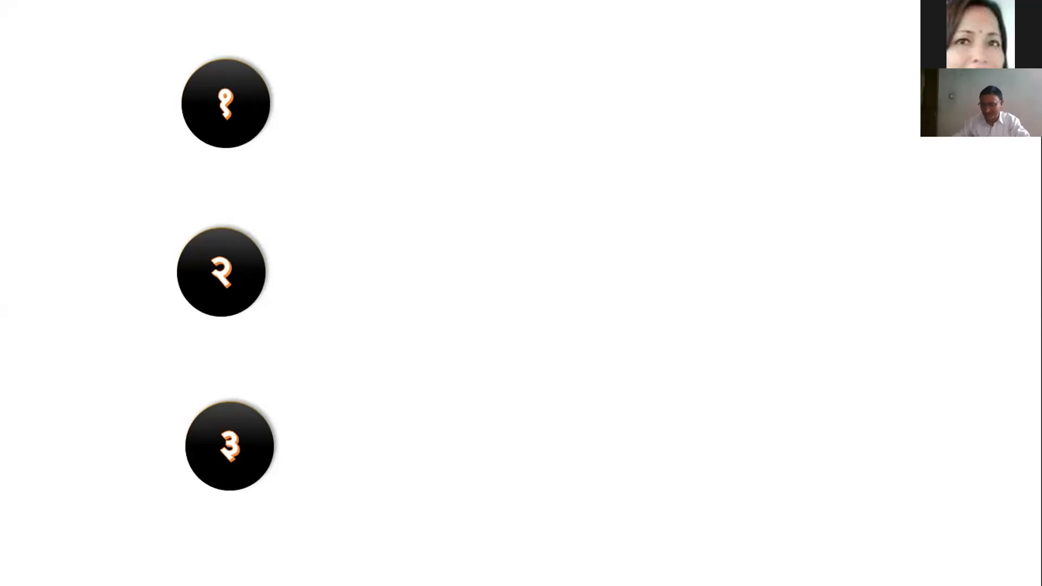
- Reveal all three agenda points on the slide about the mark ledger, Vlookup grade sheet and final ledger
{"action": "key", "text": "Right"}
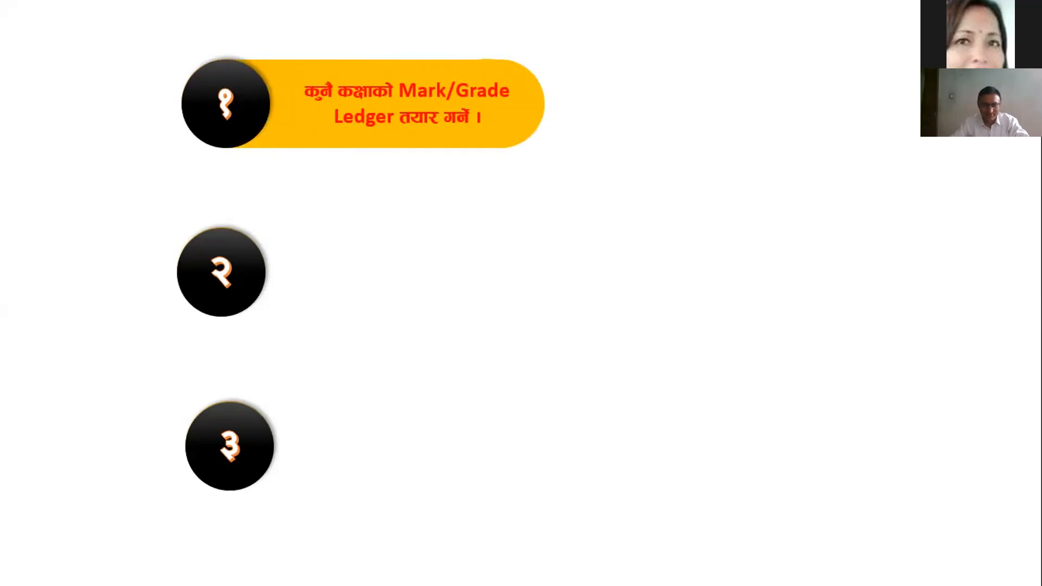
{"action": "key", "text": "Right"}
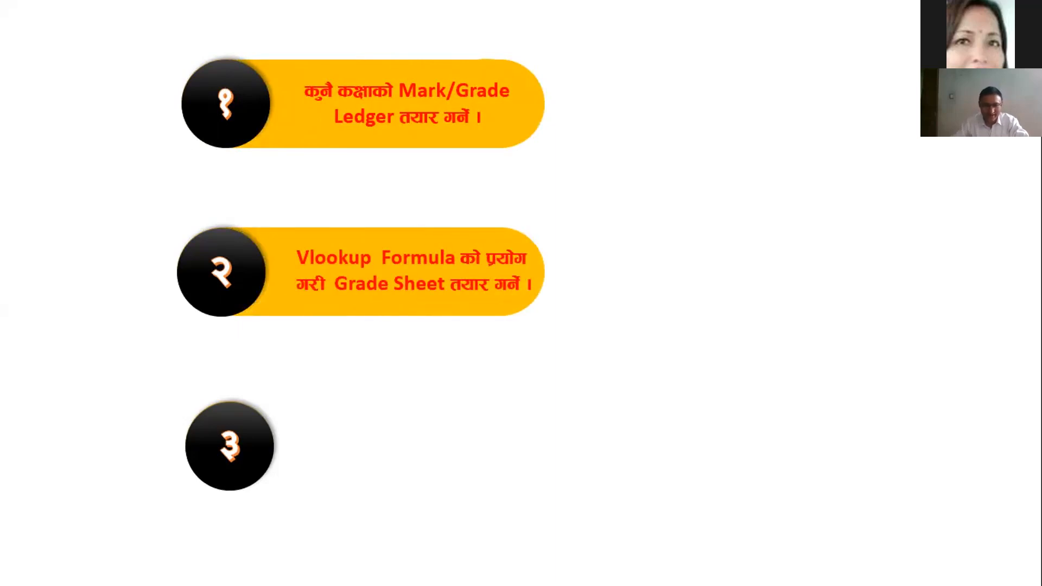
{"action": "key", "text": "Right"}
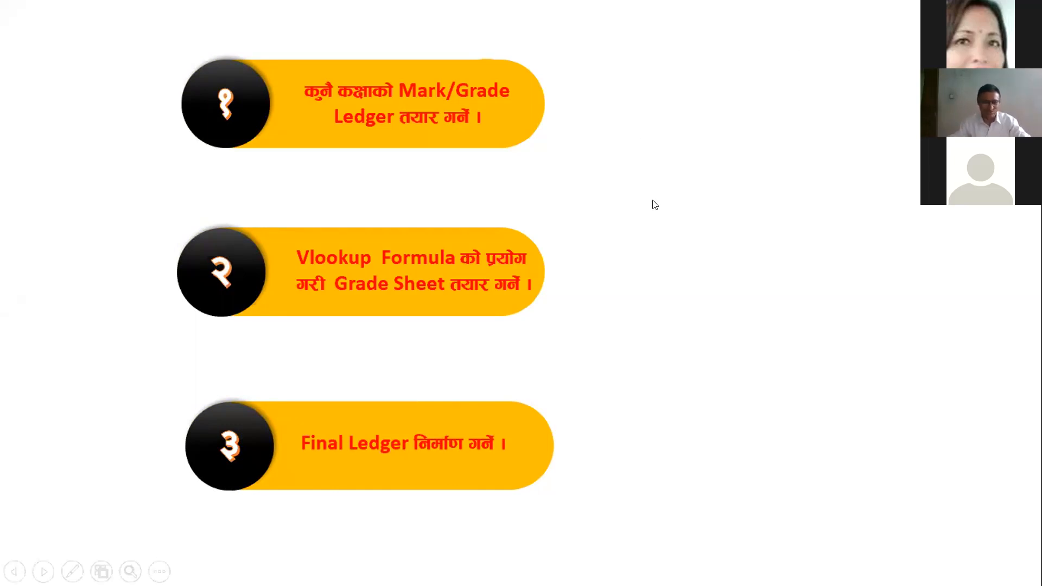
- End the slide show and close the presentation
{"action": "key", "text": "Escape"}
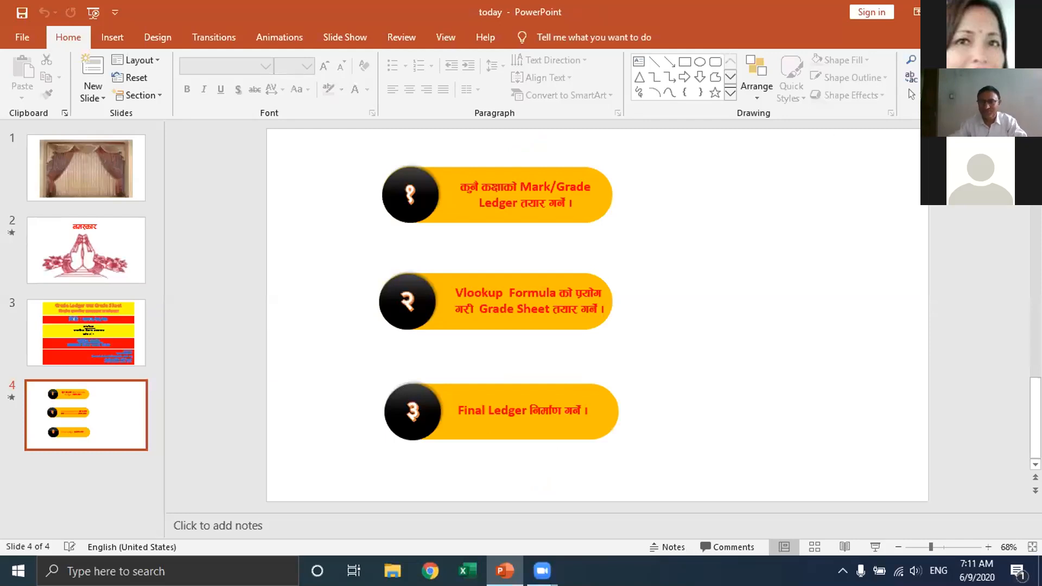
{"action": "key", "text": "alt+F4"}
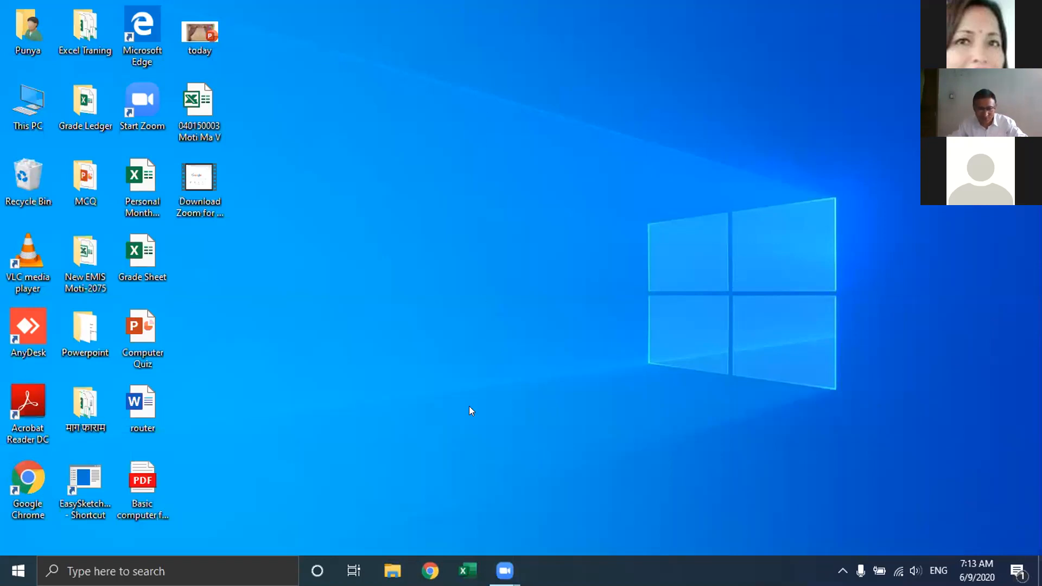
- Bring the Zoom Cloud Meetings window to the front and close it
{"action": "mouse_move", "coordinate": [505, 571]}
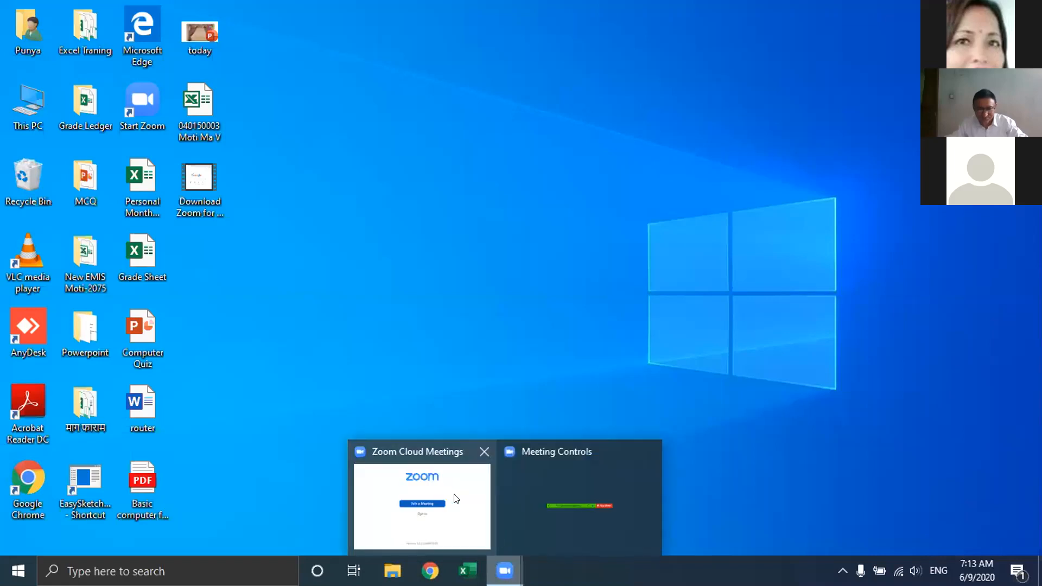
{"action": "mouse_move", "coordinate": [453, 503]}
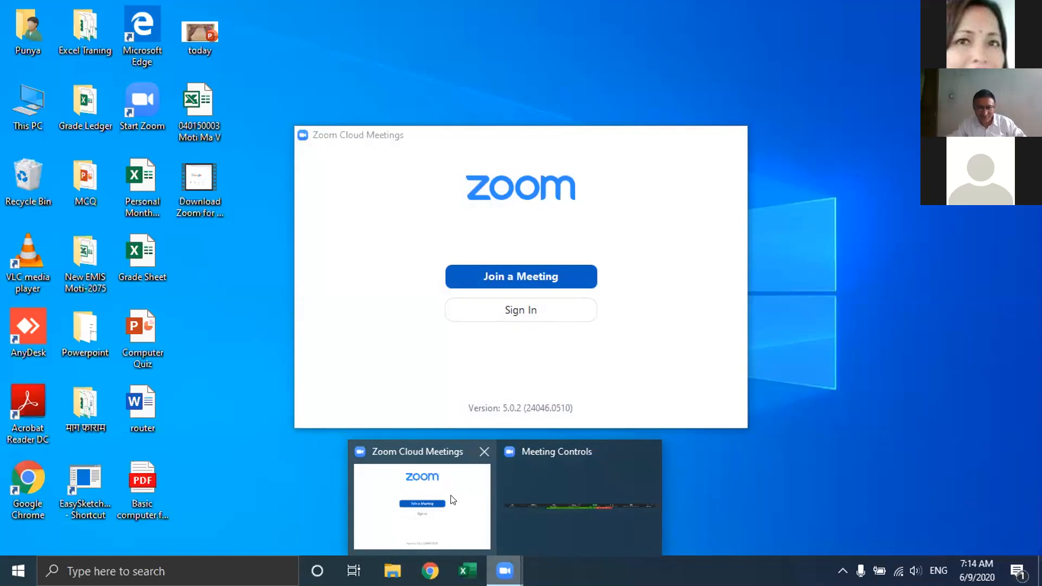
{"action": "mouse_move", "coordinate": [507, 492]}
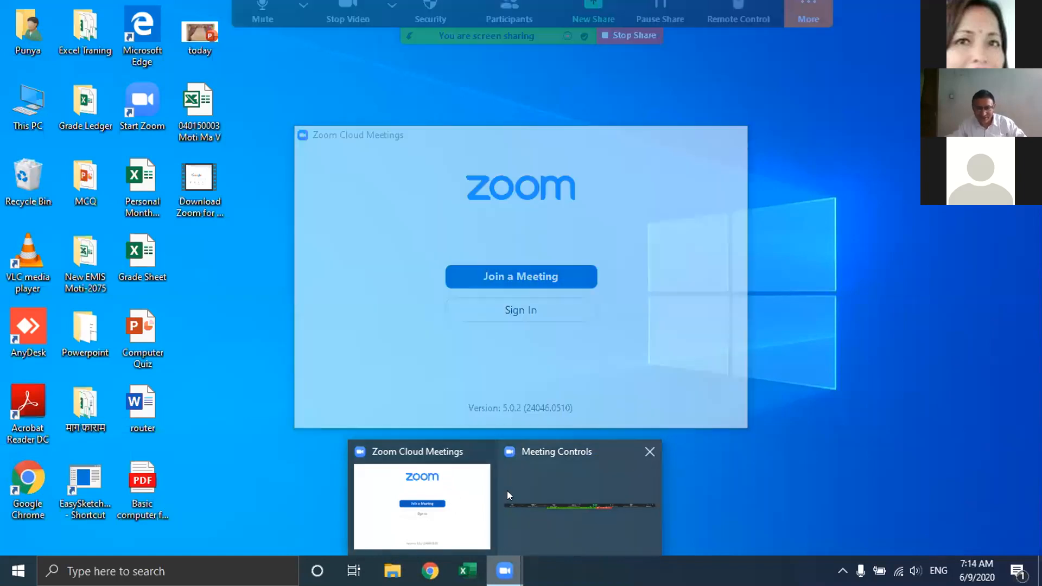
{"action": "left_click", "coordinate": [456, 488]}
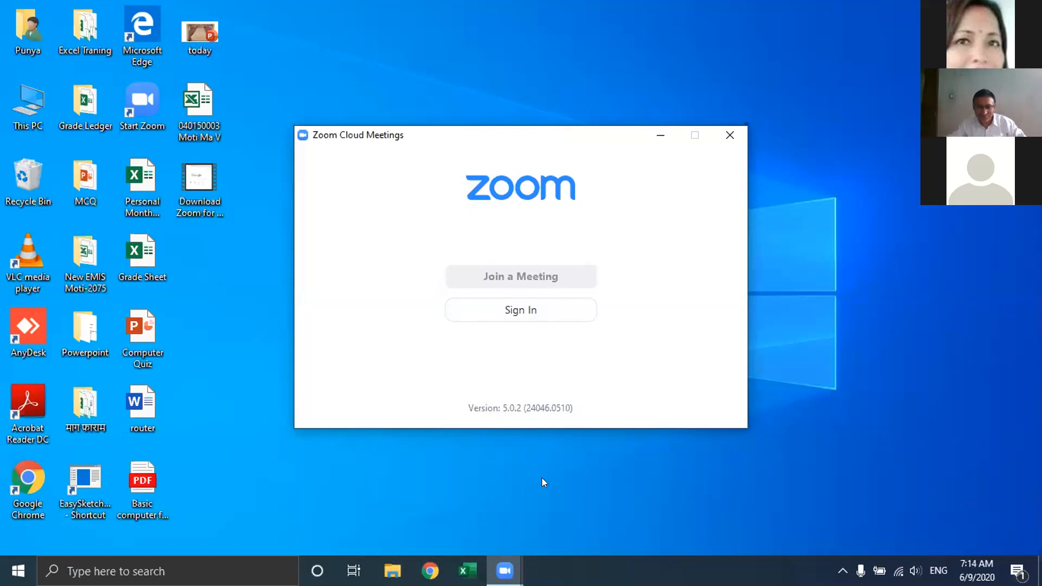
{"action": "left_click", "coordinate": [580, 544]}
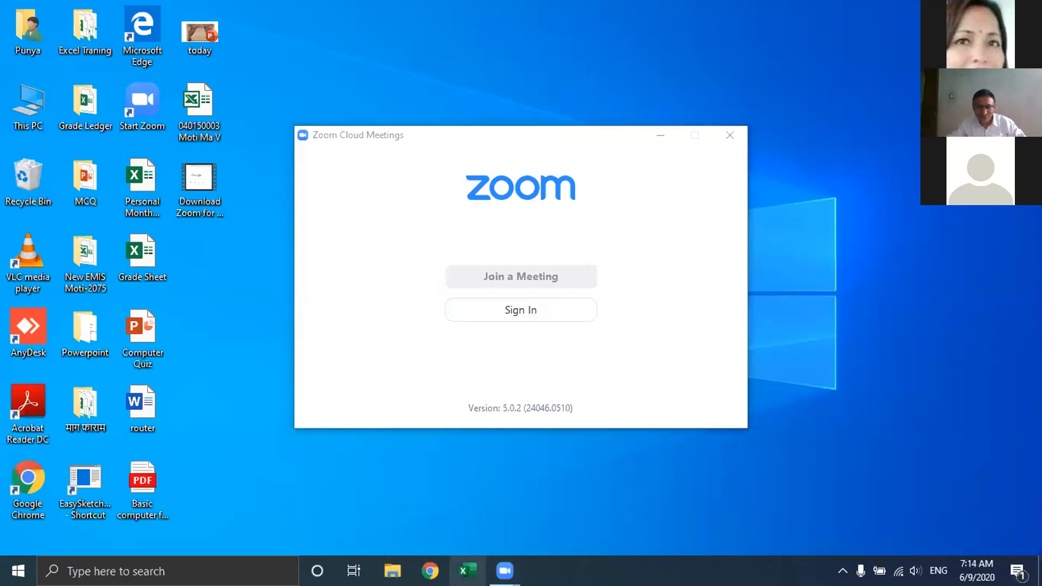
{"action": "left_click", "coordinate": [505, 571]}
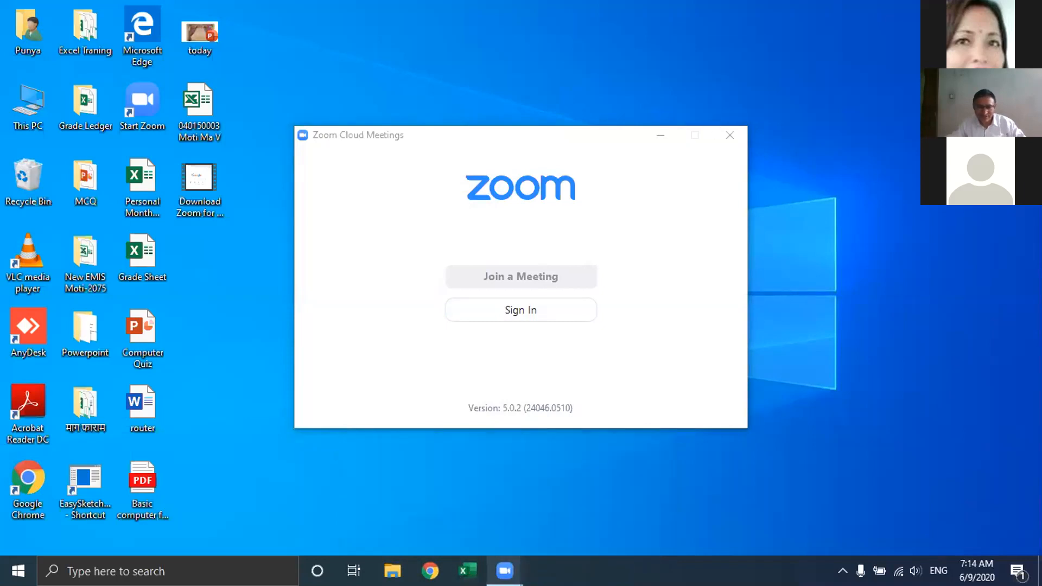
{"action": "mouse_move", "coordinate": [505, 571]}
{"action": "left_click", "coordinate": [465, 523]}
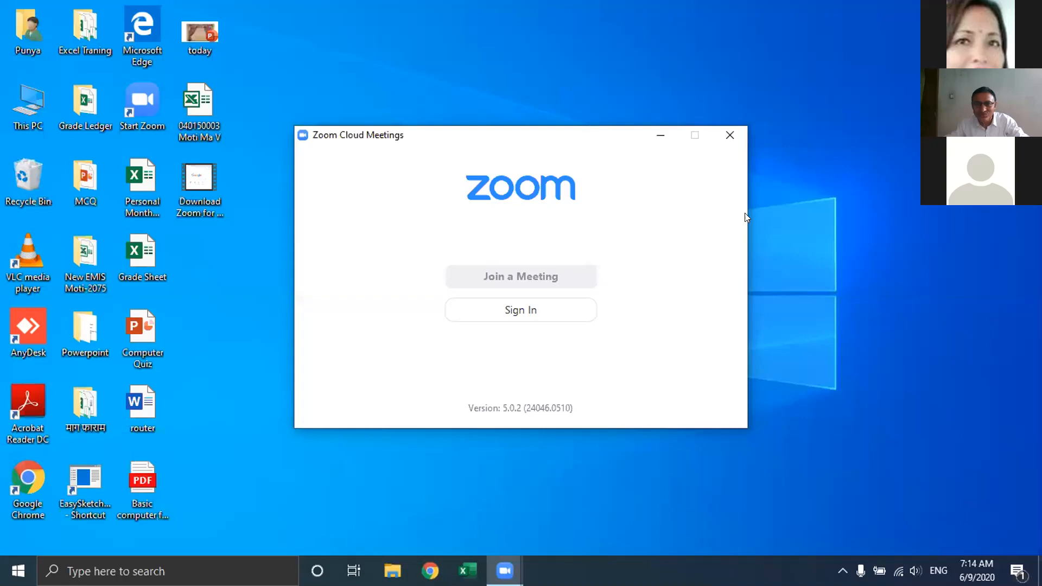
{"action": "left_click", "coordinate": [807, 208]}
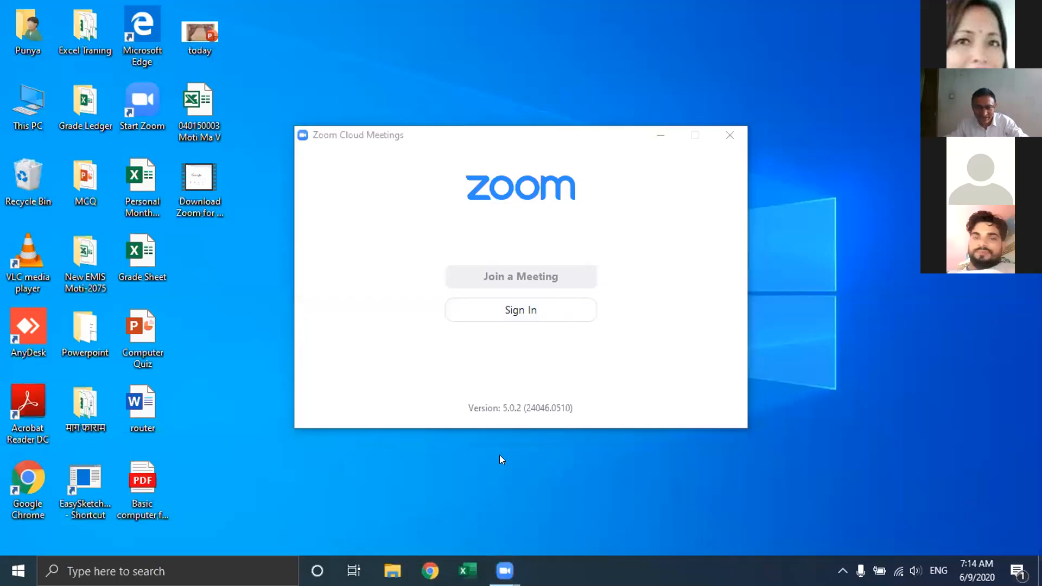
{"action": "mouse_move", "coordinate": [505, 562]}
{"action": "left_click", "coordinate": [733, 128]}
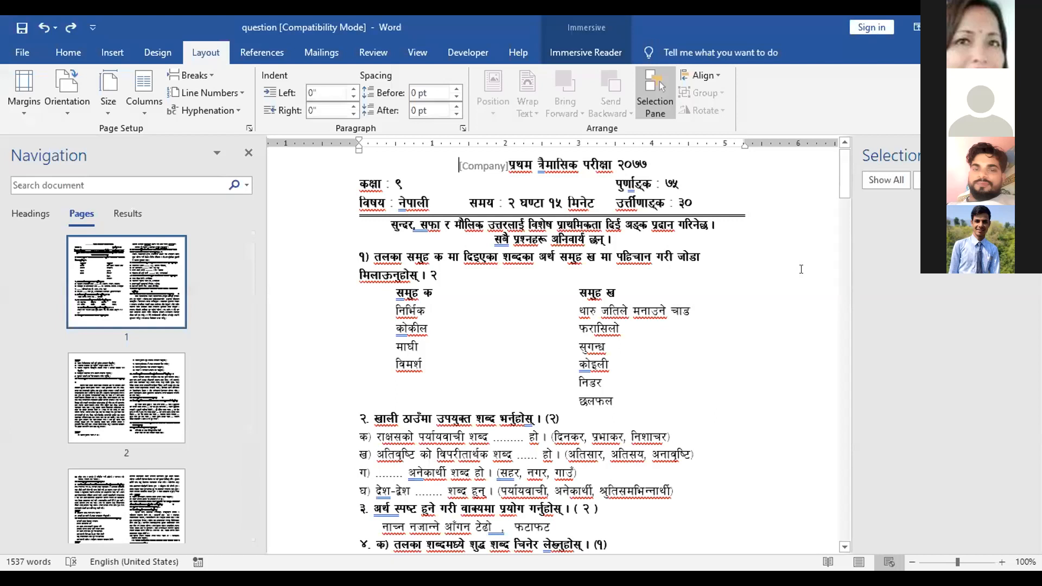
- Check the column options and set the question paper's page orientation to Landscape
{"action": "left_click", "coordinate": [138, 105]}
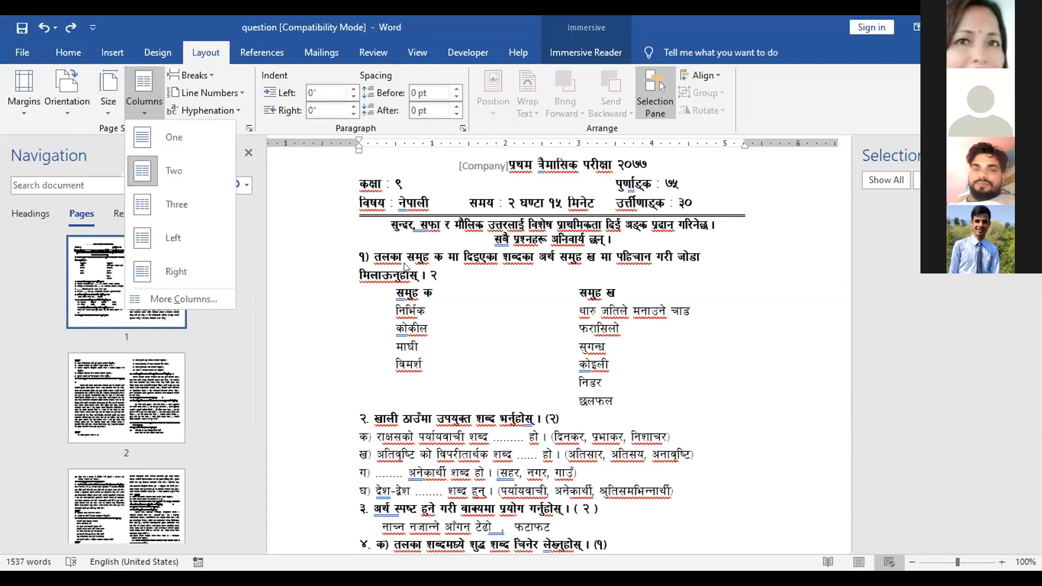
{"action": "left_click", "coordinate": [92, 300]}
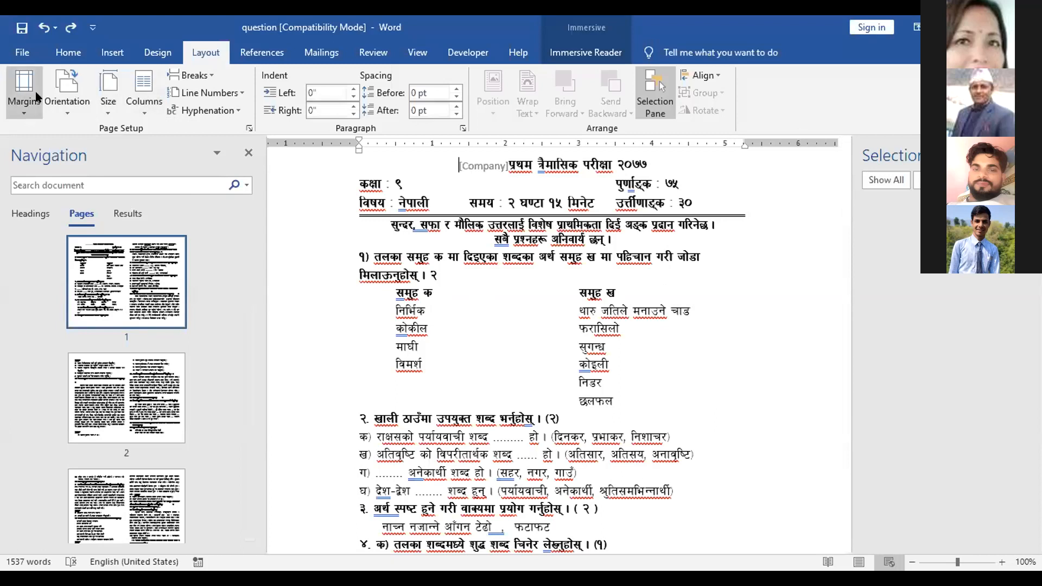
{"action": "left_click", "coordinate": [67, 97]}
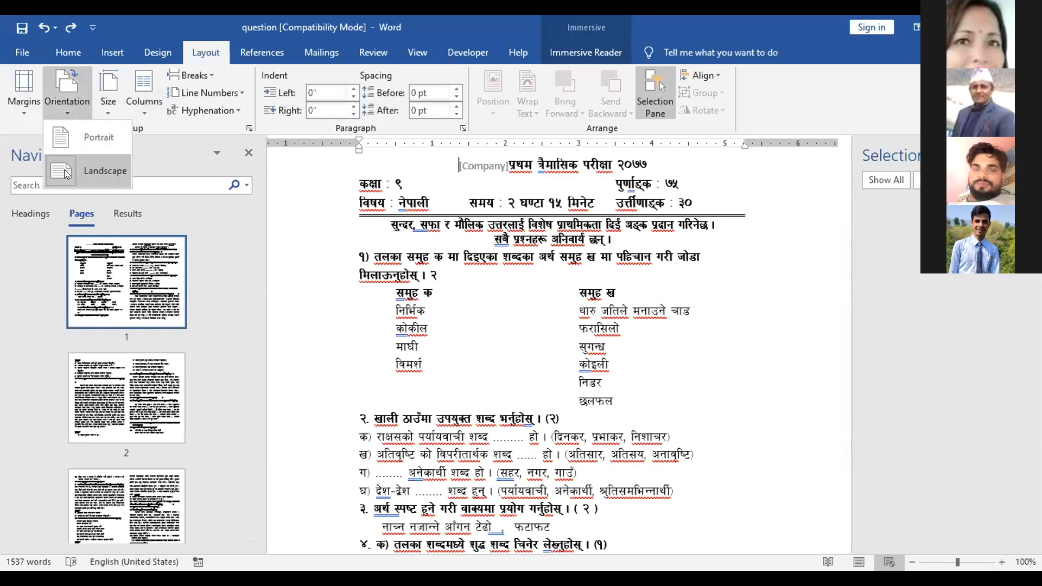
{"action": "left_click", "coordinate": [66, 174]}
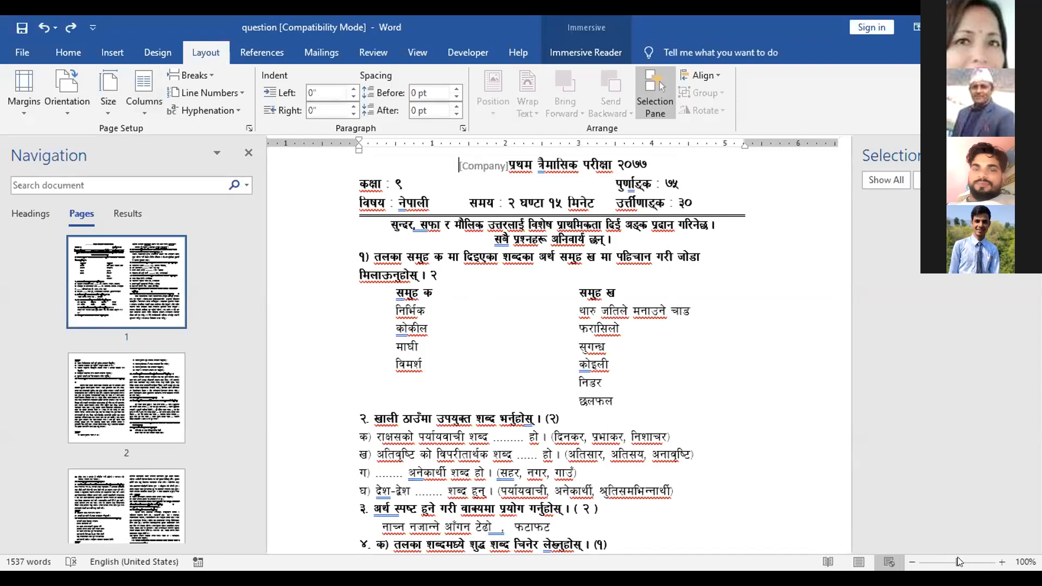
- Close the Navigation pane beside the question paper
{"action": "left_click_drag", "start_coordinate": [955, 562], "coordinate": [946, 563]}
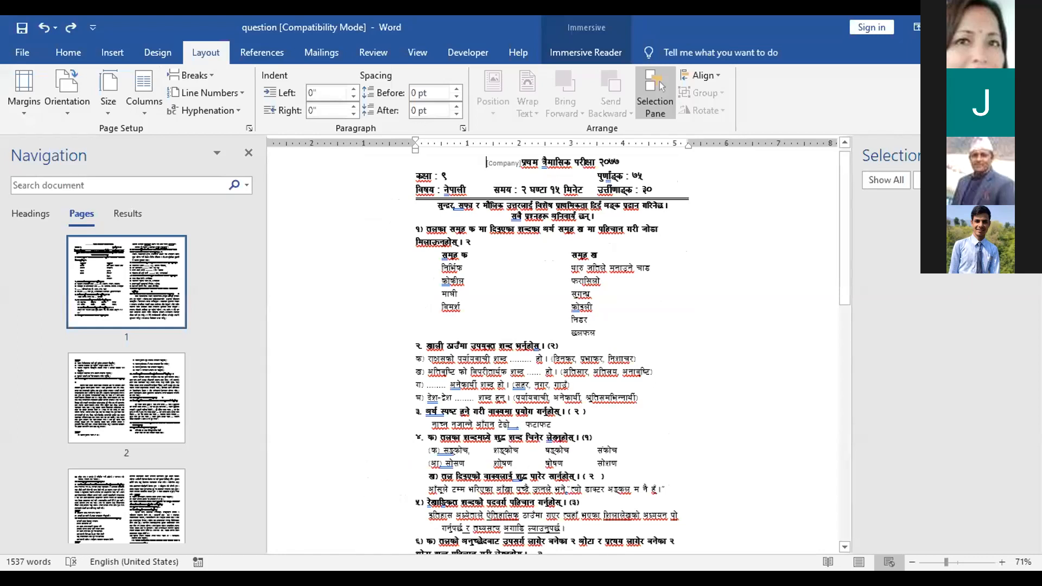
{"action": "left_click_drag", "start_coordinate": [946, 562], "coordinate": [958, 563]}
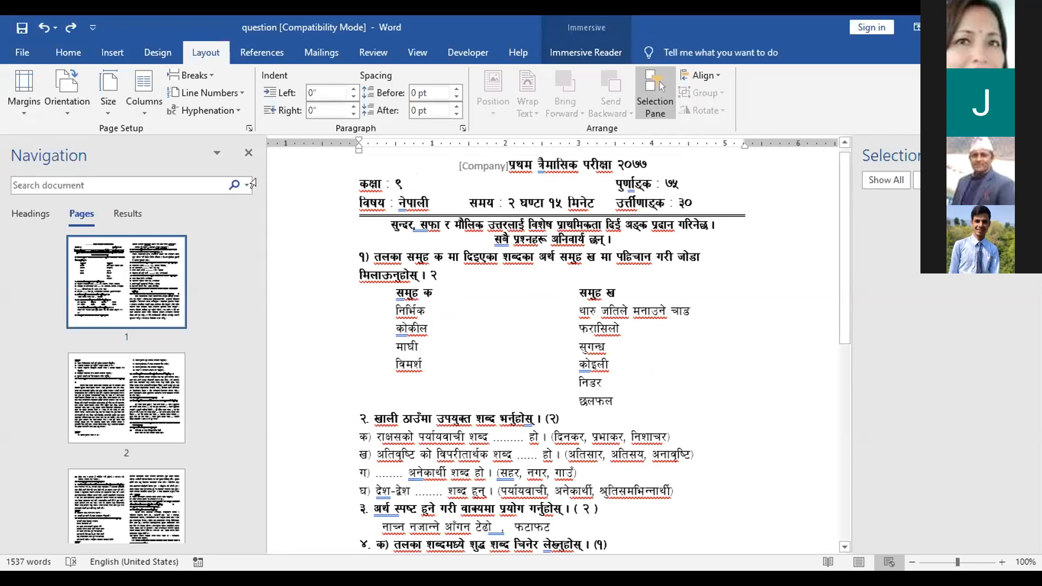
{"action": "left_click", "coordinate": [249, 154]}
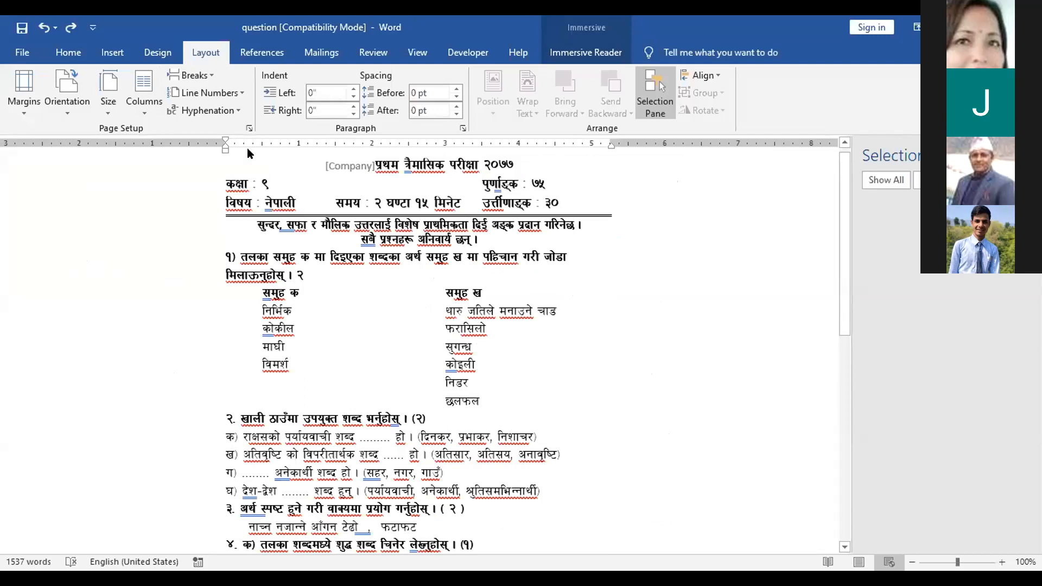
- Try justified alignment on the exam title line containing the Company placeholder, and undo it
{"action": "left_click", "coordinate": [69, 52]}
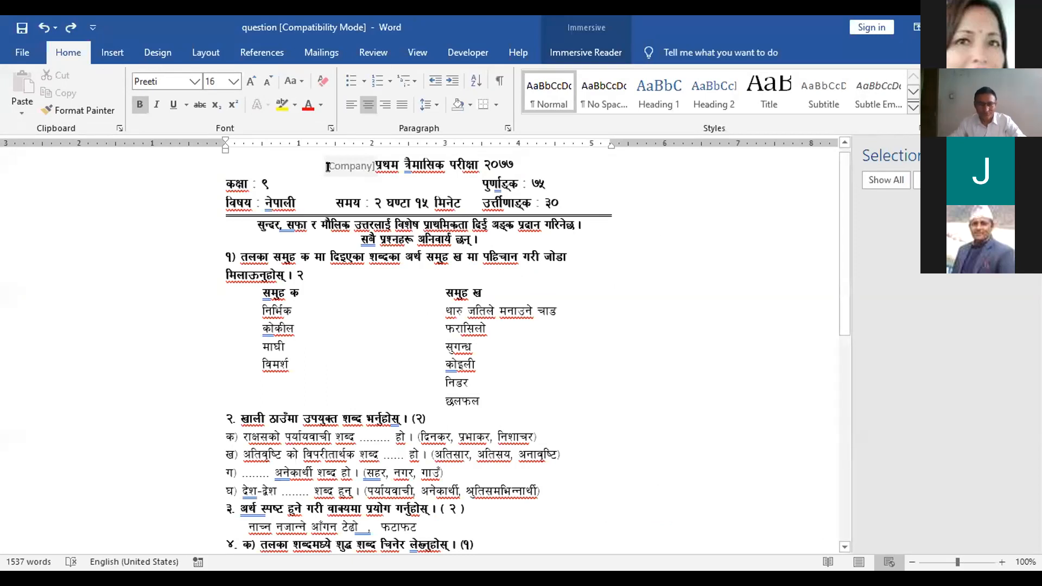
{"action": "left_click", "coordinate": [265, 168]}
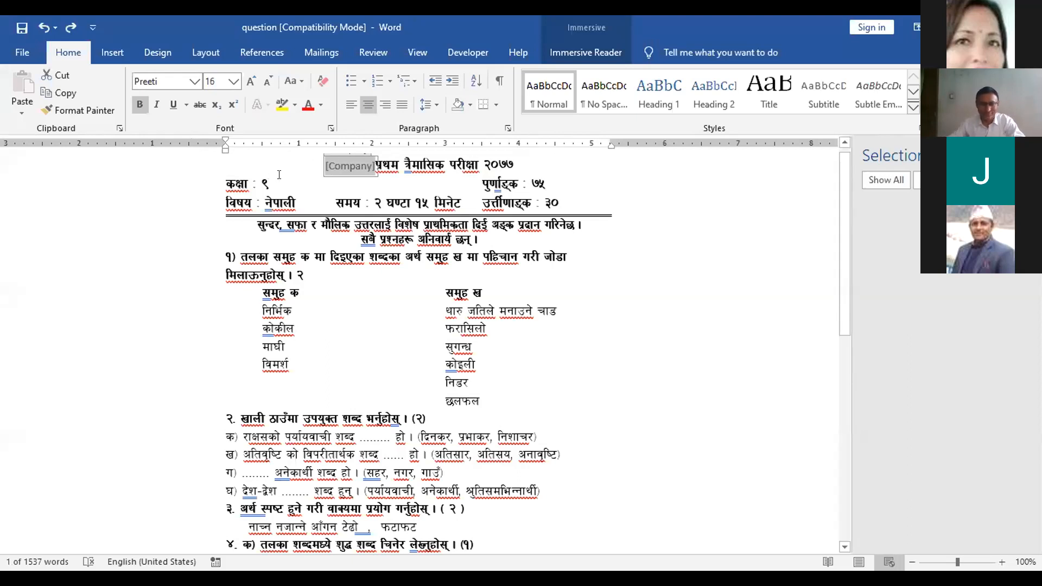
{"action": "right_click", "coordinate": [245, 169]}
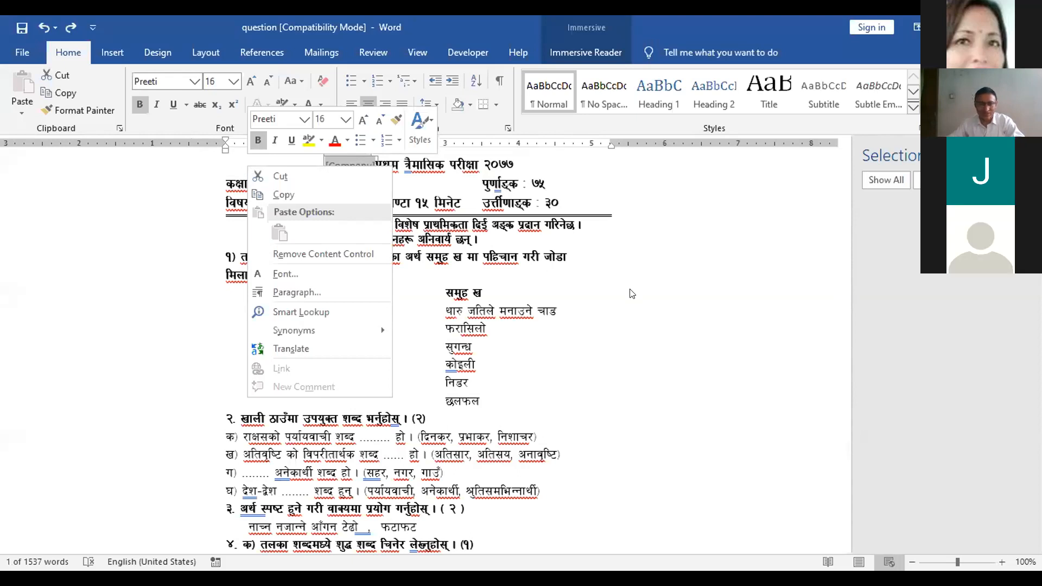
{"action": "key", "text": "Escape"}
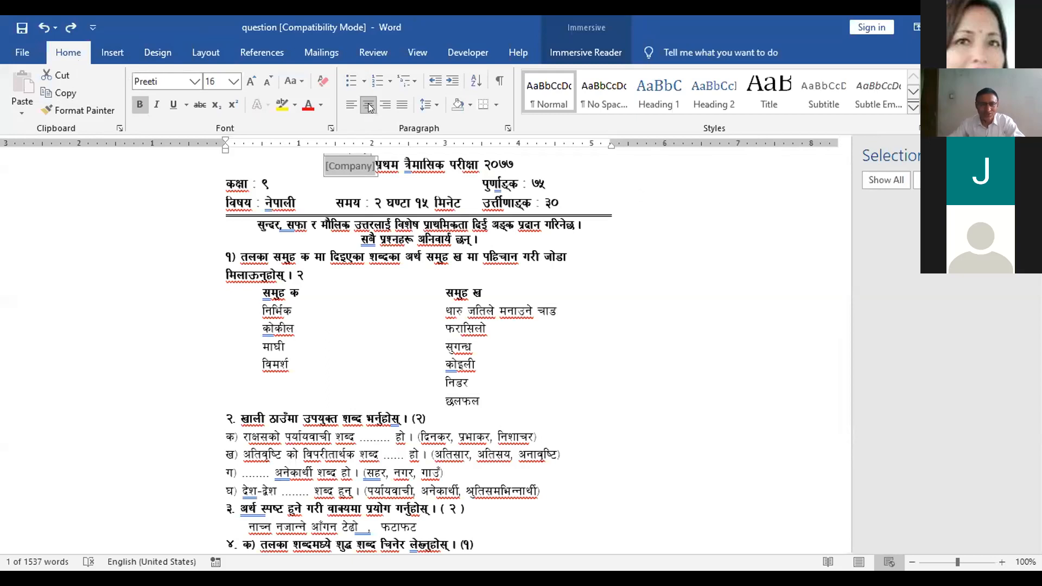
{"action": "left_click", "coordinate": [403, 106]}
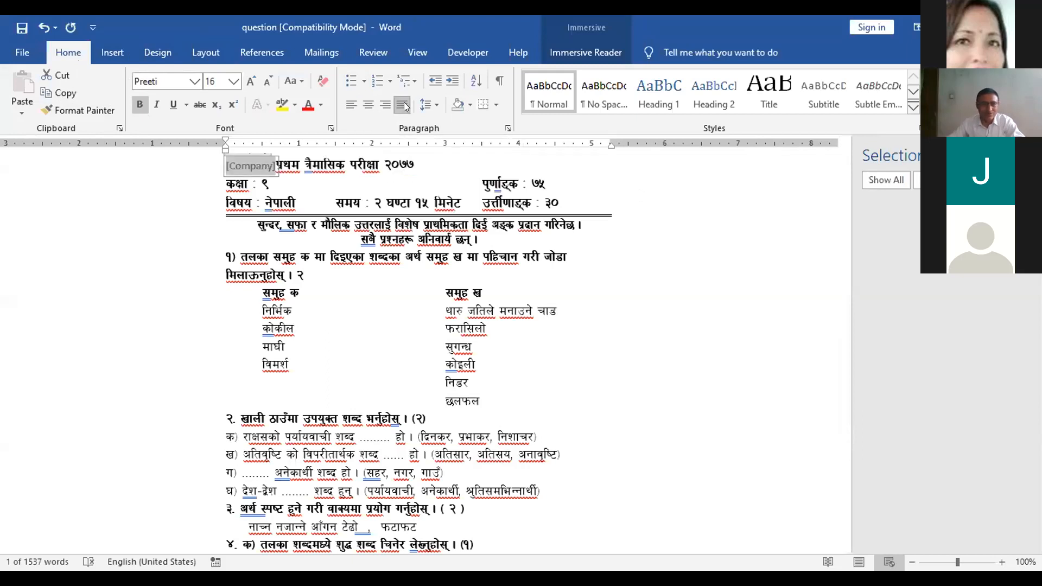
{"action": "key", "text": "ctrl+z"}
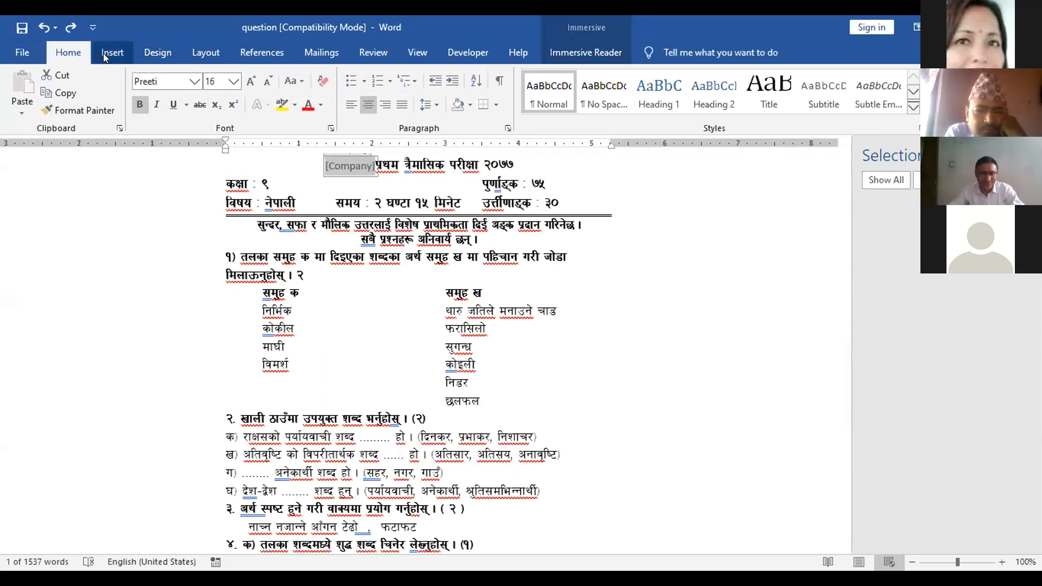
- Check the page orientation options and apply the Two column layout to the question paper
{"action": "left_click", "coordinate": [204, 54]}
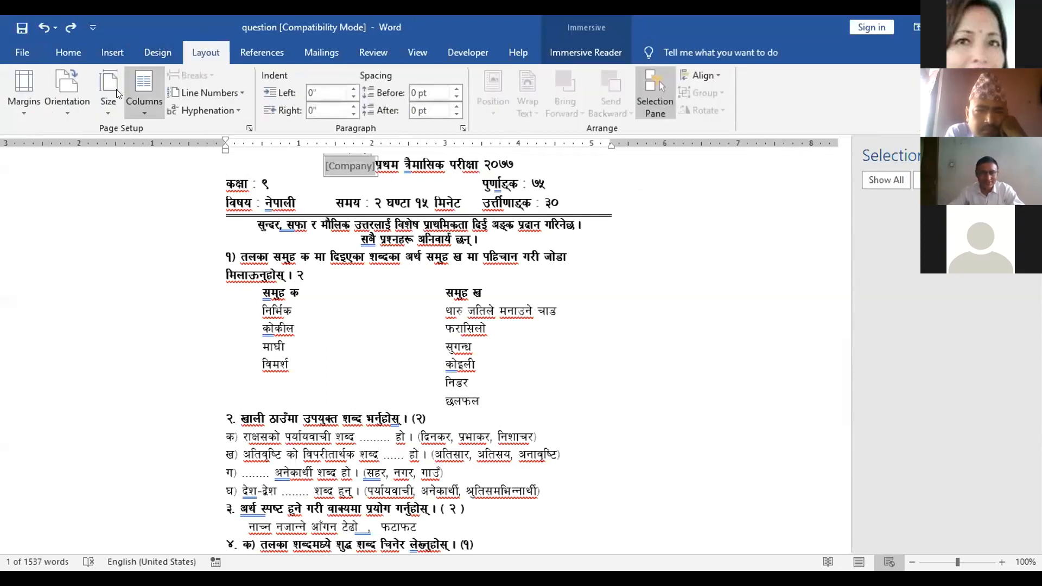
{"action": "left_click", "coordinate": [67, 101]}
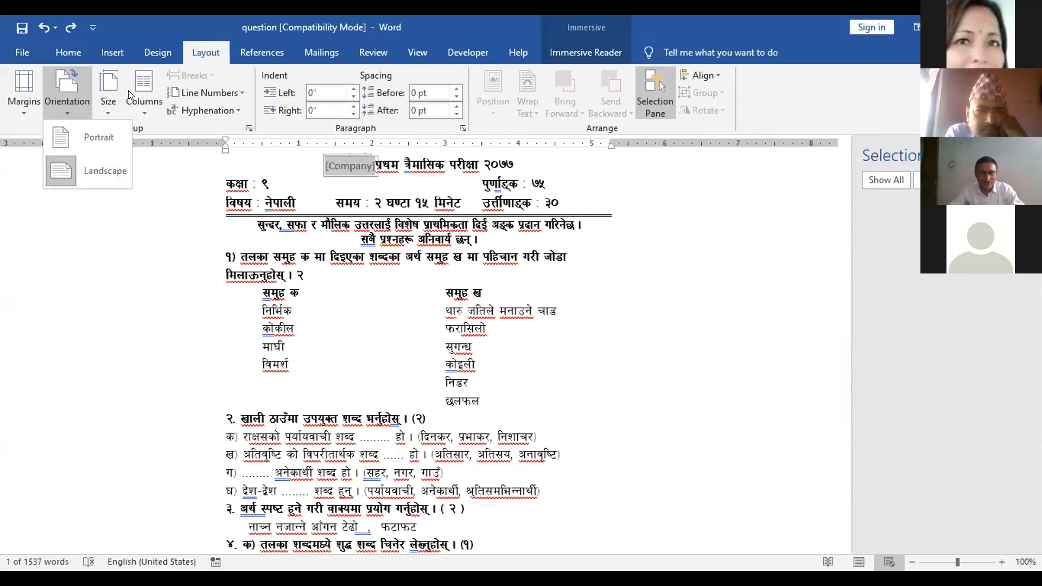
{"action": "left_click", "coordinate": [139, 96]}
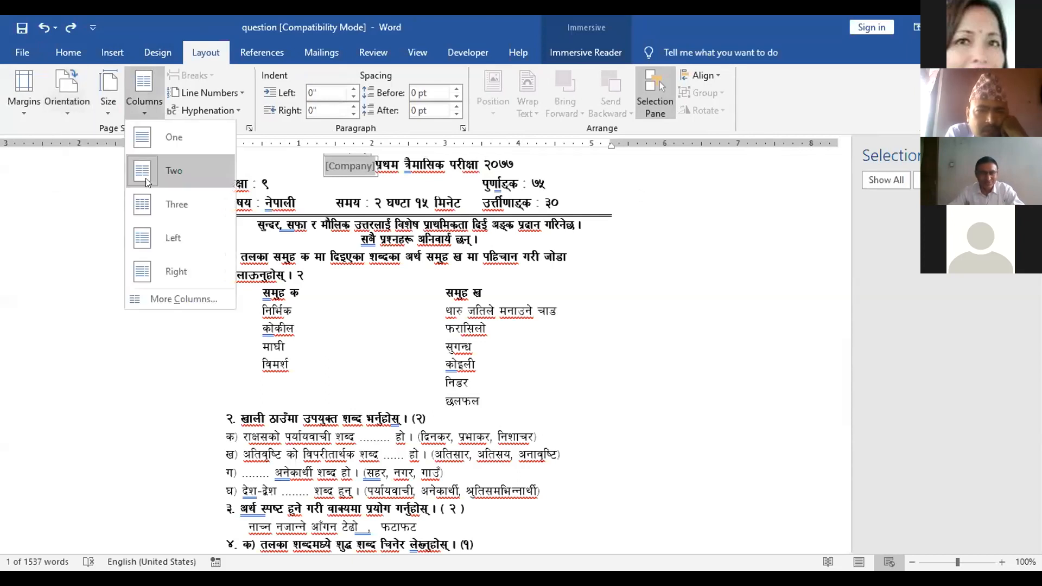
{"action": "left_click", "coordinate": [136, 181]}
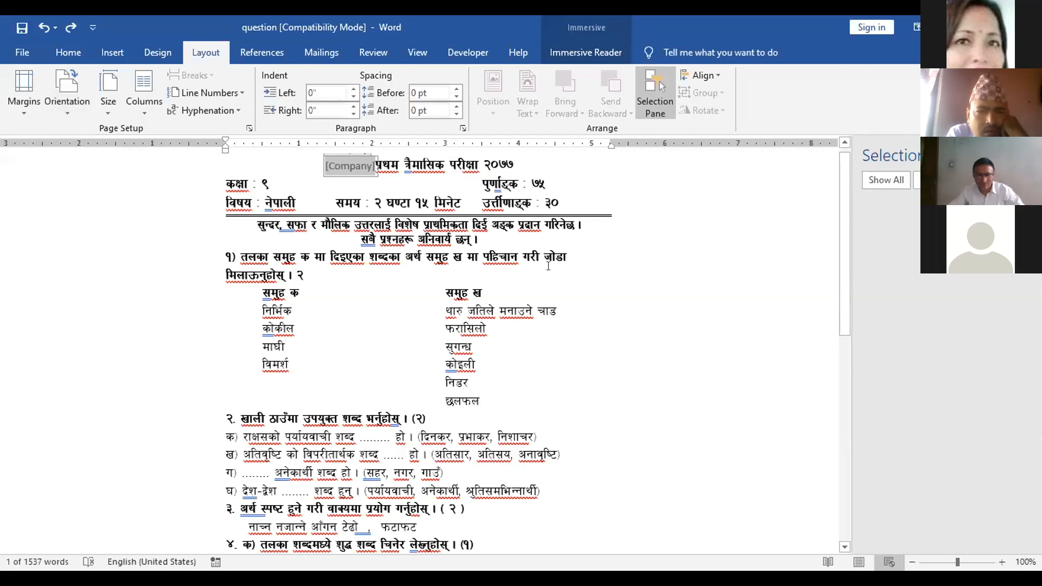
{"action": "left_click_drag", "start_coordinate": [844, 245], "coordinate": [844, 451]}
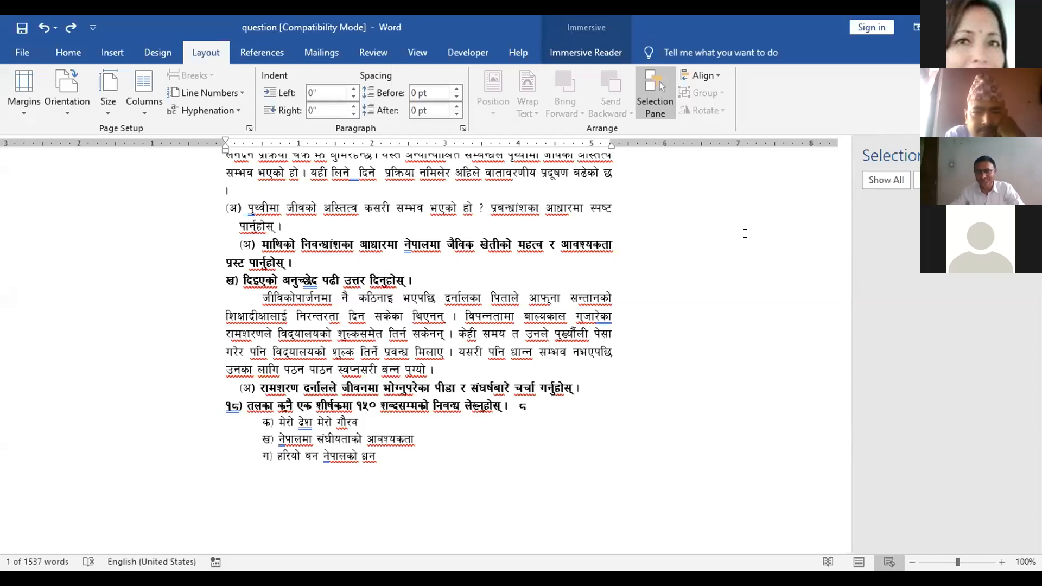
{"action": "left_click", "coordinate": [140, 96]}
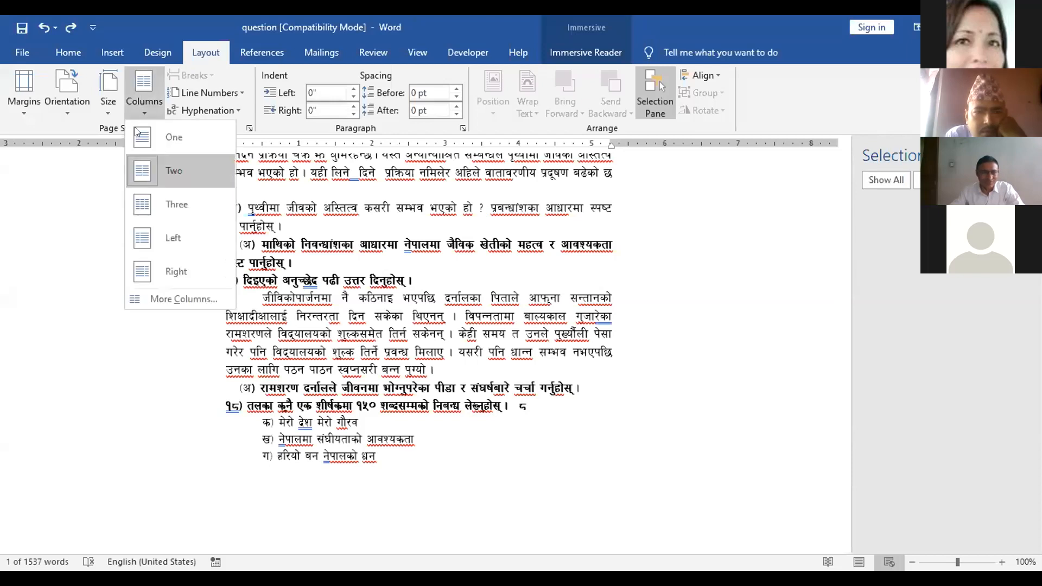
{"action": "left_click", "coordinate": [135, 95]}
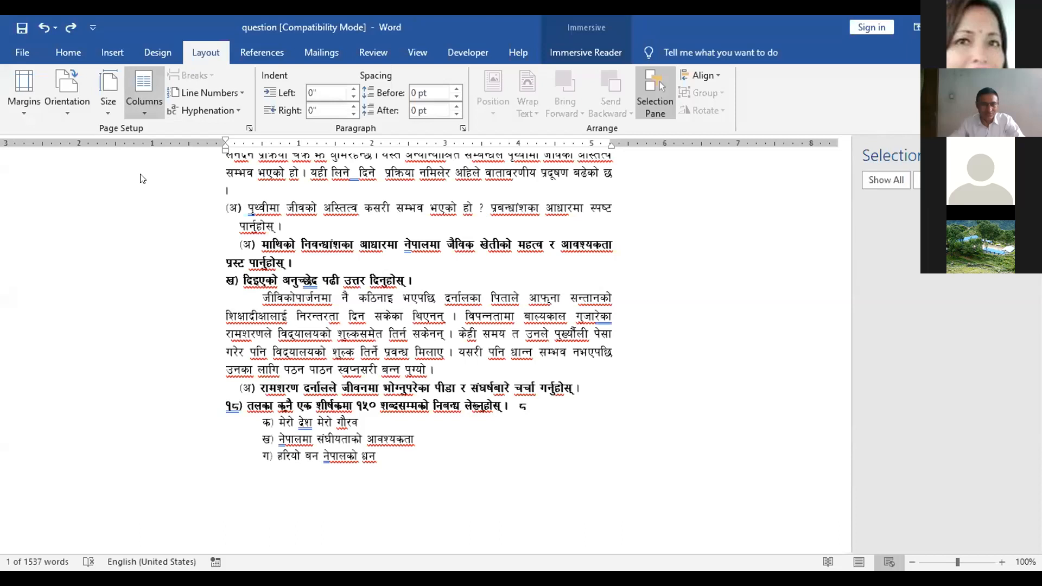
{"action": "left_click", "coordinate": [604, 142]}
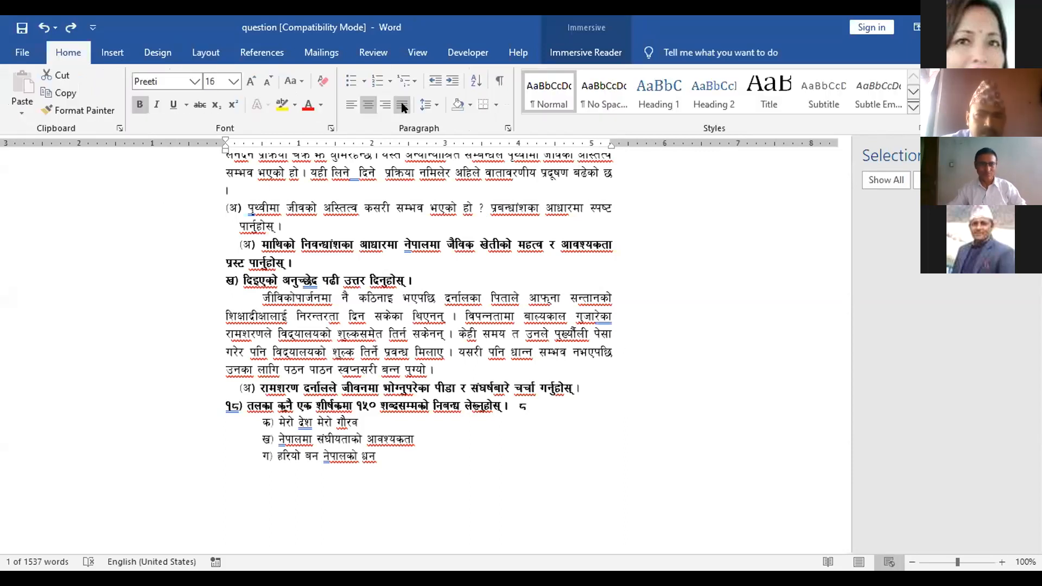
- Justify the exam title line, select its Company placeholder, and try to switch the question paper to Print Layout view
{"action": "left_click", "coordinate": [404, 108]}
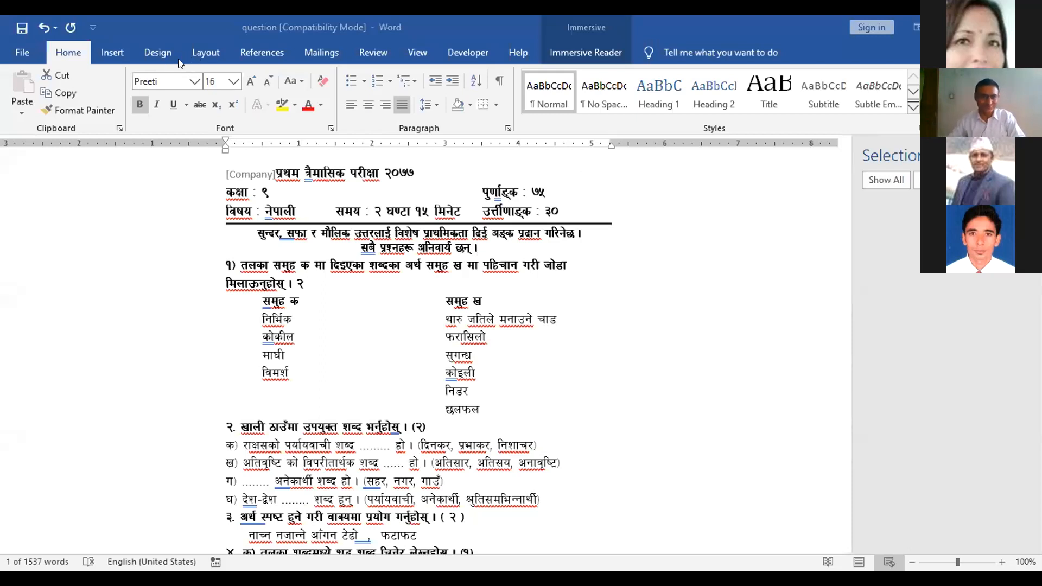
{"action": "left_click", "coordinate": [260, 175]}
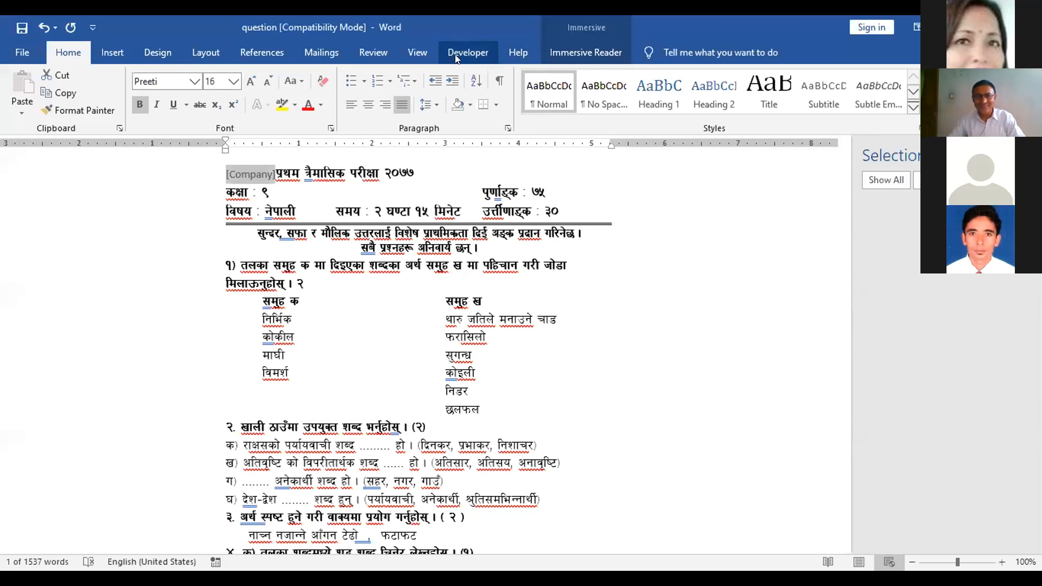
{"action": "left_click", "coordinate": [416, 51]}
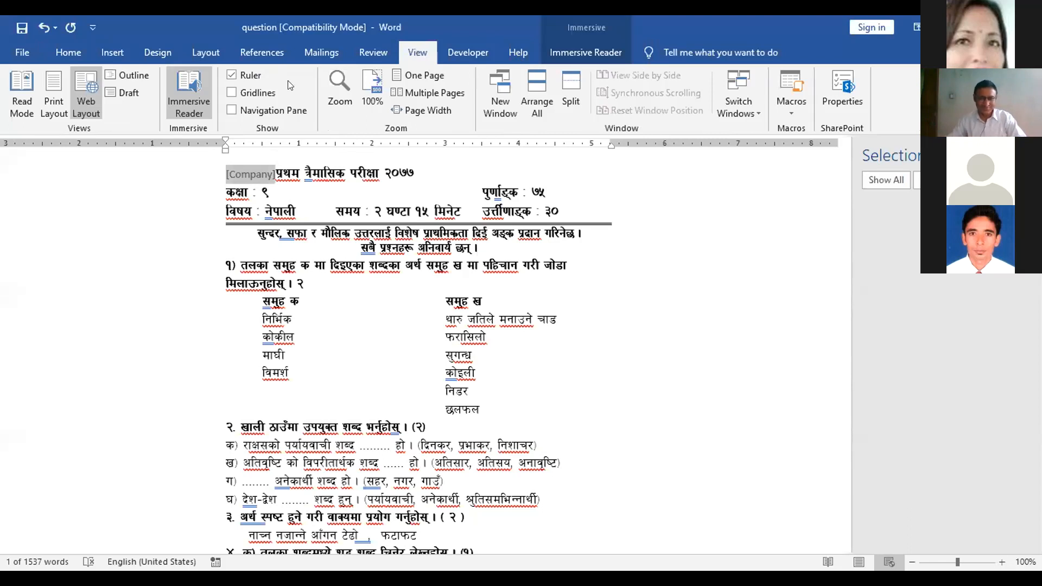
{"action": "left_click", "coordinate": [52, 89]}
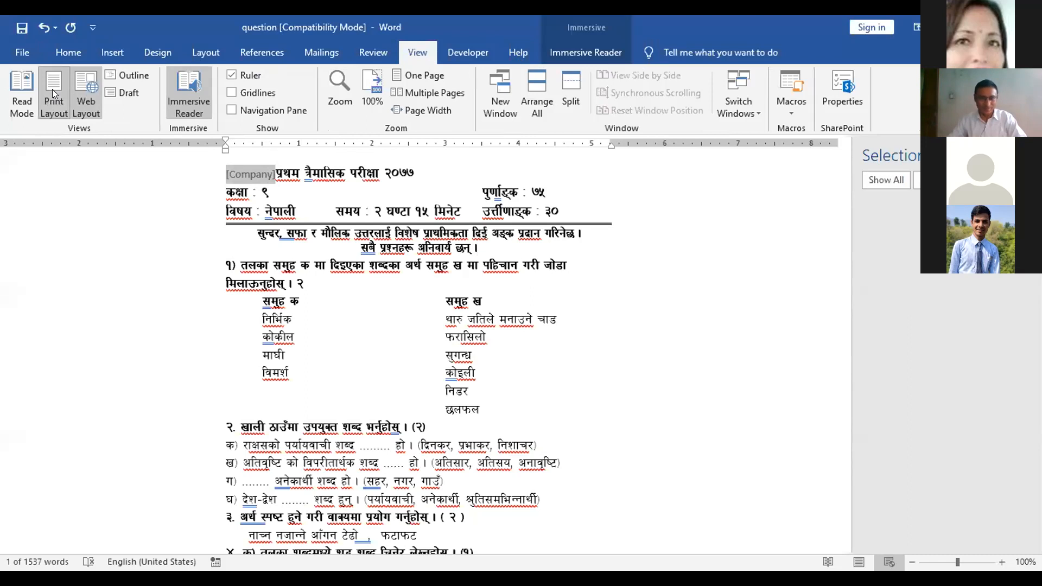
{"action": "left_click", "coordinate": [52, 89]}
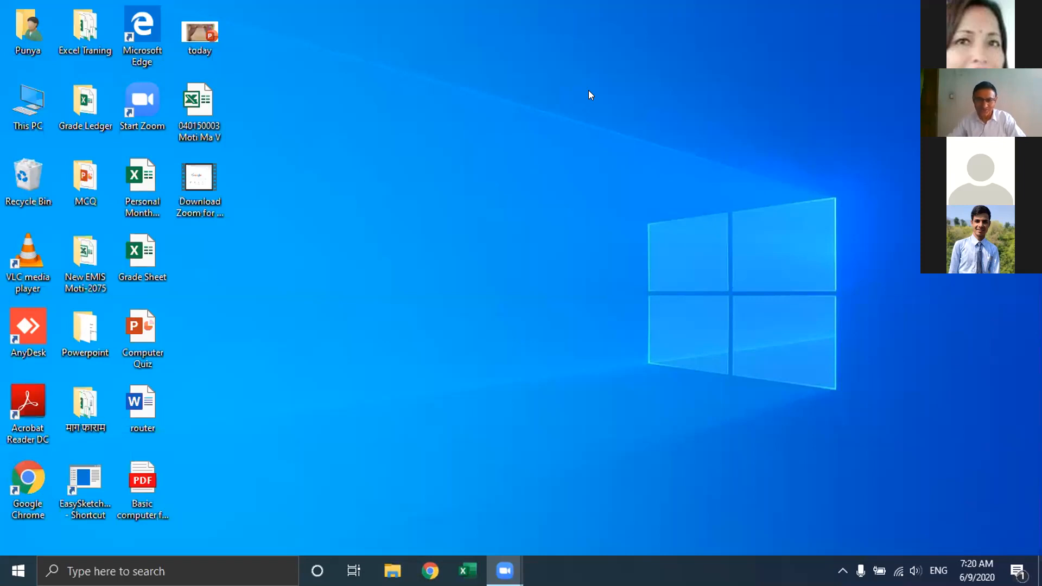
- Find the Grade Sheet workbook on the Desktop and open it in Excel
{"action": "left_click", "coordinate": [576, 362]}
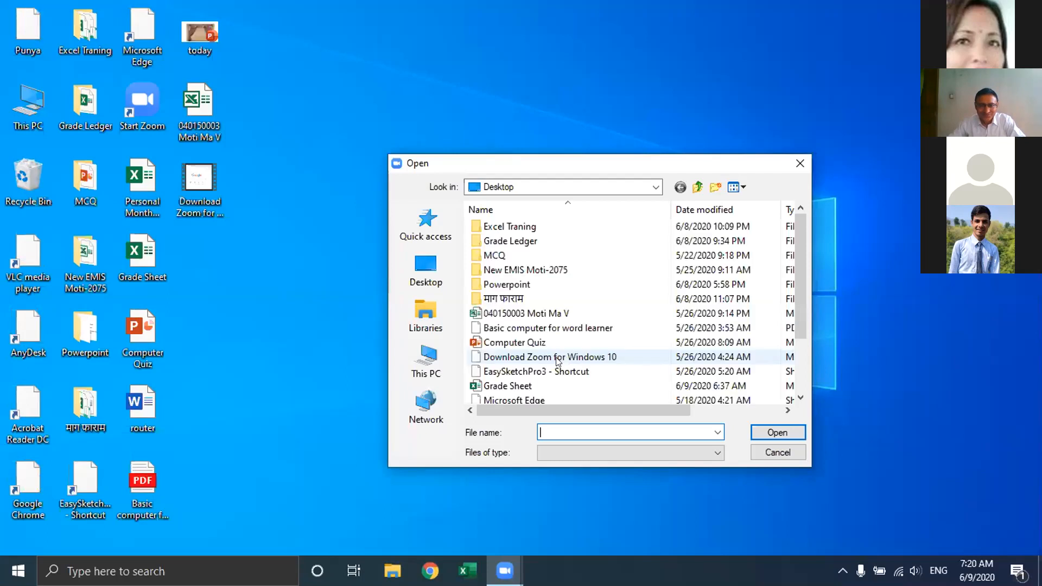
{"action": "left_click", "coordinate": [434, 263]}
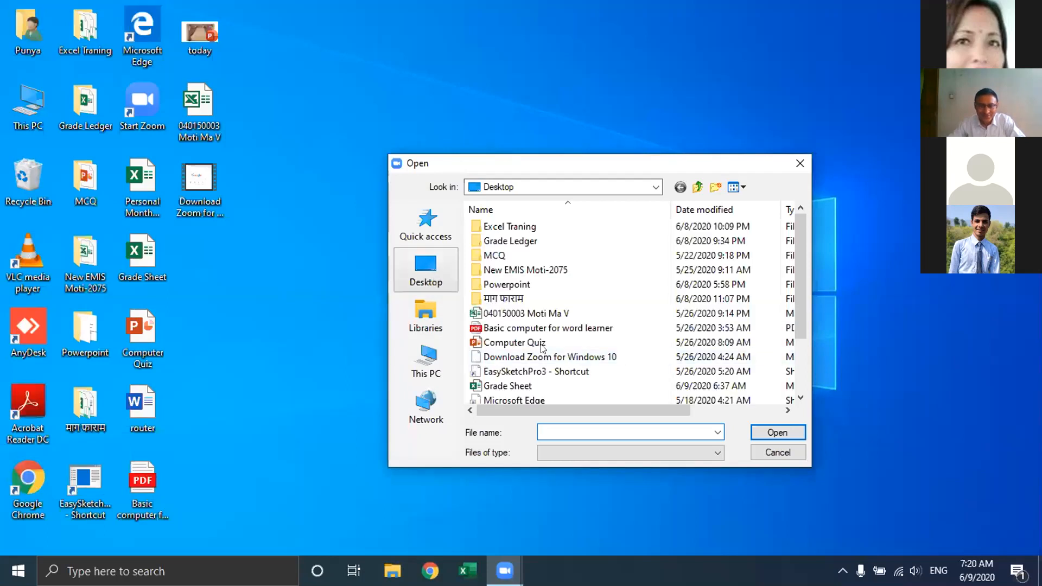
{"action": "left_click_drag", "start_coordinate": [800, 234], "coordinate": [797, 288]}
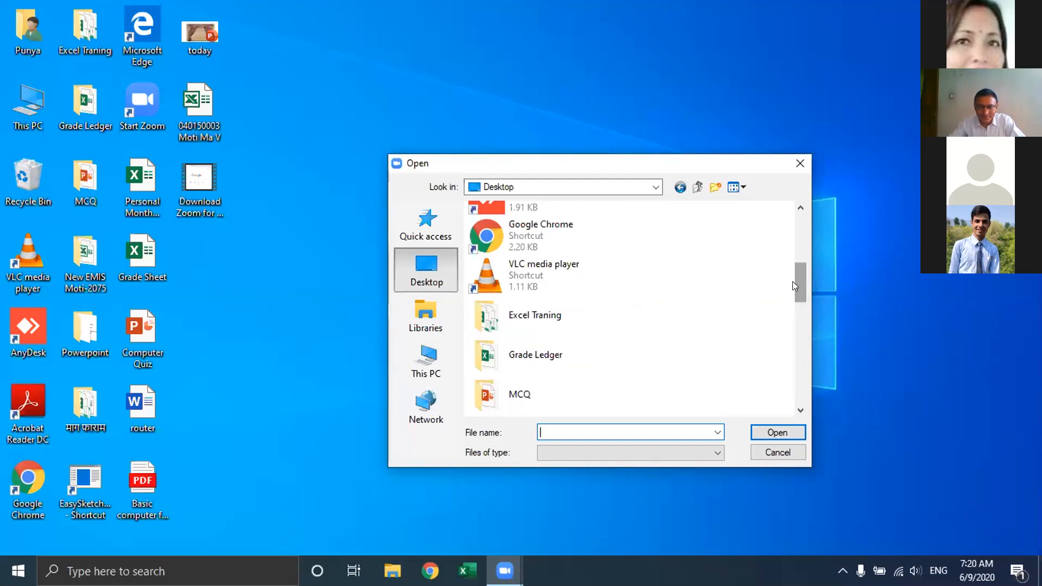
{"action": "left_click_drag", "start_coordinate": [798, 284], "coordinate": [796, 359]}
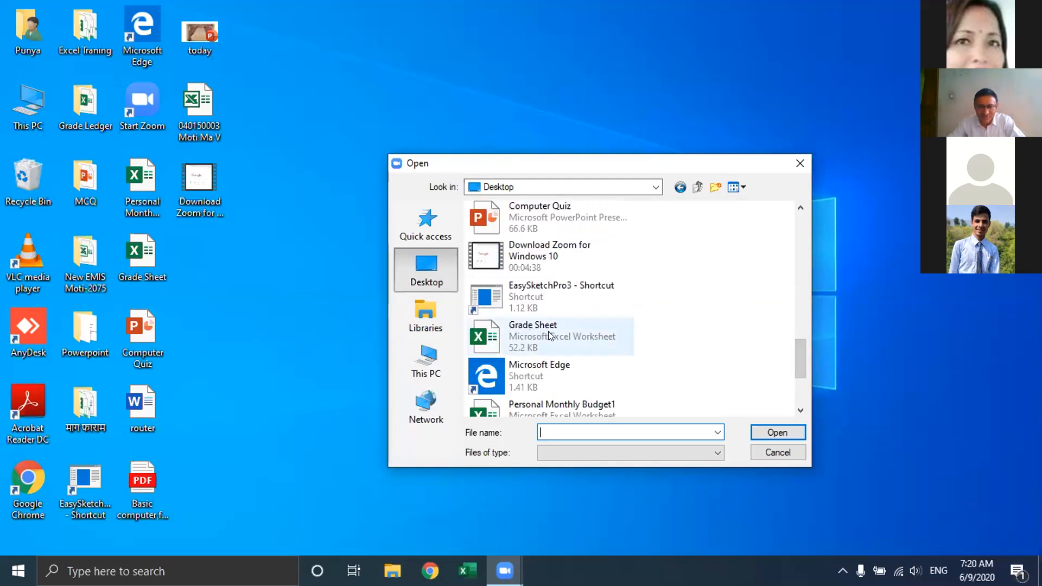
{"action": "left_click", "coordinate": [547, 331]}
{"action": "left_click", "coordinate": [774, 432]}
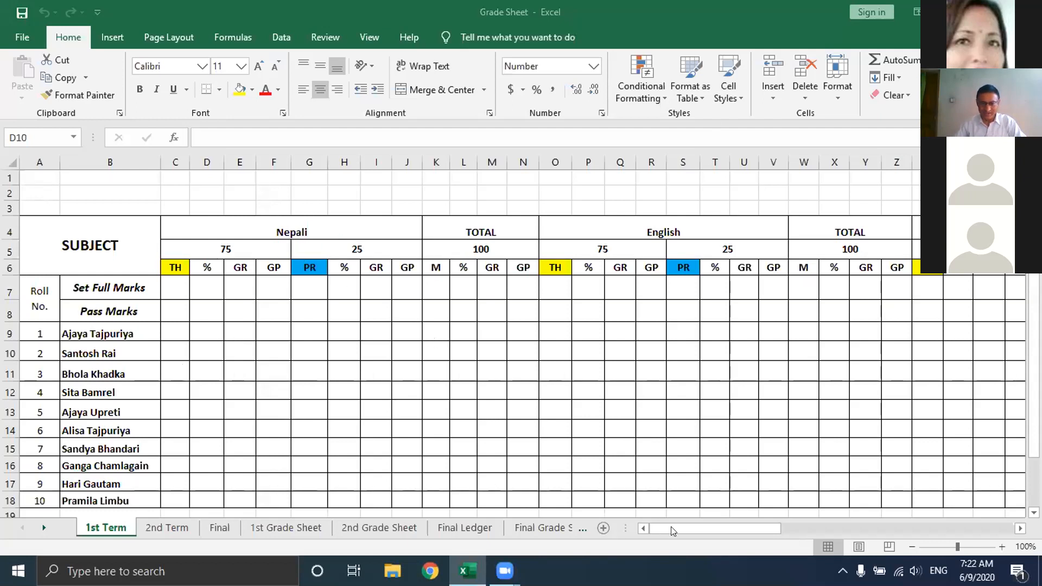
- Examine the 1st Term mark ledger and the progress report card layout on the 1st Grade Sheet
{"action": "left_click", "coordinate": [710, 529]}
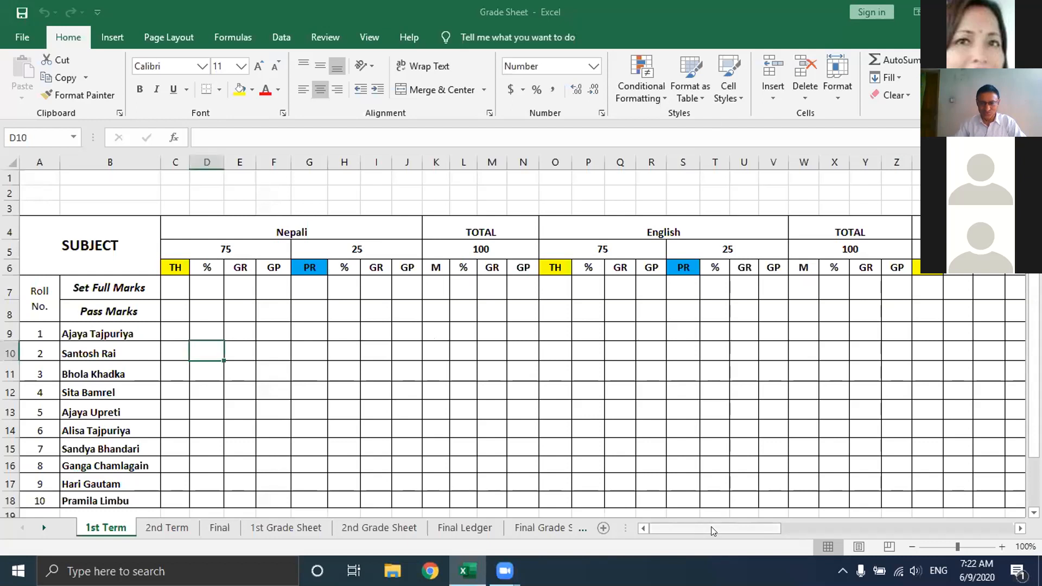
{"action": "left_click", "coordinate": [772, 396]}
{"action": "left_click_drag", "start_coordinate": [713, 529], "coordinate": [613, 543]}
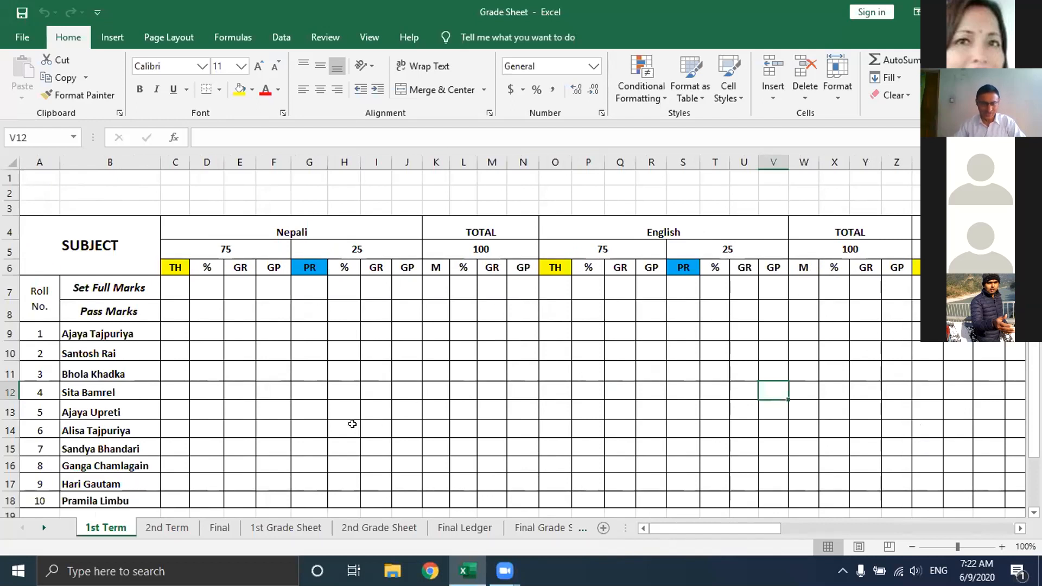
{"action": "left_click", "coordinate": [282, 526]}
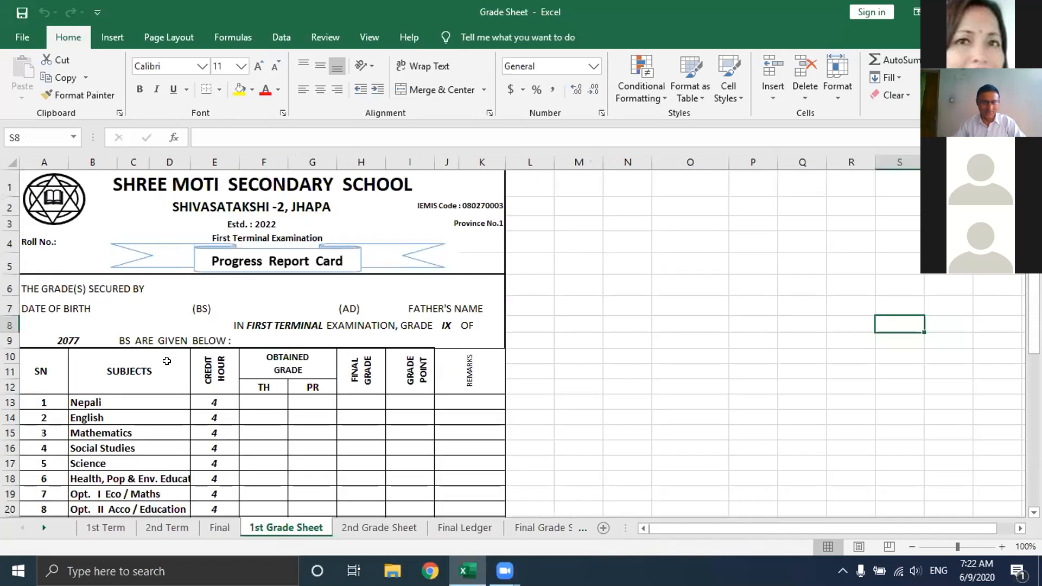
{"action": "left_click", "coordinate": [187, 289]}
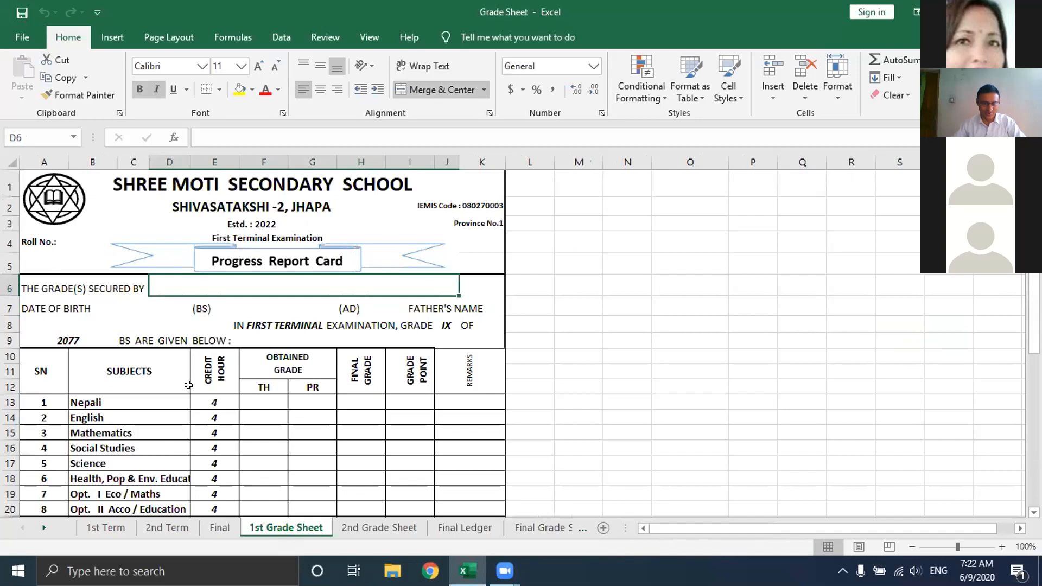
{"action": "left_click", "coordinate": [274, 400]}
{"action": "left_click", "coordinate": [311, 402]}
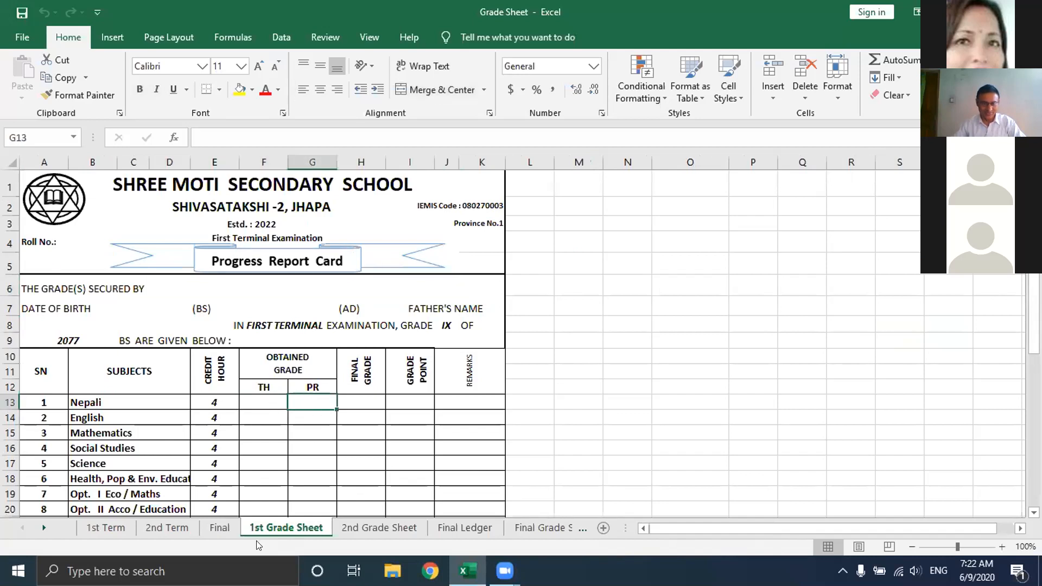
{"action": "mouse_move", "coordinate": [1034, 286]}
{"action": "left_mouse_down"}
{"action": "mouse_move", "coordinate": [1034, 441]}
{"action": "mouse_move", "coordinate": [1034, 274]}
{"action": "left_mouse_up"}
- Compare the mark ledger layouts on the 1st Term, 2nd Term and Final sheets
{"action": "left_click", "coordinate": [101, 524]}
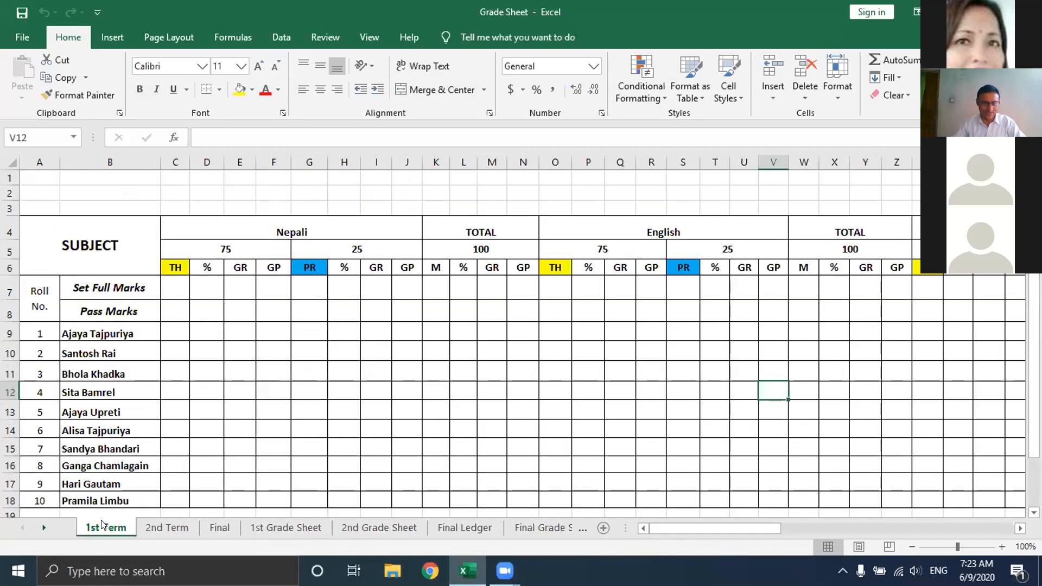
{"action": "left_click", "coordinate": [162, 527]}
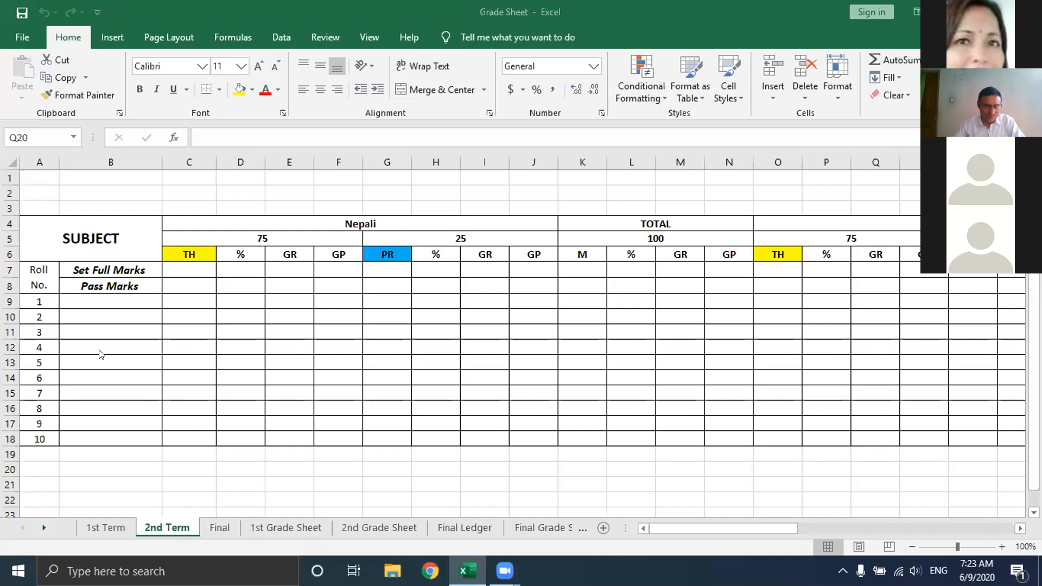
{"action": "left_click", "coordinate": [101, 528]}
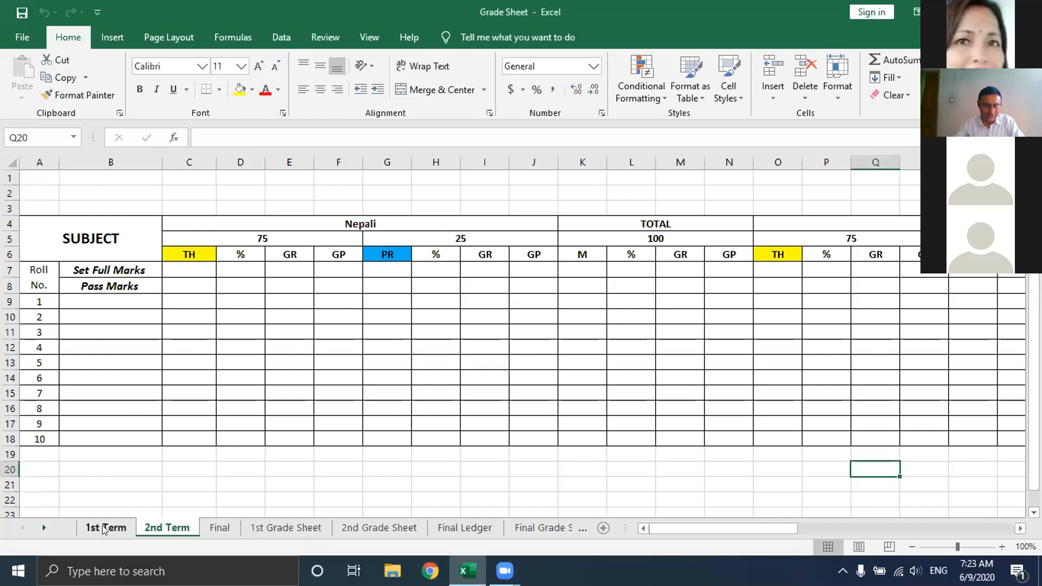
{"action": "left_click", "coordinate": [102, 528]}
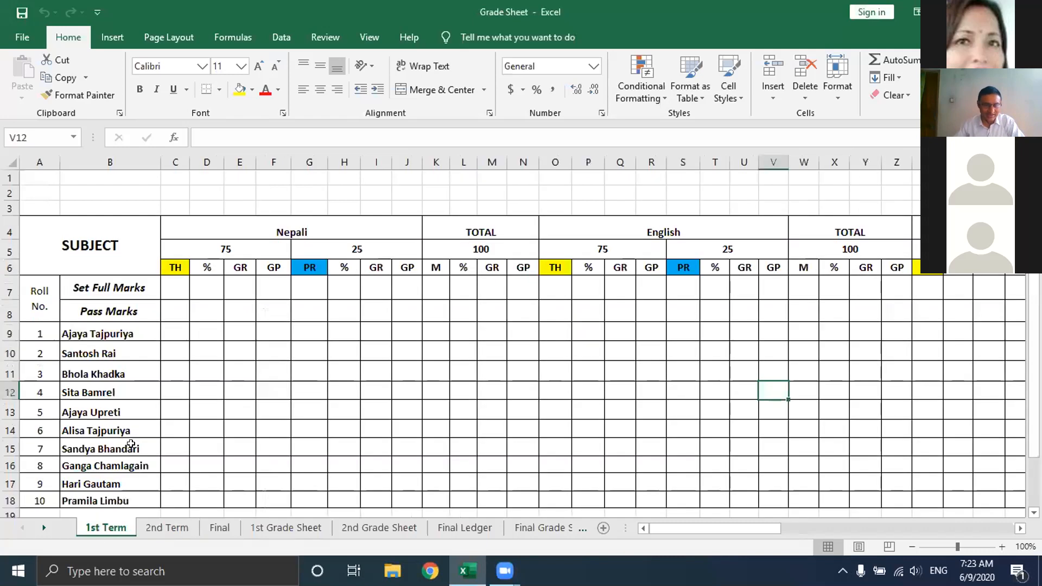
{"action": "left_click_drag", "start_coordinate": [240, 332], "coordinate": [273, 332]}
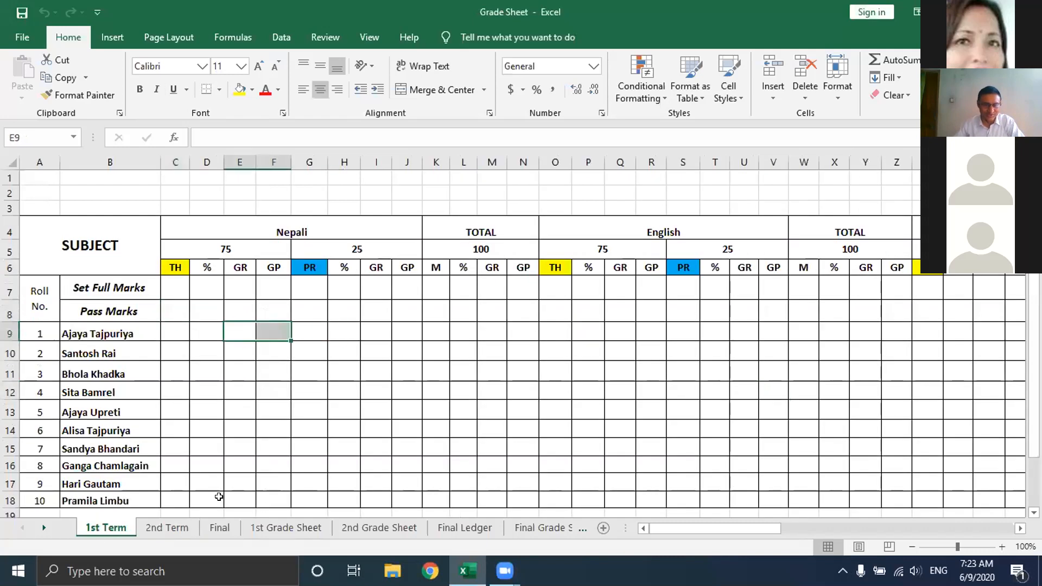
{"action": "left_click", "coordinate": [167, 526]}
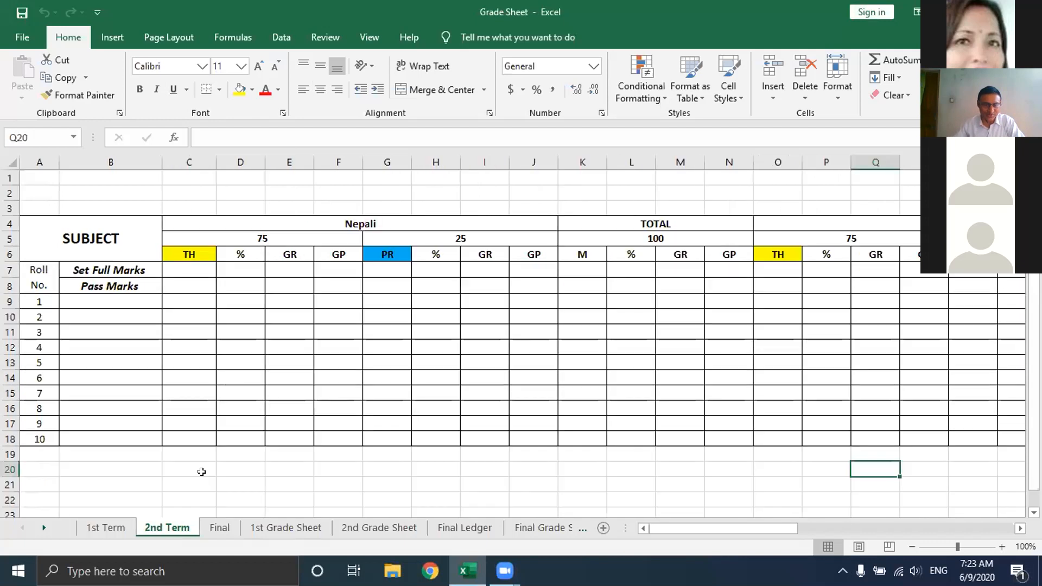
{"action": "left_click", "coordinate": [220, 527]}
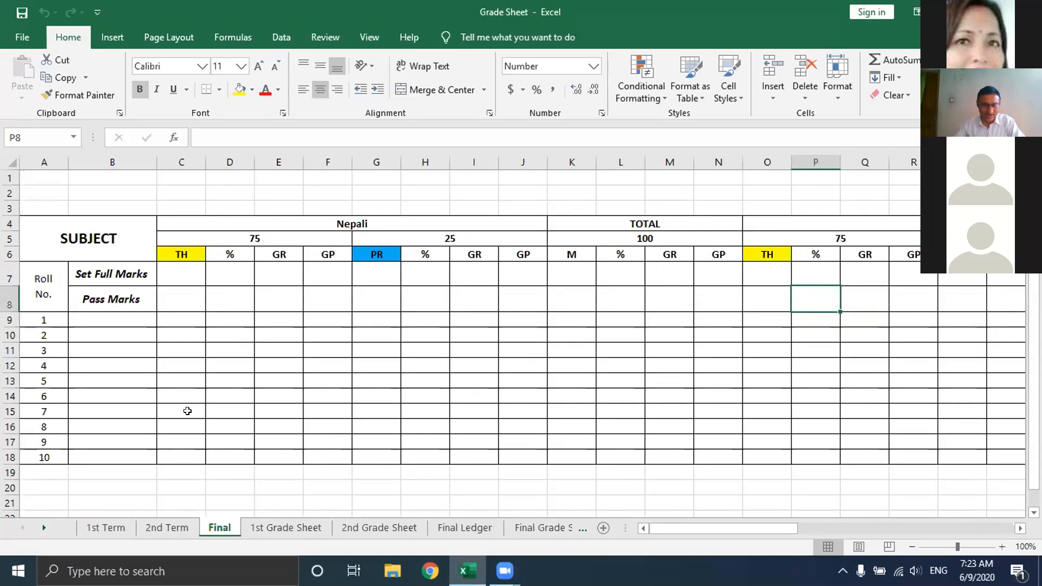
{"action": "left_click", "coordinate": [104, 526]}
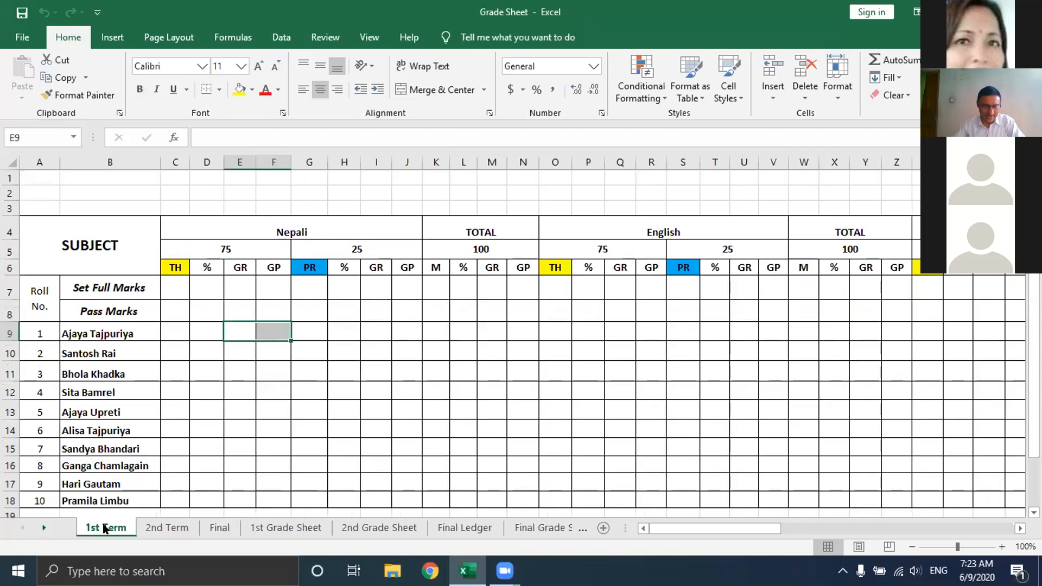
- Review the progress report cards on the 1st, 2nd and Final Grade Sheets
{"action": "left_click", "coordinate": [273, 527]}
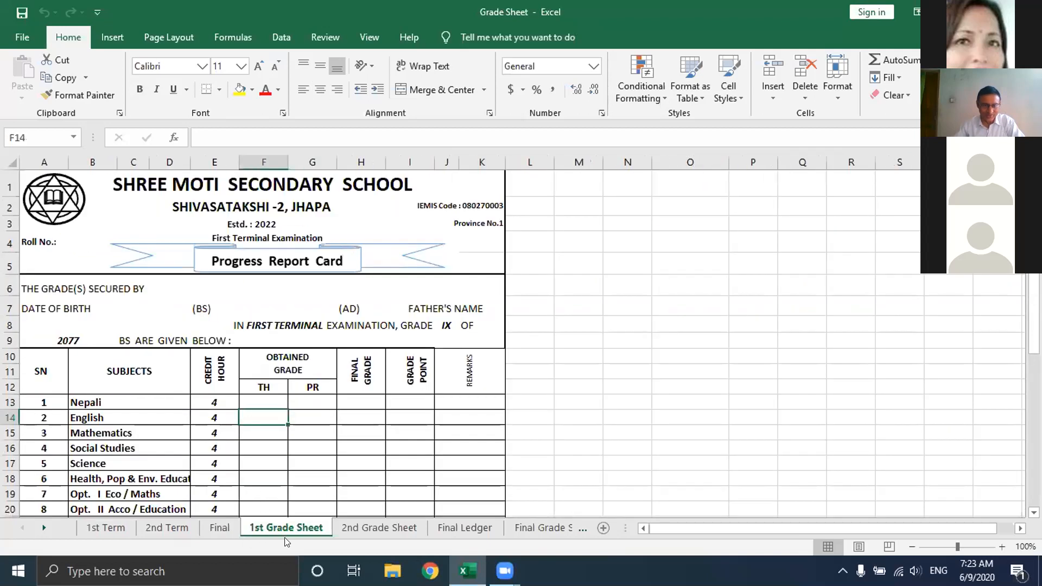
{"action": "left_click", "coordinate": [359, 522]}
{"action": "left_click", "coordinate": [444, 525]}
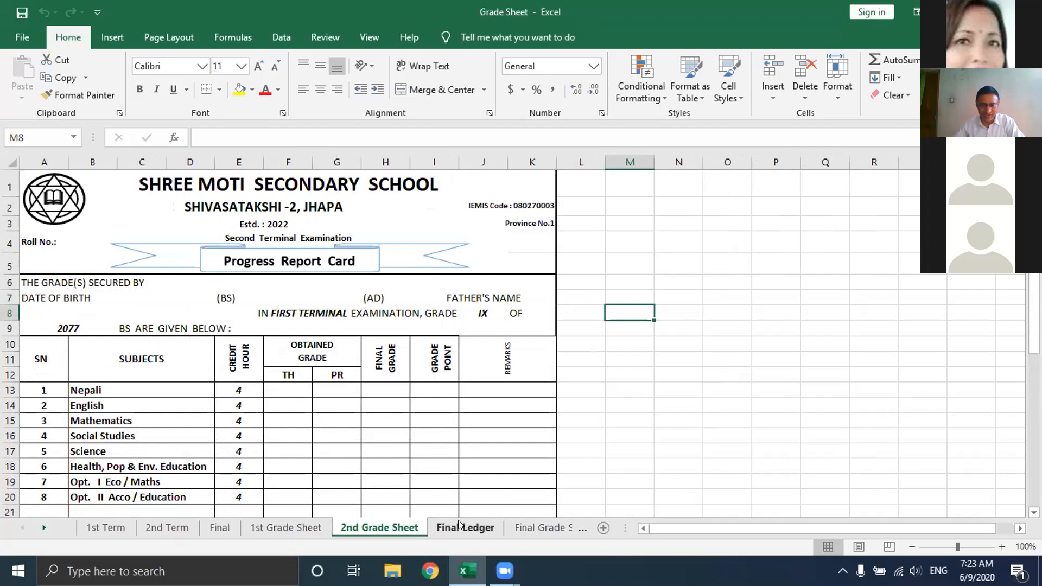
{"action": "left_click", "coordinate": [541, 527]}
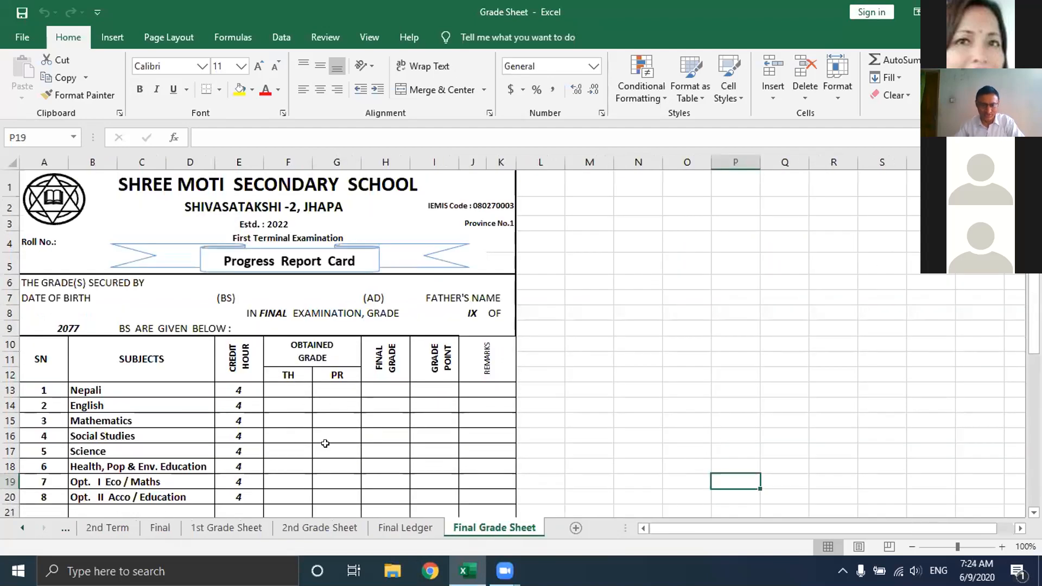
- Examine the Final Ledger's subject and total columns, including the 1st and 2nd term theory cells under Nepali
{"action": "left_click", "coordinate": [387, 529]}
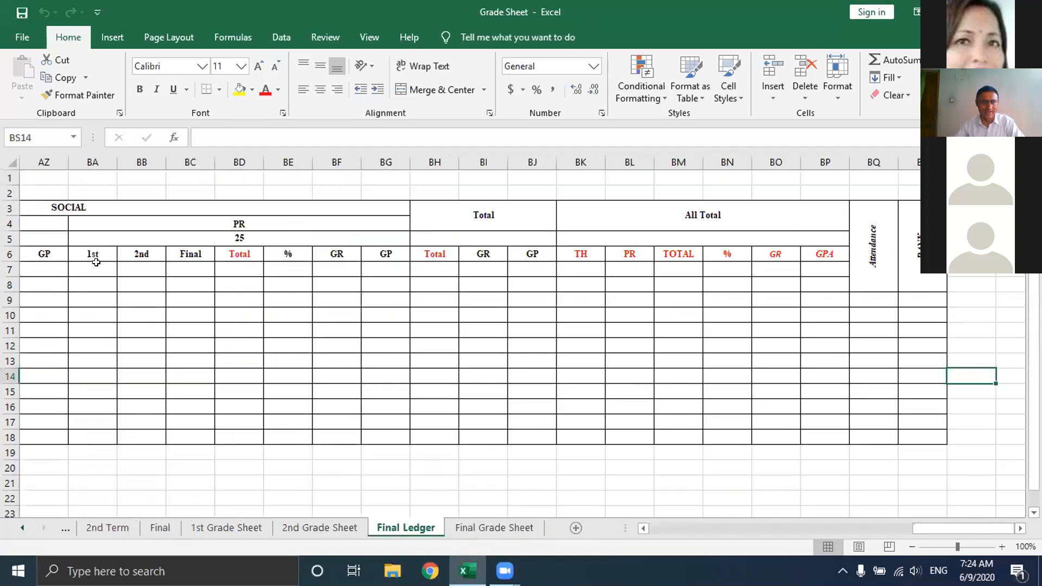
{"action": "left_click", "coordinate": [42, 269]}
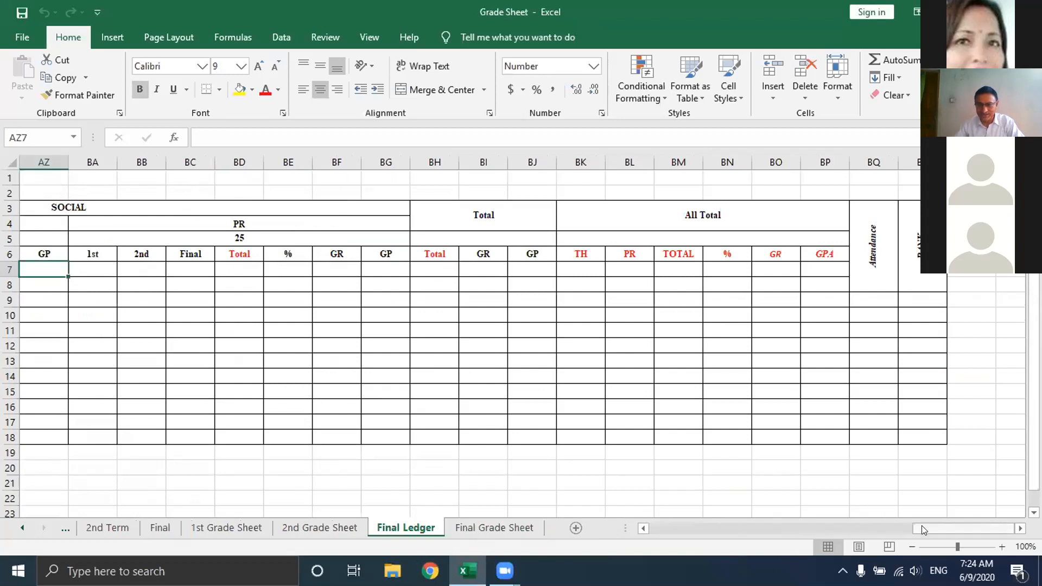
{"action": "left_click_drag", "start_coordinate": [930, 526], "coordinate": [570, 537]}
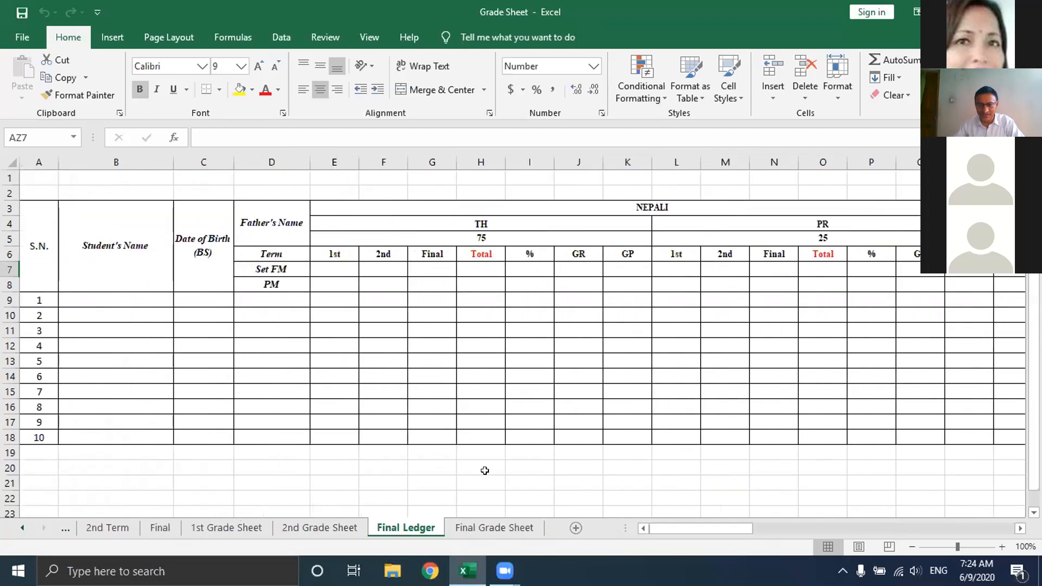
{"action": "left_click", "coordinate": [347, 288]}
{"action": "left_click", "coordinate": [342, 299]}
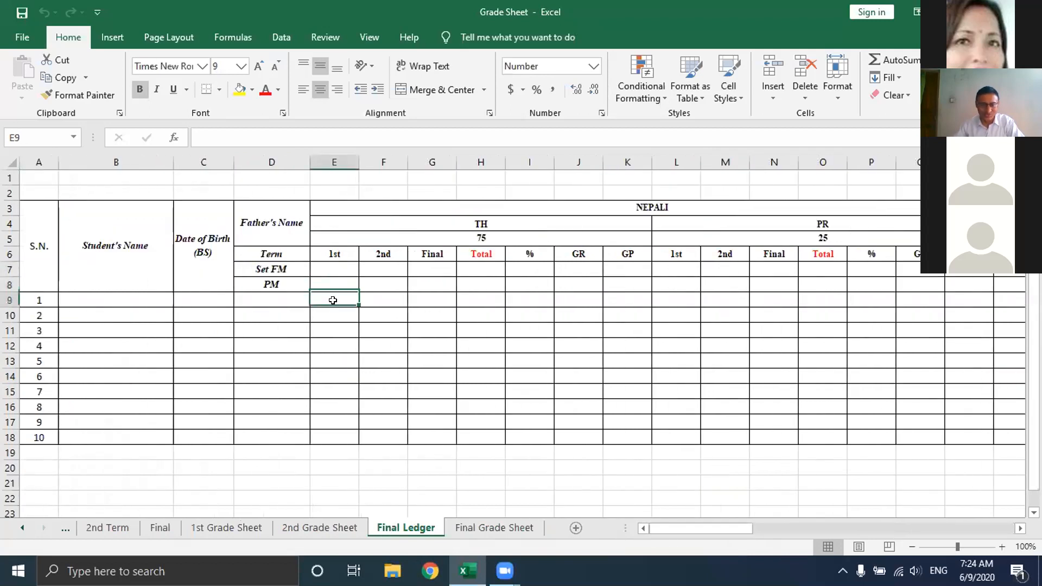
{"action": "left_click", "coordinate": [383, 299]}
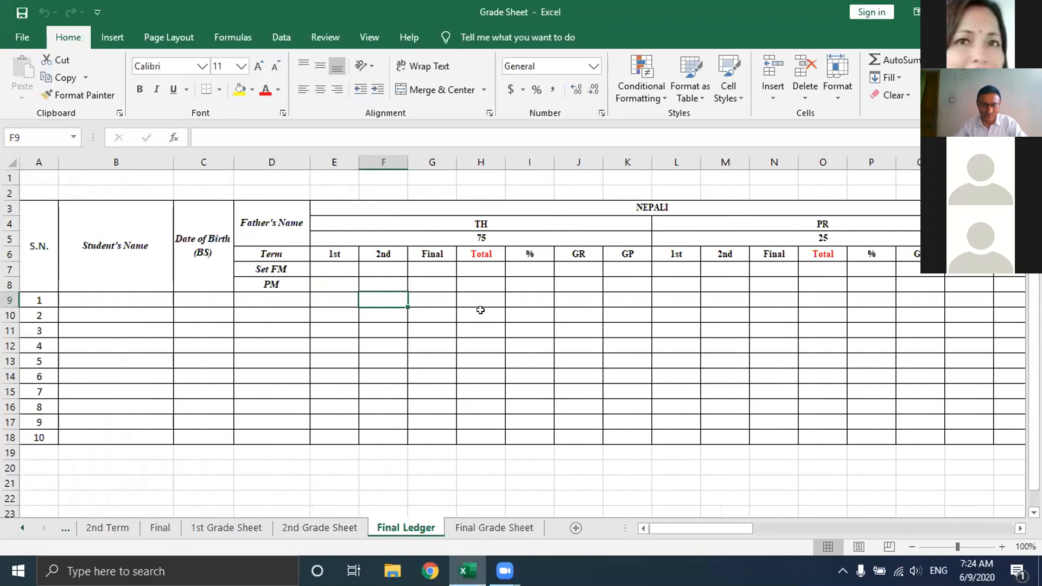
- Return to the 1st Term sheet, check the Nepali theory pass-marks cell, and select its full-marks cell C7
{"action": "left_click", "coordinate": [67, 532]}
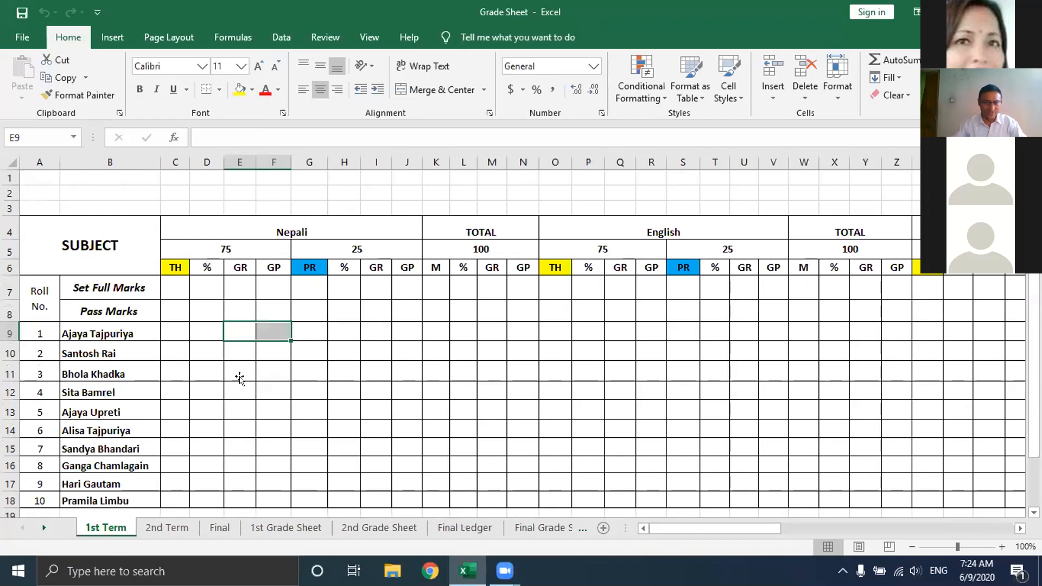
{"action": "left_click", "coordinate": [168, 289]}
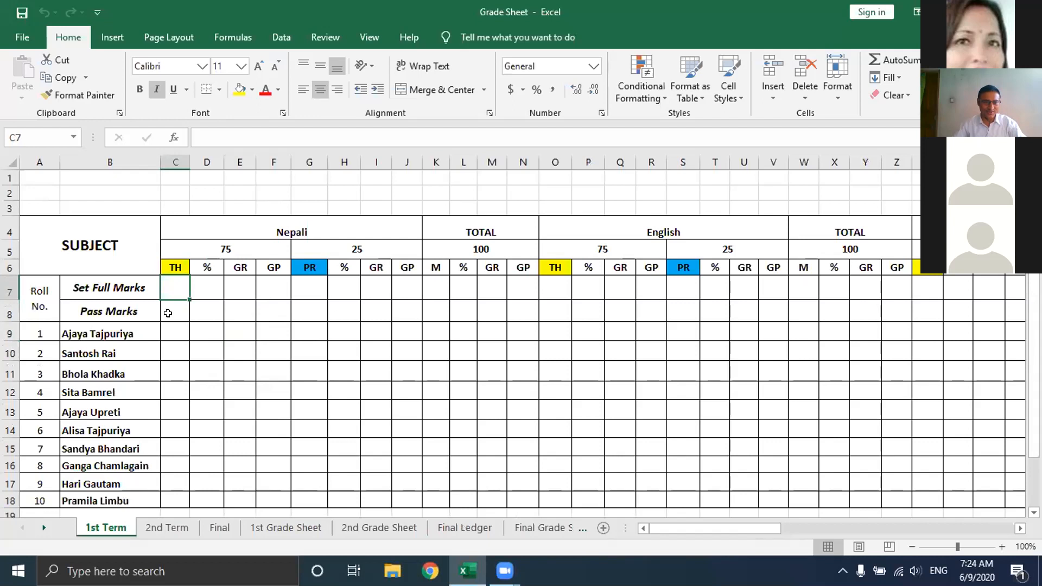
{"action": "left_click", "coordinate": [168, 313]}
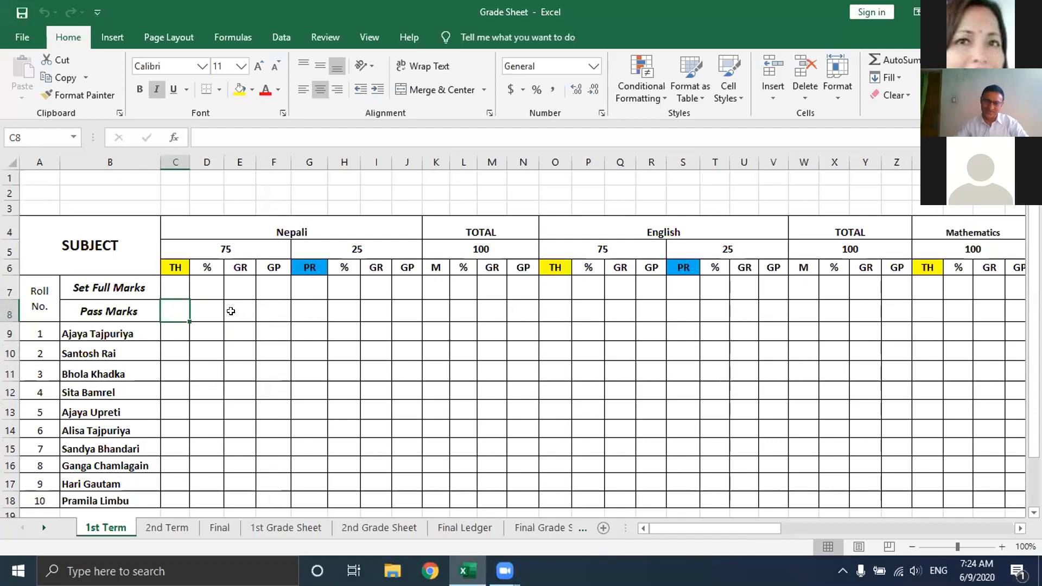
{"action": "left_click", "coordinate": [177, 288]}
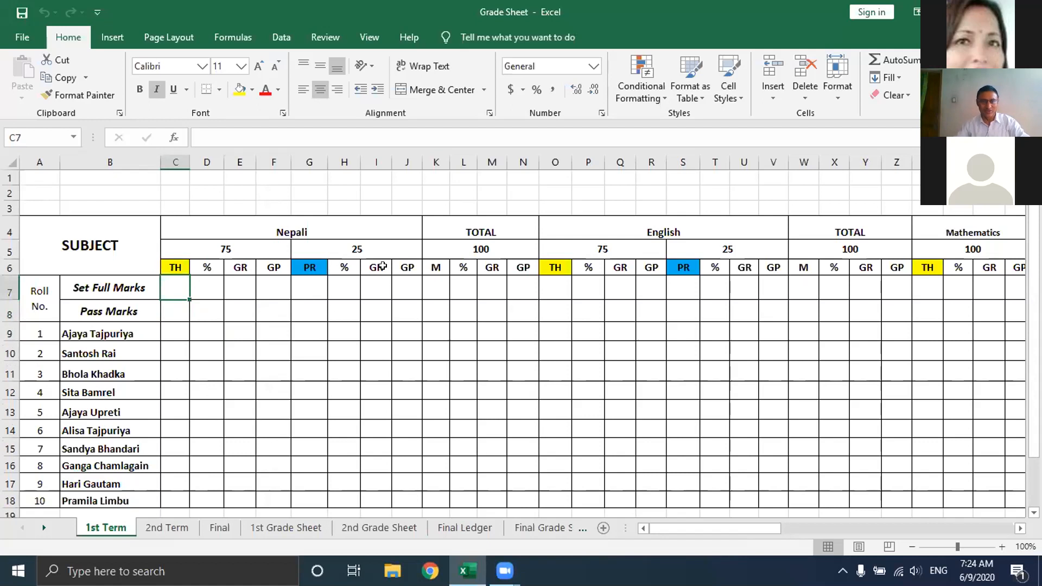
- Review the Nepali header cells on the 1st Term sheet, covering the theory, practical and total marks
{"action": "left_click", "coordinate": [360, 230]}
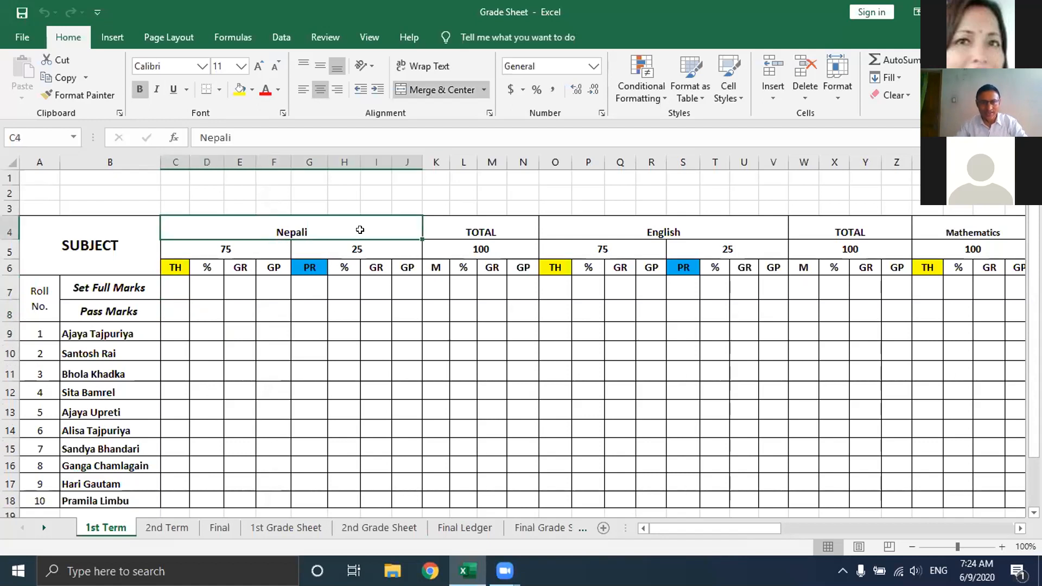
{"action": "left_click", "coordinate": [254, 250]}
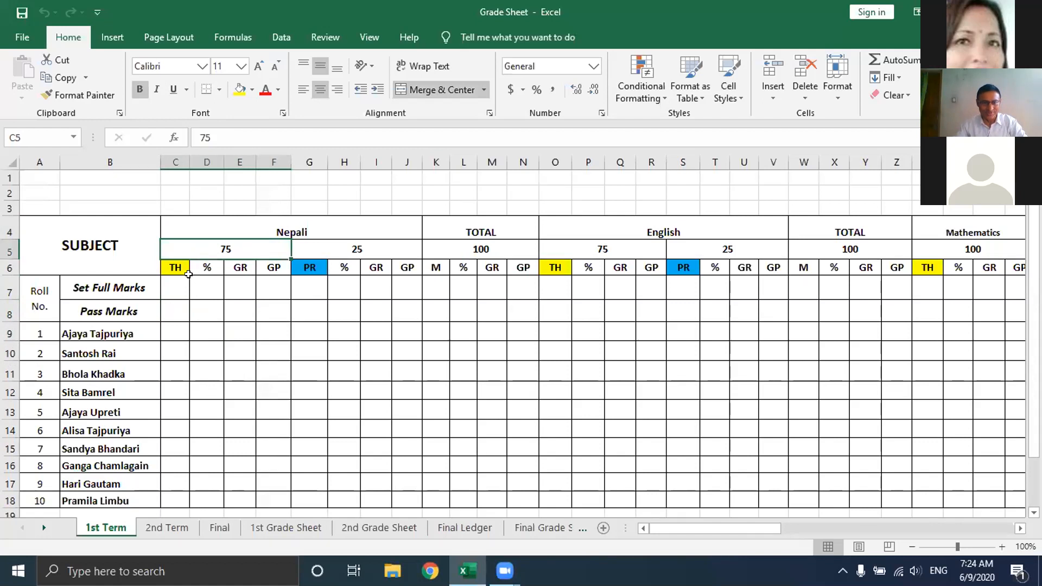
{"action": "left_click", "coordinate": [387, 240]}
{"action": "left_click", "coordinate": [316, 266]}
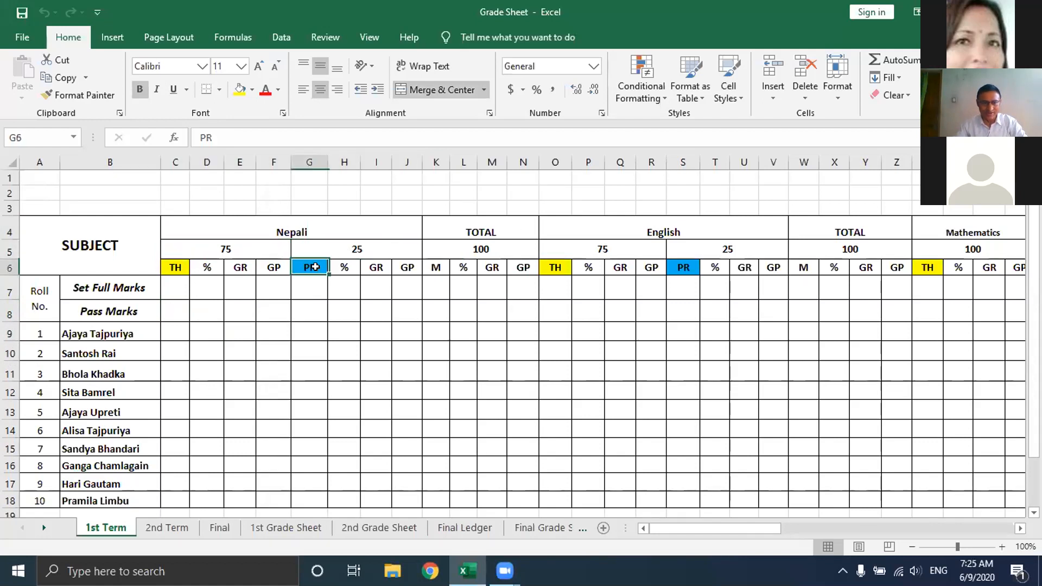
{"action": "left_click", "coordinate": [522, 250]}
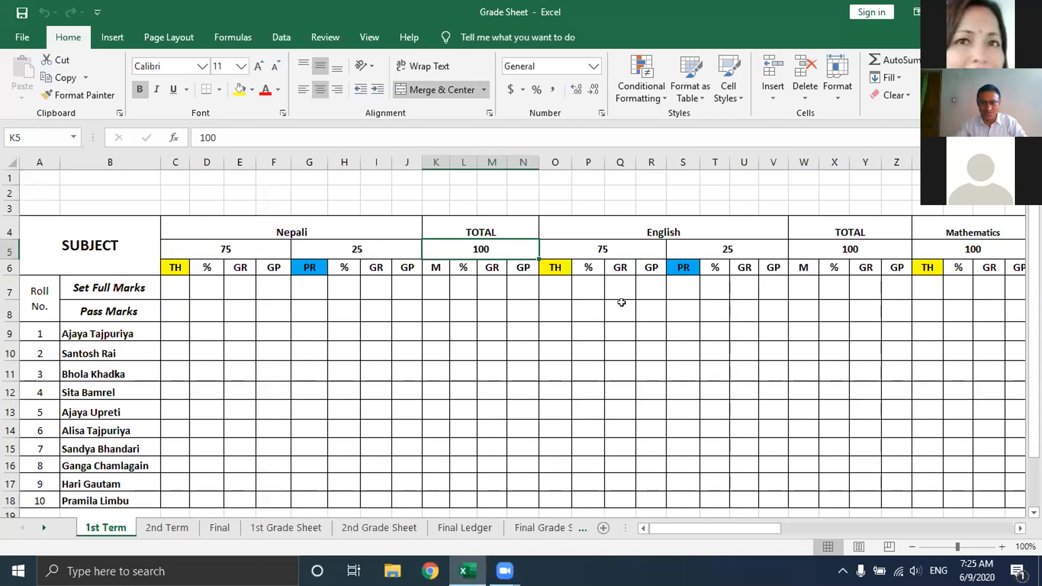
- Enter 75 as the Nepali theory full marks in C7 and calculate the pass marks in C8 with =C7*40%
{"action": "left_click", "coordinate": [177, 288]}
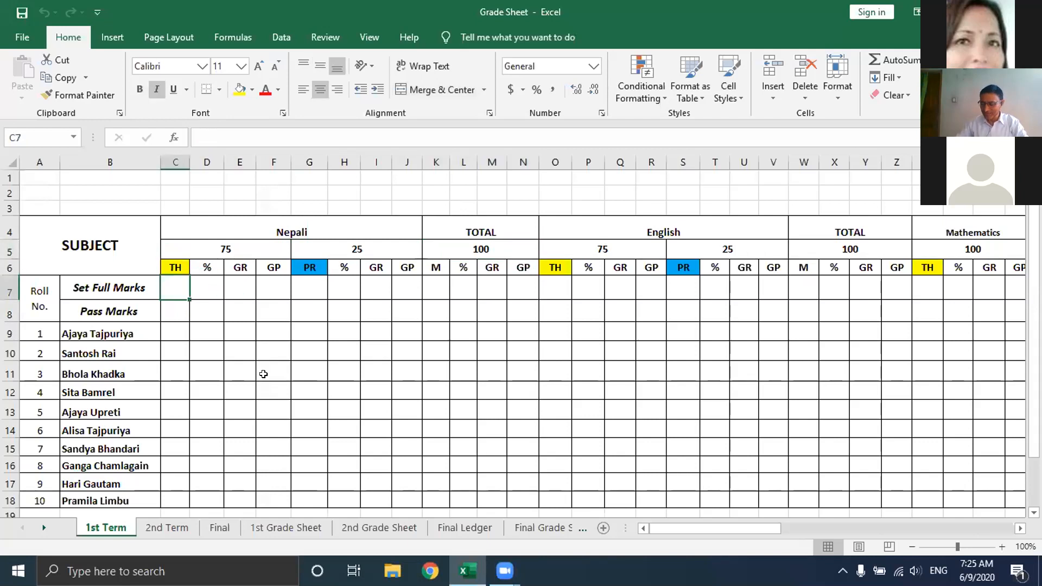
{"action": "type", "text": "75"}
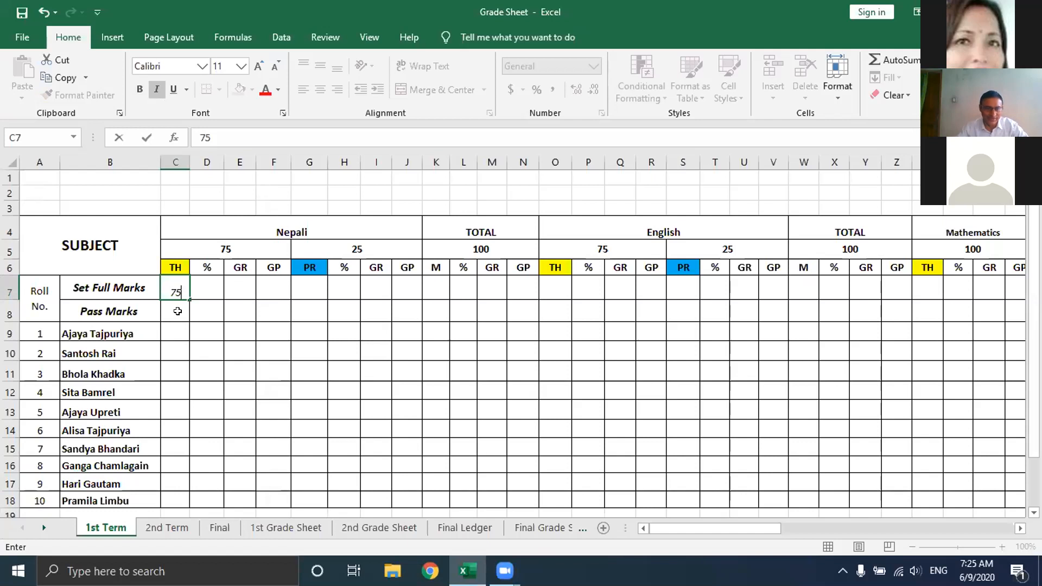
{"action": "key", "text": "Return"}
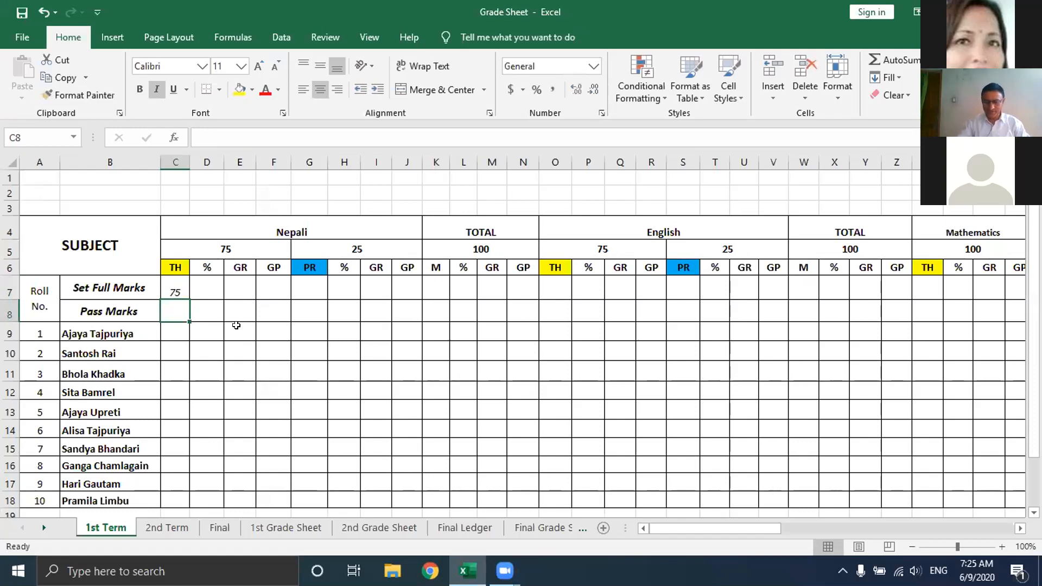
{"action": "type", "text": "="}
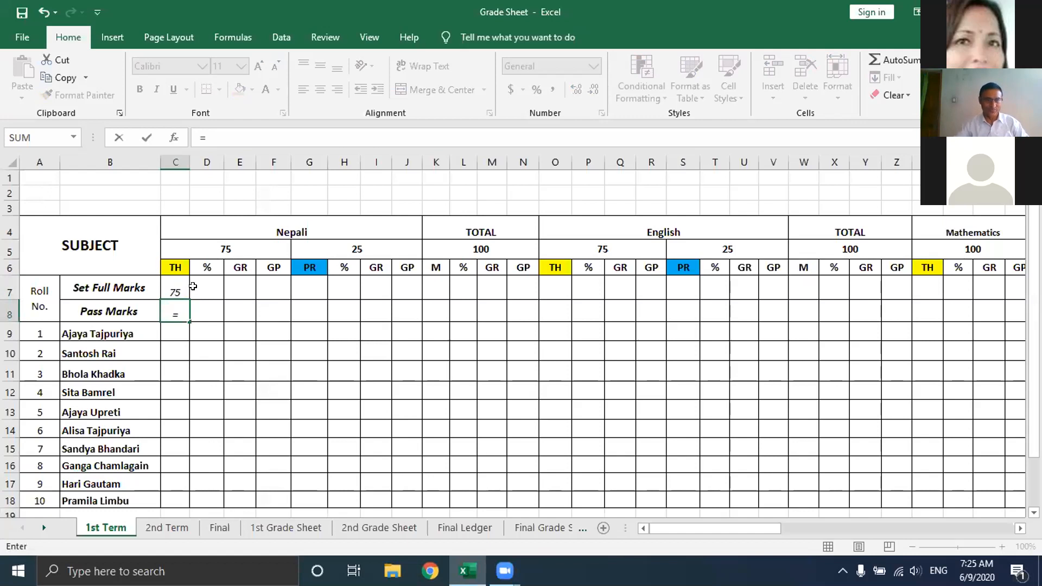
{"action": "left_click", "coordinate": [175, 288]}
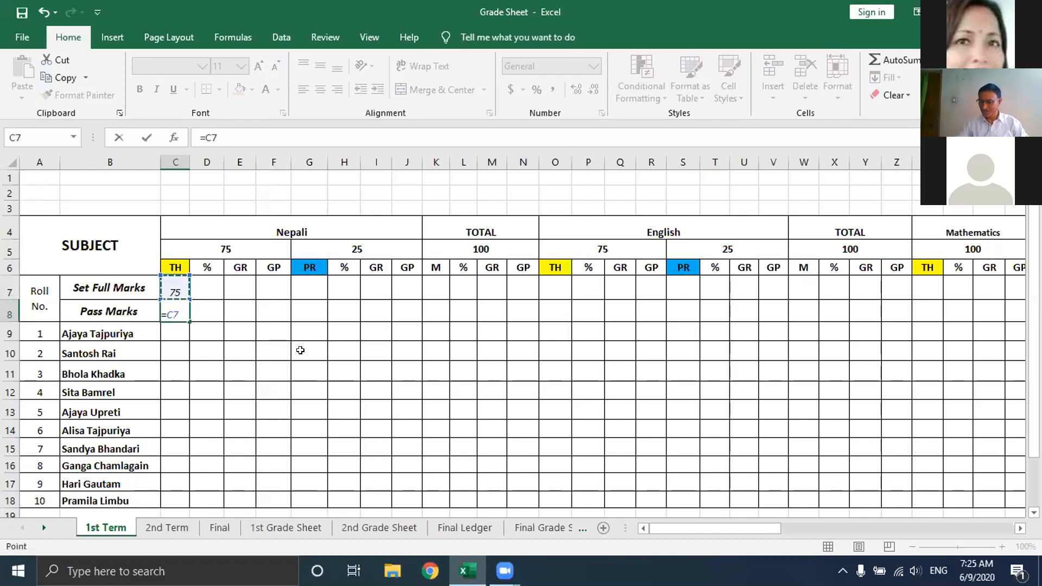
{"action": "type", "text": "*"}
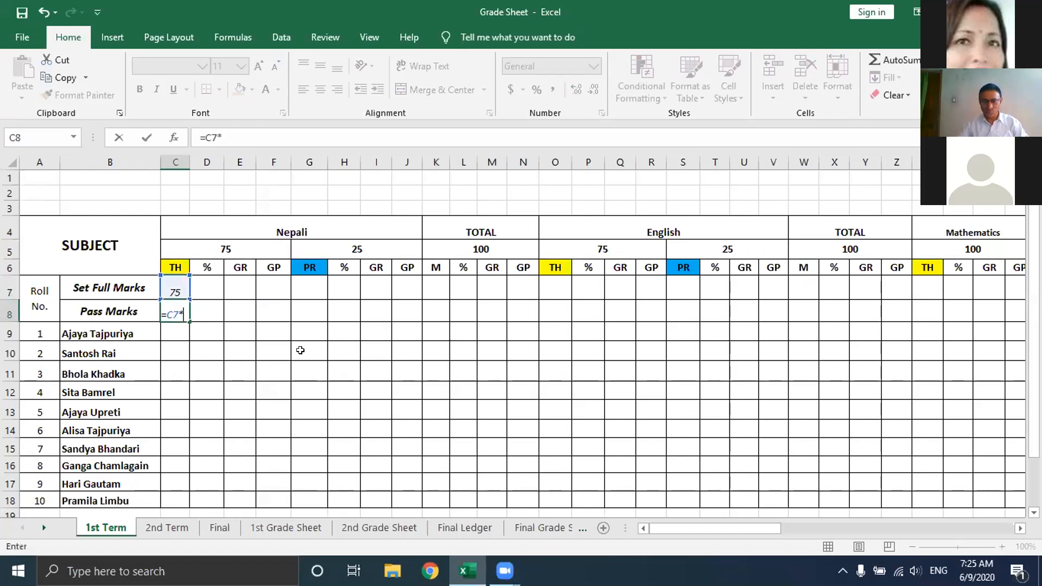
{"action": "type", "text": "40"}
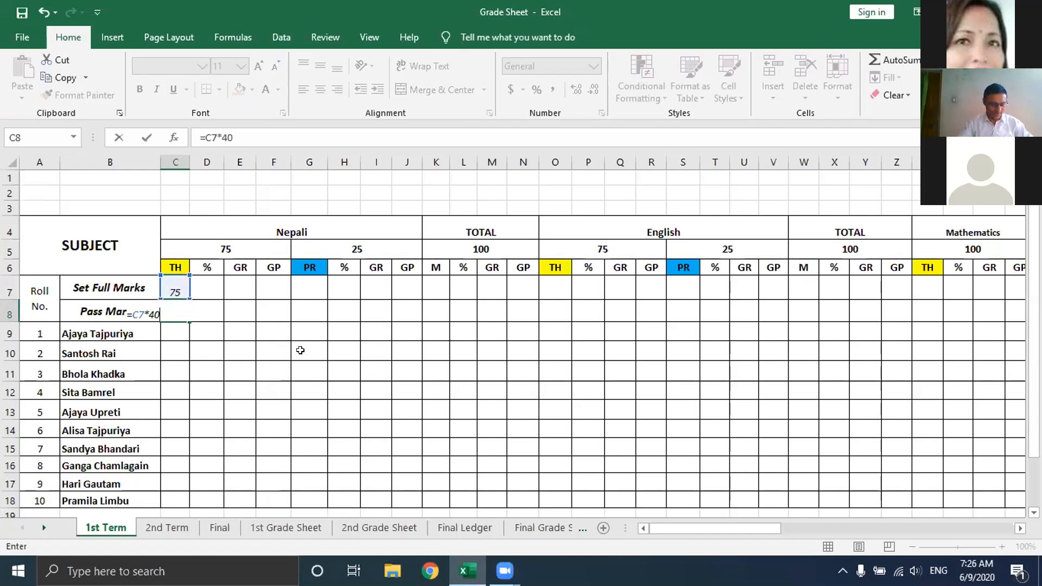
{"action": "type", "text": "%"}
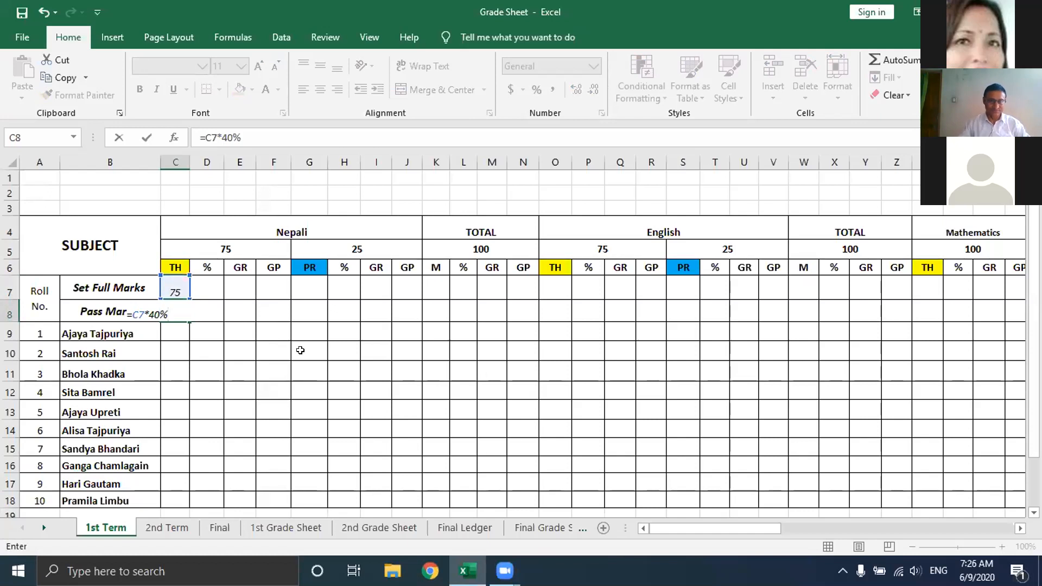
{"action": "key", "text": "Return"}
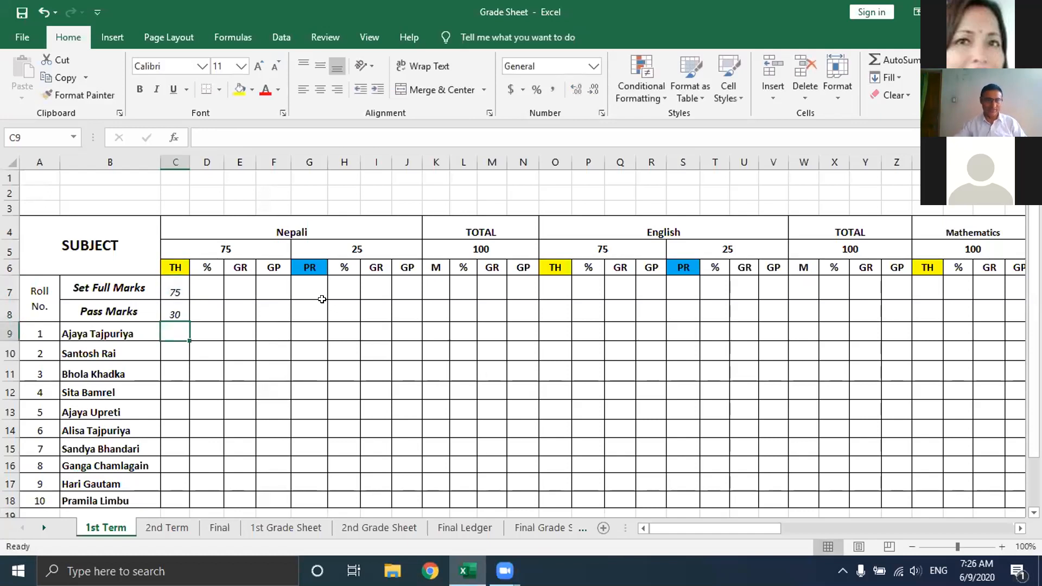
- Check the pass-marks formula in C8 and change the Nepali theory full marks in C7 to 50
{"action": "left_click", "coordinate": [185, 306]}
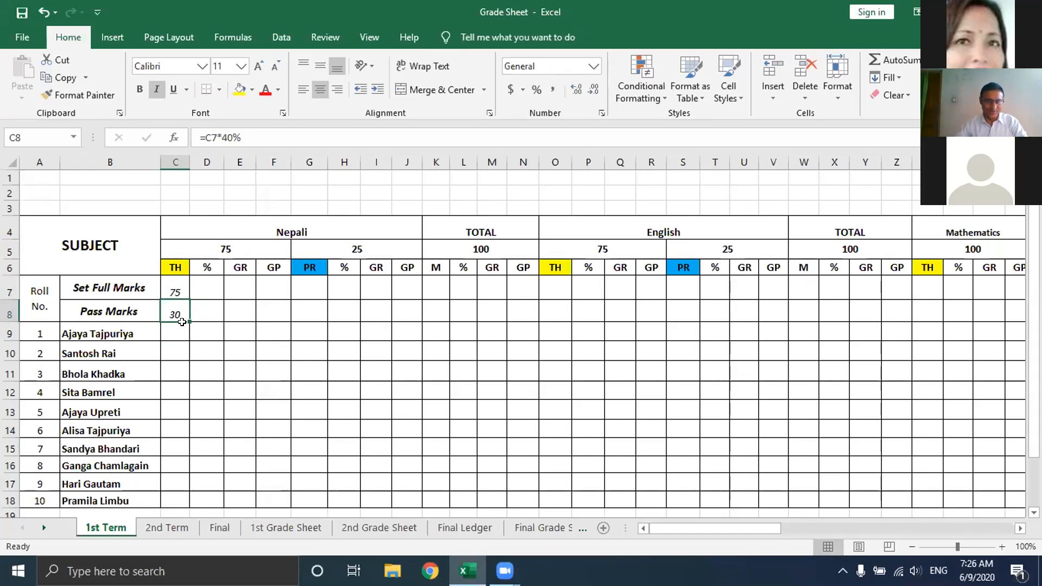
{"action": "left_click", "coordinate": [180, 287]}
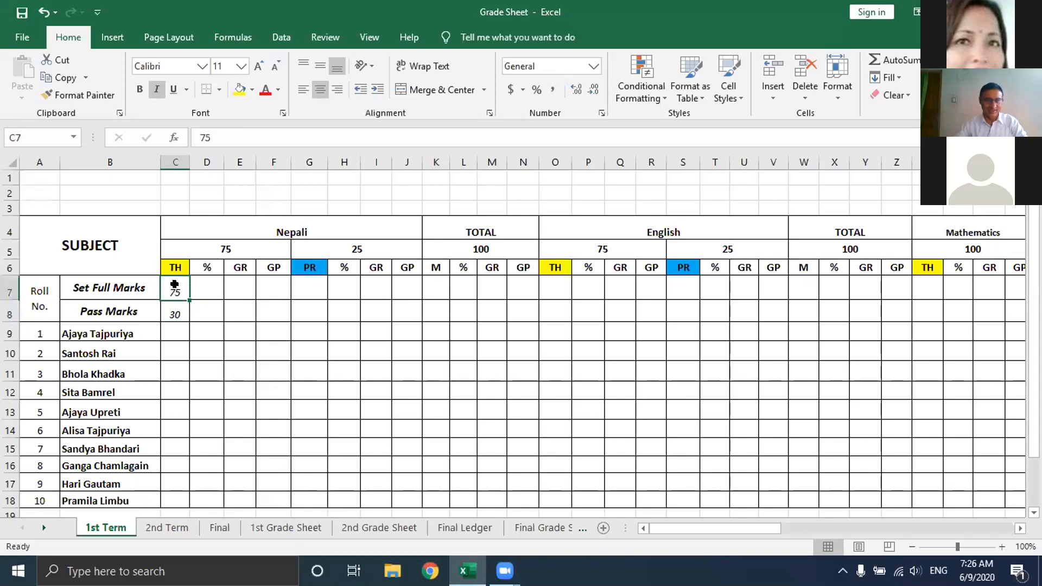
{"action": "type", "text": "50"}
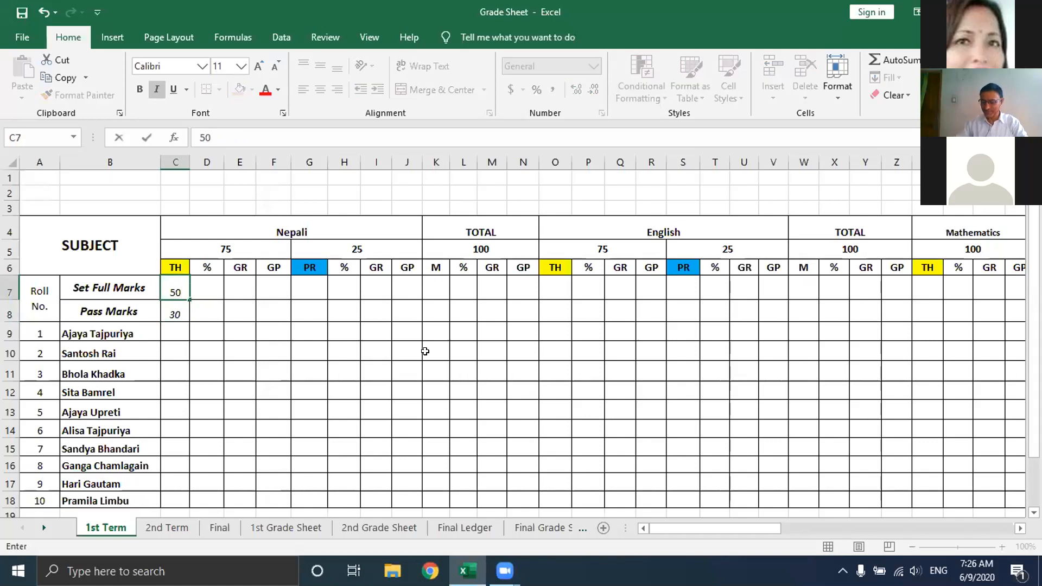
{"action": "key", "text": "Return"}
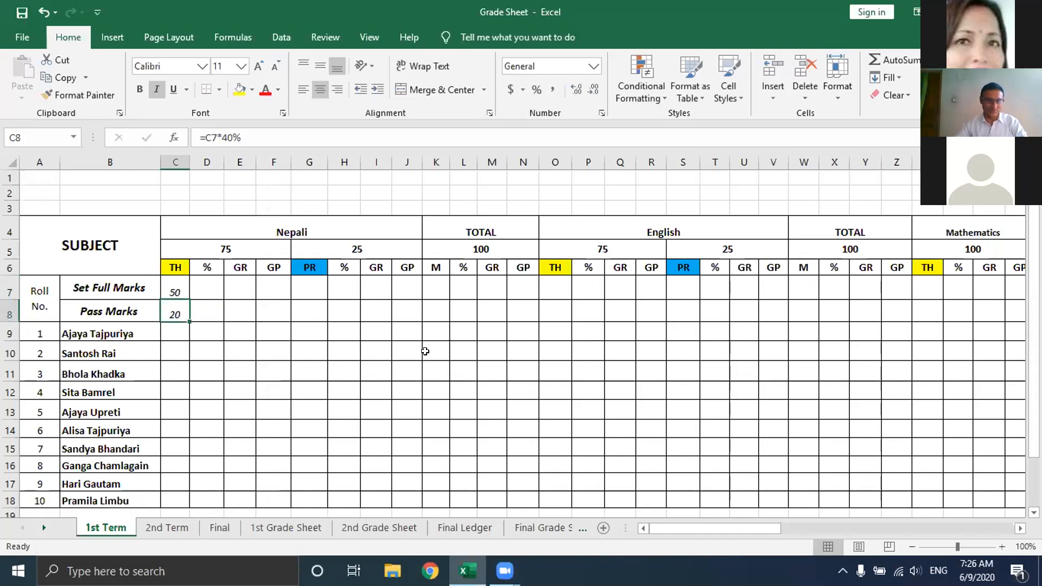
- Widen column D and calculate the Nepali theory pass percentage in D8 with =ROUND(C8/$C$7*100,0)
{"action": "left_click", "coordinate": [205, 313]}
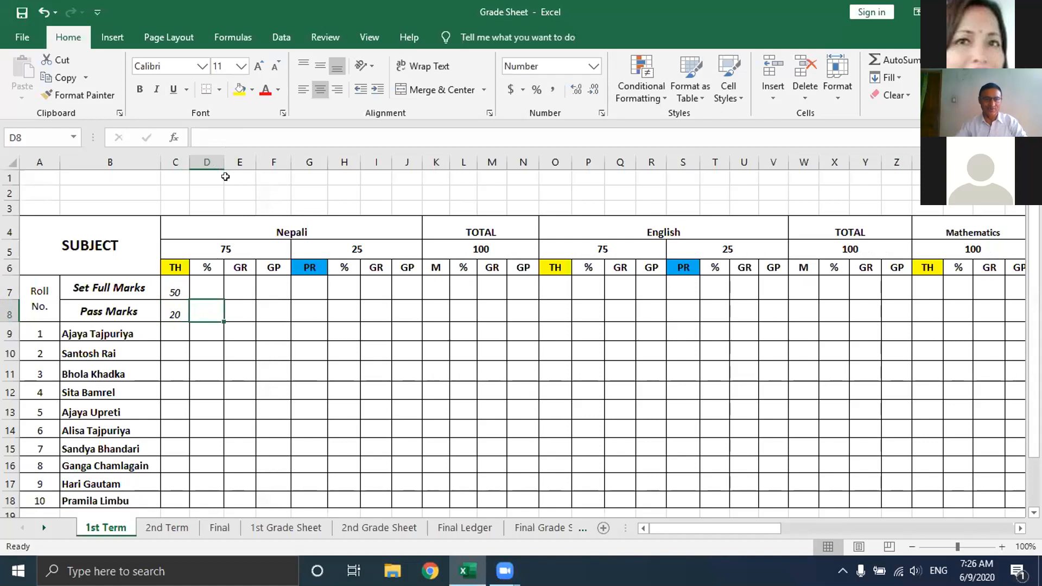
{"action": "left_click_drag", "start_coordinate": [223, 163], "coordinate": [411, 163]}
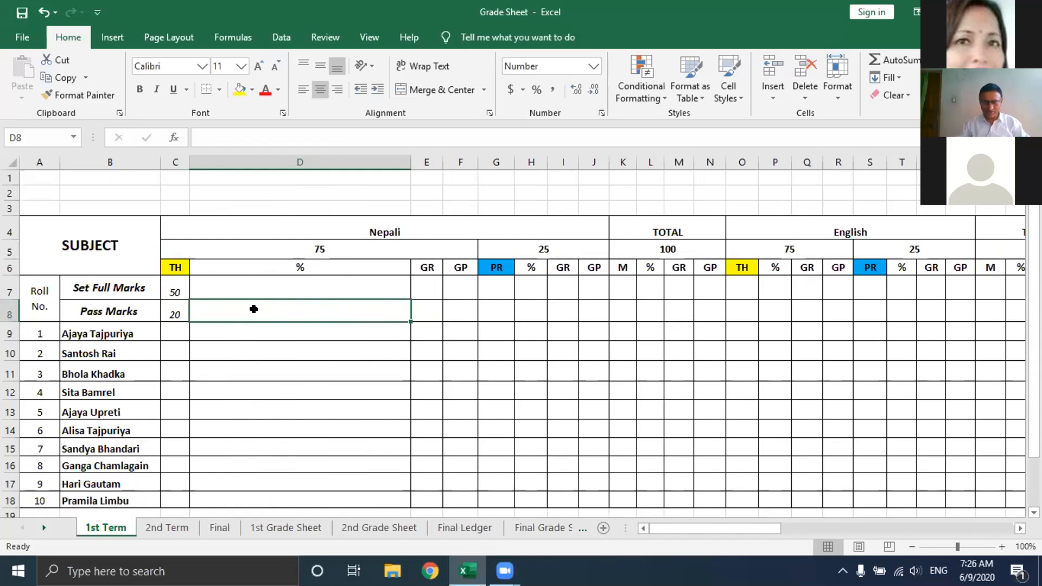
{"action": "type", "text": "="}
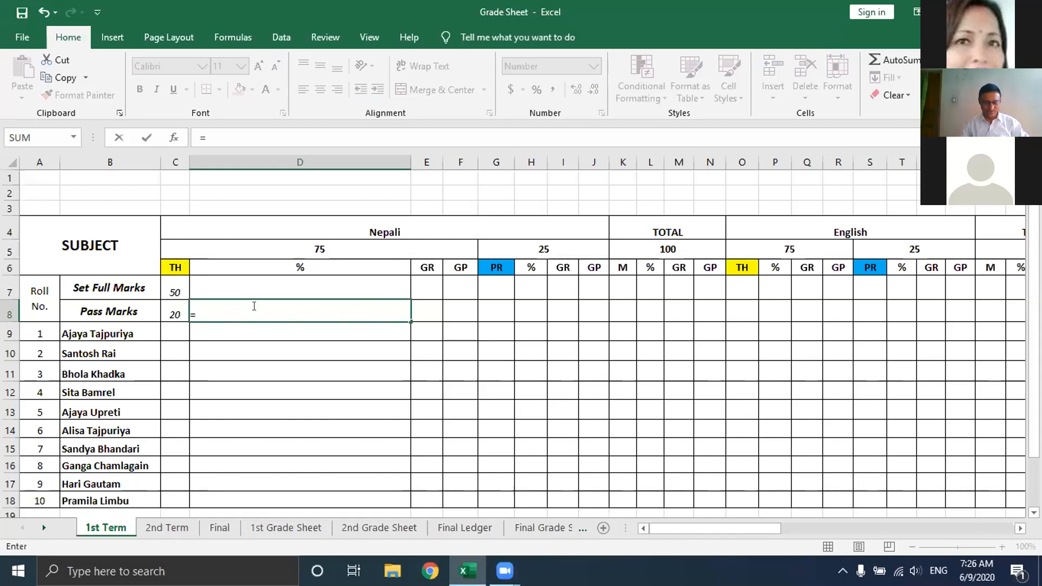
{"action": "type", "text": "r"}
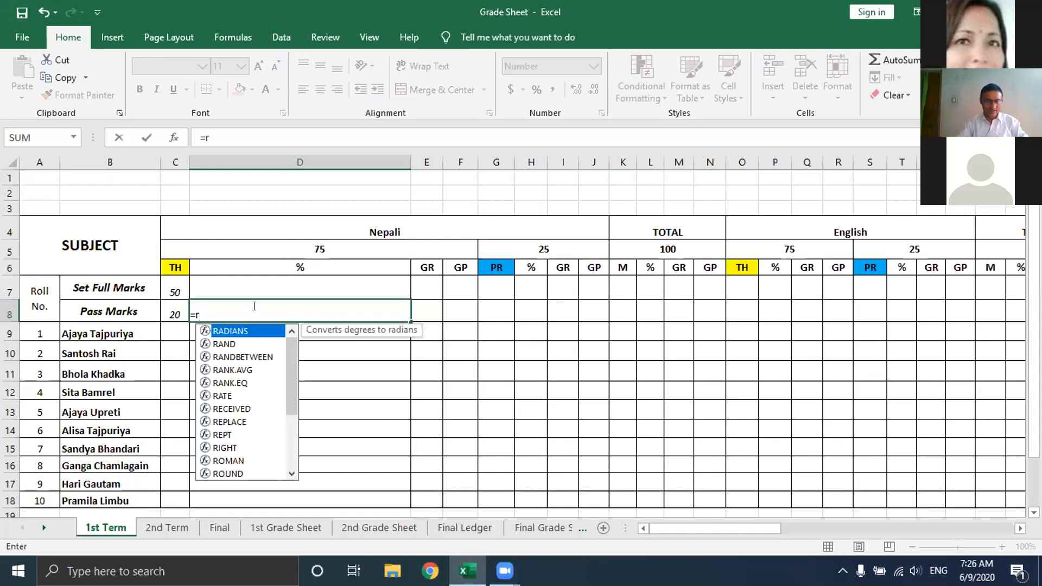
{"action": "type", "text": "ou"}
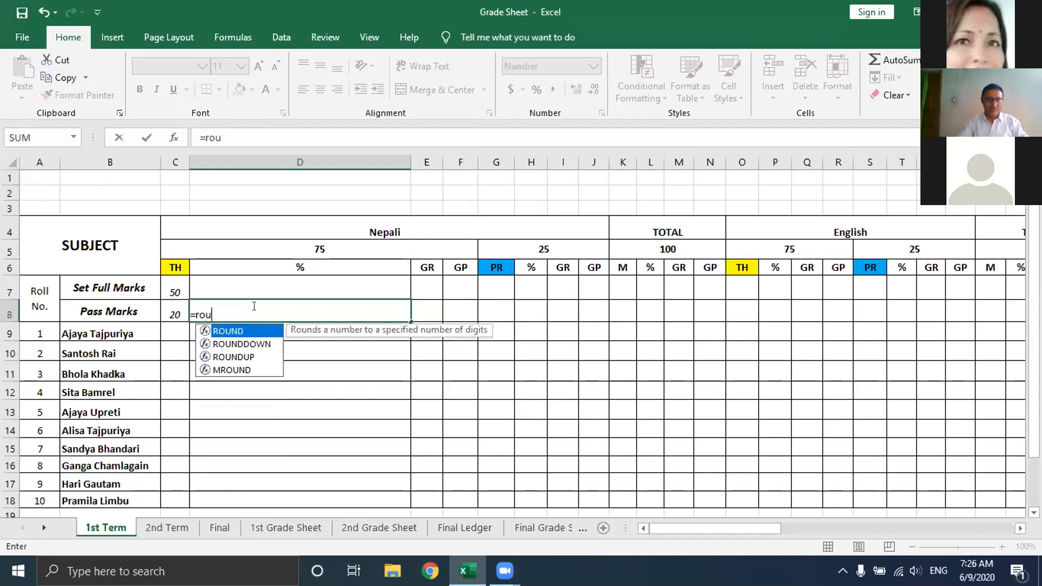
{"action": "type", "text": "nd"}
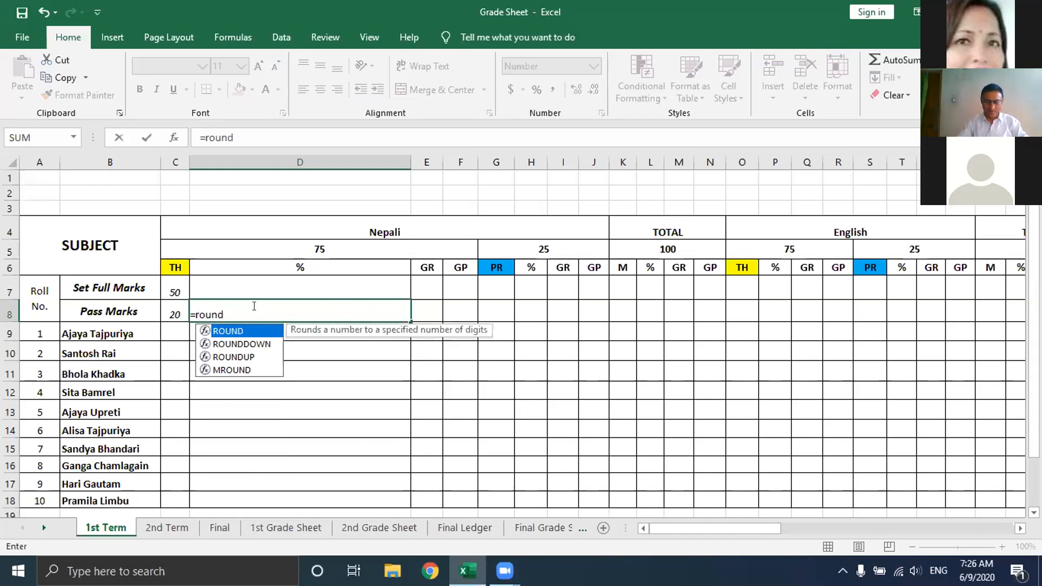
{"action": "type", "text": "("}
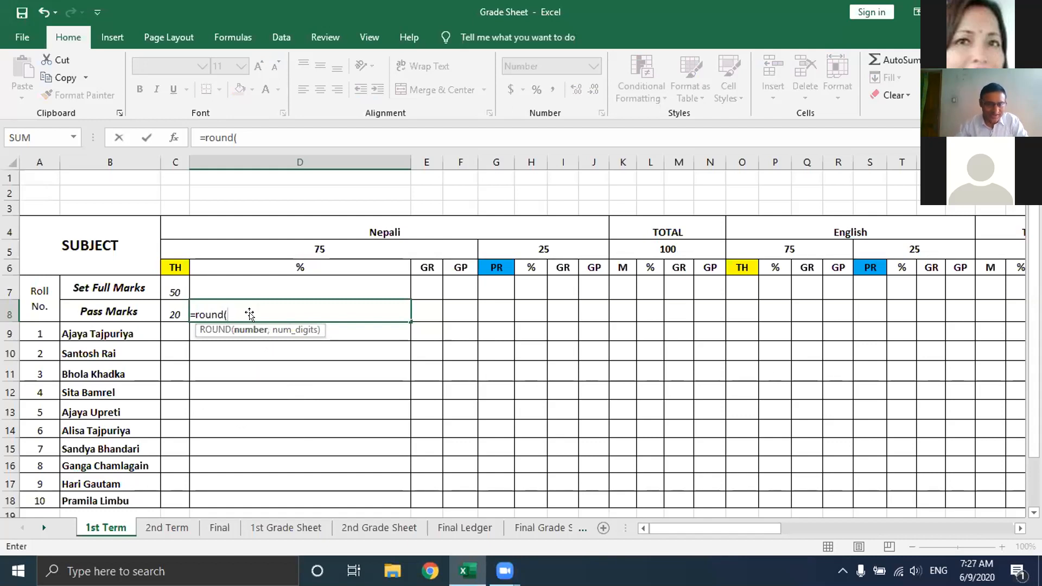
{"action": "left_click", "coordinate": [168, 312]}
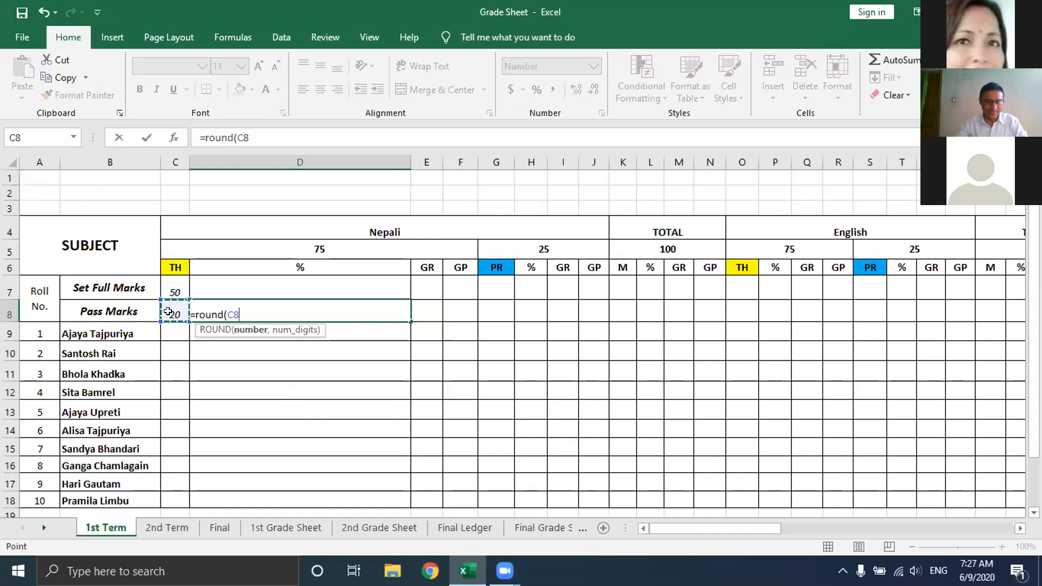
{"action": "type", "text": "/"}
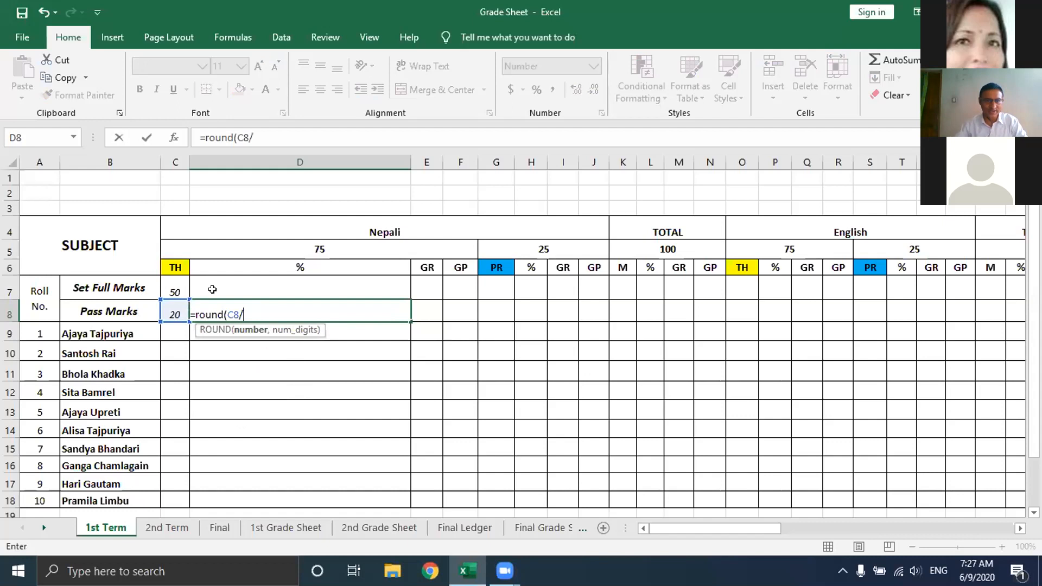
{"action": "left_click", "coordinate": [170, 289]}
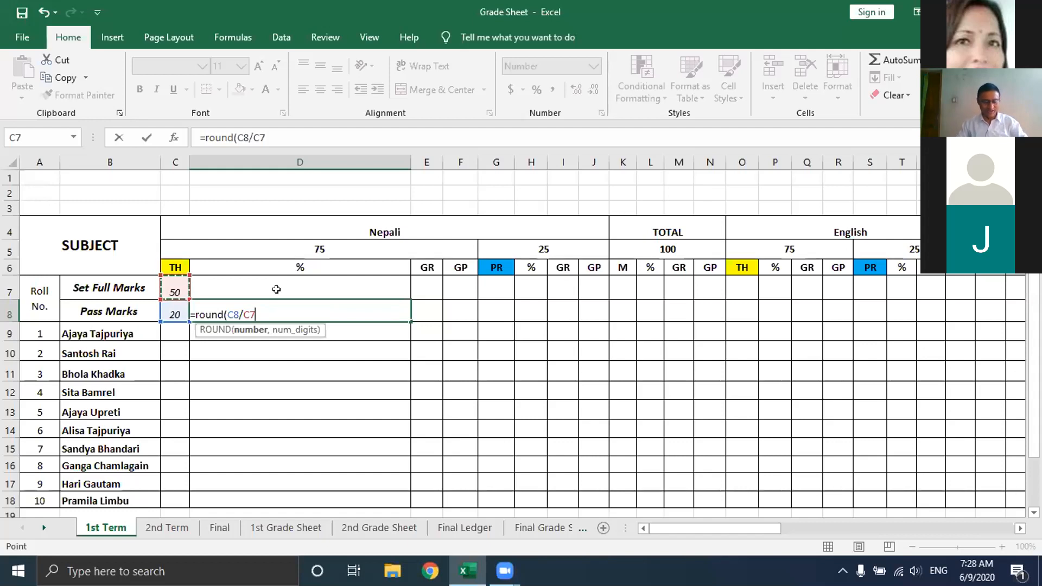
{"action": "key", "text": "F4"}
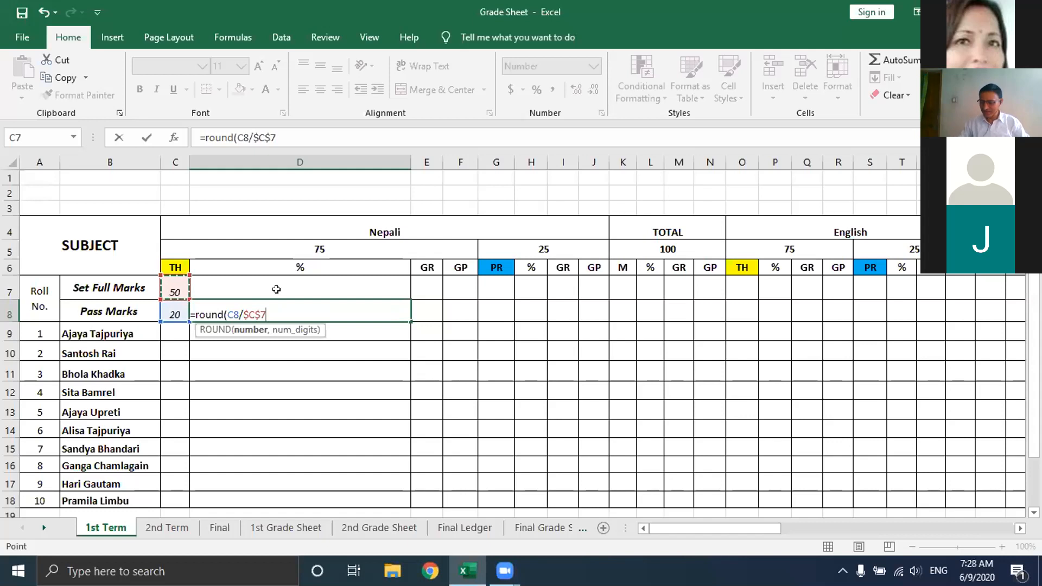
{"action": "type", "text": "*100"}
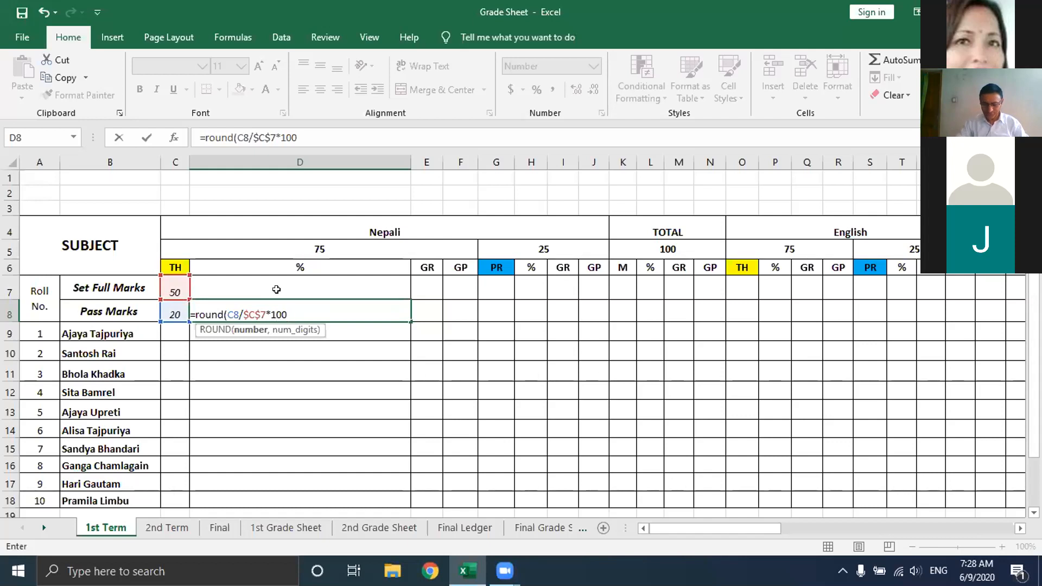
{"action": "type", "text": ",0"}
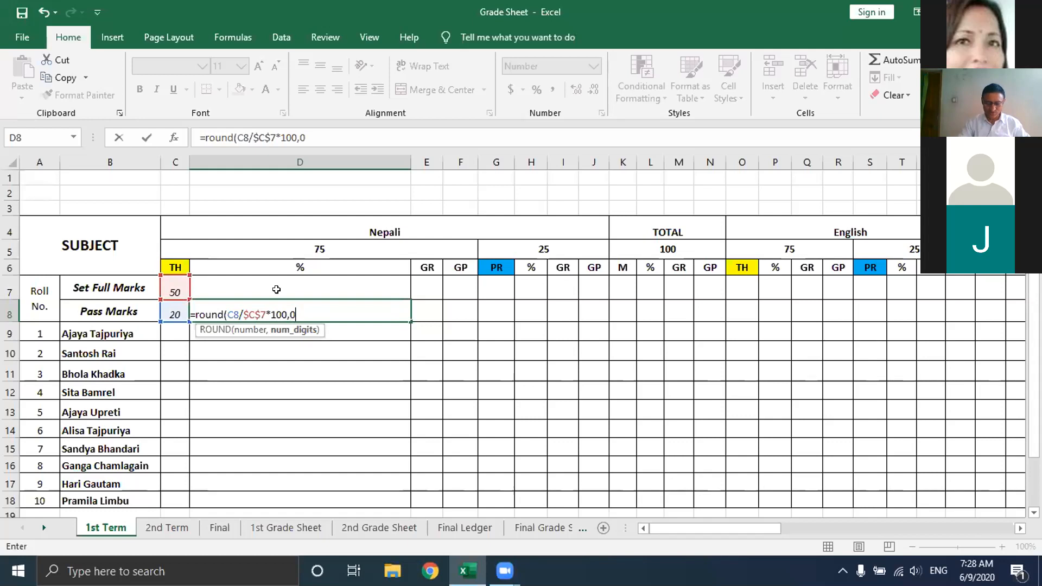
{"action": "type", "text": ")"}
{"action": "key", "text": "Return"}
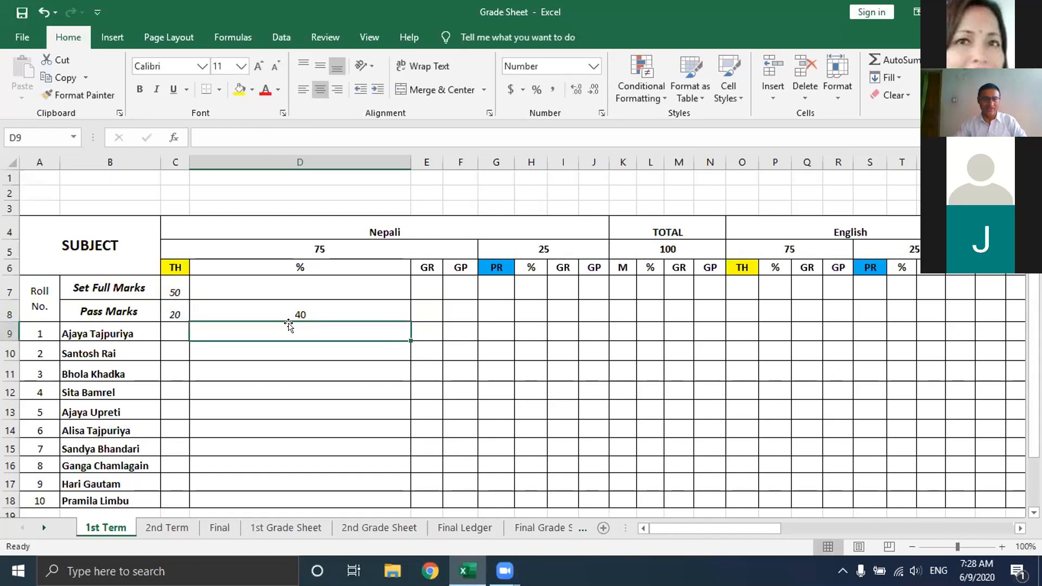
{"action": "left_click", "coordinate": [275, 305]}
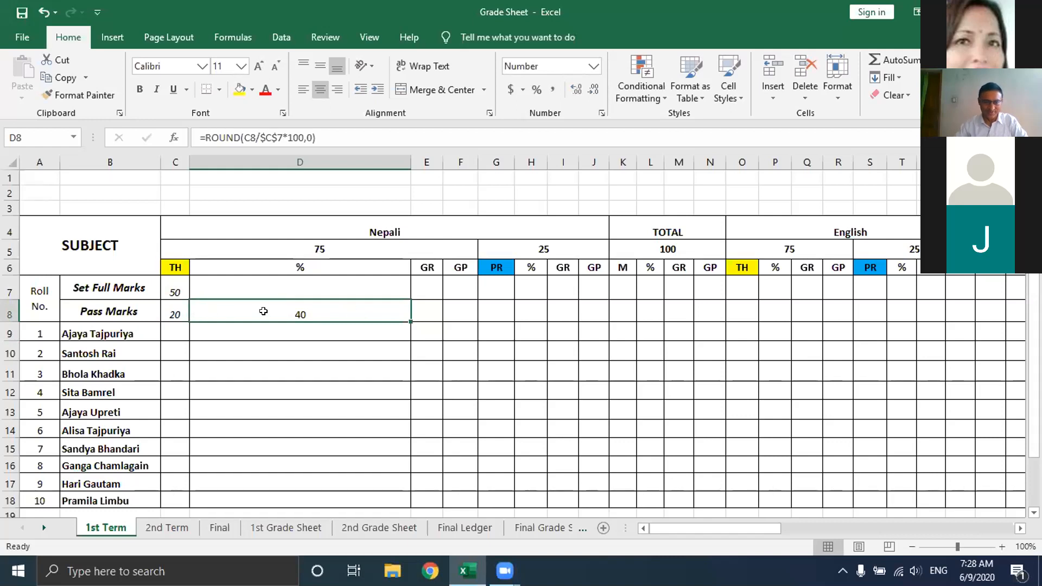
- Enter 100 as the full-marks percentage for Nepali theory in D7
{"action": "left_click", "coordinate": [312, 285]}
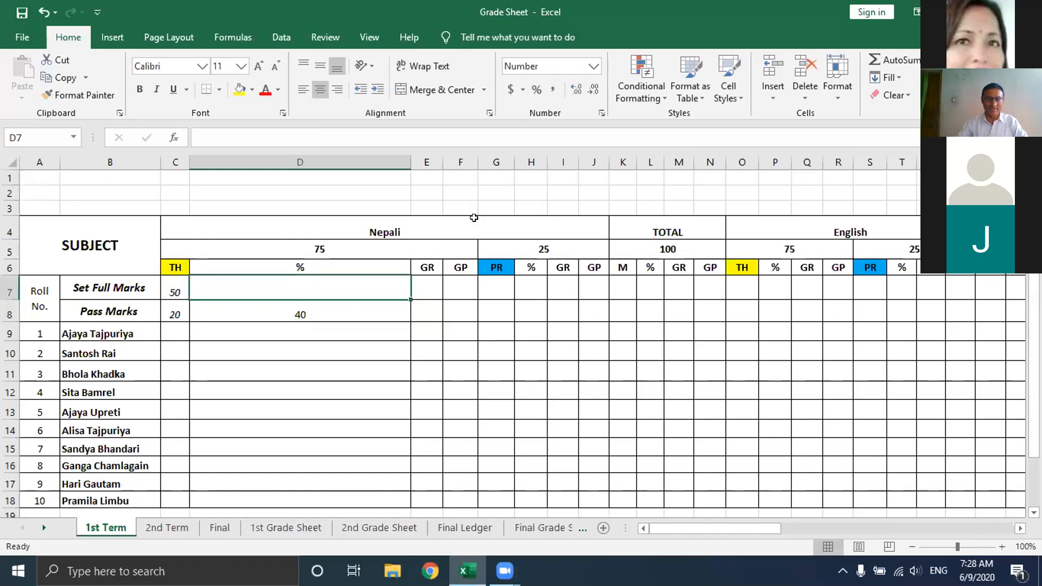
{"action": "type", "text": "100"}
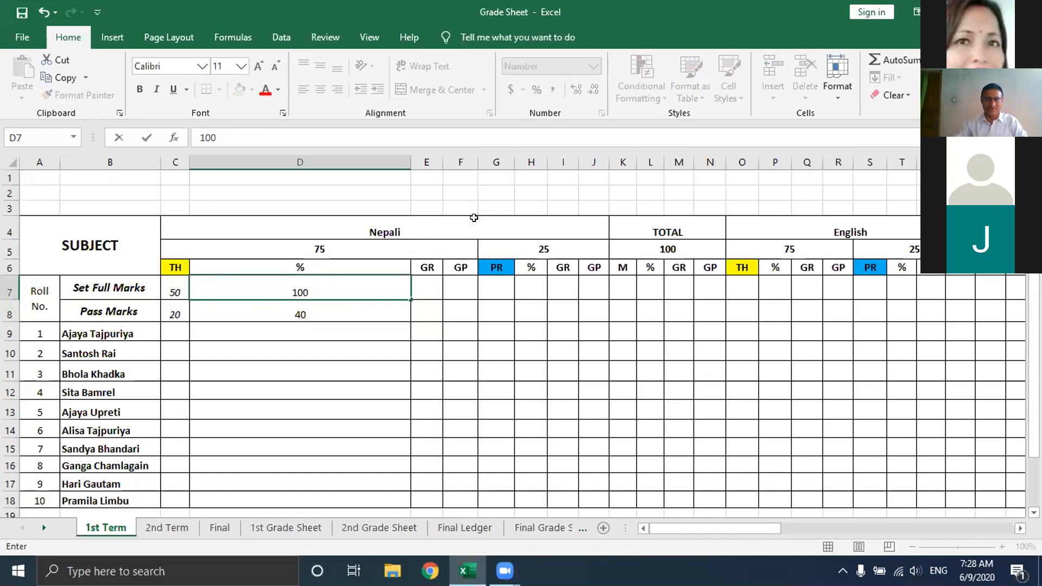
{"action": "left_click", "coordinate": [340, 325]}
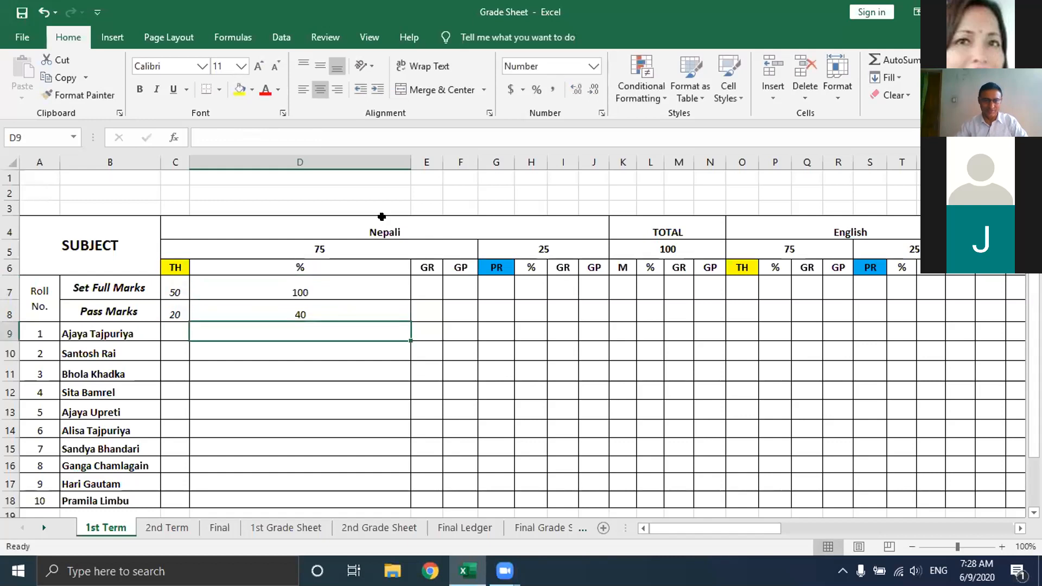
- Narrow column D to fit its contents and fill the percentage formula from D8 down to D18 for all ten students
{"action": "left_click_drag", "start_coordinate": [410, 162], "coordinate": [277, 212]}
{"action": "left_click_drag", "start_coordinate": [277, 162], "coordinate": [232, 175]}
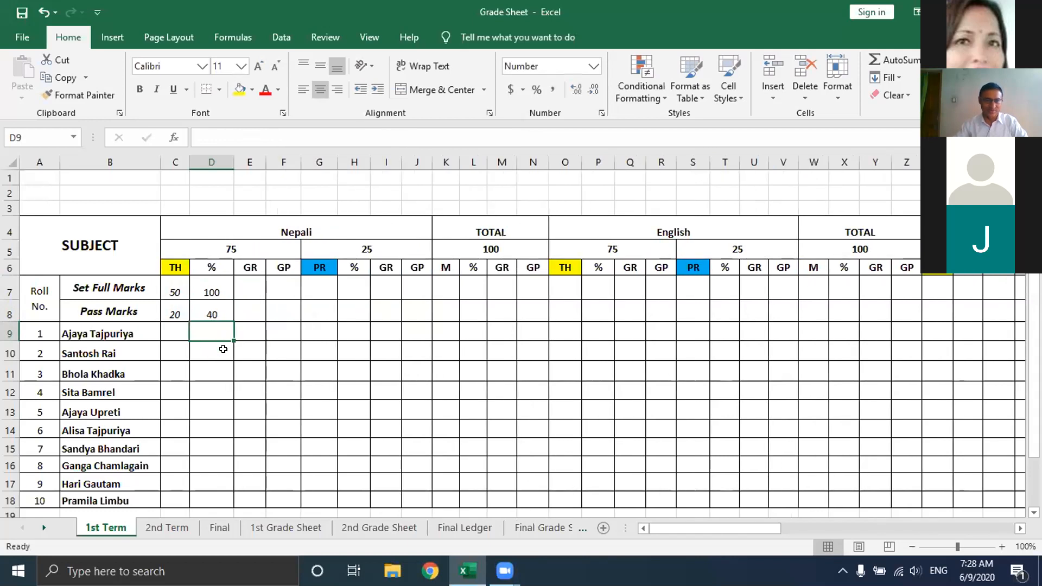
{"action": "left_click", "coordinate": [221, 315]}
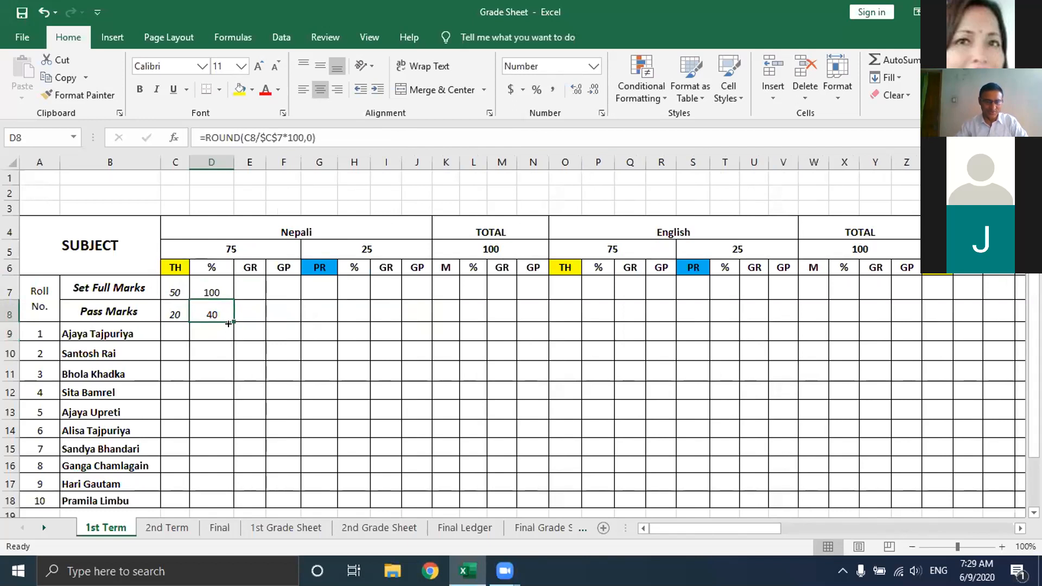
{"action": "double_click", "coordinate": [230, 322]}
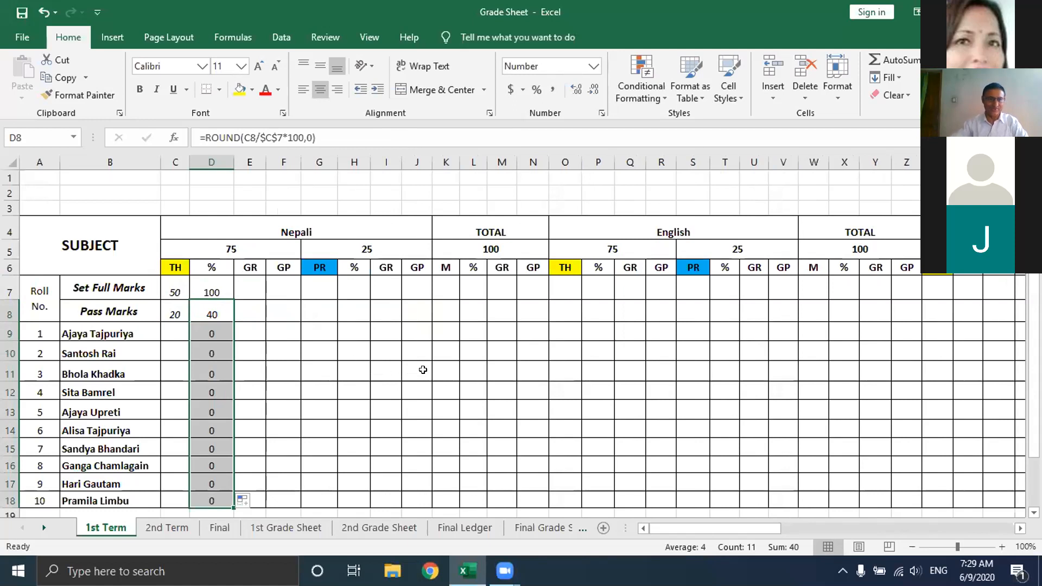
- Set the Nepali theory full marks in C7 to 75 and enter 50 in C9 as the first student's theory marks
{"action": "left_click", "coordinate": [171, 334]}
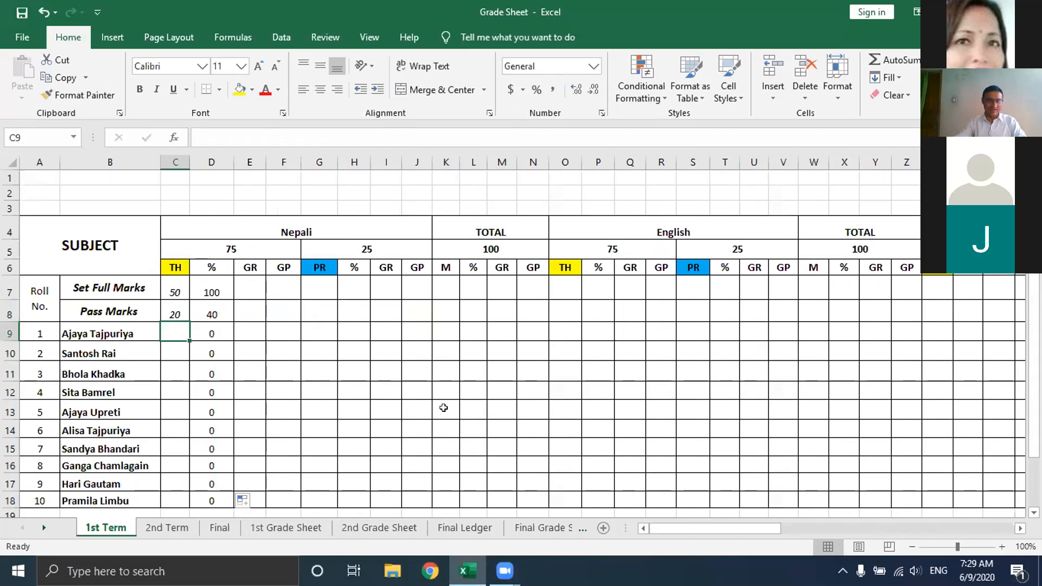
{"action": "left_click", "coordinate": [165, 288]}
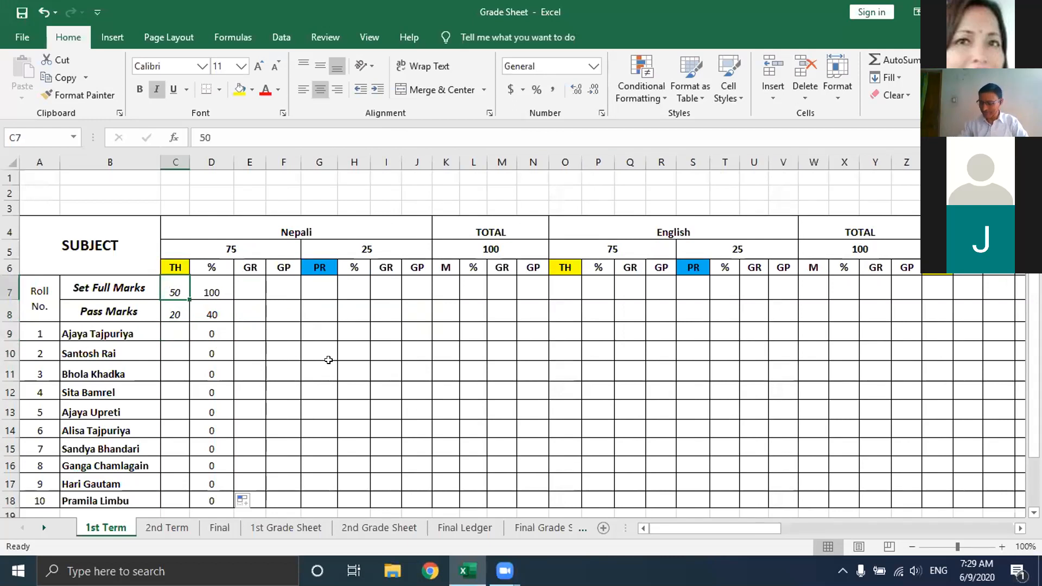
{"action": "type", "text": "75"}
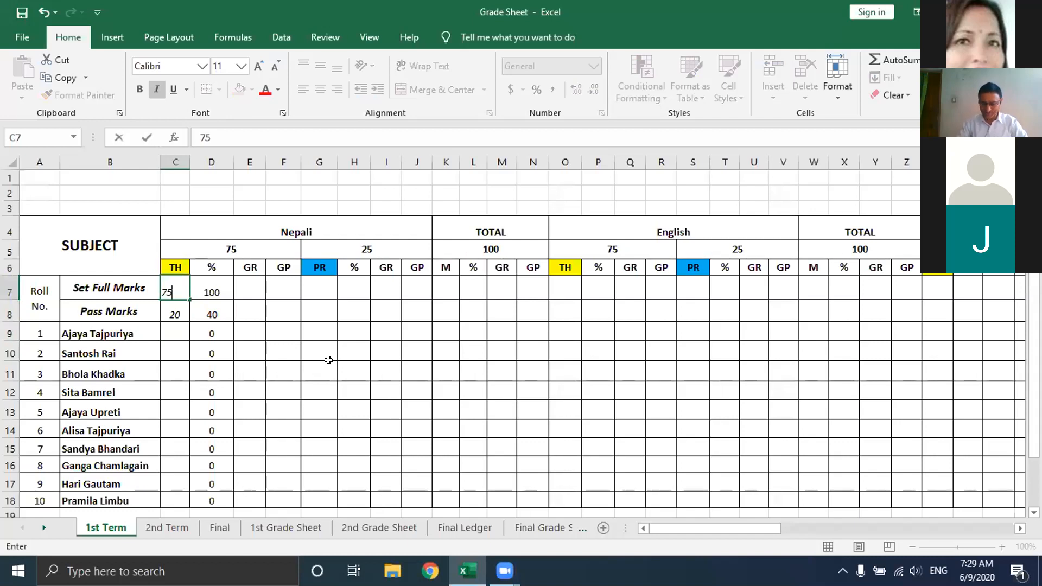
{"action": "key", "text": "Return"}
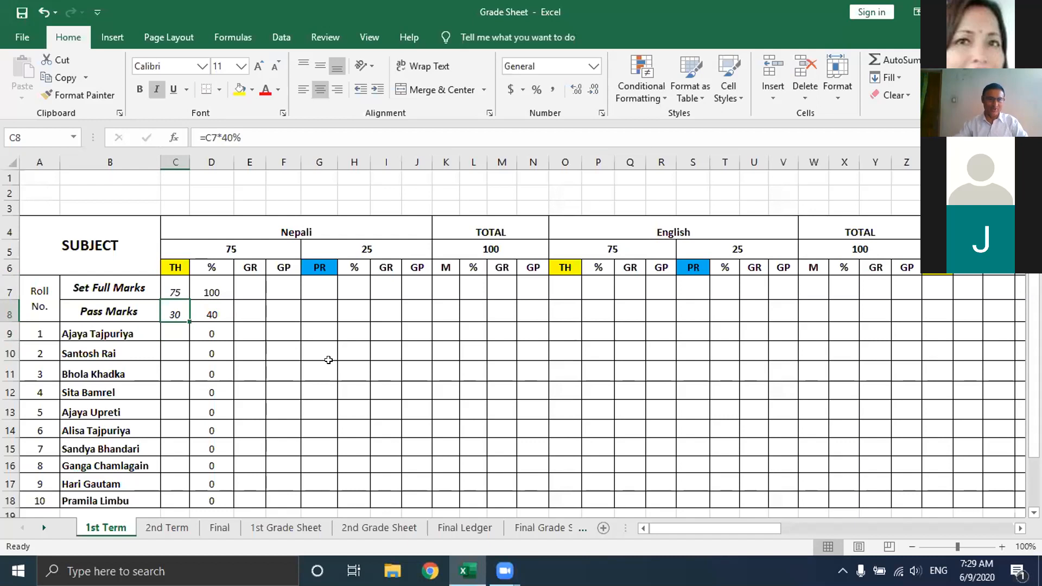
{"action": "left_click", "coordinate": [174, 334]}
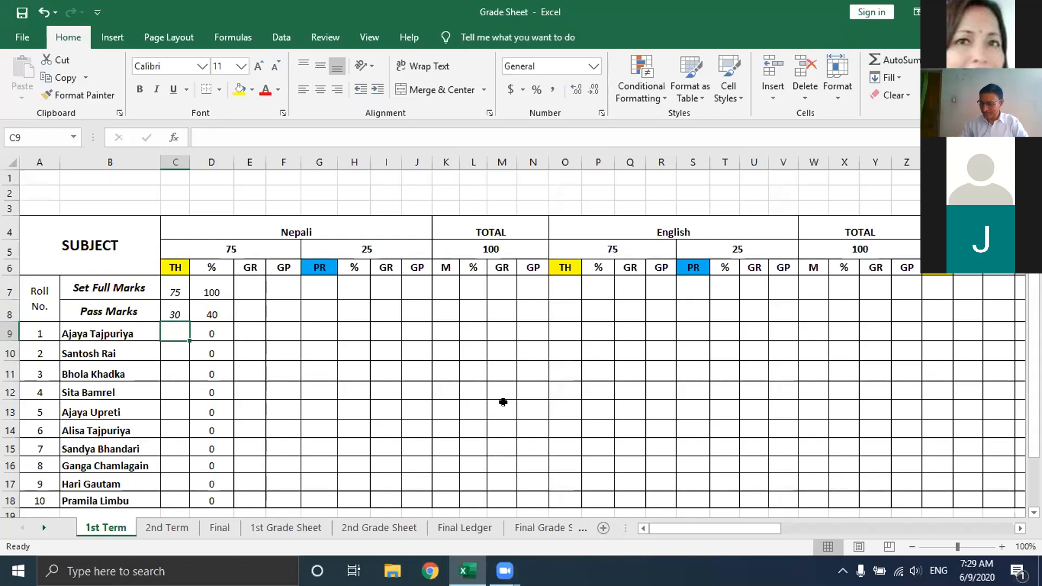
{"action": "type", "text": "50"}
{"action": "key", "text": "Return"}
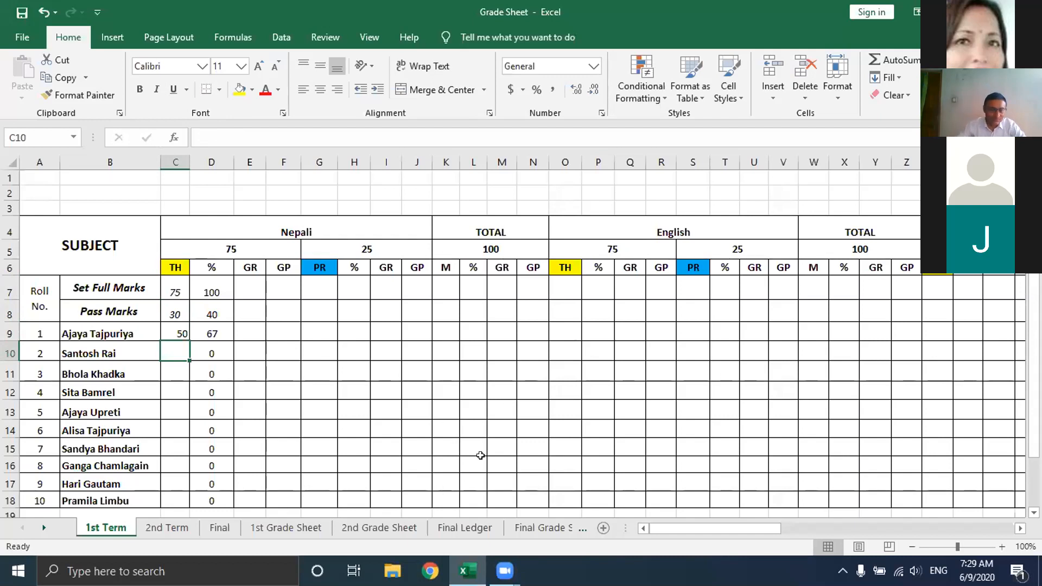
- Clear the Nepali theory pass-marks cells C8:D8 and delete the first student's theory marks in C9
{"action": "left_click", "coordinate": [212, 311]}
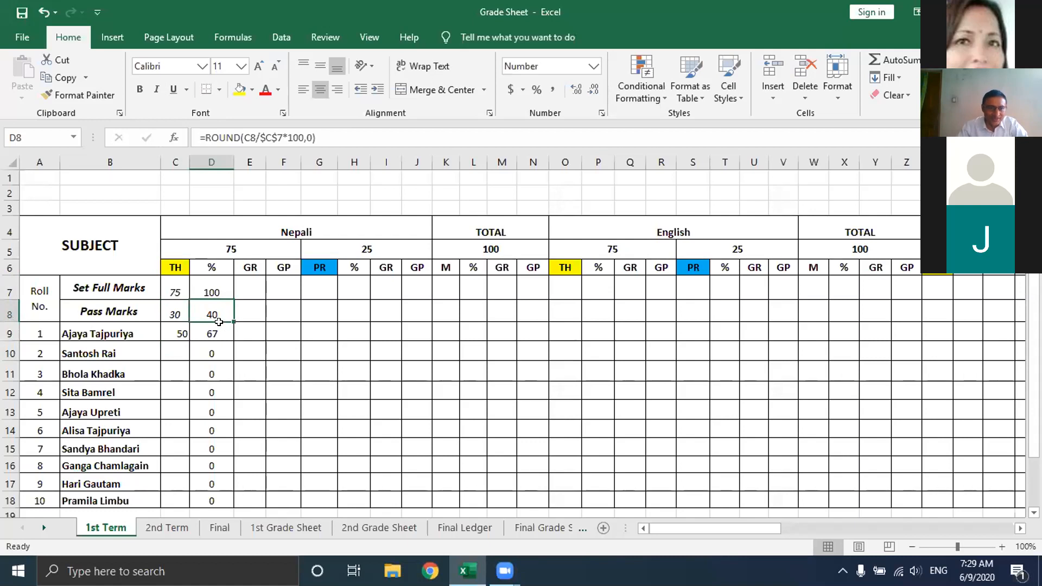
{"action": "left_click", "coordinate": [175, 314]}
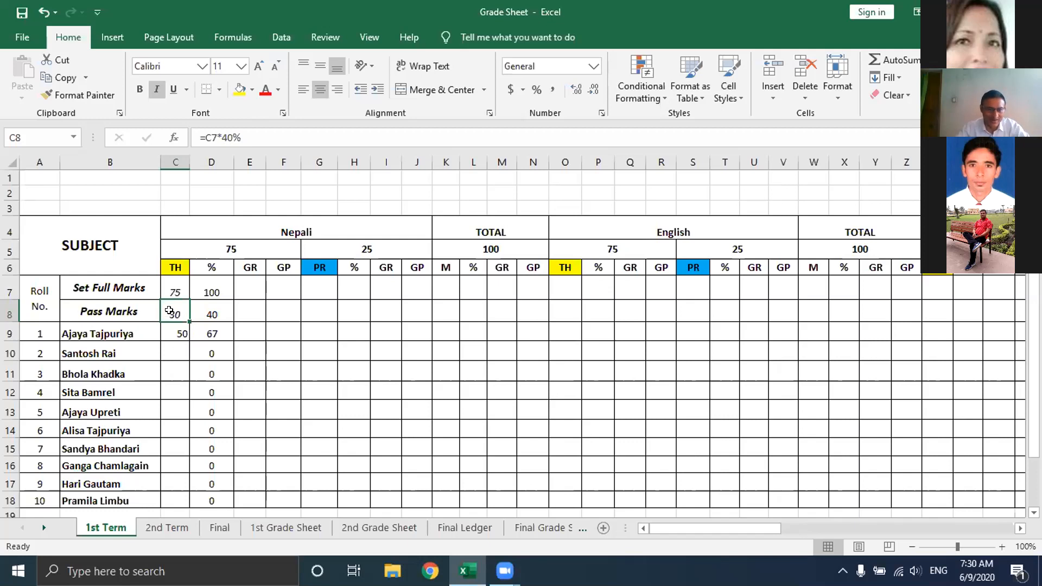
{"action": "left_click_drag", "start_coordinate": [174, 309], "coordinate": [202, 310]}
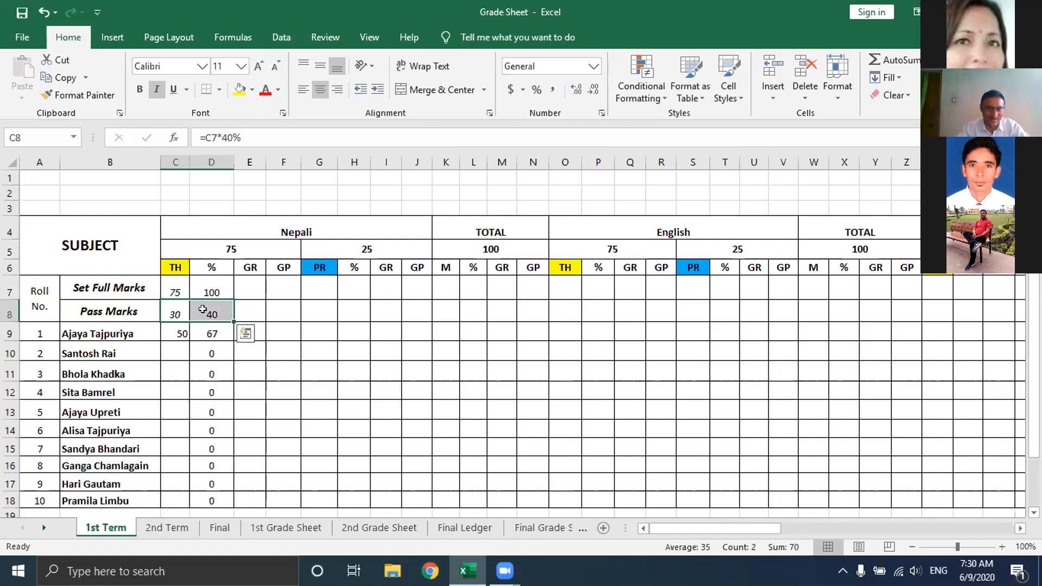
{"action": "right_click", "coordinate": [204, 309]}
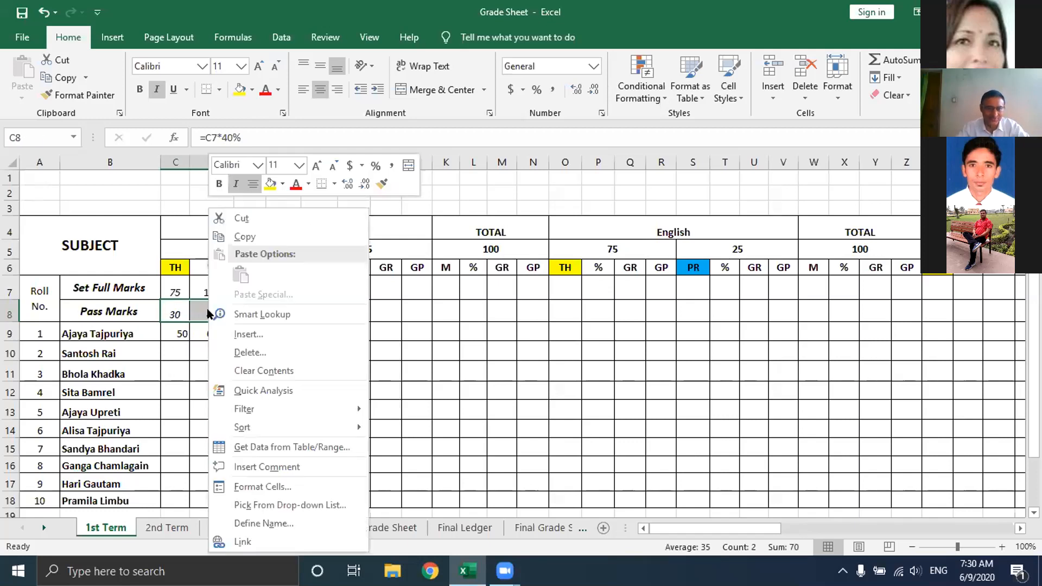
{"action": "left_click", "coordinate": [290, 370]}
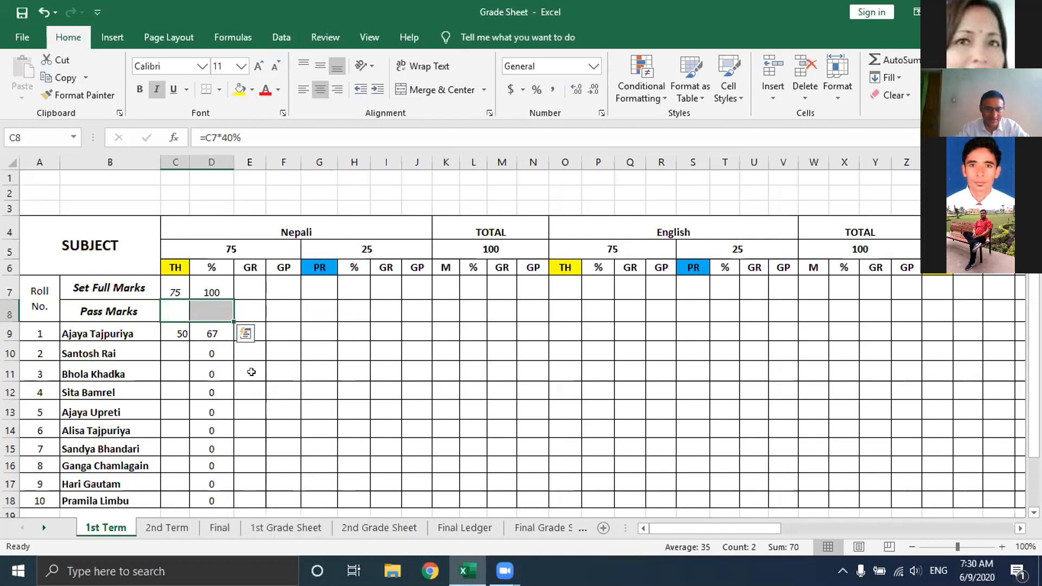
{"action": "left_click", "coordinate": [171, 332]}
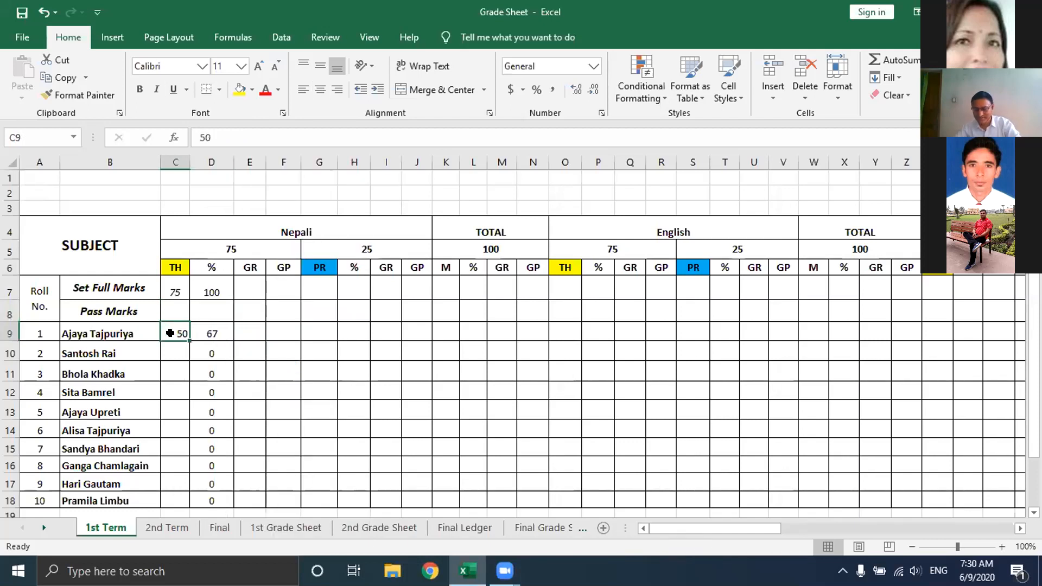
{"action": "key", "text": "Delete"}
{"action": "left_click", "coordinate": [307, 404]}
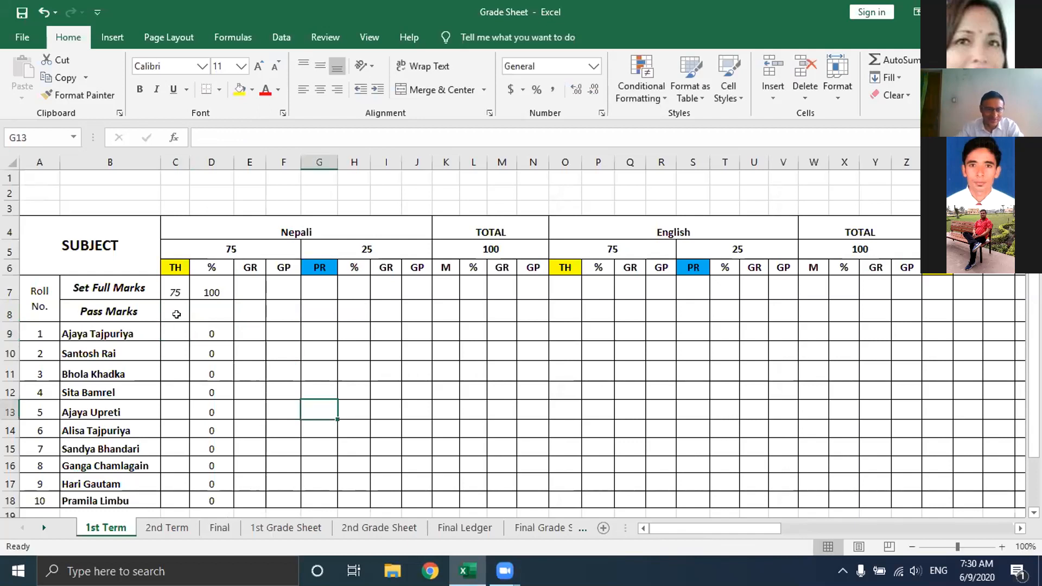
- Calculate the Nepali theory pass marks in C8 with the formula =C7*40%
{"action": "left_click", "coordinate": [177, 314]}
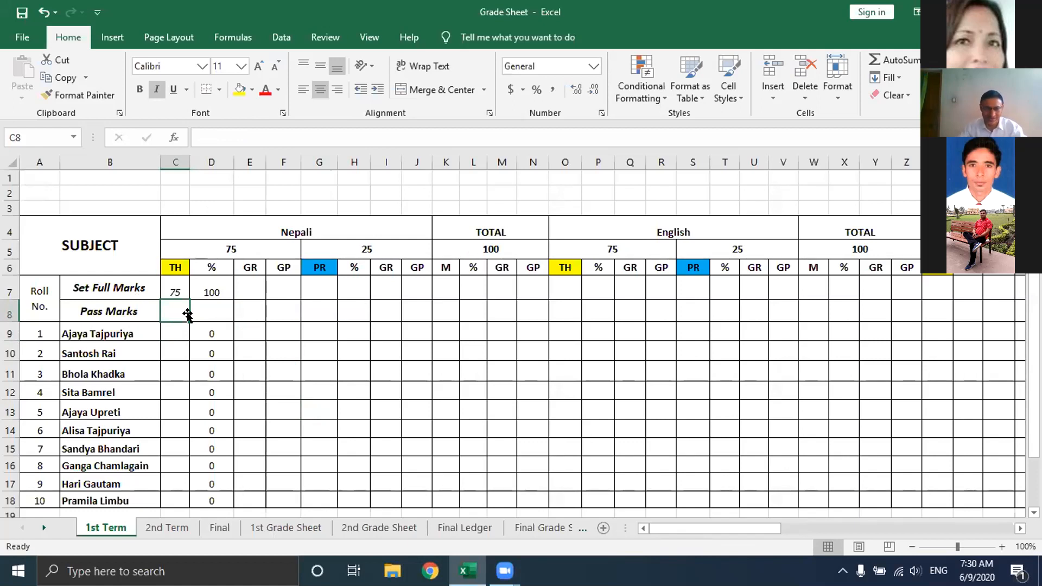
{"action": "type", "text": "="}
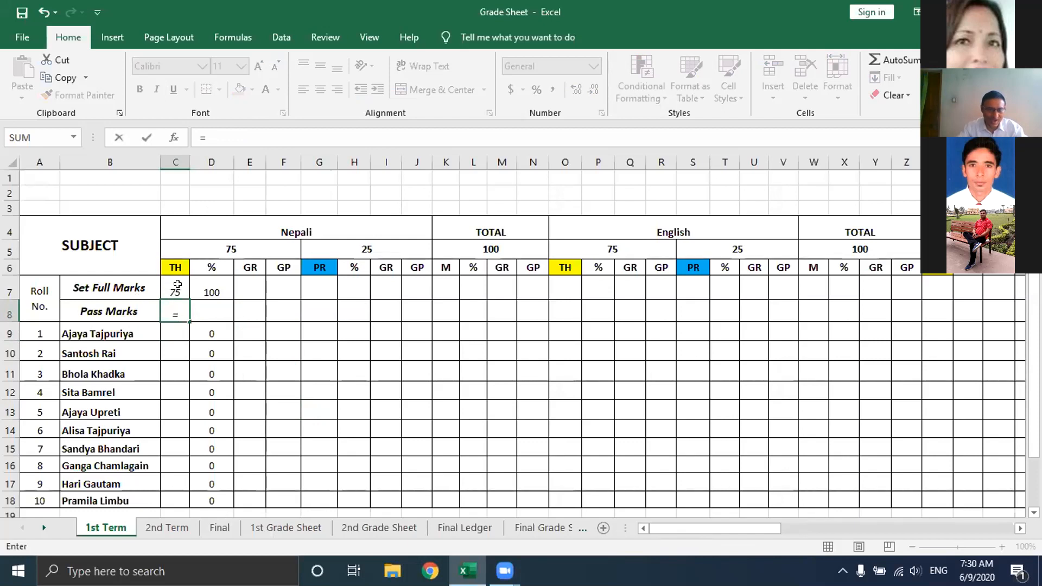
{"action": "left_click", "coordinate": [176, 288]}
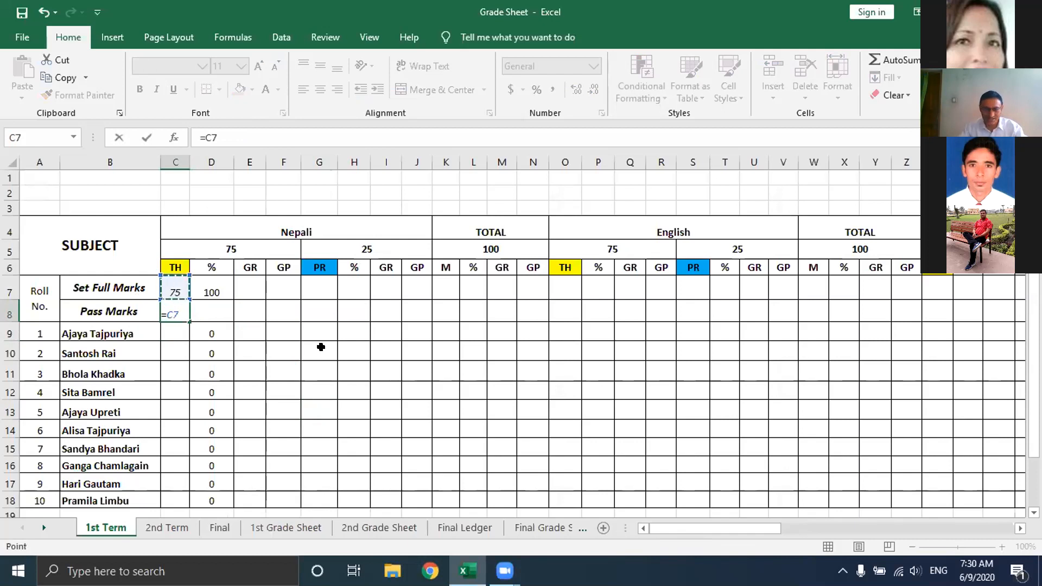
{"action": "type", "text": "*"}
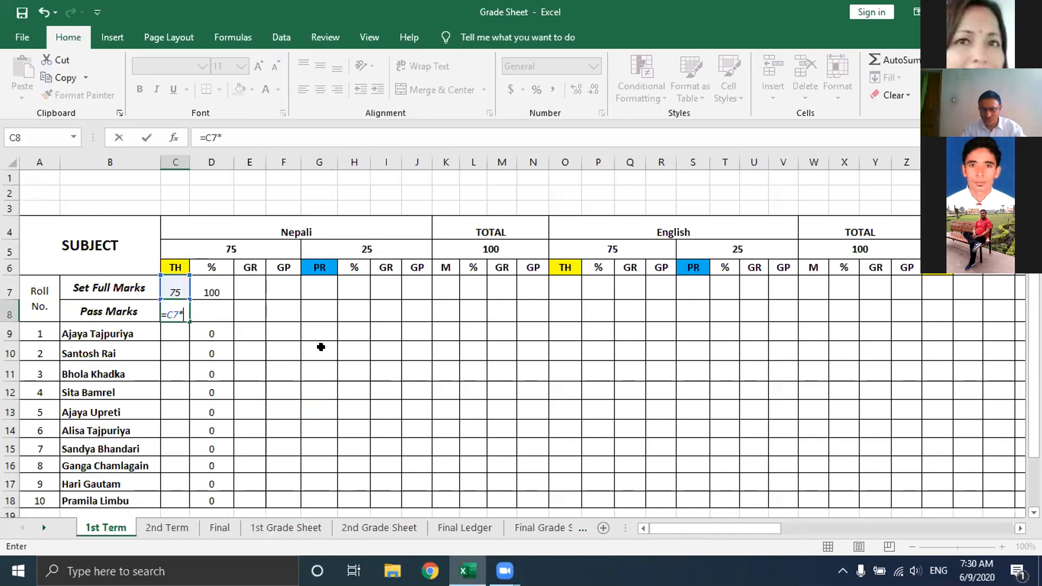
{"action": "type", "text": "40"}
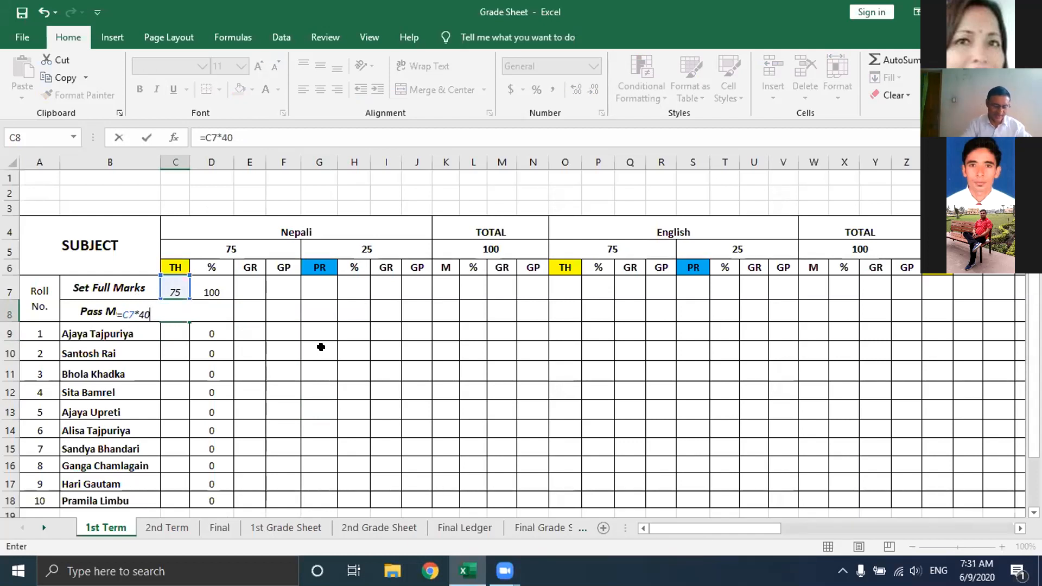
{"action": "type", "text": "%"}
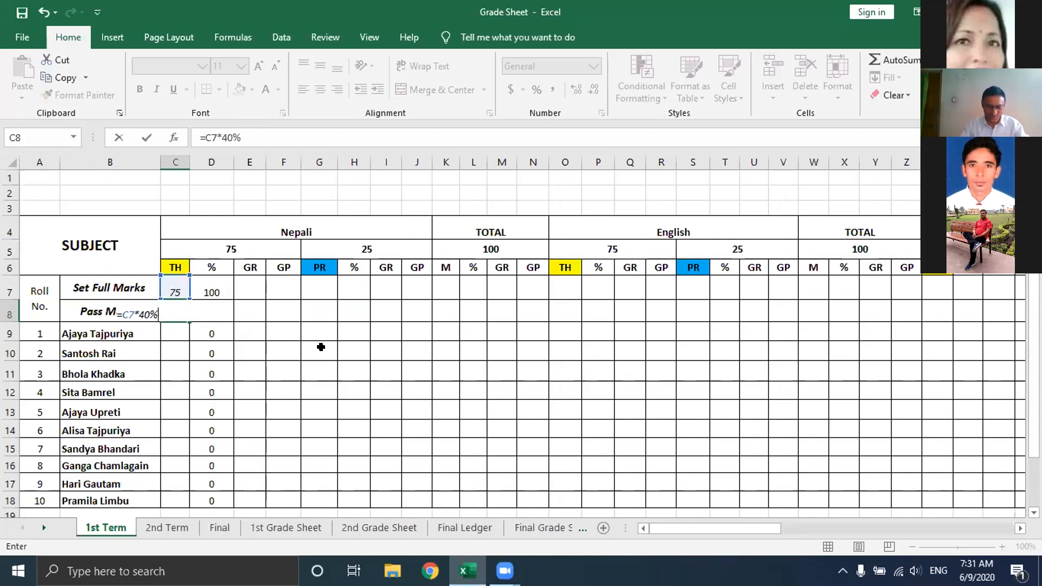
{"action": "key", "text": "Return"}
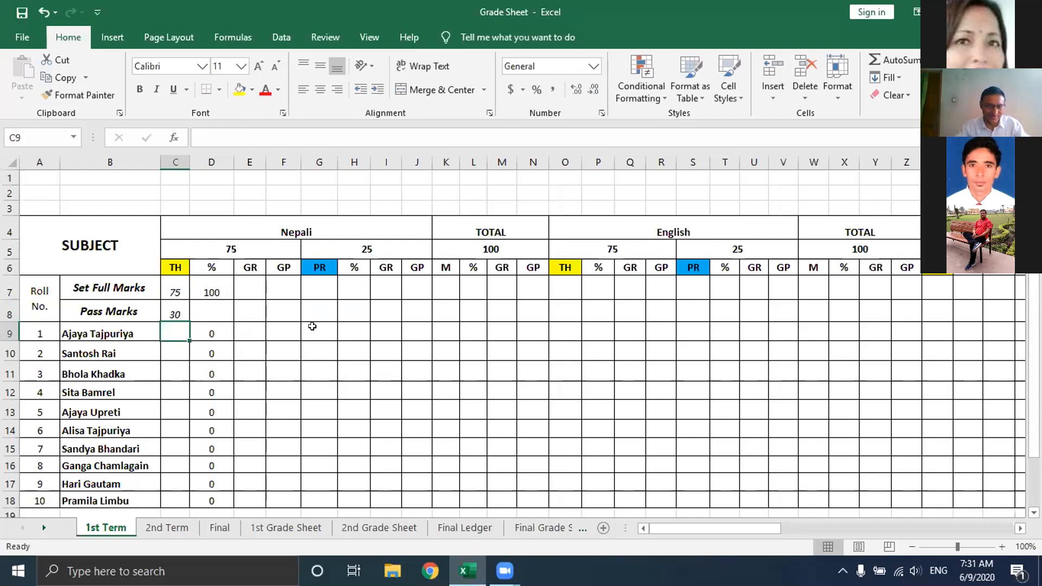
- Examine the pass-marks formula in C8, the full-marks cell C7 it references, and the Nepali theory and practical mark headings in row 5
{"action": "left_click", "coordinate": [174, 314]}
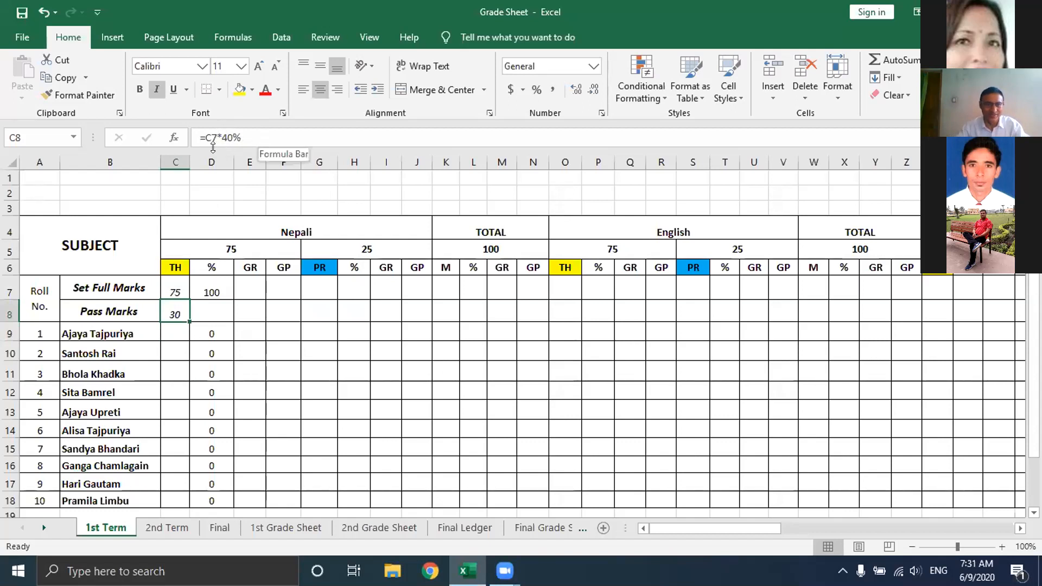
{"action": "left_click", "coordinate": [176, 281]}
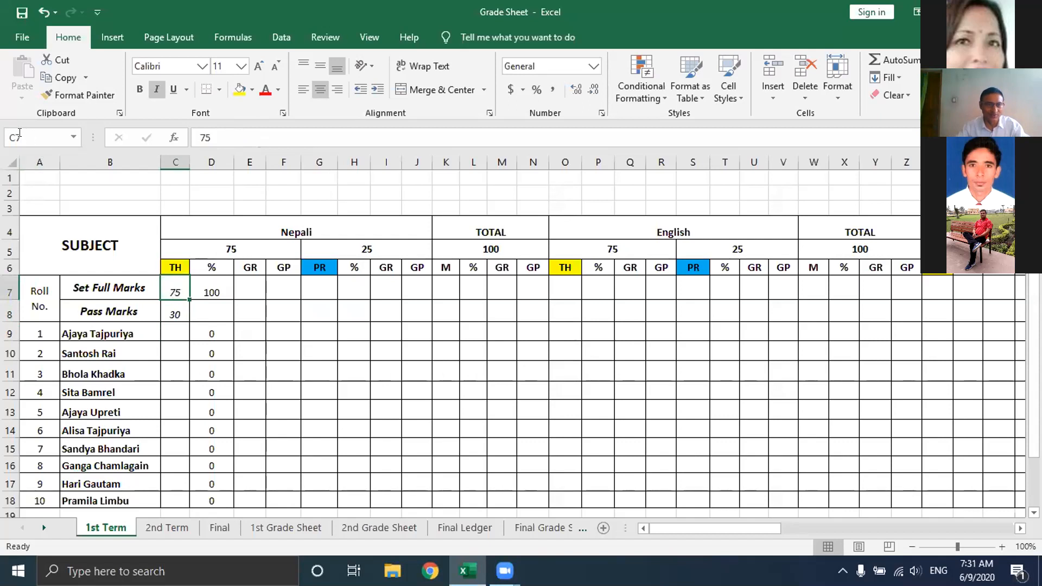
{"action": "left_click", "coordinate": [177, 311]}
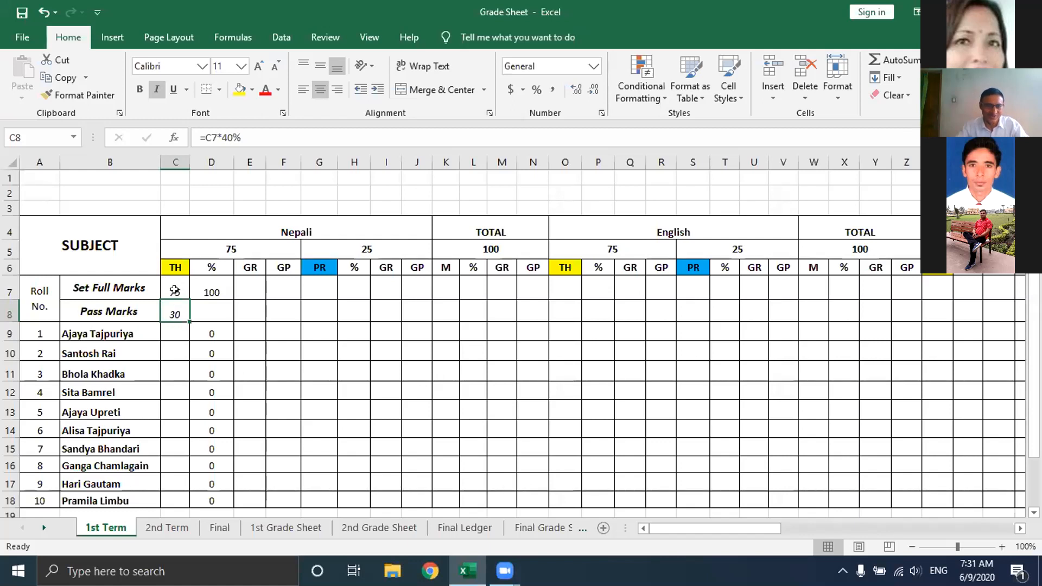
{"action": "left_click", "coordinate": [212, 312]}
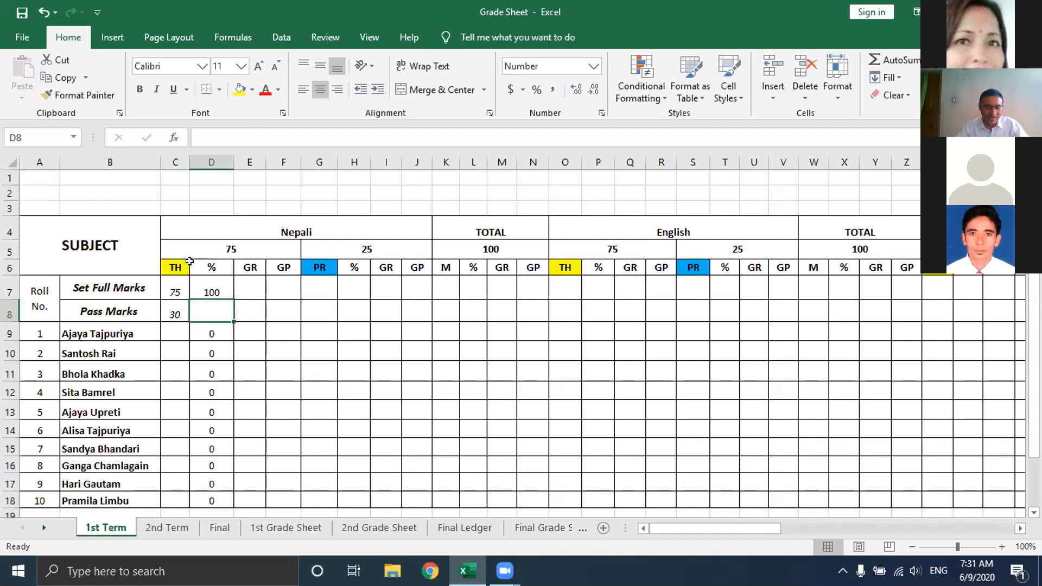
{"action": "left_click", "coordinate": [242, 249]}
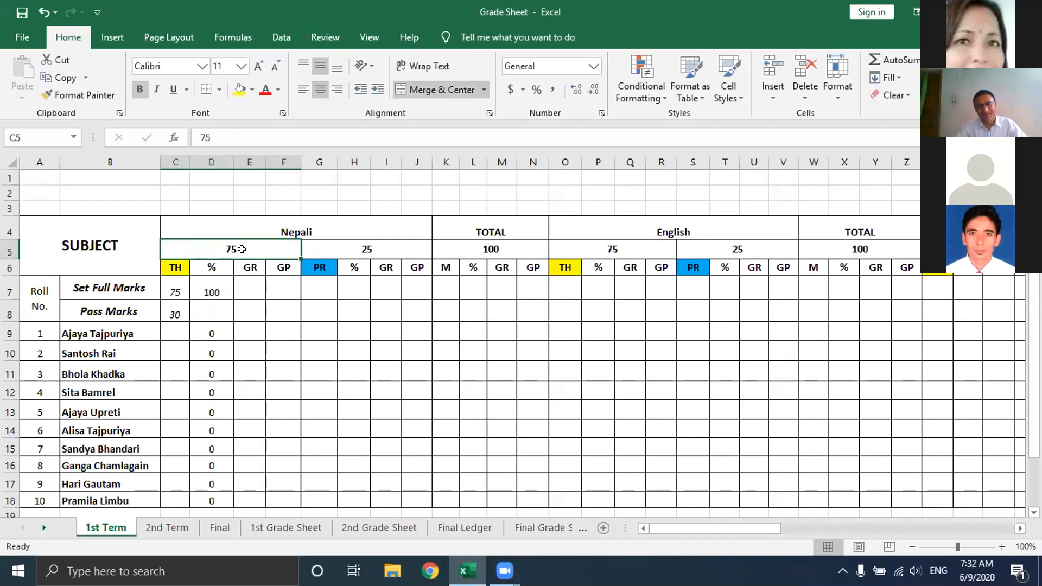
{"action": "left_click", "coordinate": [371, 248]}
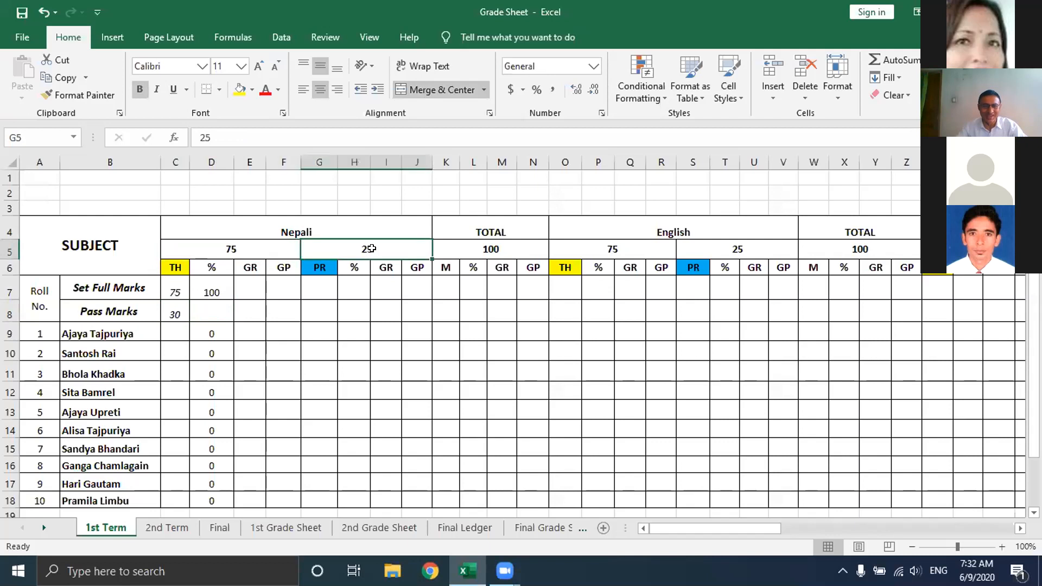
{"action": "left_click", "coordinate": [240, 243]}
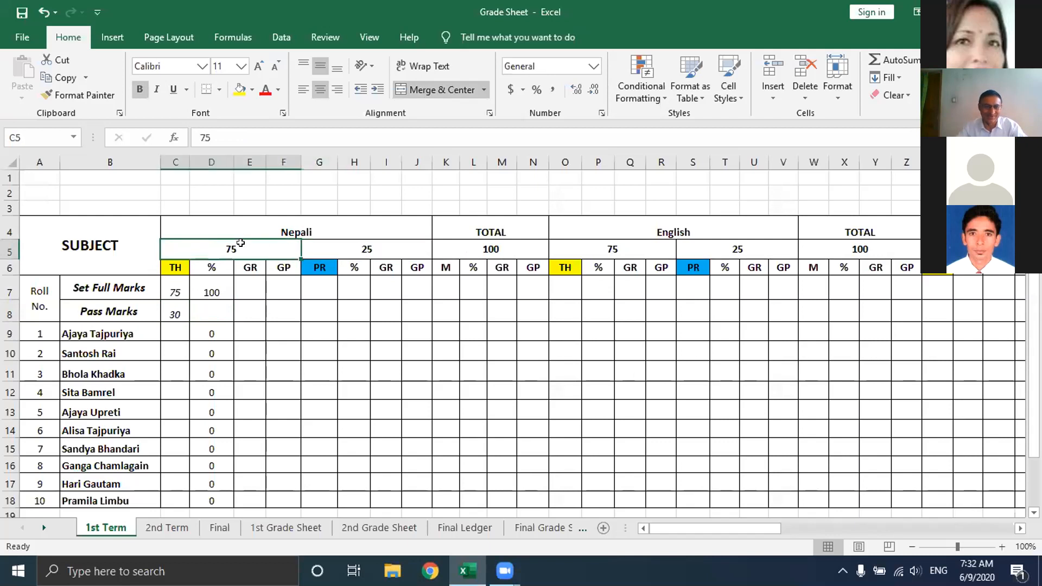
{"action": "left_click", "coordinate": [338, 249]}
- Change the Nepali theory full marks in C7 to 50 to test the pass-marks formula
{"action": "left_click", "coordinate": [176, 288]}
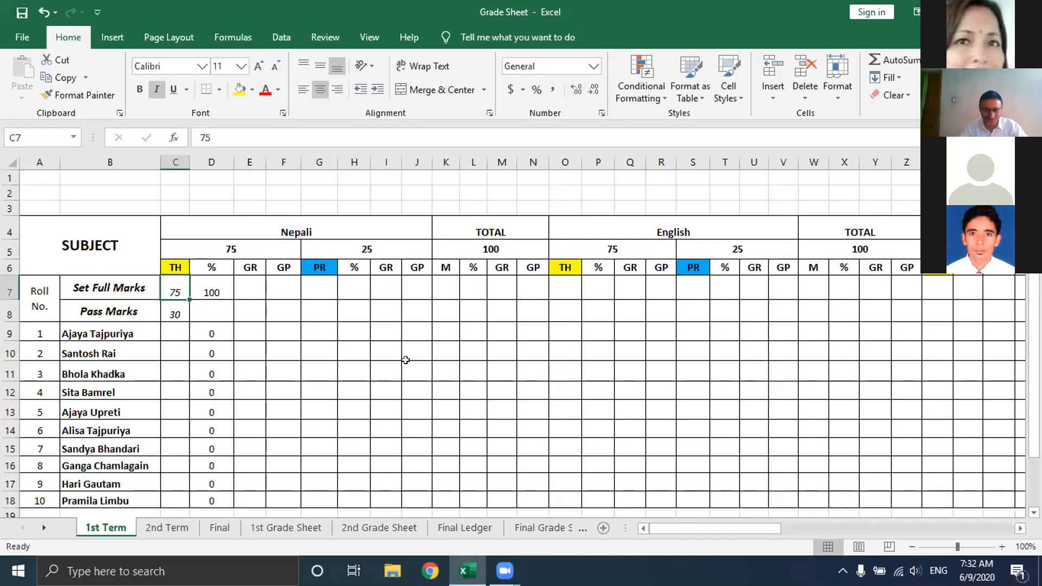
{"action": "type", "text": "50"}
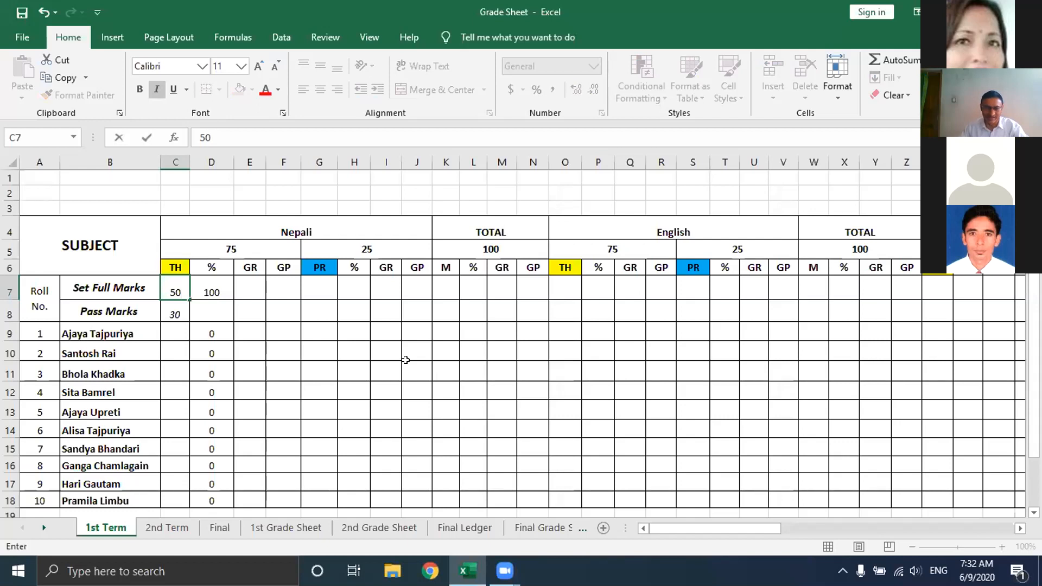
{"action": "left_click", "coordinate": [304, 372]}
- Set the Nepali theory full marks in C7 to 40 to recalculate the pass marks in C8
{"action": "left_click", "coordinate": [178, 291]}
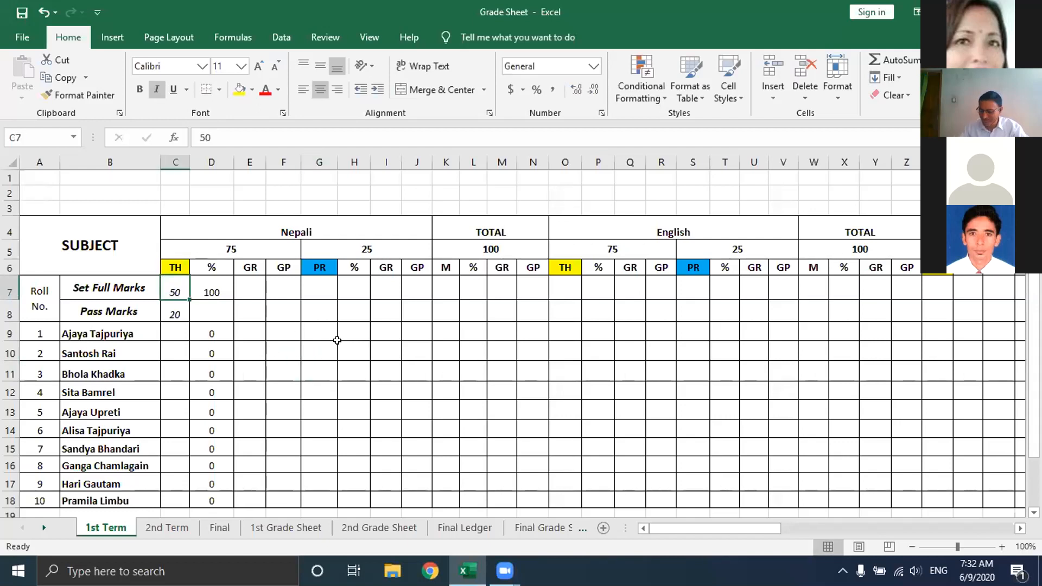
{"action": "type", "text": "1"}
{"action": "key", "text": "BackSpace"}
{"action": "type", "text": "40"}
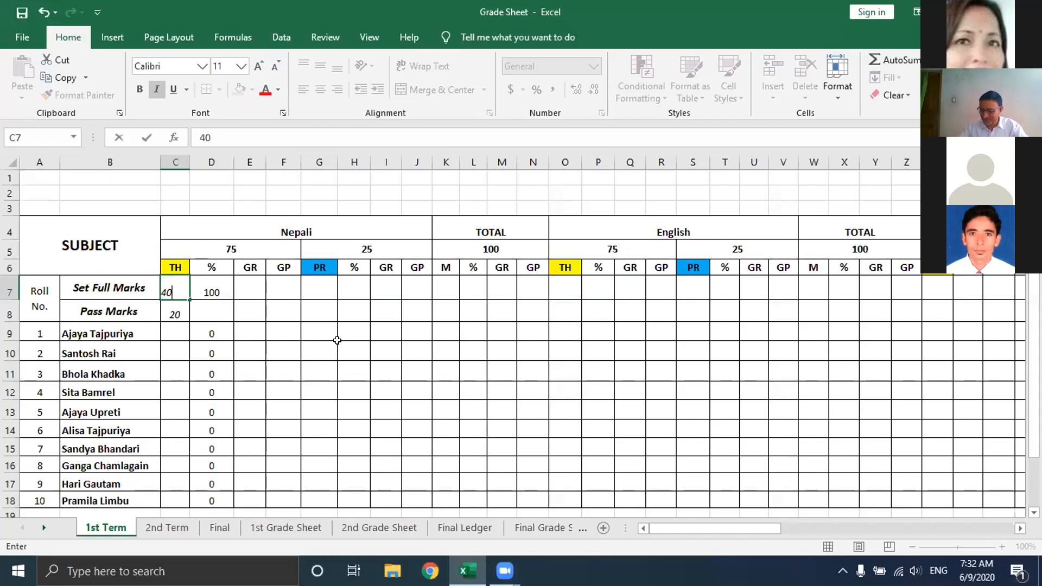
{"action": "key", "text": "Return"}
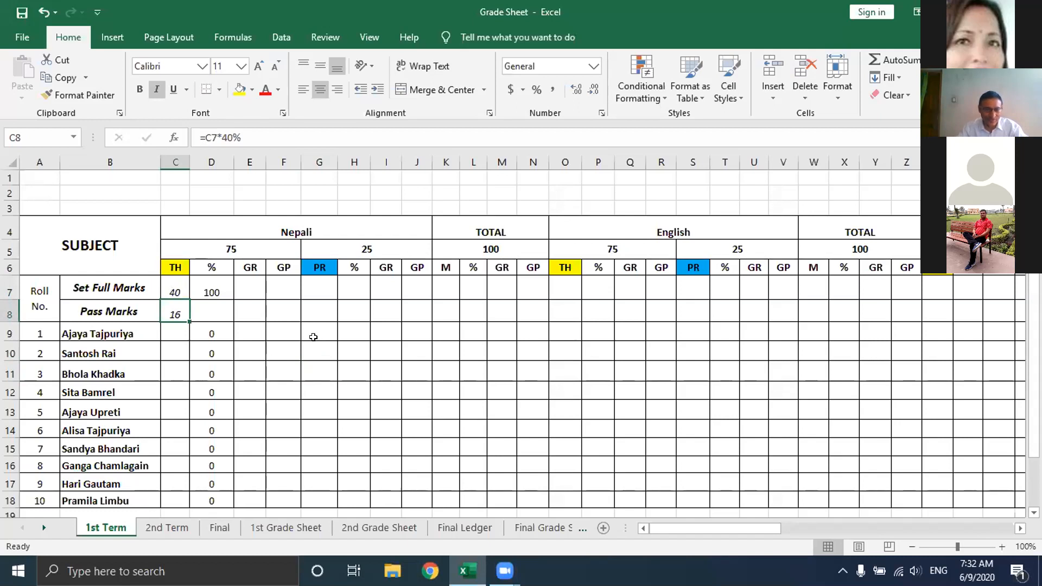
- Calculate the Nepali theory pass percentage in D8 with the formula =ROUND(C8/$C$7*100,0)
{"action": "left_click", "coordinate": [204, 307]}
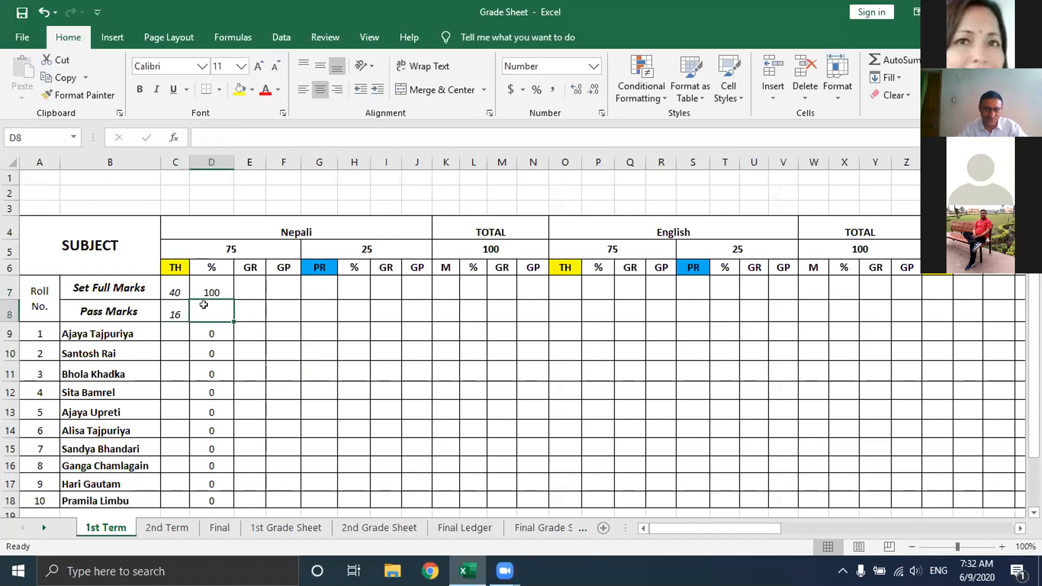
{"action": "left_click", "coordinate": [177, 309]}
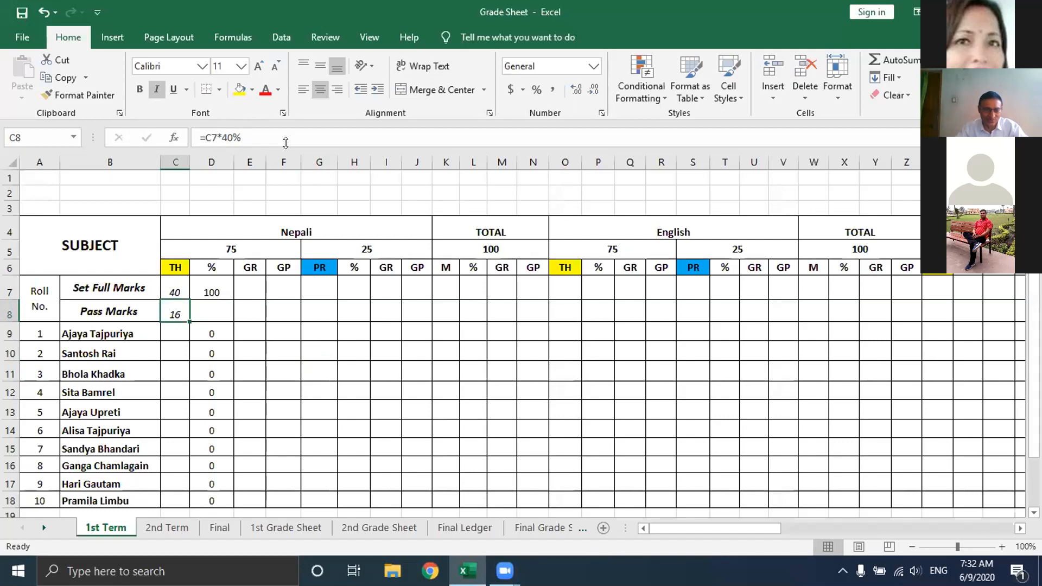
{"action": "left_click", "coordinate": [215, 305]}
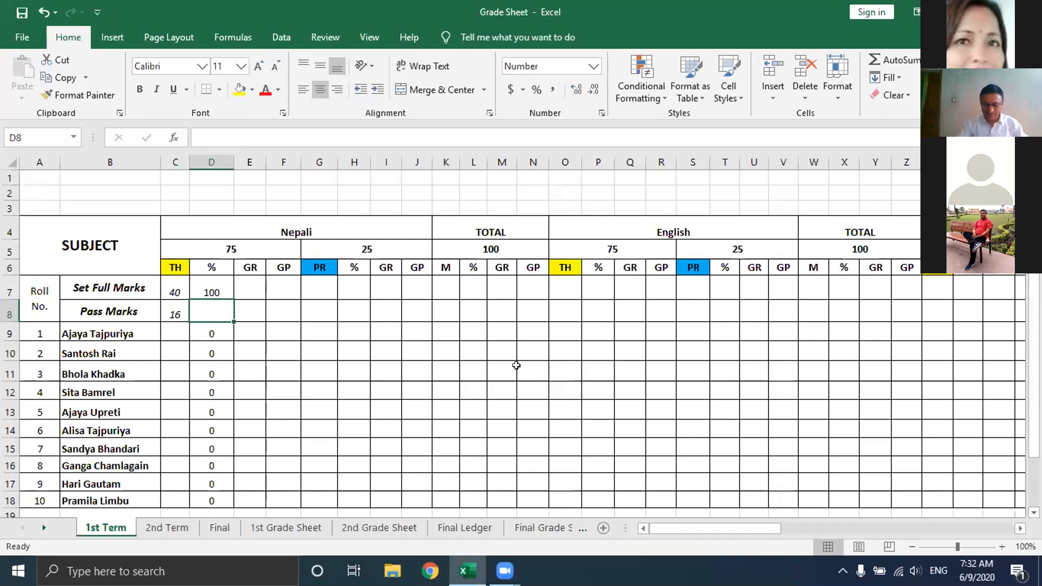
{"action": "type", "text": "="}
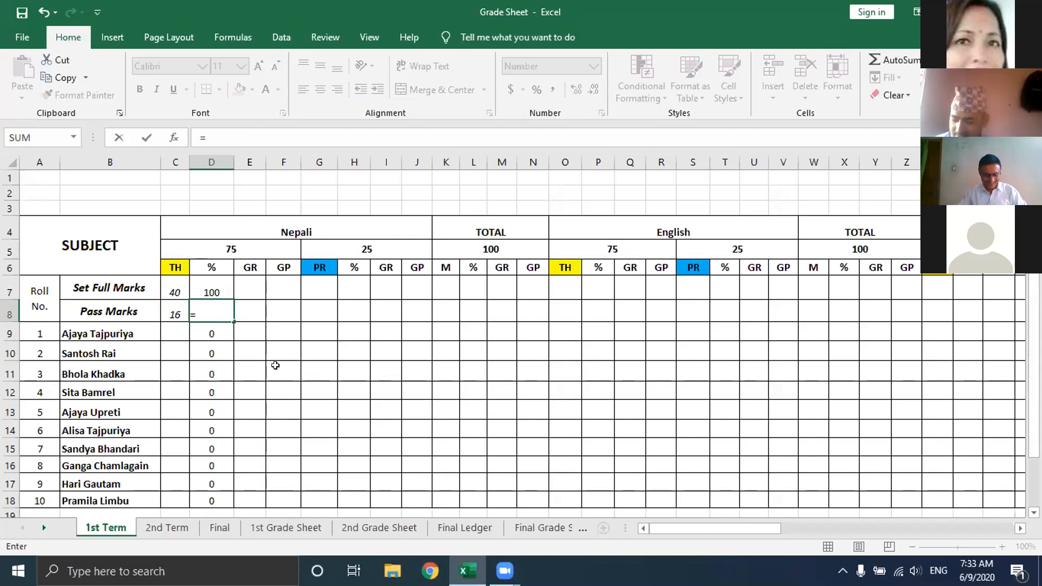
{"action": "type", "text": "ro"}
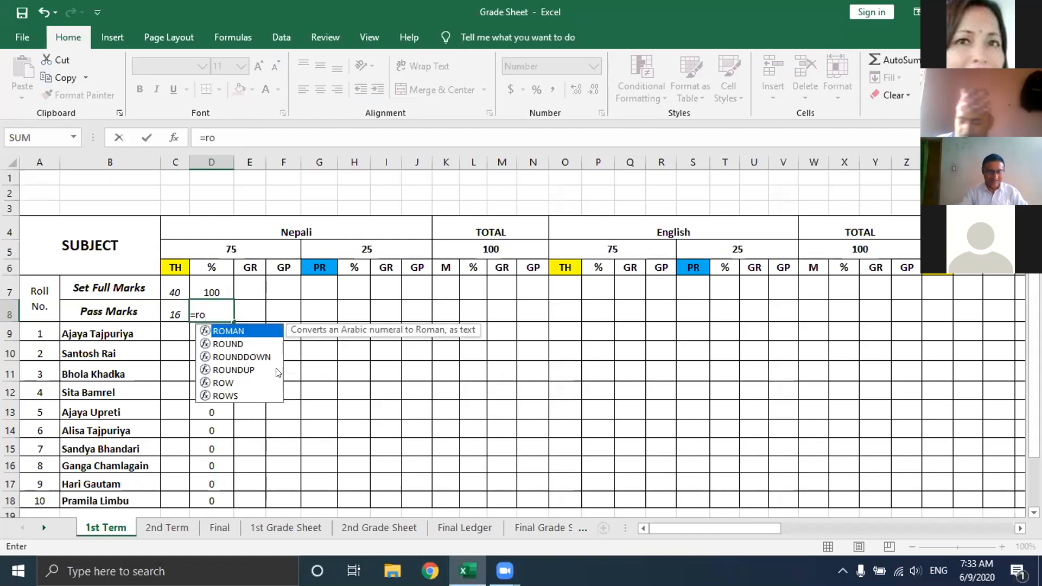
{"action": "type", "text": "und"}
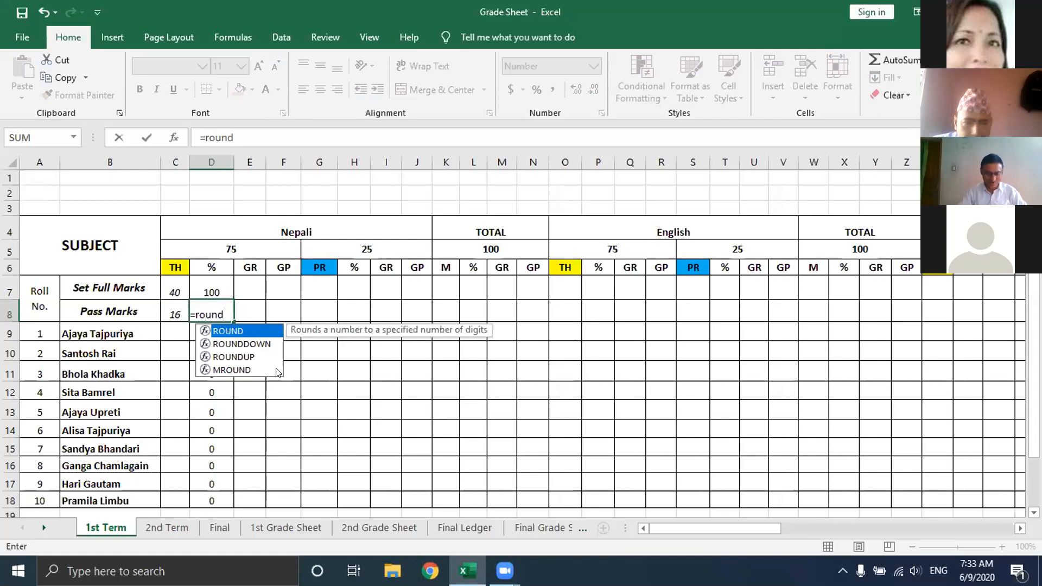
{"action": "type", "text": "("}
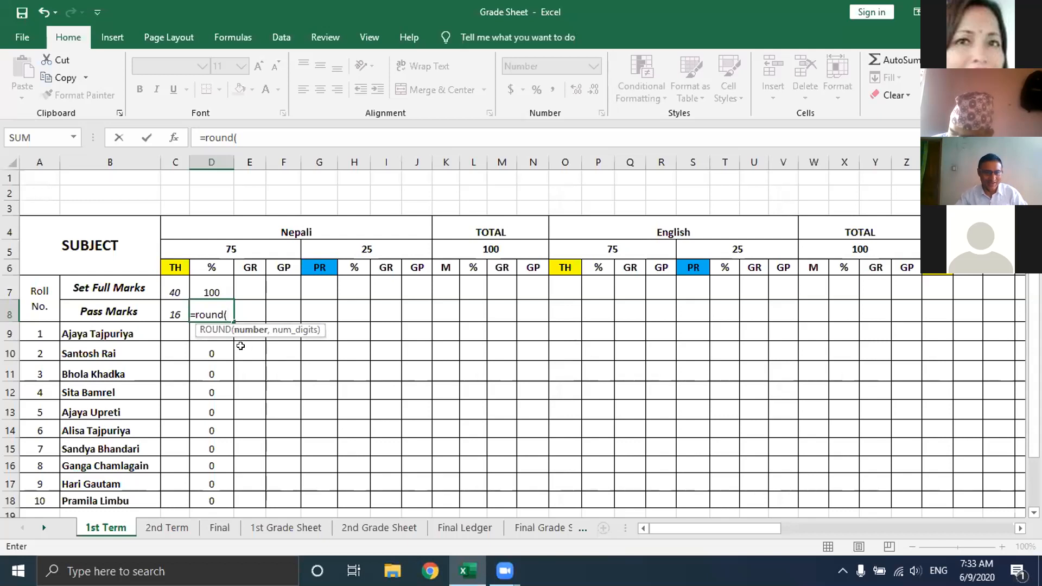
{"action": "left_click", "coordinate": [169, 310]}
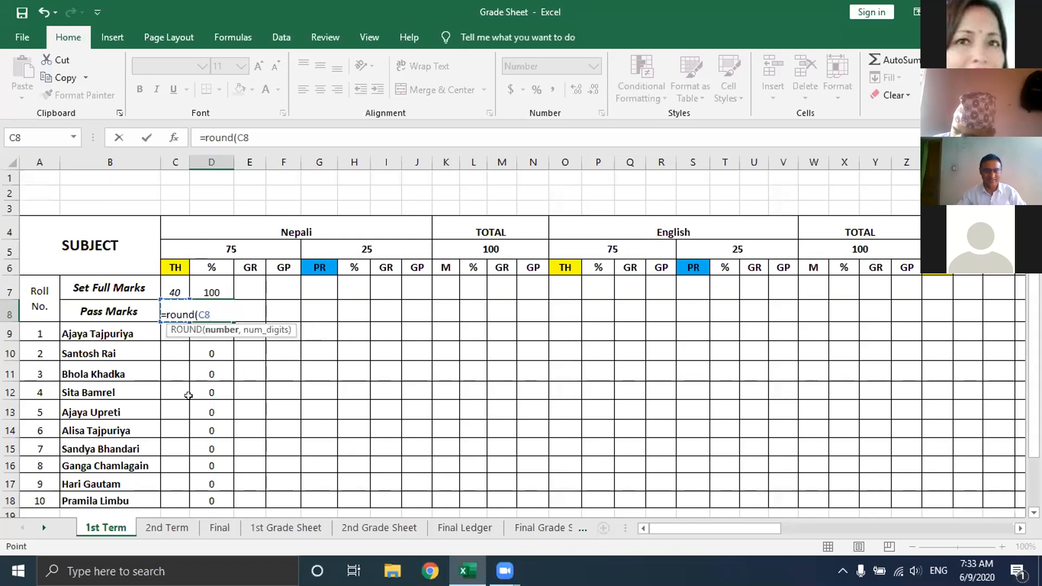
{"action": "type", "text": "/"}
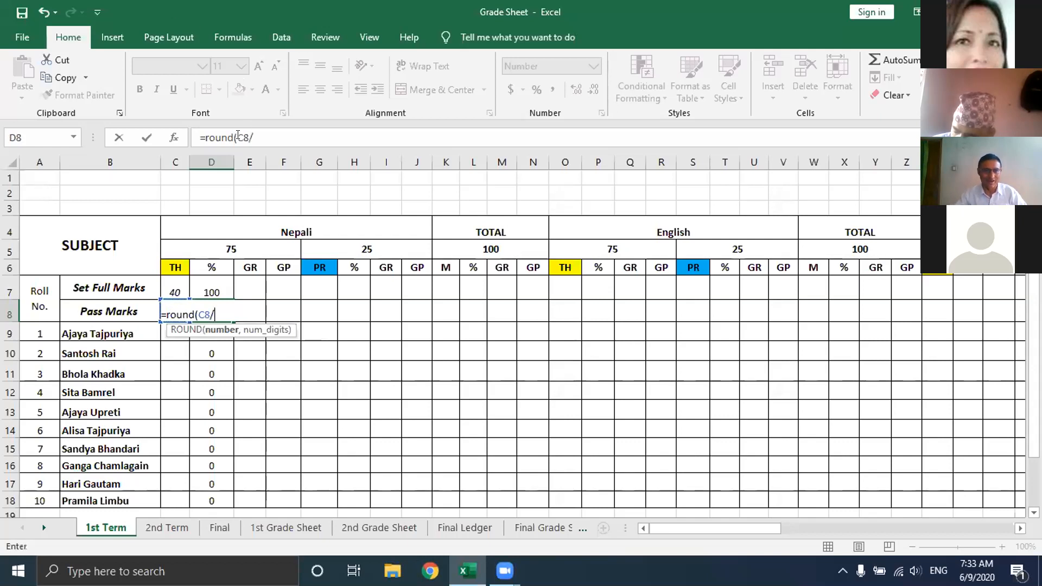
{"action": "left_click", "coordinate": [168, 290]}
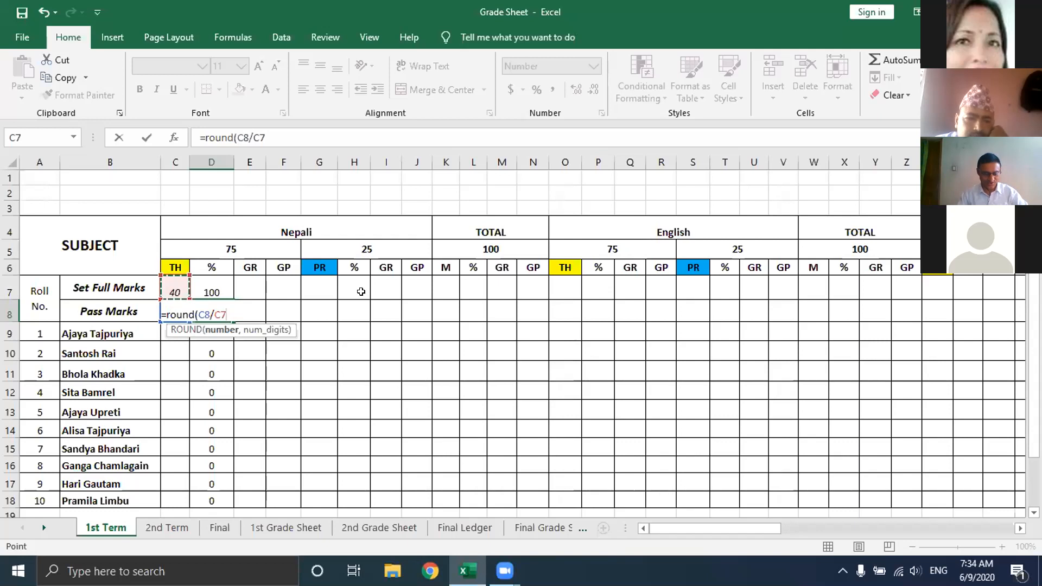
{"action": "key", "text": "F4"}
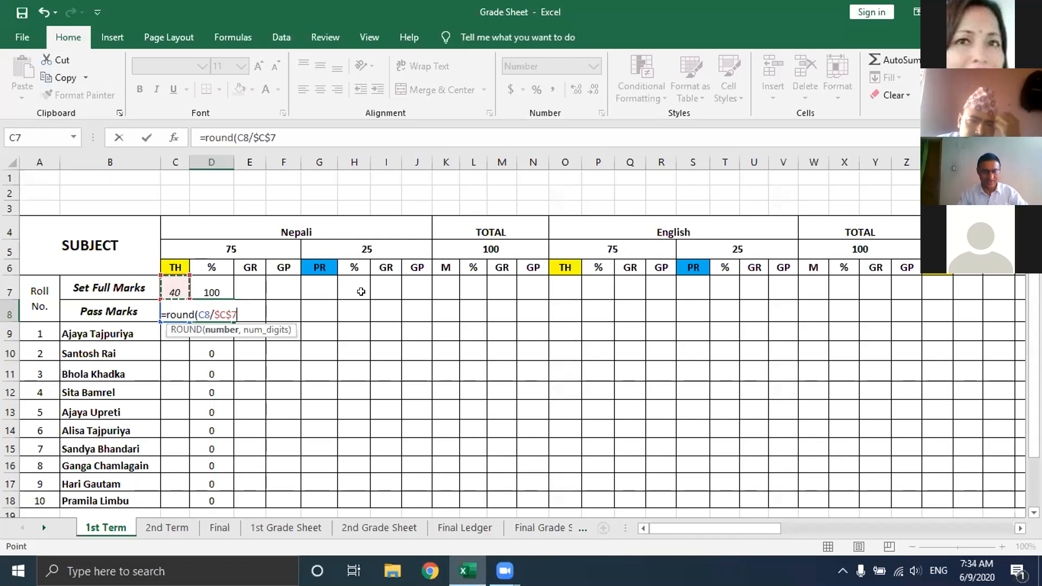
{"action": "type", "text": "*1"}
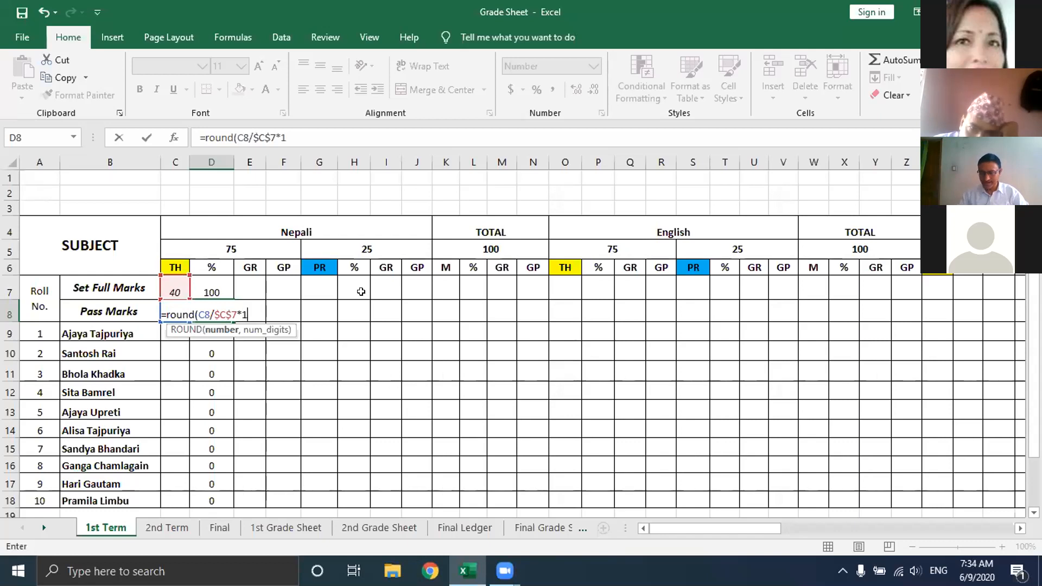
{"action": "type", "text": "00,"}
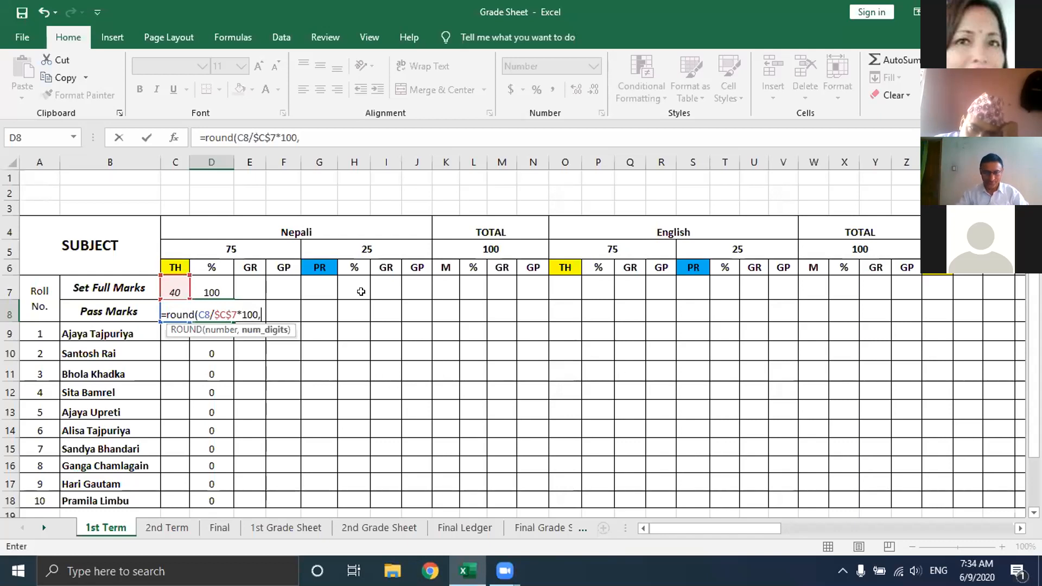
{"action": "type", "text": "0"}
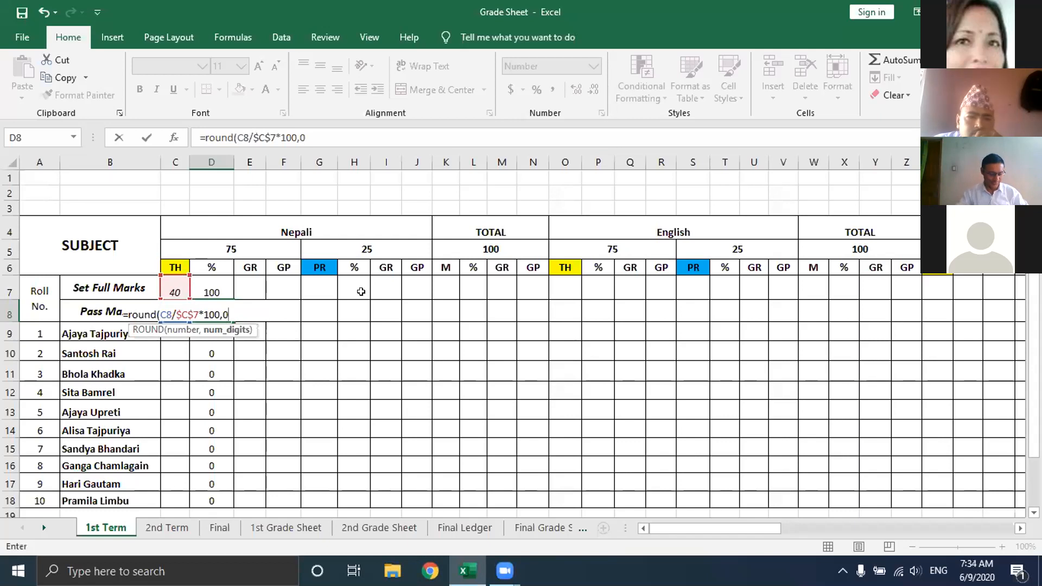
{"action": "type", "text": ")"}
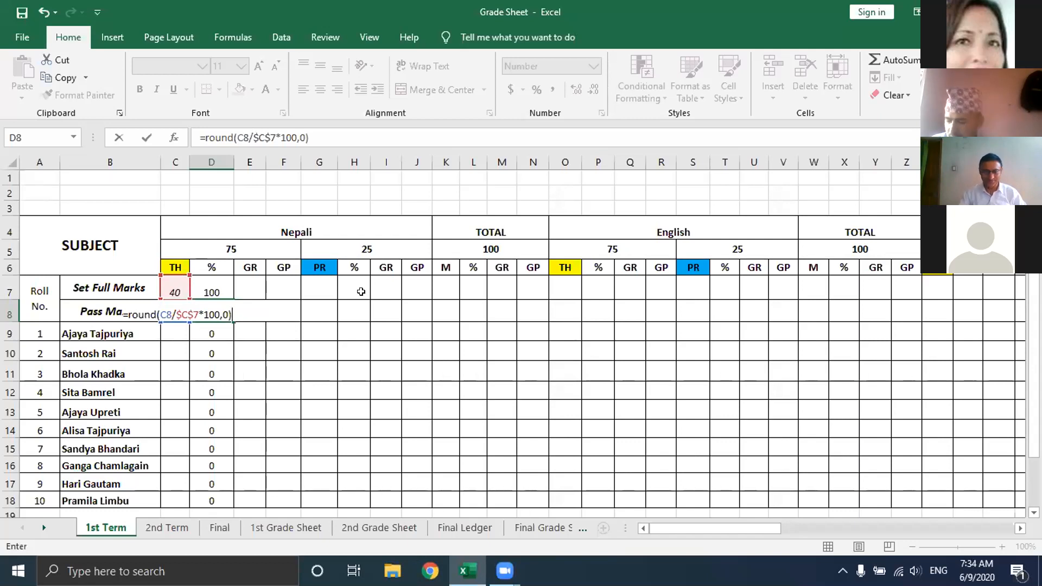
{"action": "key", "text": "Return"}
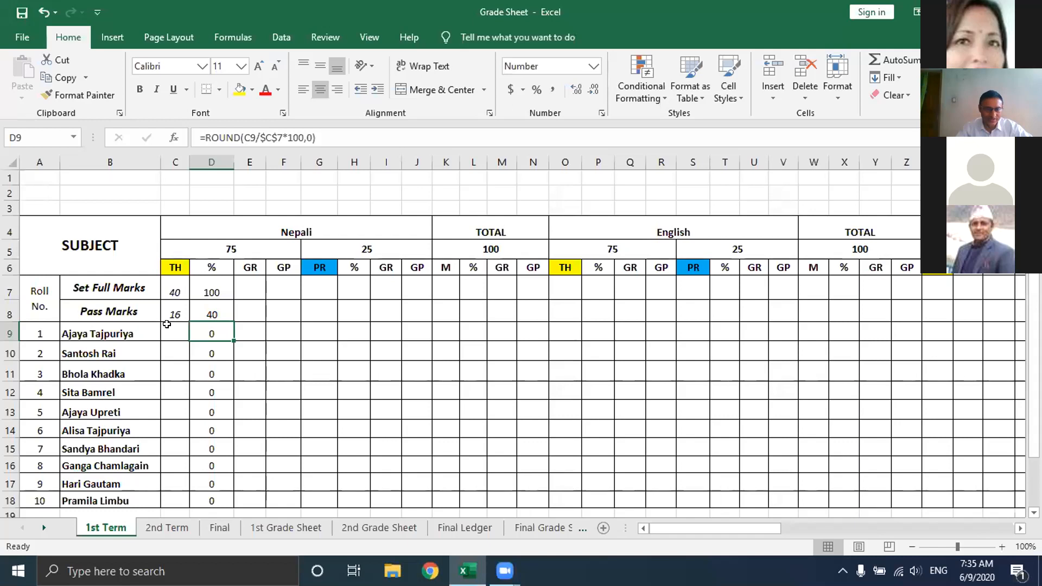
- Change the Nepali theory full marks in C7 to 75 to test the pass-marks and percentage formulas
{"action": "left_click", "coordinate": [175, 290]}
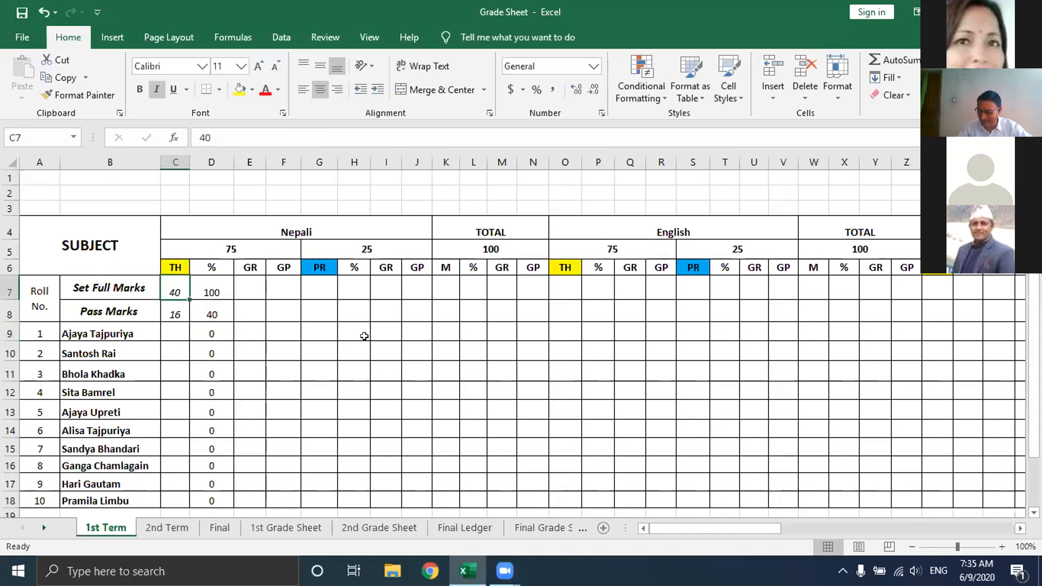
{"action": "type", "text": "75"}
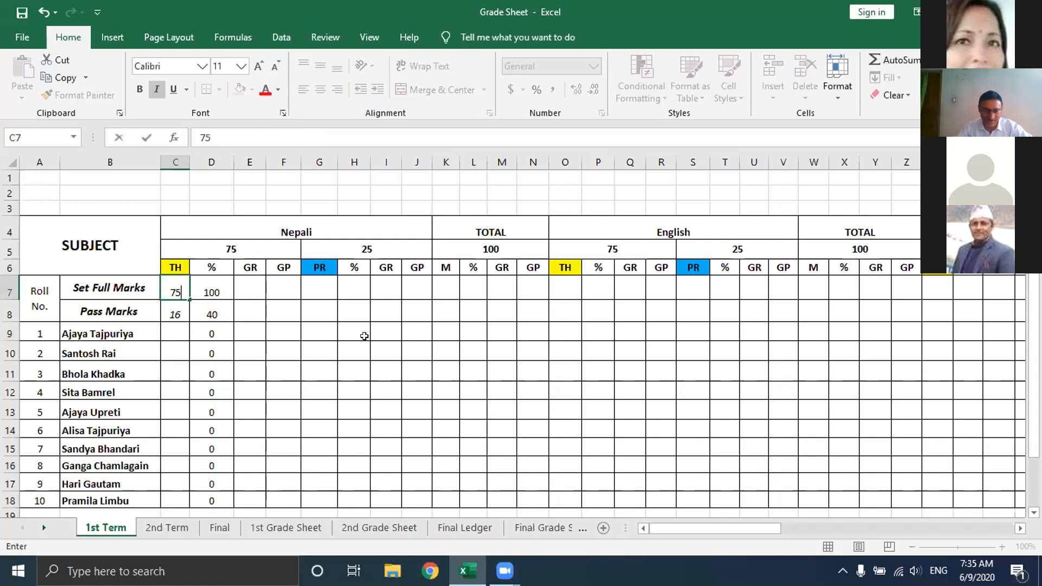
{"action": "key", "text": "Return"}
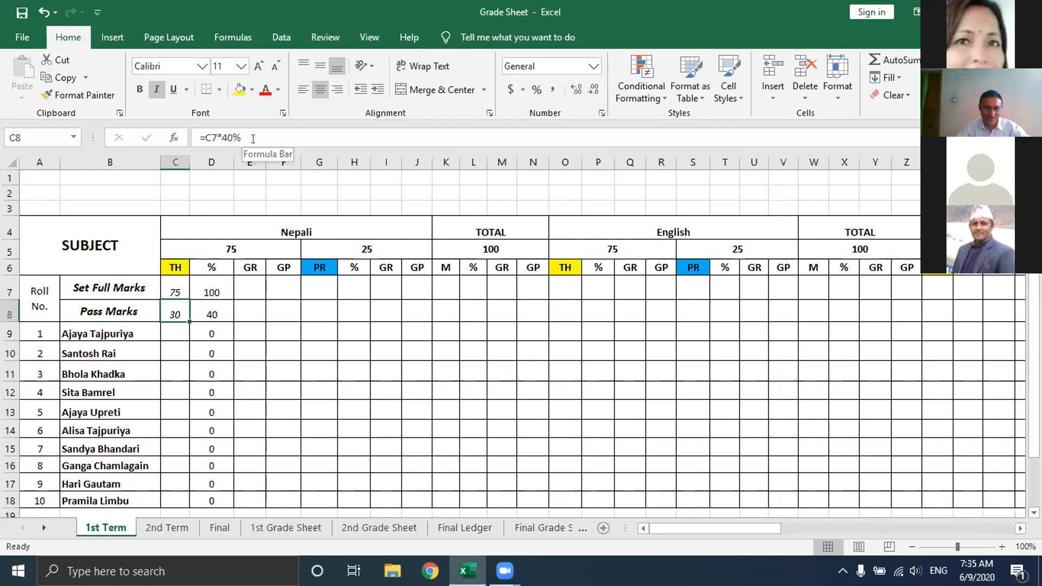
- Set the Nepali theory full marks in C7 to 10 and check the formulas in D8 and C8
{"action": "left_click", "coordinate": [175, 284]}
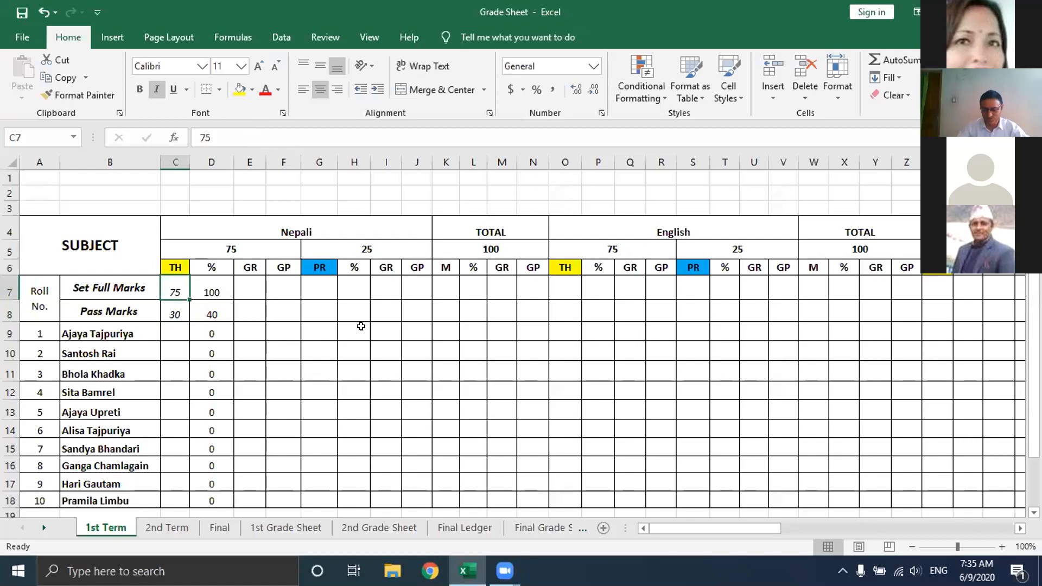
{"action": "type", "text": "10"}
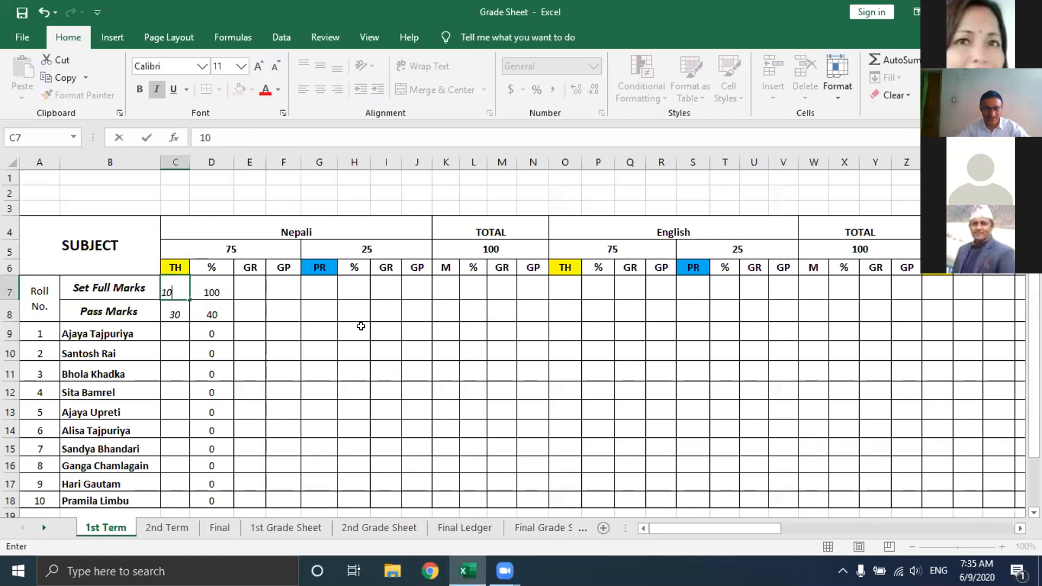
{"action": "key", "text": "Return"}
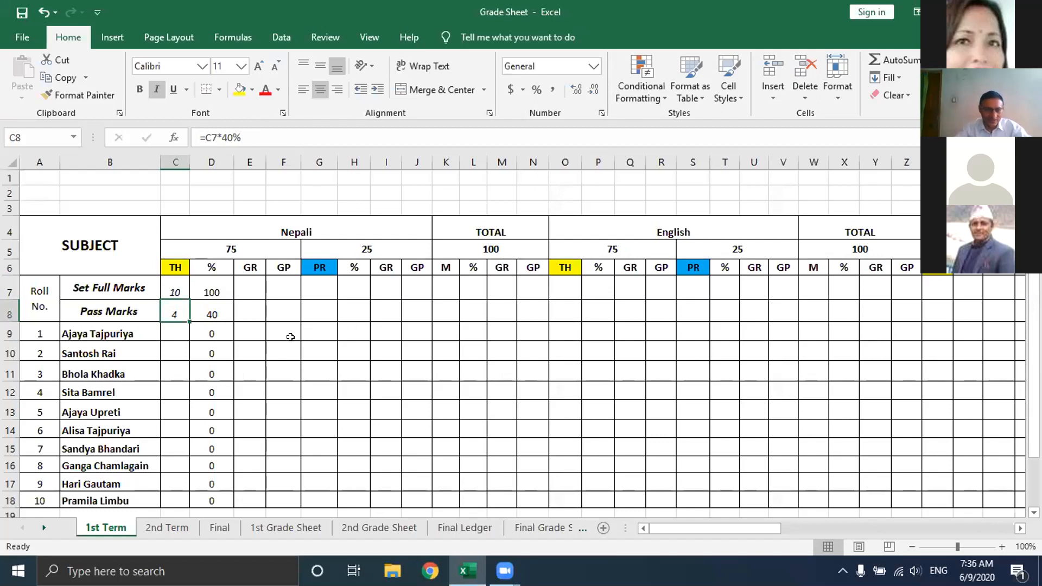
{"action": "left_click", "coordinate": [219, 311]}
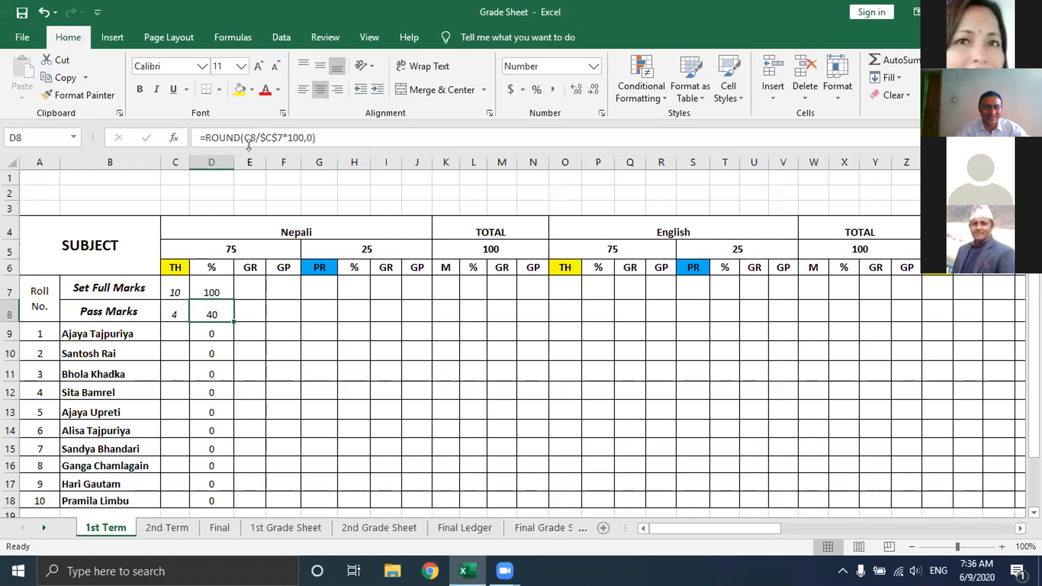
{"action": "left_click", "coordinate": [174, 311]}
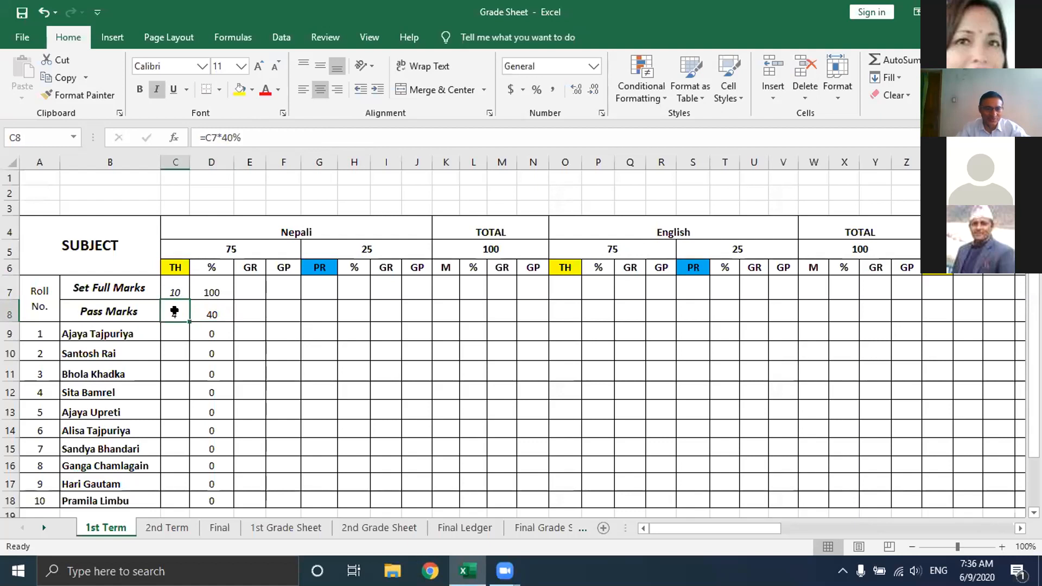
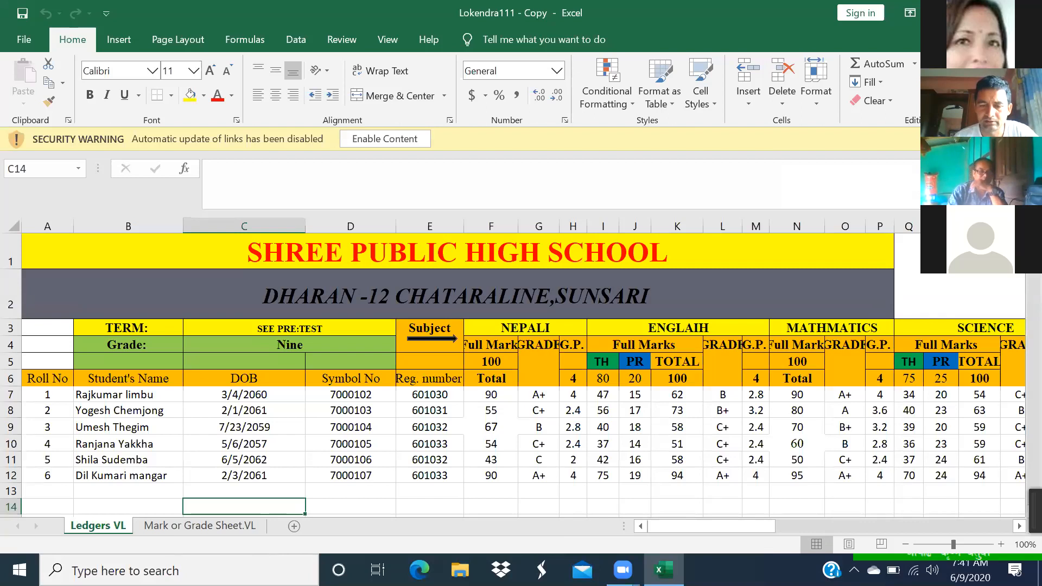
{"action": "left_click", "coordinate": [179, 570]}
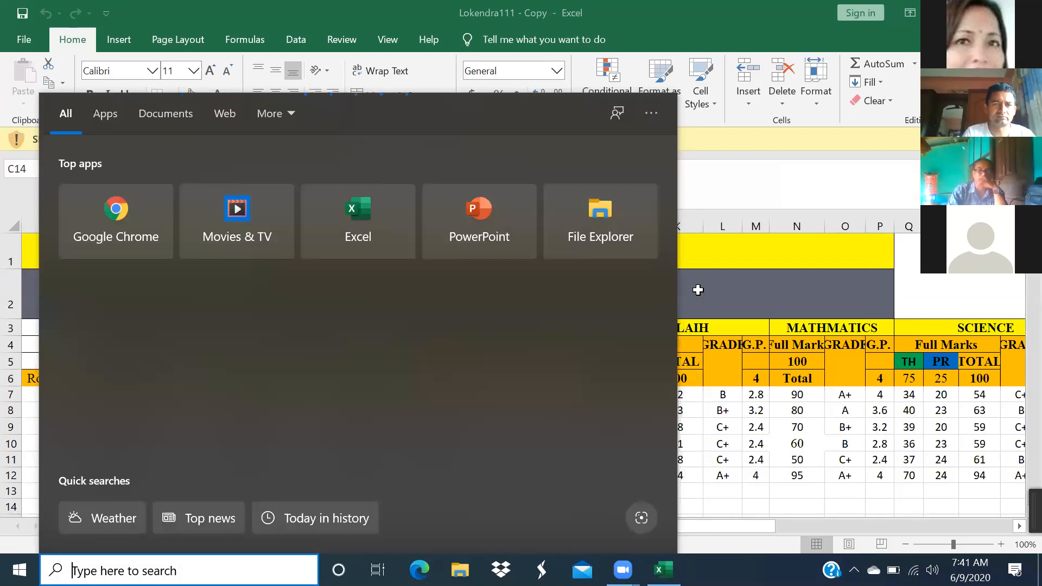
{"action": "key", "text": "Escape"}
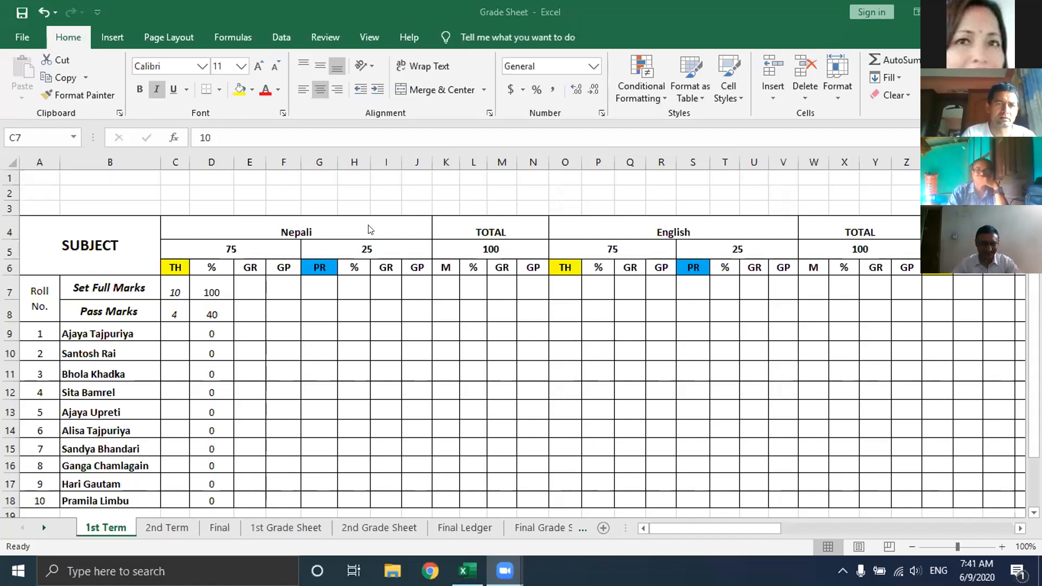
- Compare the full-marks percentage in D7 with the pass-percentage formula in D8 and the pass-marks formula in C8
{"action": "left_click", "coordinate": [216, 311]}
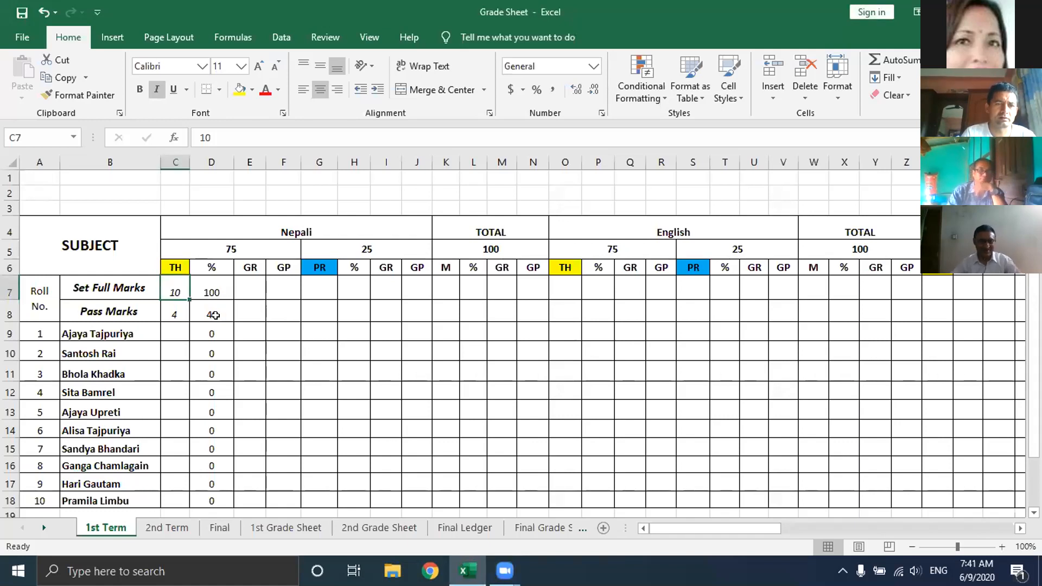
{"action": "left_click", "coordinate": [215, 315]}
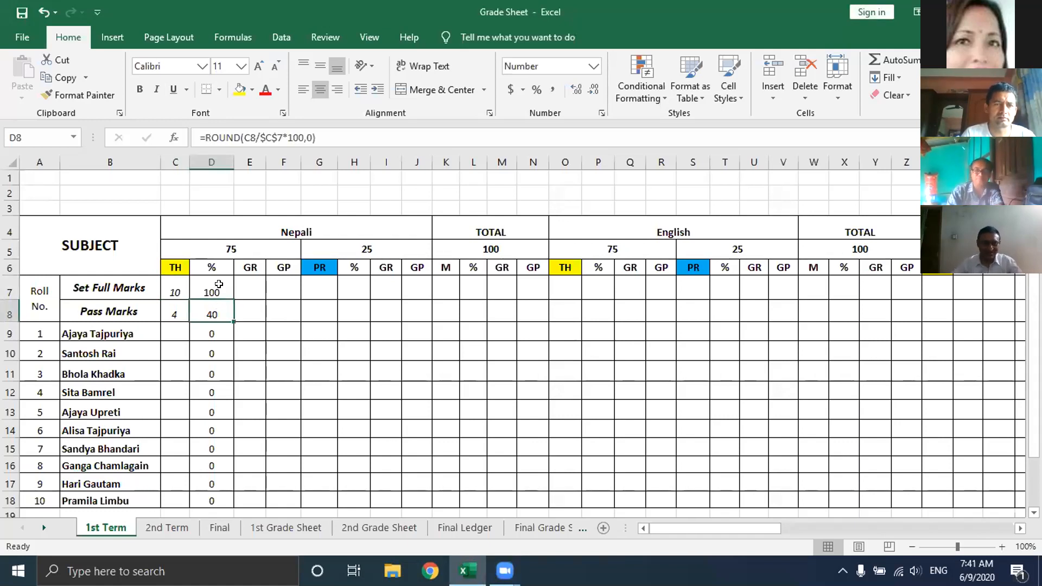
{"action": "left_click", "coordinate": [223, 286]}
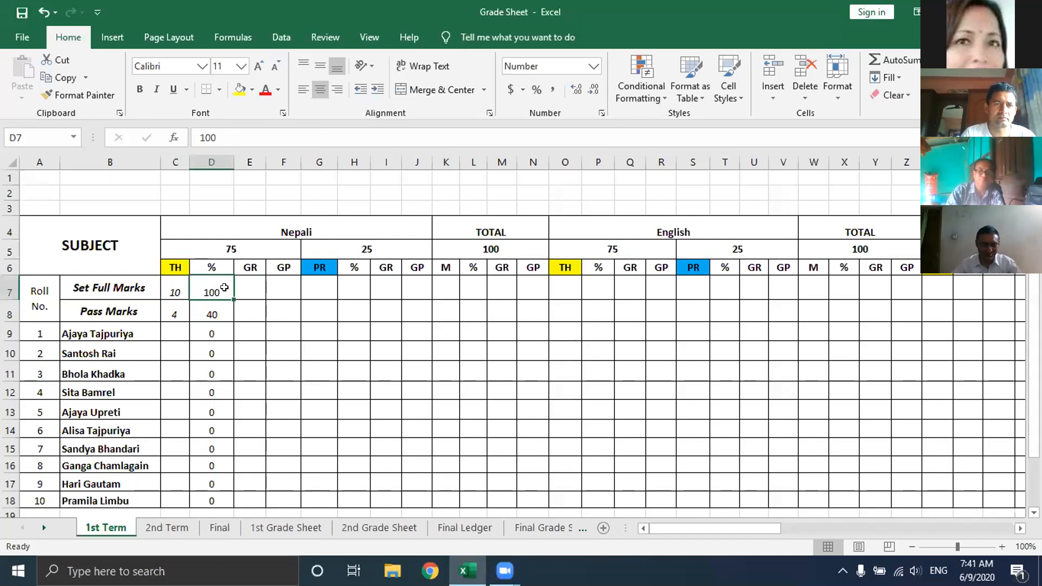
{"action": "left_click", "coordinate": [225, 309]}
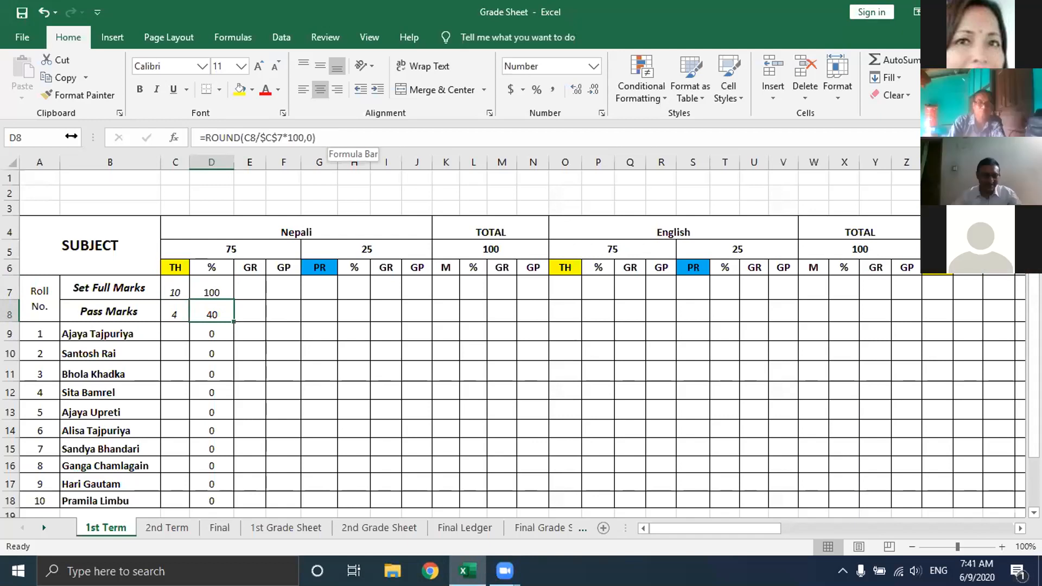
{"action": "left_click", "coordinate": [174, 311]}
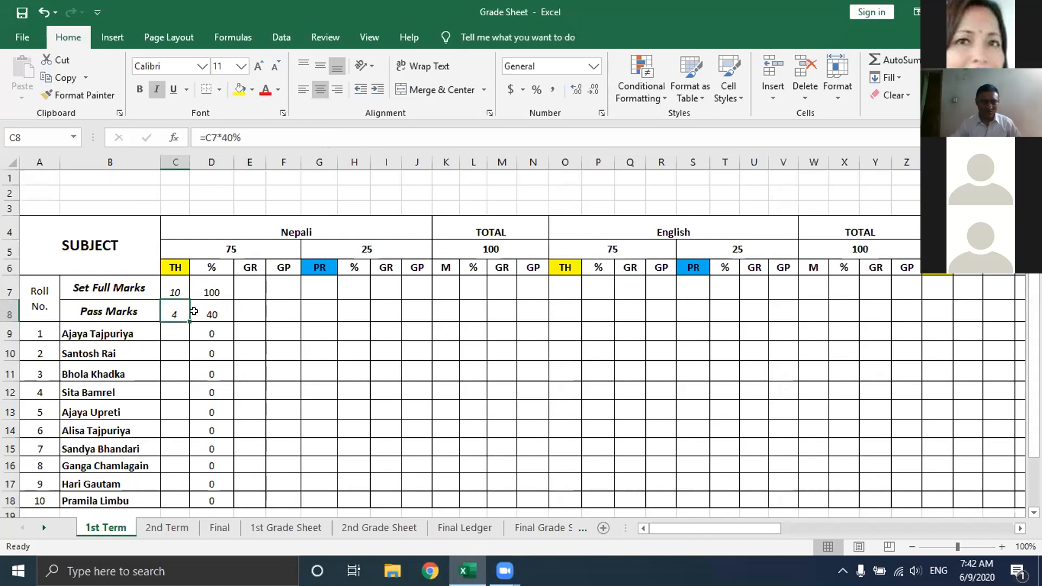
{"action": "left_click", "coordinate": [216, 309]}
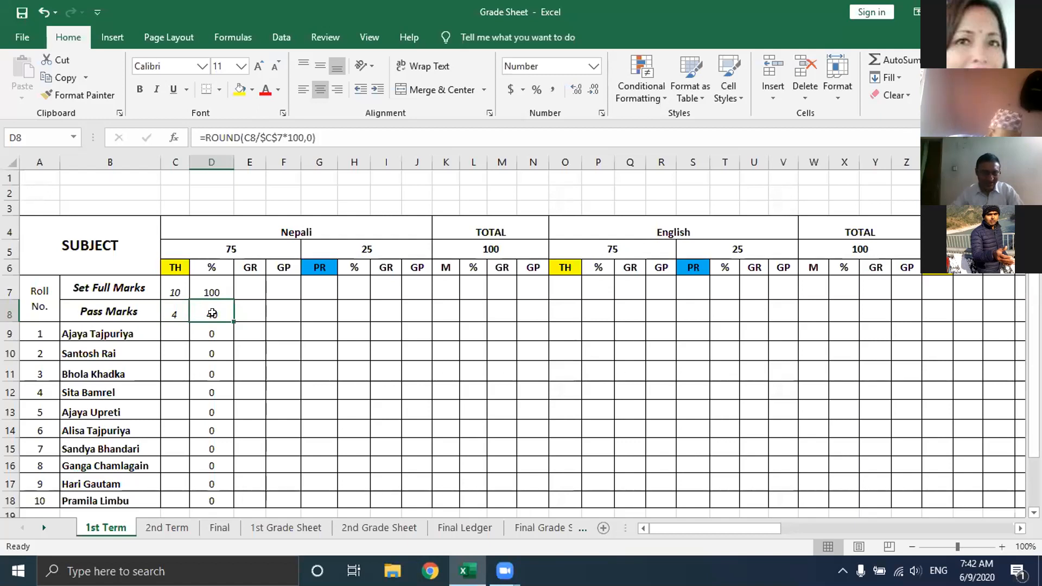
- Clear the Nepali theory pass marks in C8 and re-enter them with the formula =C7*40/100
{"action": "left_click", "coordinate": [175, 312]}
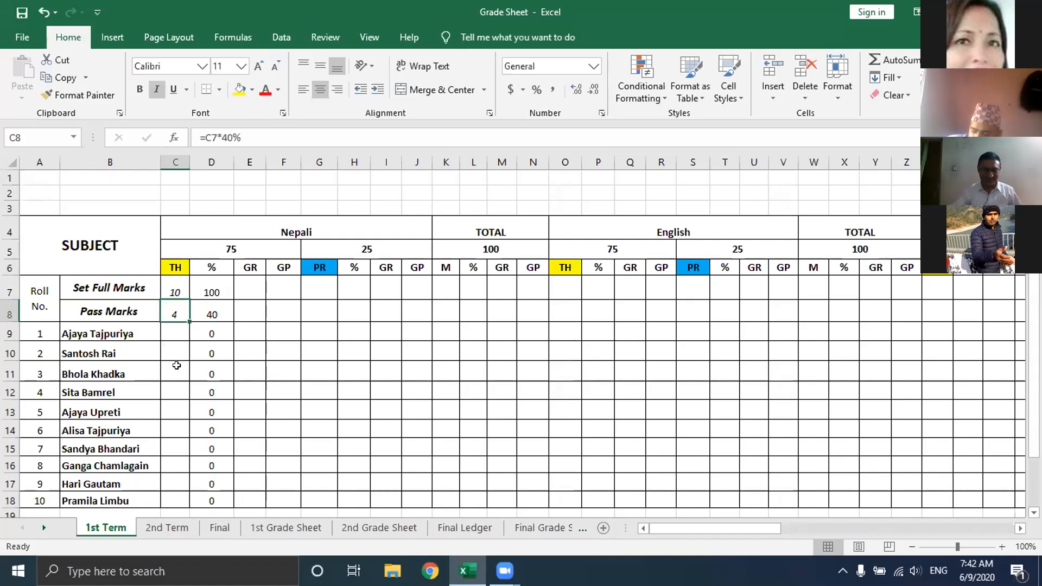
{"action": "key", "text": "BackSpace"}
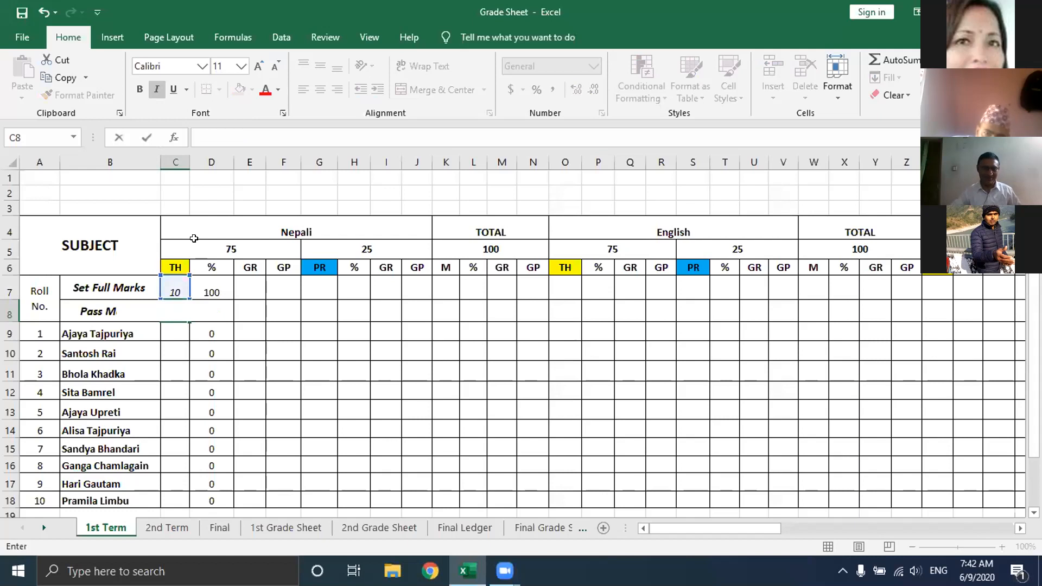
{"action": "key", "text": "Return"}
{"action": "left_click", "coordinate": [177, 315]}
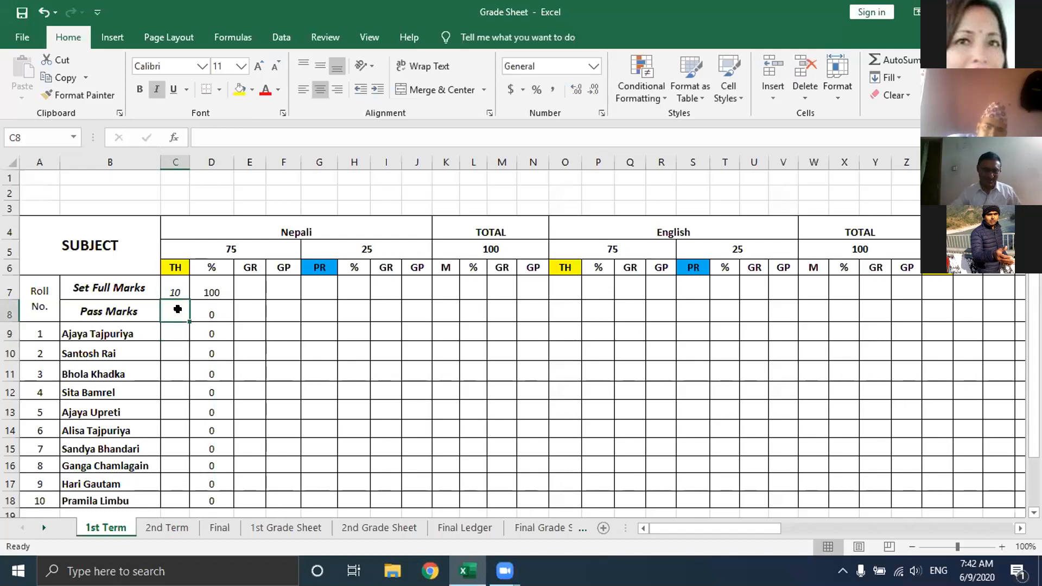
{"action": "type", "text": "="}
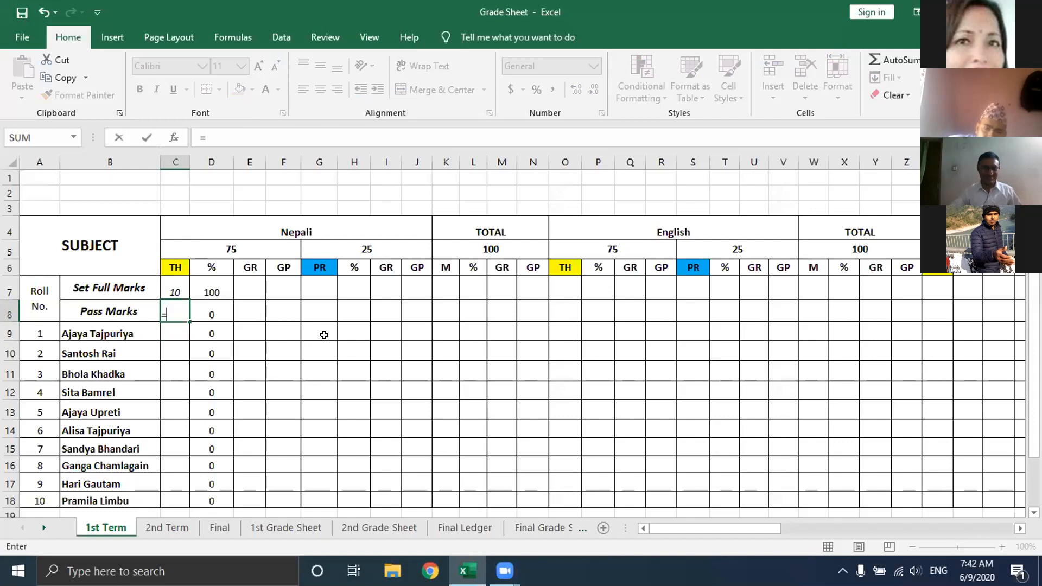
{"action": "left_click", "coordinate": [175, 288]}
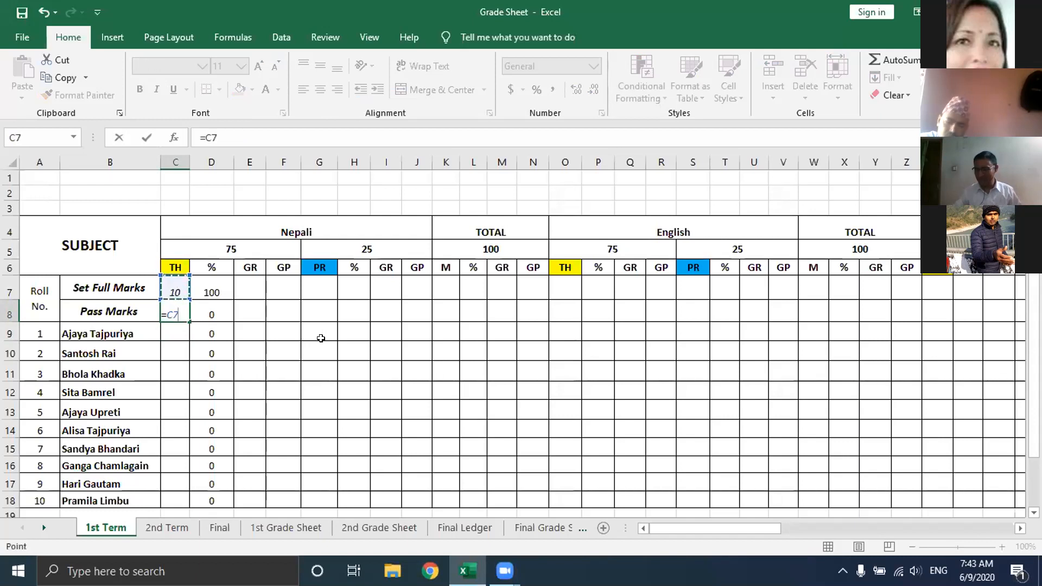
{"action": "type", "text": "*"}
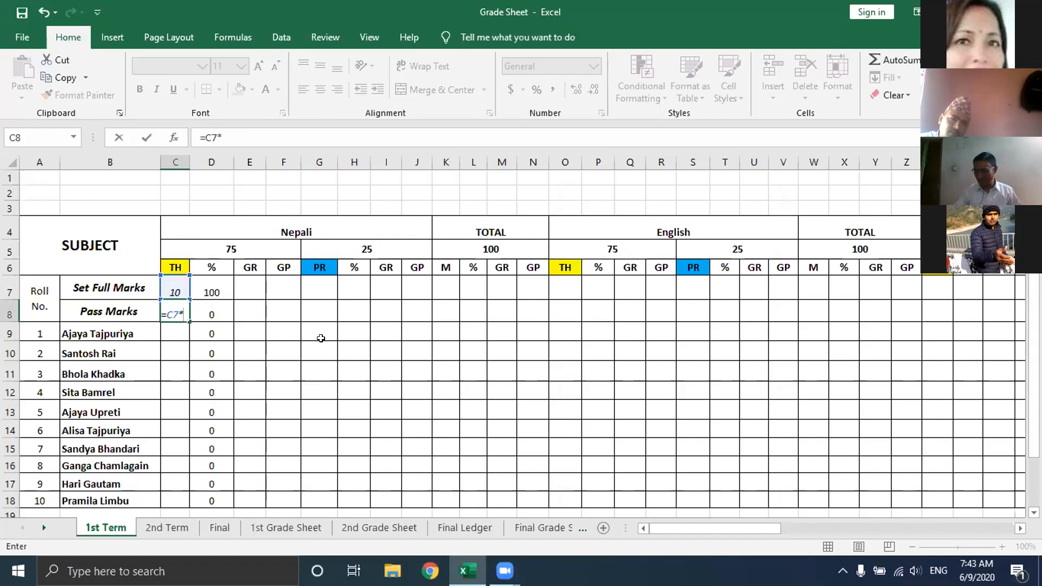
{"action": "type", "text": "40"}
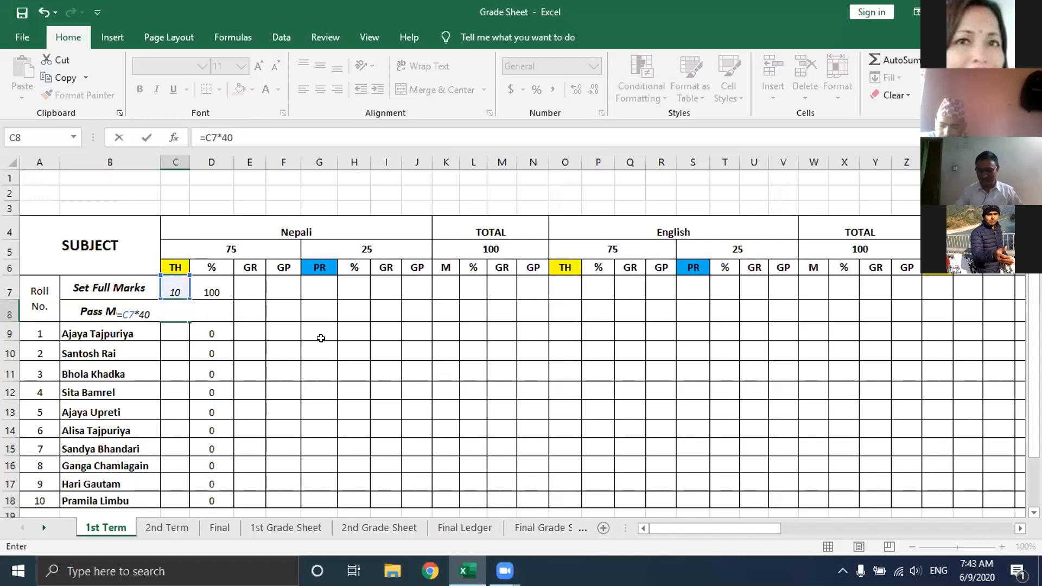
{"action": "type", "text": "/"}
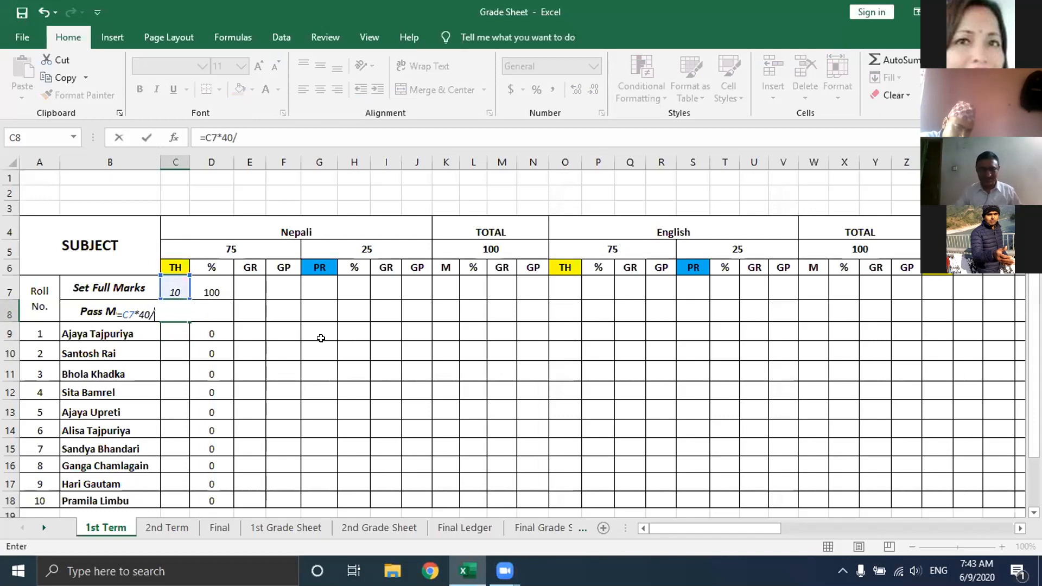
{"action": "type", "text": "100"}
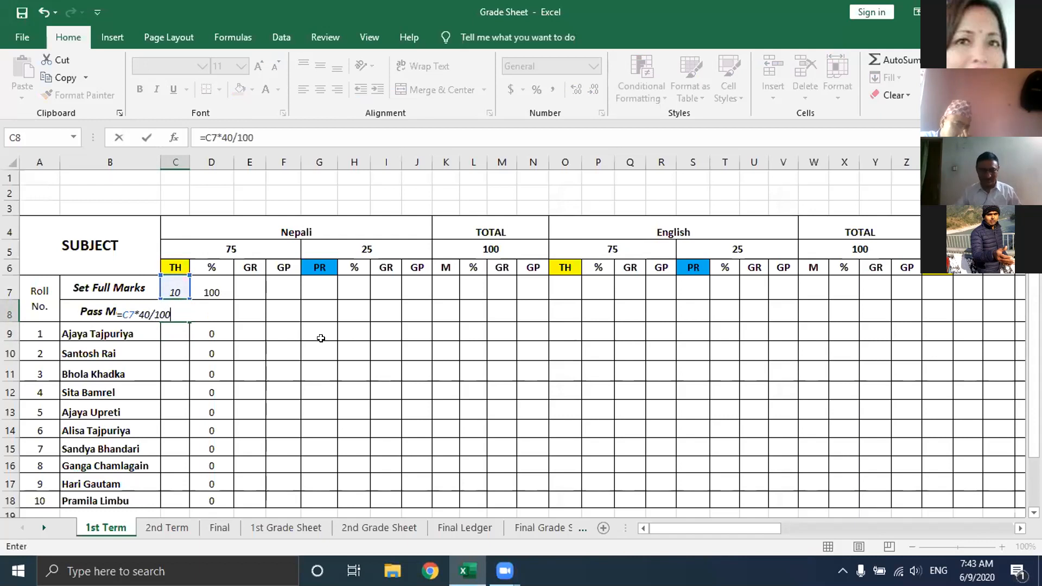
{"action": "key", "text": "ctrl+Return"}
{"action": "key", "text": "Return"}
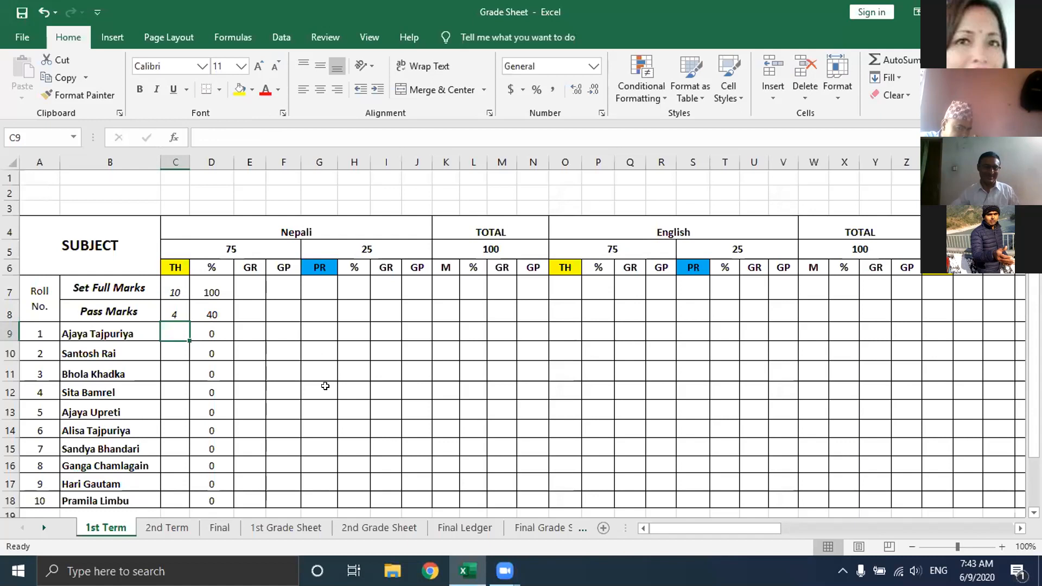
{"action": "left_click", "coordinate": [175, 305]}
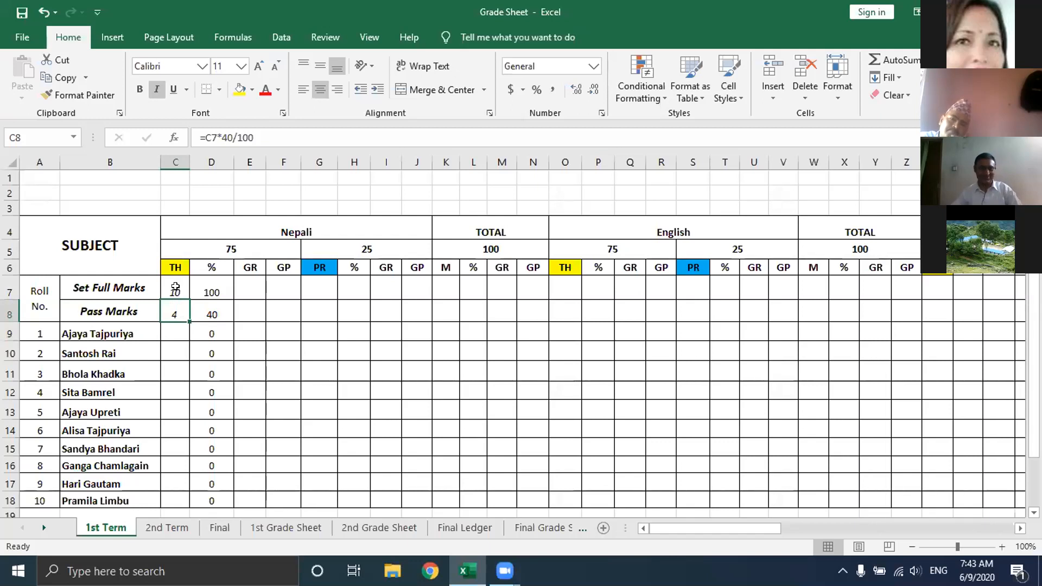
- Clear the Nepali theory pass percentage in D8 and rebuild it with the formula =ROUND(C8/$C$7*100,0), keeping C7 absolute
{"action": "left_click", "coordinate": [193, 309]}
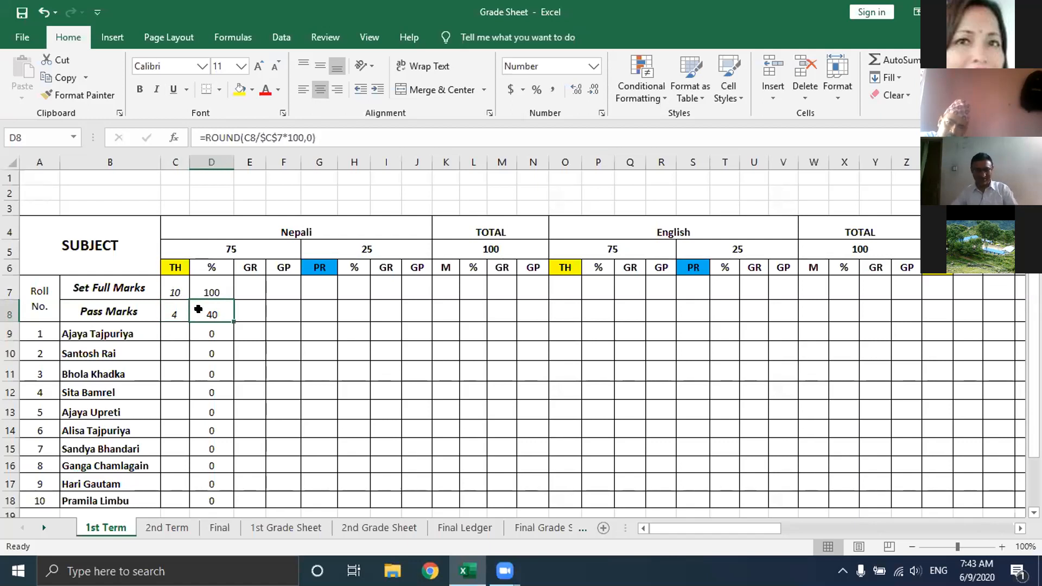
{"action": "double_click", "coordinate": [200, 309]}
{"action": "left_click", "coordinate": [249, 352]}
{"action": "left_click", "coordinate": [216, 309]}
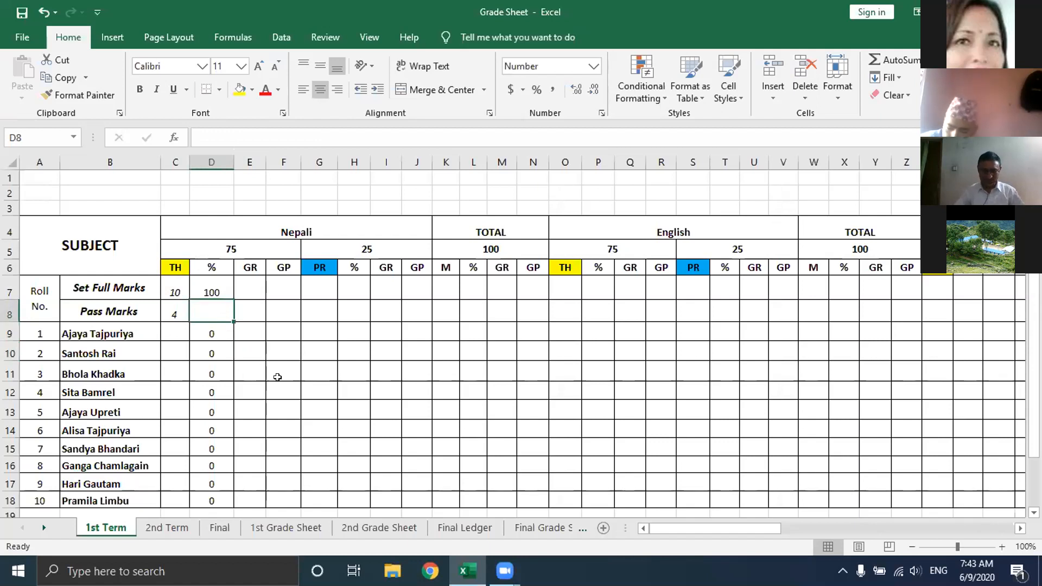
{"action": "type", "text": "="}
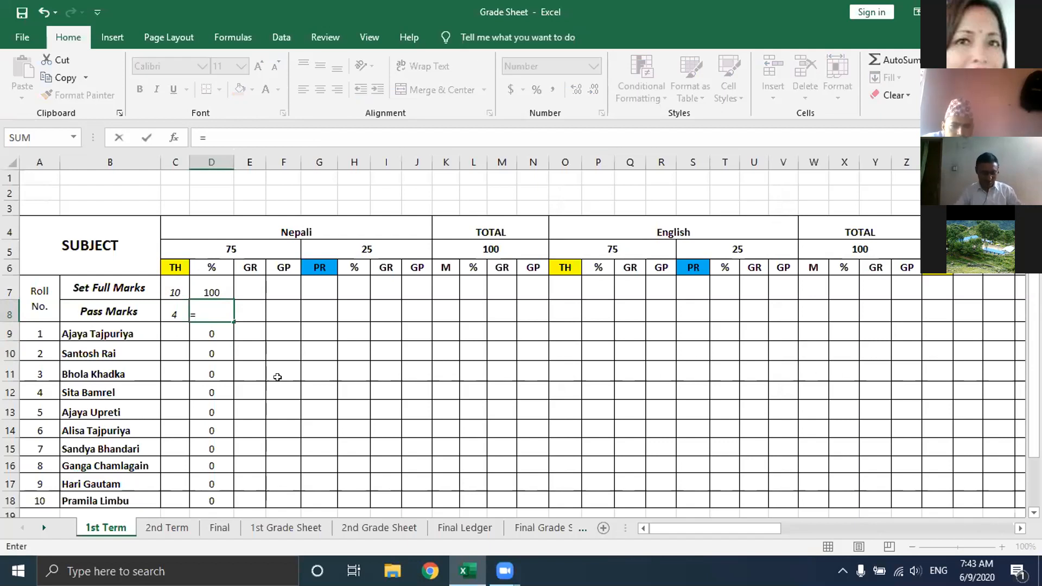
{"action": "type", "text": "round"}
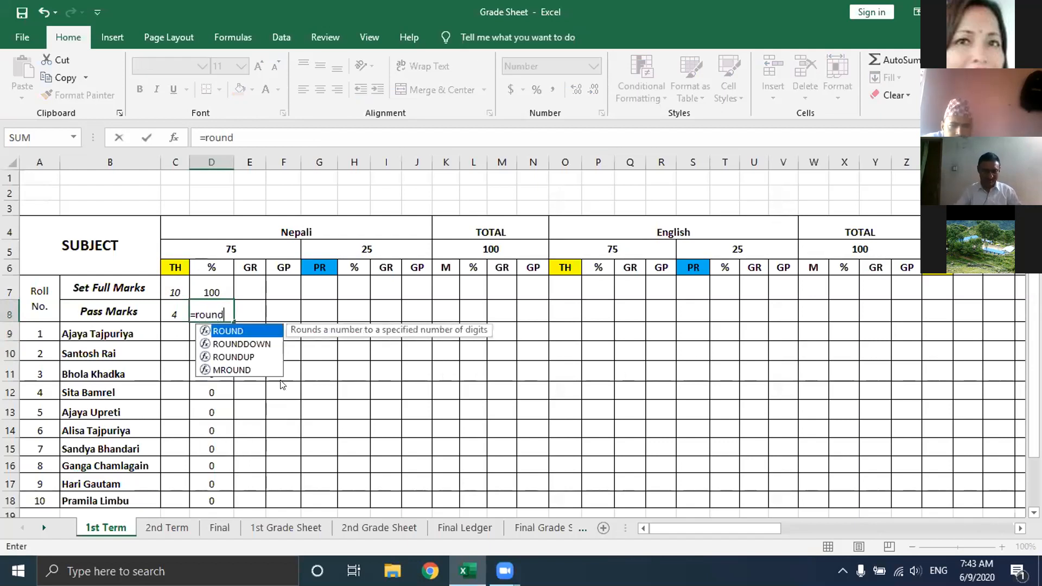
{"action": "type", "text": "(C"}
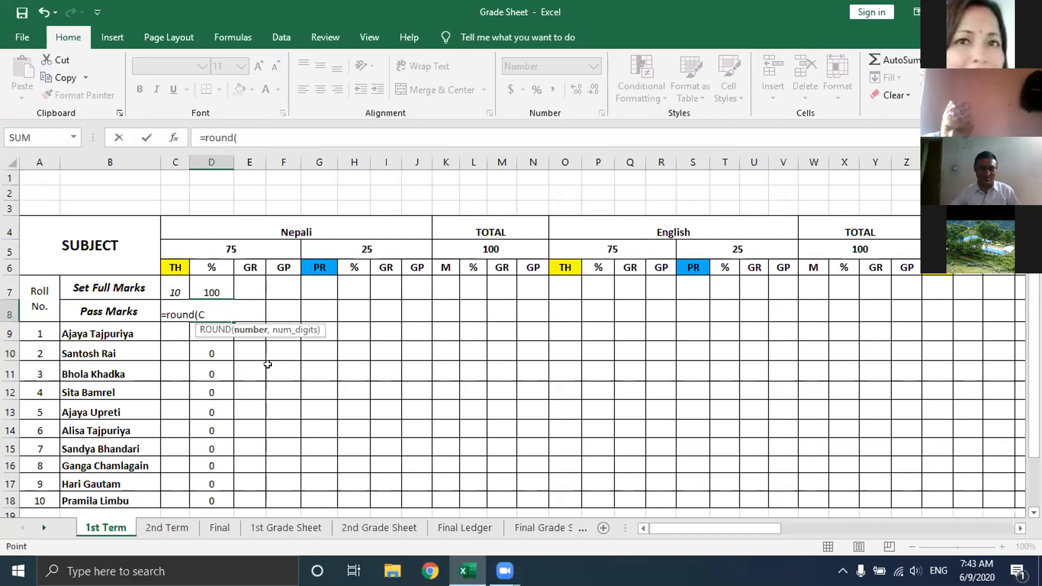
{"action": "left_click", "coordinate": [174, 312]}
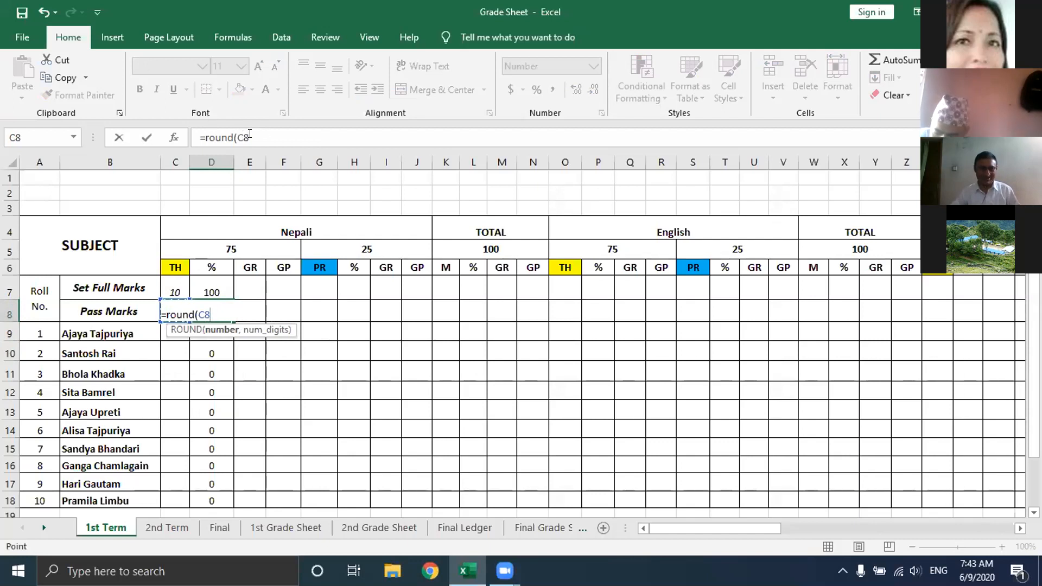
{"action": "type", "text": "/"}
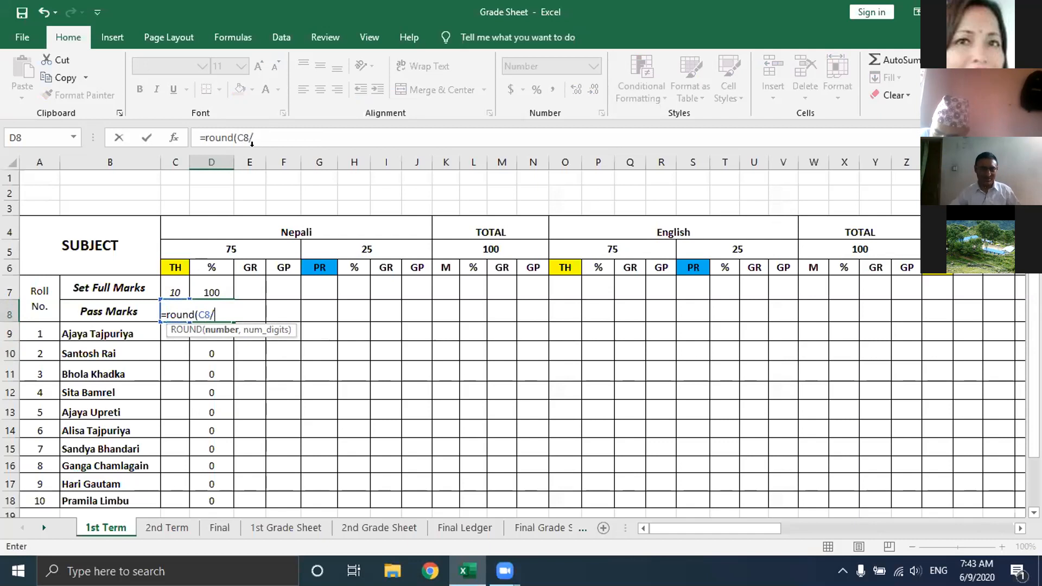
{"action": "left_click", "coordinate": [176, 280]}
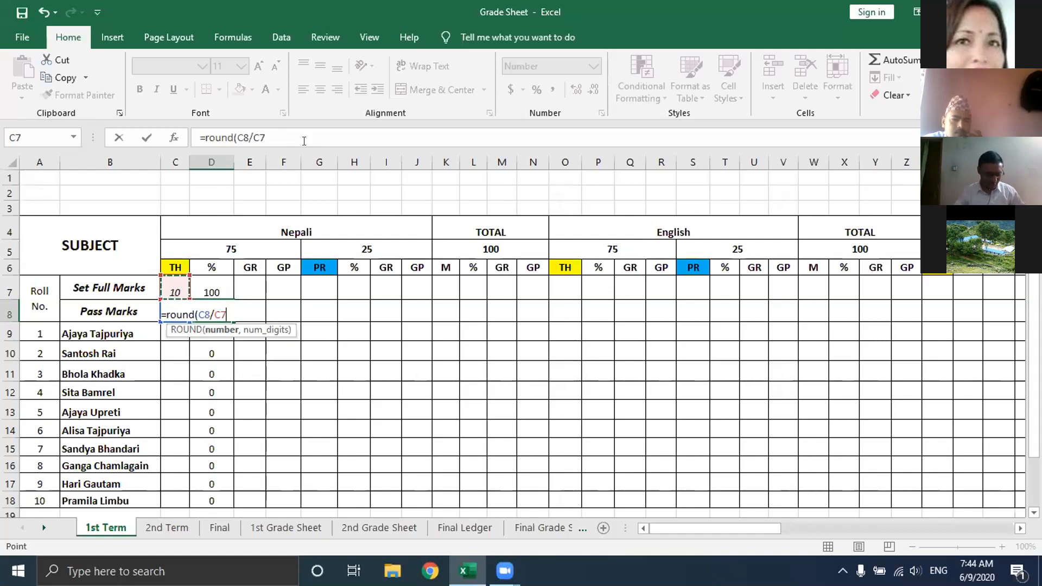
{"action": "key", "text": "F4"}
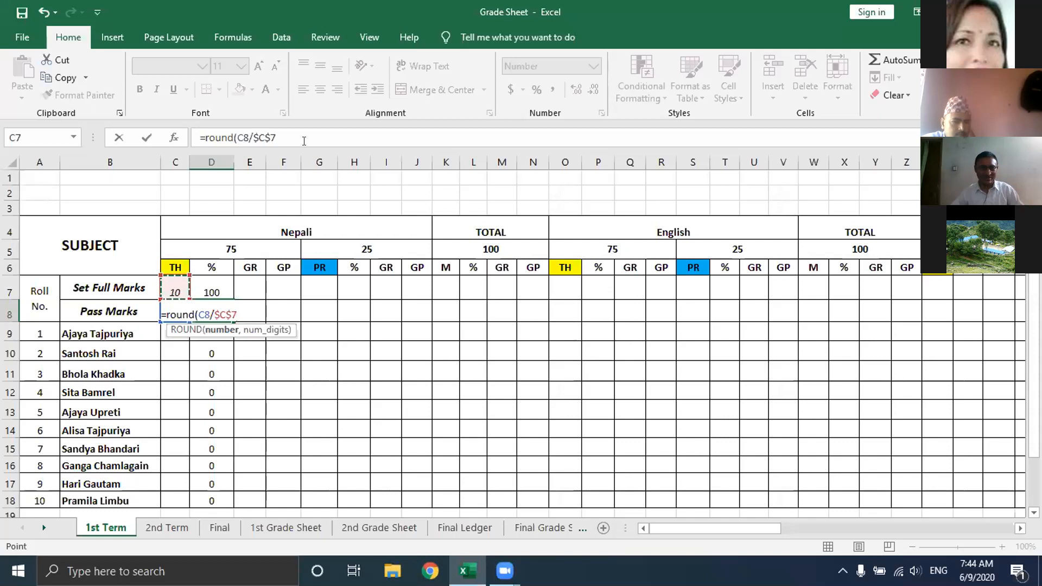
{"action": "type", "text": "*10"}
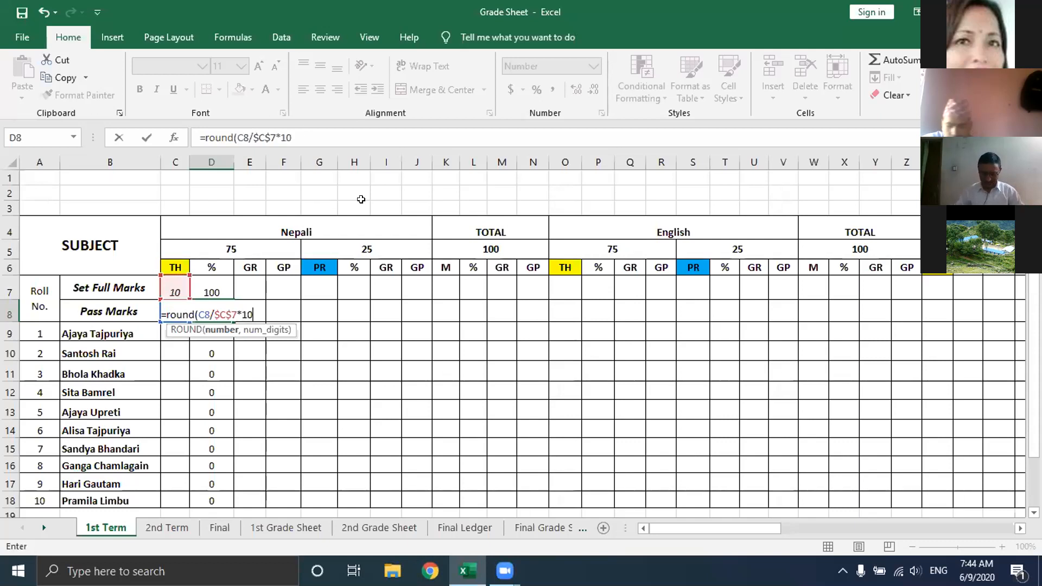
{"action": "type", "text": "0,"}
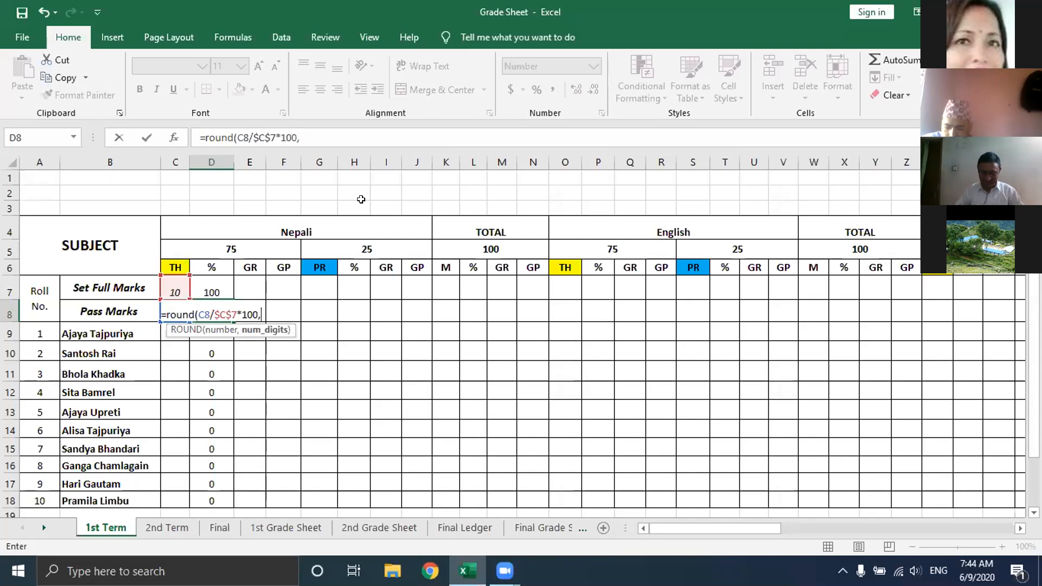
{"action": "type", "text": "0"}
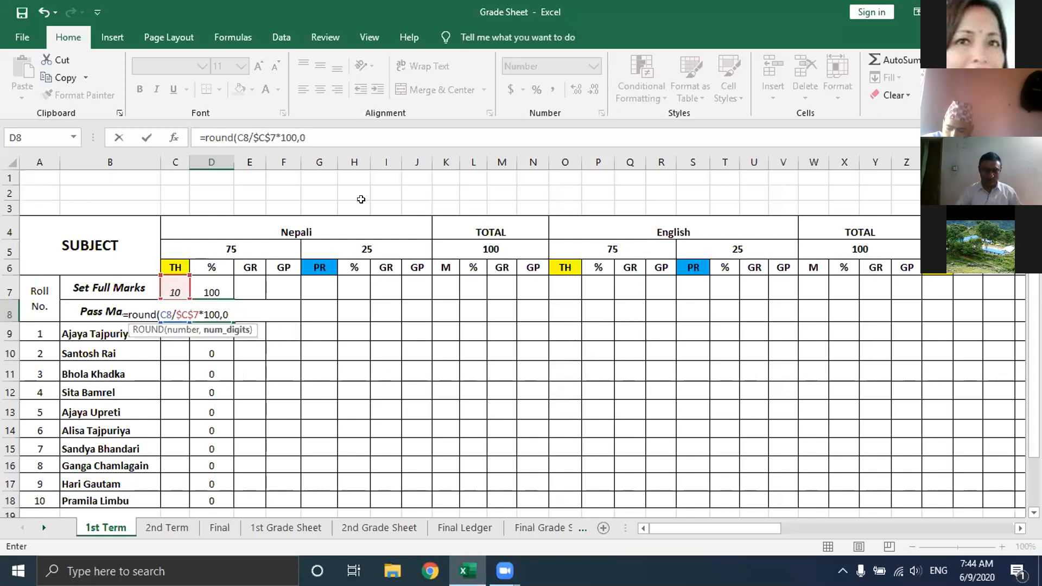
{"action": "key", "text": "Return"}
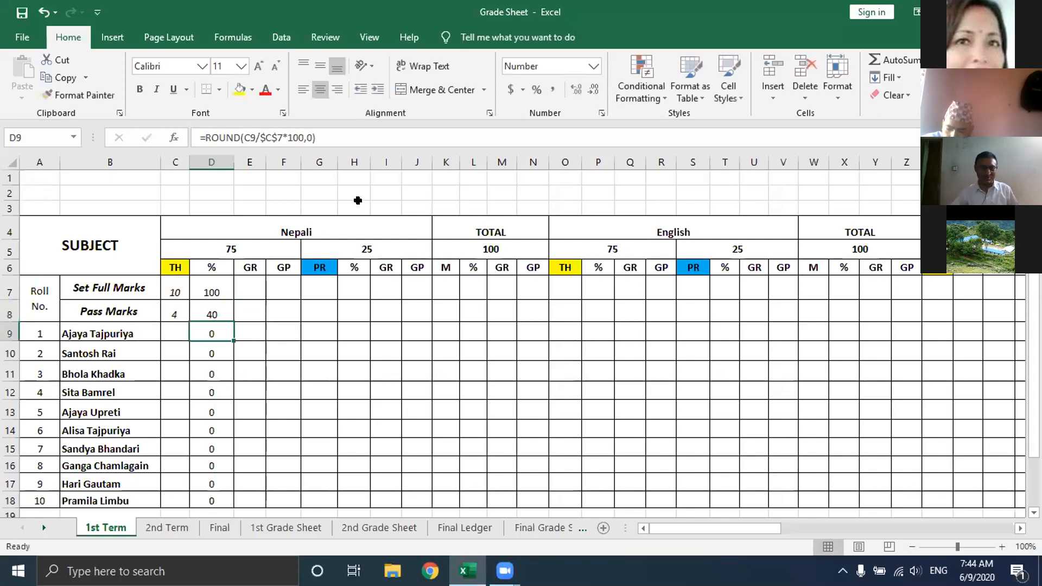
- Fill the percentage formula from D8 down to D18, and review the full marks in C7 and the formulas in C8 and D8
{"action": "left_click", "coordinate": [214, 311]}
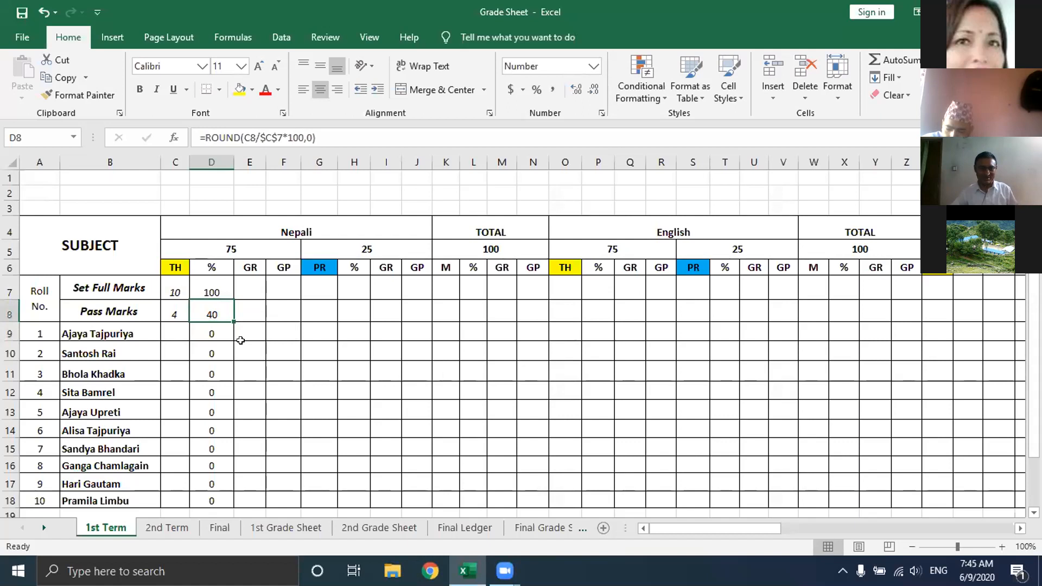
{"action": "double_click", "coordinate": [234, 322]}
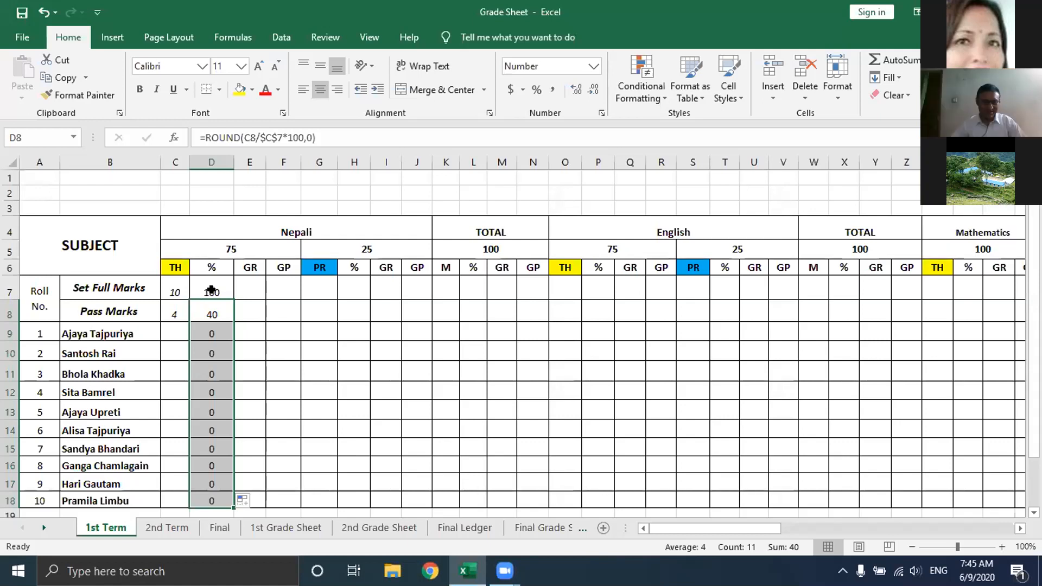
{"action": "key", "text": "Left"}
{"action": "key", "text": "Up"}
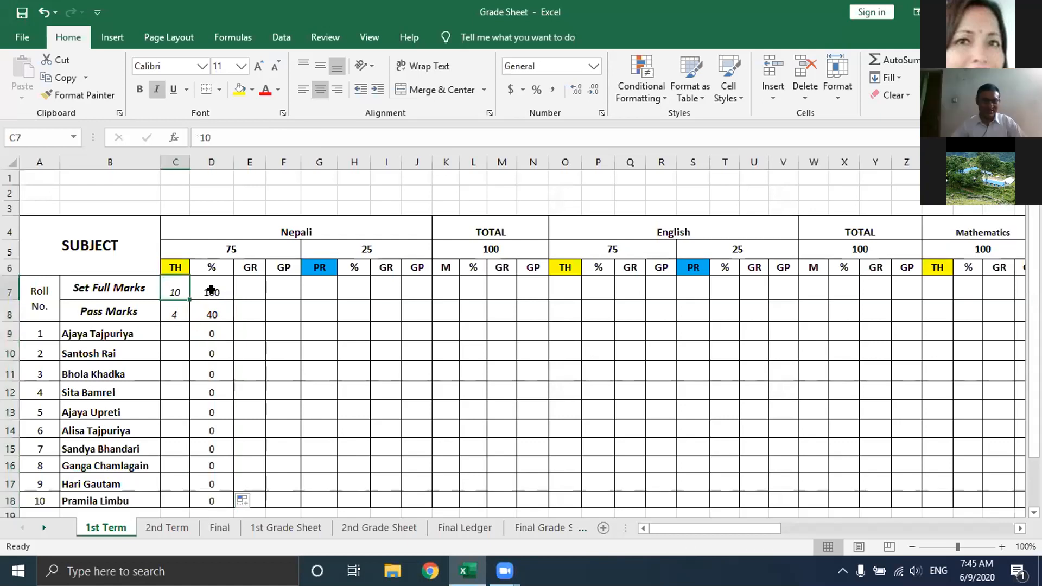
{"action": "left_click", "coordinate": [179, 303]}
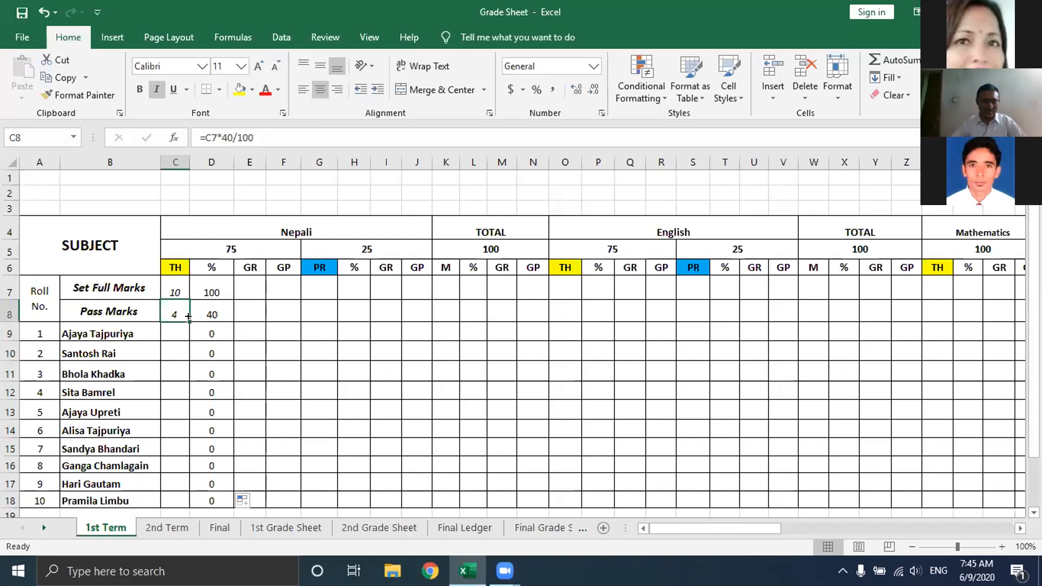
{"action": "left_click", "coordinate": [212, 311]}
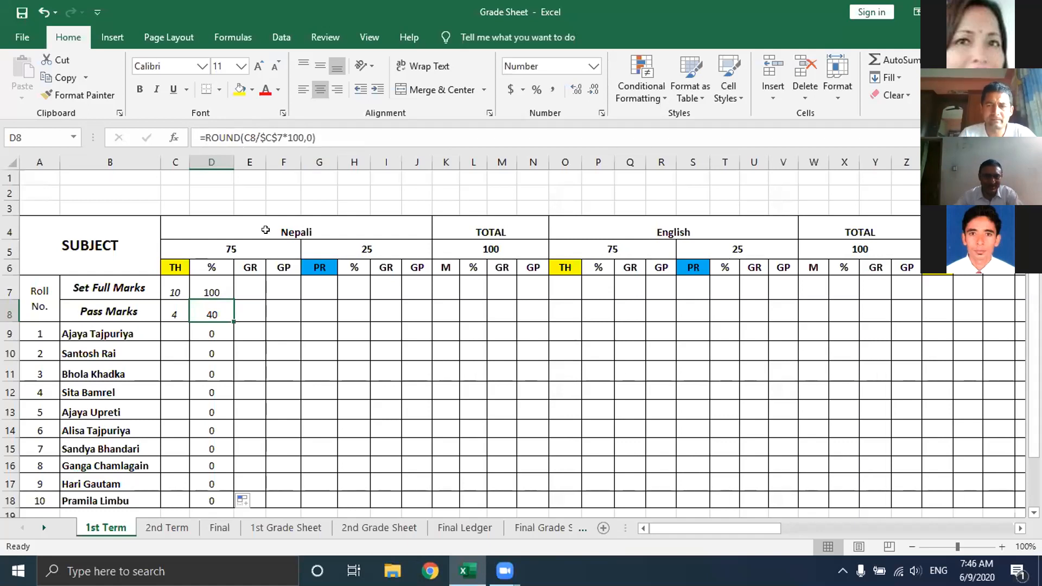
- Widen column D and fill the D8 percentage formula down to D18 again
{"action": "left_click_drag", "start_coordinate": [233, 163], "coordinate": [265, 159]}
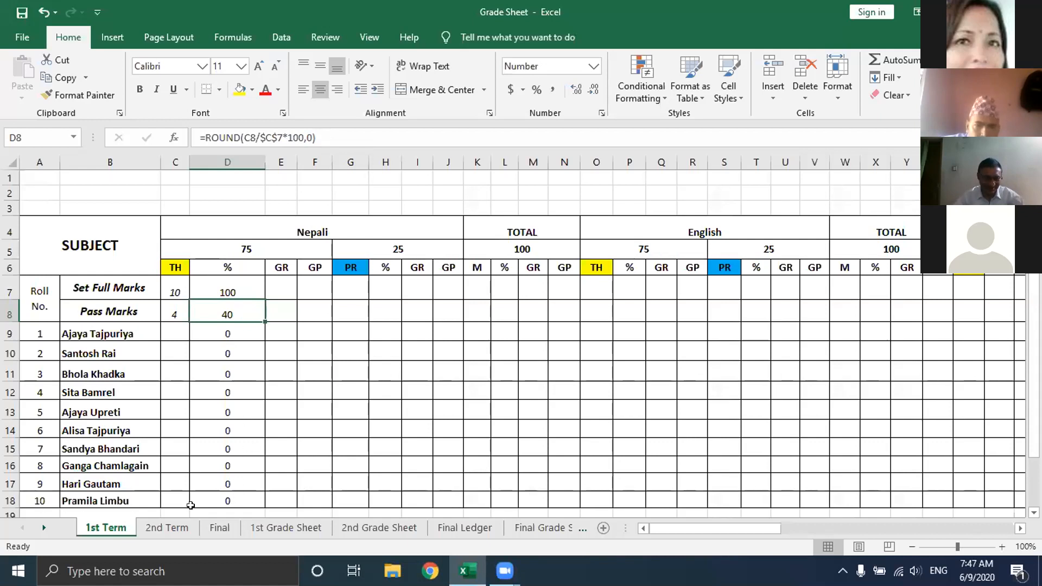
{"action": "double_click", "coordinate": [265, 324]}
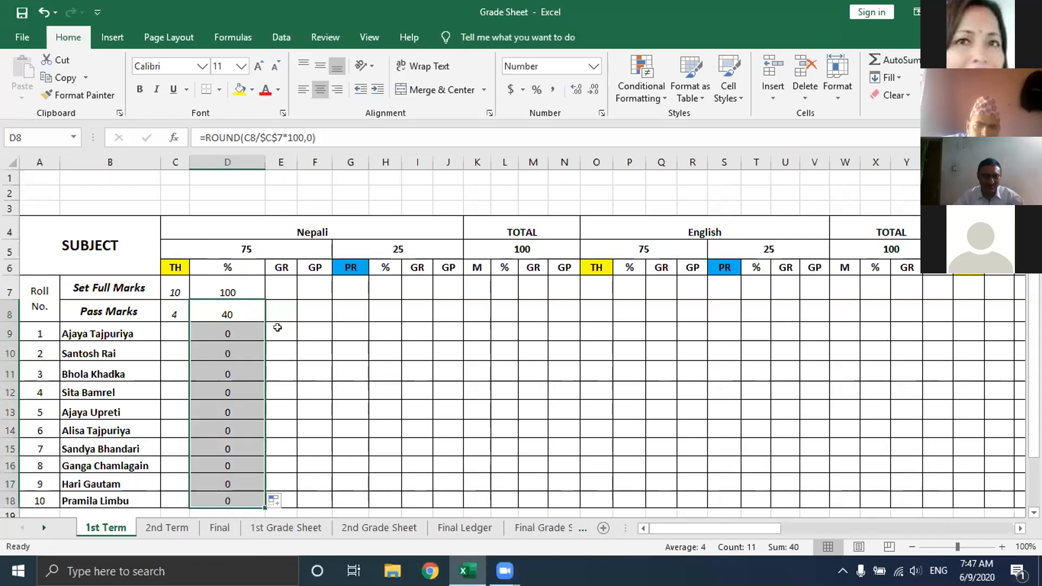
{"action": "left_click", "coordinate": [277, 329]}
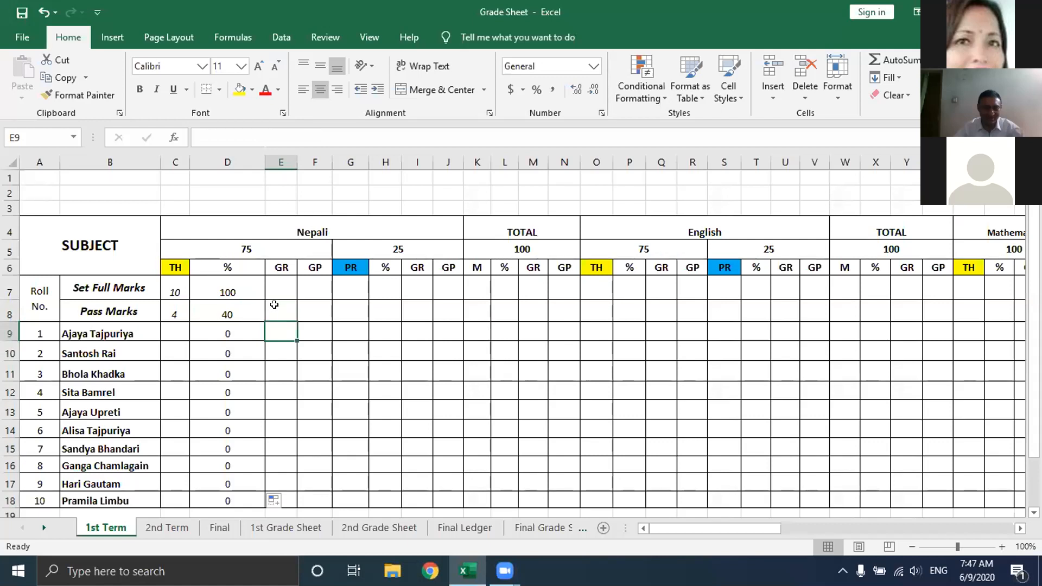
- Compare the Nepali theory pass-marks formula in C8 with the rounded percentage formula in D8
{"action": "left_click", "coordinate": [273, 315]}
{"action": "left_click", "coordinate": [276, 327]}
{"action": "left_click", "coordinate": [251, 310]}
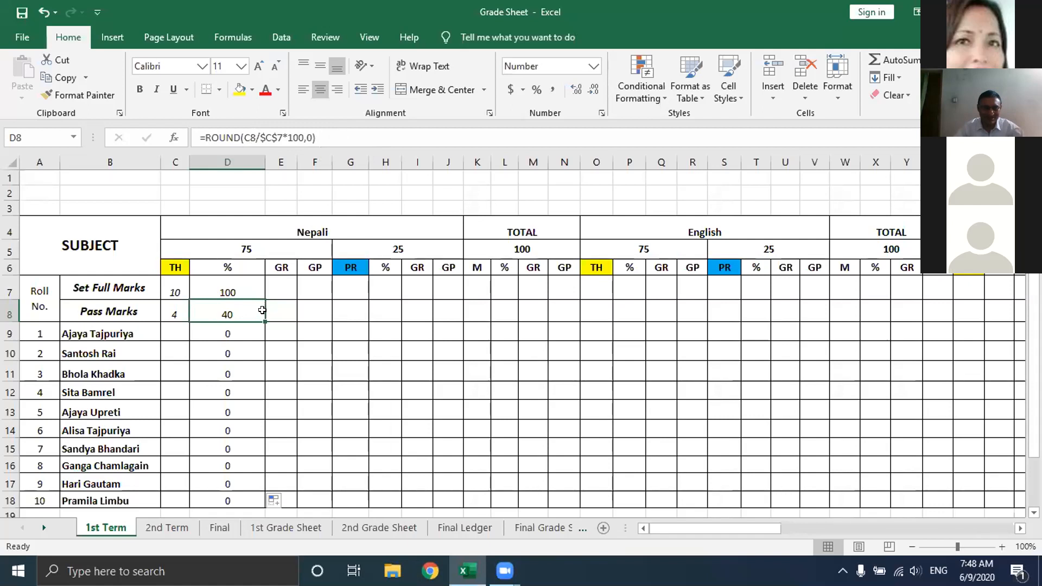
{"action": "key", "text": "Left"}
{"action": "key", "text": "Right"}
{"action": "left_click", "coordinate": [199, 312]}
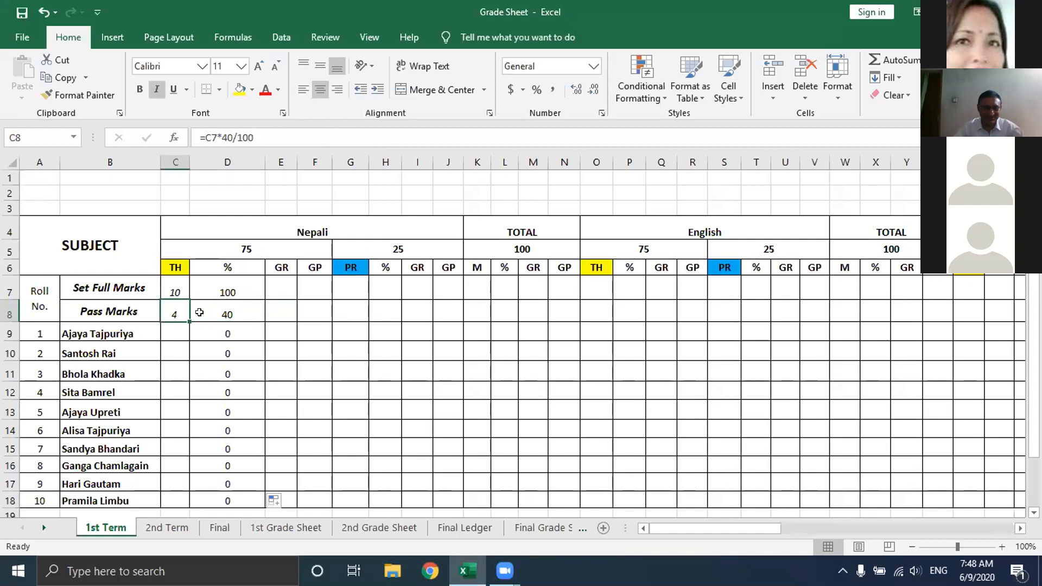
{"action": "key", "text": "Right"}
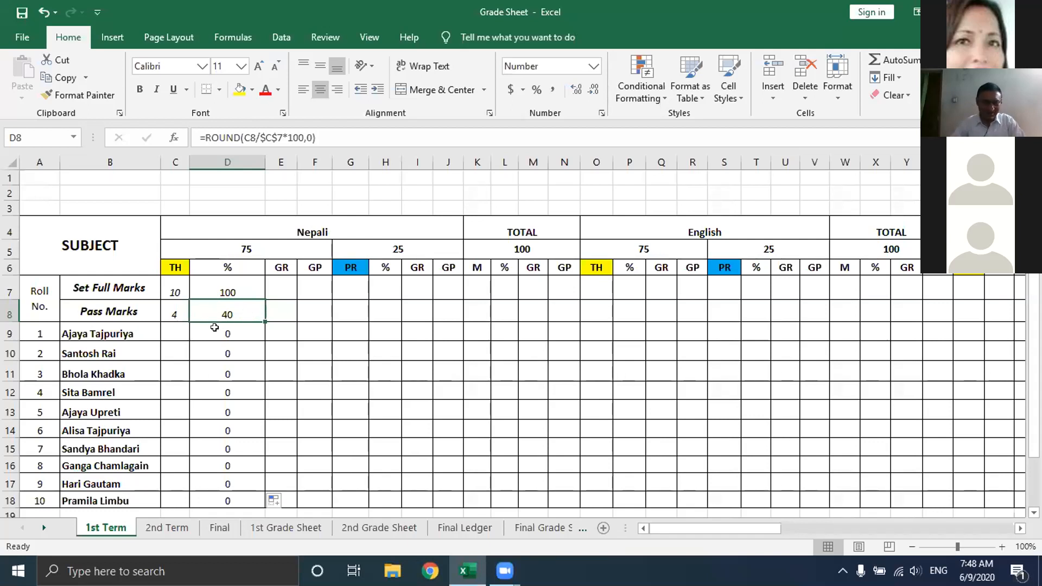
- Narrow the Nepali theory percentage column D
{"action": "left_click", "coordinate": [279, 286]}
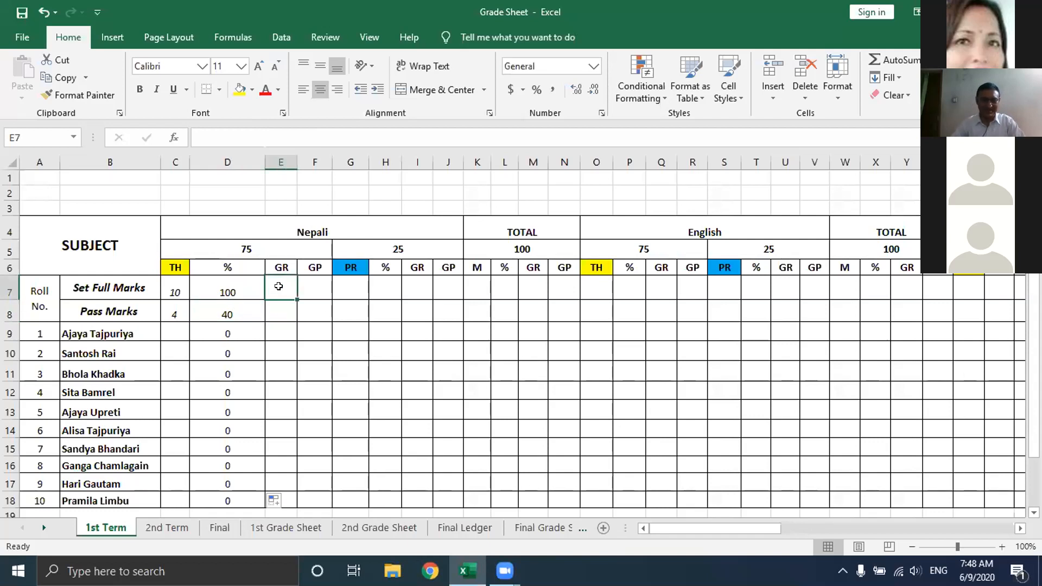
{"action": "left_click_drag", "start_coordinate": [264, 163], "coordinate": [242, 162]}
{"action": "left_click_drag", "start_coordinate": [247, 218], "coordinate": [245, 219]}
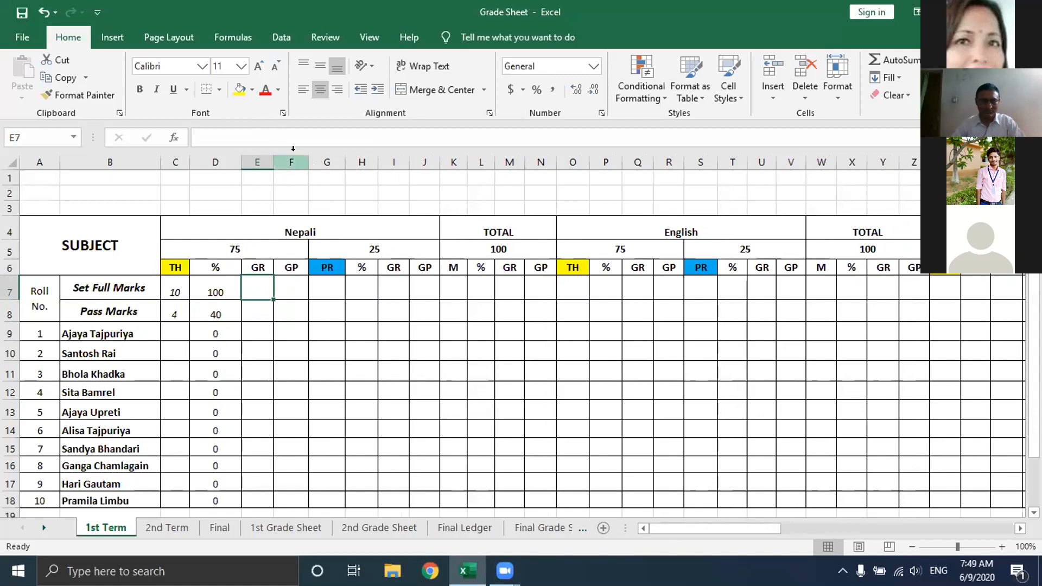
- In the interval table's Grade column, enter A+ for 90 to 100 in BD7 and A for 80 to below 90 in BD8
{"action": "left_click_drag", "start_coordinate": [722, 527], "coordinate": [989, 520]}
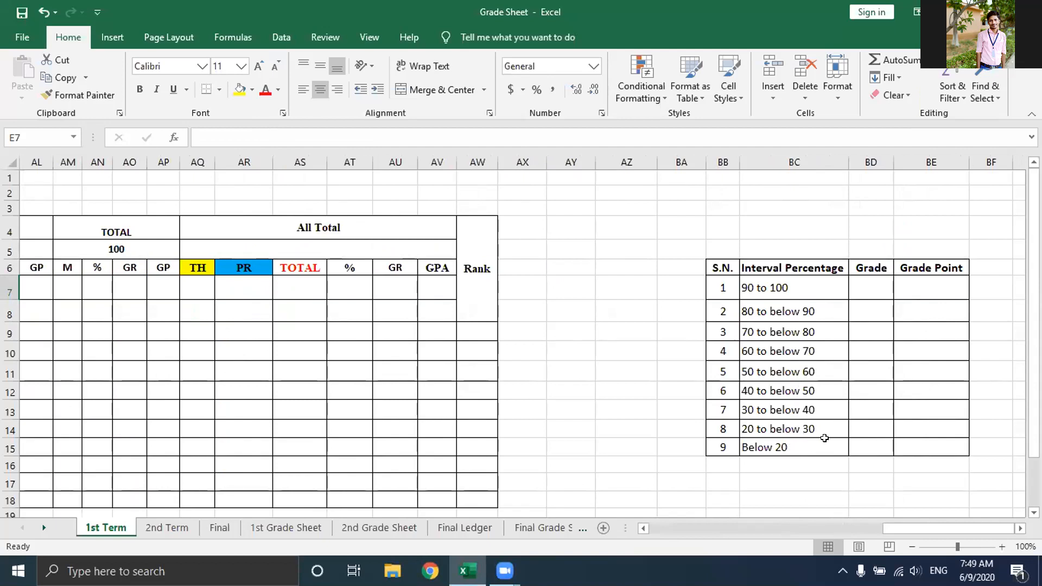
{"action": "left_click", "coordinate": [866, 289]}
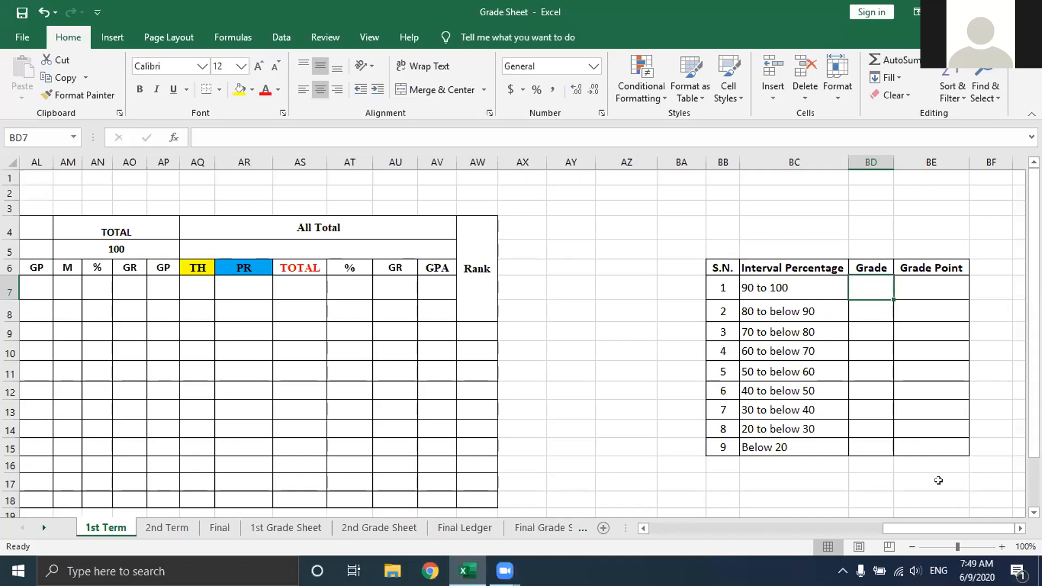
{"action": "type", "text": "A"}
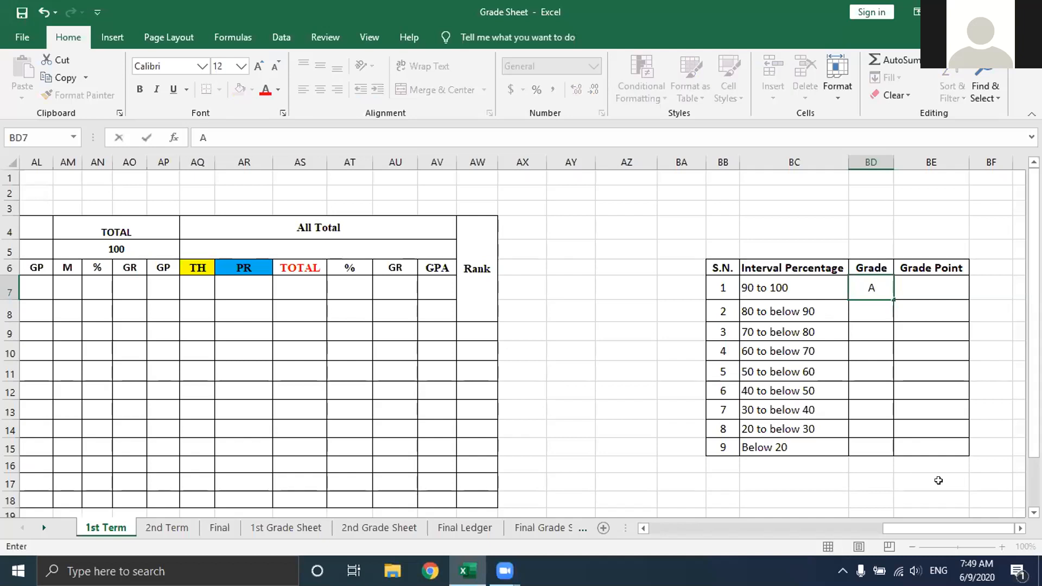
{"action": "type", "text": "+"}
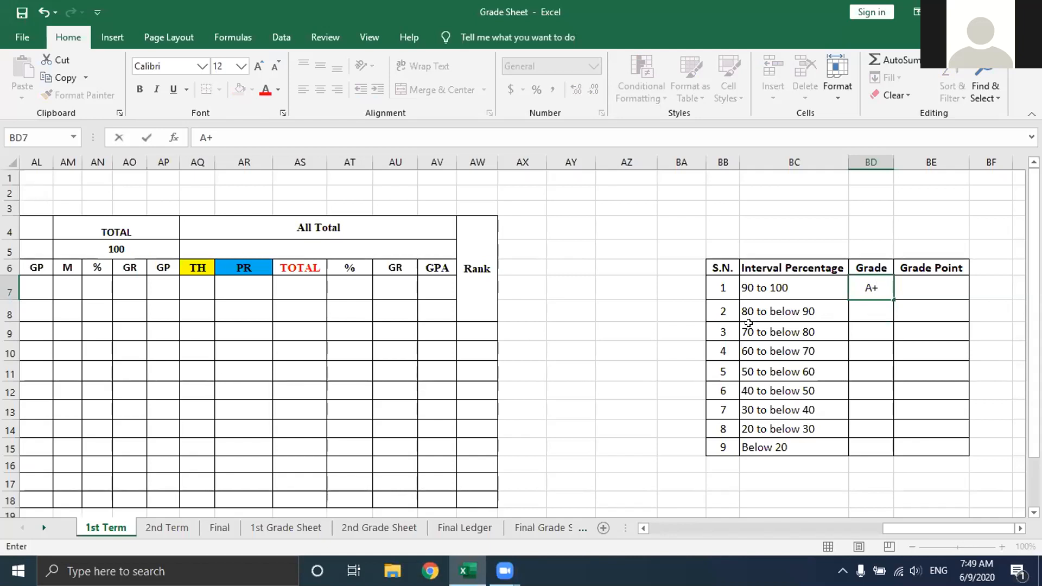
{"action": "key", "text": "Return"}
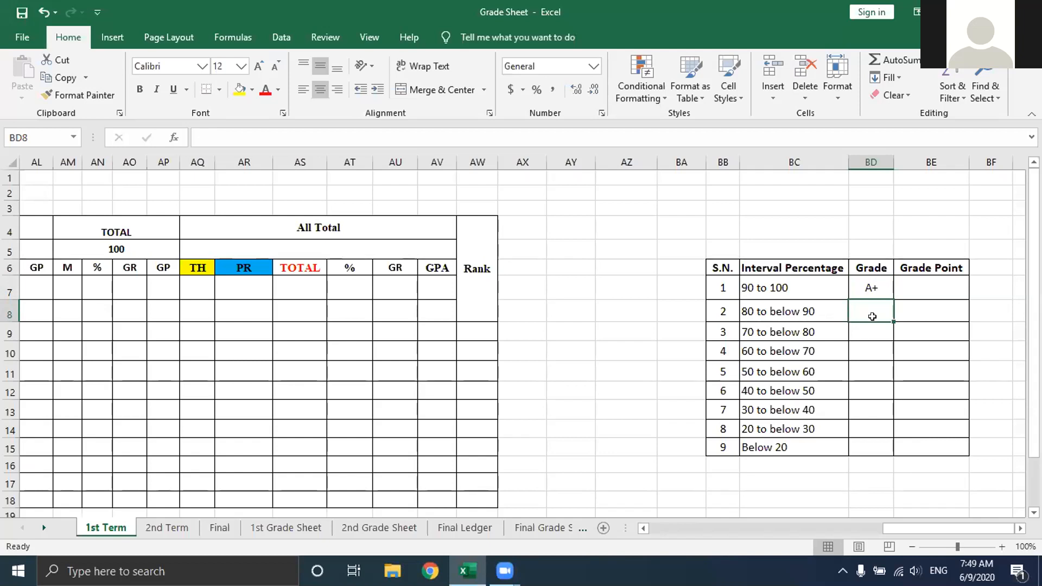
{"action": "type", "text": "A"}
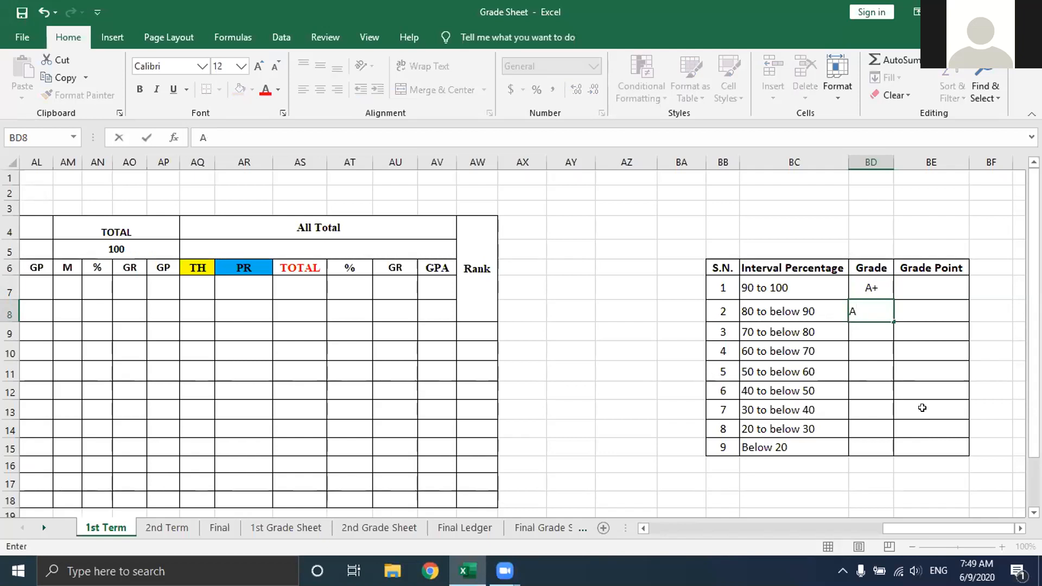
{"action": "key", "text": "Return"}
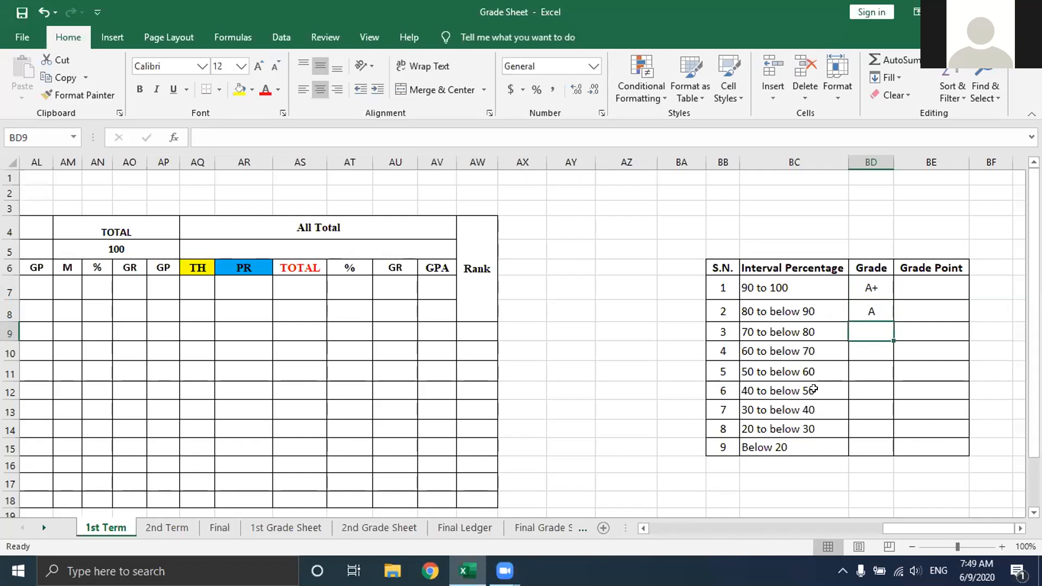
- Enter the grades B+ for 70 to below 80 in BD9 and B for 60 to below 70 in BD10
{"action": "type", "text": "B+"}
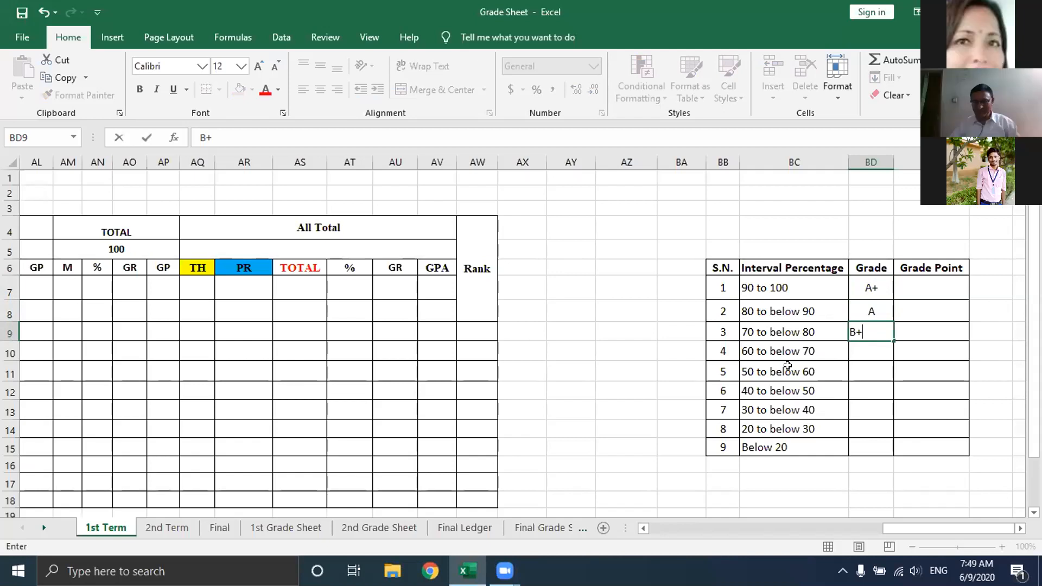
{"action": "key", "text": "Return"}
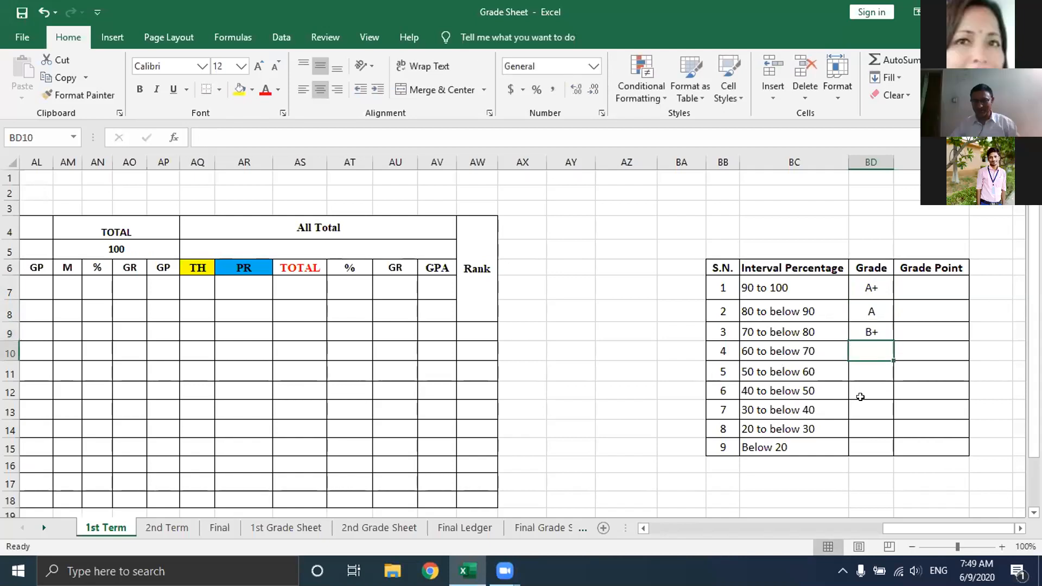
{"action": "type", "text": "B+"}
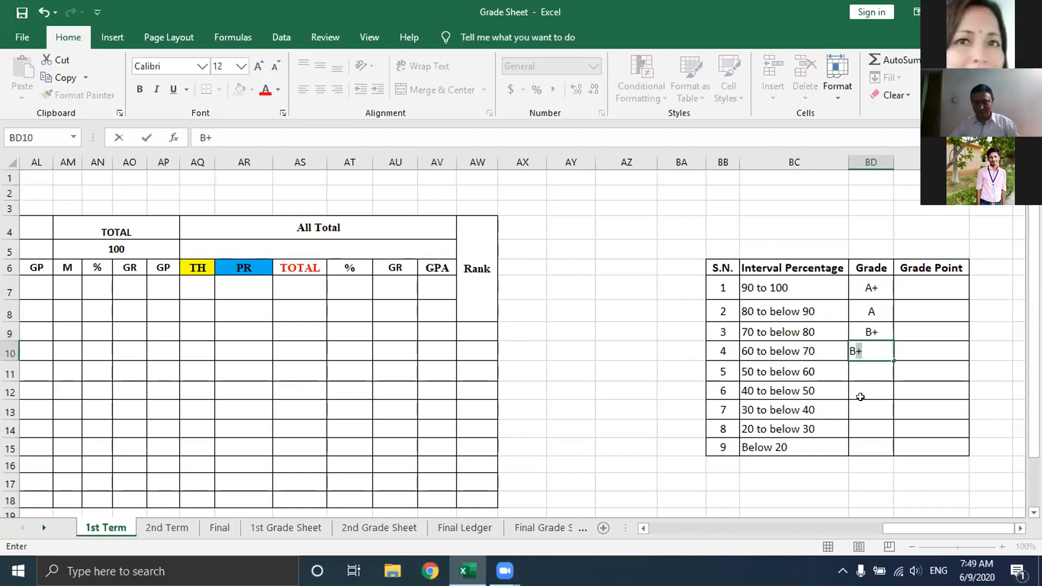
{"action": "key", "text": "BackSpace"}
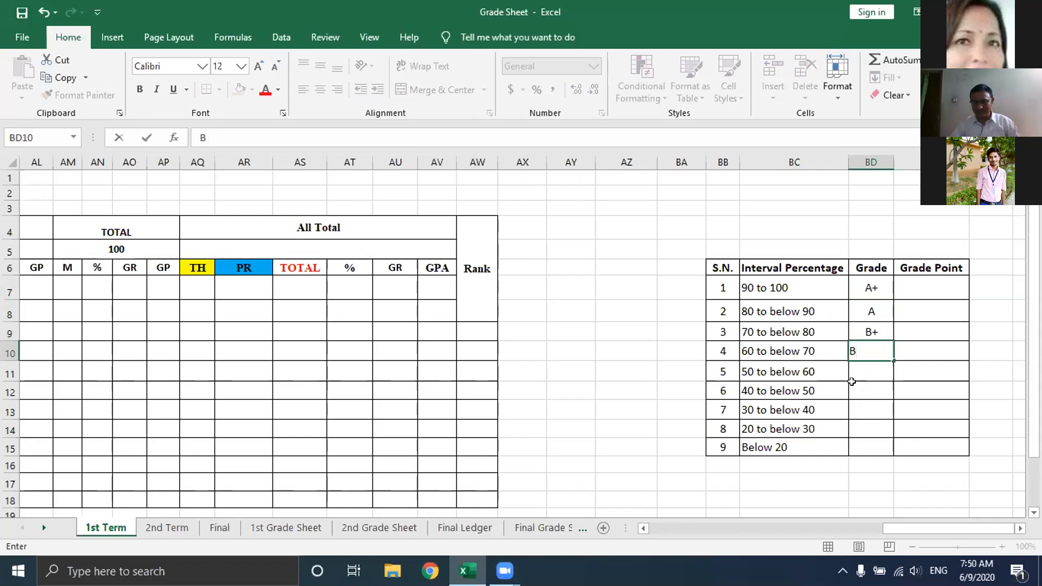
- Enter the grades C+ for 50 to below 60 in BD11 and C for 40 to below 50 in BD12
{"action": "left_click", "coordinate": [860, 371]}
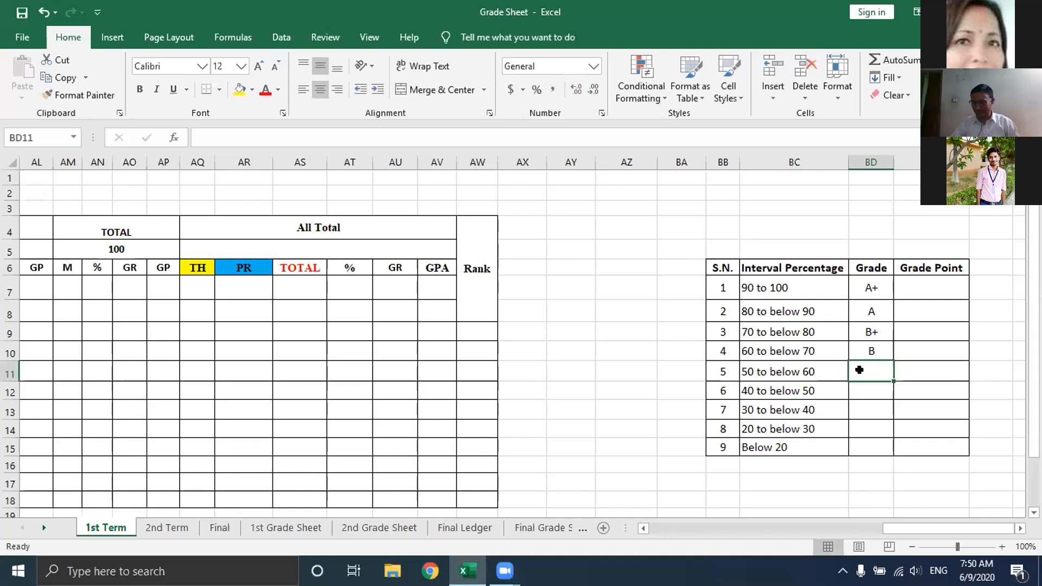
{"action": "type", "text": "C+"}
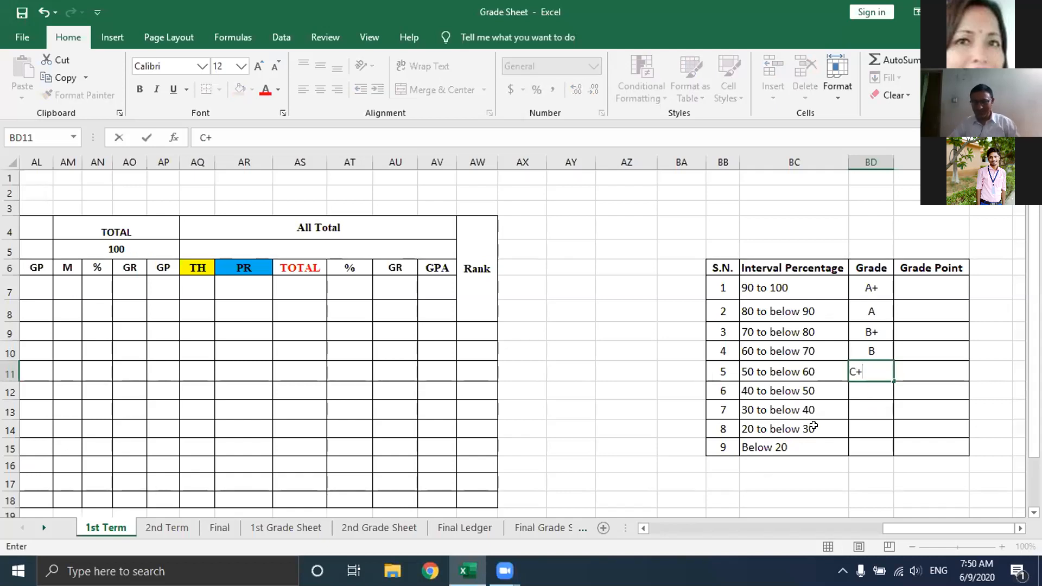
{"action": "key", "text": "Return"}
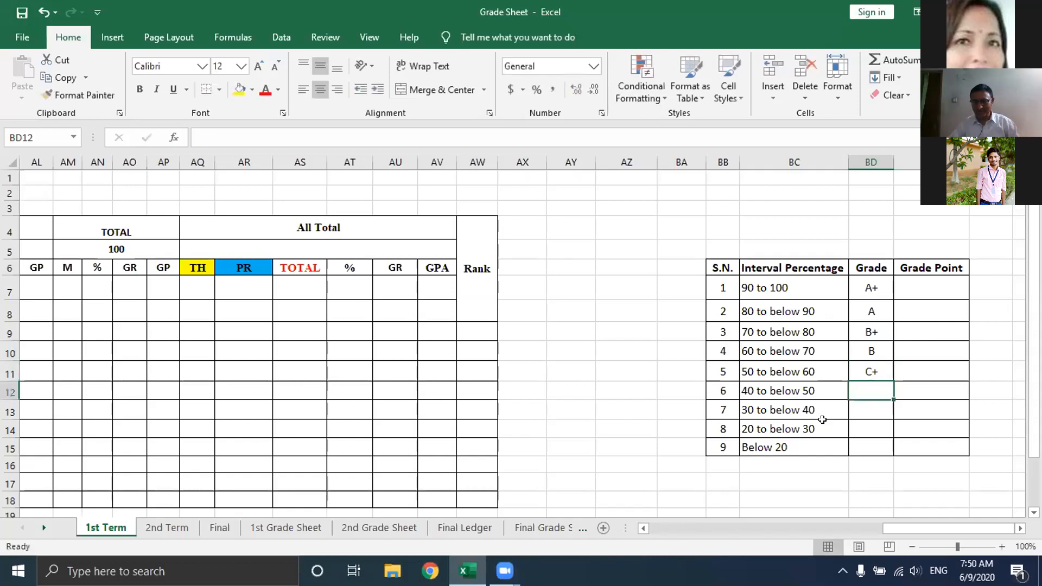
{"action": "type", "text": "C"}
{"action": "key", "text": "BackSpace"}
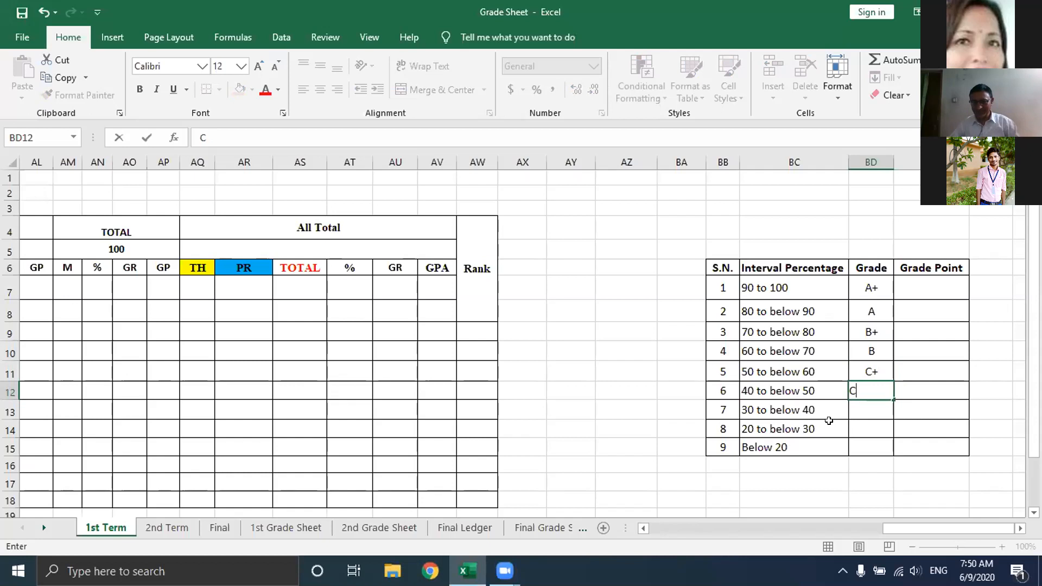
- Complete the Grade column with D+ for 30 to below 40, D for 20 to below 30 and E for below 20 in BD13:BD15
{"action": "left_click", "coordinate": [870, 412]}
{"action": "type", "text": "D+"}
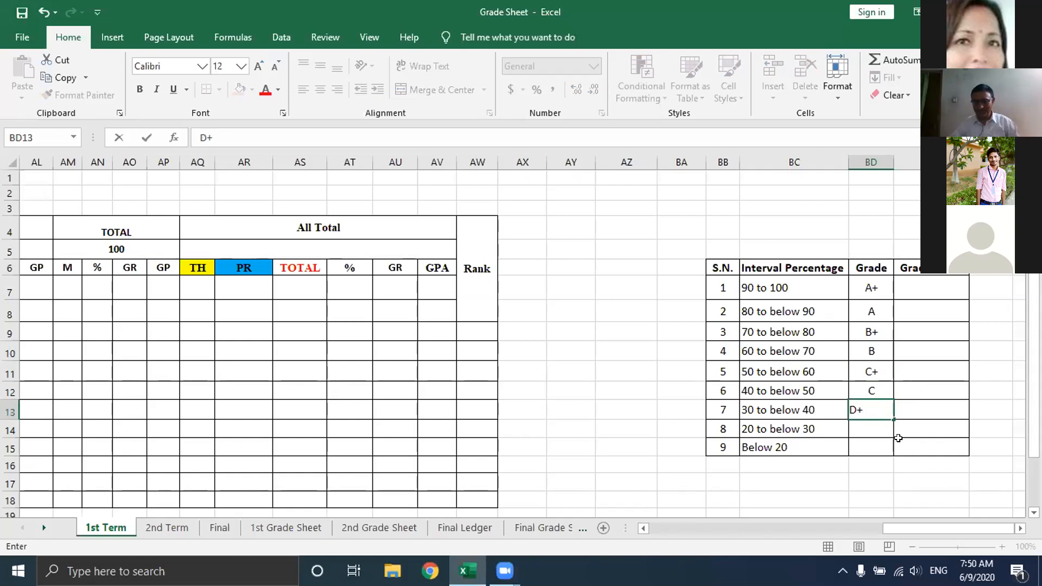
{"action": "key", "text": "Return"}
{"action": "type", "text": "D+"}
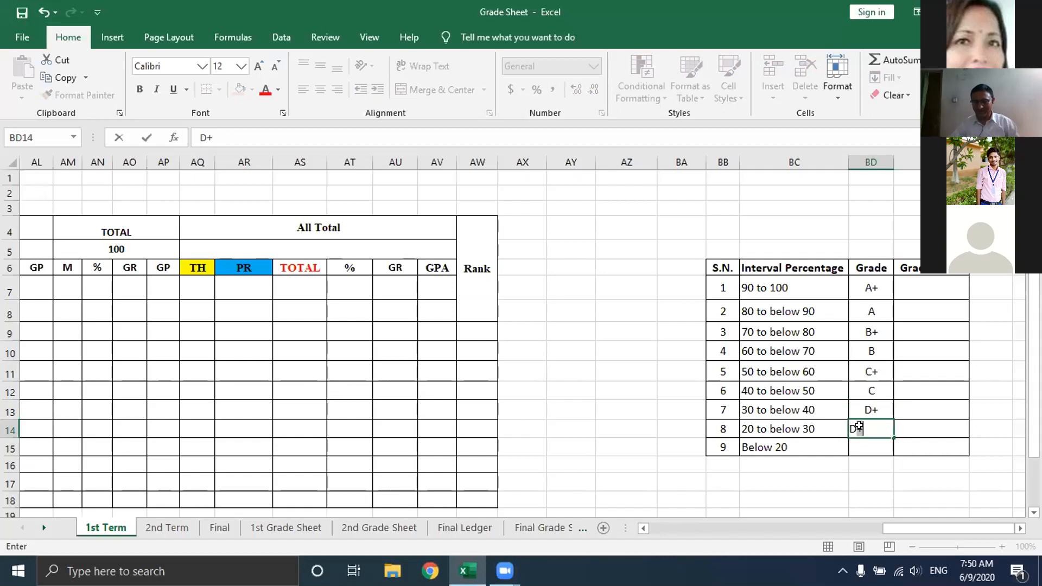
{"action": "key", "text": "BackSpace"}
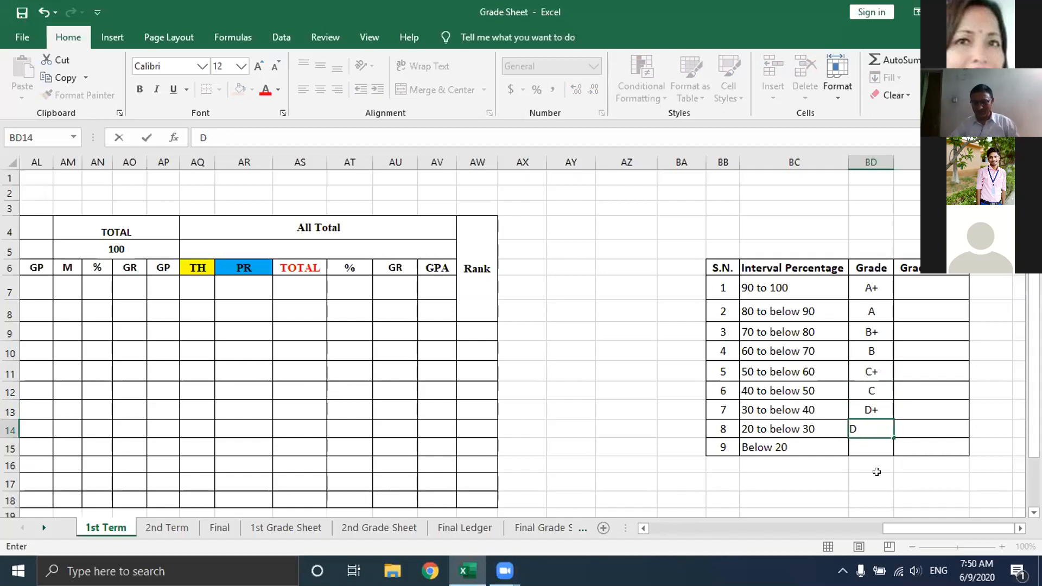
{"action": "key", "text": "Return"}
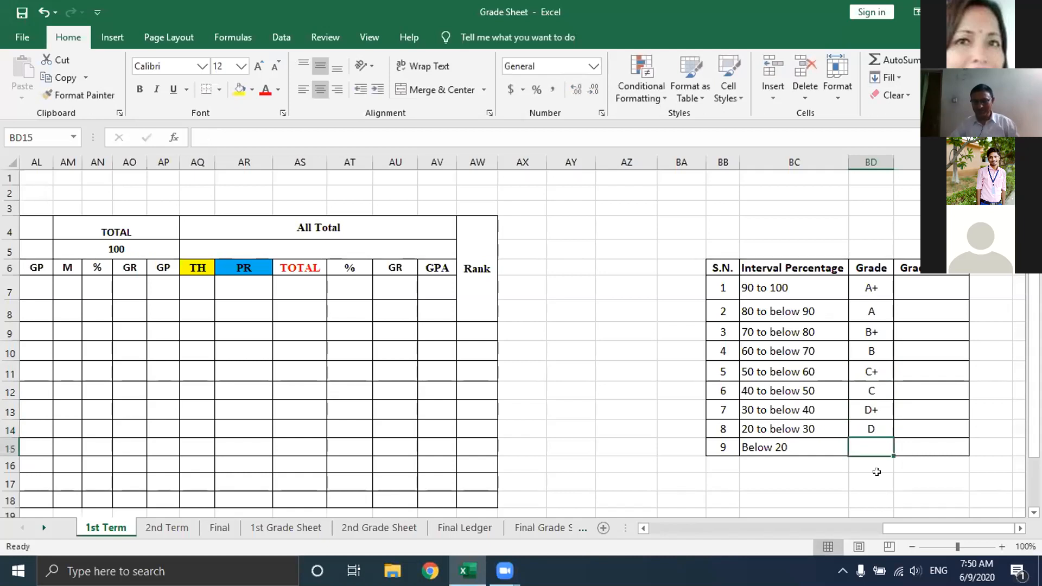
{"action": "type", "text": "E"}
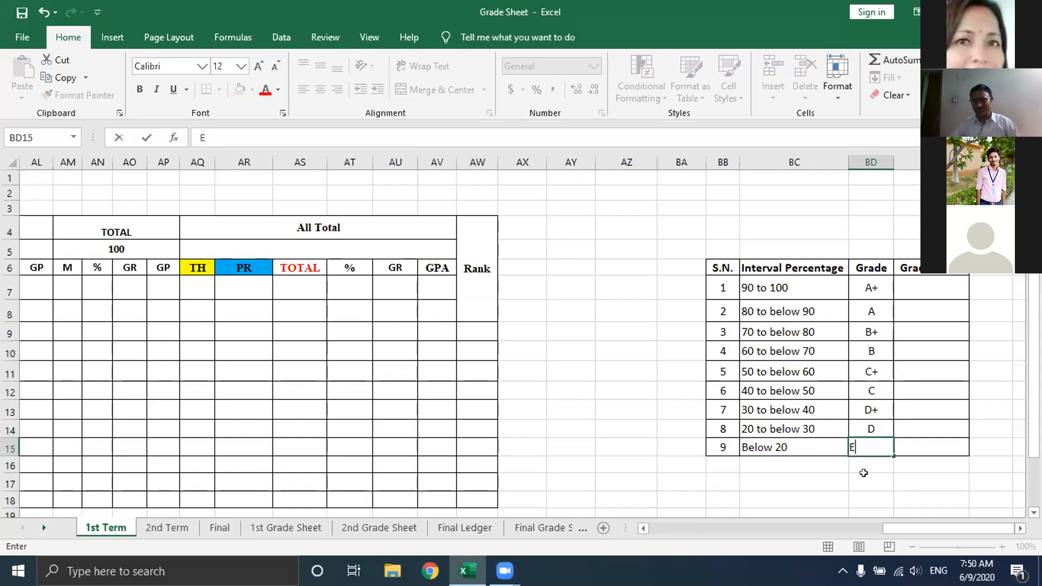
{"action": "left_click", "coordinate": [863, 474]}
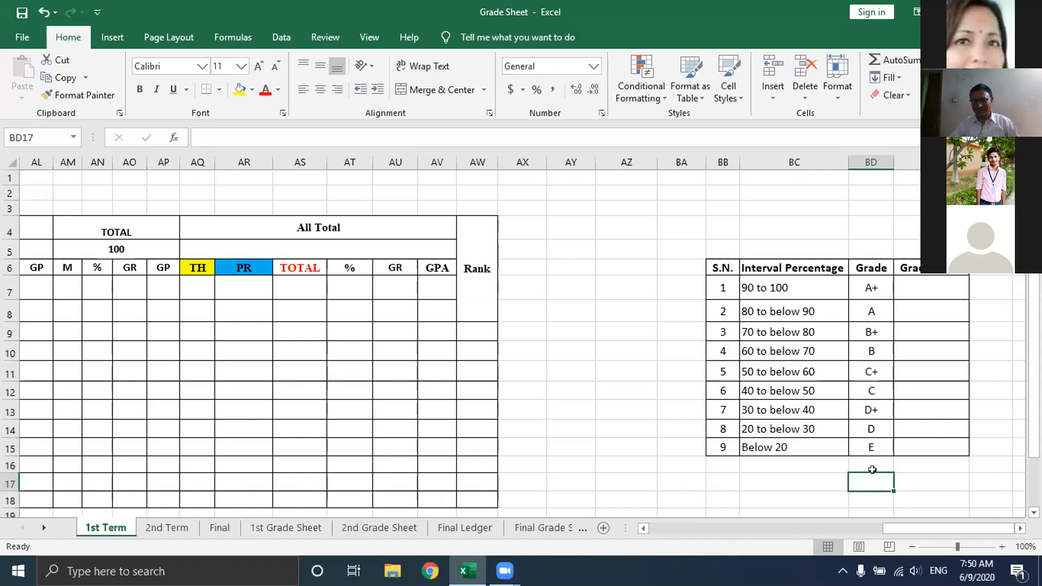
- Enter grade points 4 in BE7 and 3.6 in BE8, and fill the decreasing series down to BE15
{"action": "left_click", "coordinate": [925, 288]}
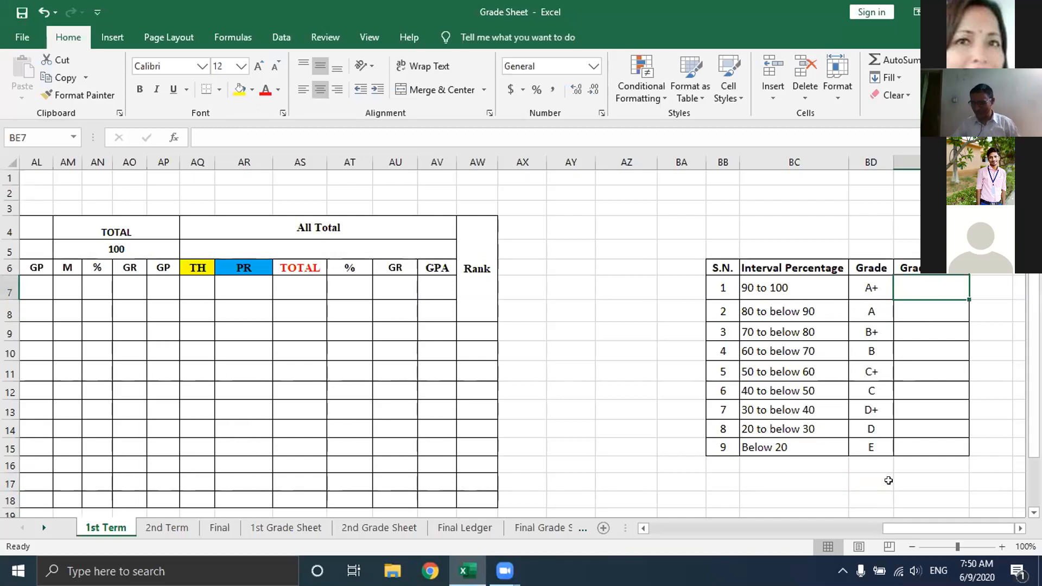
{"action": "type", "text": "4"}
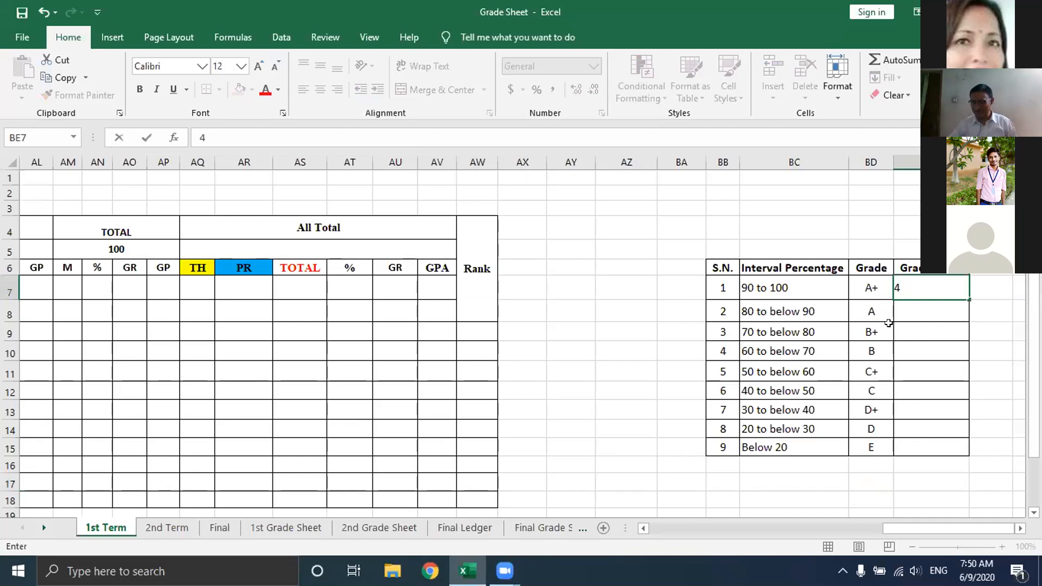
{"action": "key", "text": "Return"}
{"action": "type", "text": "3.6"}
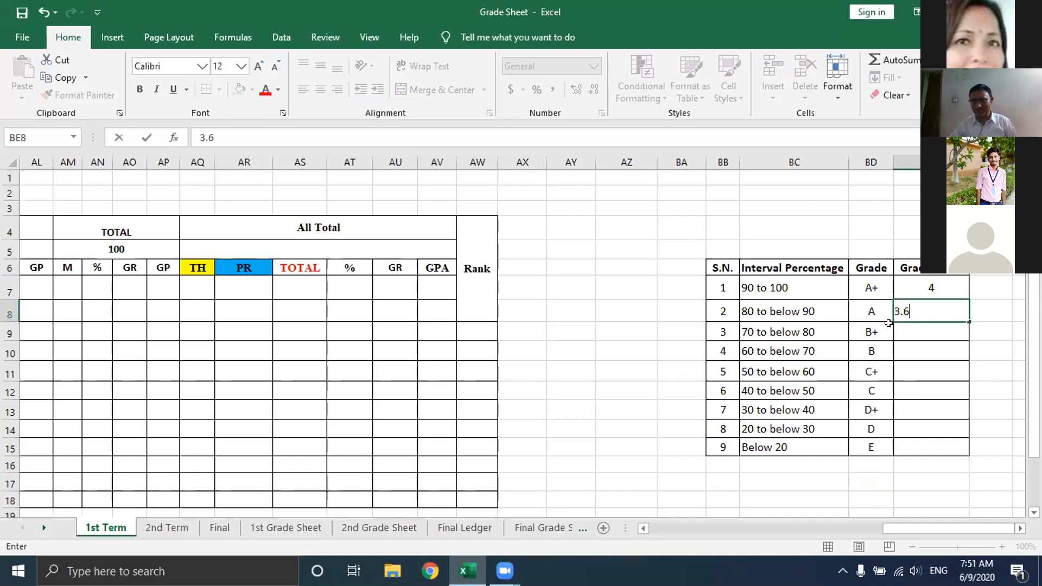
{"action": "key", "text": "Up"}
{"action": "key", "text": "shift+Down"}
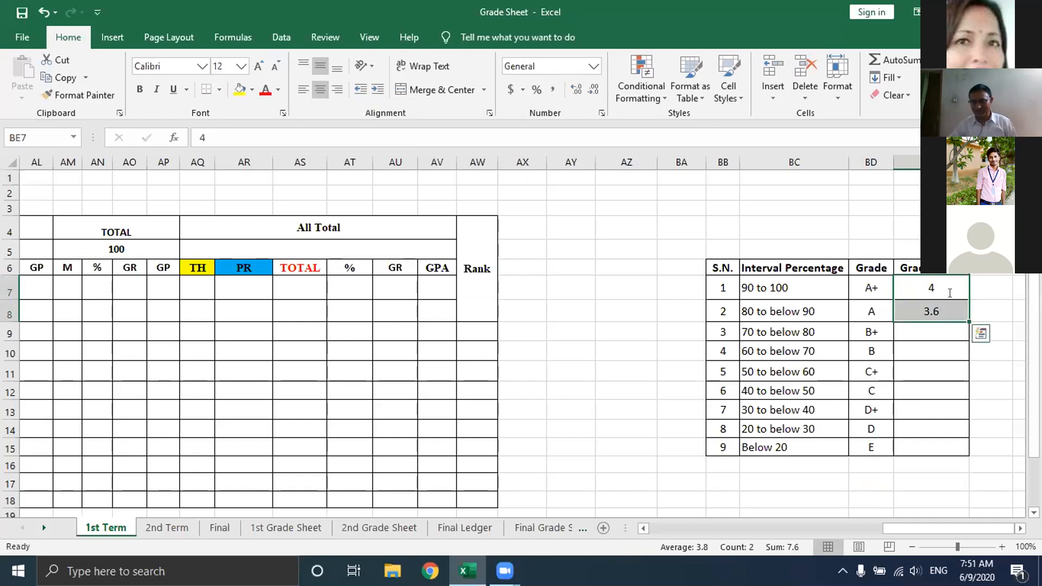
{"action": "left_click_drag", "start_coordinate": [969, 322], "coordinate": [966, 456]}
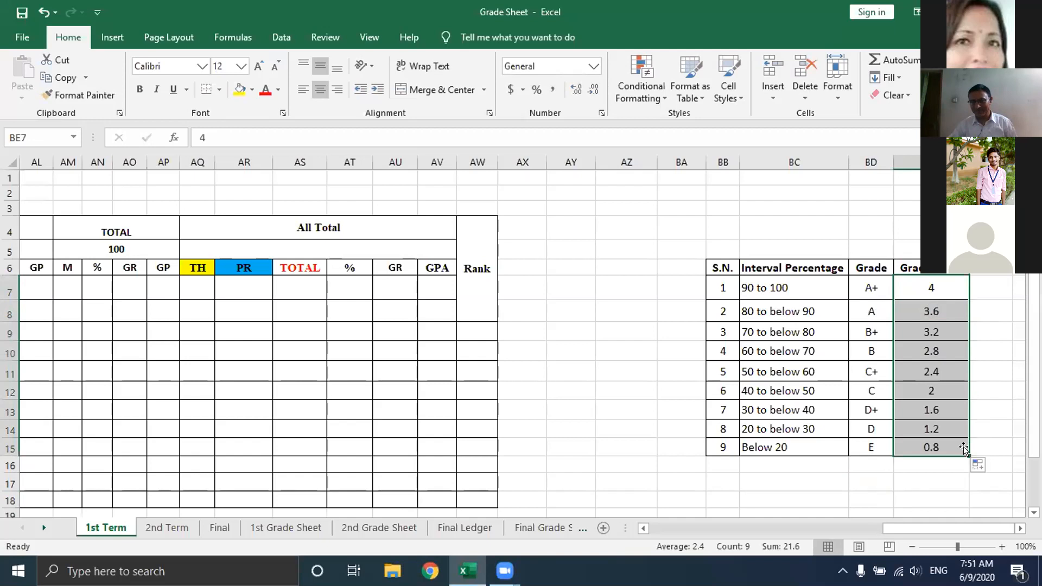
{"action": "left_click", "coordinate": [931, 482]}
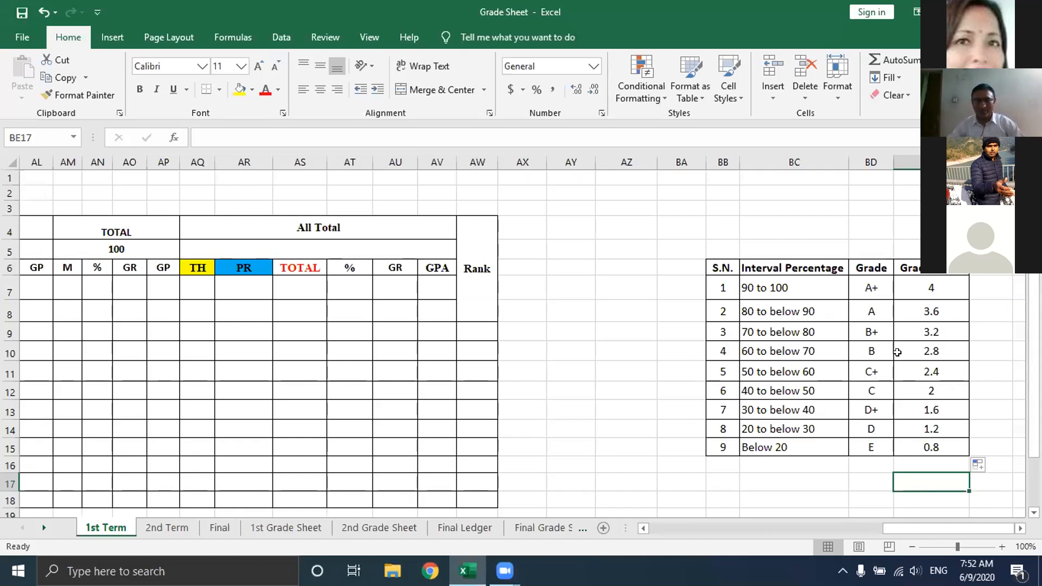
{"action": "left_click", "coordinate": [619, 434]}
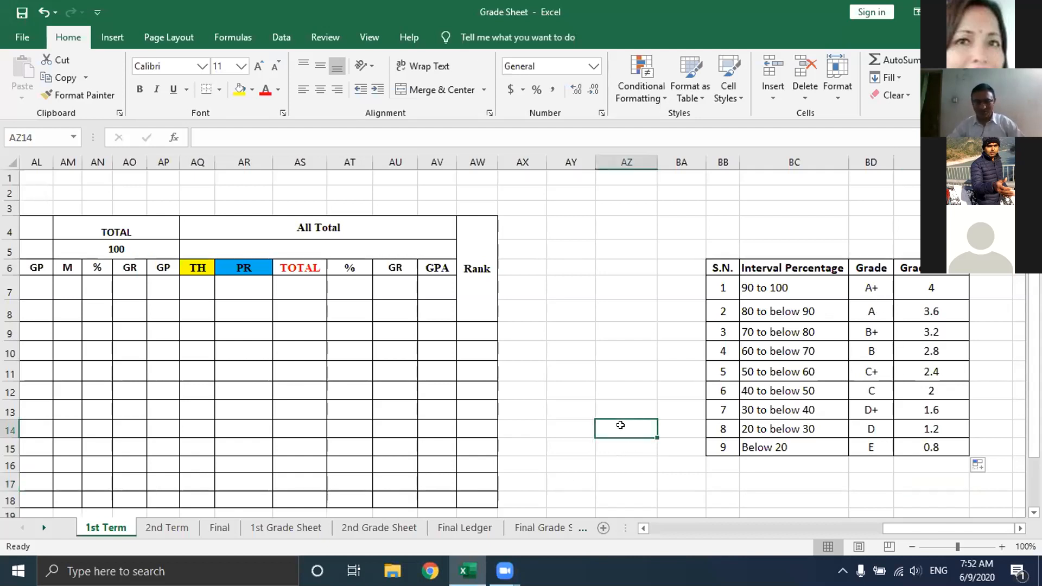
{"action": "left_click", "coordinate": [626, 370]}
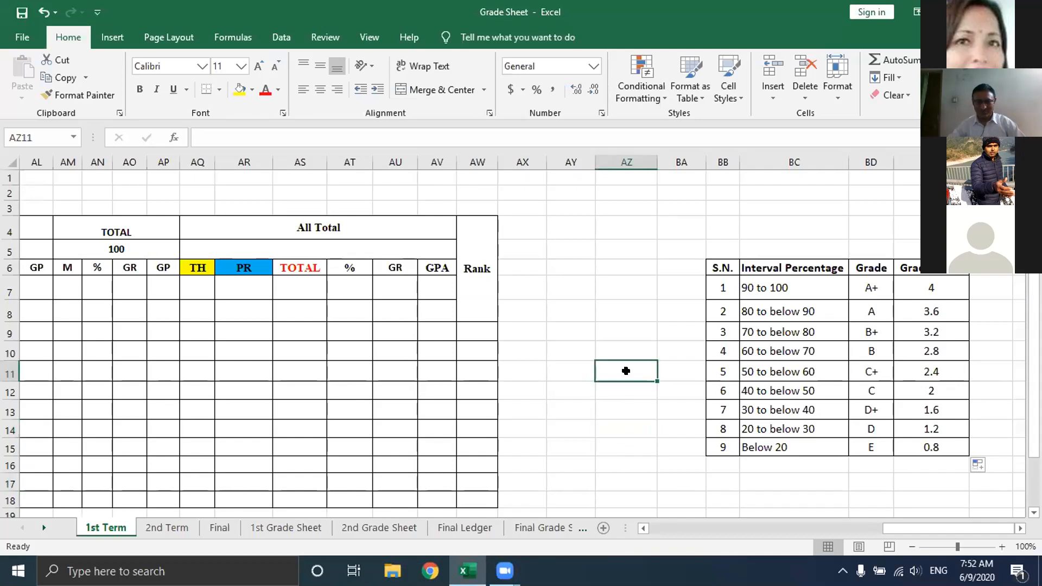
{"action": "left_click", "coordinate": [613, 251]}
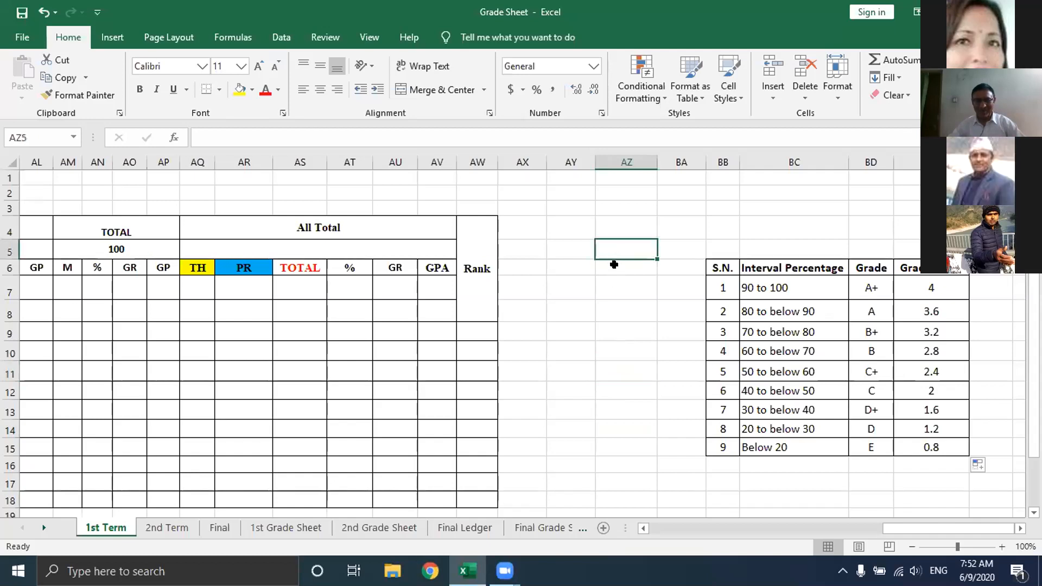
{"action": "left_click", "coordinate": [572, 284]}
{"action": "left_click", "coordinate": [615, 284]}
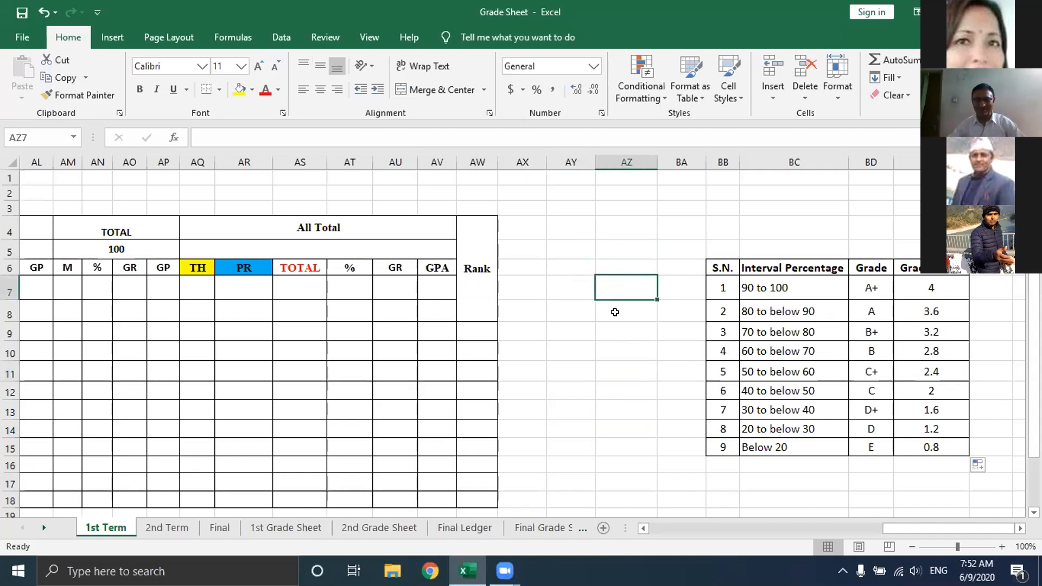
{"action": "left_click", "coordinate": [611, 309]}
{"action": "left_click", "coordinate": [568, 309]}
{"action": "left_click", "coordinate": [566, 327]}
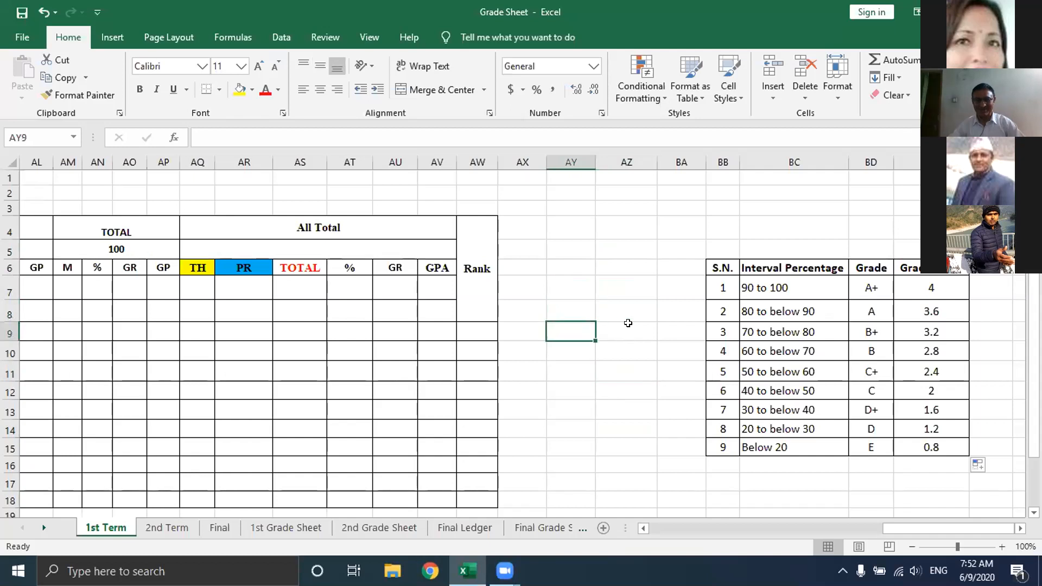
{"action": "left_click", "coordinate": [623, 328]}
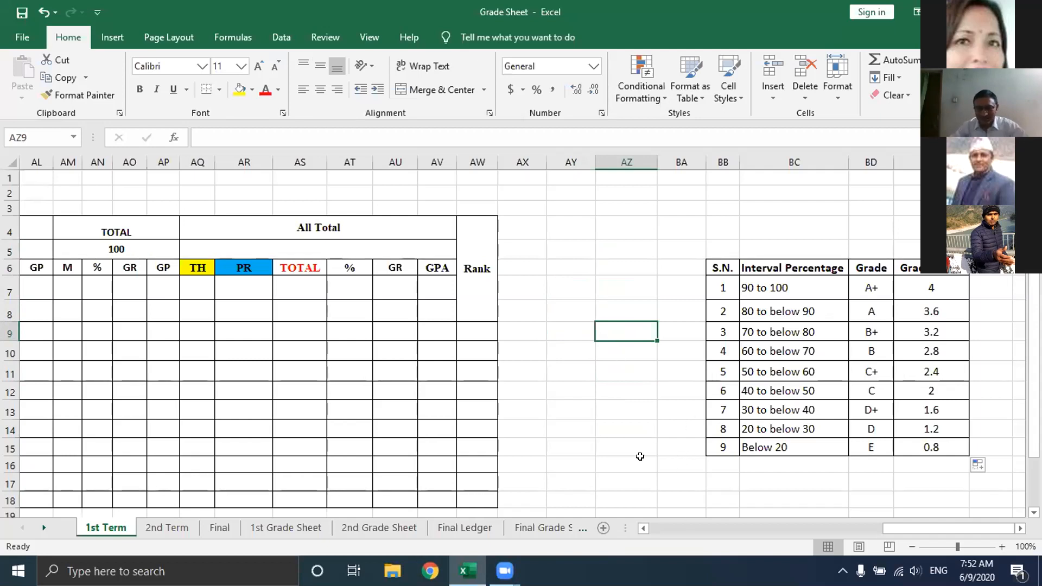
{"action": "left_click", "coordinate": [619, 389]}
{"action": "left_click", "coordinate": [558, 387]}
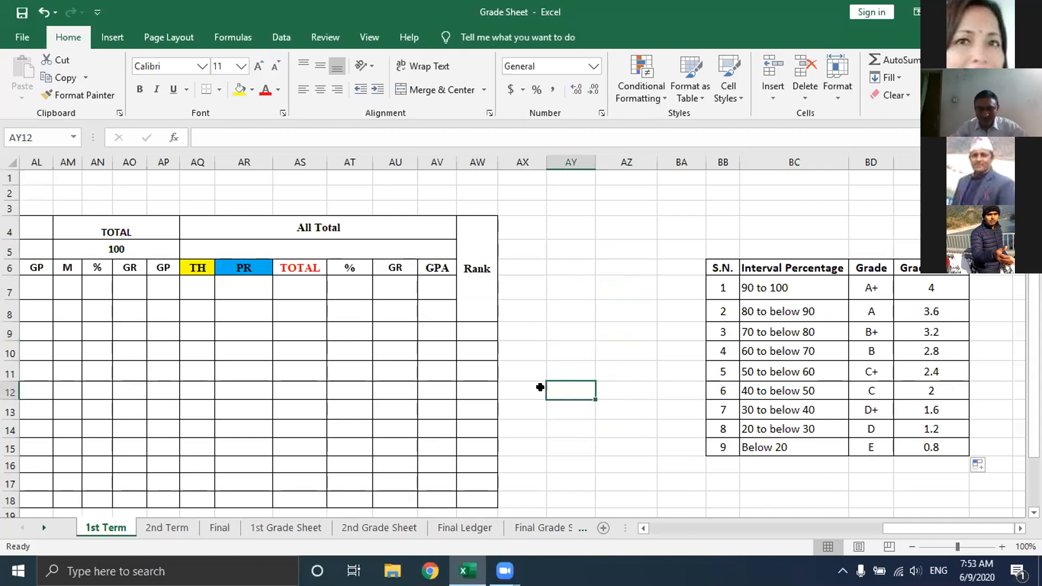
{"action": "left_click", "coordinate": [535, 388]}
{"action": "left_click", "coordinate": [588, 388]}
{"action": "left_click", "coordinate": [616, 386]}
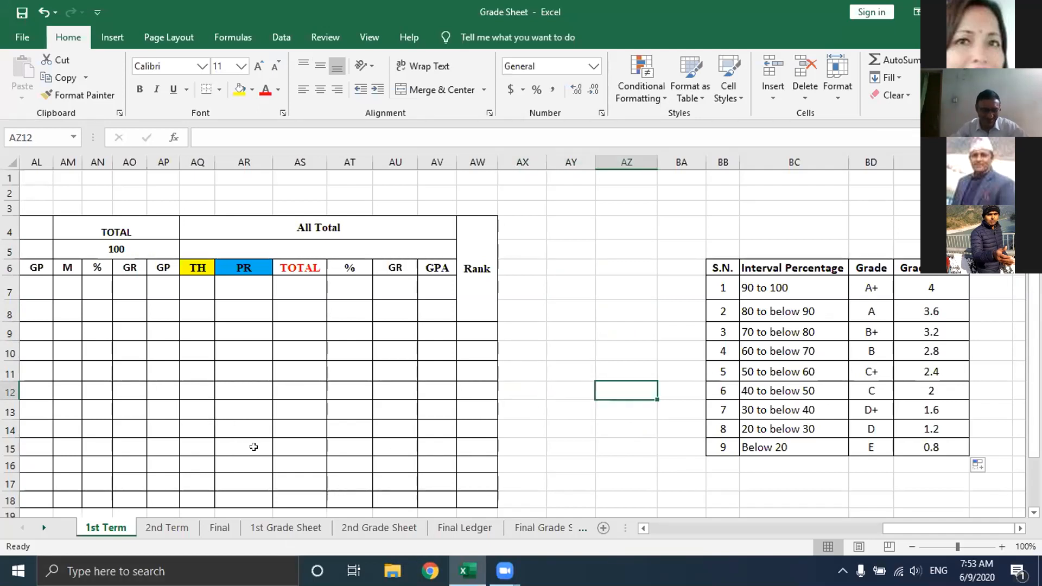
{"action": "left_click_drag", "start_coordinate": [907, 529], "coordinate": [636, 528]}
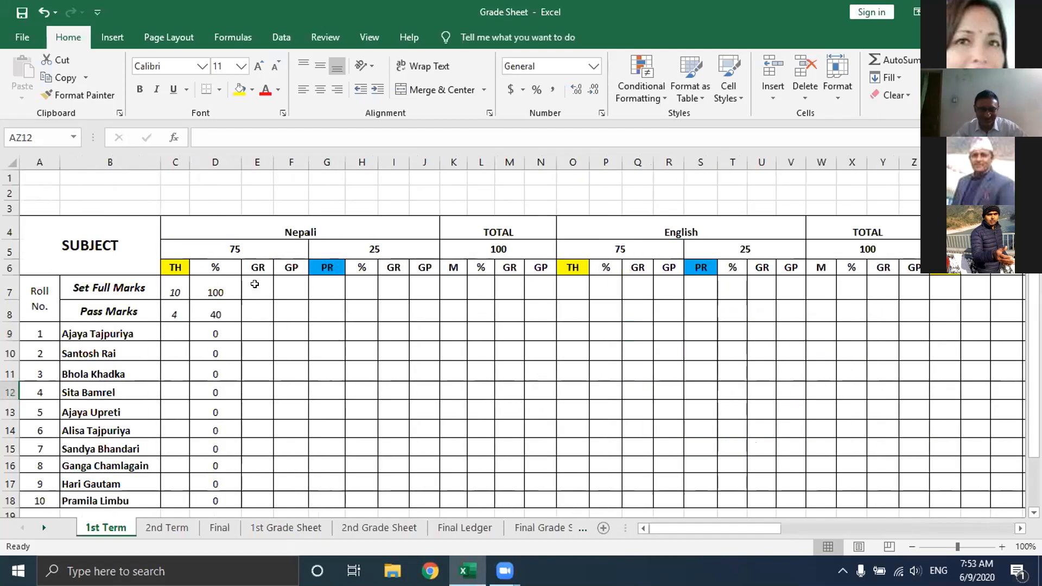
{"action": "left_click", "coordinate": [315, 285]}
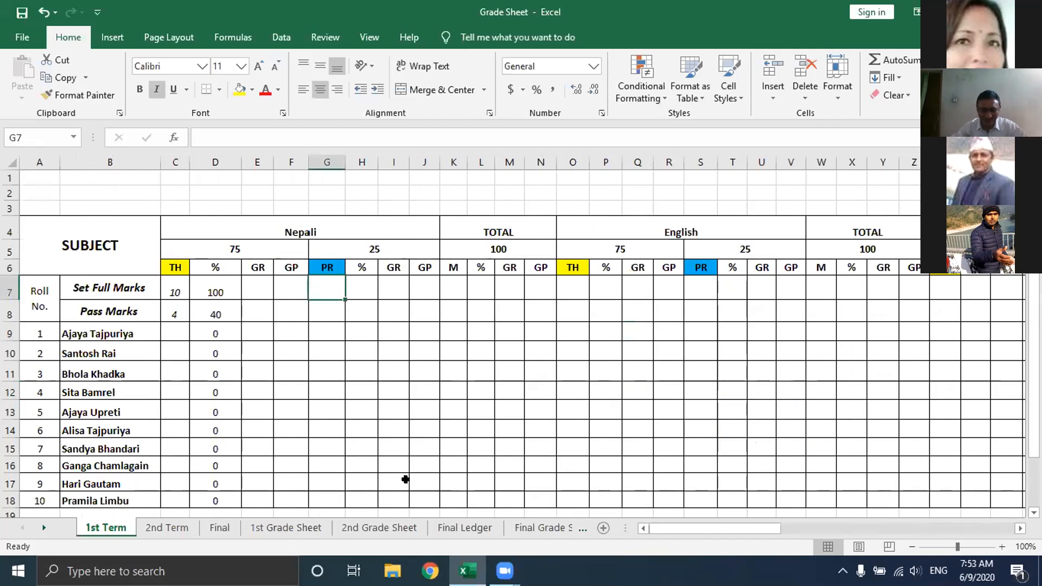
{"action": "left_click_drag", "start_coordinate": [680, 528], "coordinate": [921, 331]}
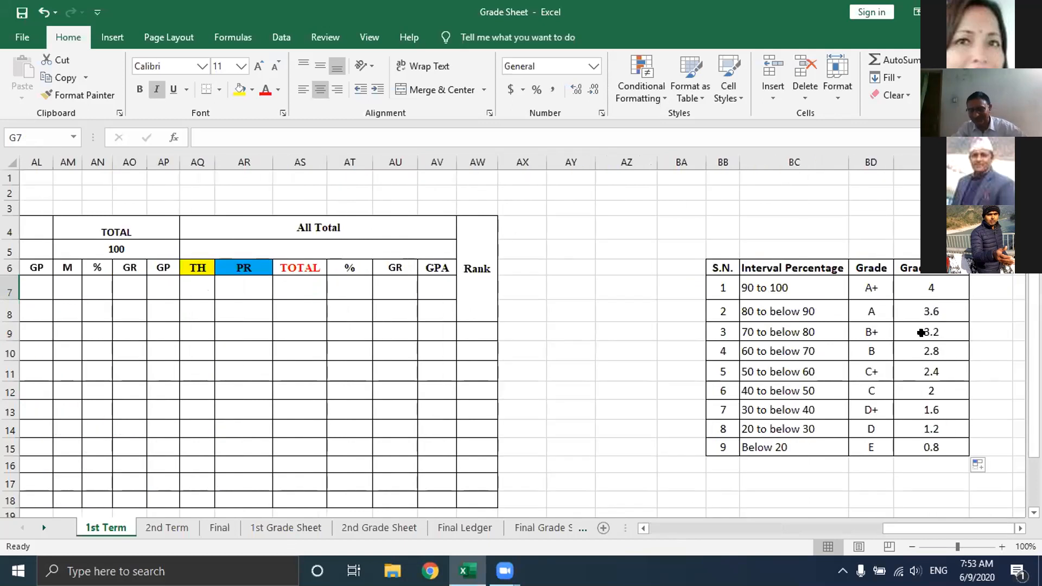
{"action": "left_click", "coordinate": [901, 295]}
{"action": "left_click", "coordinate": [899, 311]}
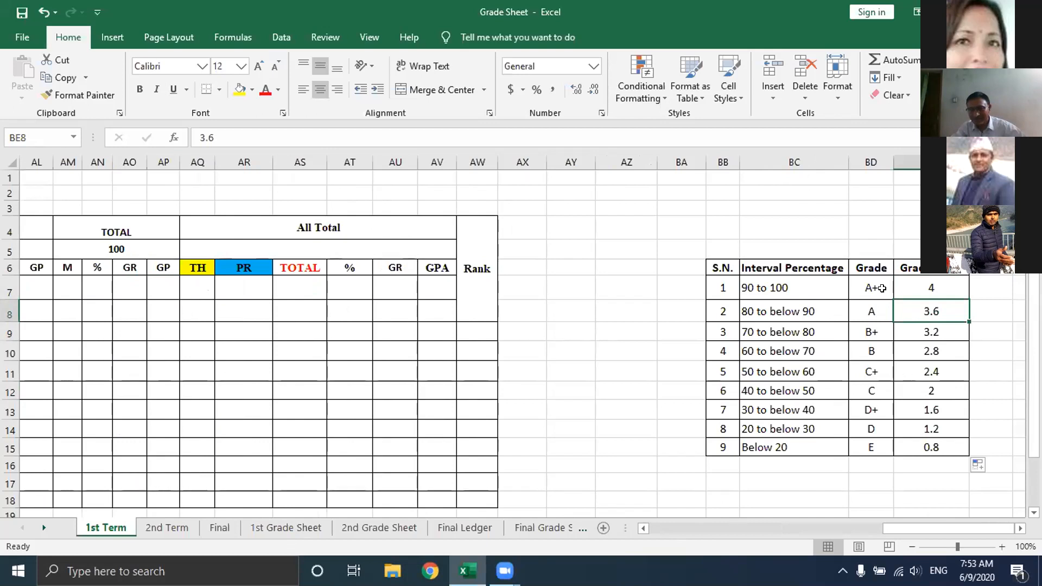
{"action": "left_click", "coordinate": [910, 408]}
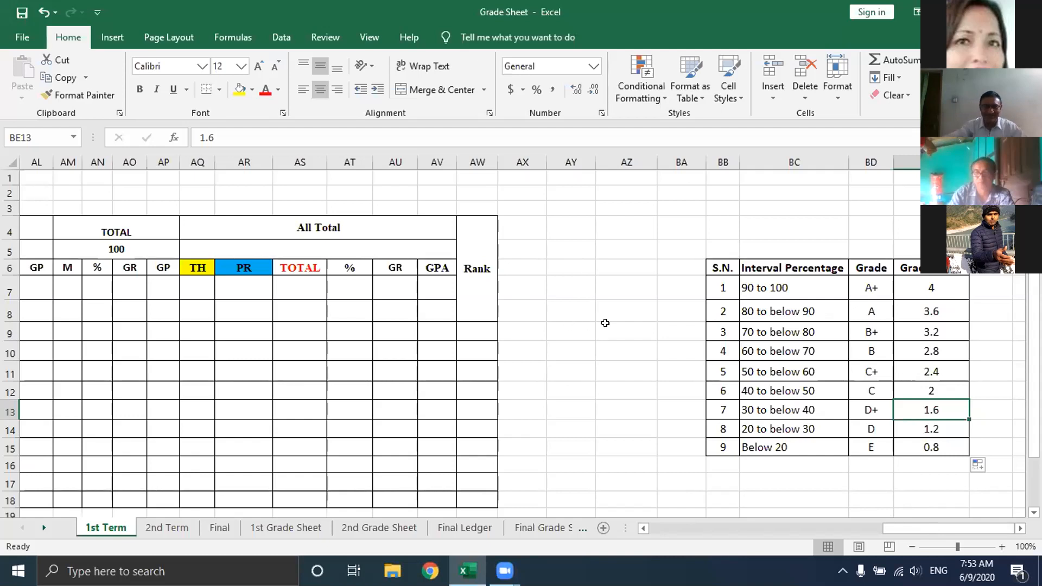
- Enter 1 in B26 and 2 in B27, in the blank area below the ledger
{"action": "scroll", "coordinate": [606, 323], "scroll_direction": "down", "scroll_amount": 6}
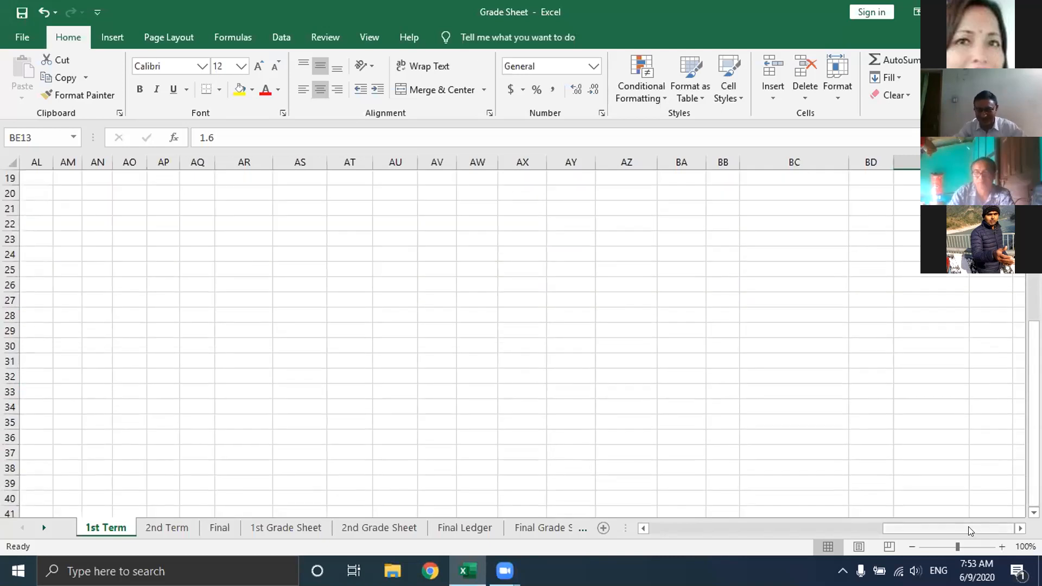
{"action": "left_click_drag", "start_coordinate": [968, 527], "coordinate": [735, 527]}
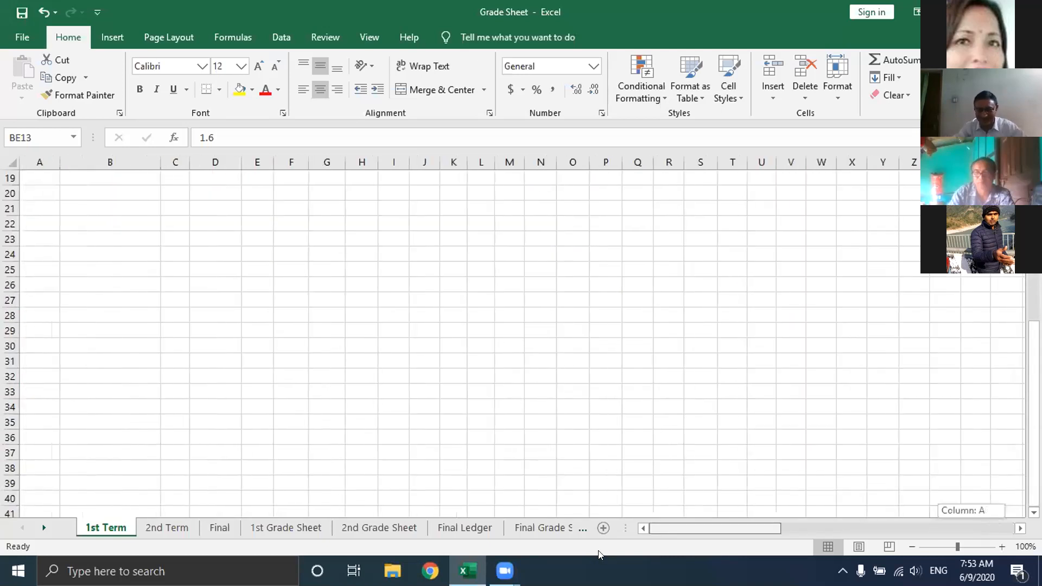
{"action": "left_click", "coordinate": [130, 287]}
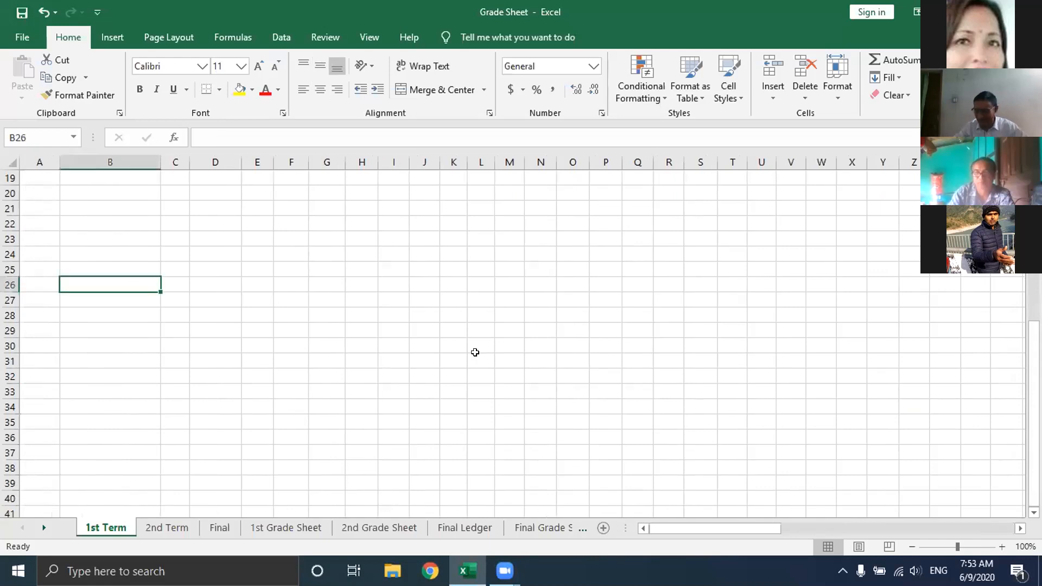
{"action": "type", "text": "1"}
{"action": "key", "text": "Return"}
{"action": "type", "text": "2"}
{"action": "left_click", "coordinate": [216, 346]}
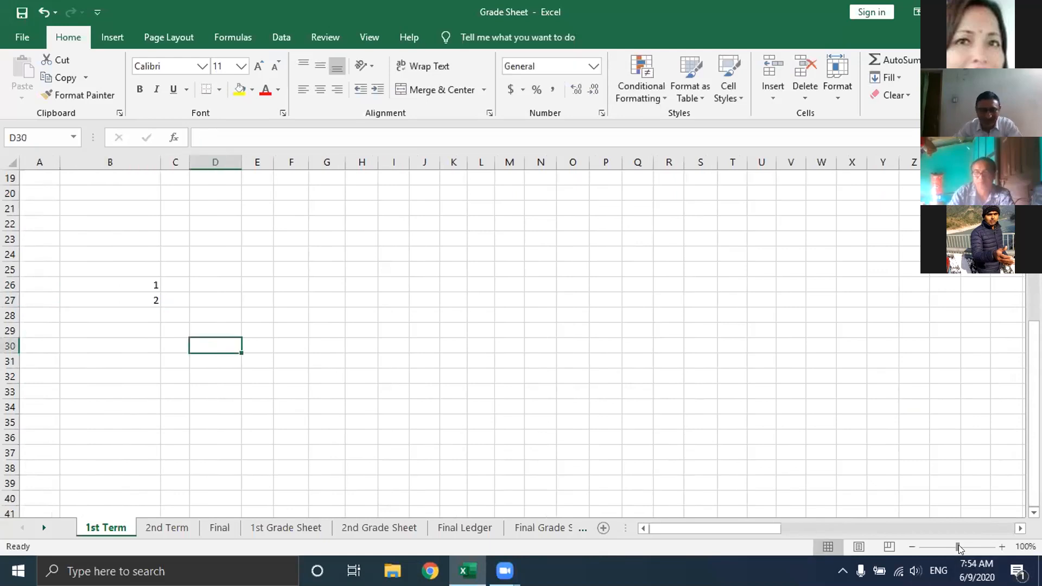
- Extend the 1, 2 number series from B26:B27 down to B35
{"action": "left_click_drag", "start_coordinate": [959, 548], "coordinate": [963, 547]}
{"action": "left_click_drag", "start_coordinate": [711, 529], "coordinate": [591, 530]}
{"action": "scroll", "coordinate": [268, 399], "scroll_direction": "down", "scroll_amount": 2}
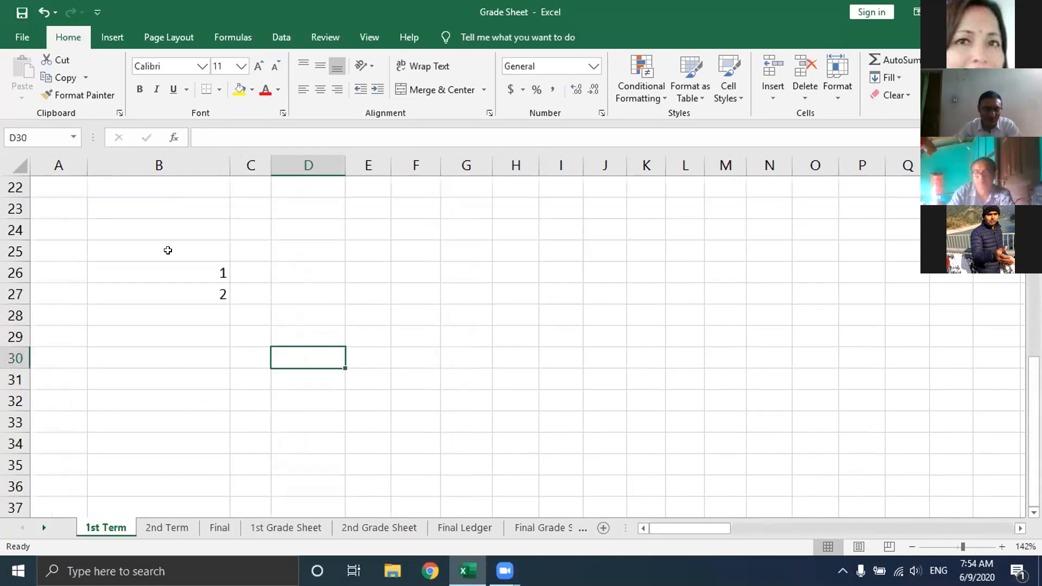
{"action": "left_click_drag", "start_coordinate": [202, 264], "coordinate": [201, 286]}
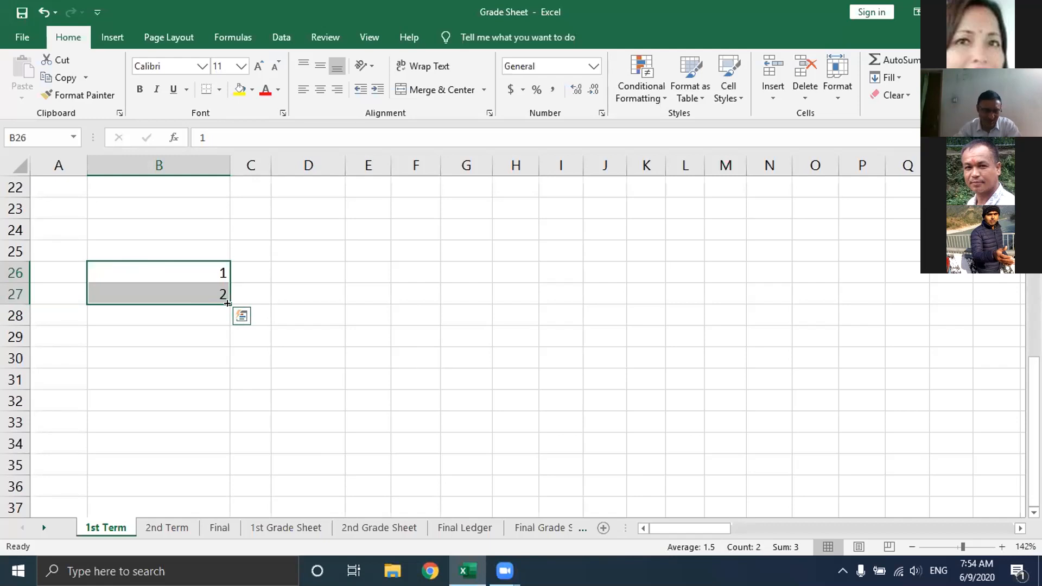
{"action": "left_click_drag", "start_coordinate": [228, 302], "coordinate": [219, 476]}
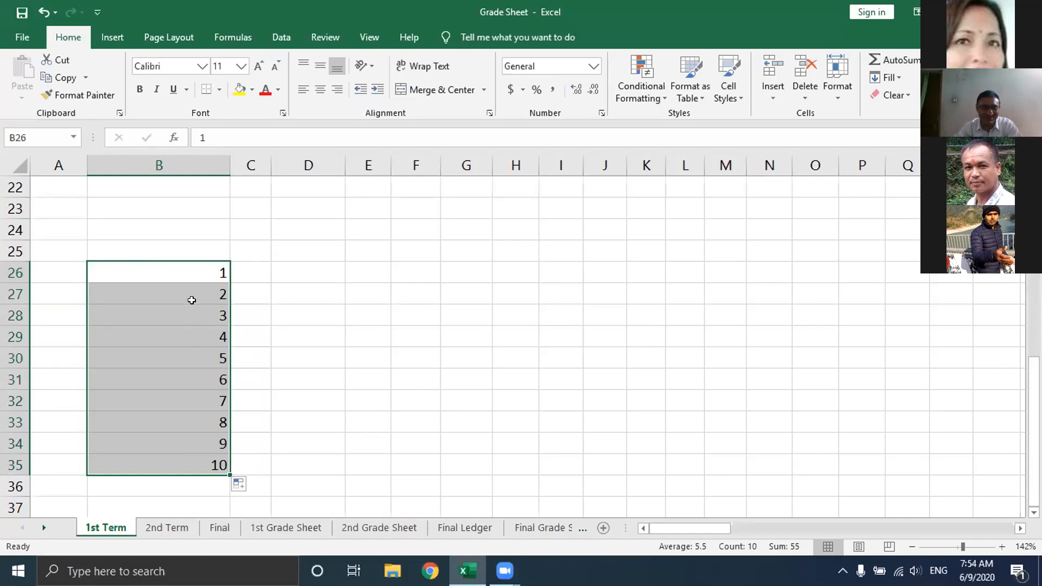
{"action": "left_click", "coordinate": [300, 300]}
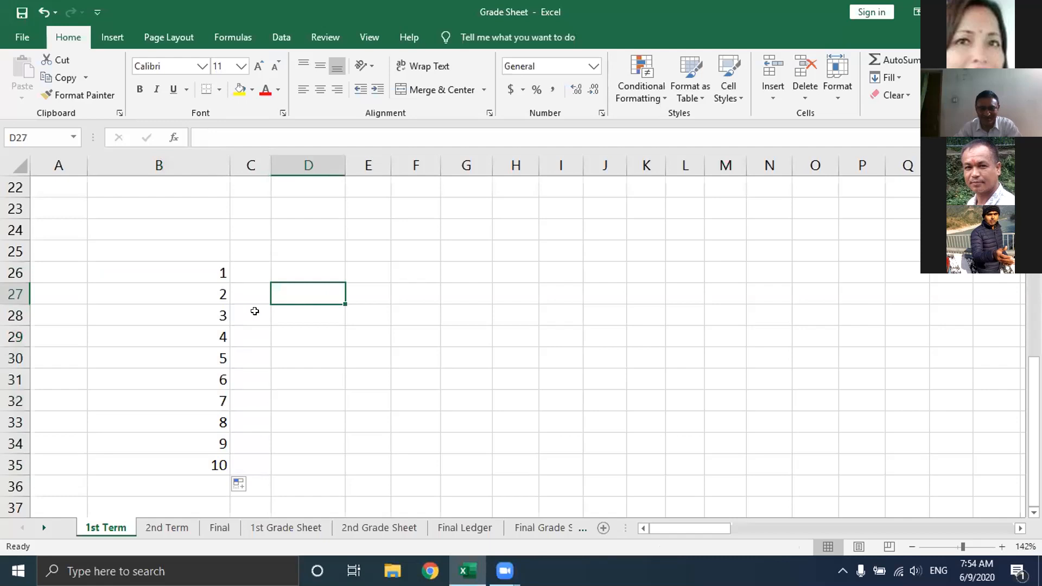
{"action": "left_click", "coordinate": [202, 267]}
{"action": "key", "text": "Down"}
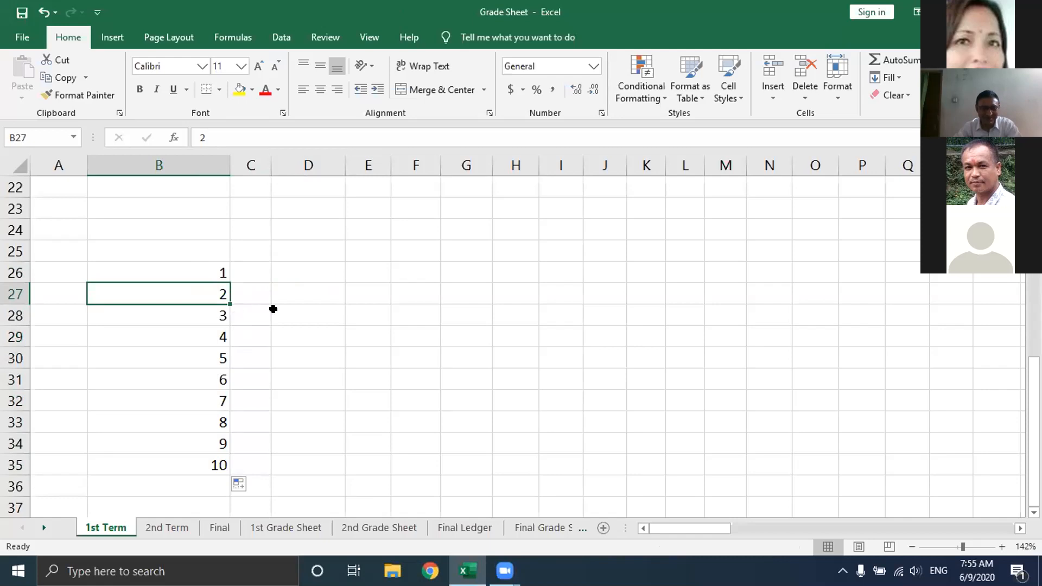
- Enter 4 in D26 and 3.6 in D27, and fill the decreasing series down to D35
{"action": "left_click", "coordinate": [320, 272]}
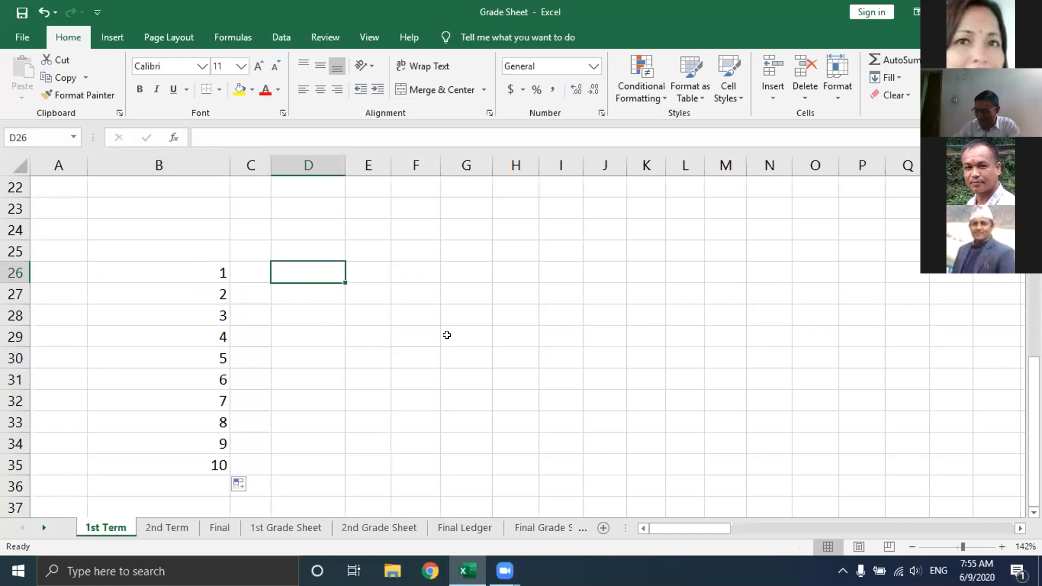
{"action": "type", "text": "4"}
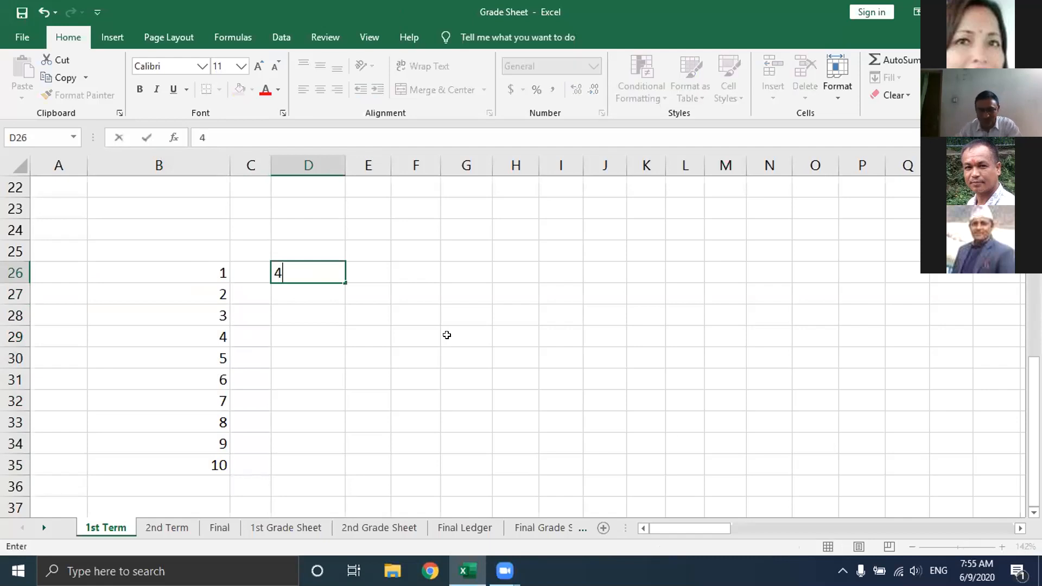
{"action": "key", "text": "Return"}
{"action": "type", "text": "3.6"}
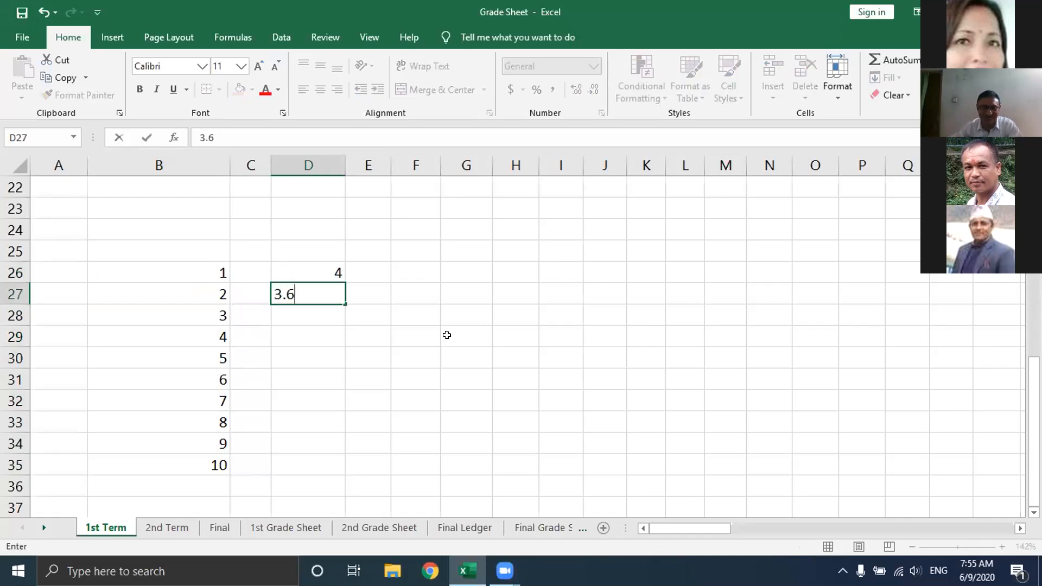
{"action": "left_click", "coordinate": [324, 311]}
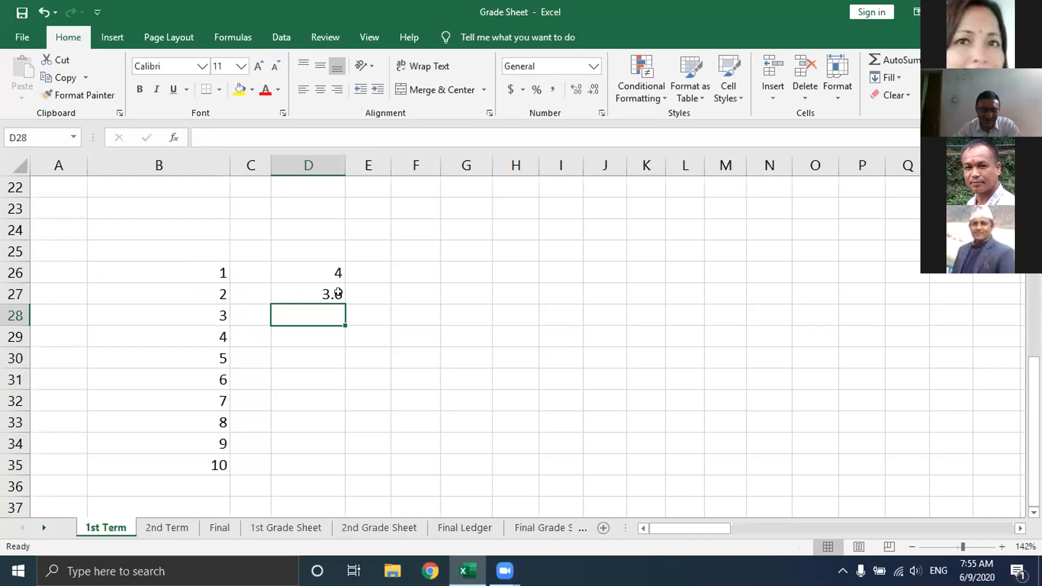
{"action": "left_click_drag", "start_coordinate": [322, 272], "coordinate": [337, 472]}
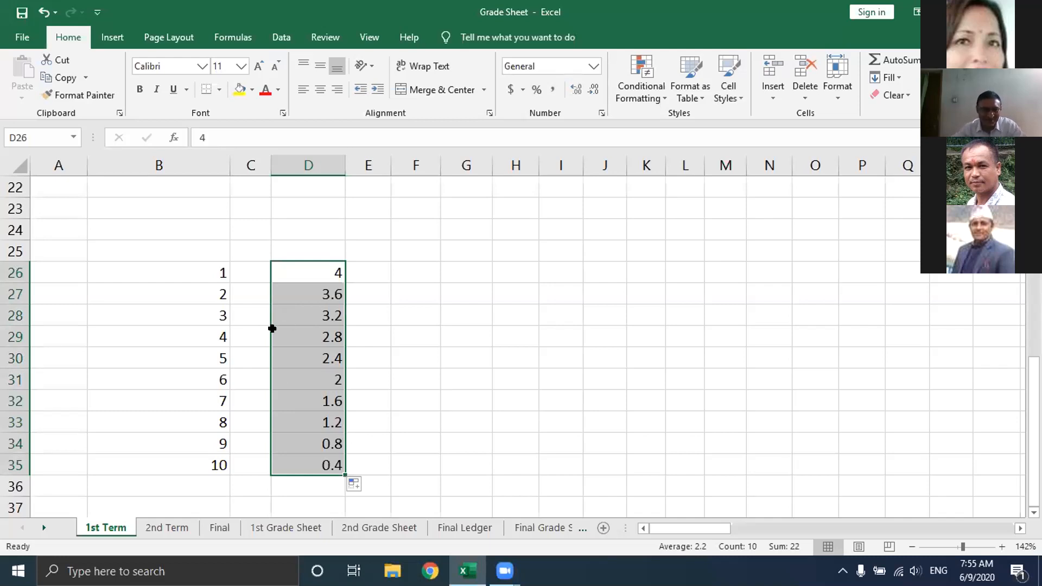
- Clear the contents of both practice series in B26:D35
{"action": "left_click_drag", "start_coordinate": [201, 268], "coordinate": [313, 466]}
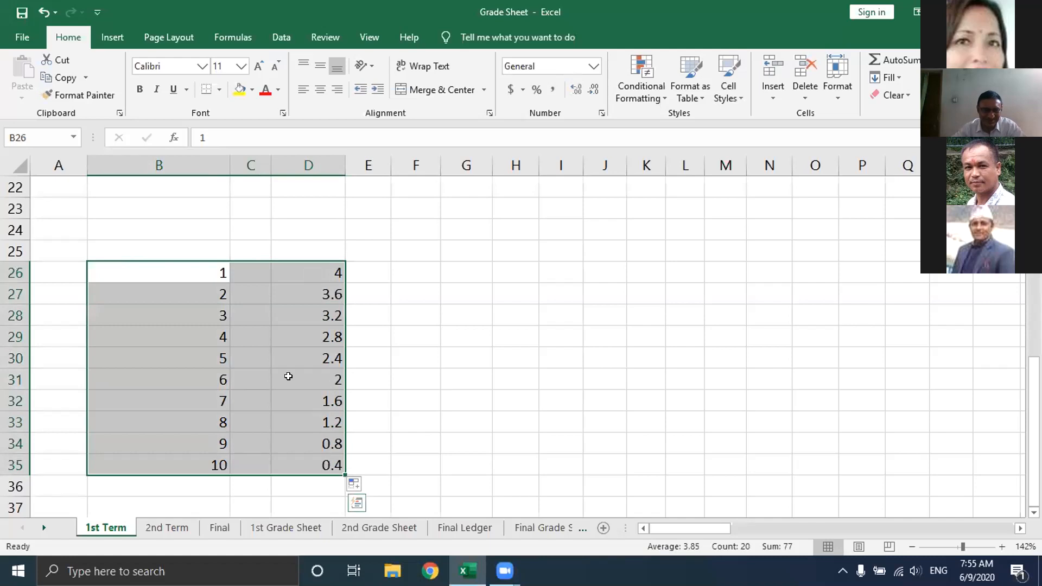
{"action": "right_click", "coordinate": [289, 376]}
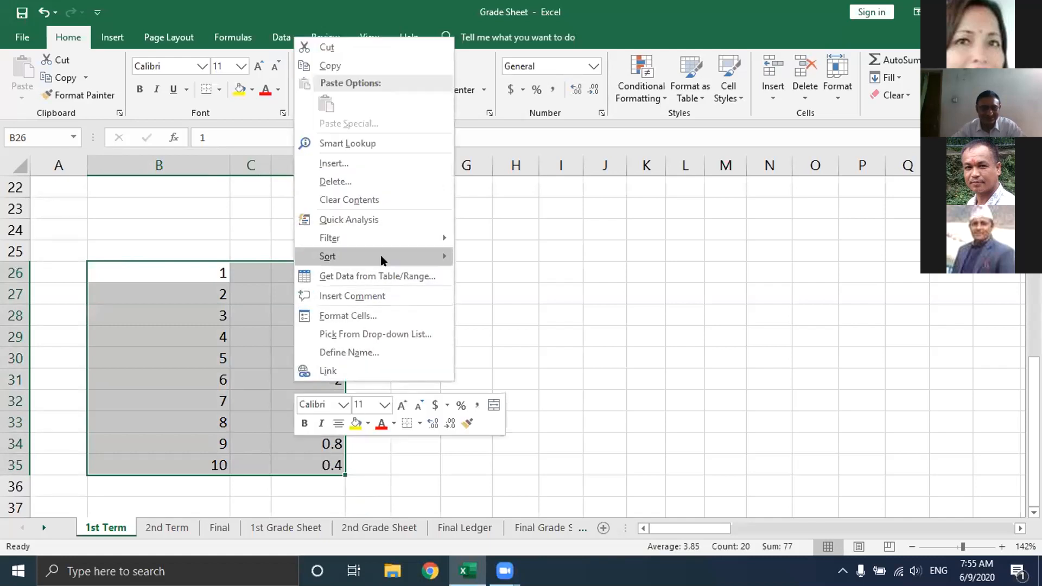
{"action": "left_click", "coordinate": [389, 199]}
{"action": "left_click", "coordinate": [523, 419]}
- Fill the rounded percentage formula from D8 down to D18, and check the formulas in C8, D8 and D9
{"action": "scroll", "coordinate": [503, 403], "scroll_direction": "up", "scroll_amount": 6}
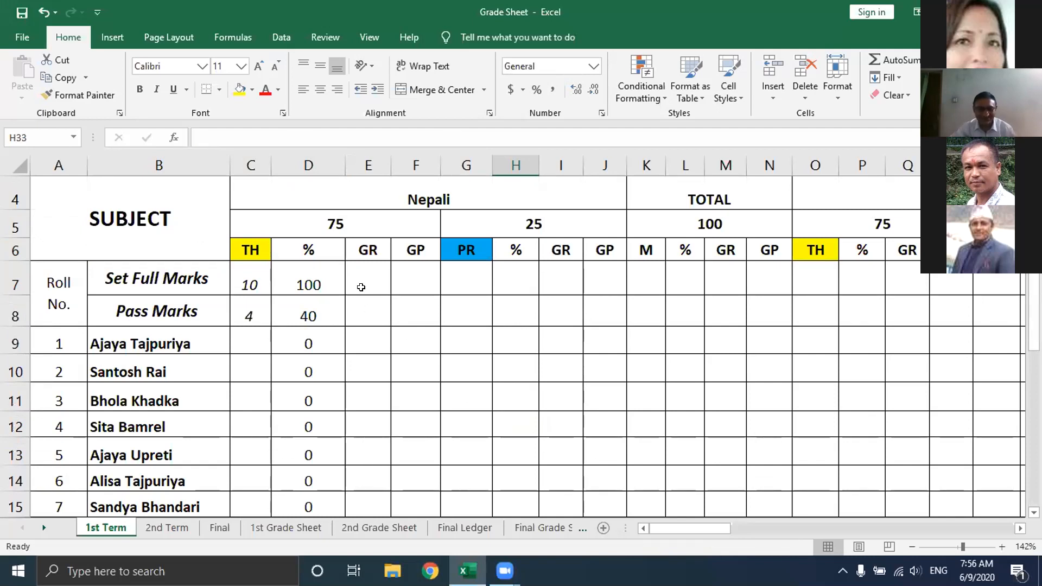
{"action": "left_click", "coordinate": [361, 304]}
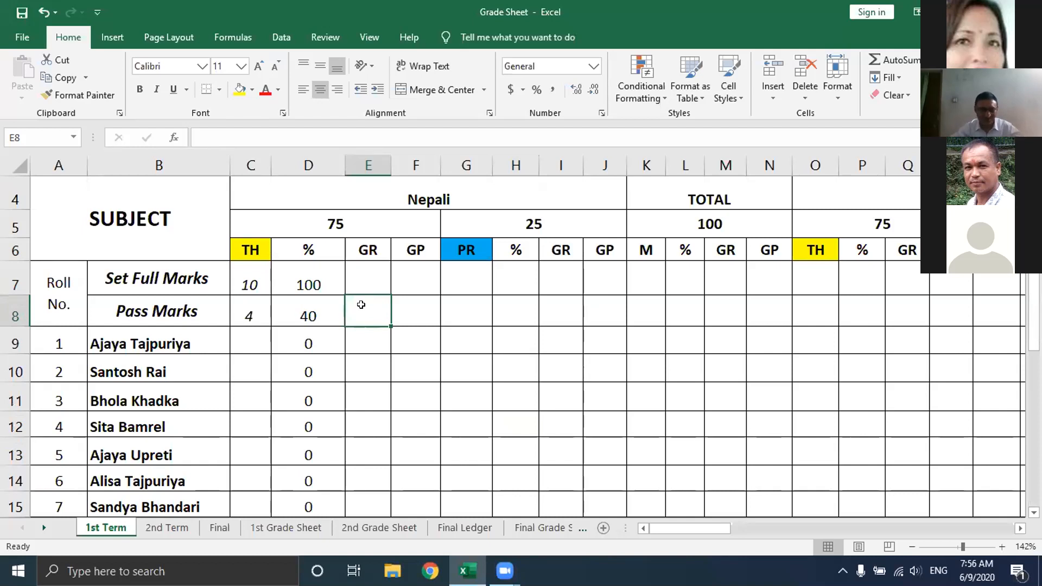
{"action": "left_click", "coordinate": [323, 314]}
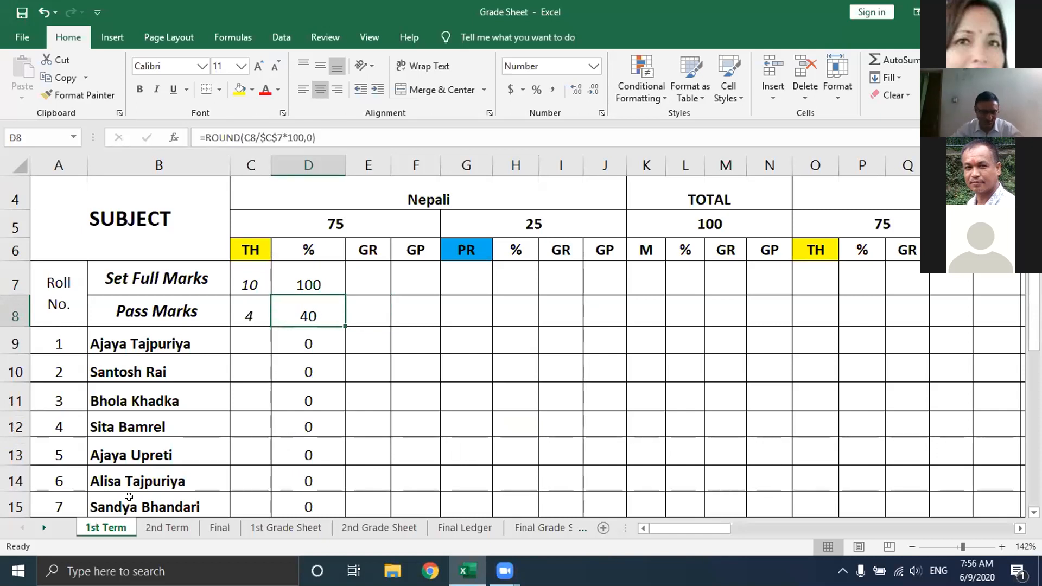
{"action": "scroll", "coordinate": [174, 471], "scroll_direction": "down", "scroll_amount": 1}
{"action": "scroll", "coordinate": [174, 471], "scroll_direction": "down", "scroll_amount": 3}
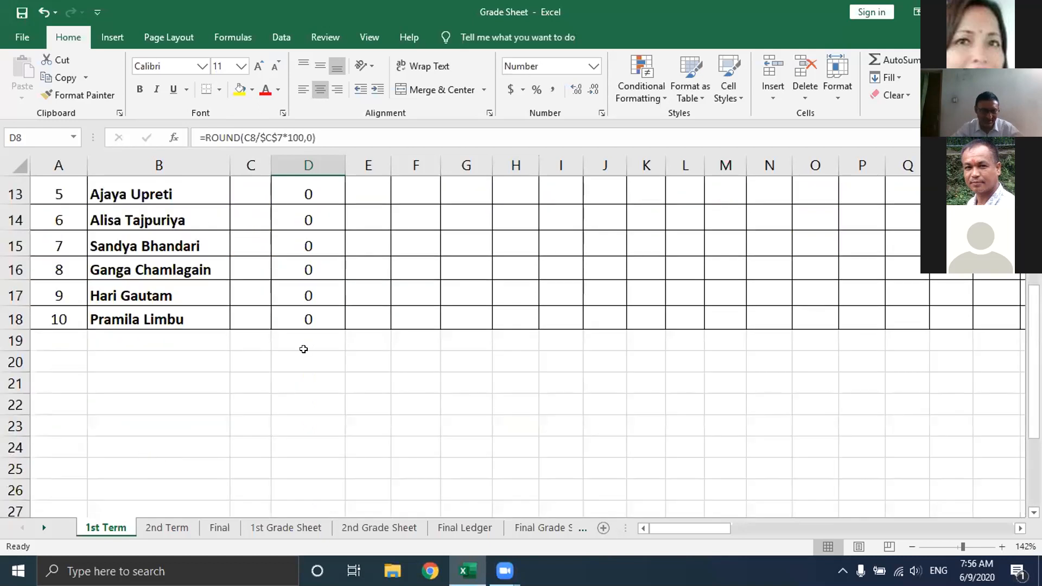
{"action": "scroll", "coordinate": [304, 350], "scroll_direction": "up", "scroll_amount": 2}
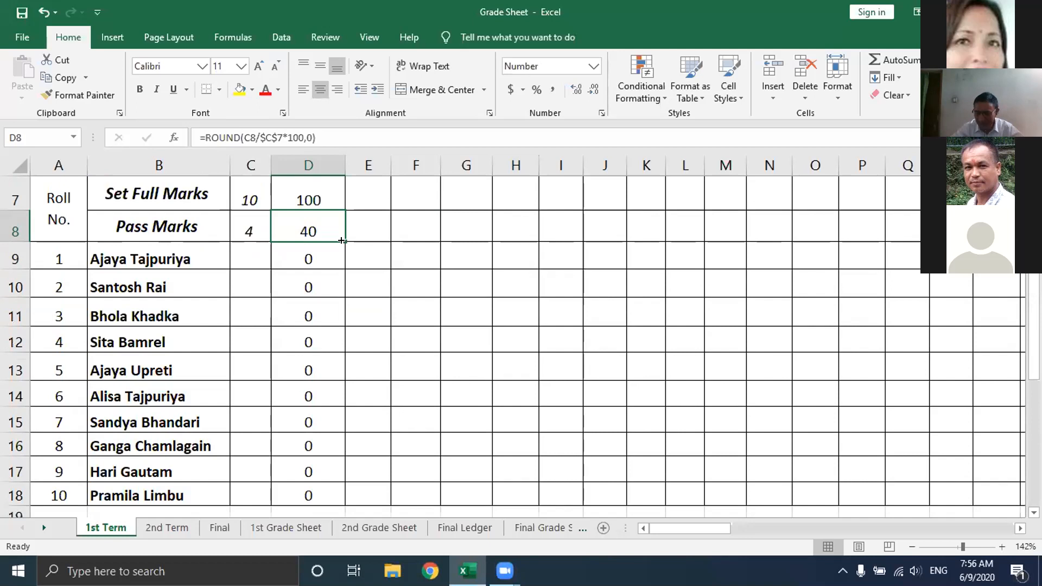
{"action": "left_click_drag", "start_coordinate": [338, 263], "coordinate": [361, 472]}
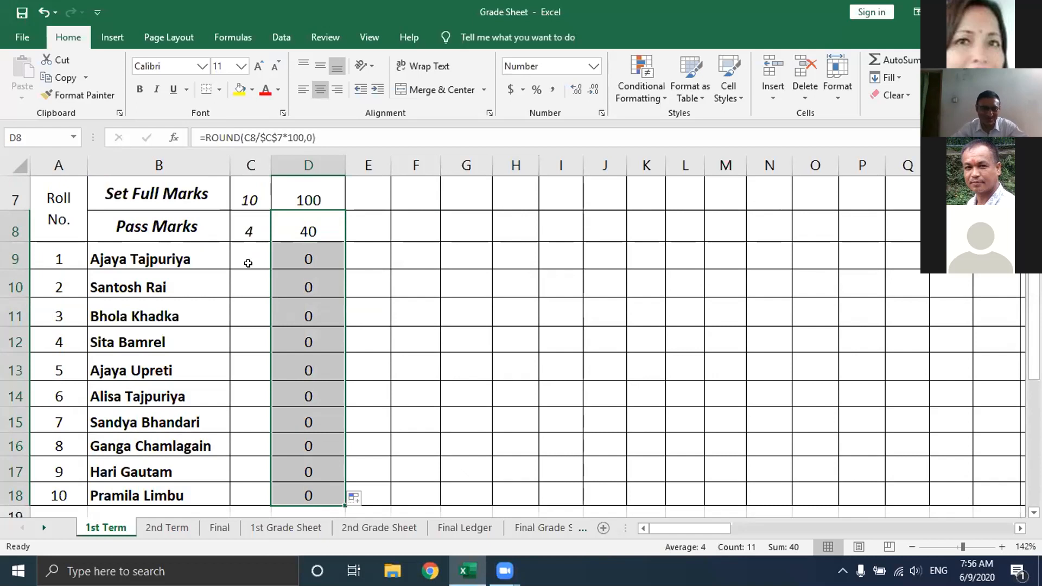
{"action": "left_click", "coordinate": [253, 227]}
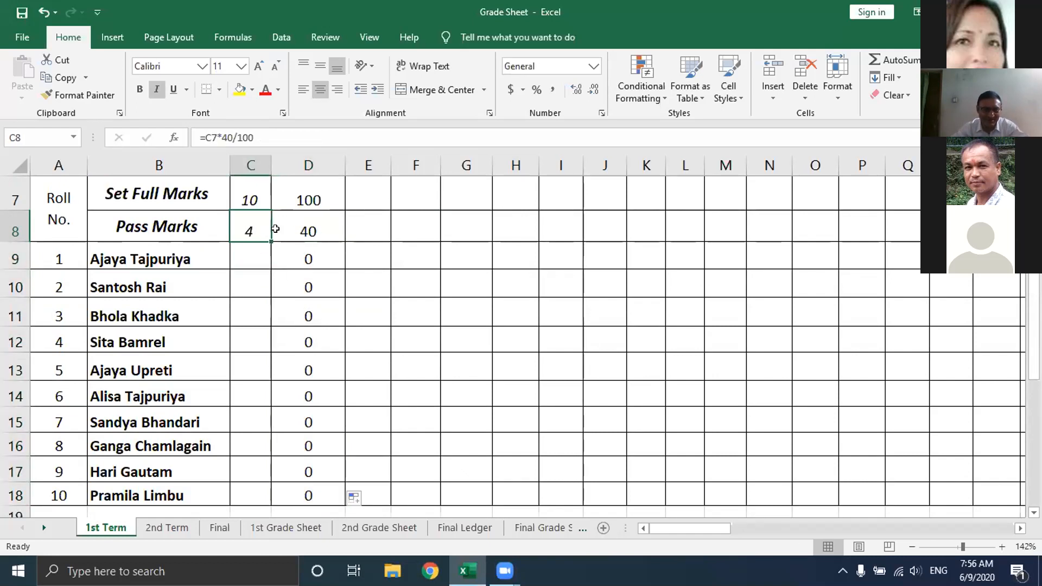
{"action": "left_click", "coordinate": [326, 230]}
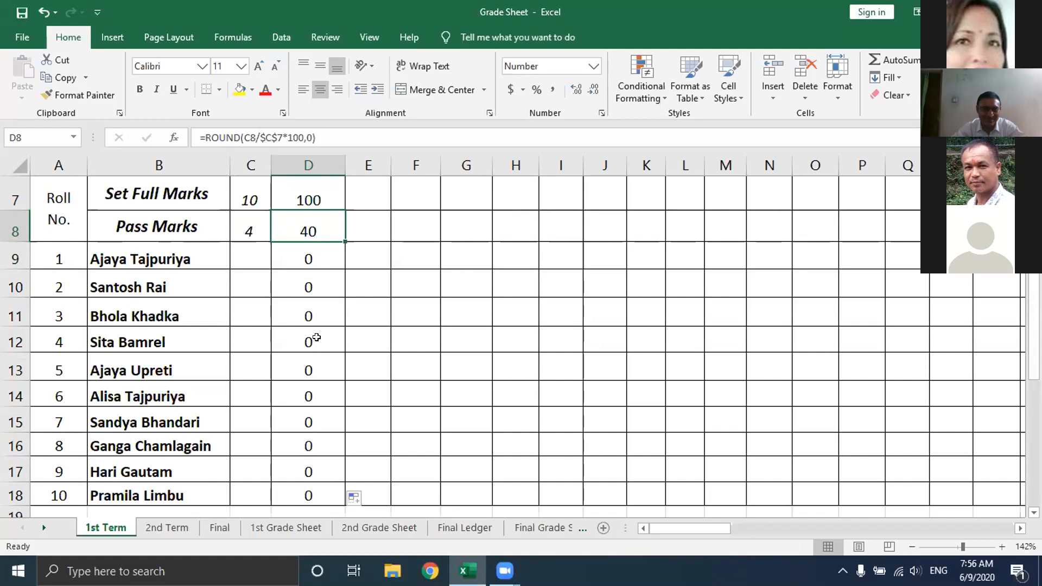
{"action": "left_click", "coordinate": [322, 252]}
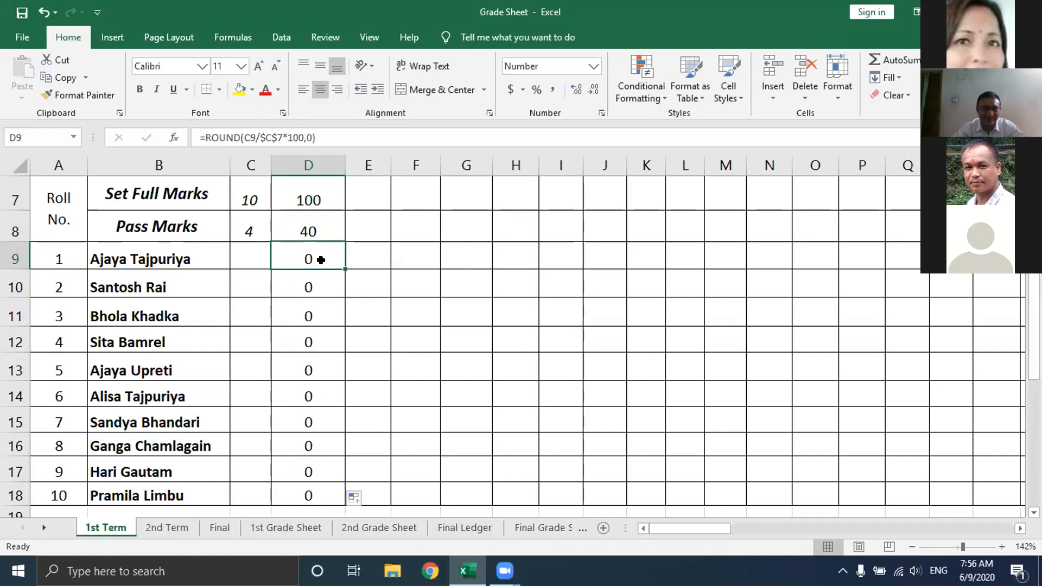
{"action": "left_click", "coordinate": [324, 275]}
{"action": "left_click", "coordinate": [323, 253]}
{"action": "left_click", "coordinate": [323, 276]}
{"action": "left_click", "coordinate": [323, 263]}
{"action": "left_click", "coordinate": [313, 287]}
{"action": "left_click", "coordinate": [326, 254]}
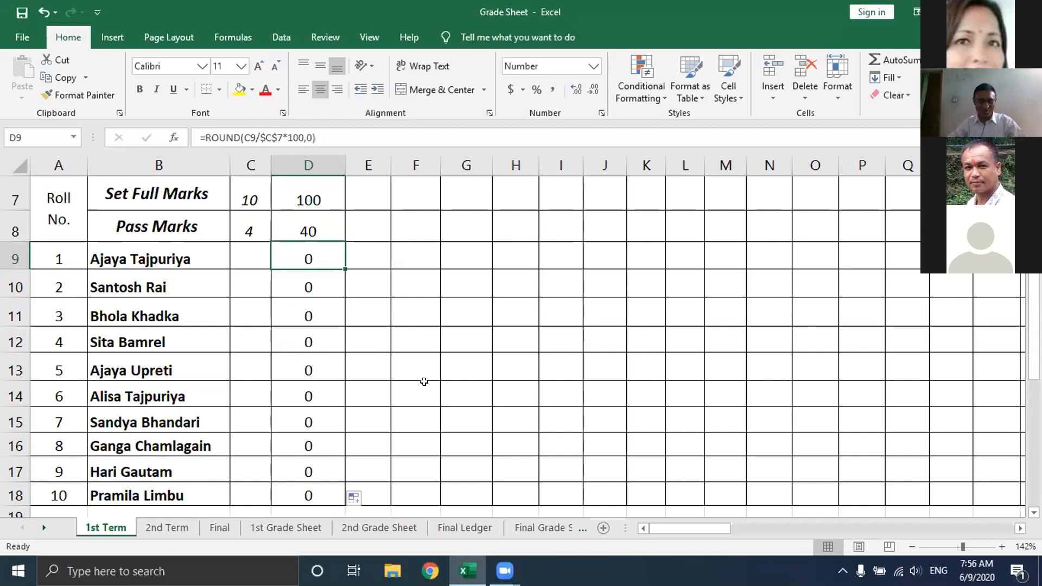
- Hide columns H through AY and collapse the empty space before the grade interval table so it sits beside the Nepali marks
{"action": "scroll", "coordinate": [429, 380], "scroll_direction": "up", "scroll_amount": 2}
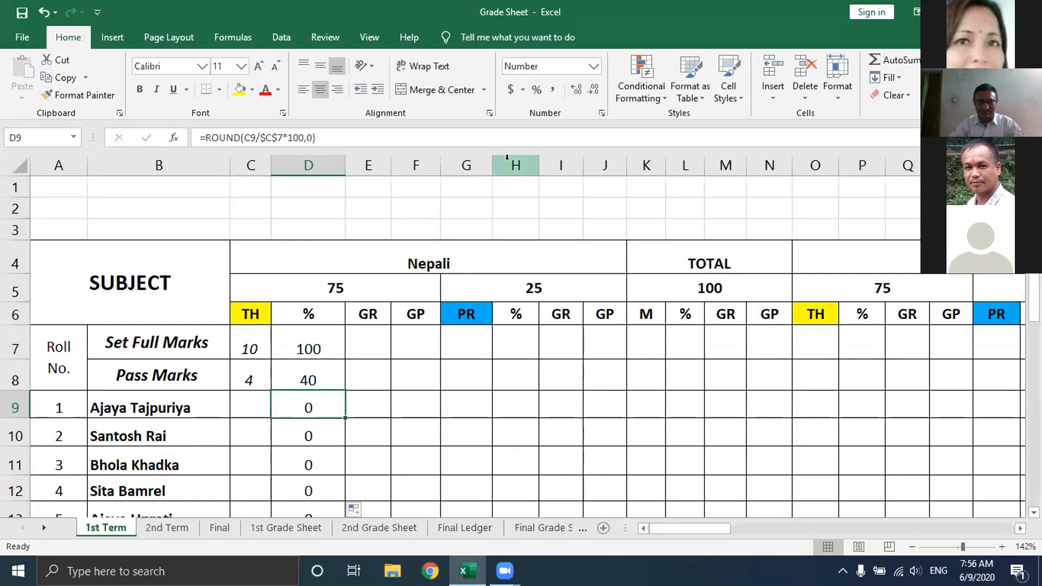
{"action": "left_click_drag", "start_coordinate": [507, 157], "coordinate": [473, 190]}
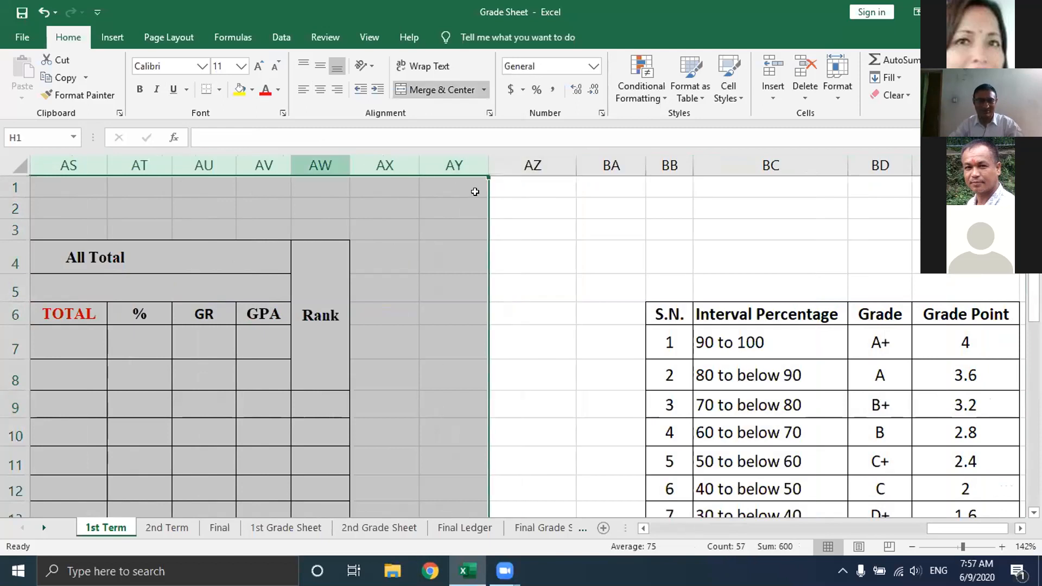
{"action": "right_click", "coordinate": [333, 158]}
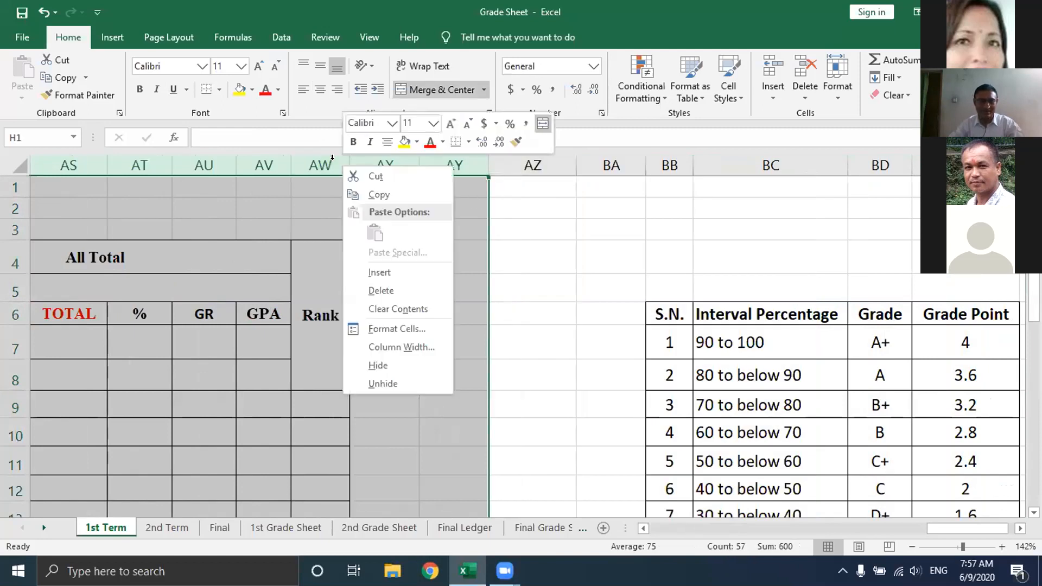
{"action": "left_click", "coordinate": [378, 366]}
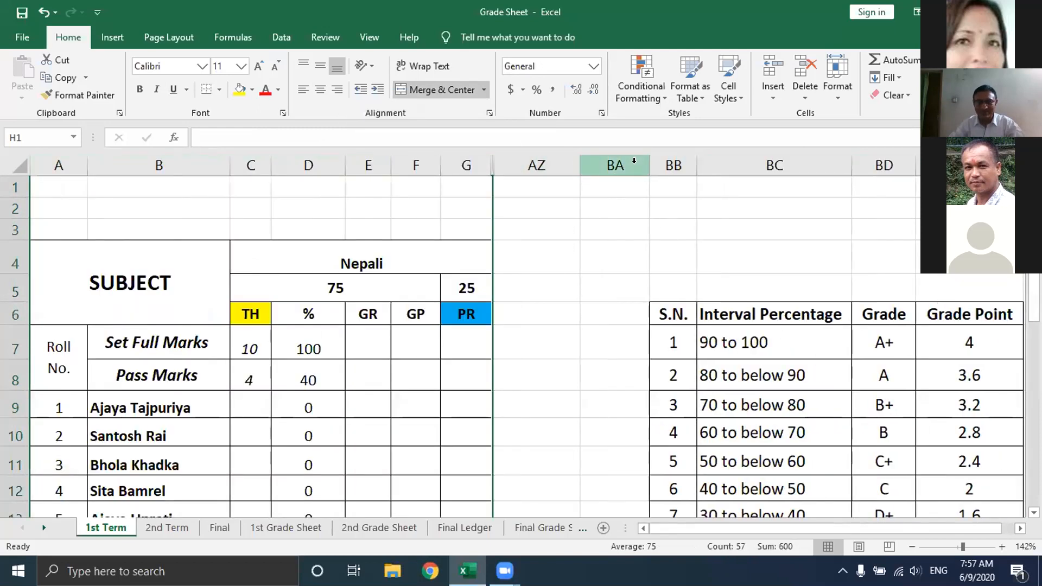
{"action": "left_click_drag", "start_coordinate": [649, 163], "coordinate": [545, 188]}
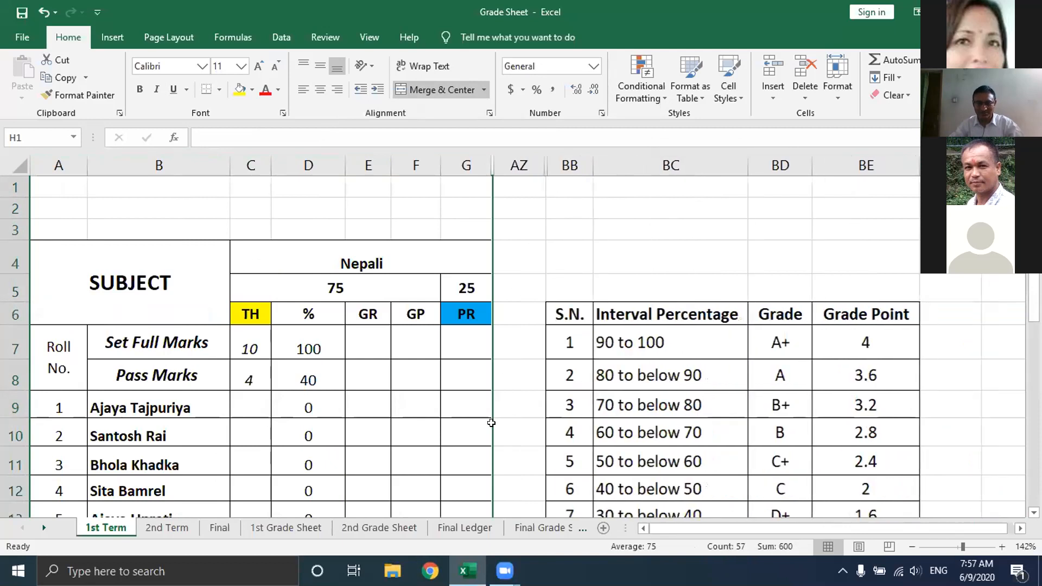
- Start an IF formula in the Nepali theory GR cell E7 that returns "A+" when D7>=90
{"action": "left_click", "coordinate": [369, 337]}
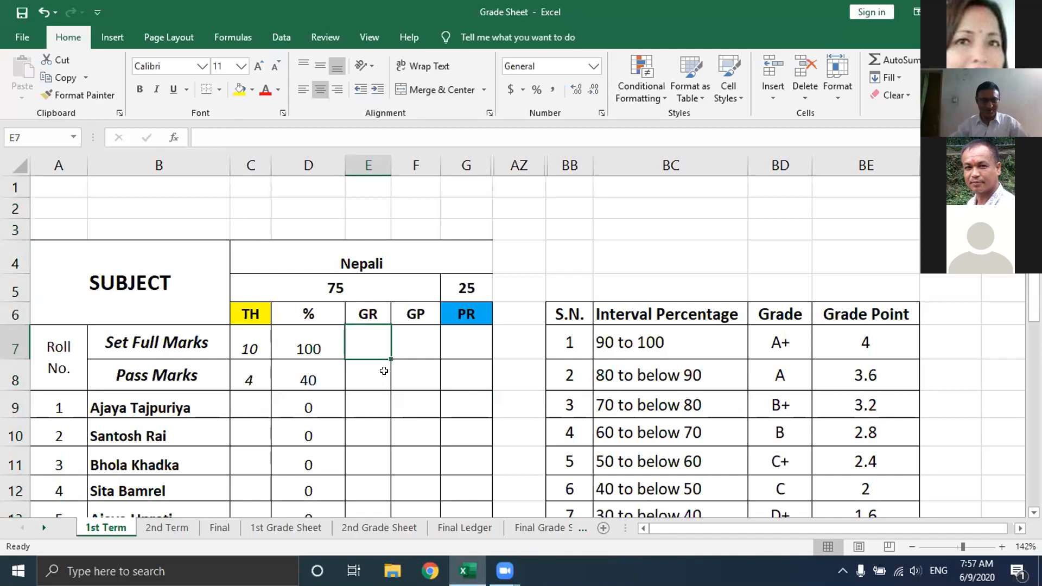
{"action": "type", "text": "="}
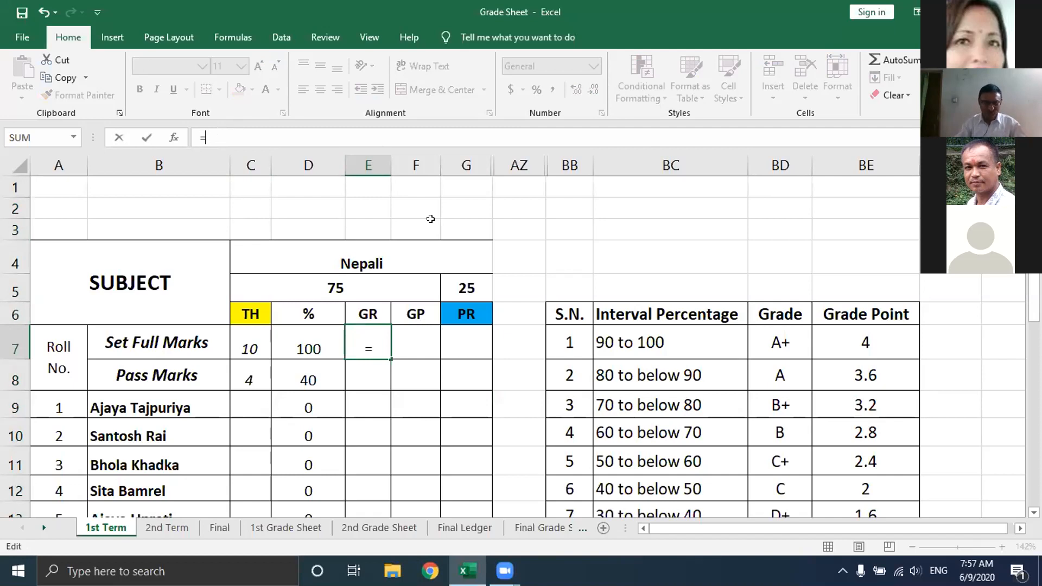
{"action": "type", "text": "IF"}
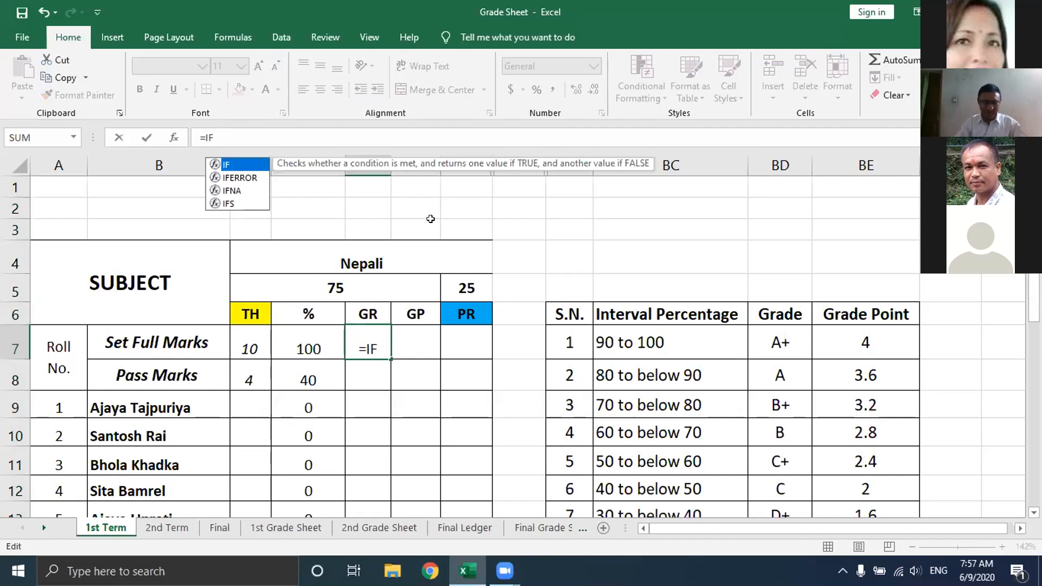
{"action": "type", "text": "("}
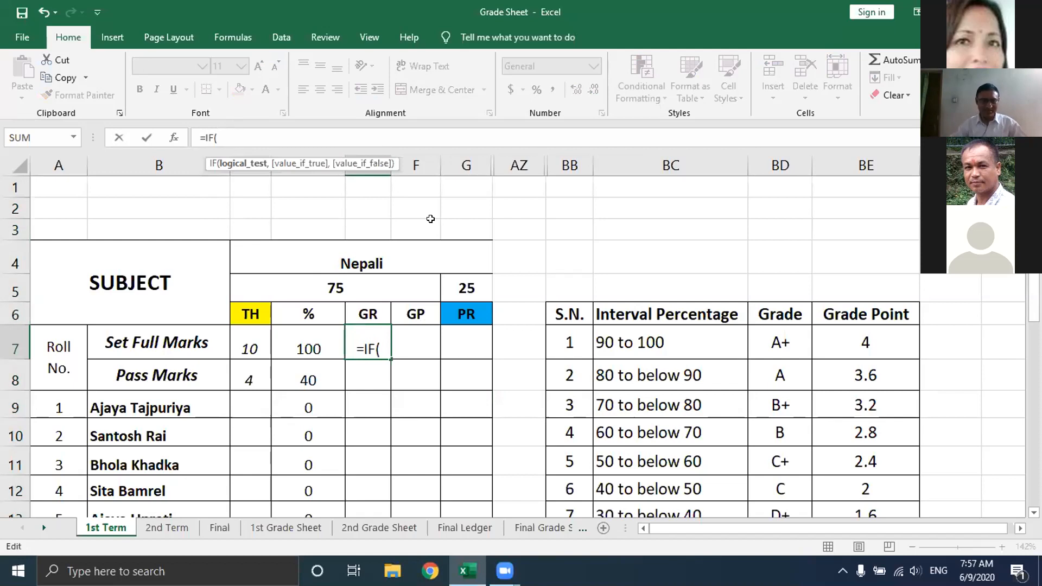
{"action": "left_click", "coordinate": [305, 348]}
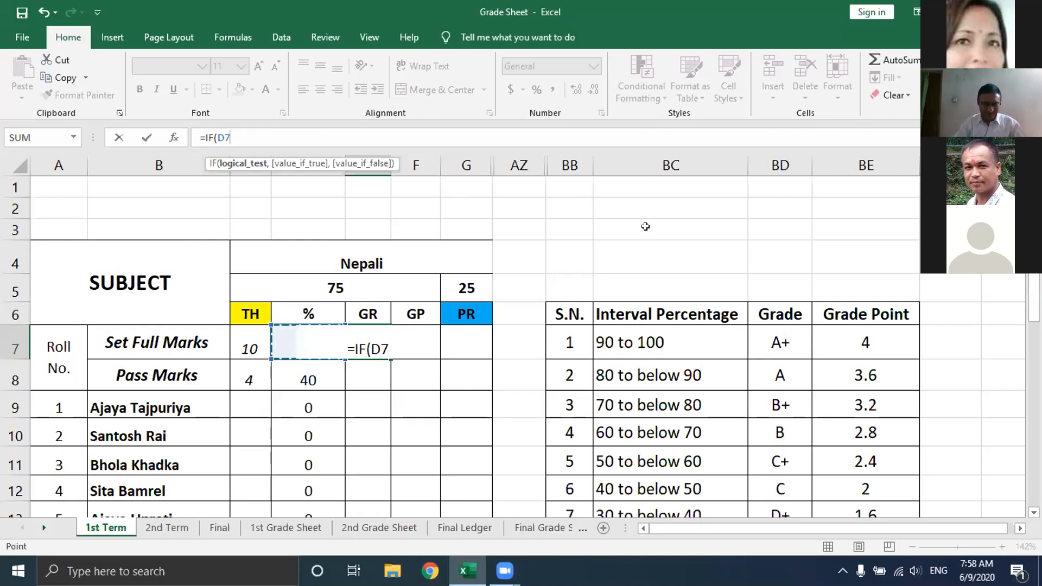
{"action": "type", "text": ">"}
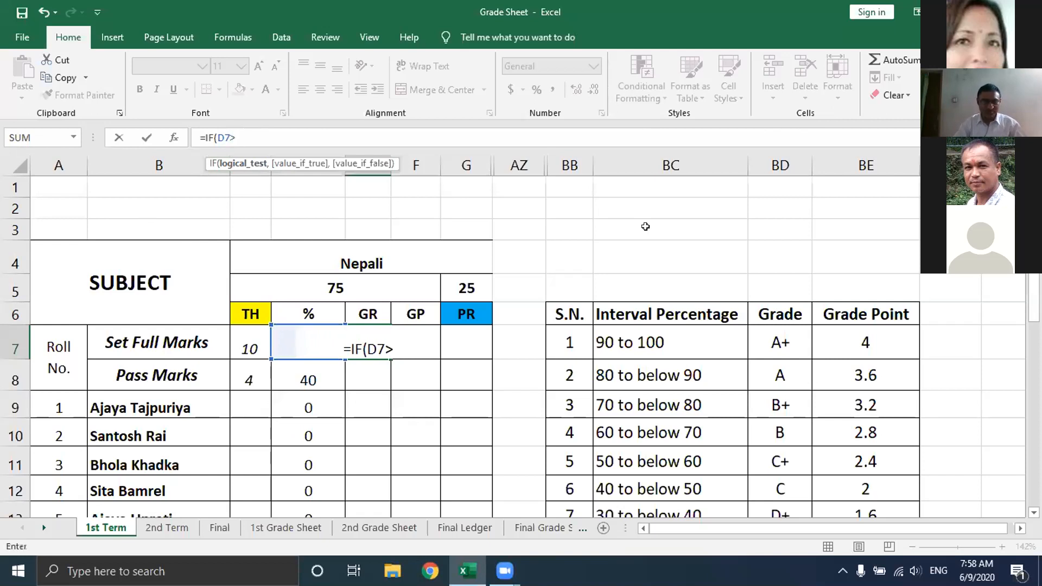
{"action": "type", "text": "="}
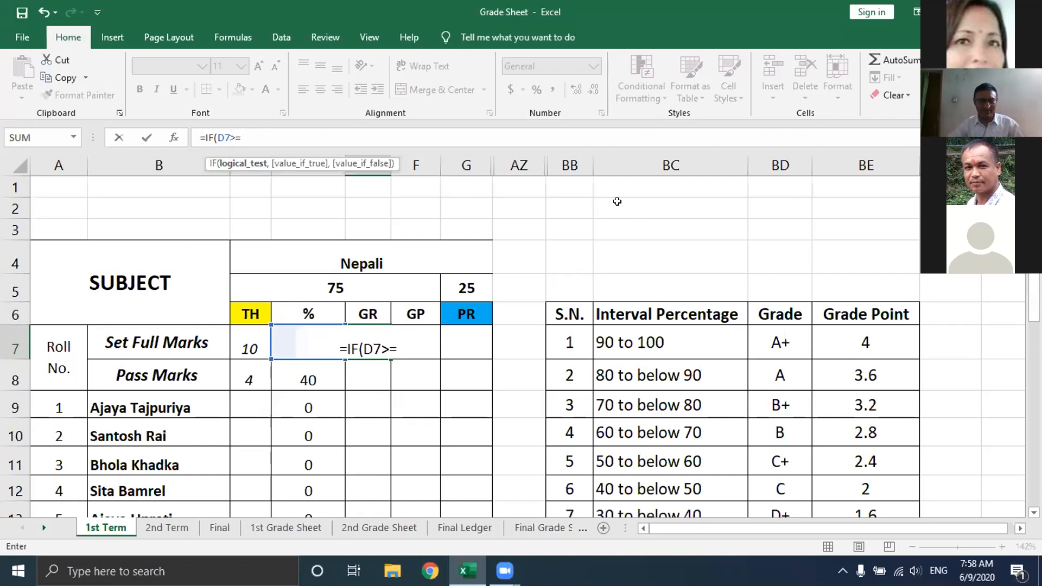
{"action": "type", "text": "9"}
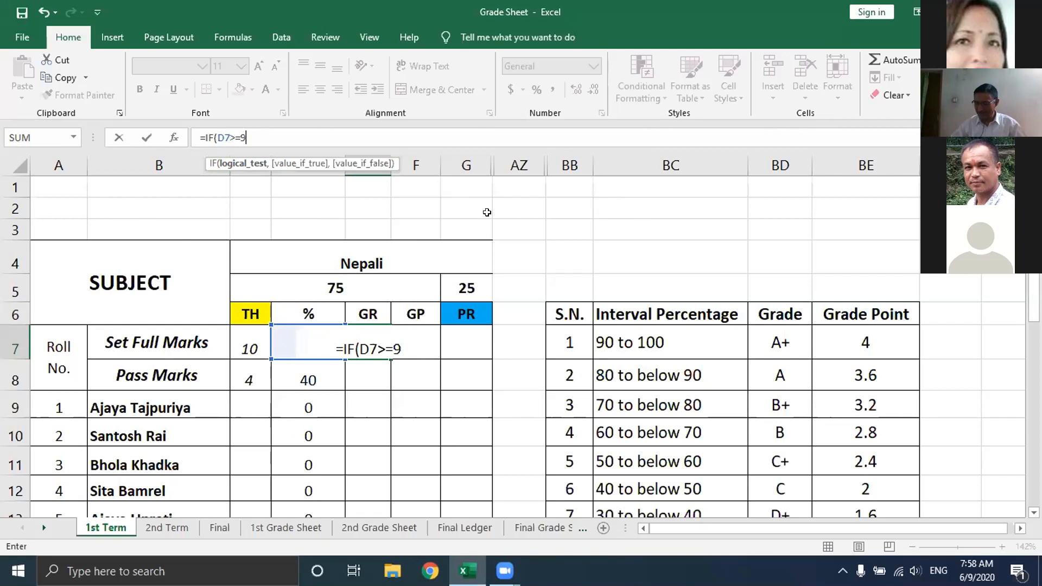
{"action": "type", "text": "0"}
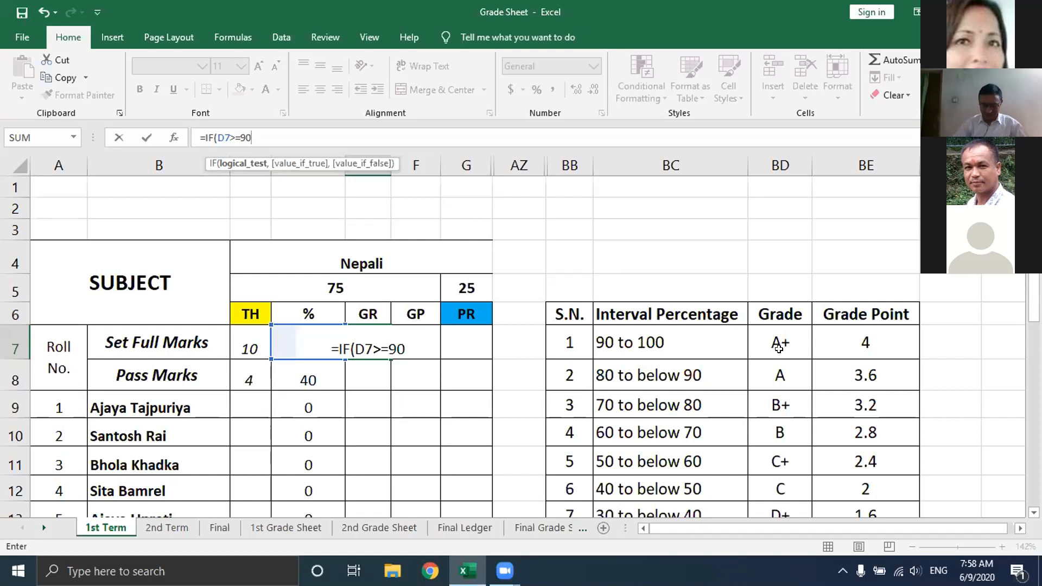
{"action": "type", "text": ","}
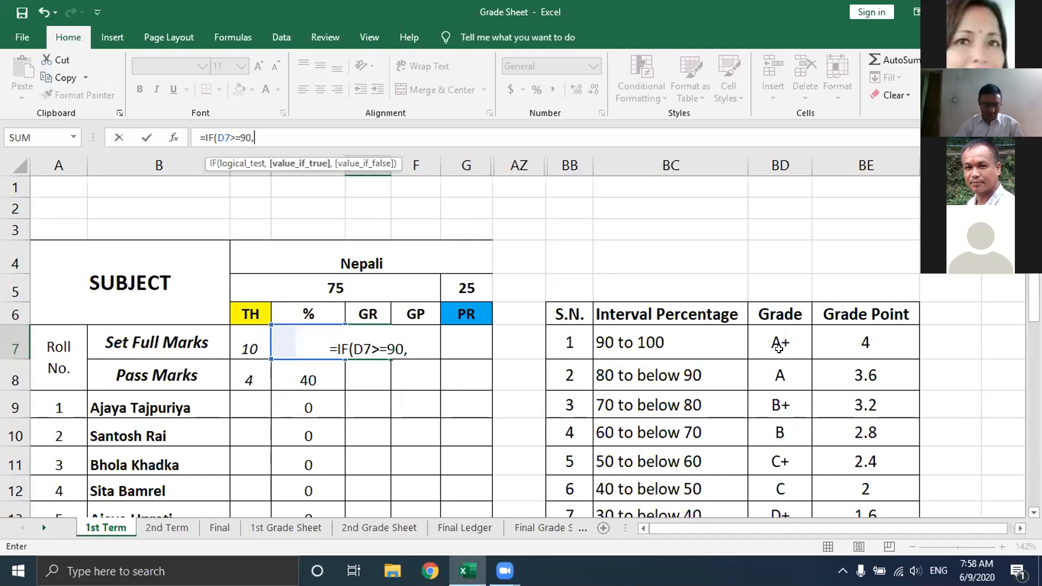
{"action": "type", "text": "\"A"}
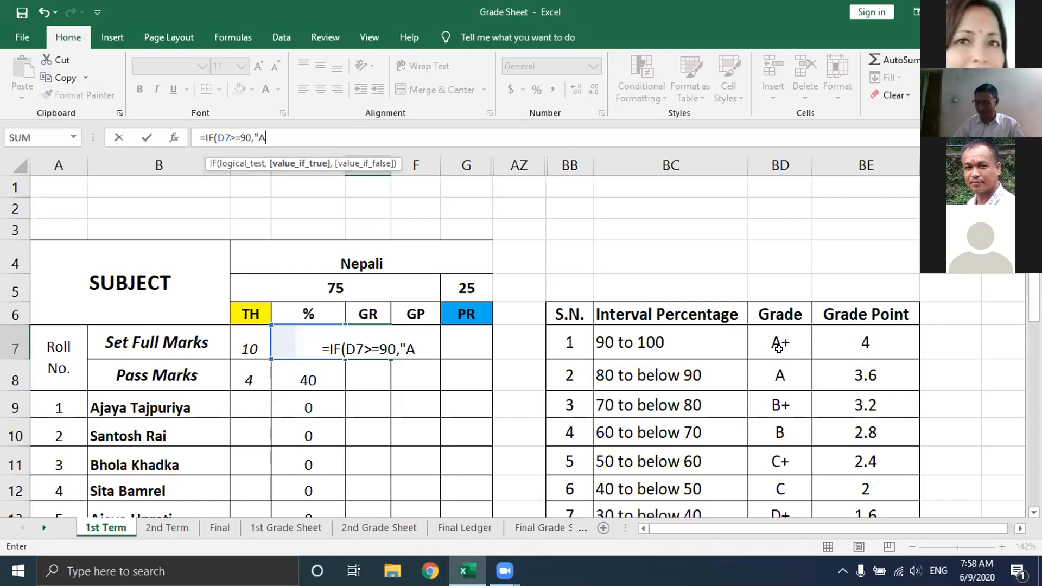
{"action": "type", "text": "+"}
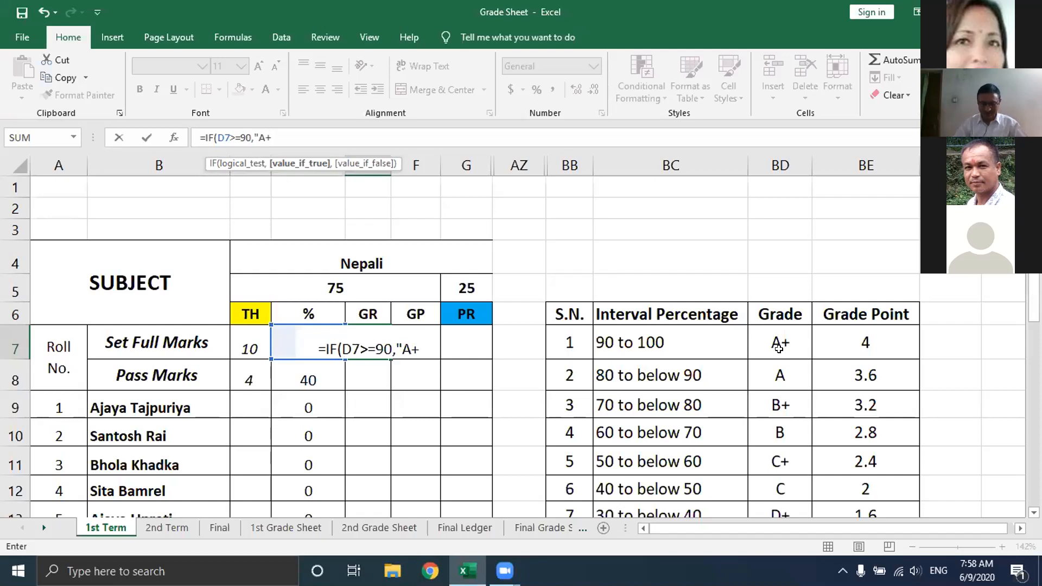
{"action": "type", "text": "\""}
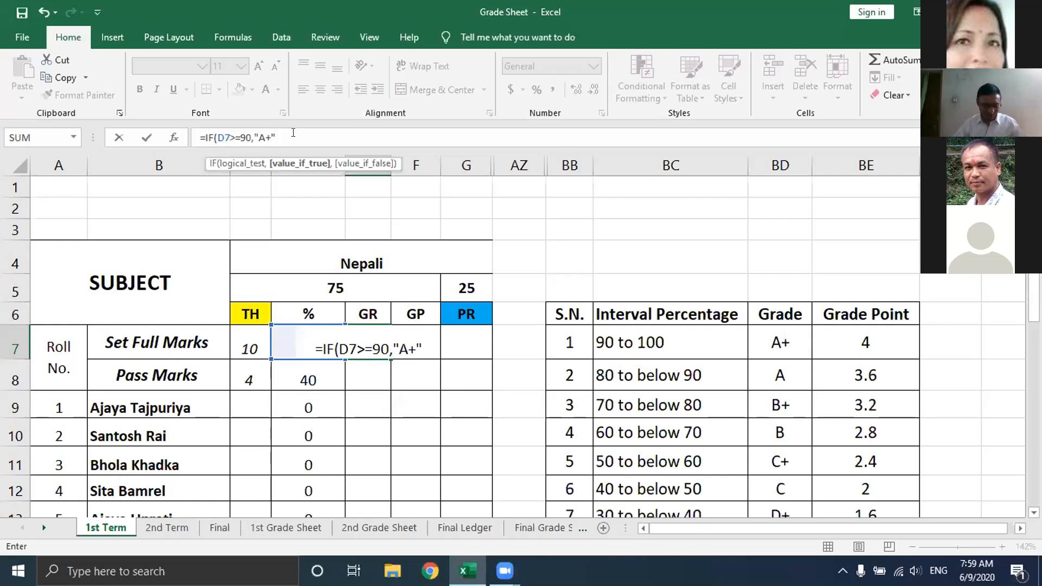
- Extend the E7 formula with a nested IF that returns "A" when D7>=80
{"action": "type", "text": ","}
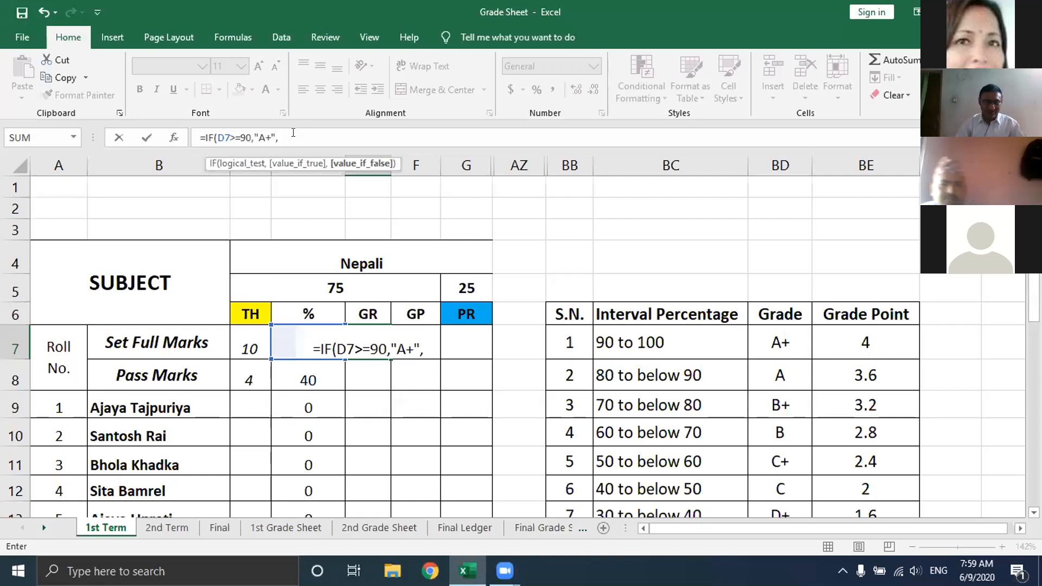
{"action": "type", "text": "IF"}
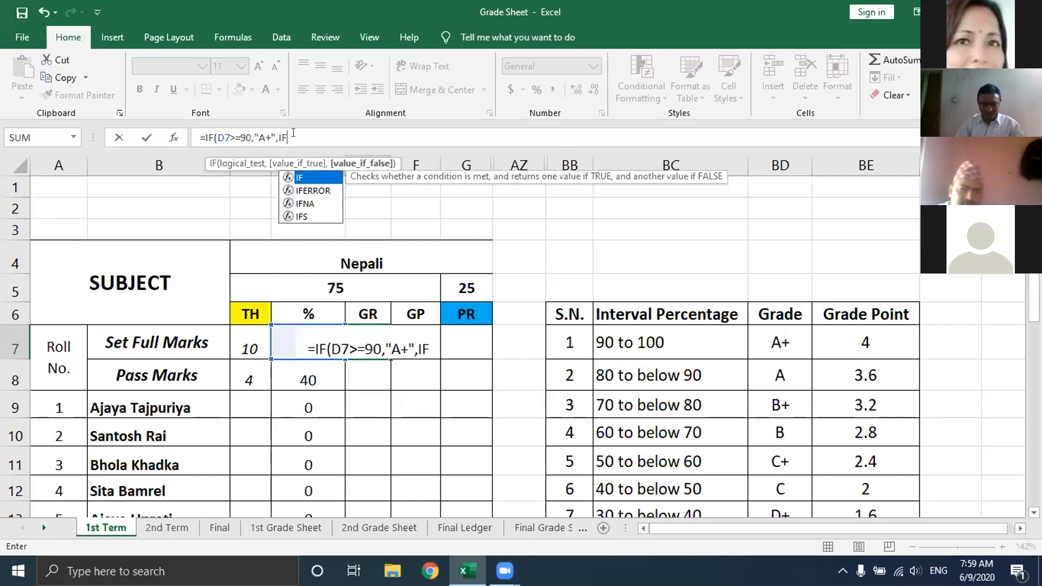
{"action": "type", "text": "("}
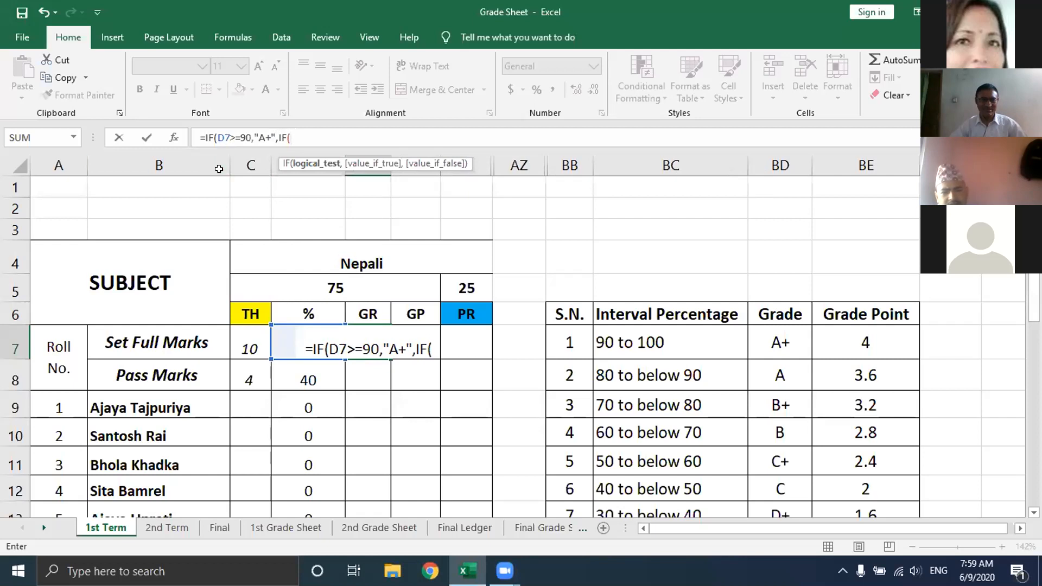
{"action": "type", "text": "D"}
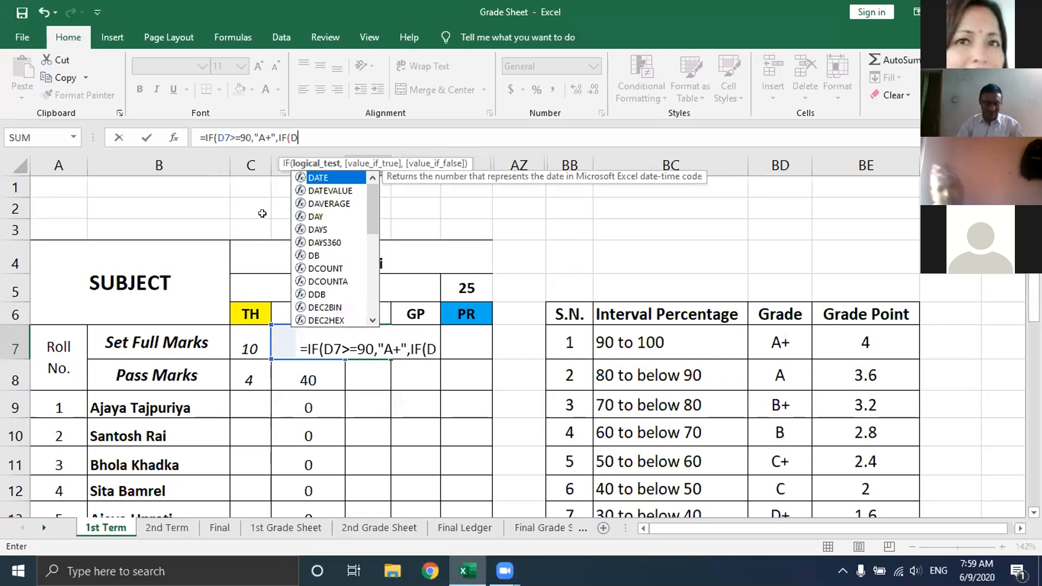
{"action": "type", "text": "7"}
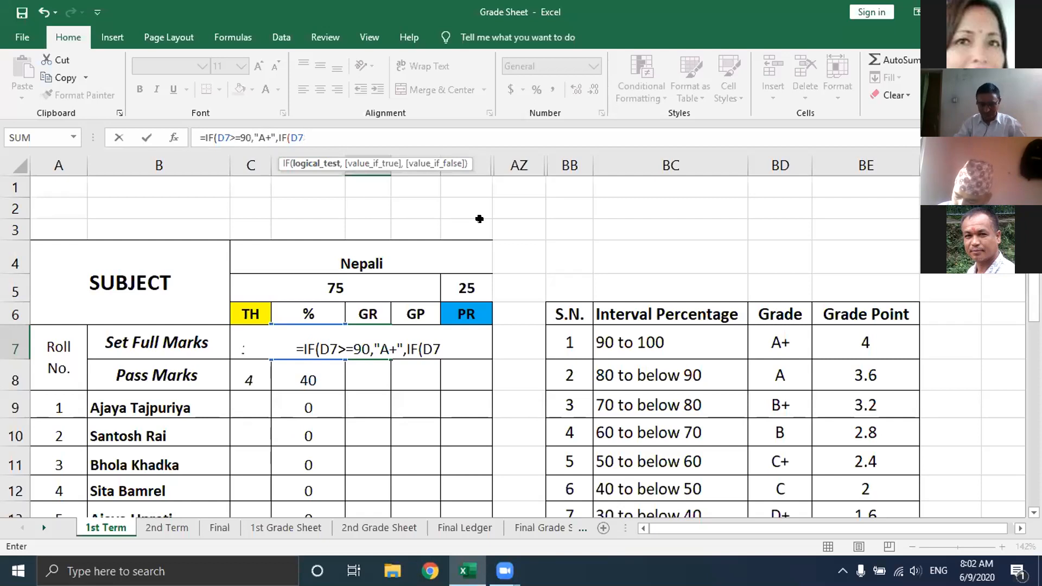
{"action": "type", "text": ">="}
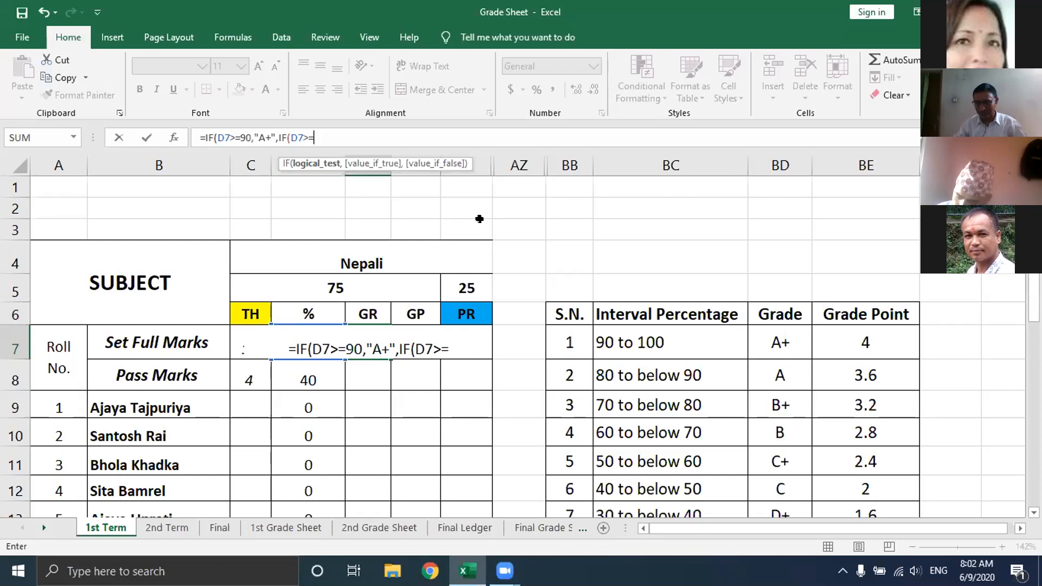
{"action": "type", "text": "8"}
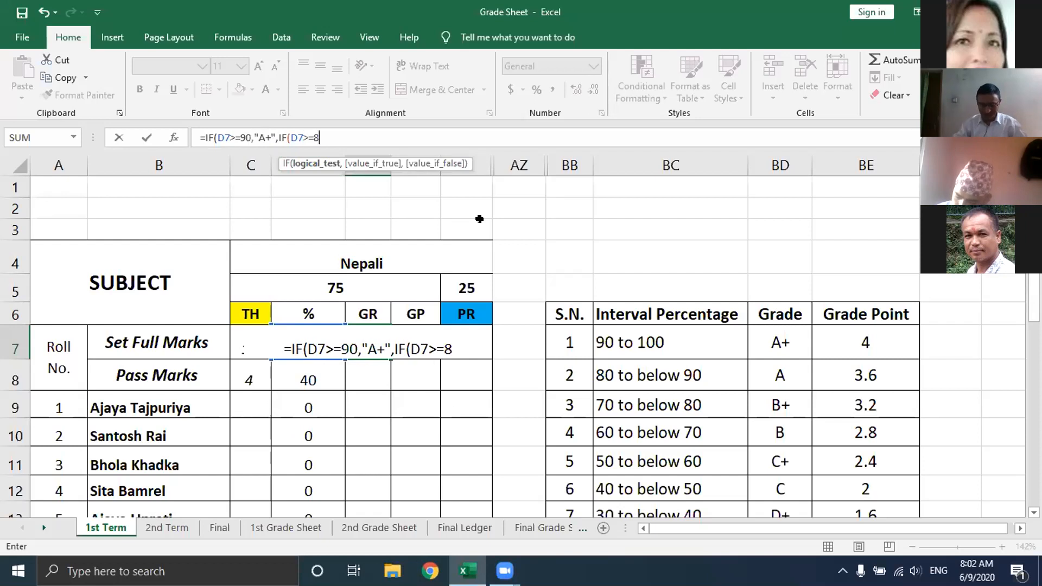
{"action": "type", "text": "0,"}
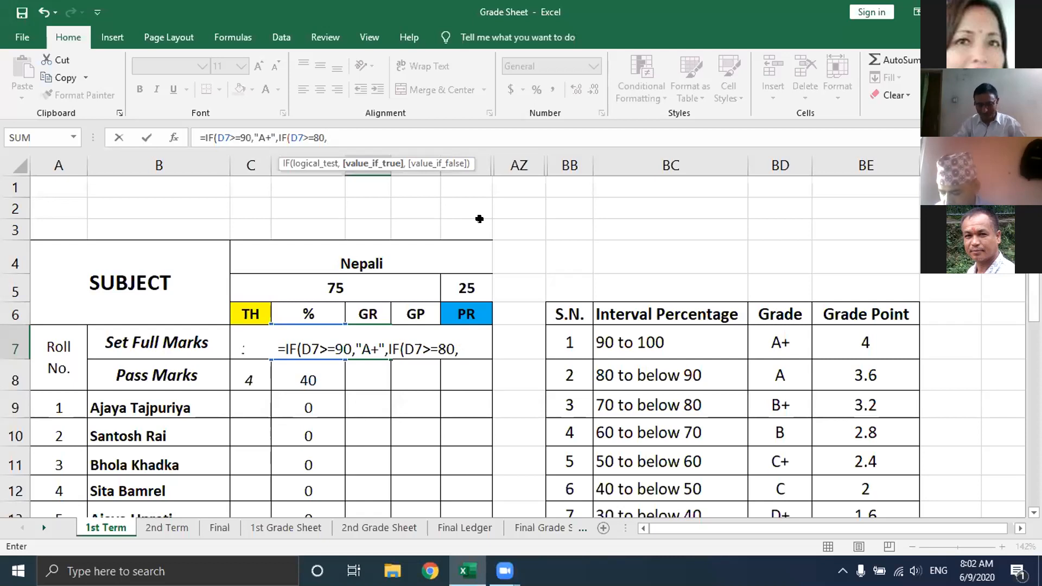
{"action": "type", "text": "\""}
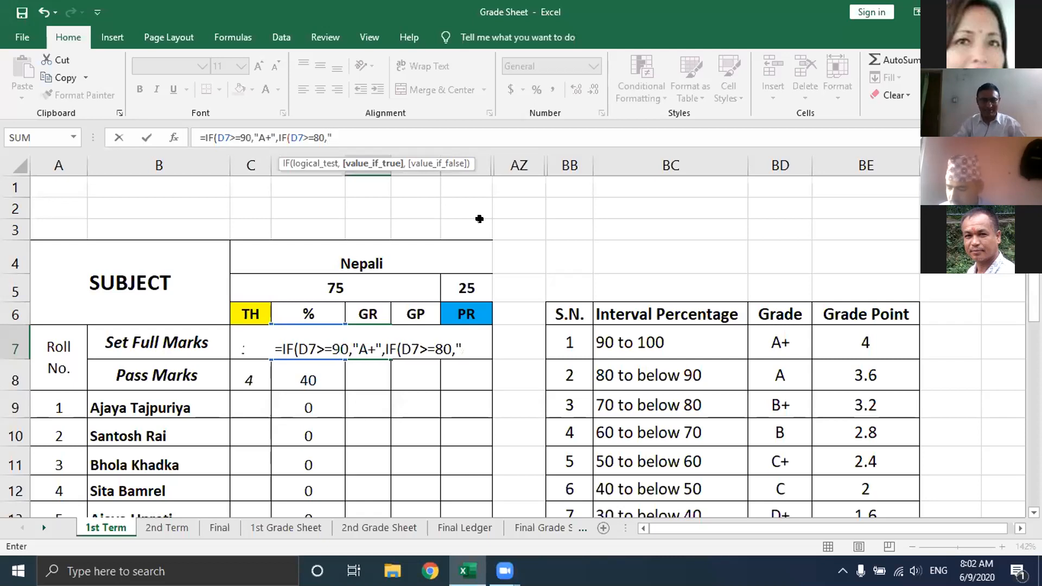
{"action": "type", "text": "A"}
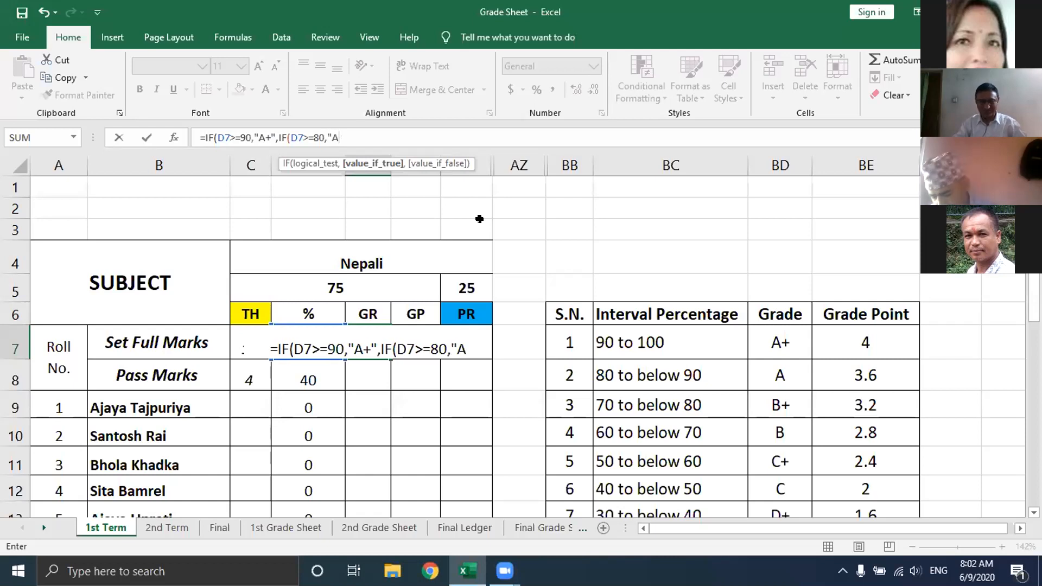
{"action": "type", "text": "\""}
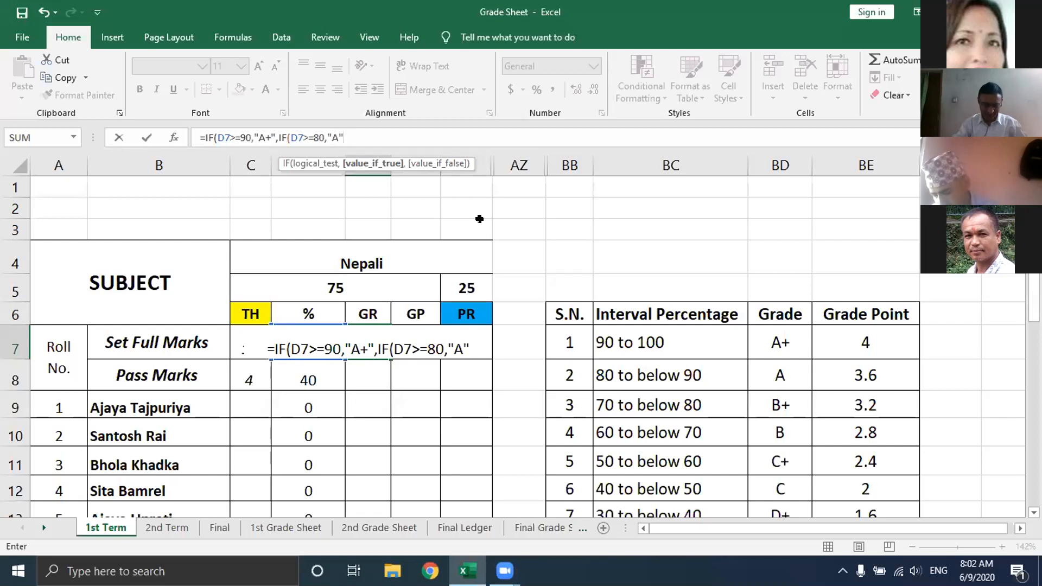
- Extend the E7 formula with a nested IF that returns "B+" when D7>=70
{"action": "type", "text": ","}
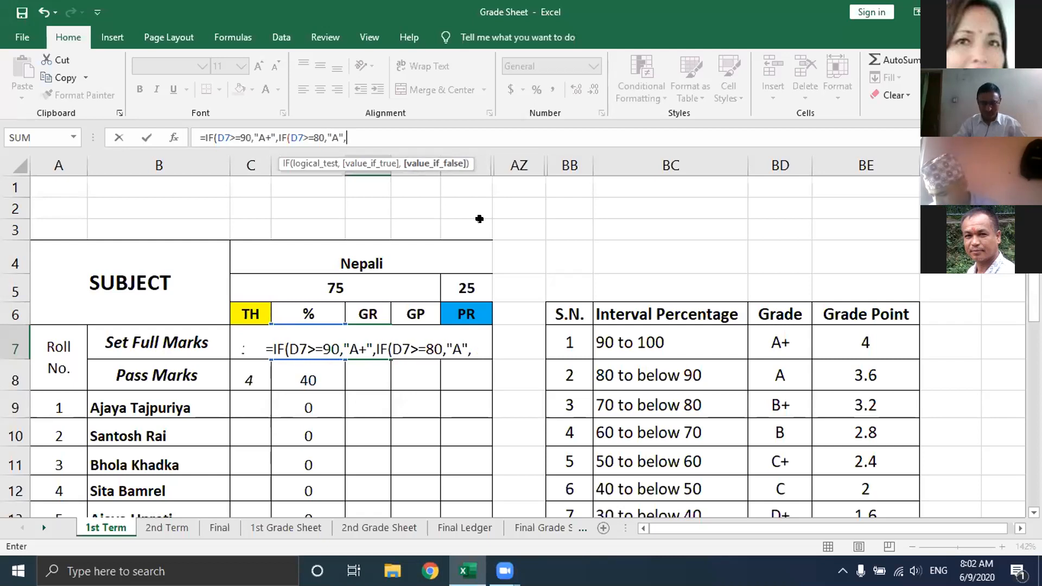
{"action": "type", "text": "IF"}
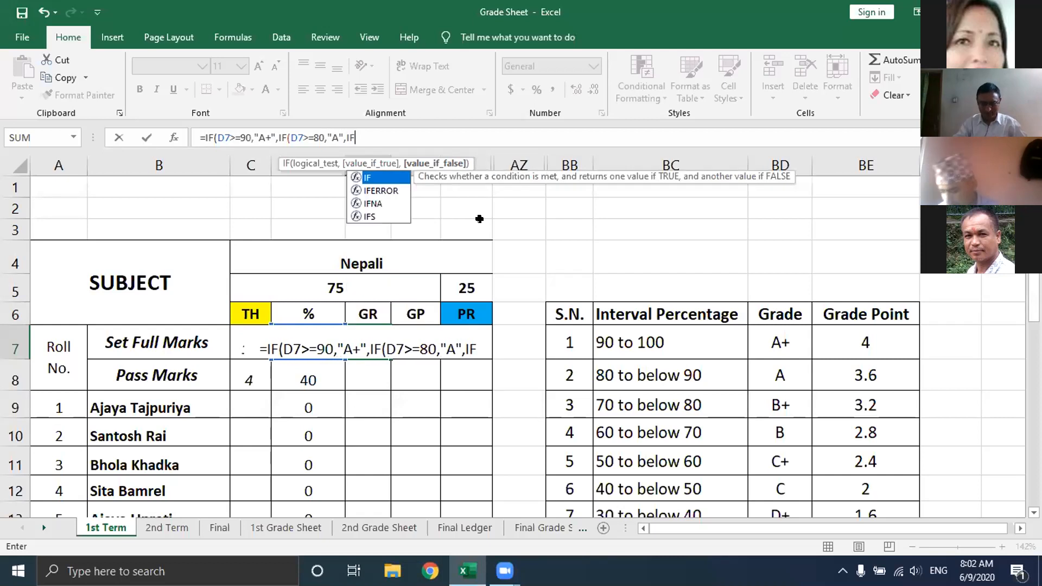
{"action": "type", "text": "("}
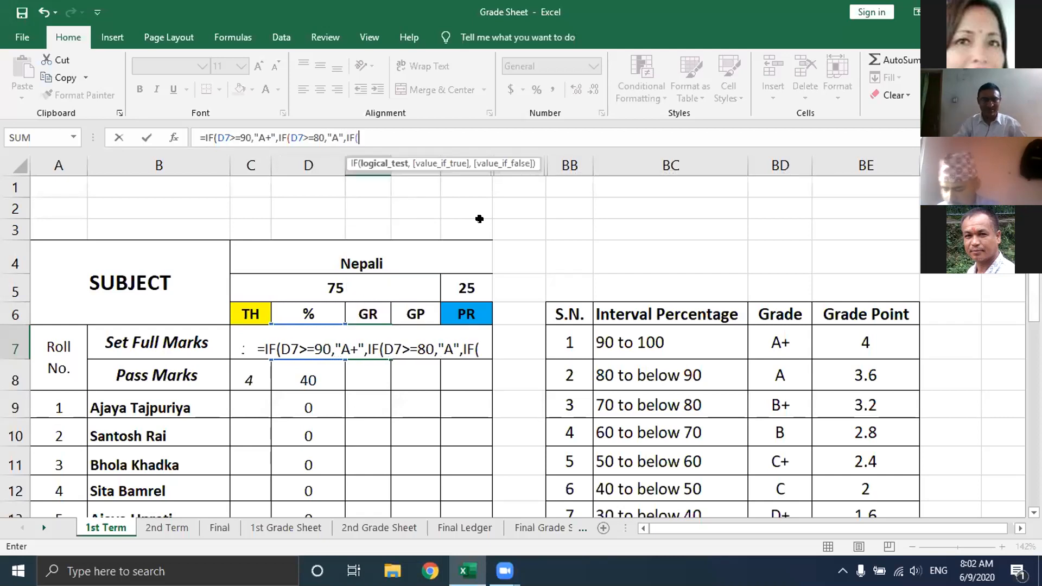
{"action": "type", "text": "D"}
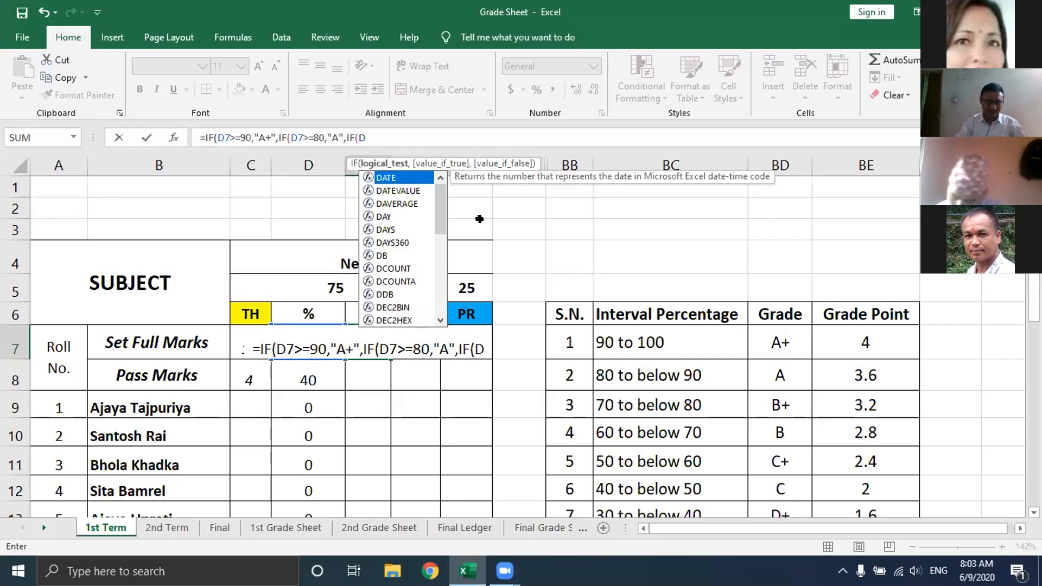
{"action": "type", "text": "7>"}
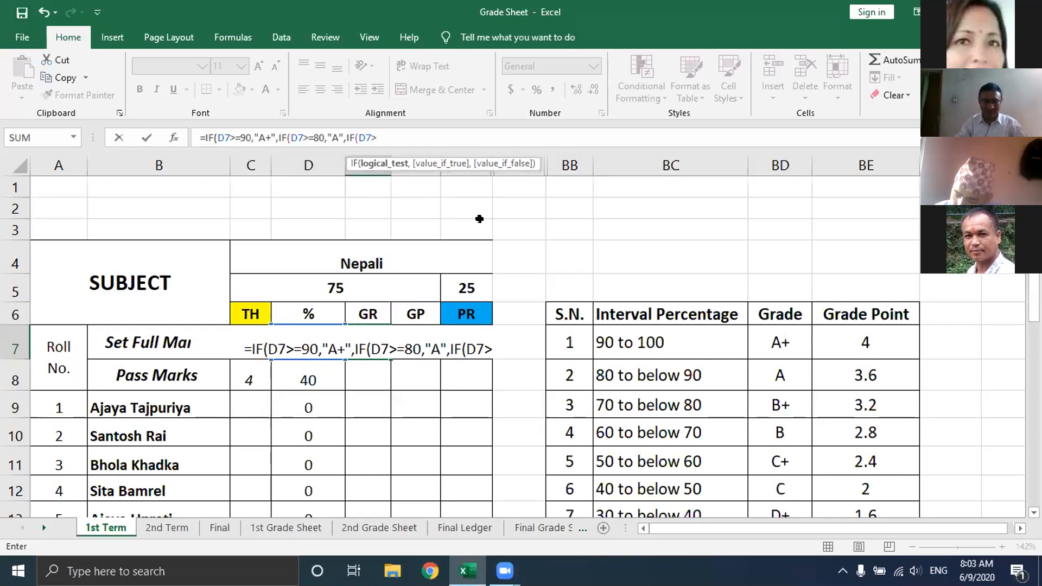
{"action": "type", "text": "="}
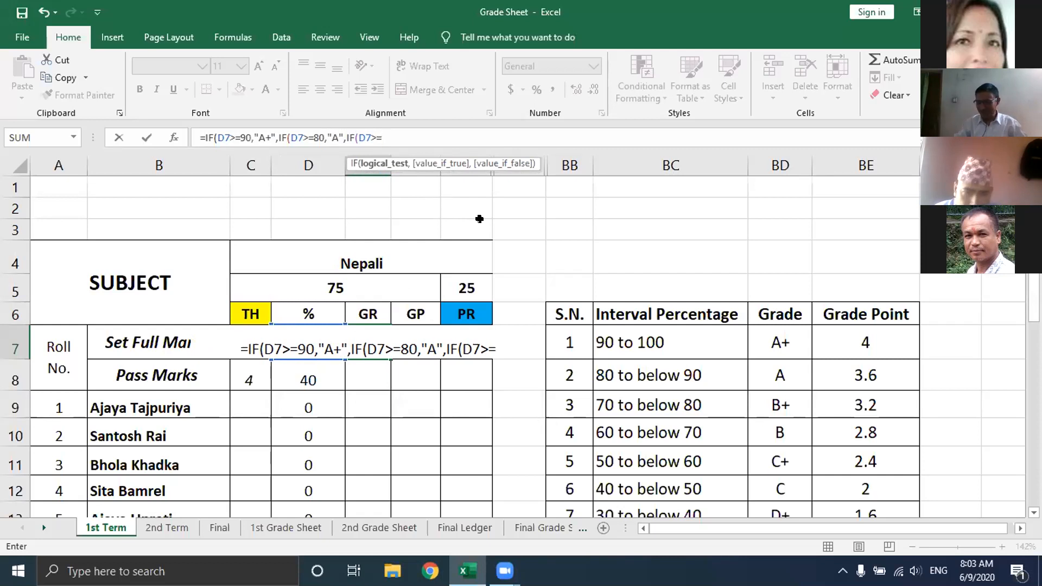
{"action": "type", "text": "70,"}
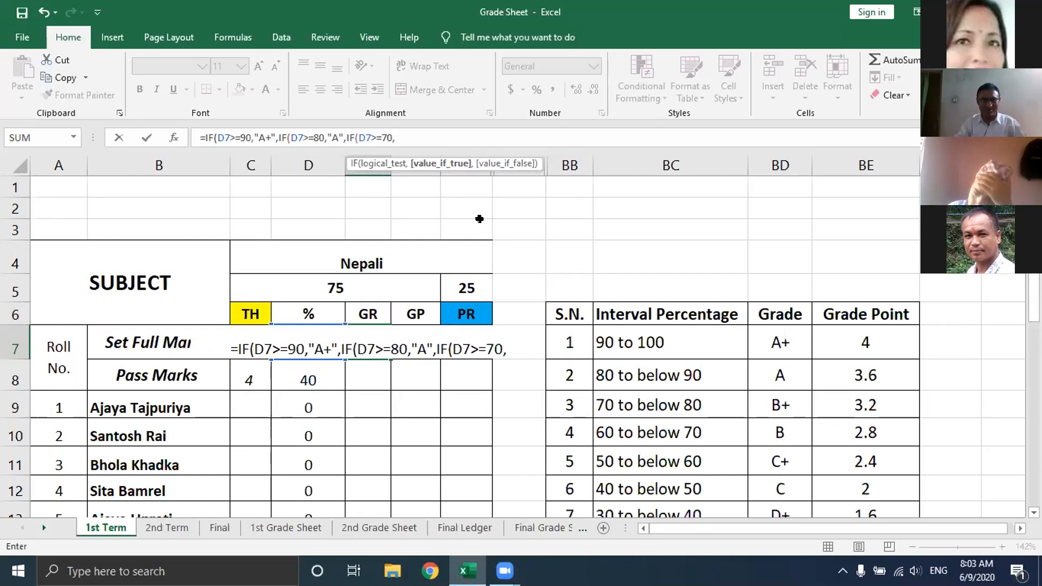
{"action": "type", "text": "\""}
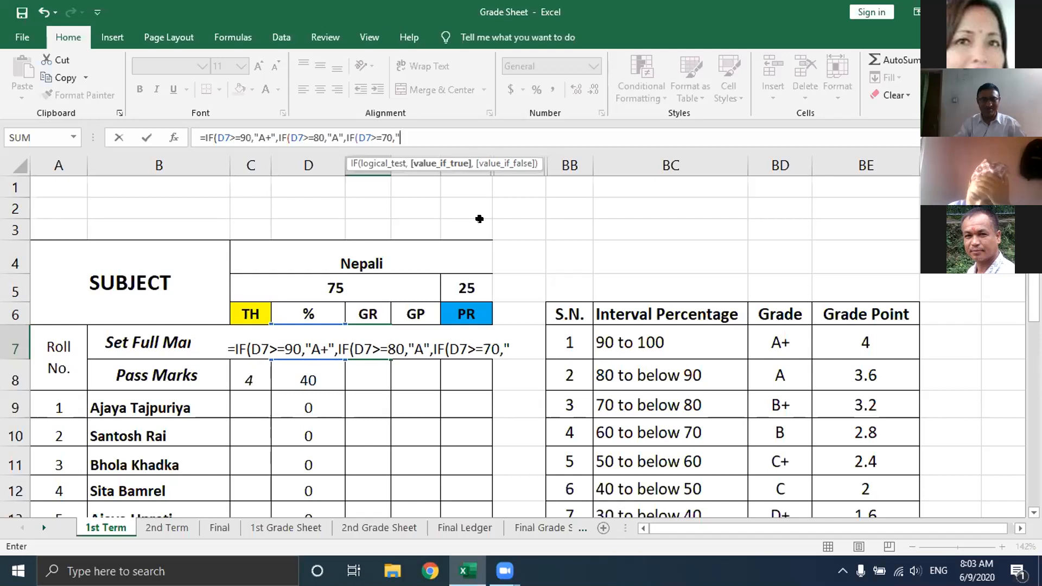
{"action": "type", "text": "B"}
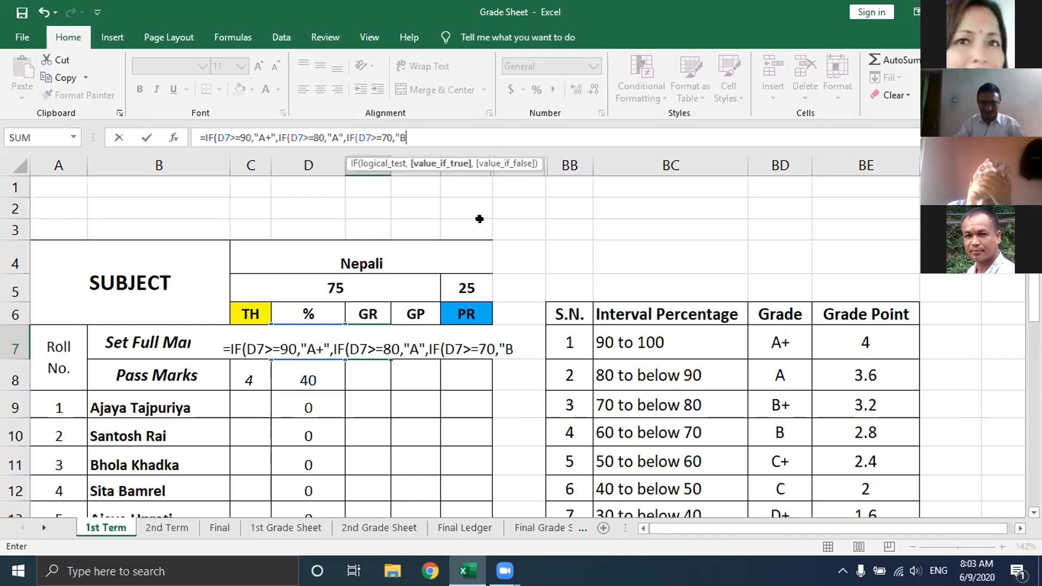
{"action": "type", "text": "+"}
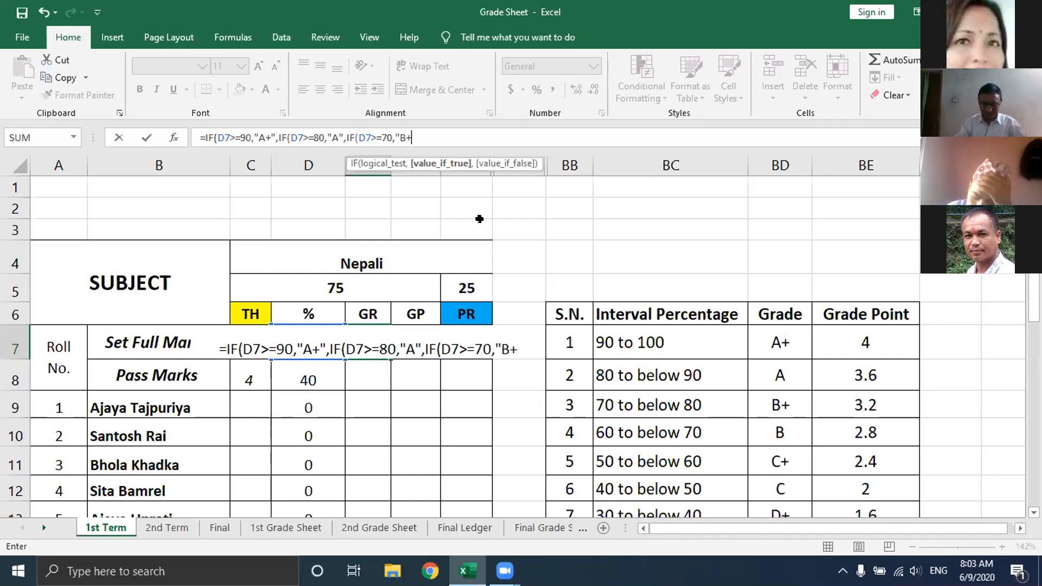
{"action": "type", "text": "\""}
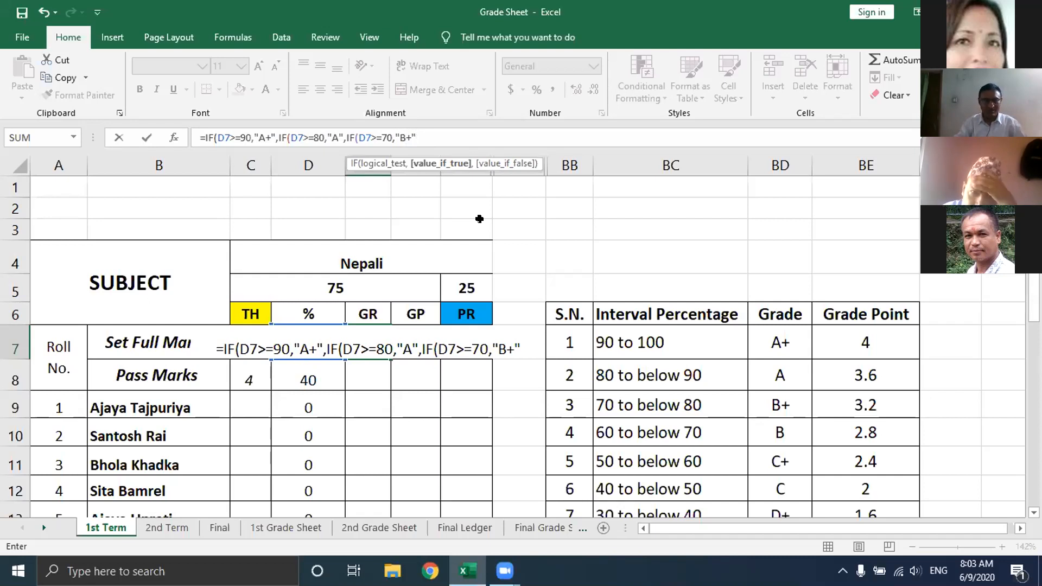
- Extend the E7 formula with a nested IF that returns "B" when D7>=60
{"action": "type", "text": ",IF"}
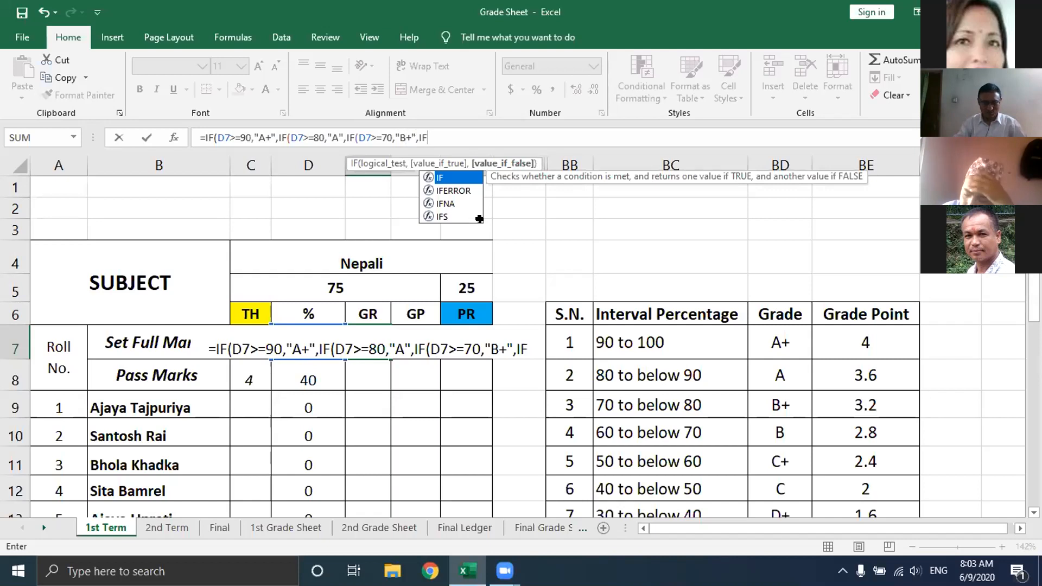
{"action": "type", "text": "("}
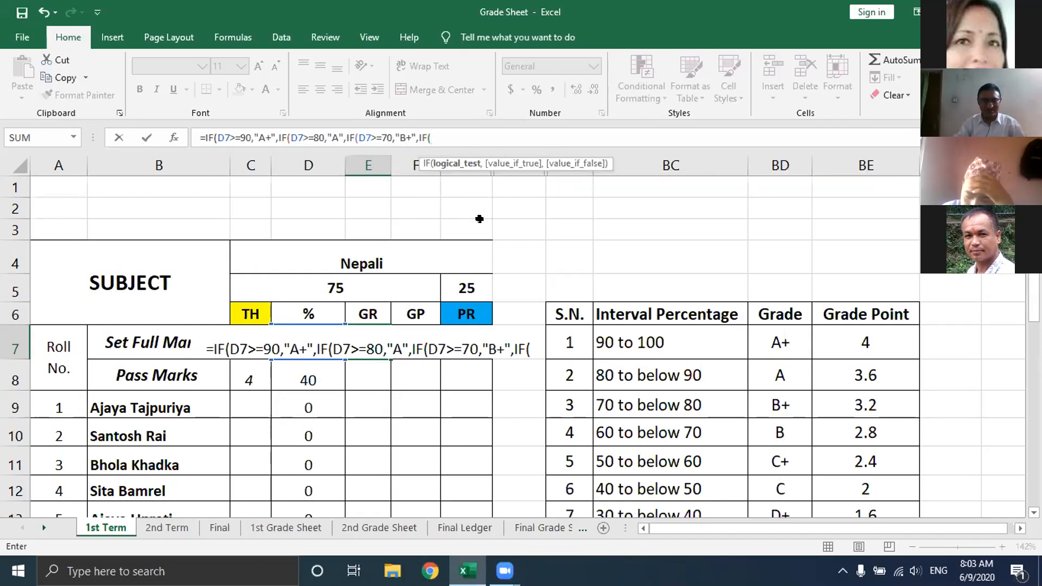
{"action": "type", "text": "D7"}
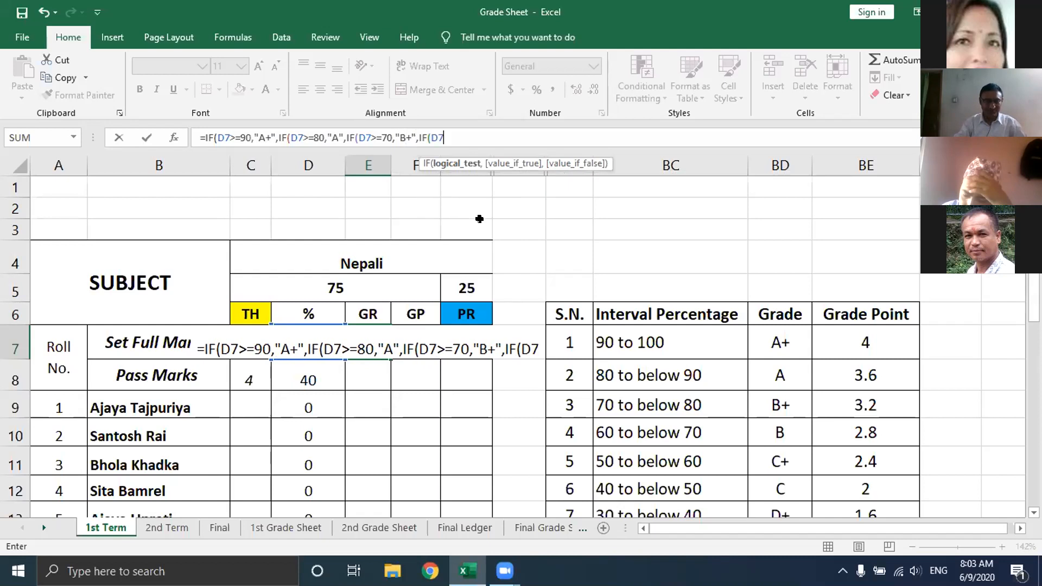
{"action": "type", "text": ">"}
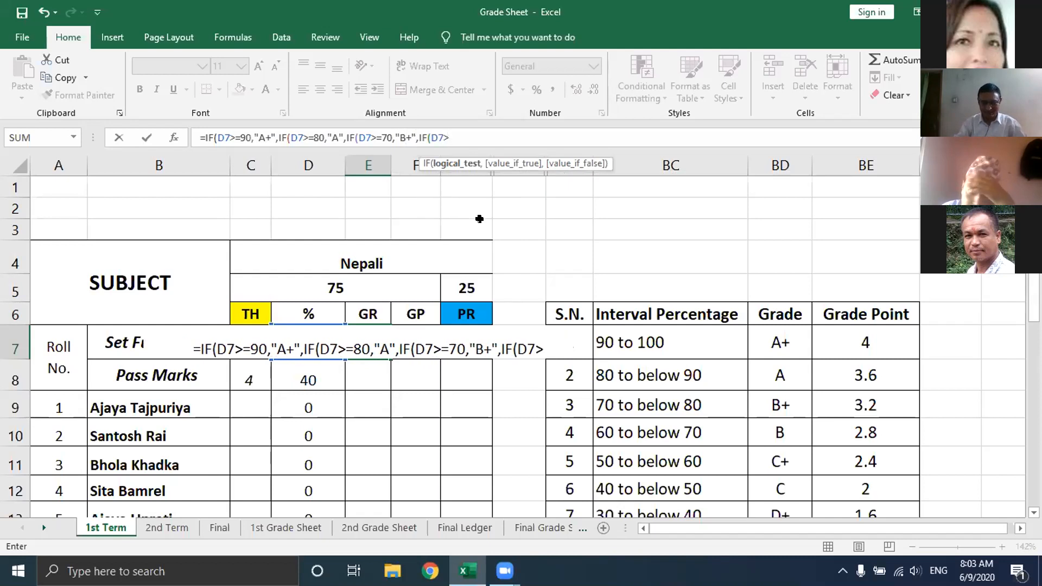
{"action": "type", "text": "="}
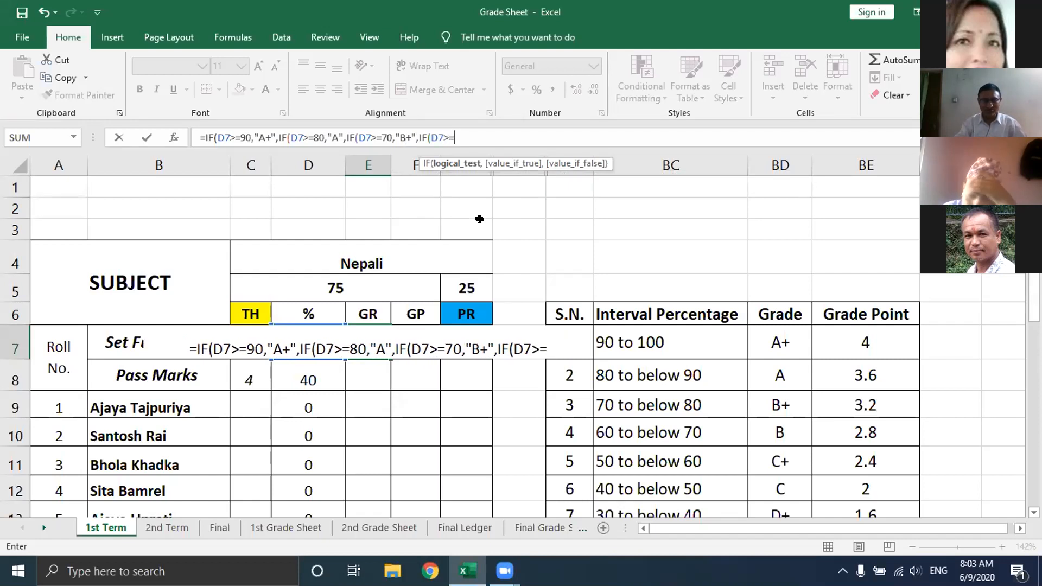
{"action": "type", "text": "60"}
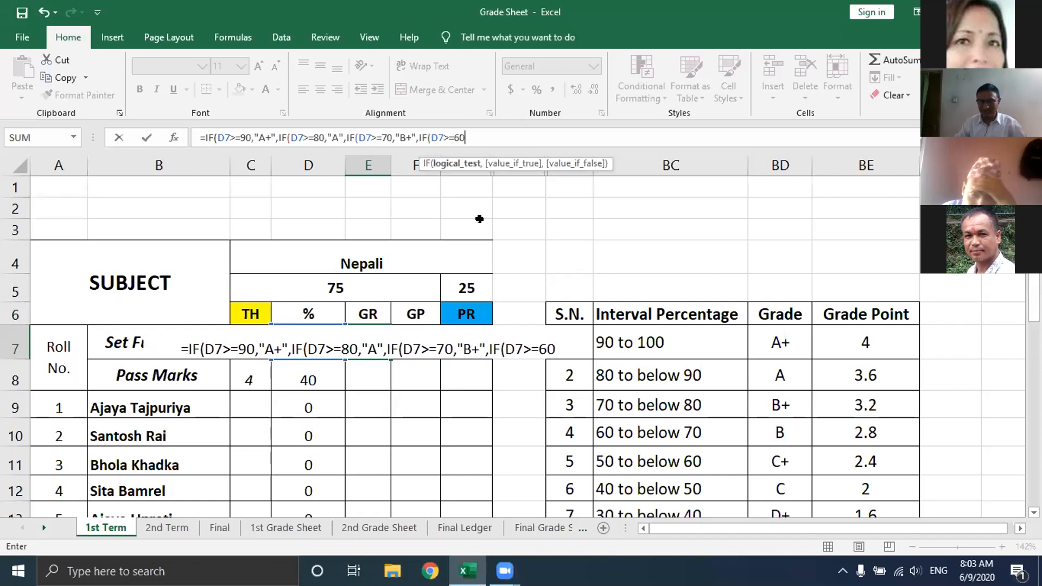
{"action": "type", "text": ","}
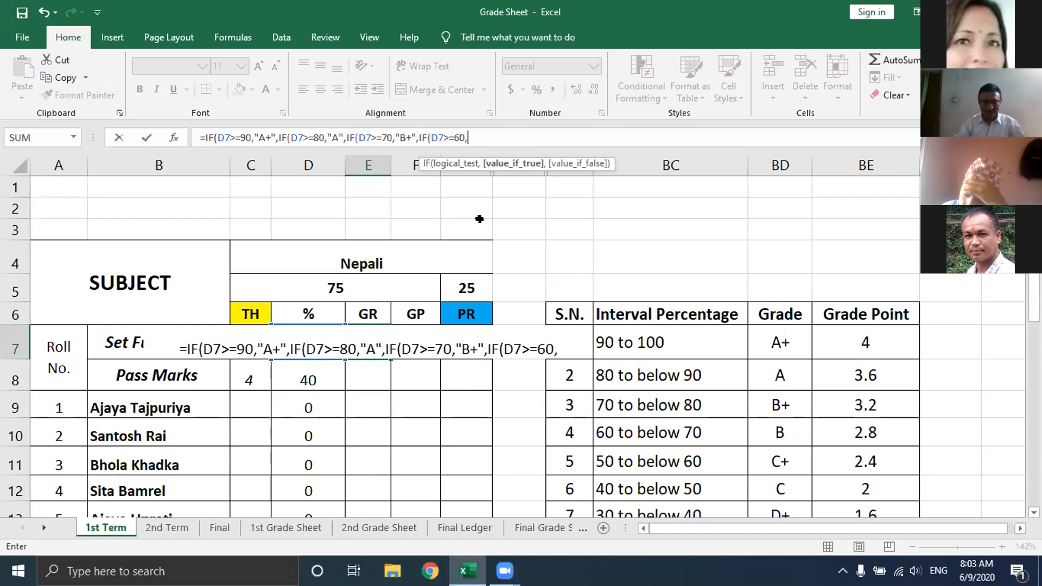
{"action": "type", "text": "\""}
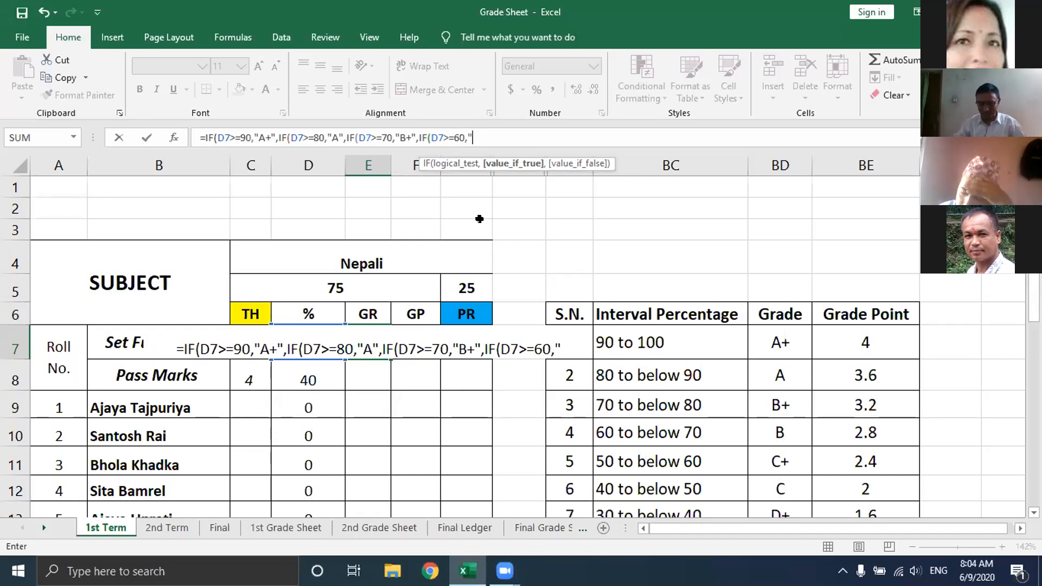
{"action": "type", "text": "B\""}
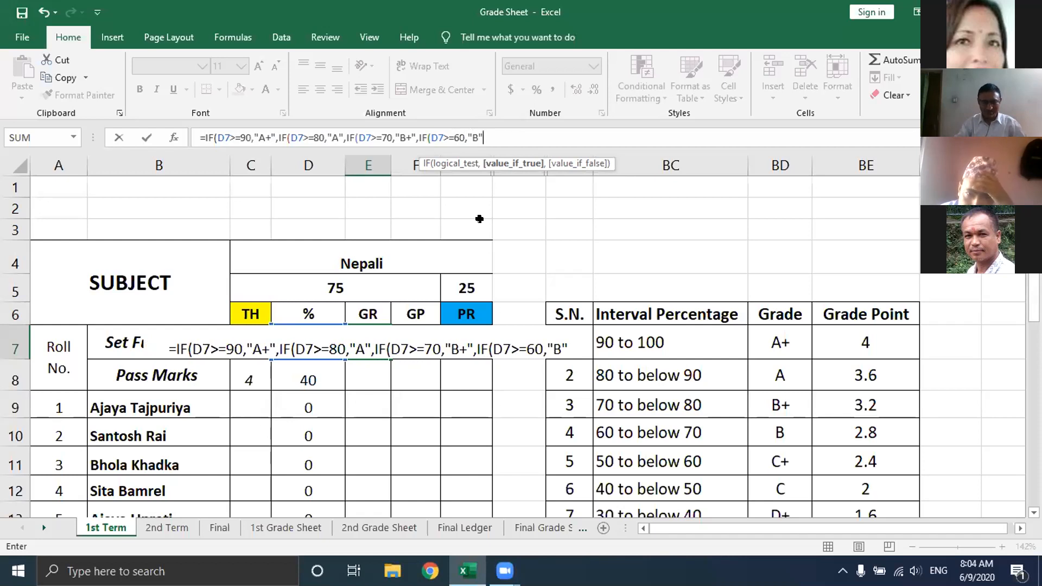
- Extend the E7 formula with a nested IF that returns "C+" when D7>=50
{"action": "type", "text": ","}
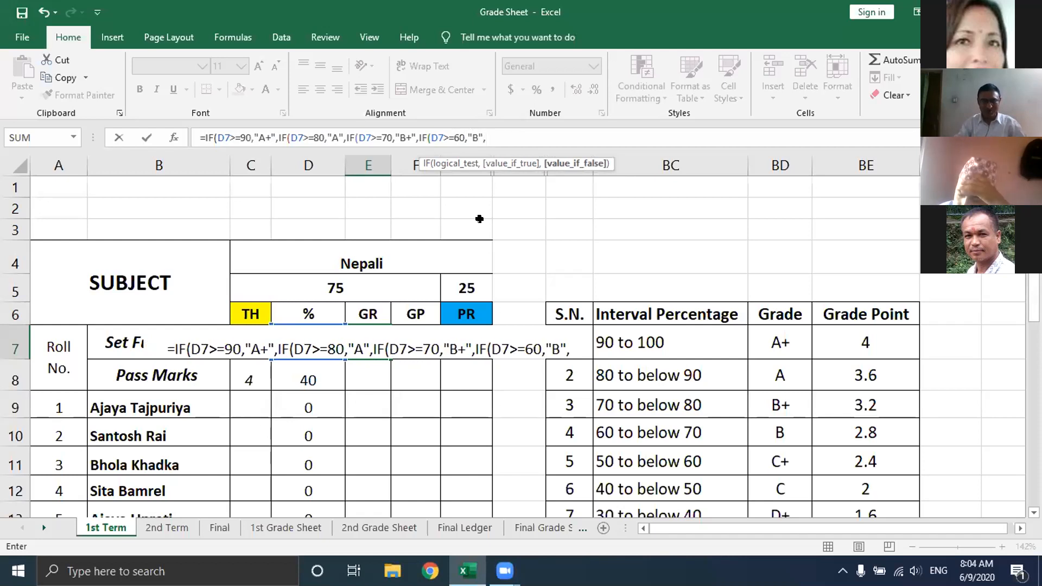
{"action": "type", "text": "IF"}
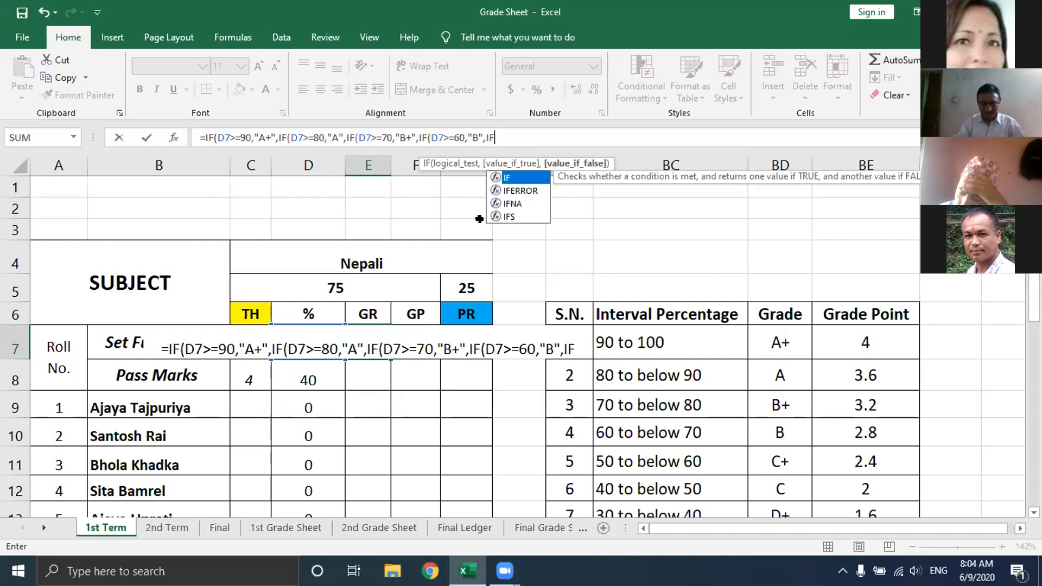
{"action": "type", "text": "("}
{"action": "type", "text": "D"}
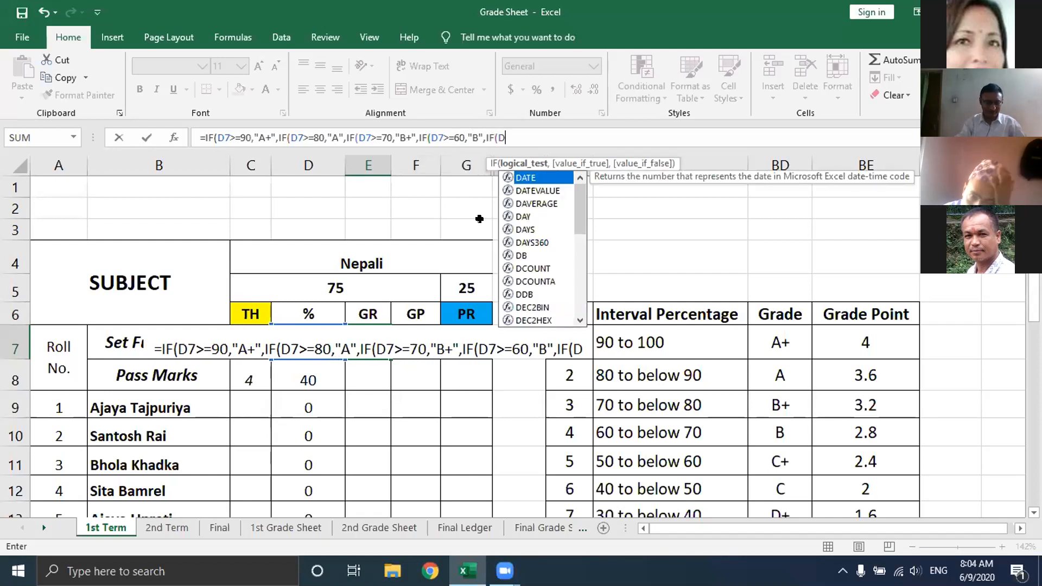
{"action": "type", "text": "7"}
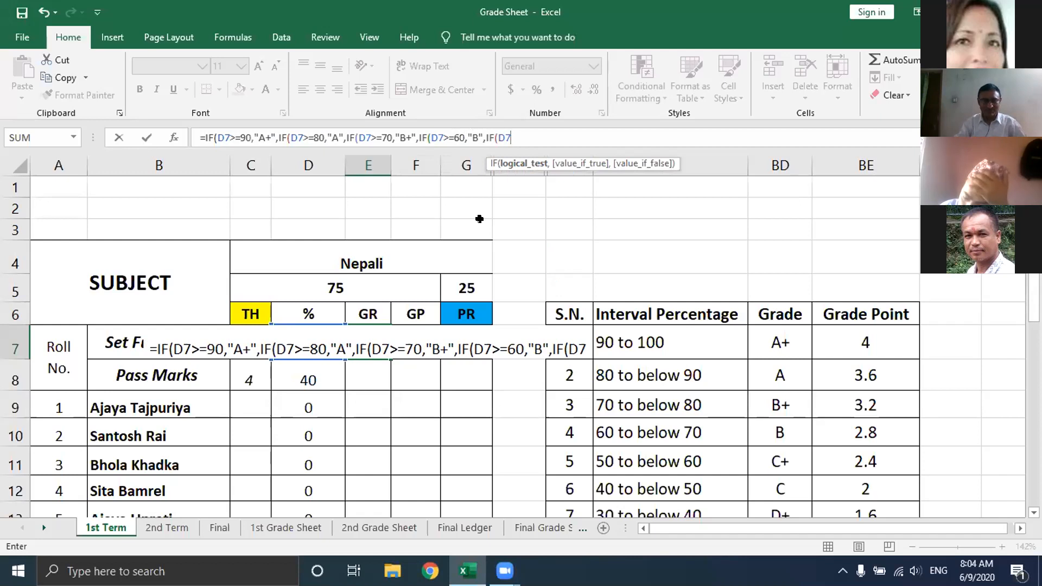
{"action": "type", "text": ">"}
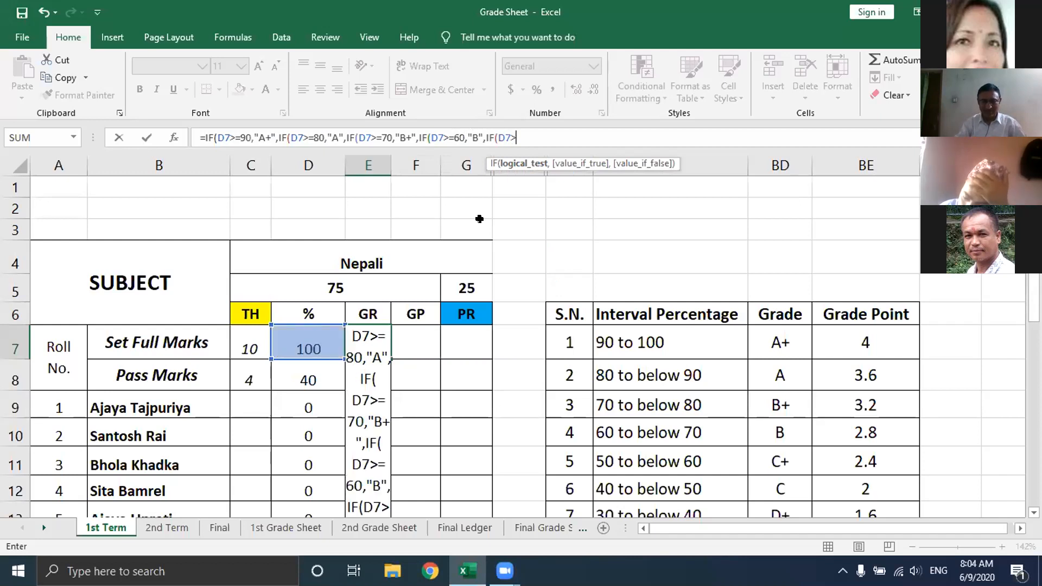
{"action": "type", "text": "="}
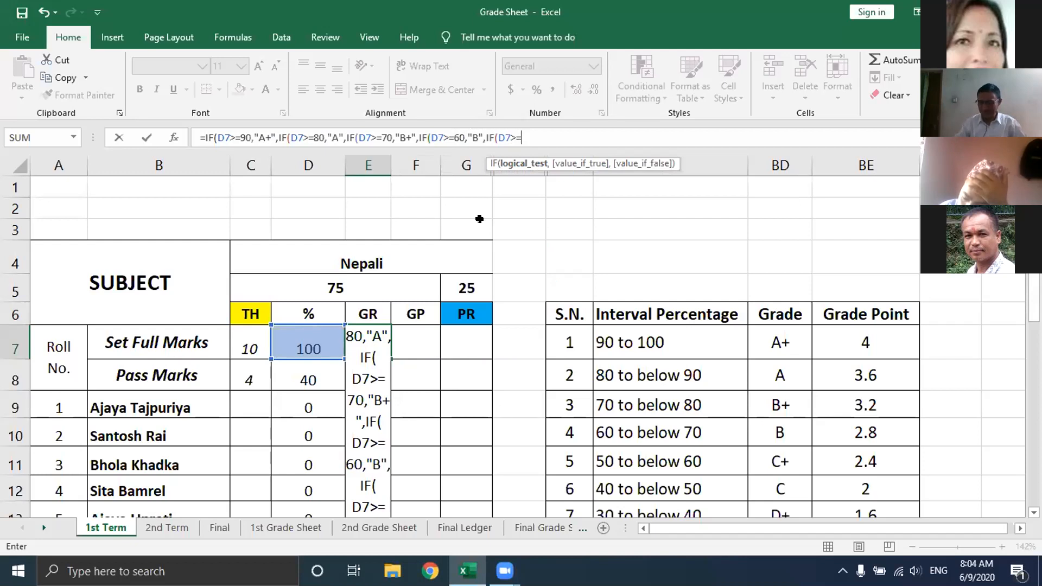
{"action": "type", "text": "50"}
{"action": "type", "text": ","}
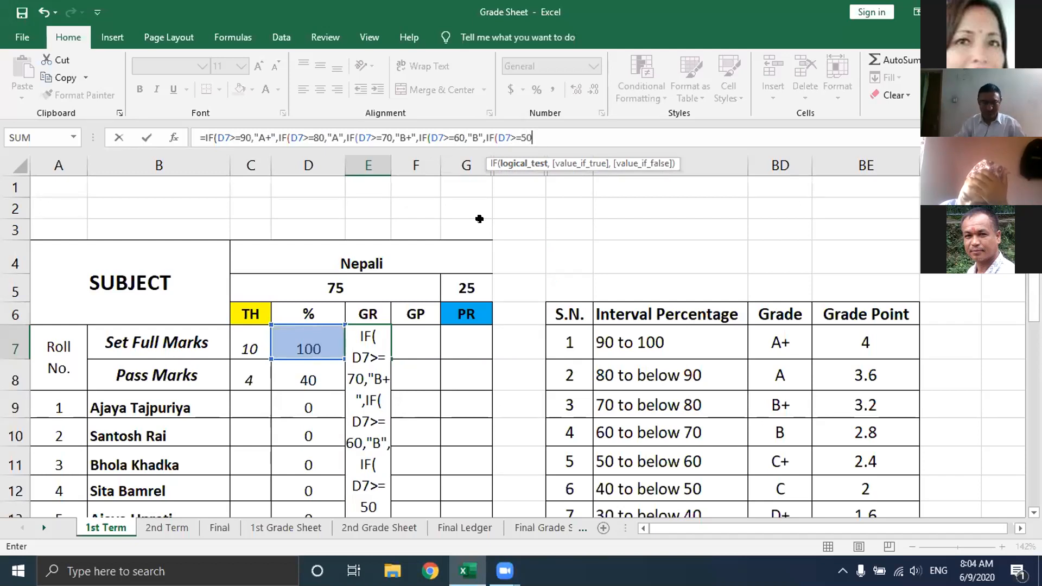
{"action": "type", "text": "\""}
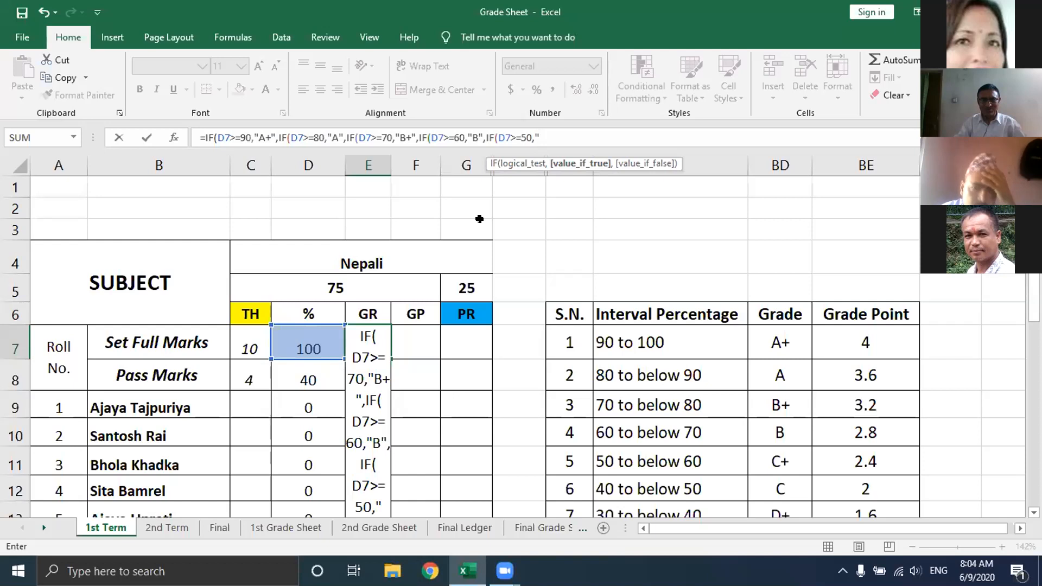
{"action": "type", "text": "C+"}
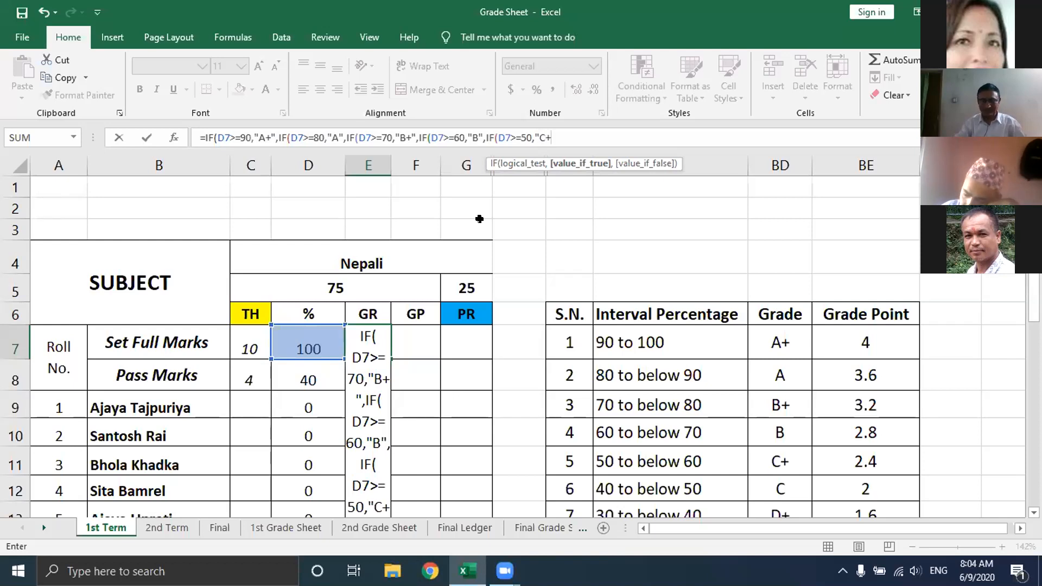
{"action": "type", "text": "\""}
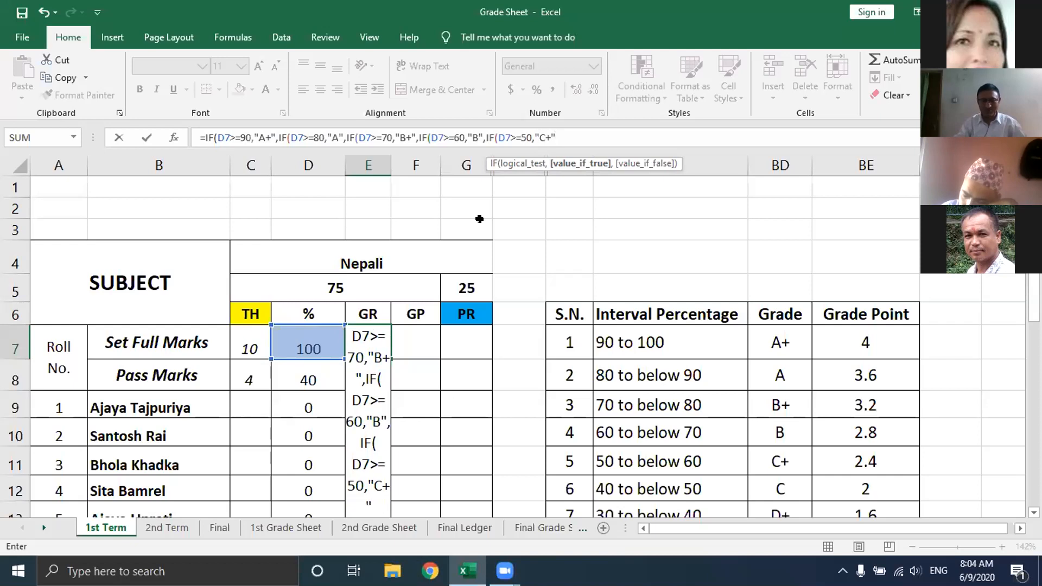
- Extend the E7 formula with a nested IF that returns "C" when D7>=40
{"action": "type", "text": ",IF"}
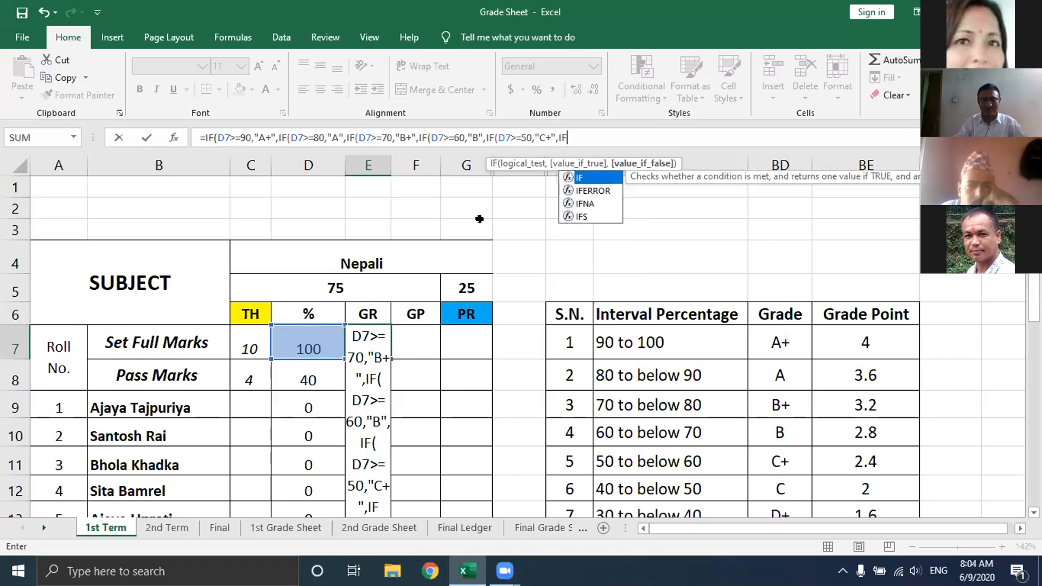
{"action": "type", "text": "("}
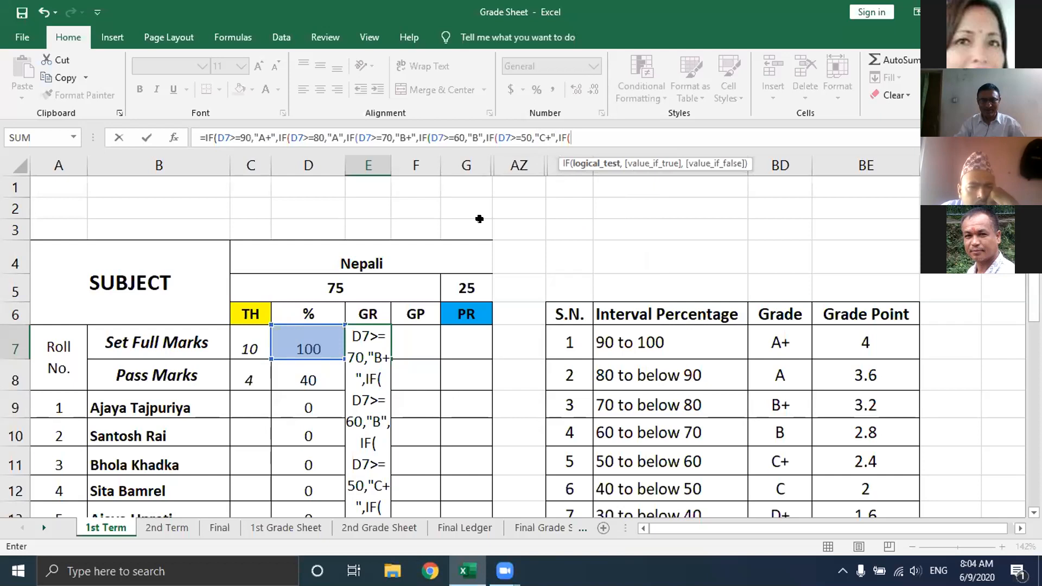
{"action": "type", "text": "D7>"}
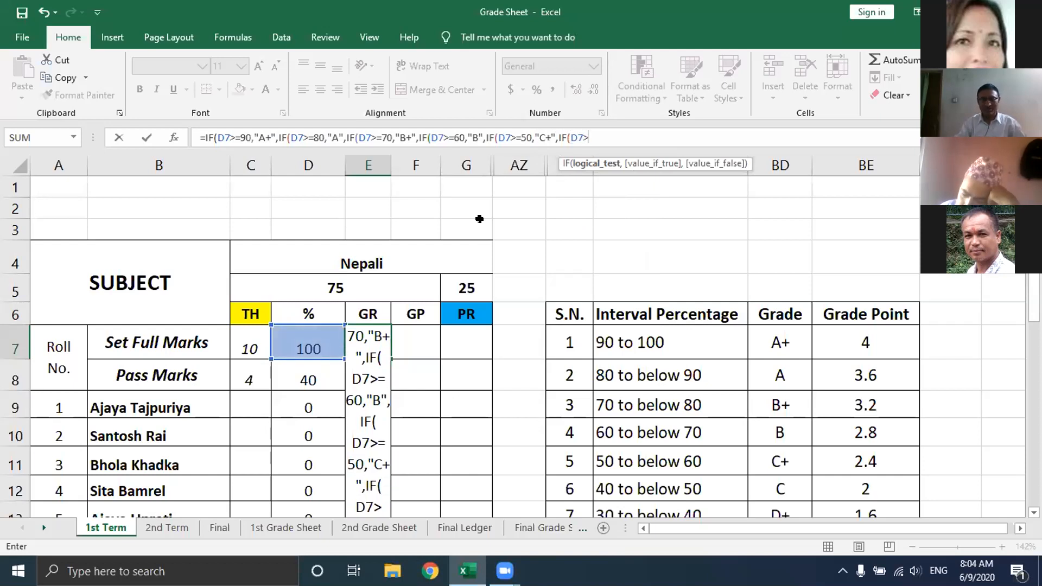
{"action": "type", "text": "="}
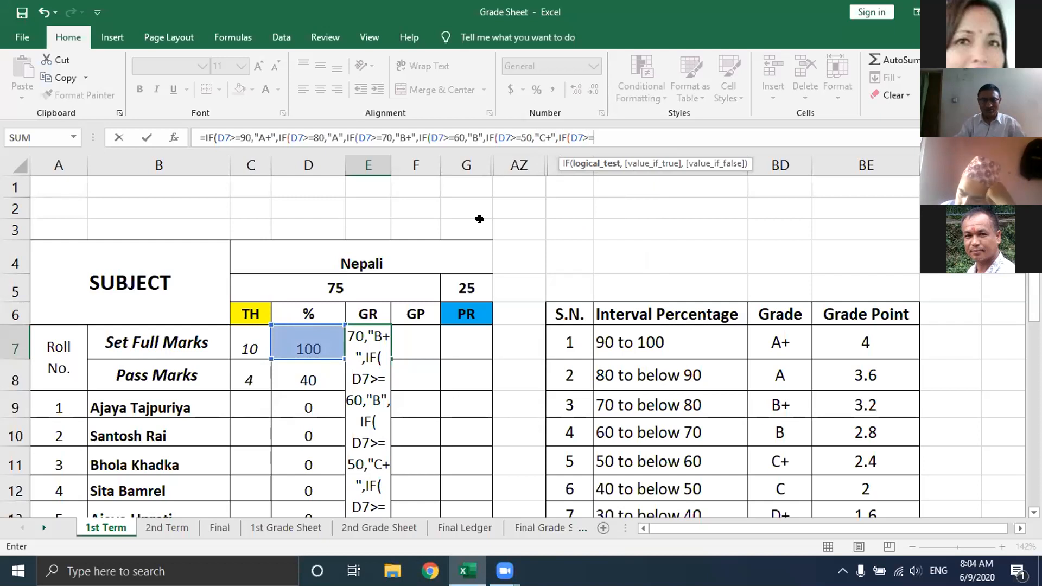
{"action": "type", "text": "40"}
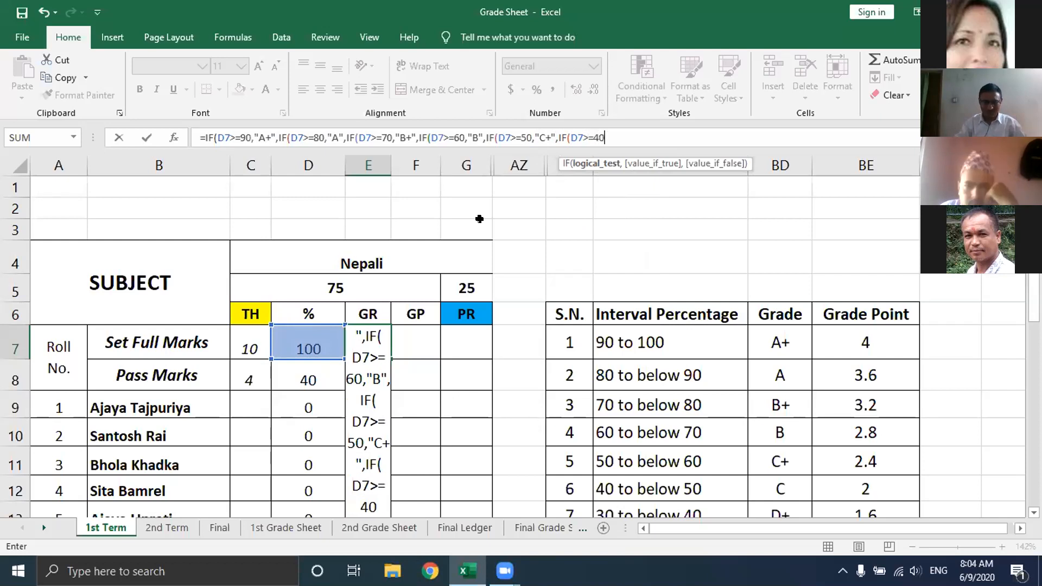
{"action": "type", "text": ","}
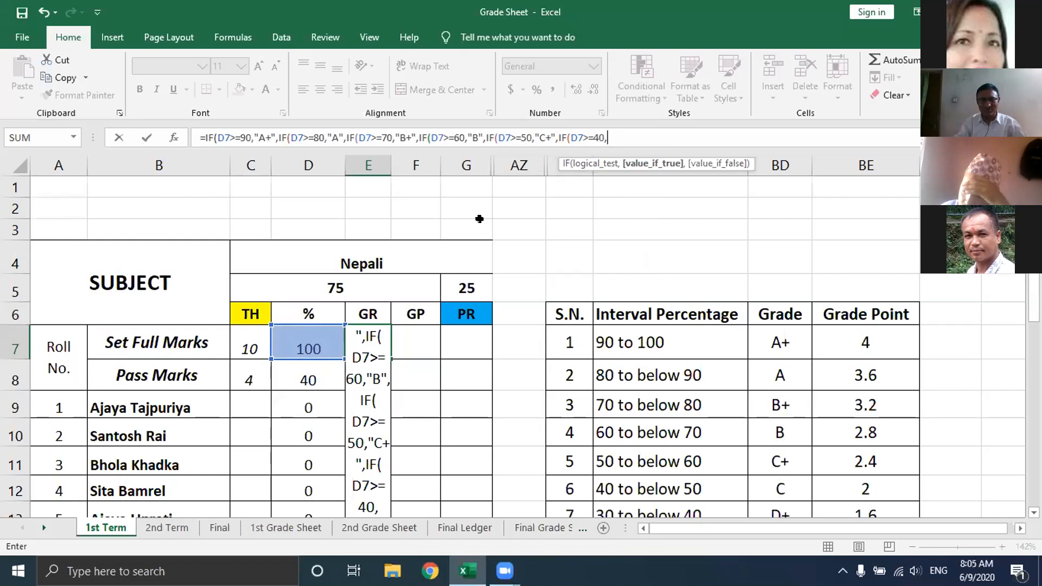
{"action": "type", "text": "\"C"}
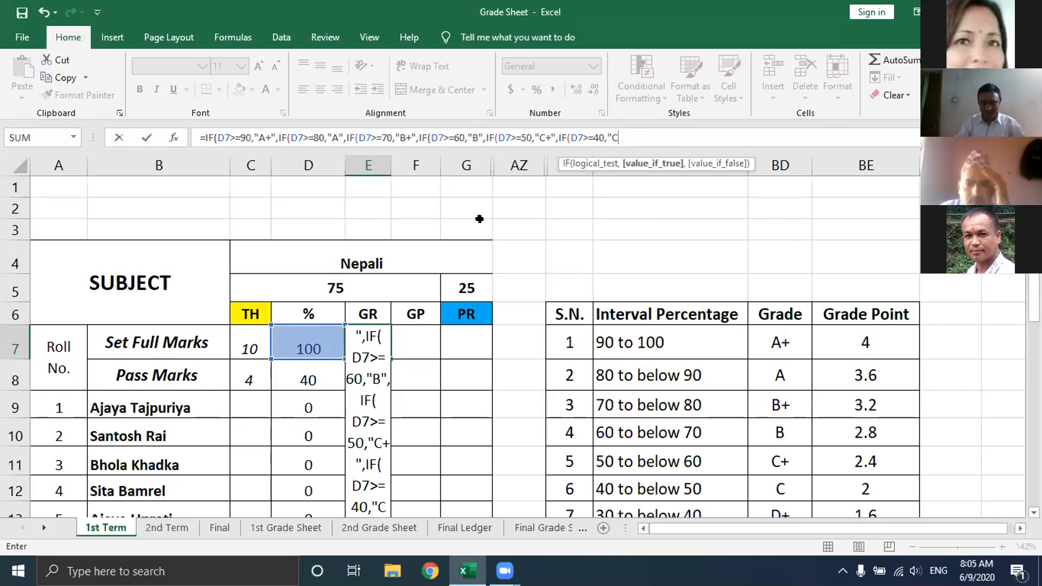
{"action": "type", "text": "\","}
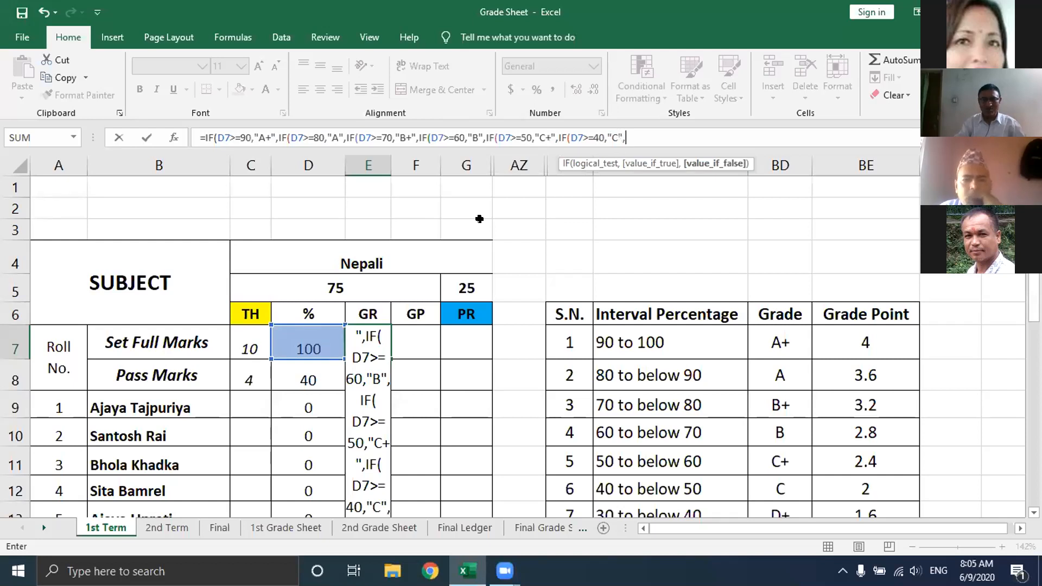
- Extend the E7 formula with a nested IF that returns "D+" when D7>=30
{"action": "type", "text": "IF"}
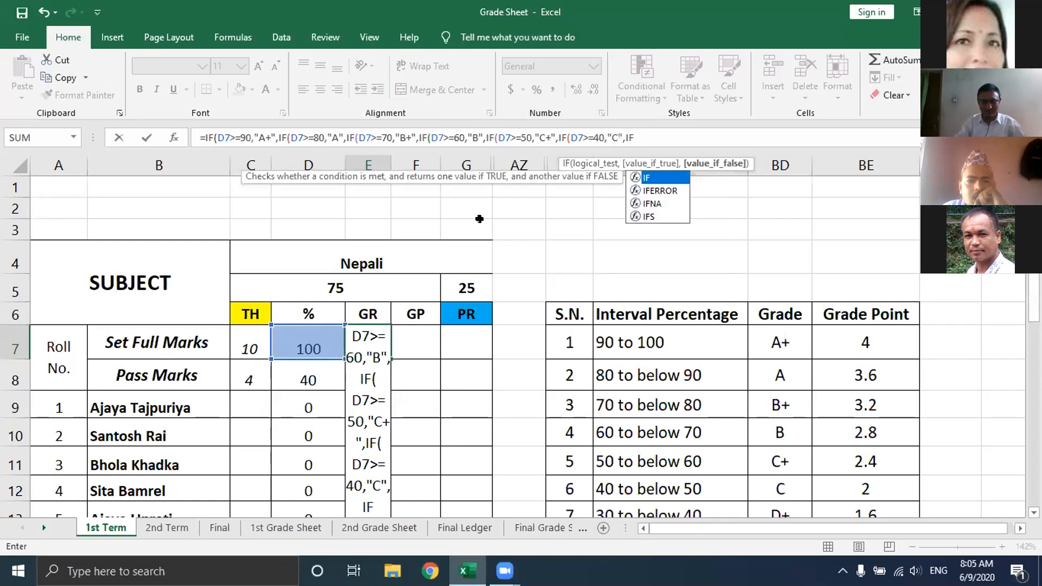
{"action": "type", "text": "(D"}
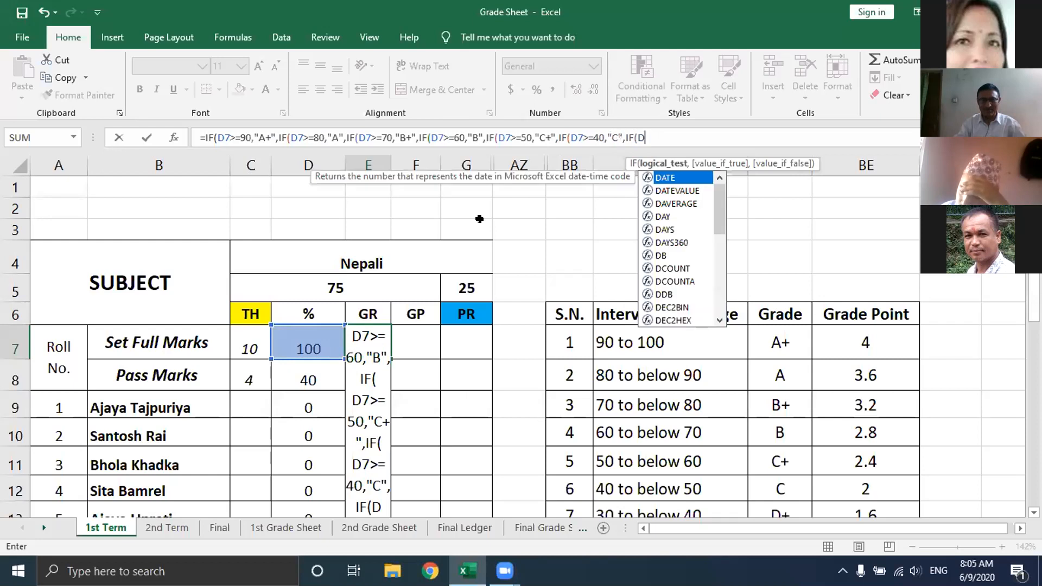
{"action": "type", "text": "7"}
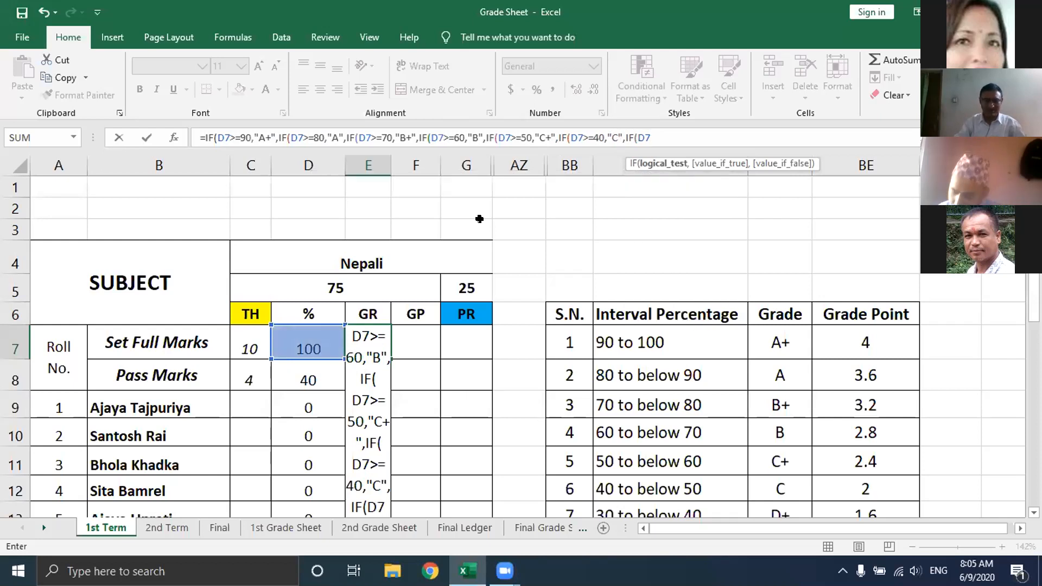
{"action": "type", "text": ">"}
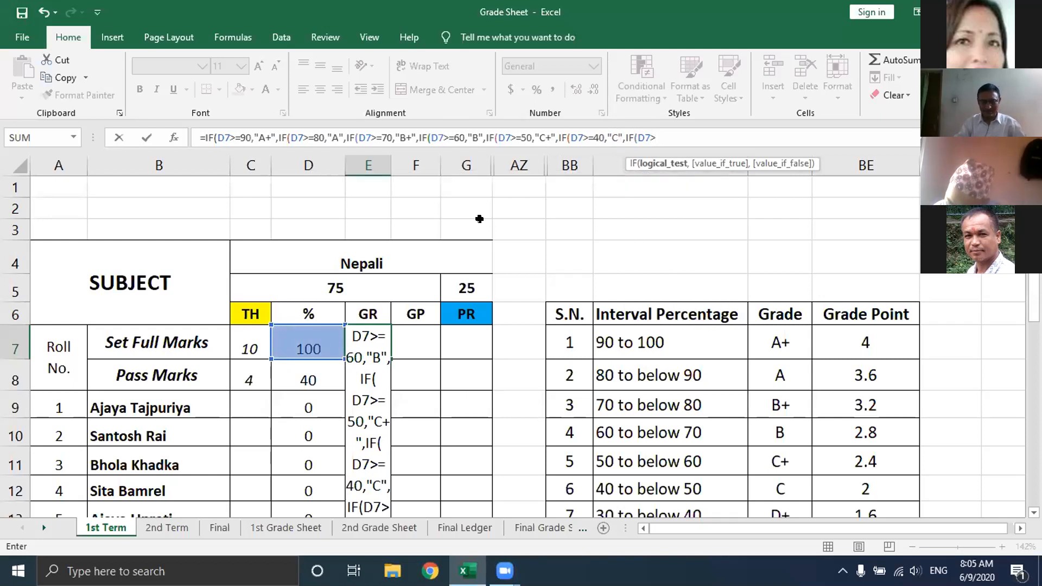
{"action": "type", "text": "="}
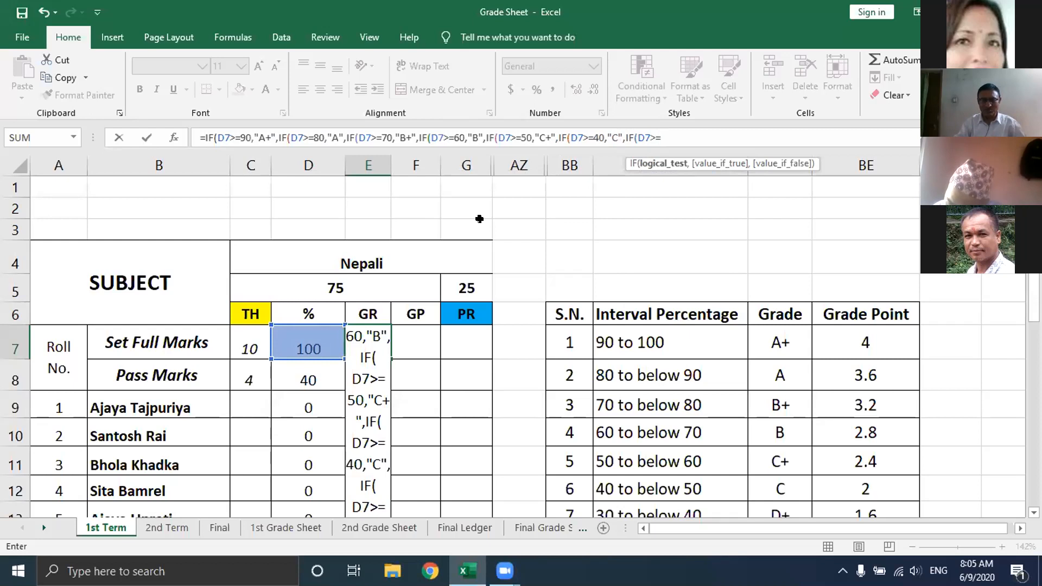
{"action": "type", "text": "3"}
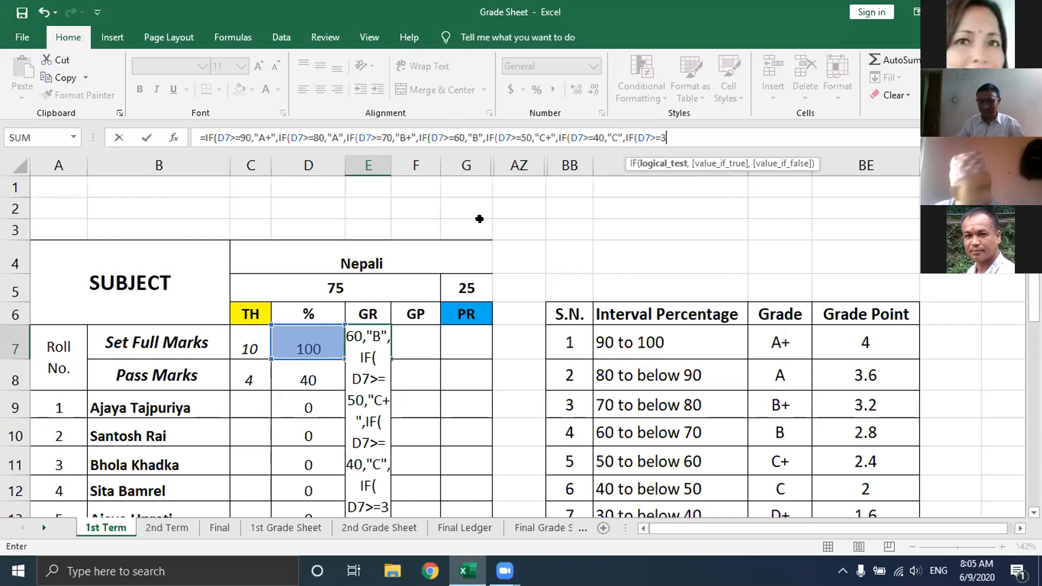
{"action": "type", "text": "0,"}
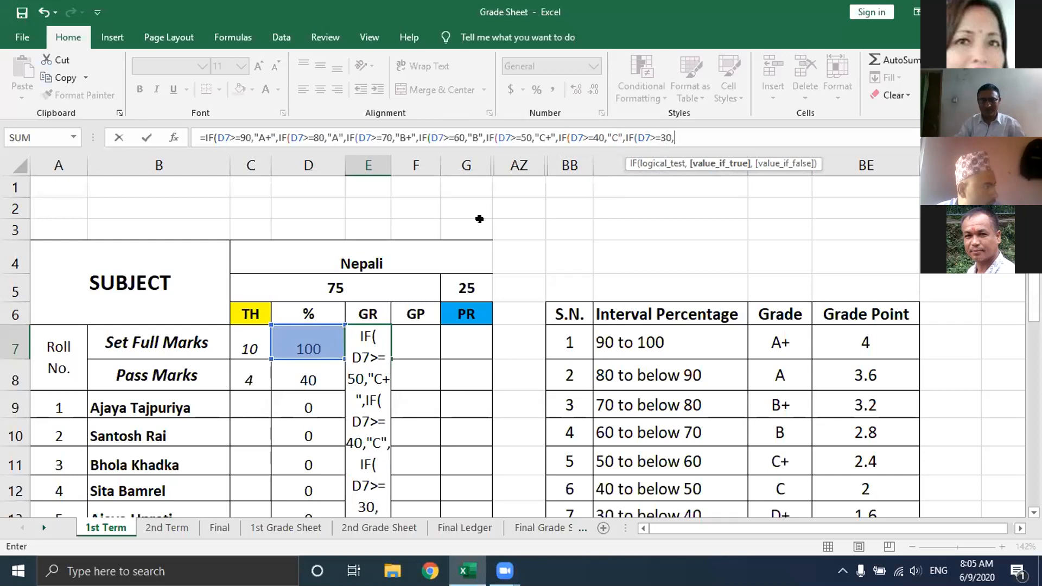
{"action": "type", "text": "\""}
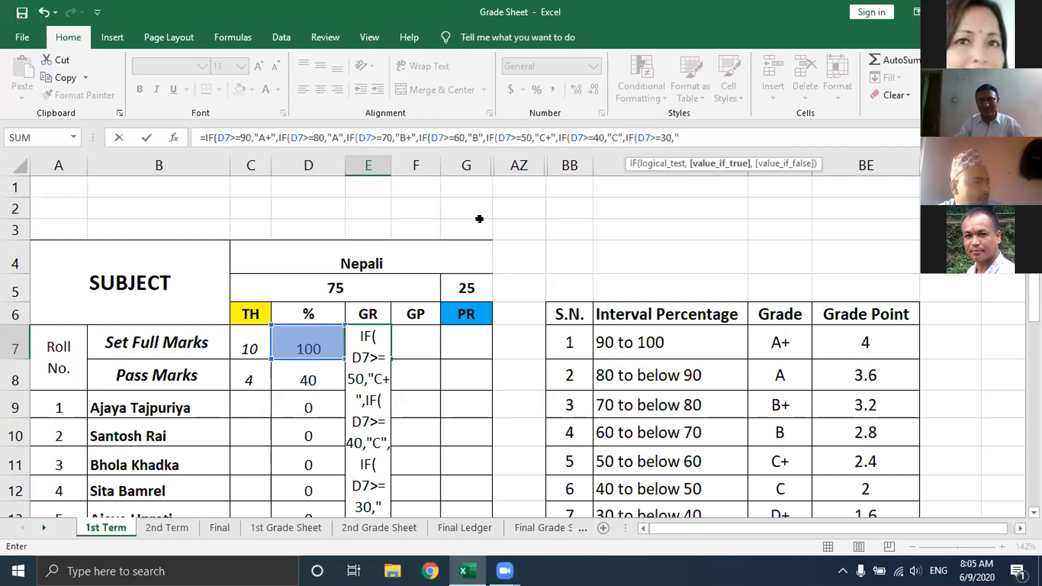
{"action": "type", "text": "D"}
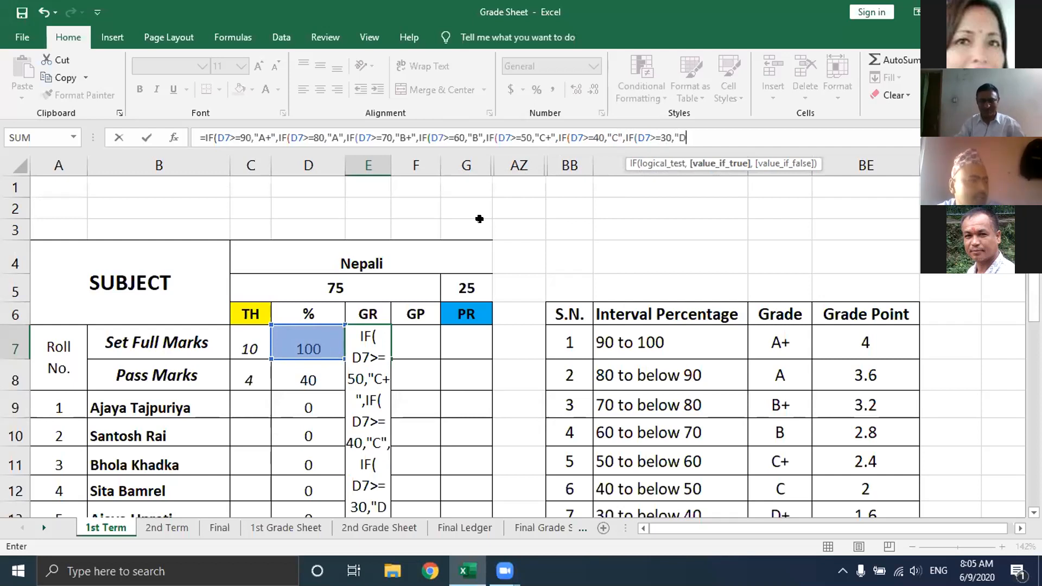
{"action": "type", "text": "+"}
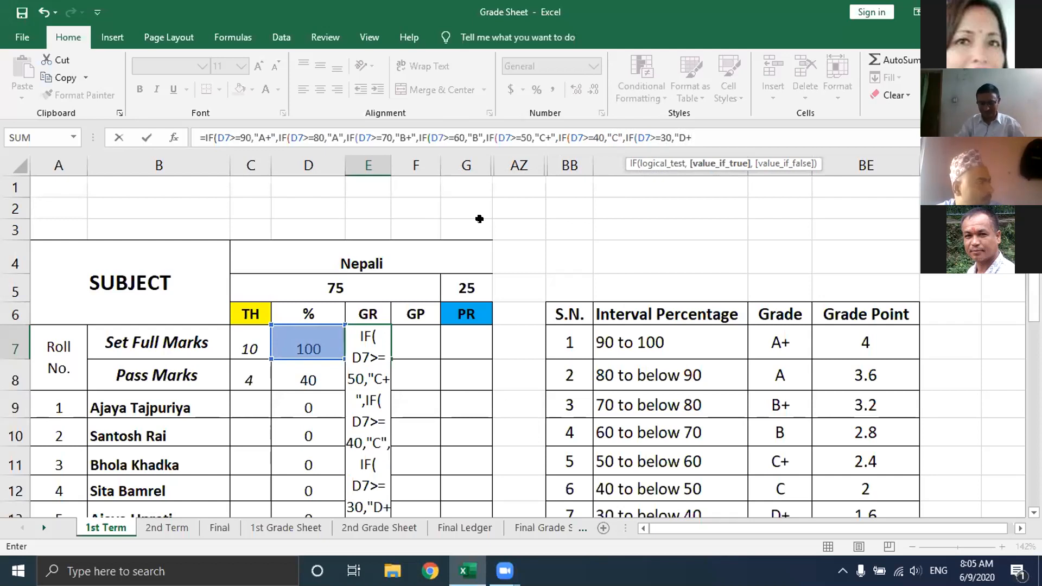
{"action": "type", "text": "\","}
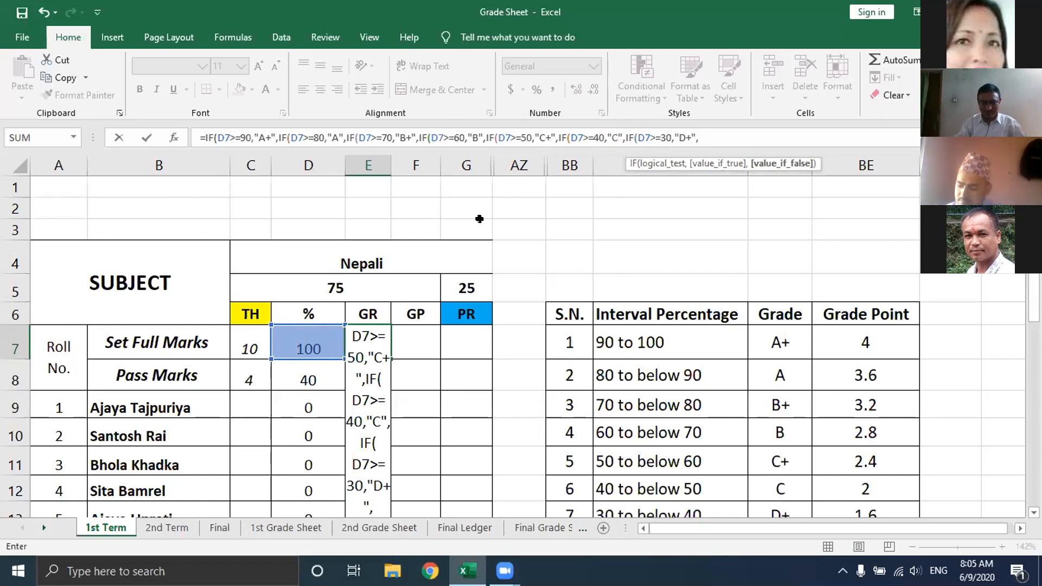
- Extend the E7 formula with a nested IF that returns "D" when D7>=20
{"action": "type", "text": "IF"}
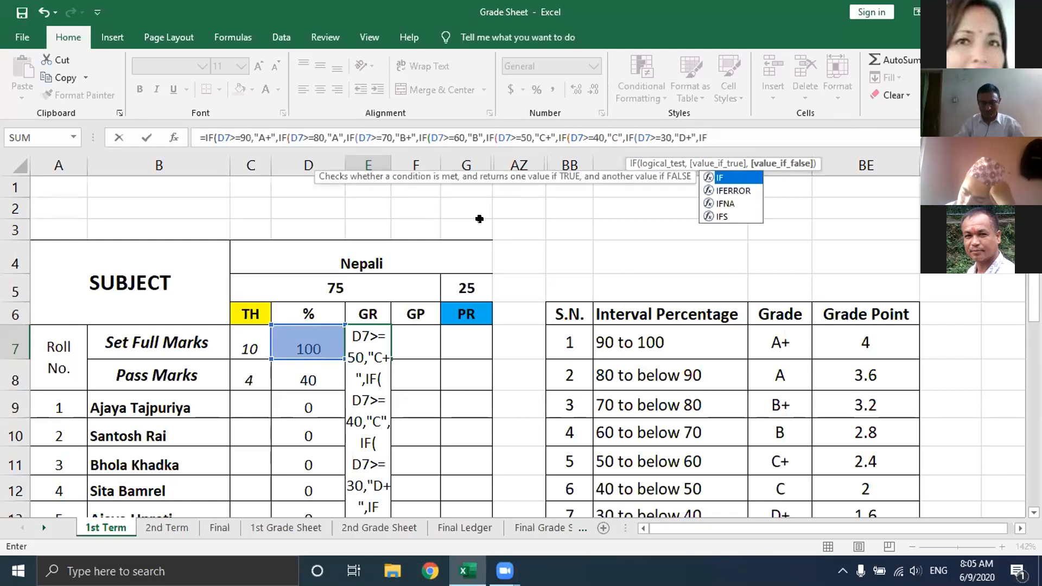
{"action": "type", "text": "(D"}
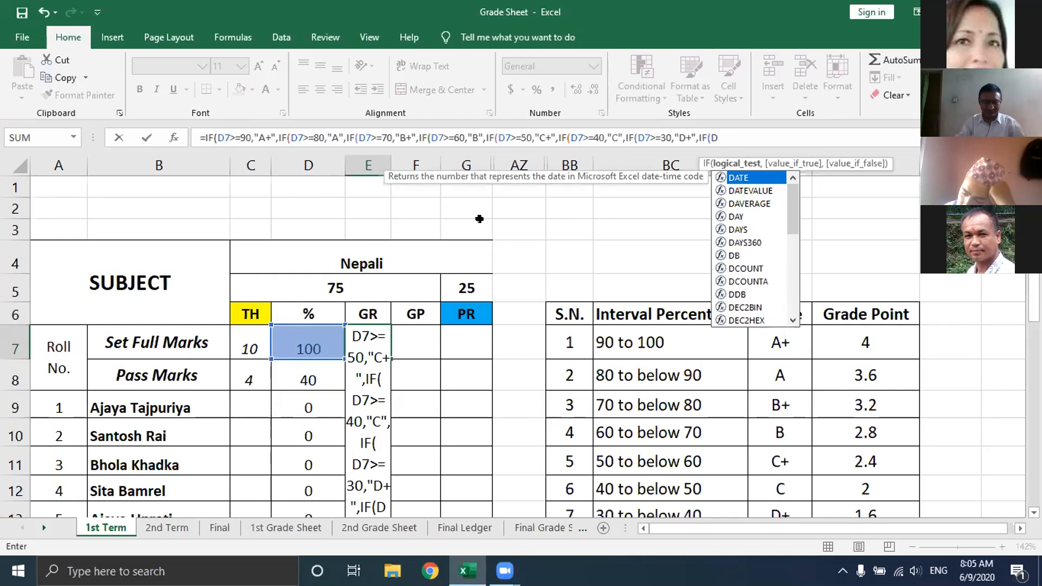
{"action": "type", "text": "7"}
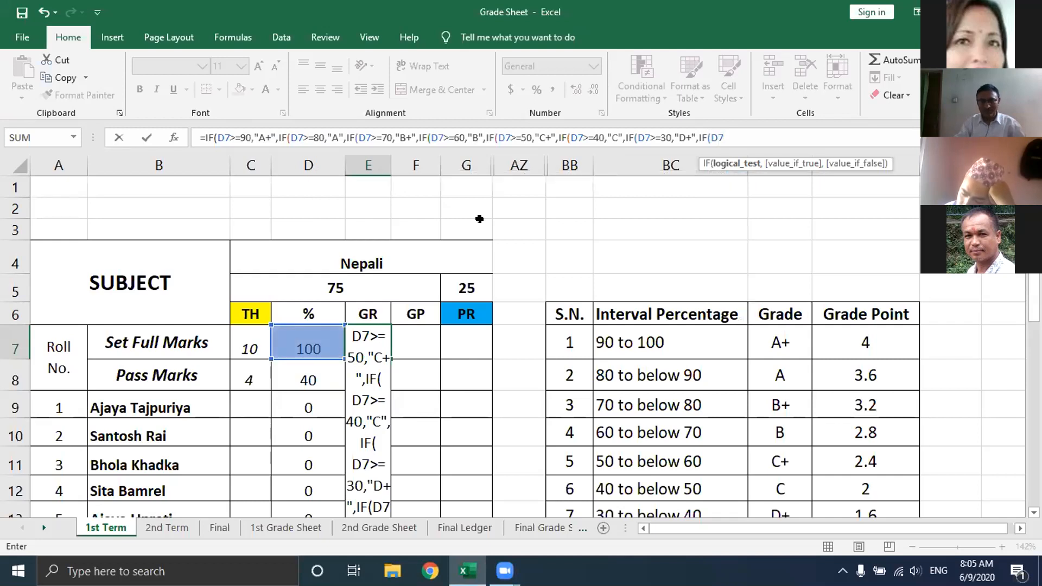
{"action": "type", "text": ">="}
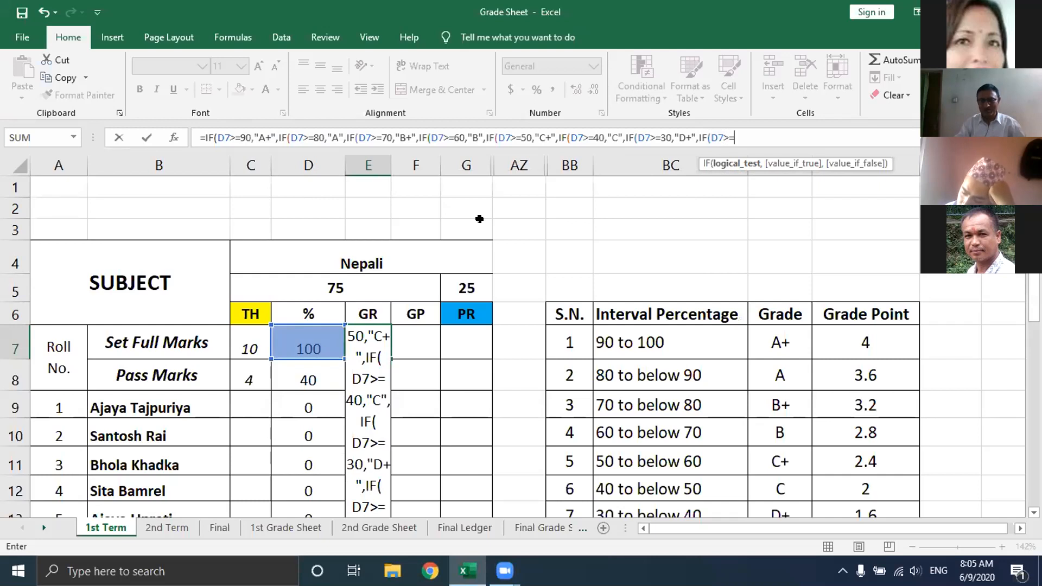
{"action": "type", "text": "20"}
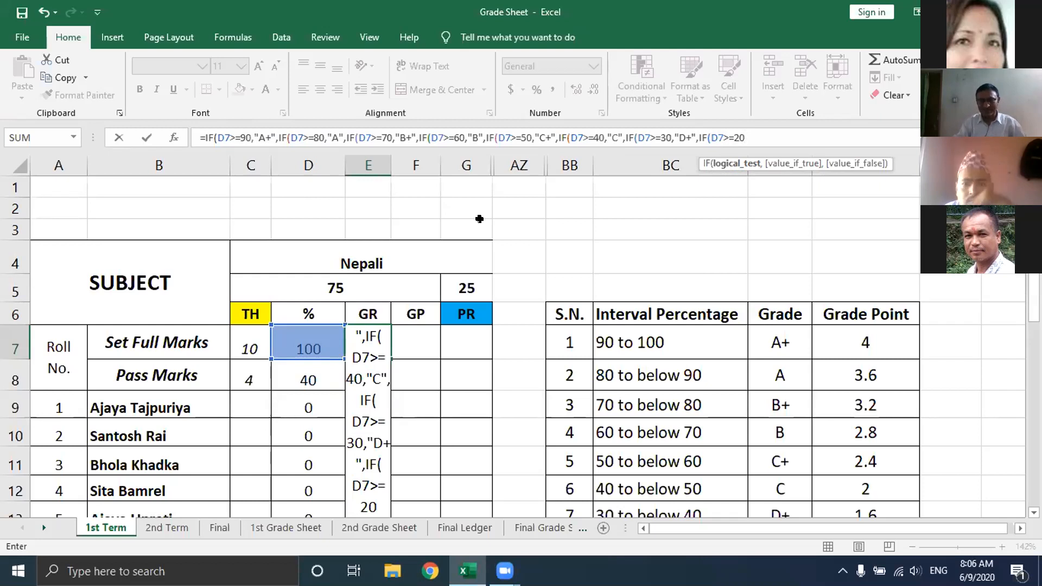
{"action": "type", "text": ",\""}
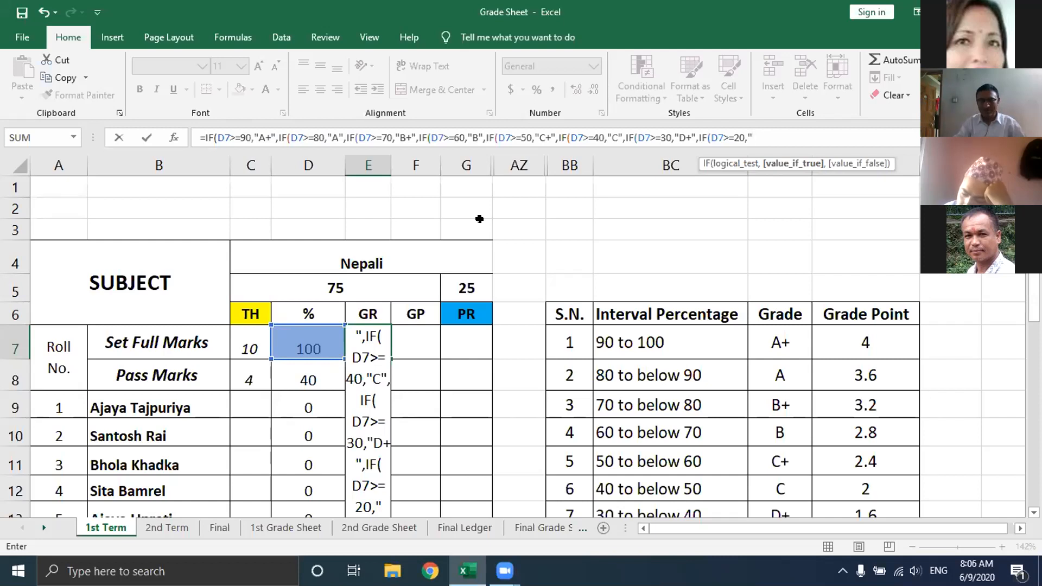
{"action": "type", "text": "D\""}
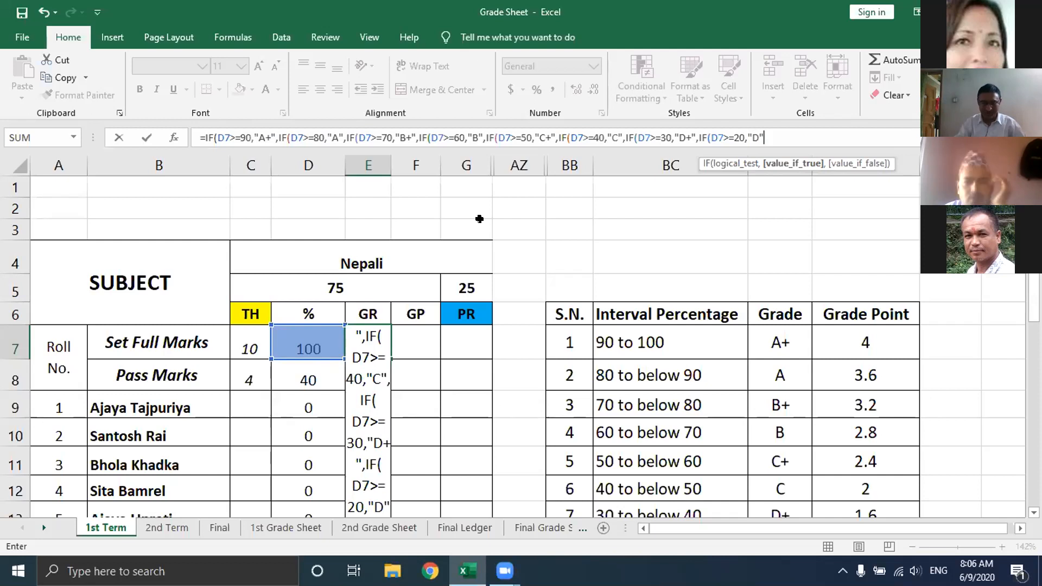
{"action": "type", "text": ","}
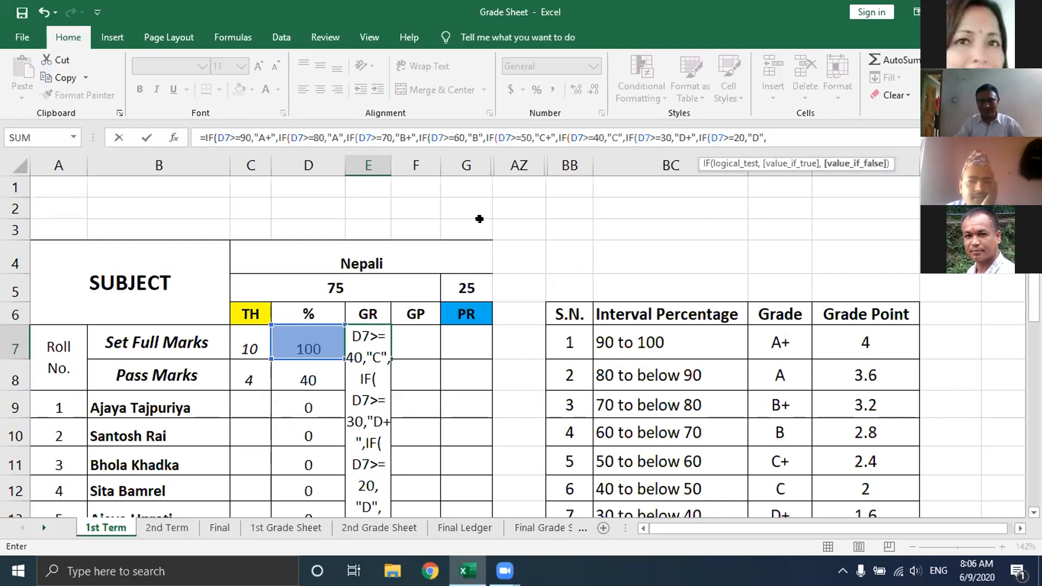
- Extend the E7 formula with a nested IF that returns "-" when D7>0
{"action": "type", "text": "IF"}
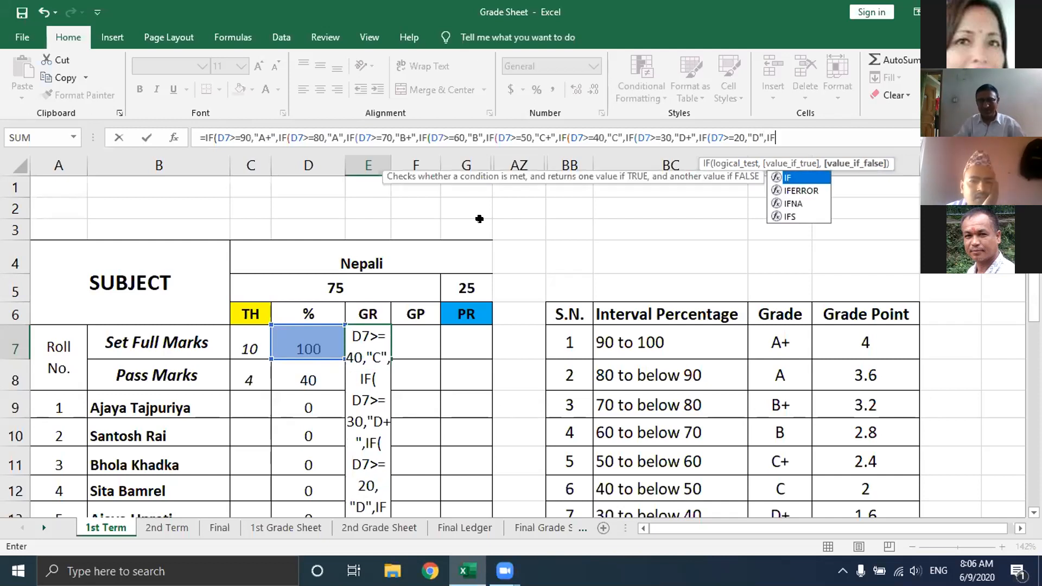
{"action": "type", "text": "("}
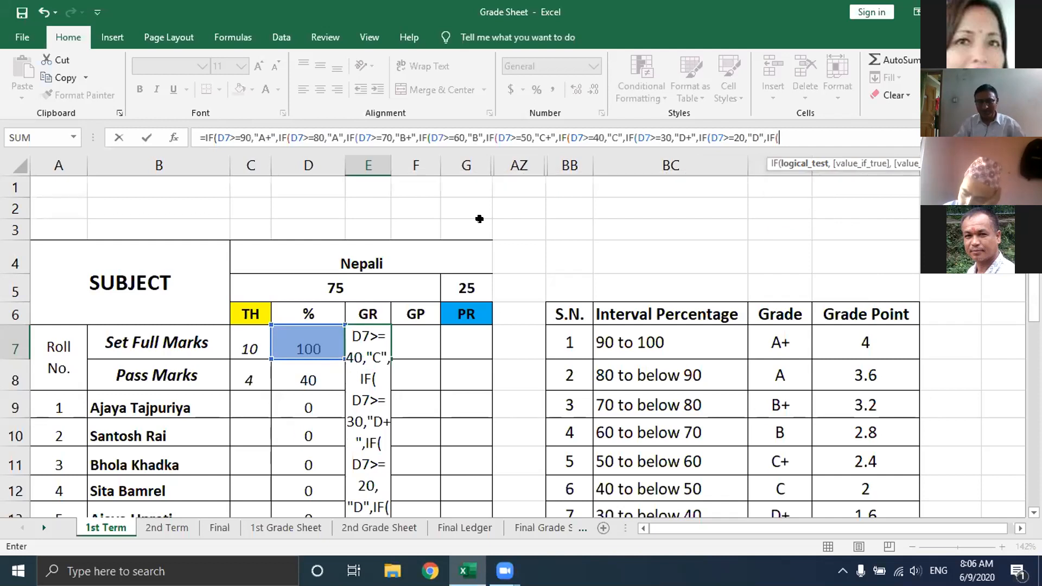
{"action": "type", "text": "D7"}
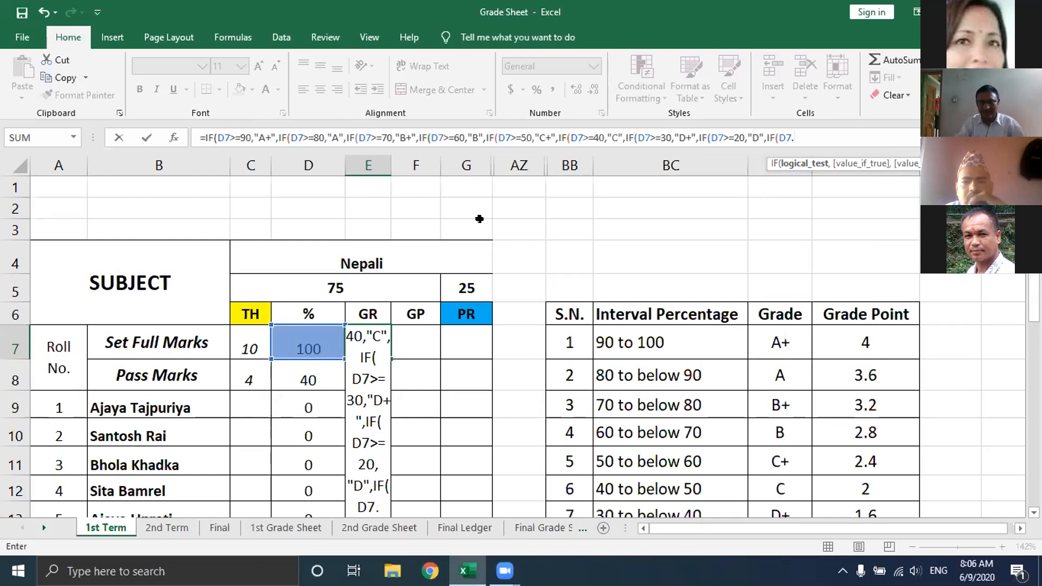
{"action": "type", "text": ">"}
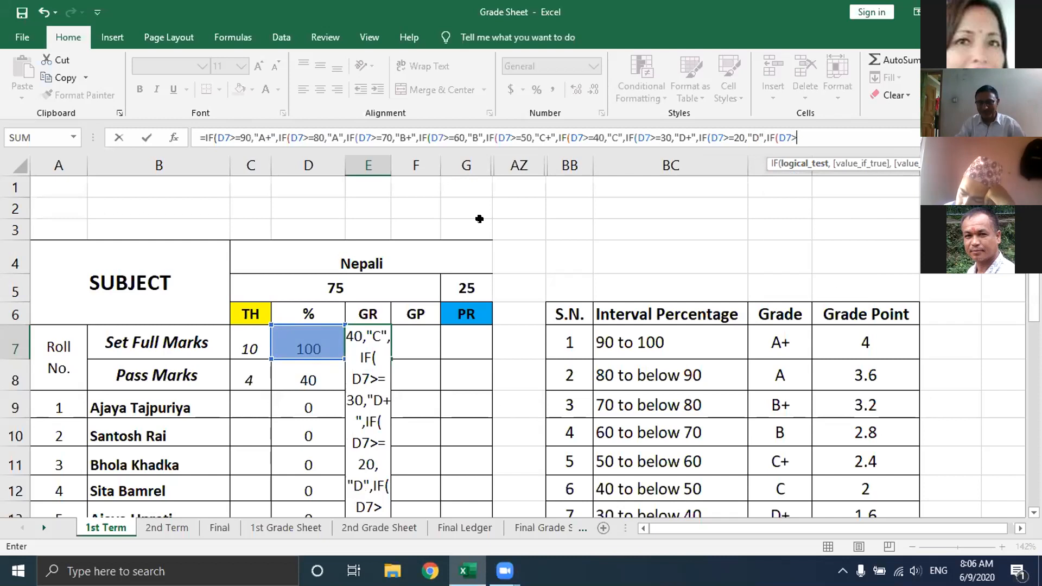
{"action": "type", "text": "0"}
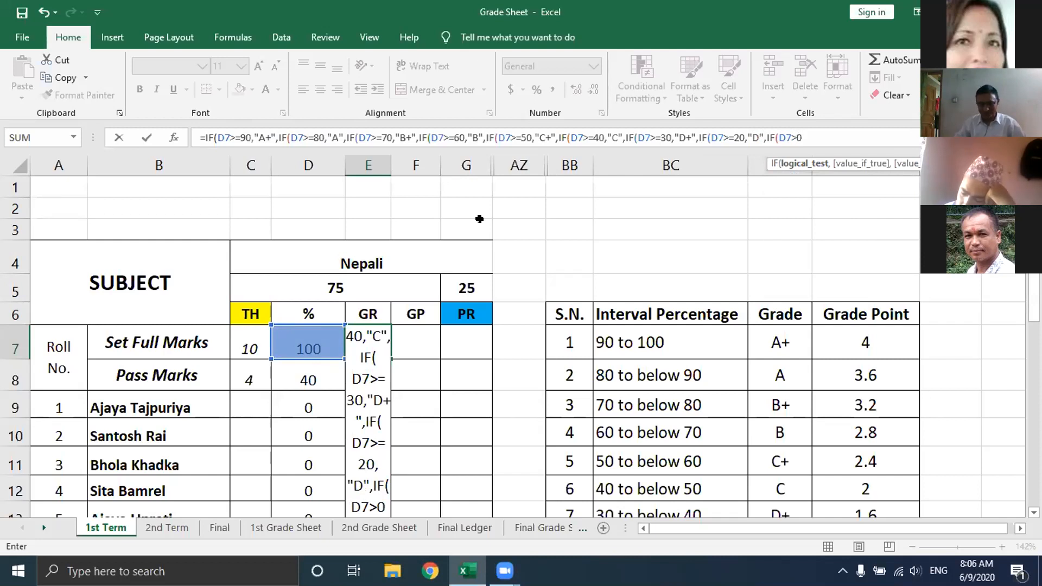
{"action": "type", "text": ",\"-"}
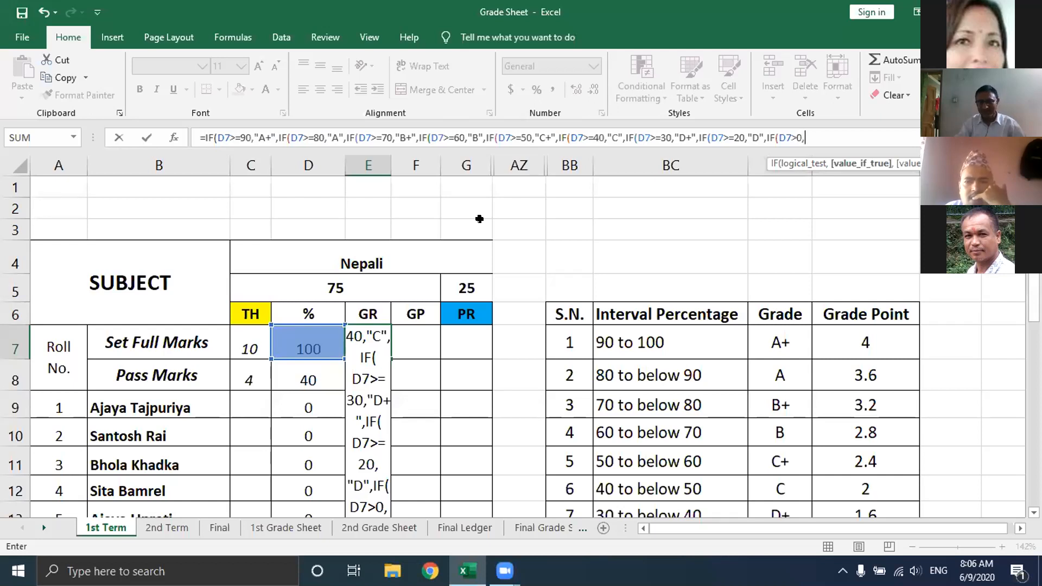
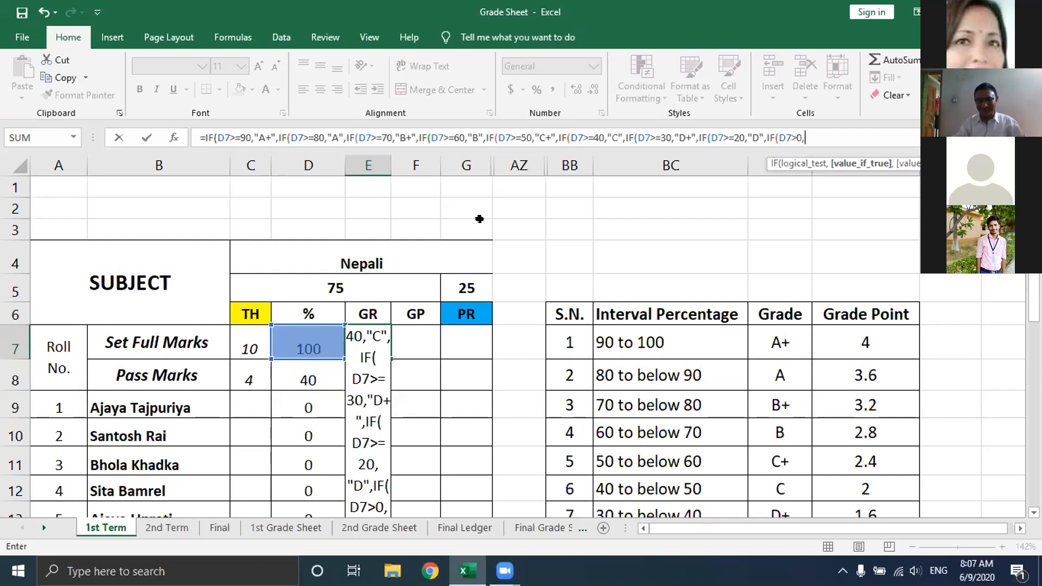
{"action": "type", "text": "\""}
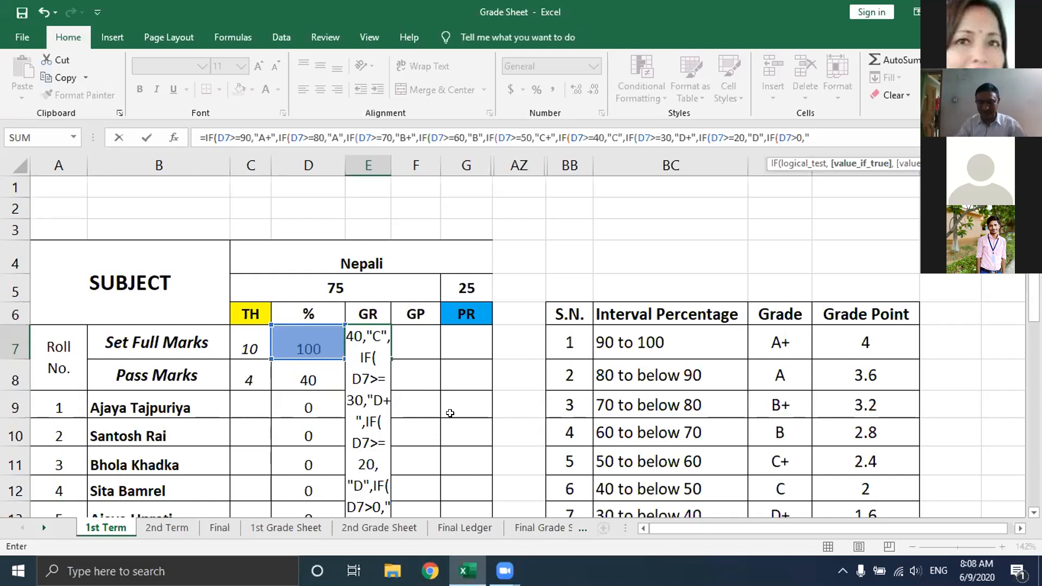
{"action": "type", "text": "-"}
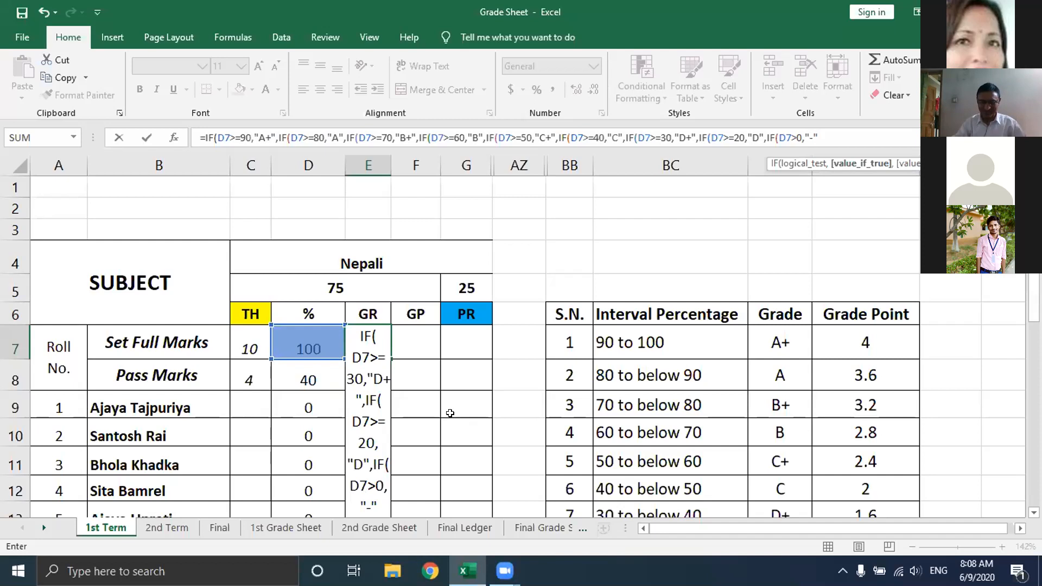
- Close all nine nested IFs with parentheses and commit the grade formula in E7
{"action": "type", "text": "))))"}
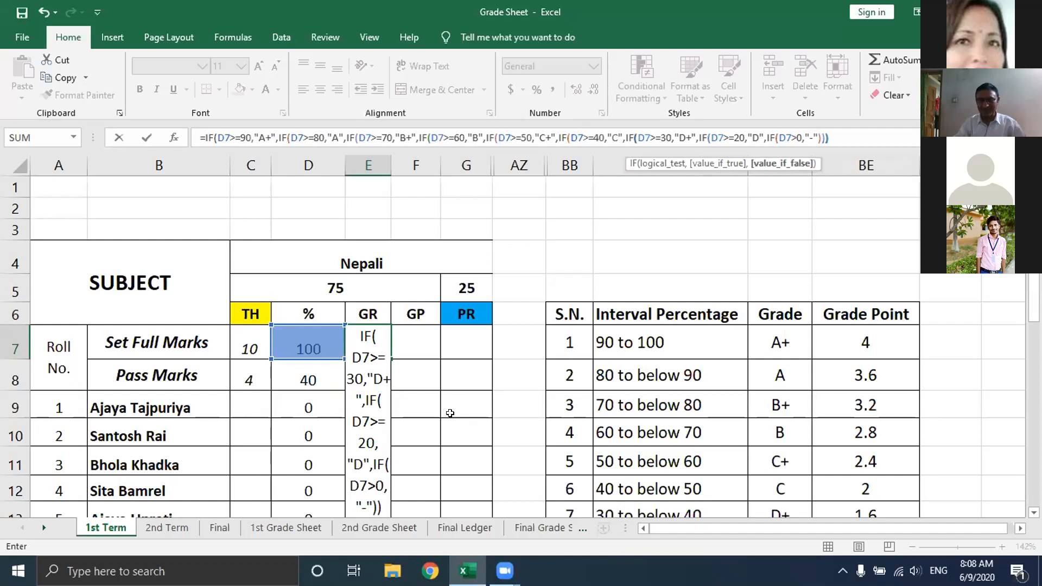
{"action": "type", "text": ")"}
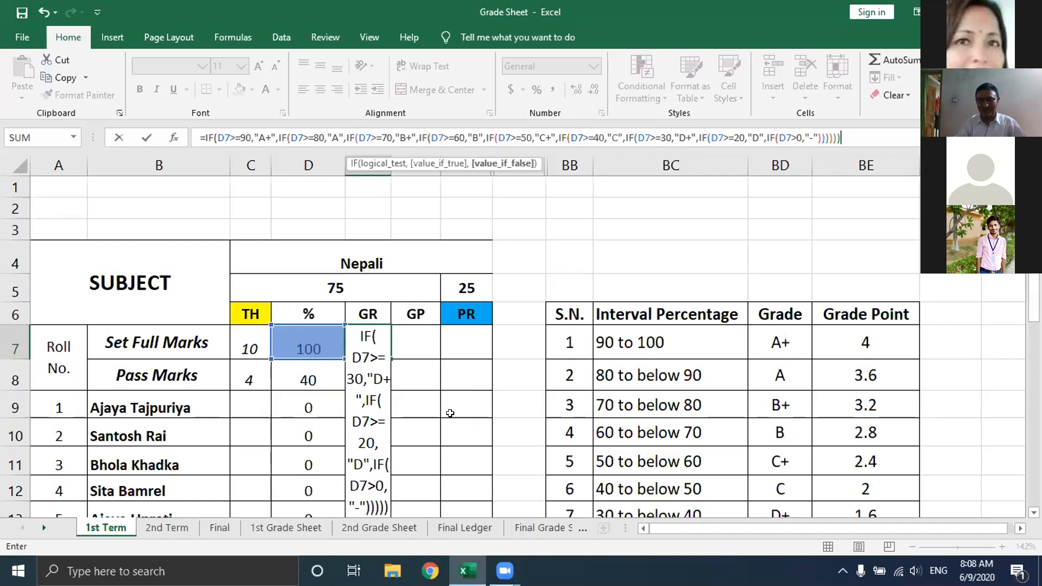
{"action": "type", "text": "))))"}
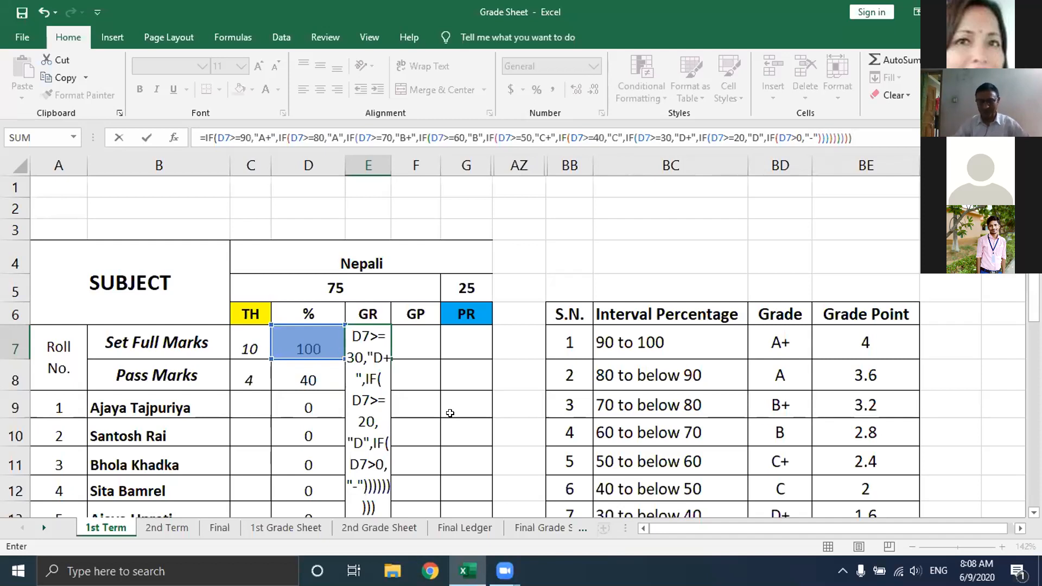
{"action": "key", "text": "Return"}
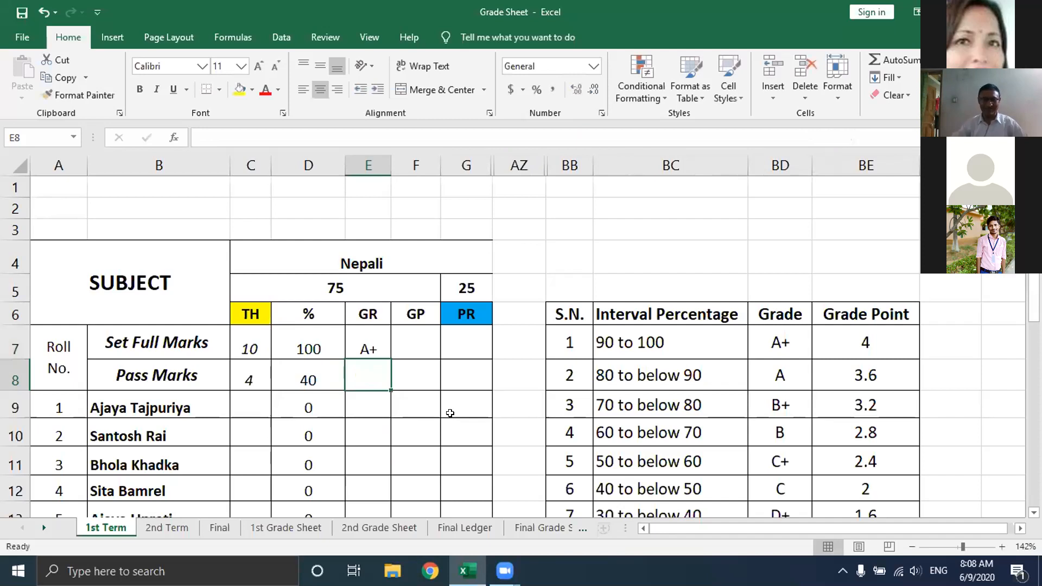
- Replace the 0 in the last condition of the E7 formula with E and commit it
{"action": "left_click", "coordinate": [372, 339]}
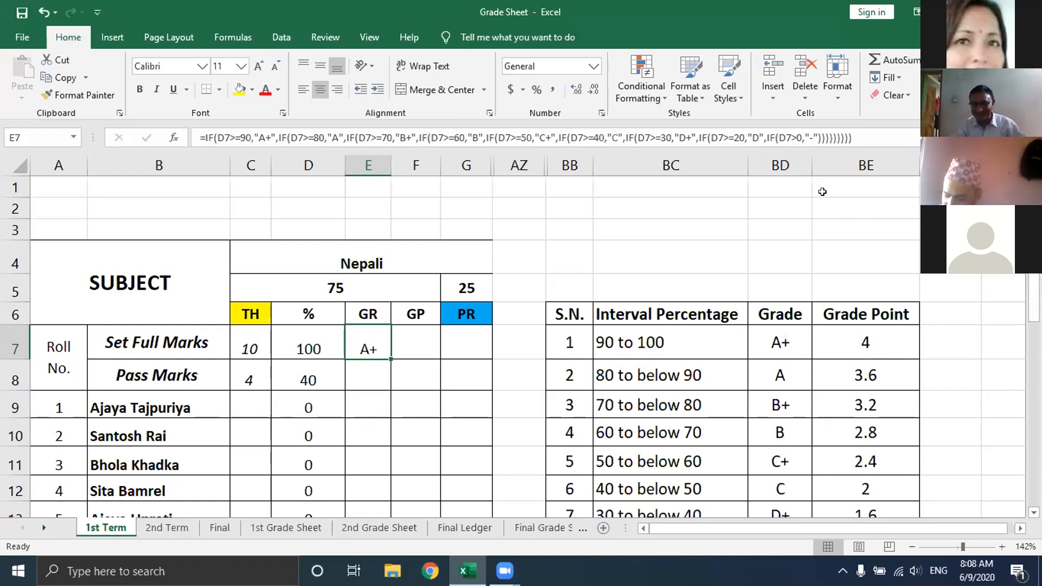
{"action": "left_click", "coordinate": [795, 136]}
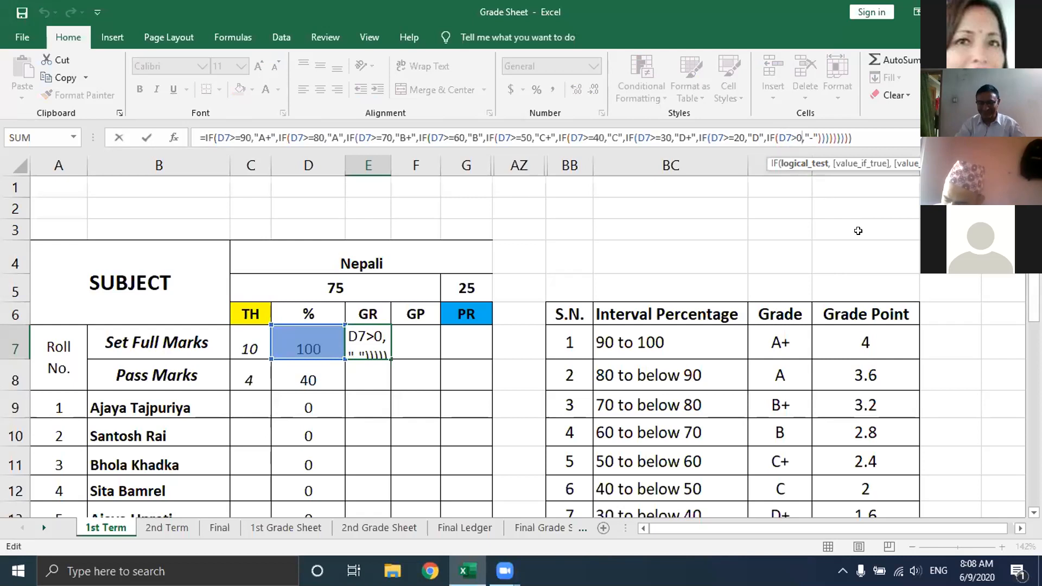
{"action": "key", "text": "BackSpace"}
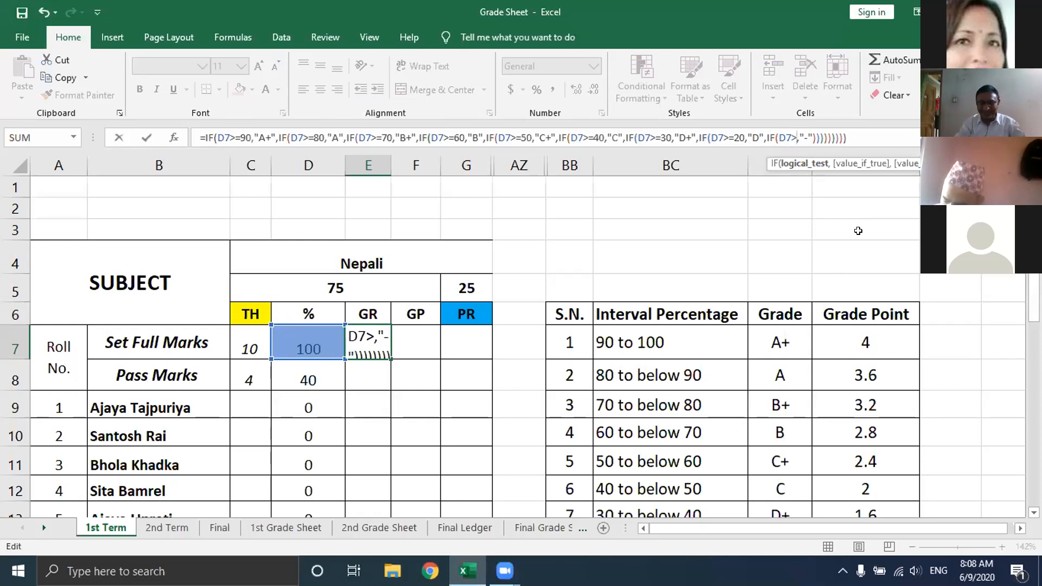
{"action": "type", "text": "E"}
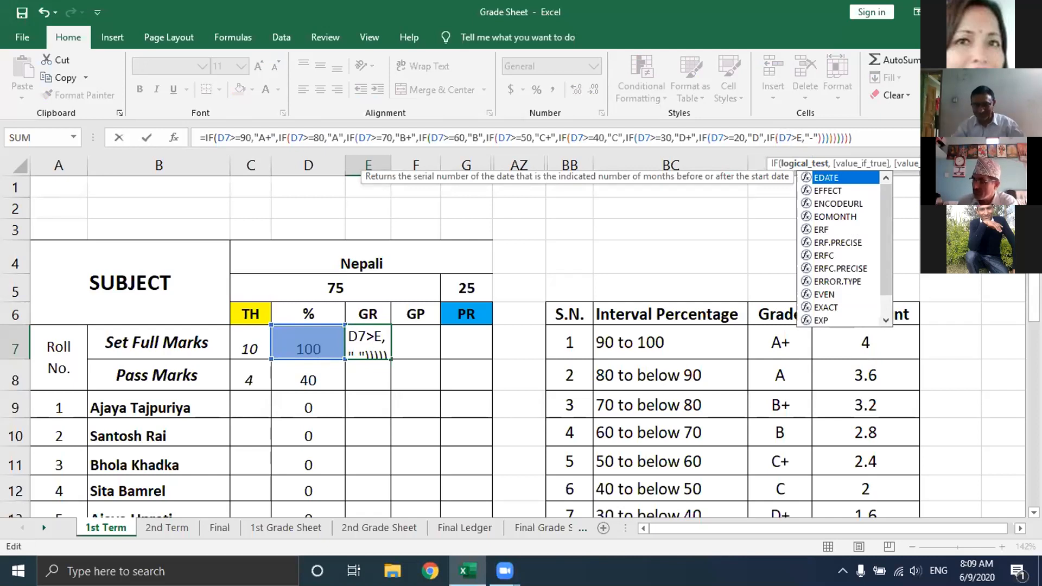
{"action": "key", "text": "Return"}
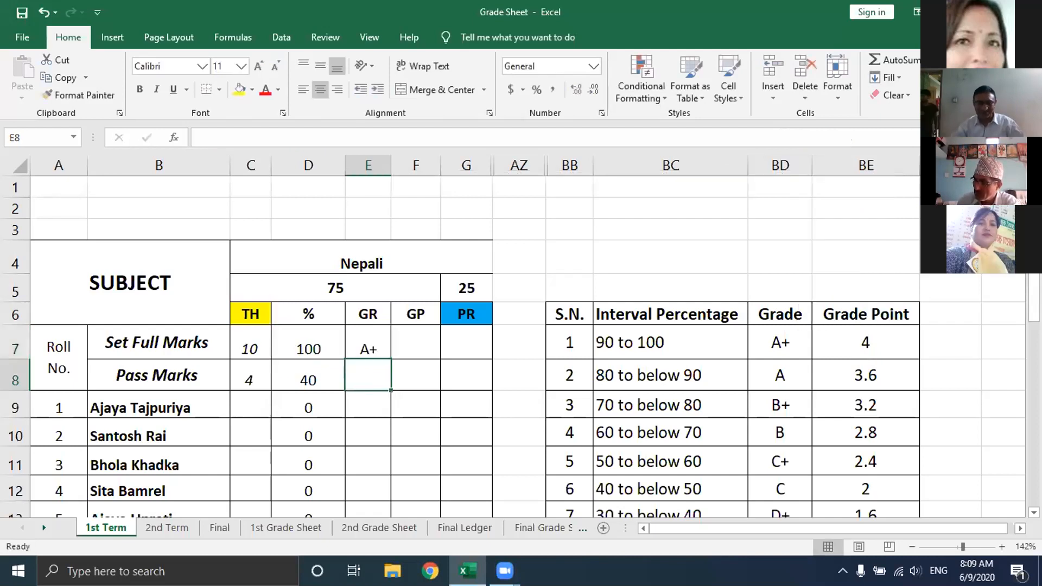
- Correct the last IF in the E7 formula to return "E" when D7>0 and "-" otherwise
{"action": "left_click", "coordinate": [358, 340]}
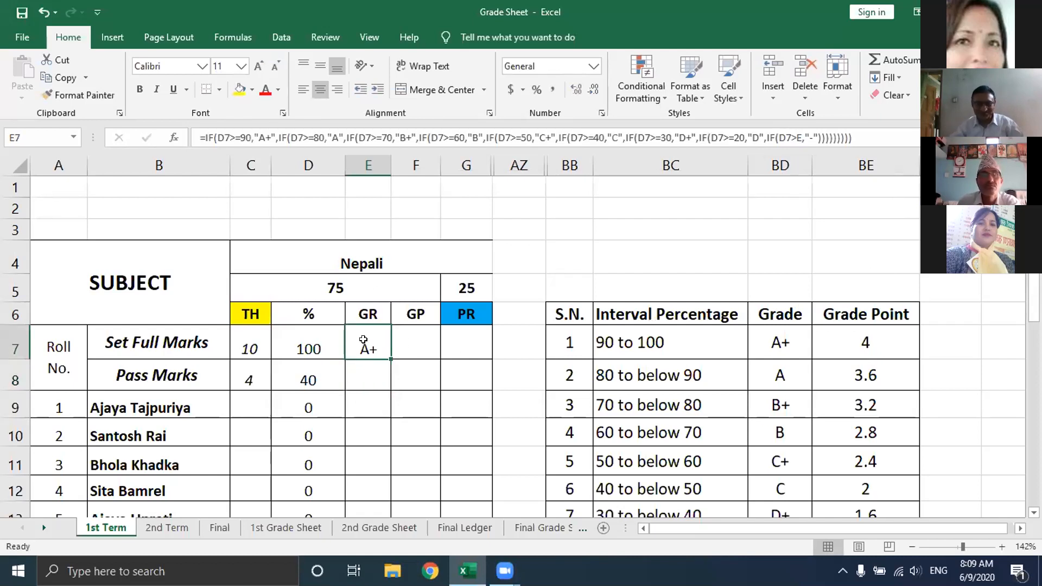
{"action": "left_click", "coordinate": [789, 138]}
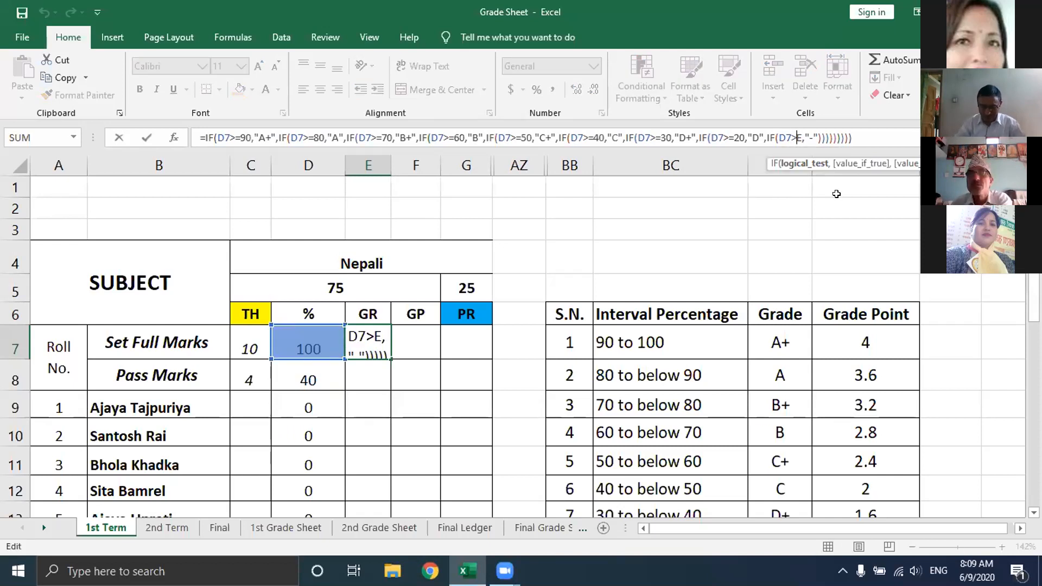
{"action": "type", "text": "0"}
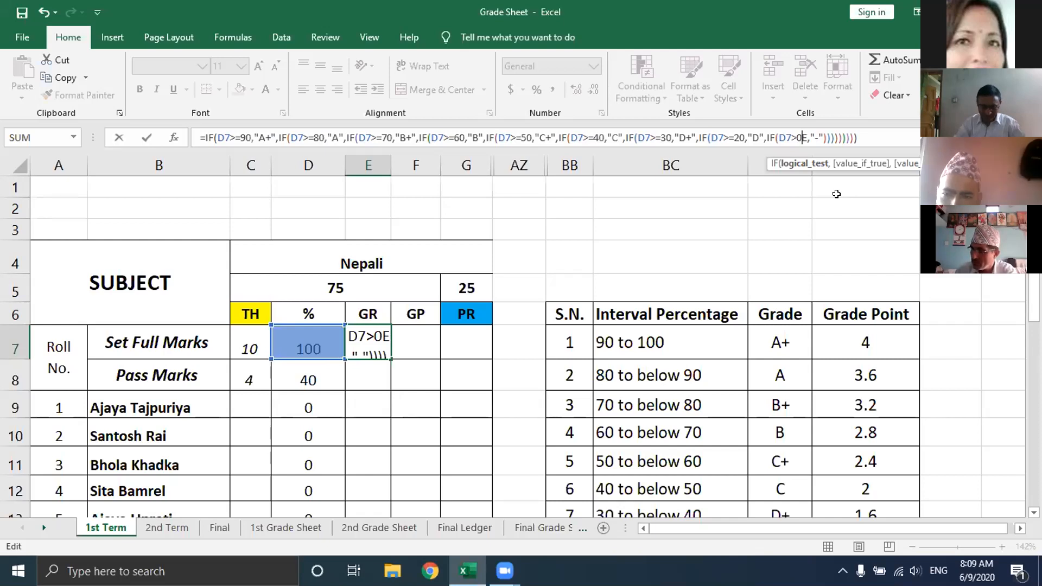
{"action": "type", "text": ",\""}
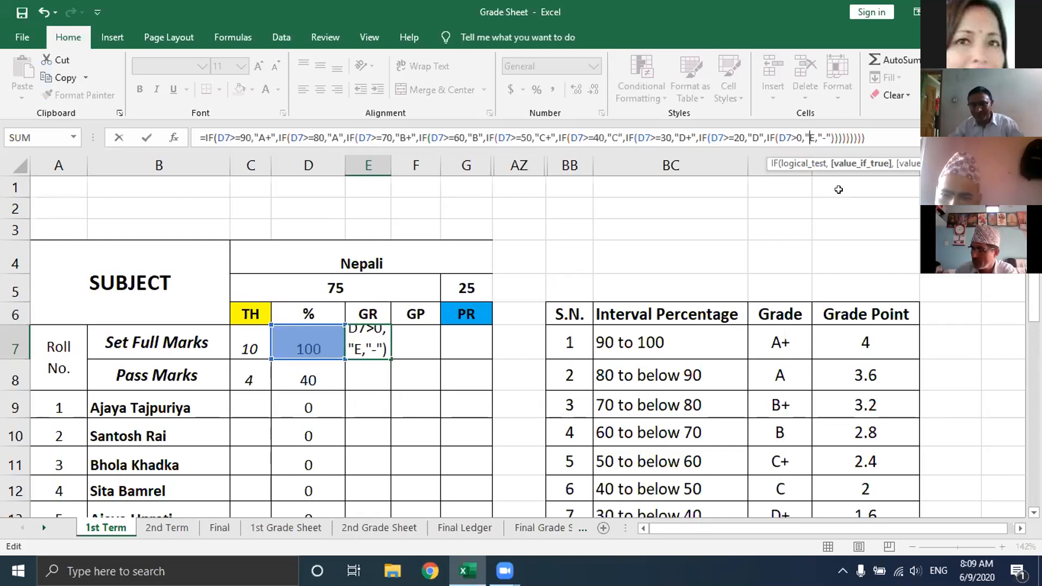
{"action": "left_click", "coordinate": [812, 137]}
{"action": "type", "text": "\"A"}
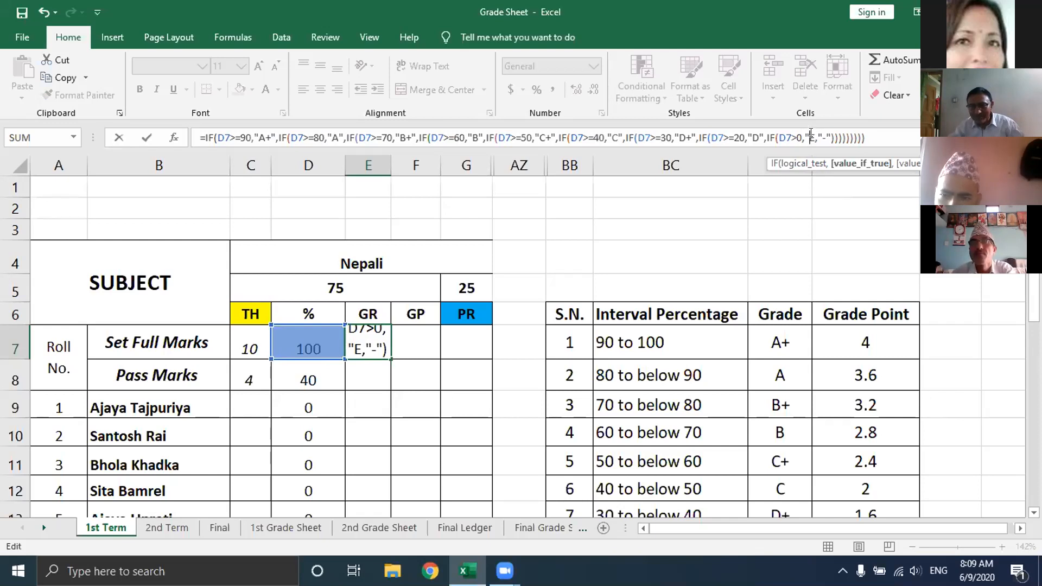
{"action": "type", "text": "\""}
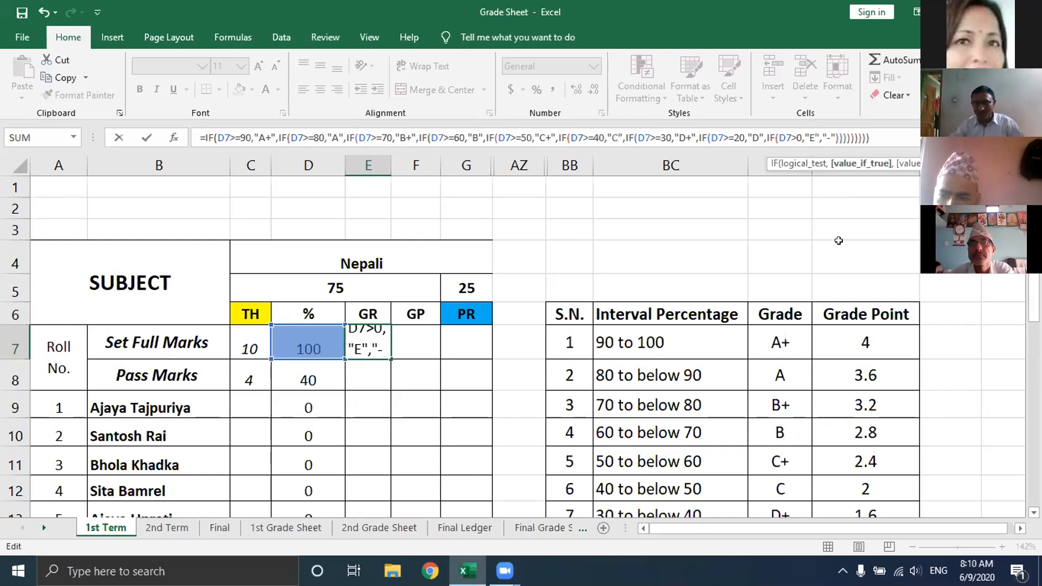
{"action": "left_click", "coordinate": [875, 136]}
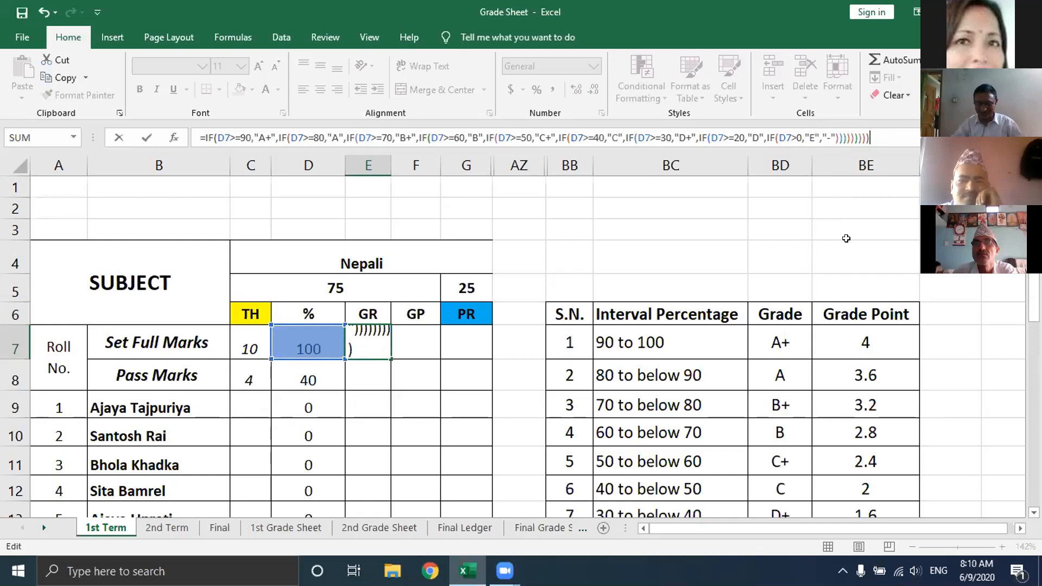
{"action": "key", "text": "Return"}
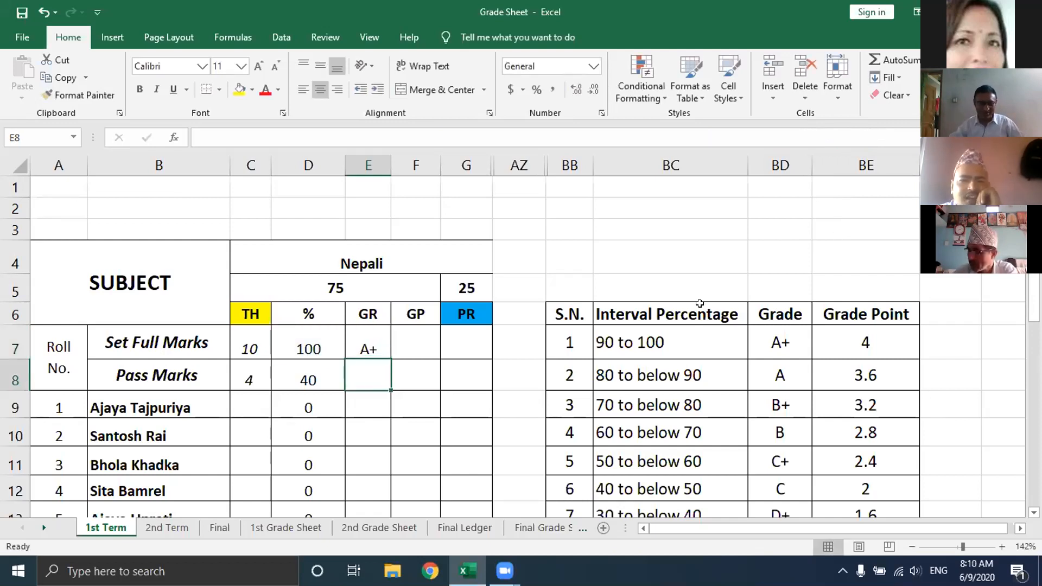
- Fill the E7 grade formula down the Nepali GR column to E18
{"action": "left_click", "coordinate": [374, 341]}
{"action": "double_click", "coordinate": [391, 359]}
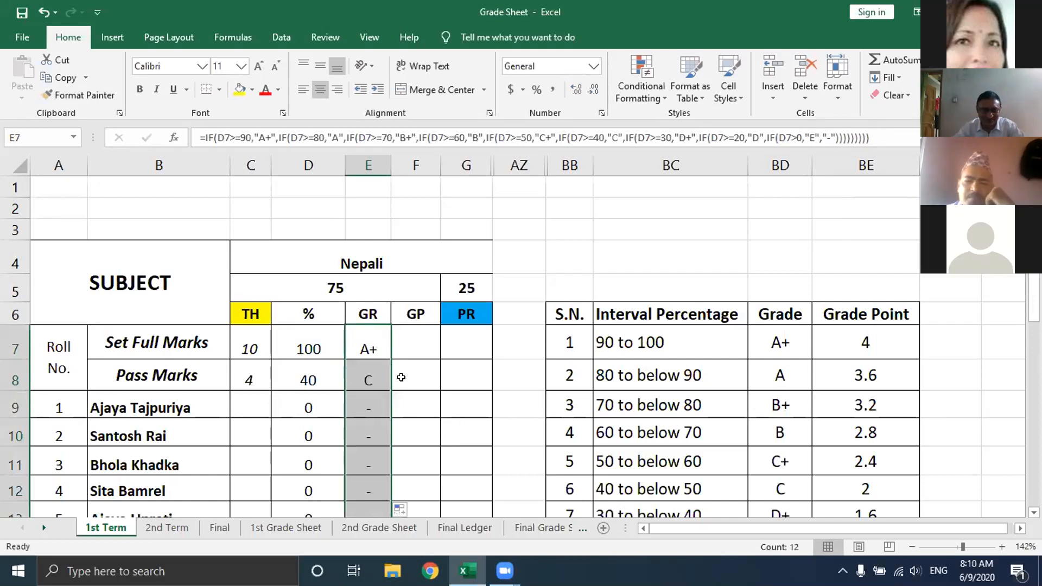
{"action": "scroll", "coordinate": [459, 371], "scroll_direction": "down", "scroll_amount": 3}
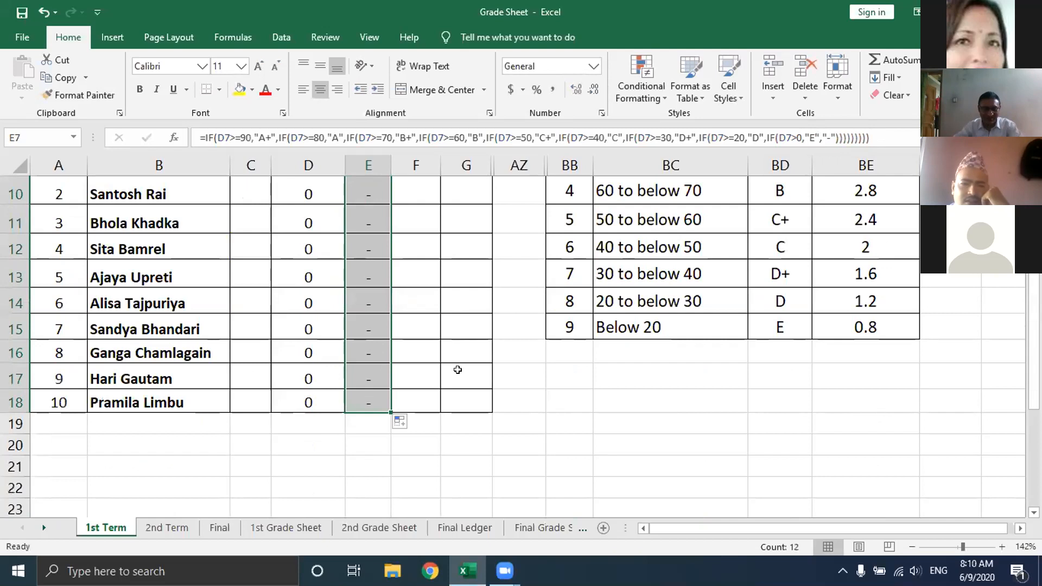
{"action": "scroll", "coordinate": [458, 367], "scroll_direction": "up", "scroll_amount": 2}
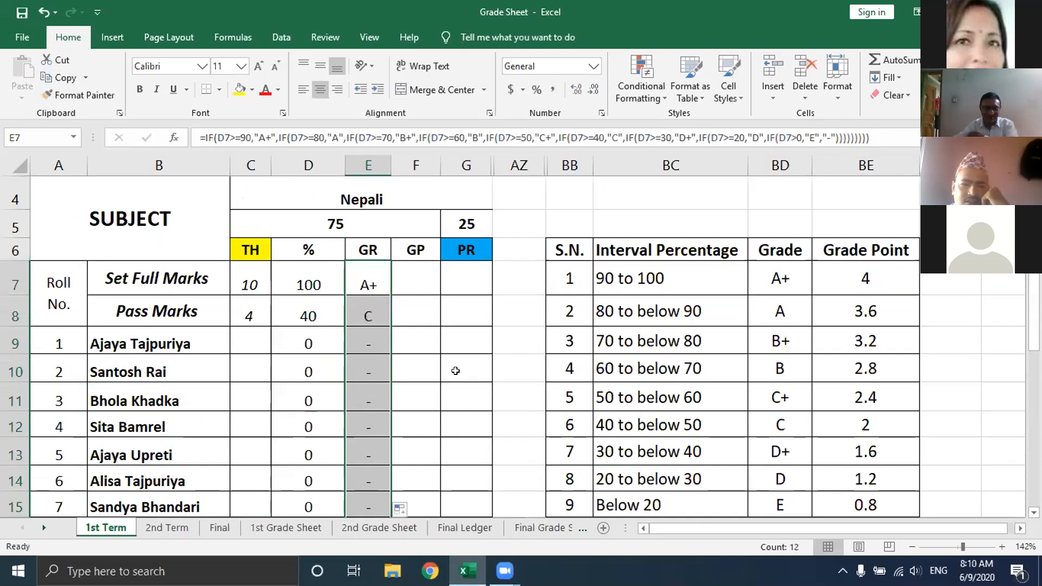
- Enter the Nepali theory marks 7, 10, 3, 2 and 1 in C9 to C13
{"action": "left_click", "coordinate": [251, 334]}
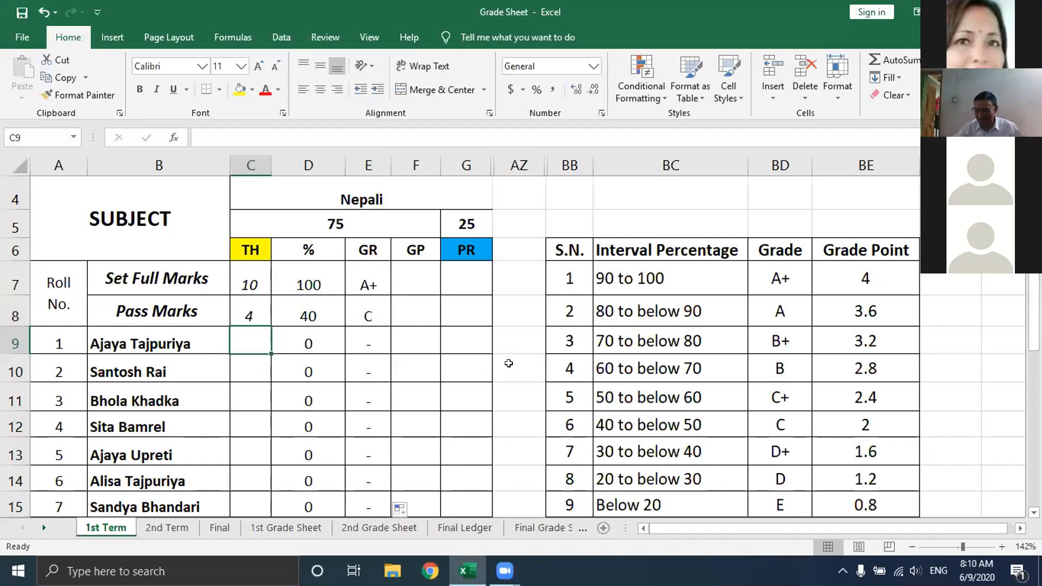
{"action": "type", "text": "7"}
{"action": "key", "text": "Return"}
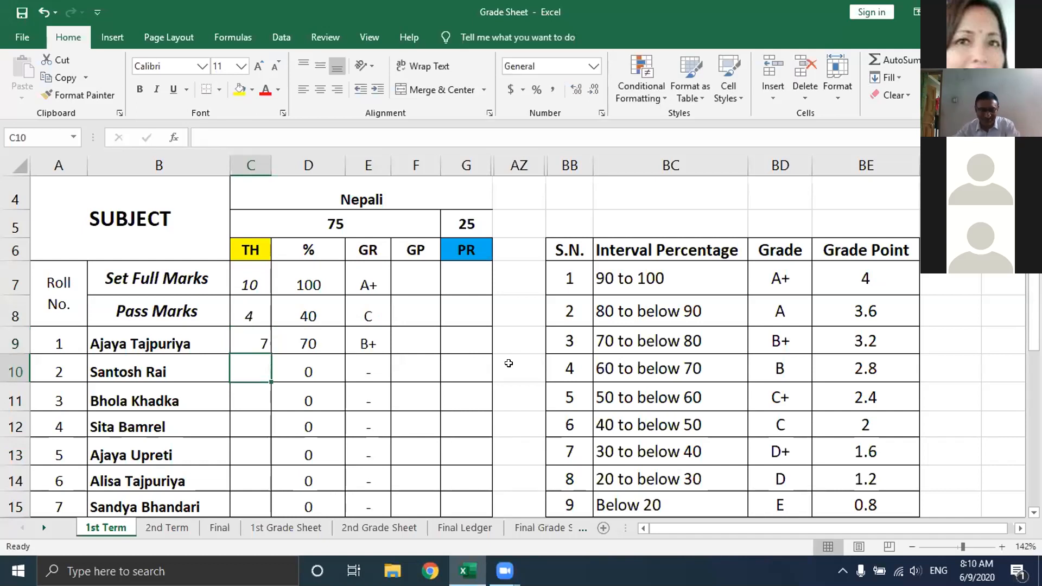
{"action": "type", "text": "10"}
{"action": "key", "text": "Return"}
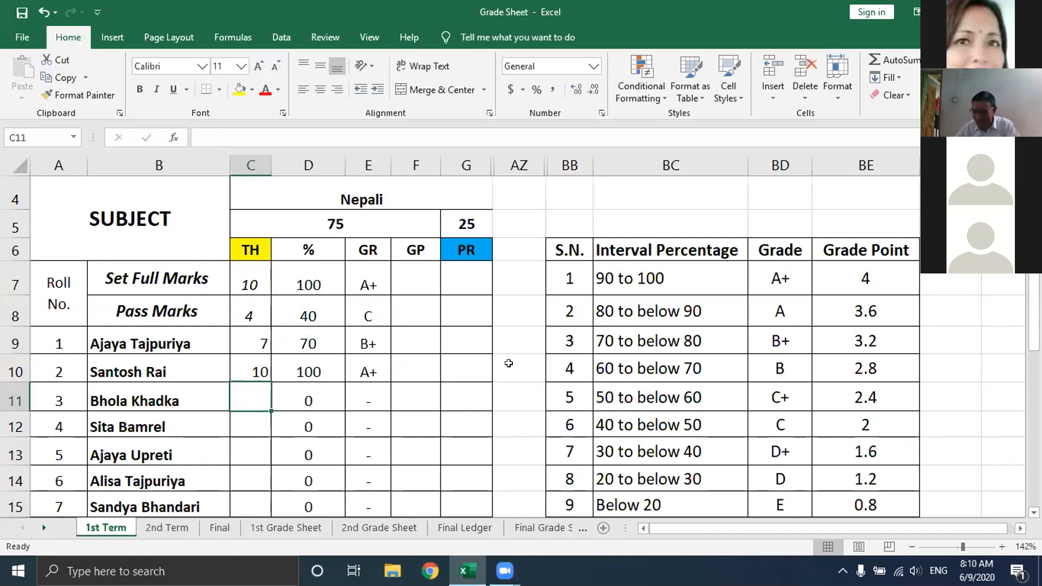
{"action": "type", "text": "3"}
{"action": "key", "text": "Return"}
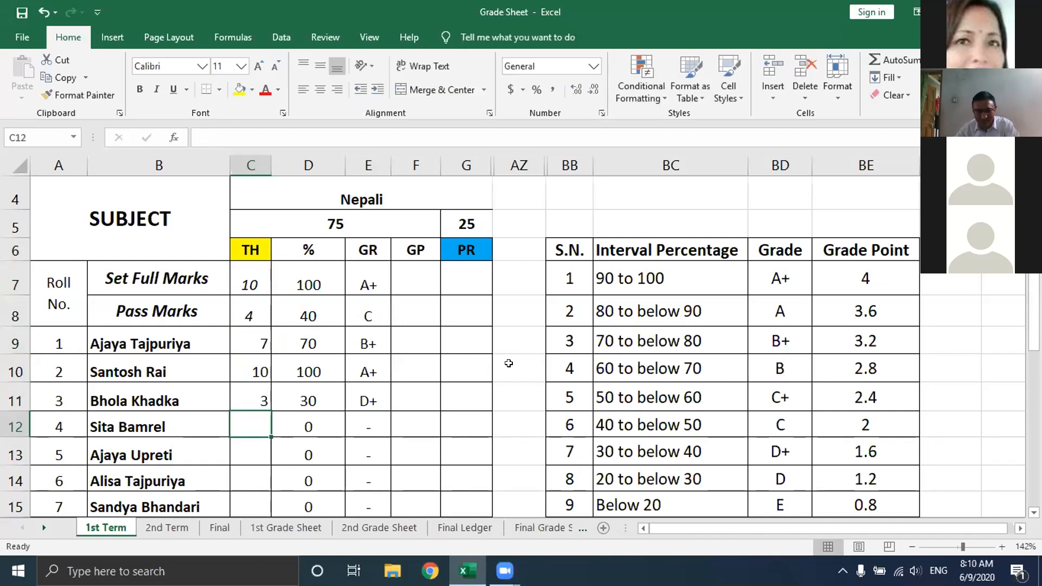
{"action": "type", "text": "2"}
{"action": "key", "text": "Return"}
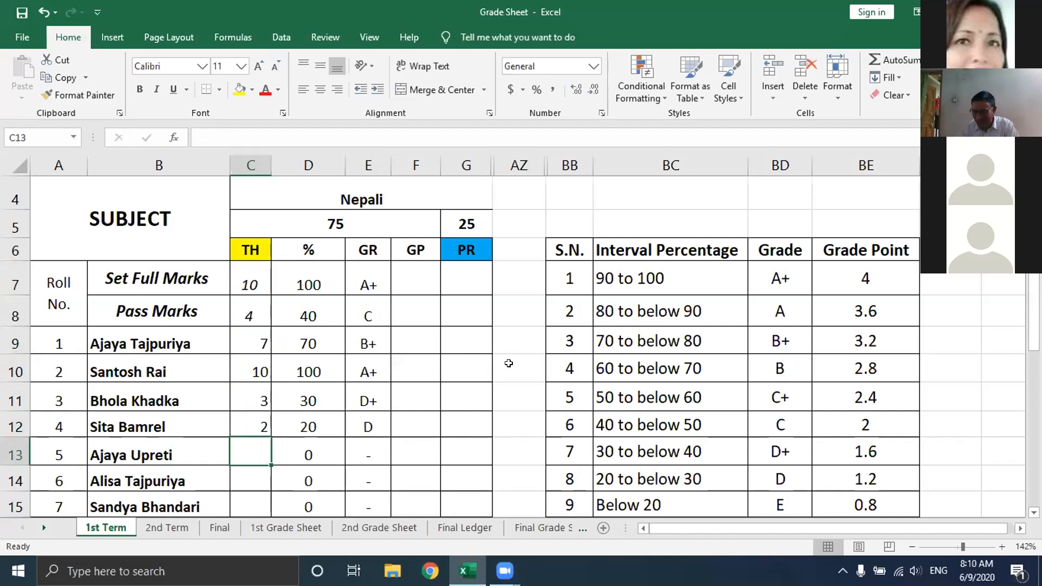
{"action": "type", "text": "1"}
{"action": "key", "text": "Return"}
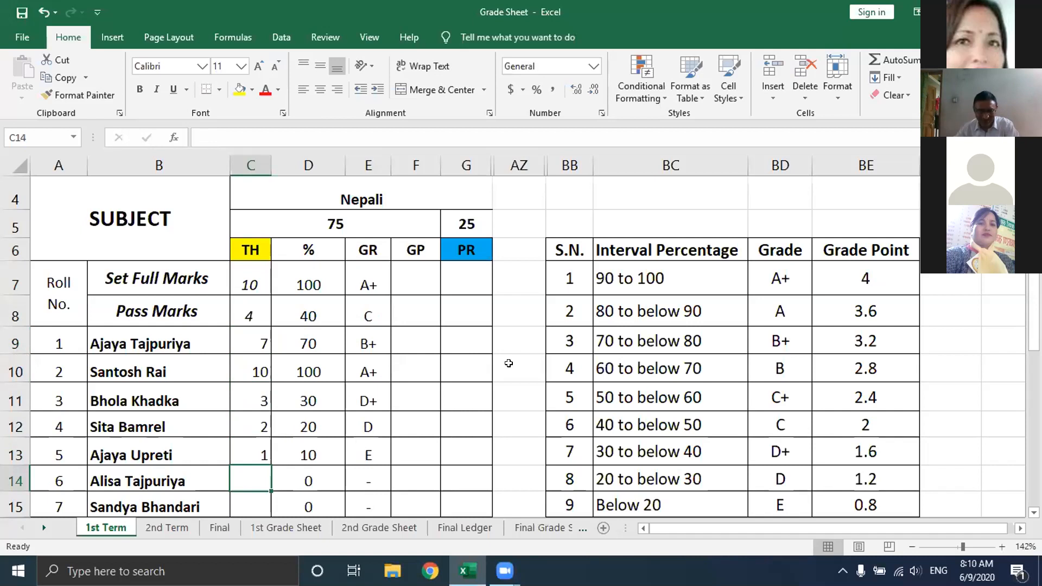
- Review the nested IF grade formulas in E13 and E7 against the grades in the Nepali GR column and the interval table
{"action": "left_click", "coordinate": [371, 455]}
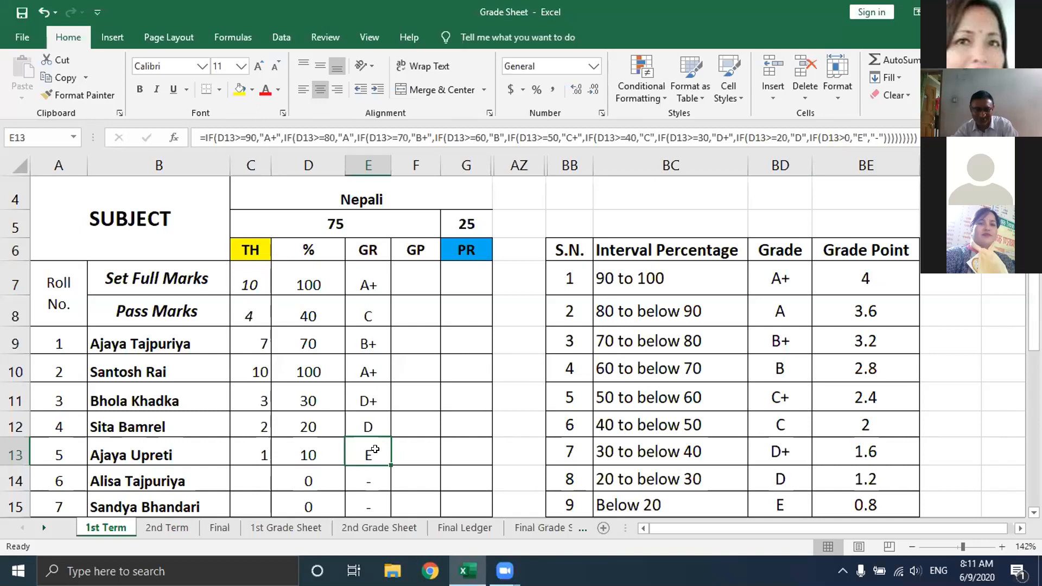
{"action": "left_click", "coordinate": [411, 446]}
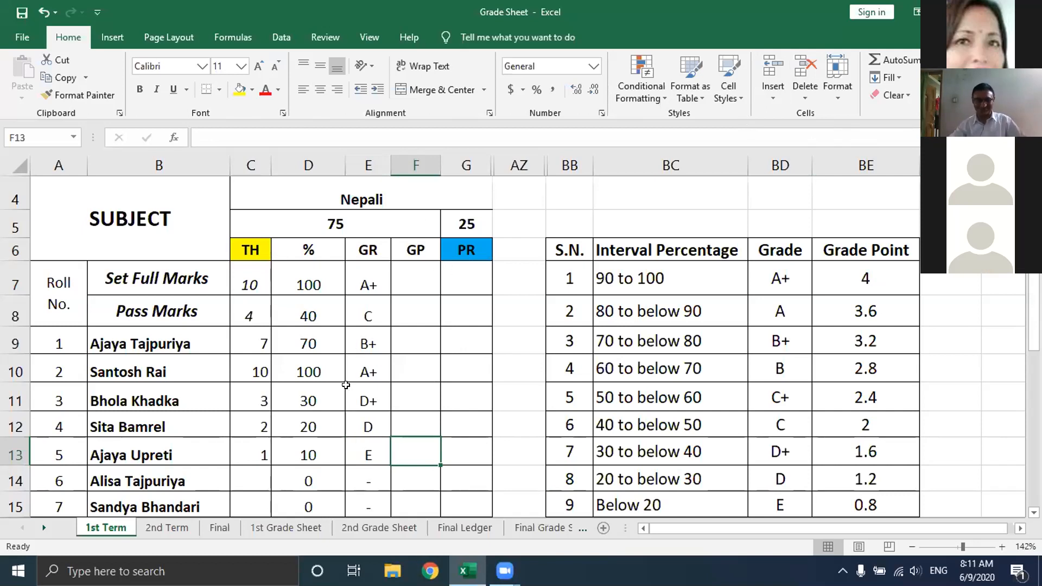
{"action": "left_click", "coordinate": [373, 450]}
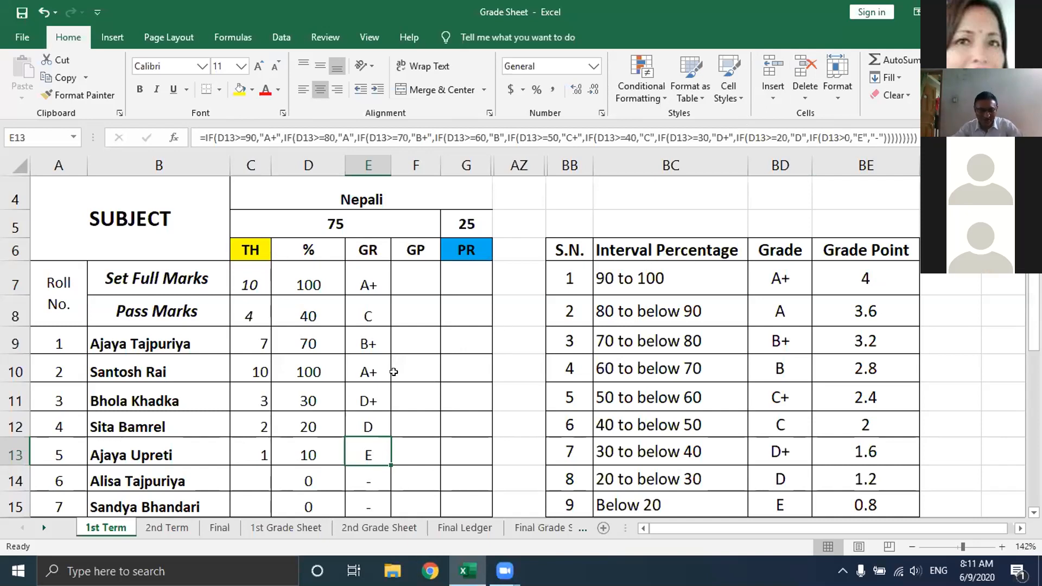
{"action": "scroll", "coordinate": [393, 371], "scroll_direction": "down", "scroll_amount": 2}
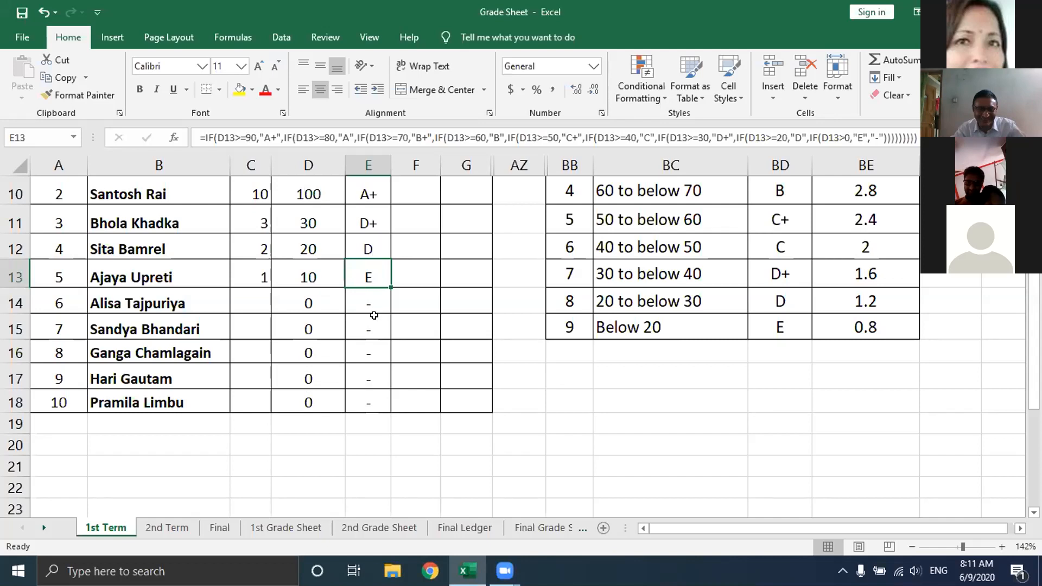
{"action": "scroll", "coordinate": [490, 400], "scroll_direction": "up", "scroll_amount": 1}
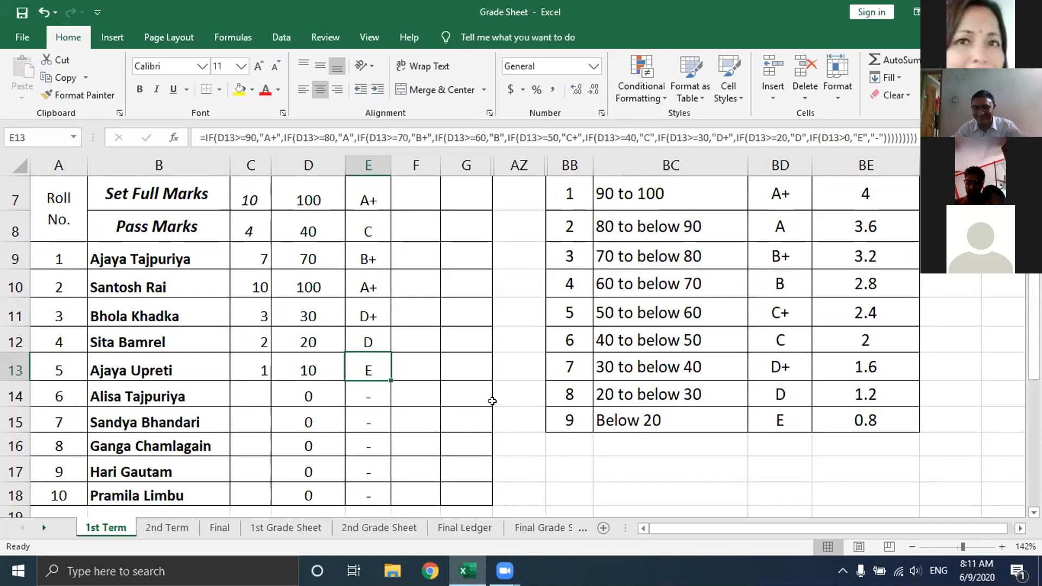
{"action": "scroll", "coordinate": [492, 401], "scroll_direction": "up", "scroll_amount": 2}
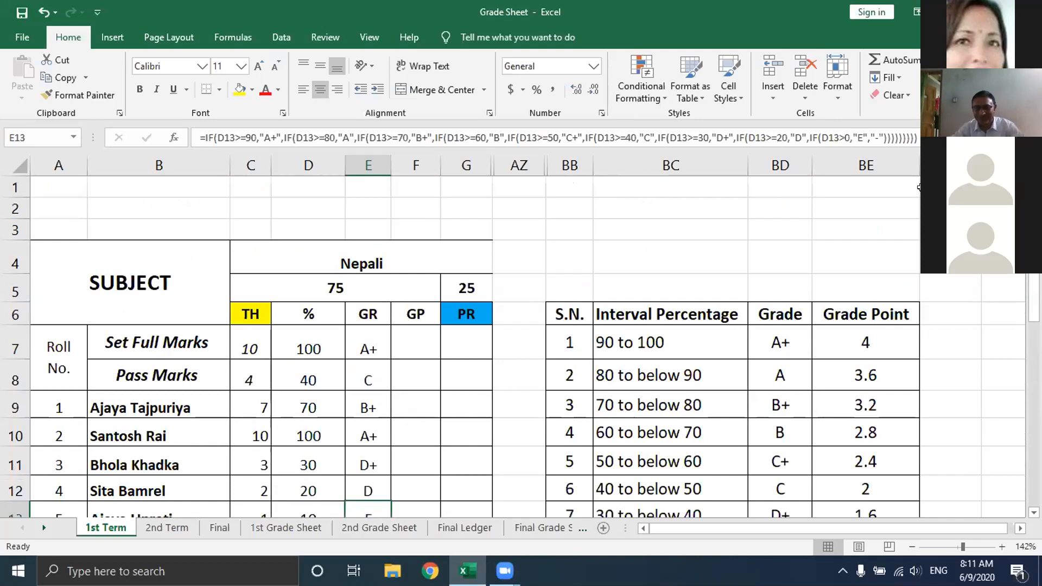
{"action": "left_click", "coordinate": [377, 337]}
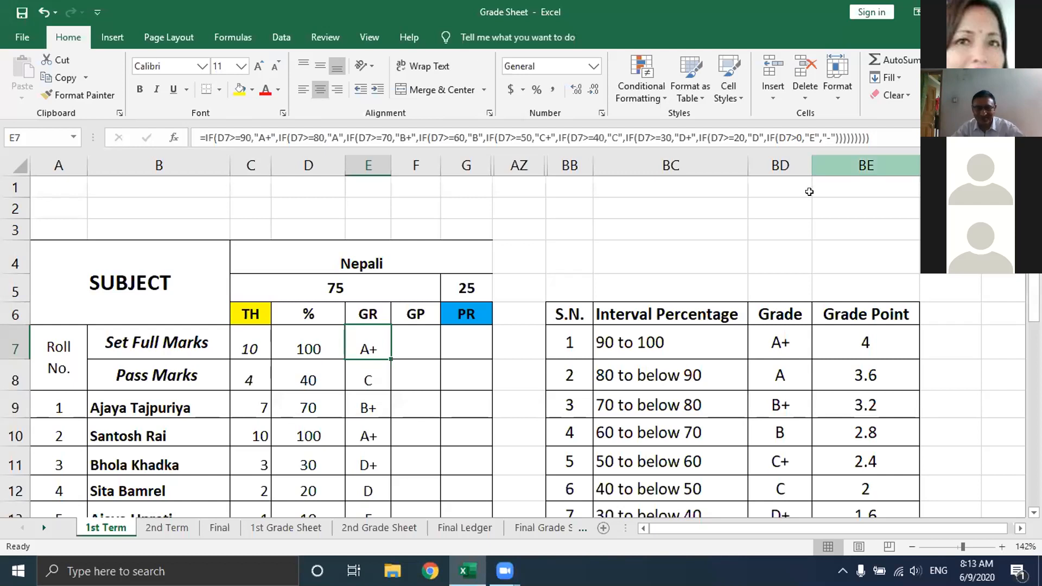
{"action": "left_click", "coordinate": [833, 187]}
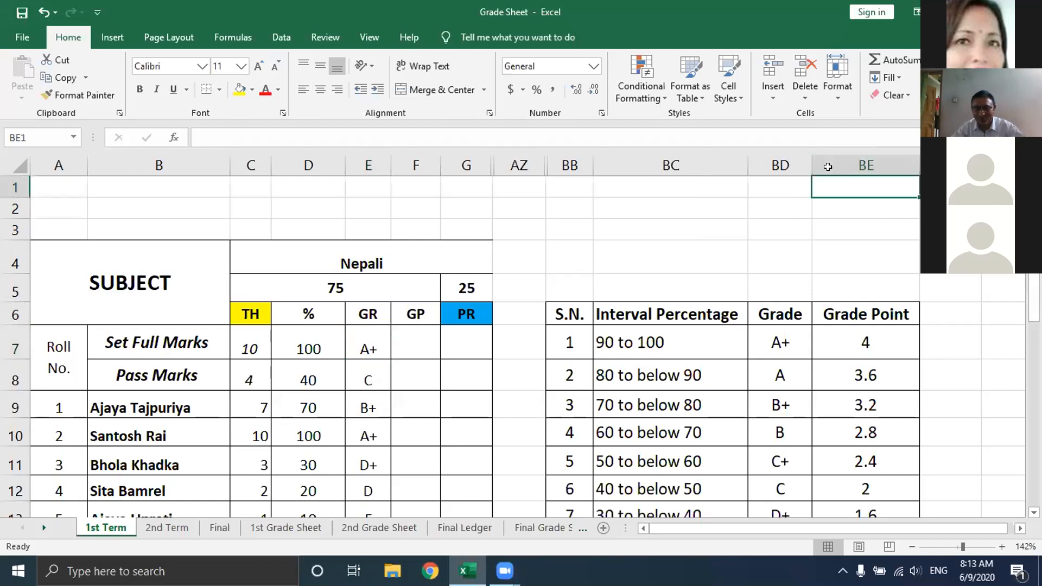
{"action": "left_click", "coordinate": [368, 338]}
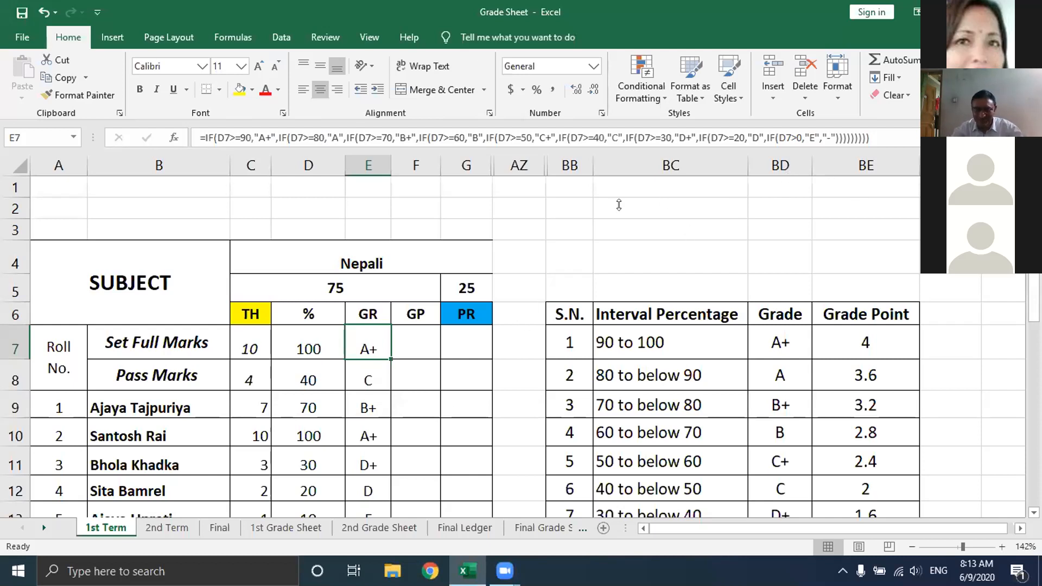
{"action": "scroll", "coordinate": [667, 187], "scroll_direction": "down", "scroll_amount": 2}
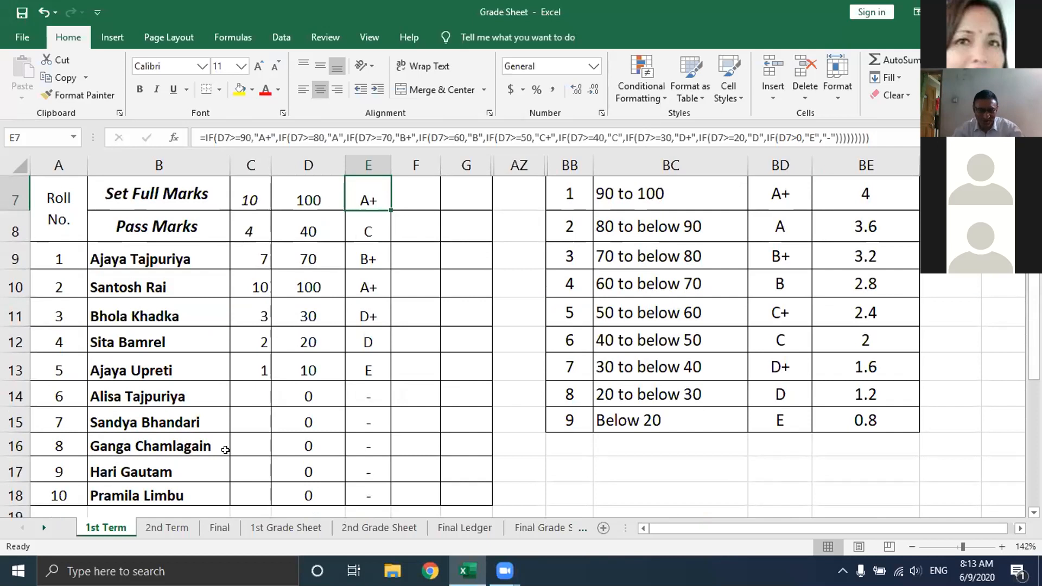
- Compare the grade in E13 and the GP cell beside it with the Grade Point for Below 20 in the interval table
{"action": "left_click", "coordinate": [363, 373]}
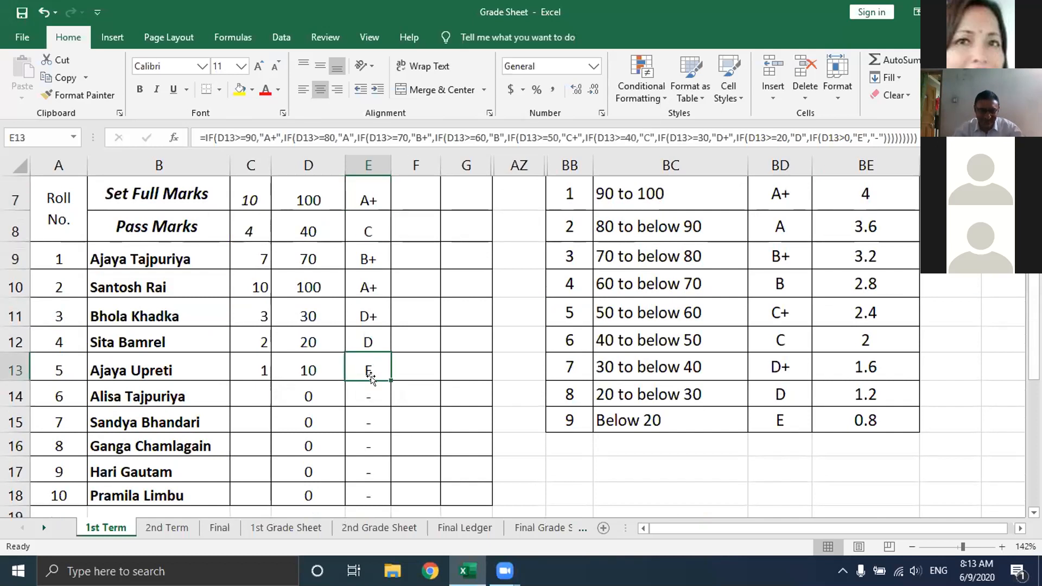
{"action": "left_click", "coordinate": [431, 368]}
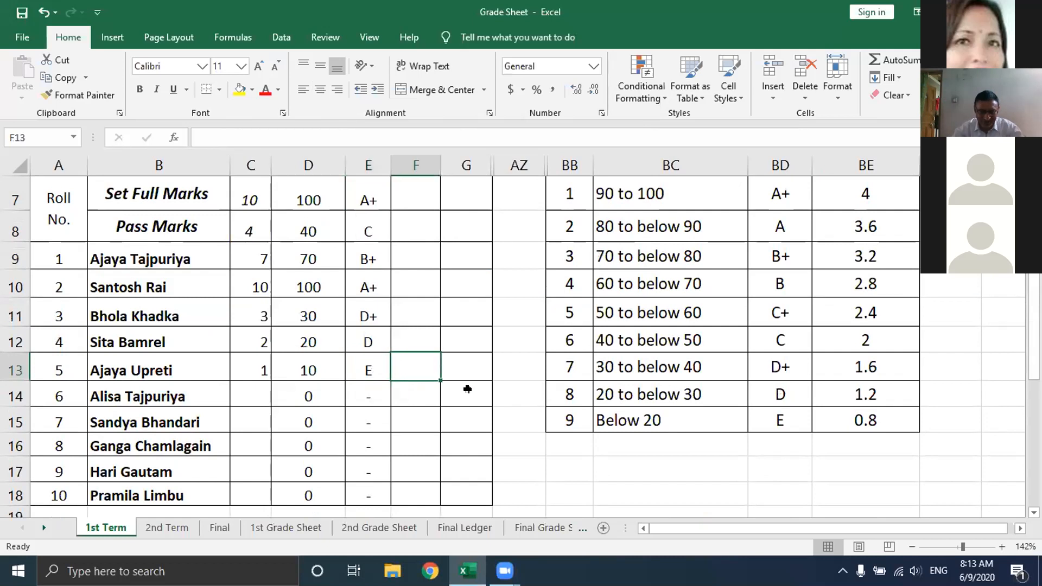
{"action": "left_click", "coordinate": [884, 415]}
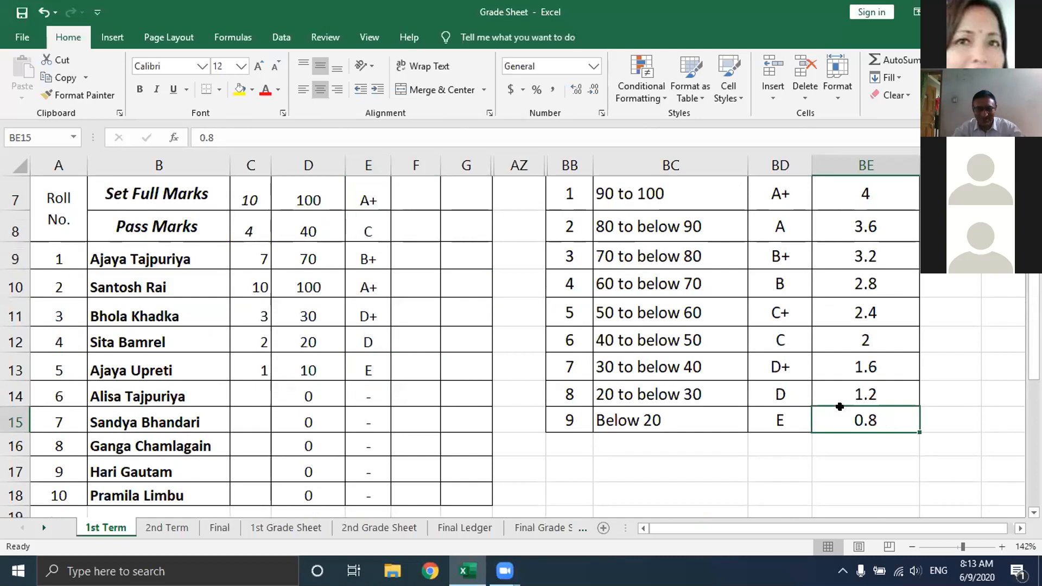
{"action": "left_click", "coordinate": [380, 370]}
{"action": "left_click", "coordinate": [424, 370]}
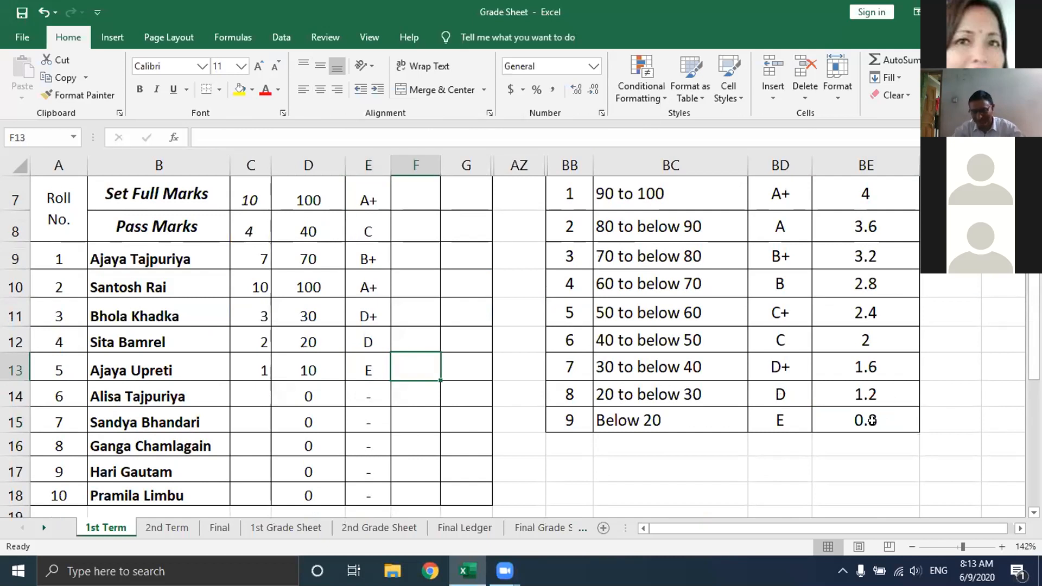
{"action": "left_click", "coordinate": [871, 421]}
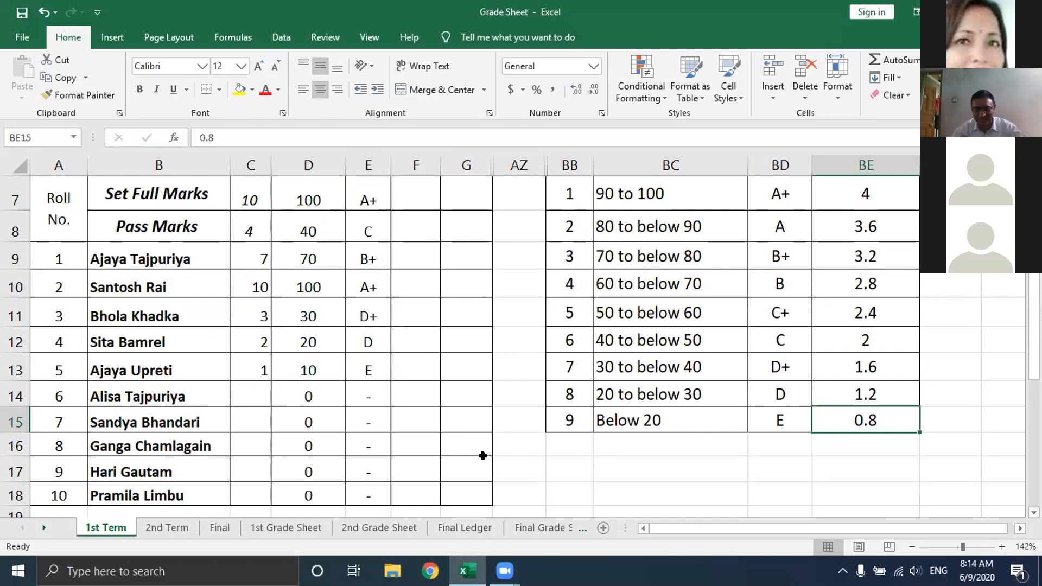
{"action": "scroll", "coordinate": [480, 450], "scroll_direction": "up", "scroll_amount": 2}
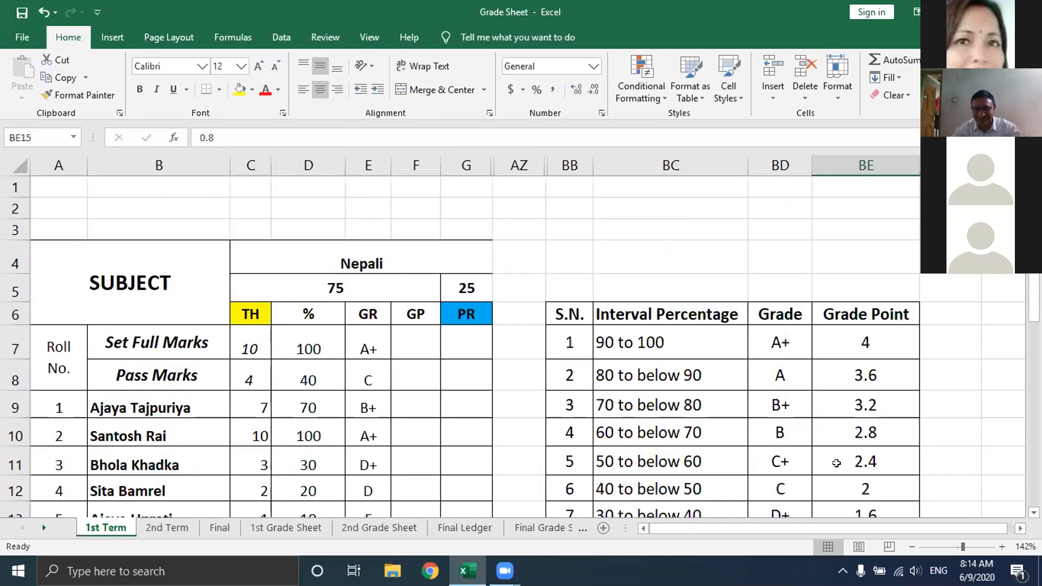
{"action": "scroll", "coordinate": [839, 469], "scroll_direction": "down", "scroll_amount": 2}
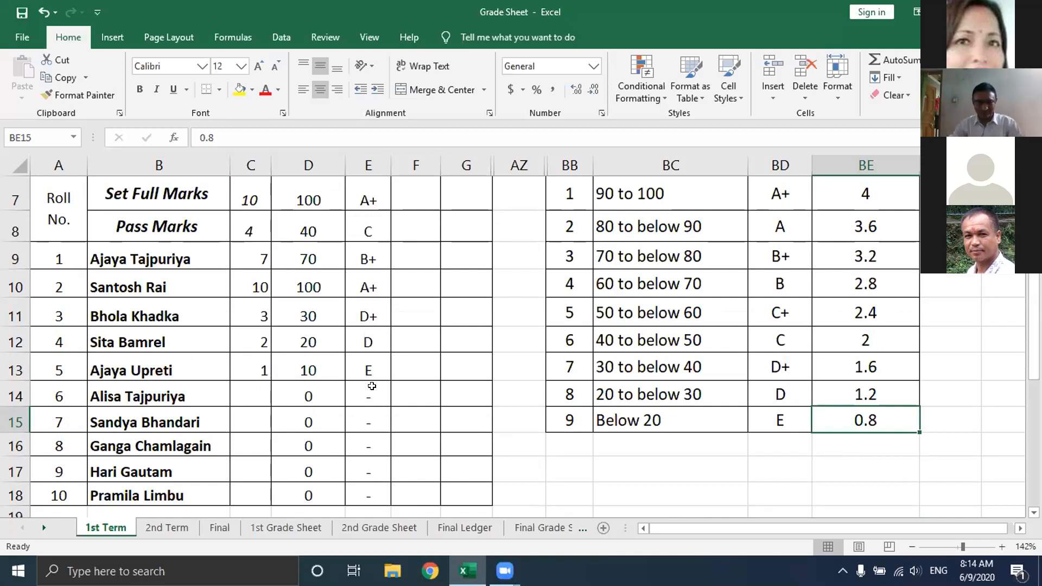
{"action": "scroll", "coordinate": [431, 386], "scroll_direction": "up", "scroll_amount": 2}
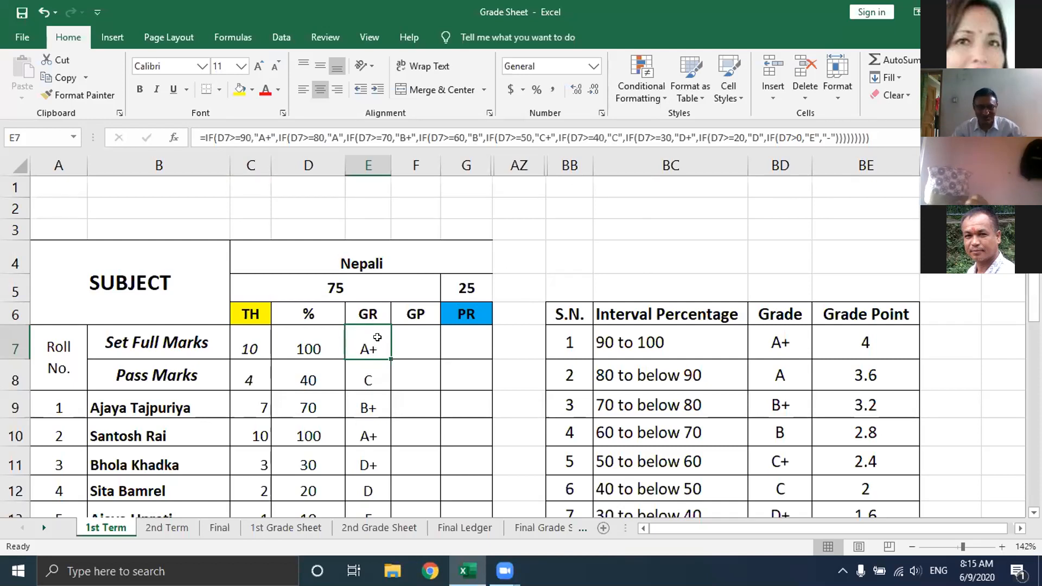
- Begin an IF formula in the Nepali GP cell F7 with the condition D7>=90
{"action": "left_click", "coordinate": [413, 335]}
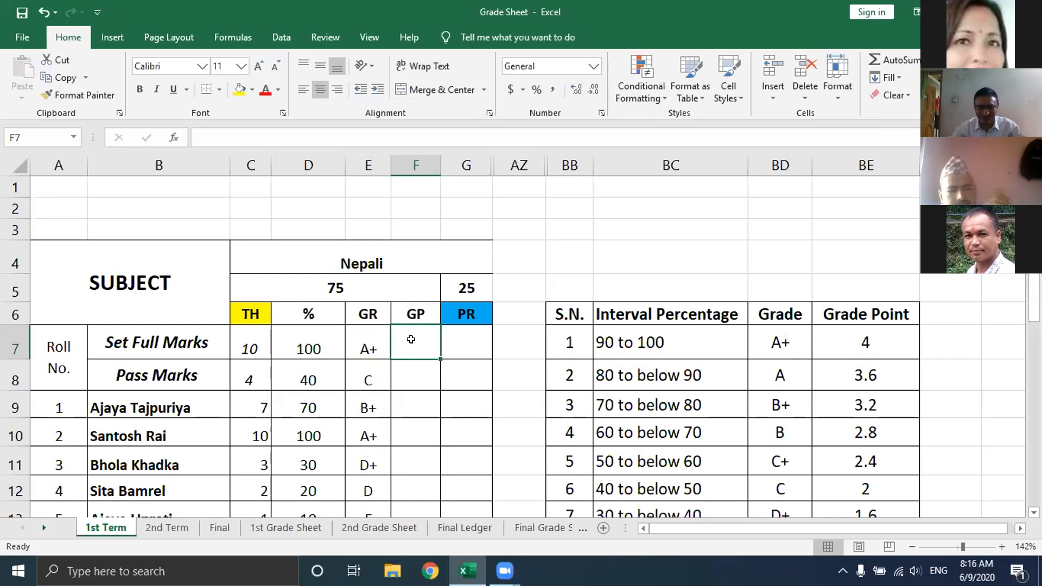
{"action": "left_click", "coordinate": [366, 338]}
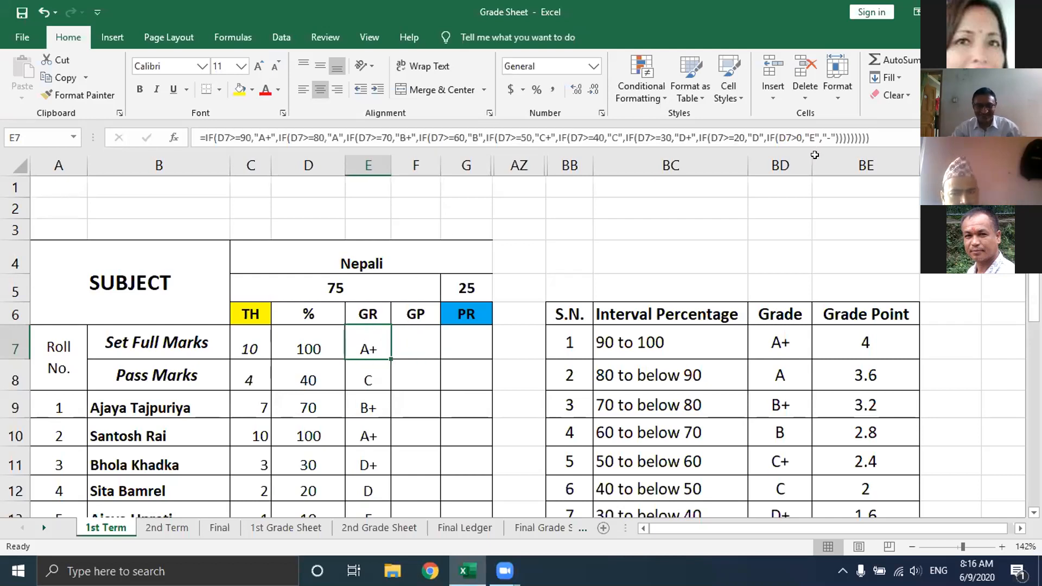
{"action": "left_click", "coordinate": [411, 335]}
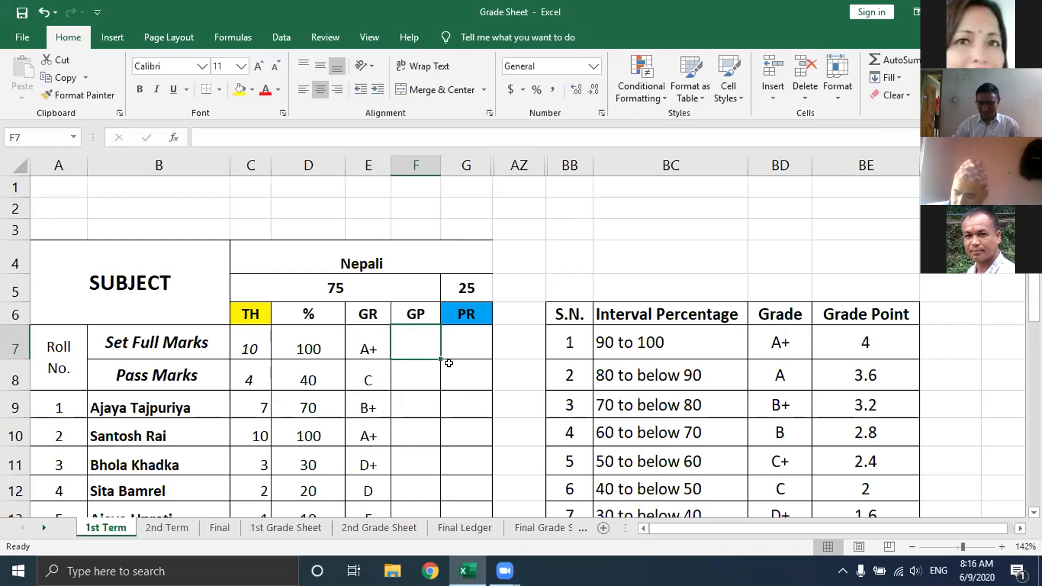
{"action": "type", "text": "="}
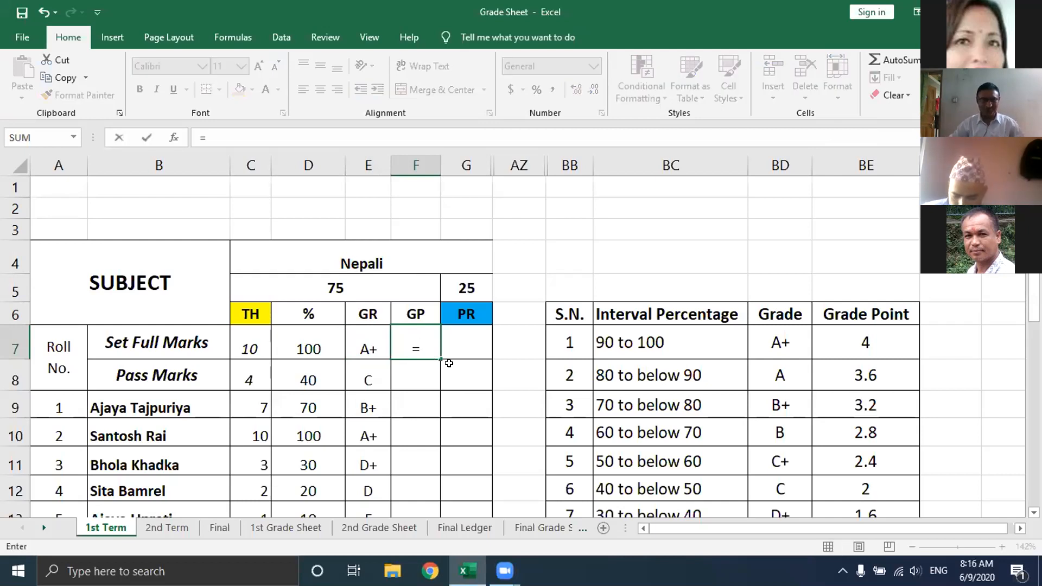
{"action": "left_click", "coordinate": [205, 138]}
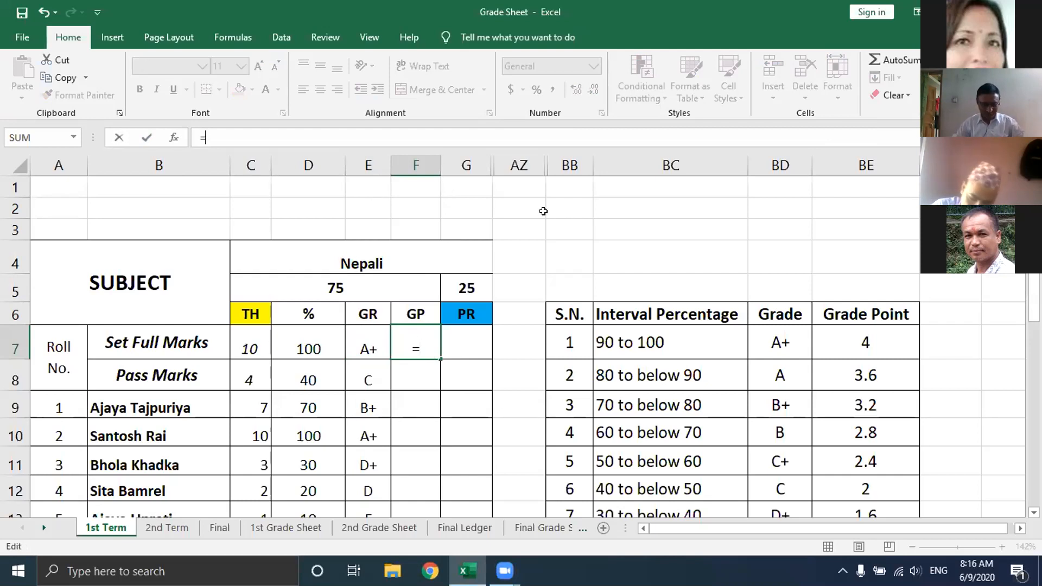
{"action": "type", "text": "IF"}
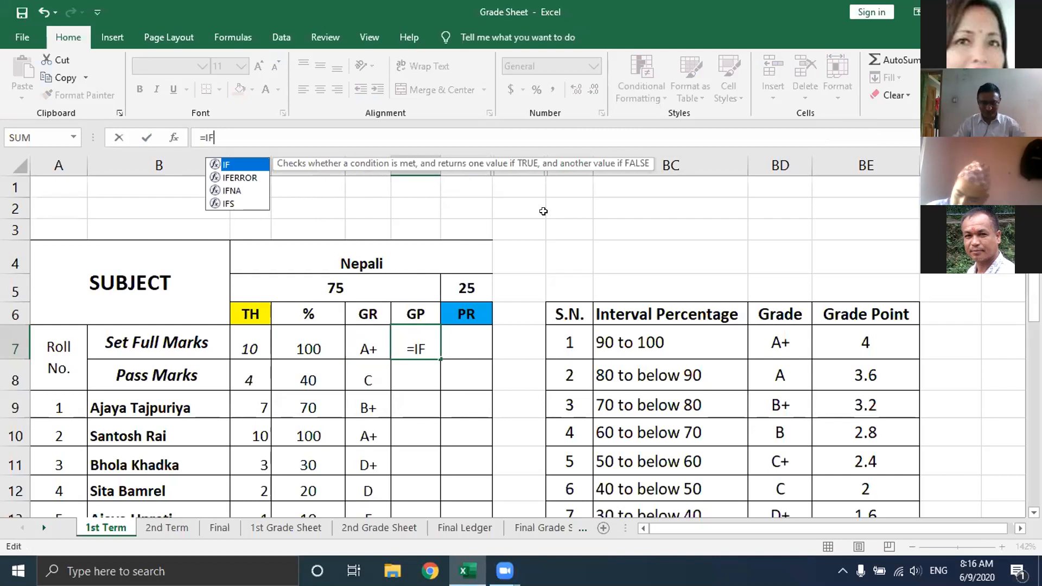
{"action": "type", "text": "("}
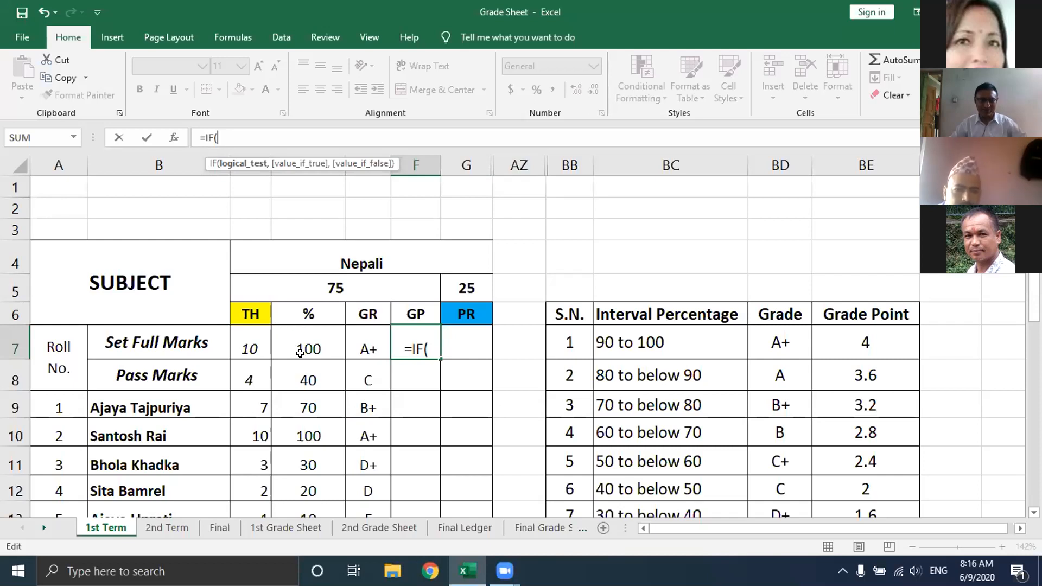
{"action": "left_click", "coordinate": [326, 339]}
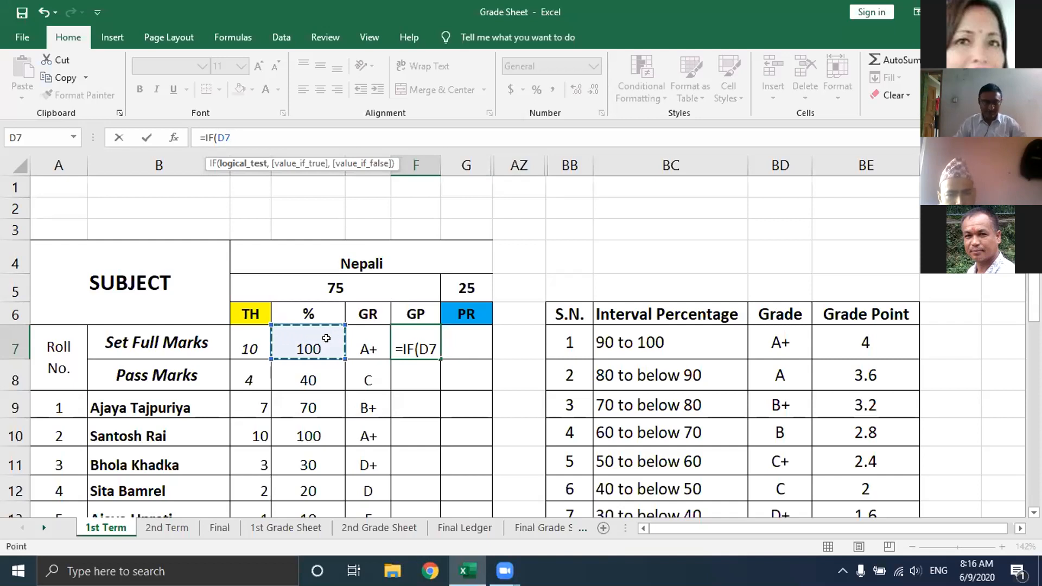
{"action": "type", "text": ">="}
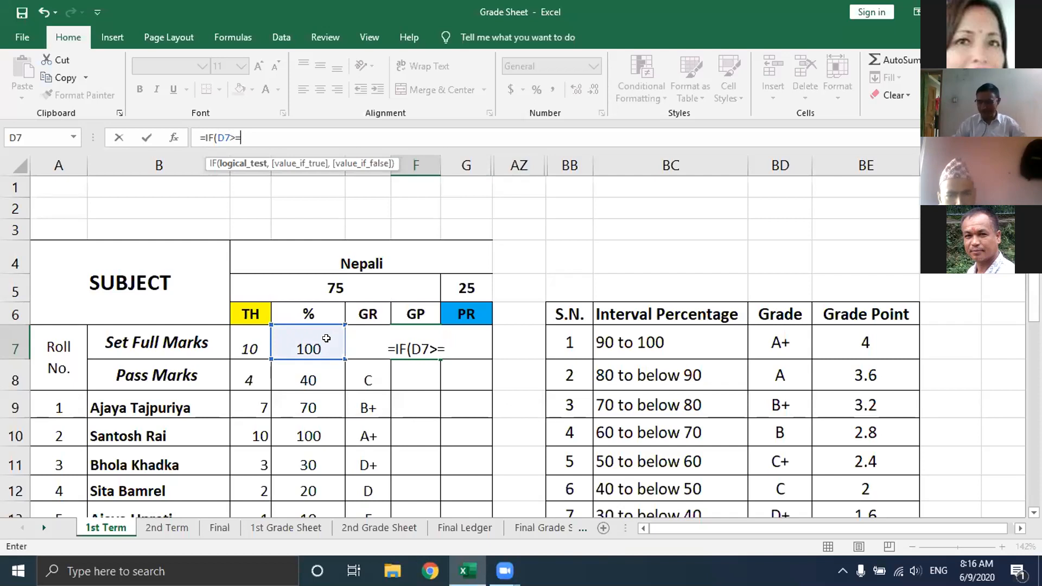
{"action": "type", "text": "90,"}
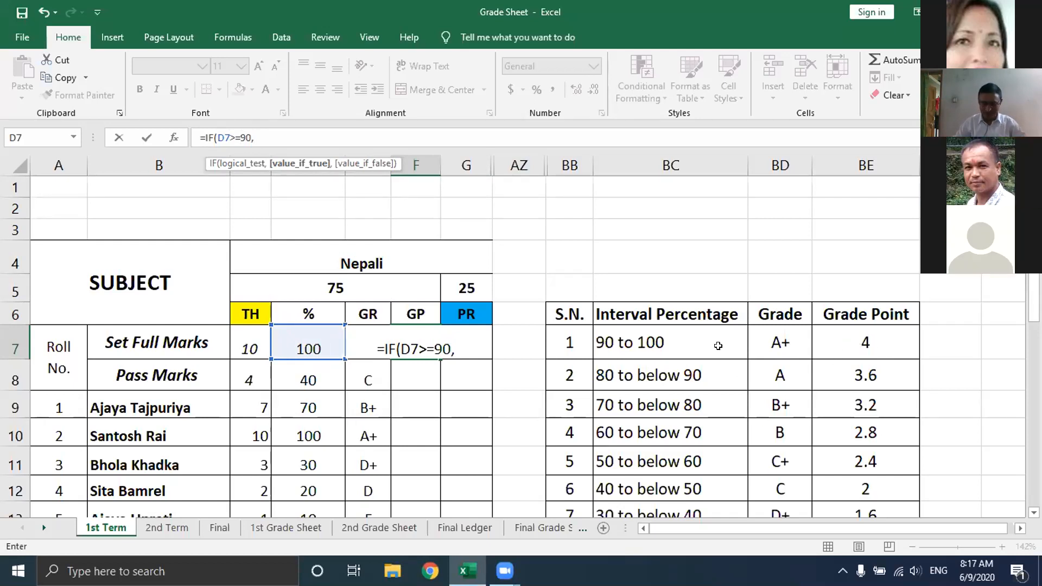
- Add "4" as the value if true for the D7>=90 condition in the F7 formula
{"action": "type", "text": "\""}
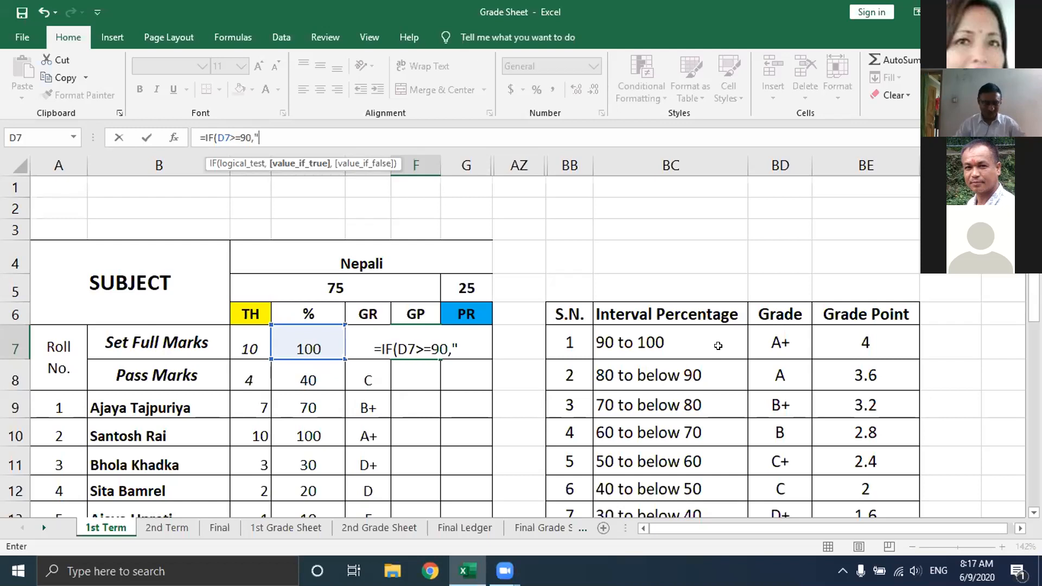
{"action": "type", "text": "4"}
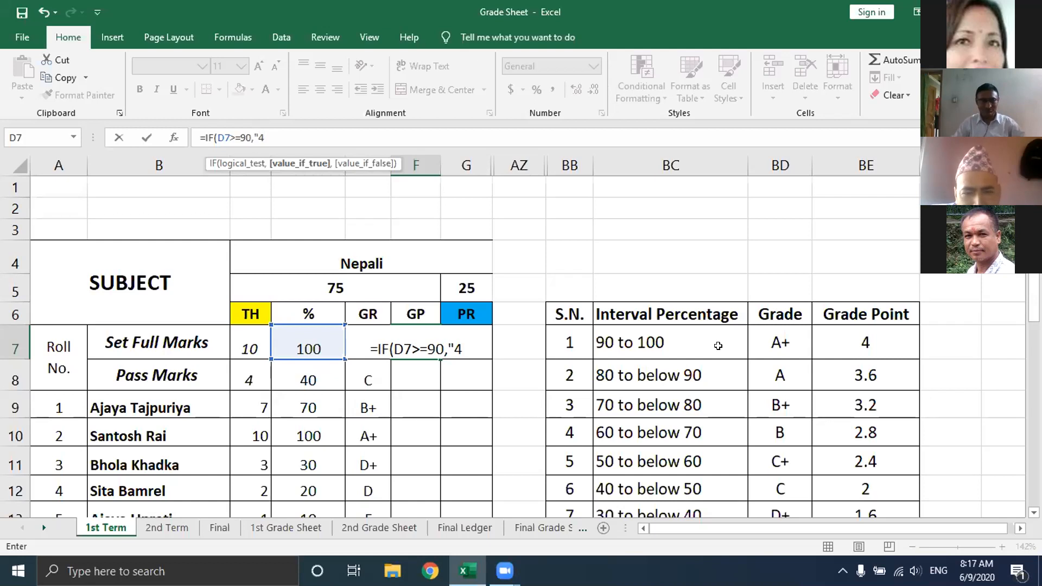
{"action": "type", "text": "\""}
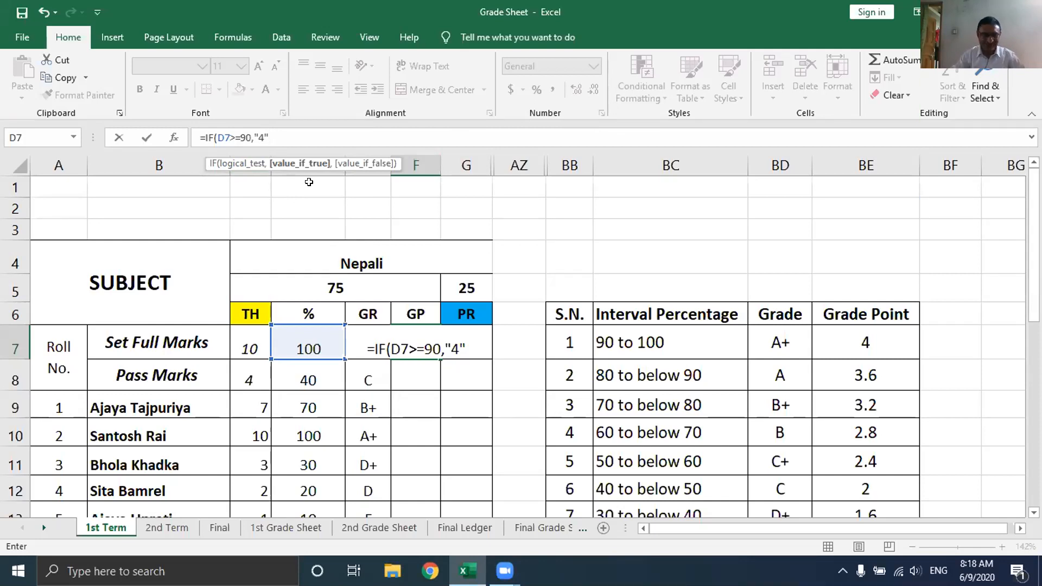
{"action": "type", "text": ","}
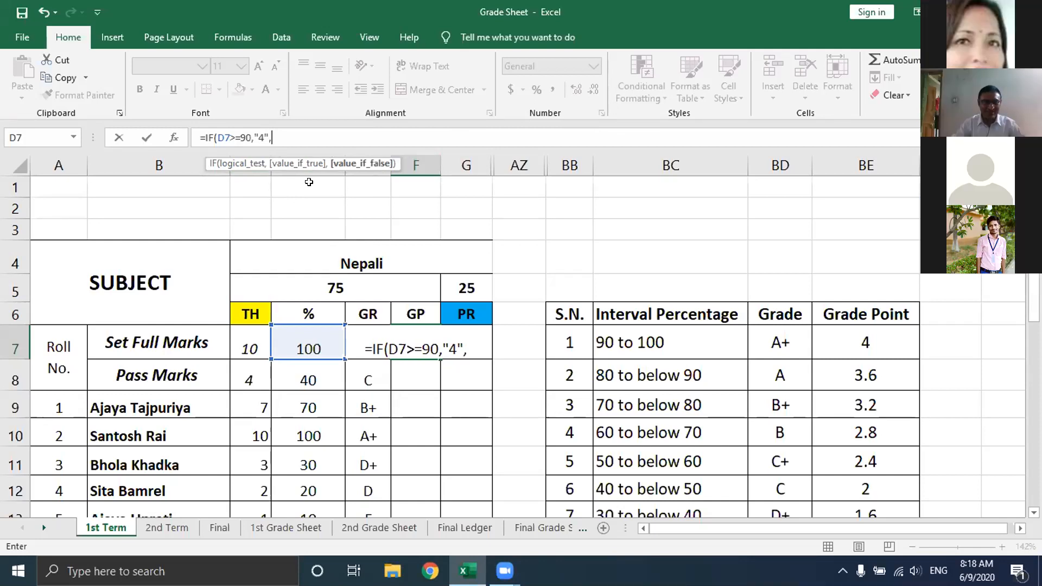
- Nest a second IF in the F7 formula that returns "3.6" for the condition D7>=80
{"action": "type", "text": "IF("}
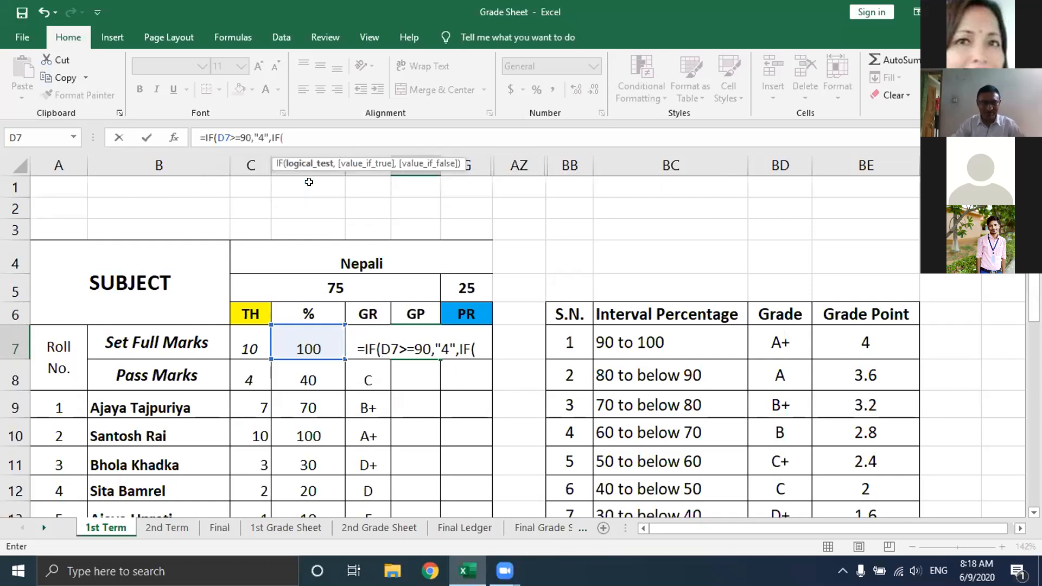
{"action": "type", "text": "D"}
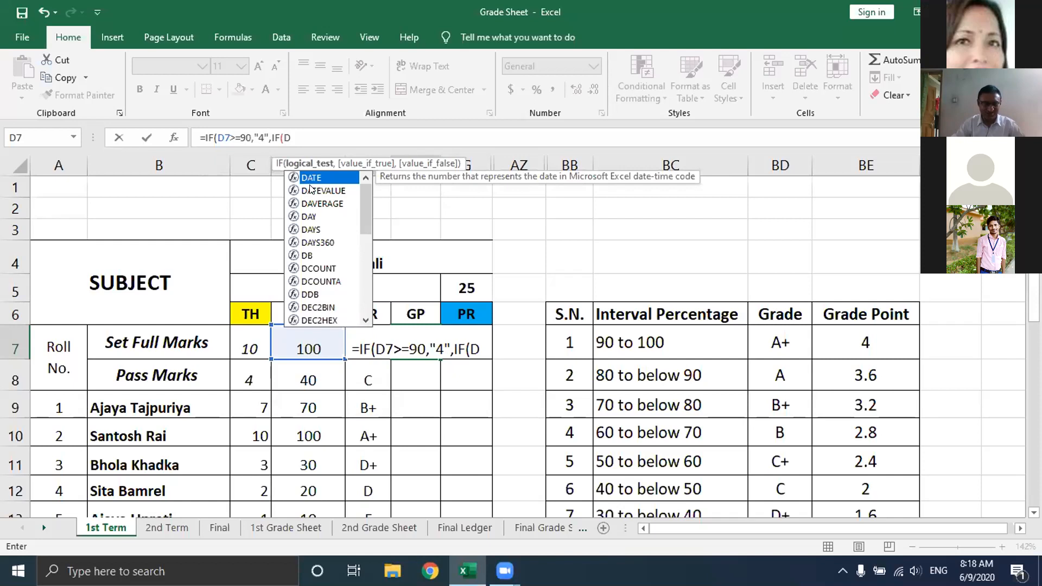
{"action": "type", "text": "7"}
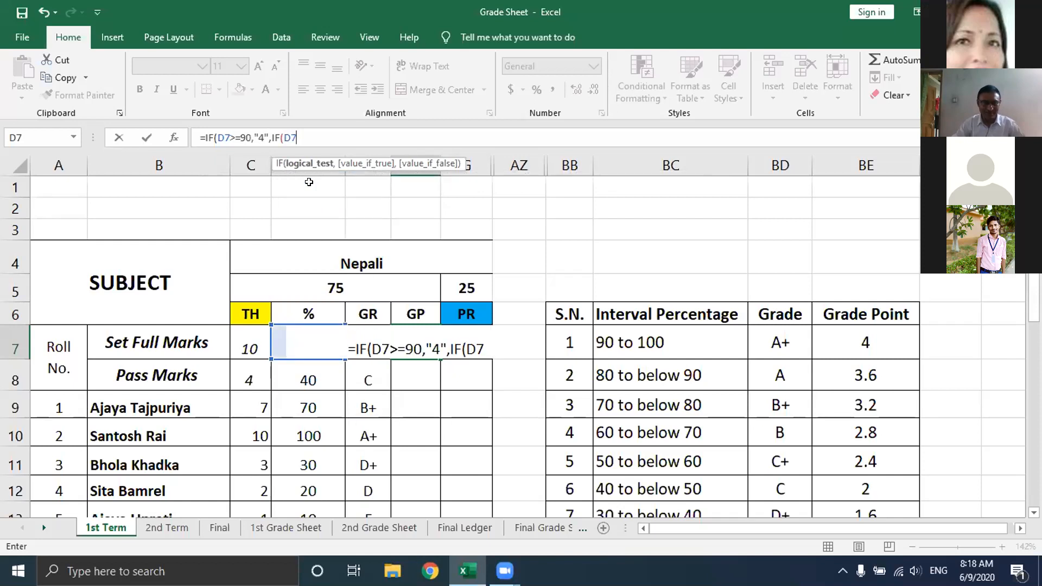
{"action": "type", "text": ">"}
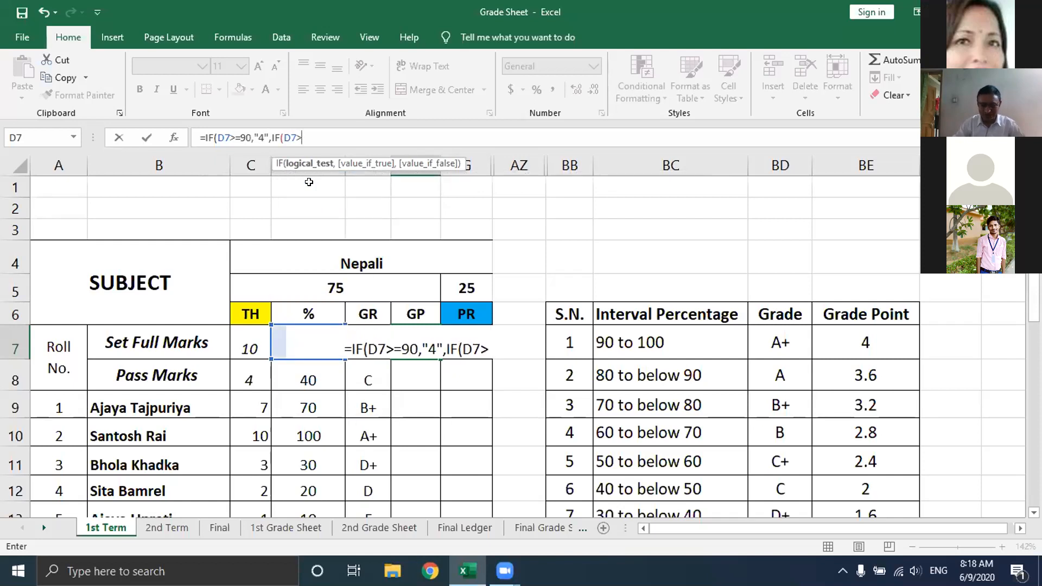
{"action": "type", "text": "="}
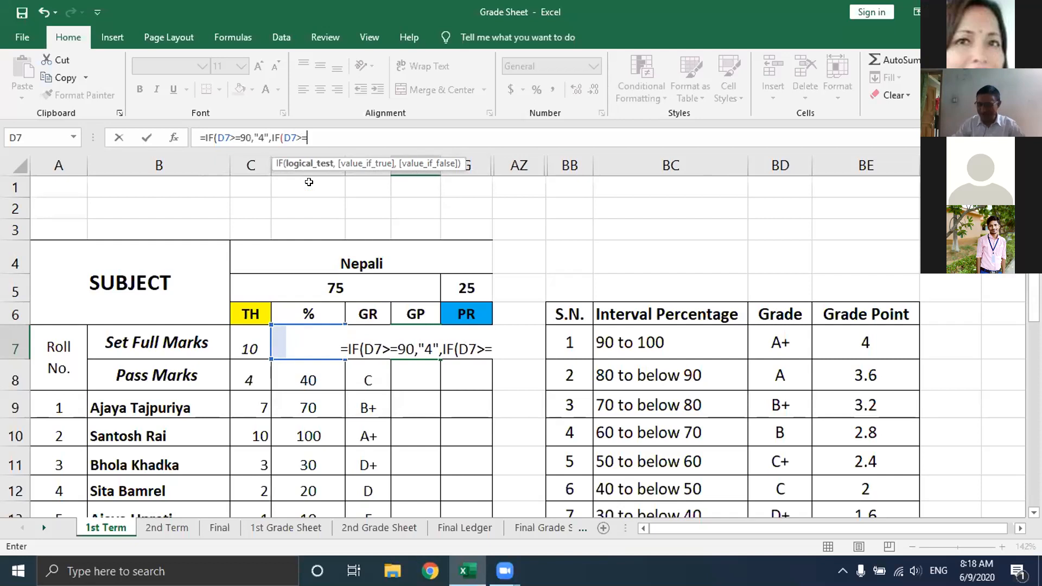
{"action": "type", "text": "80"}
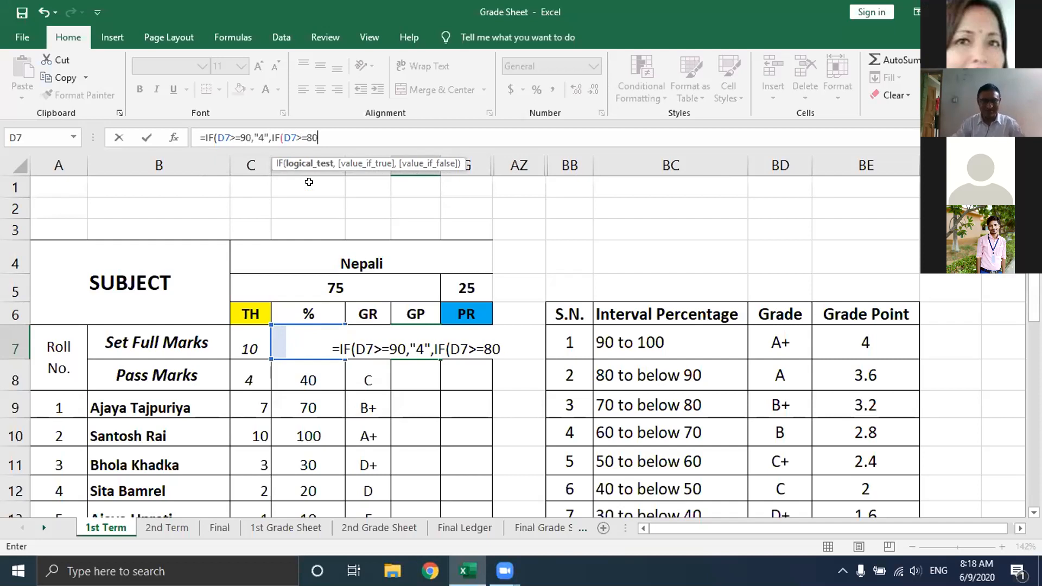
{"action": "type", "text": ","}
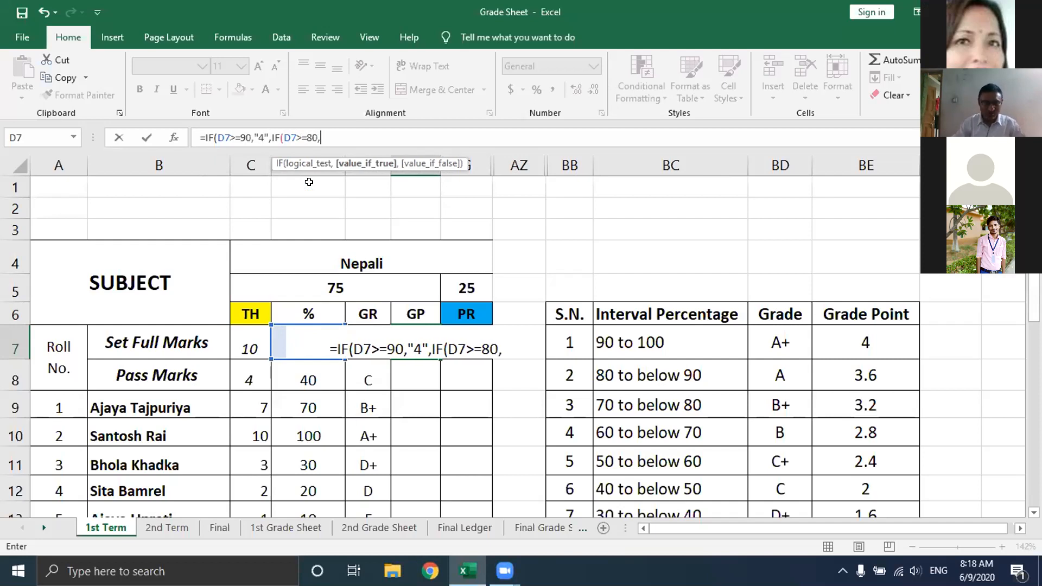
{"action": "type", "text": "\""}
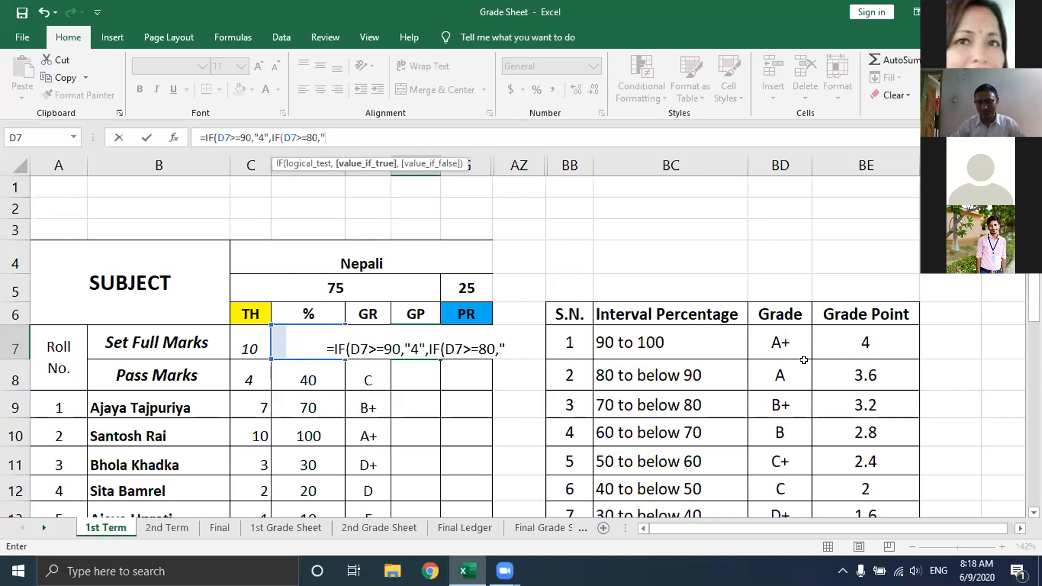
{"action": "type", "text": "3.6"}
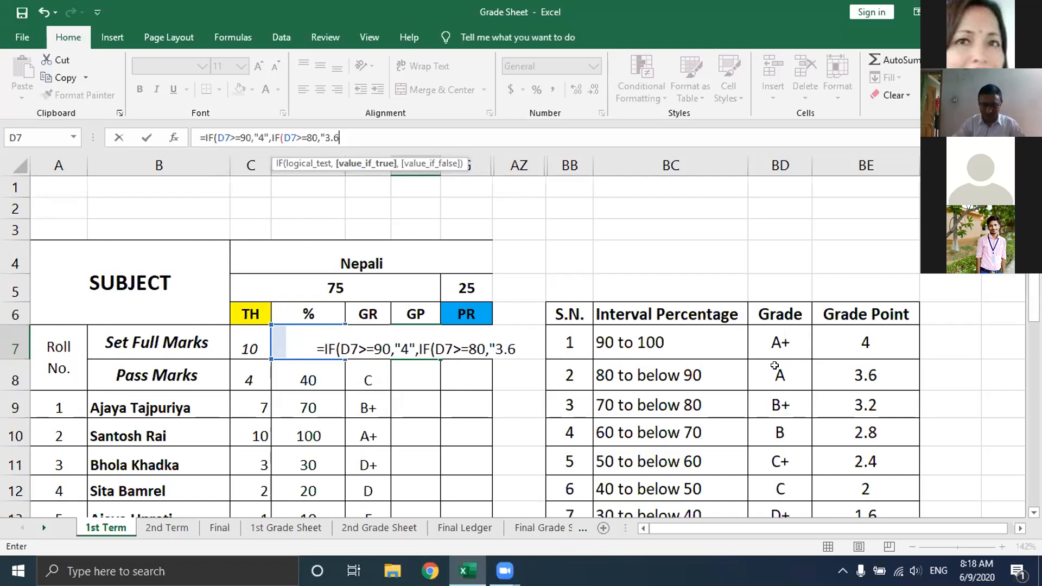
{"action": "type", "text": "\""}
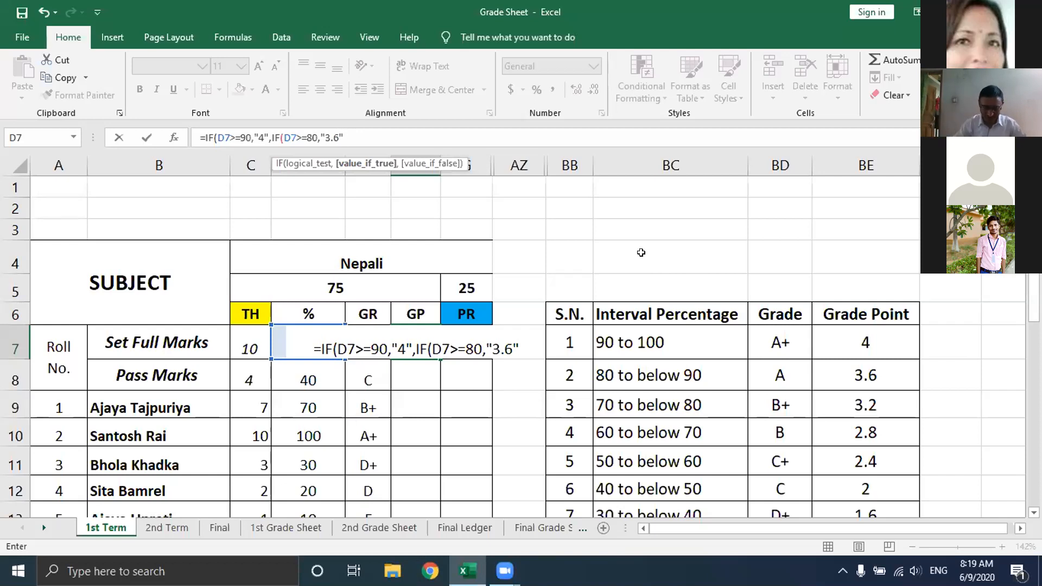
{"action": "type", "text": ","}
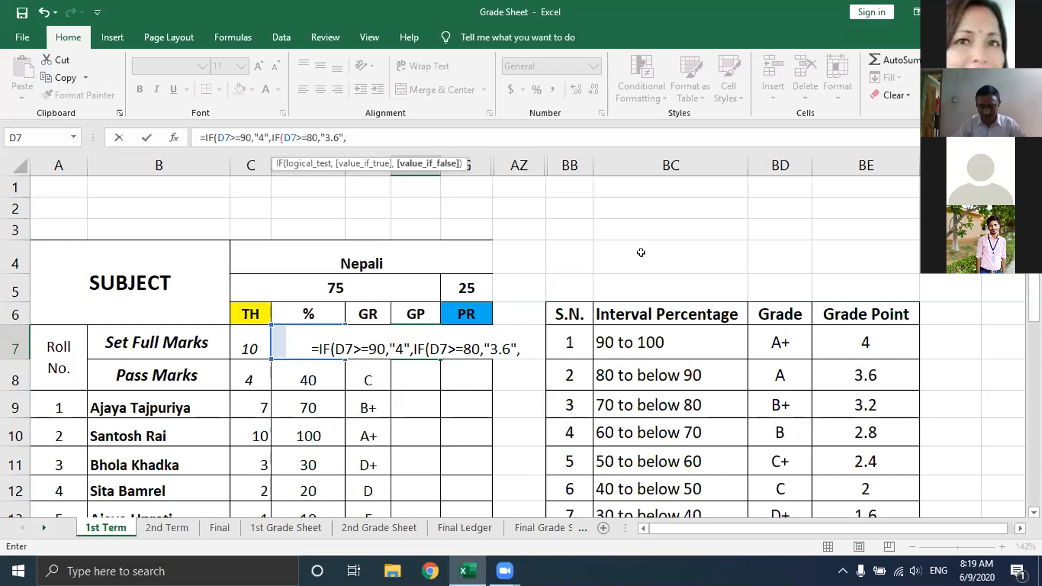
- Nest a third IF in the F7 formula that returns "3.2" for the condition D7>=70
{"action": "type", "text": "IF"}
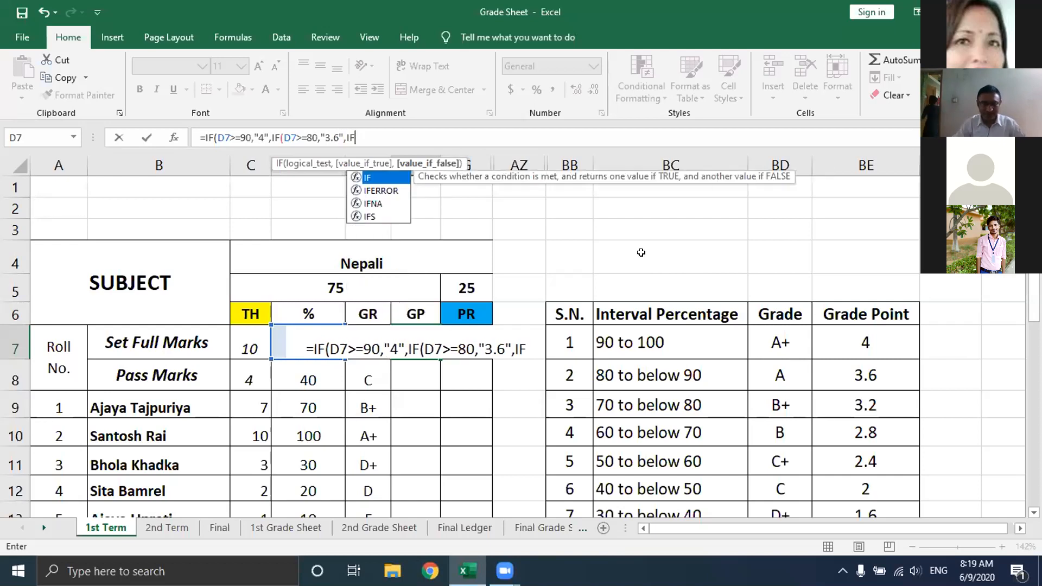
{"action": "type", "text": "("}
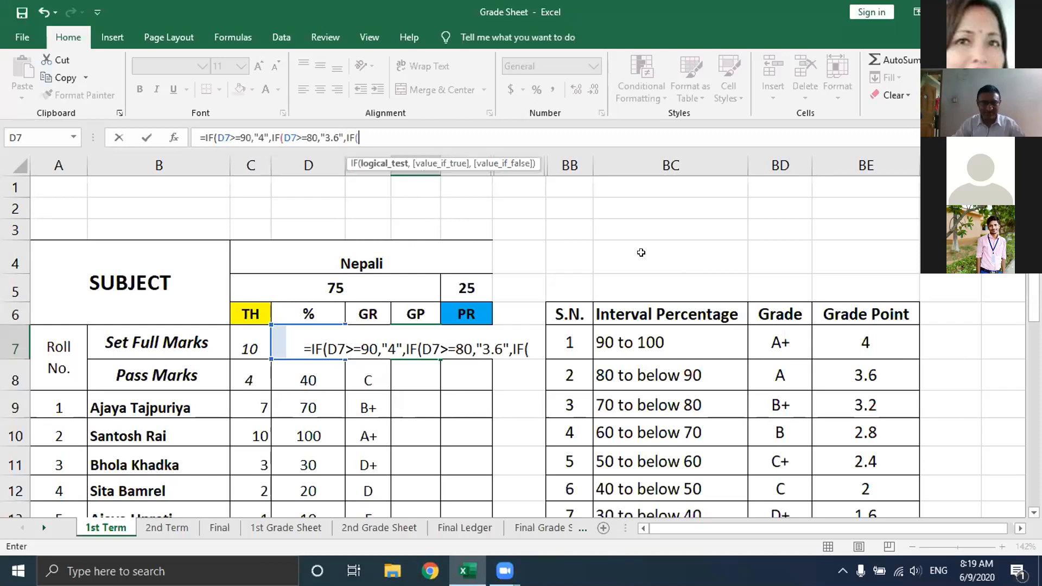
{"action": "type", "text": "D"}
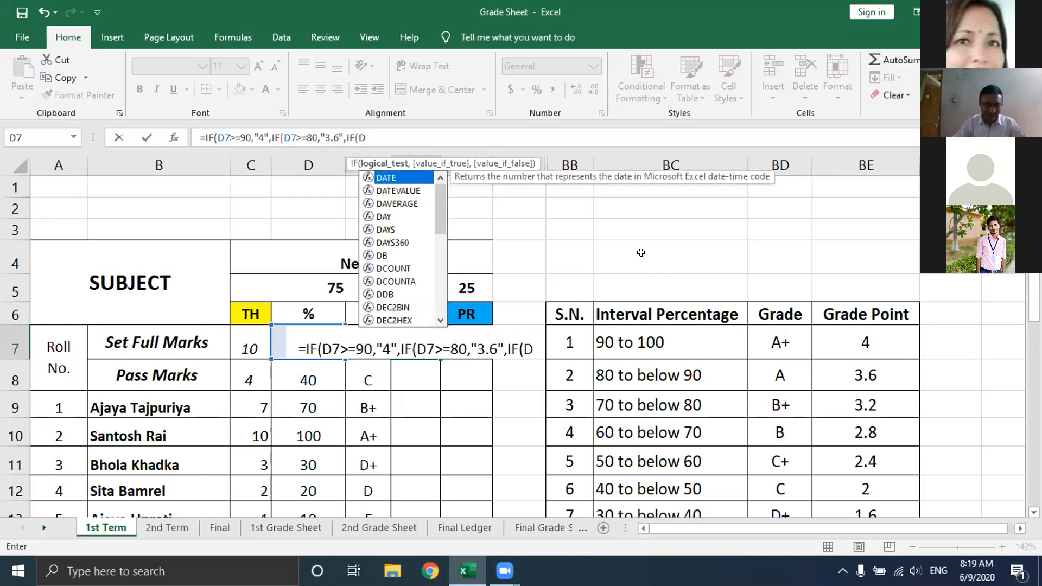
{"action": "type", "text": "7"}
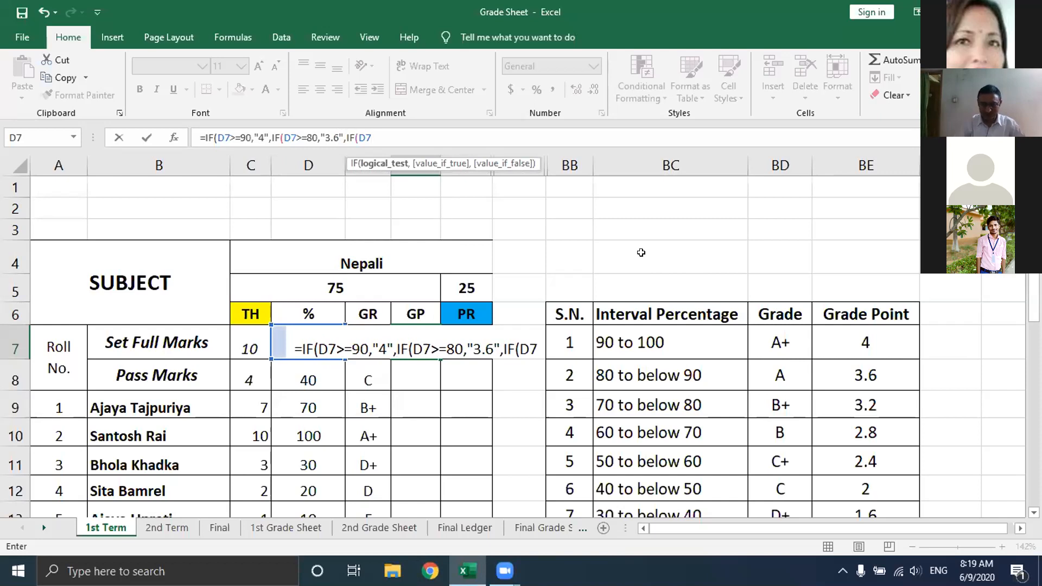
{"action": "type", "text": ">="}
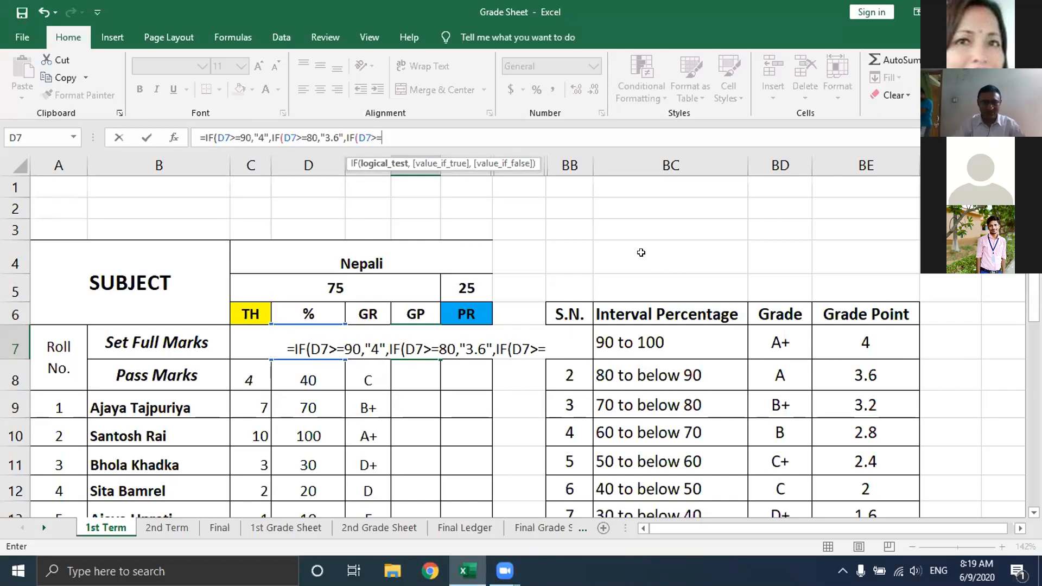
{"action": "type", "text": "70"}
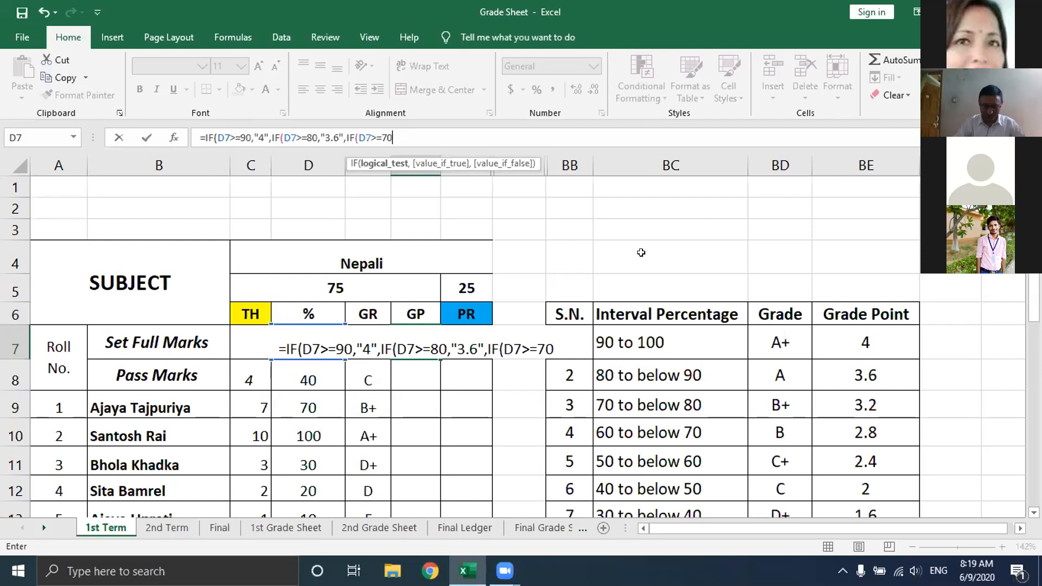
{"action": "type", "text": ","}
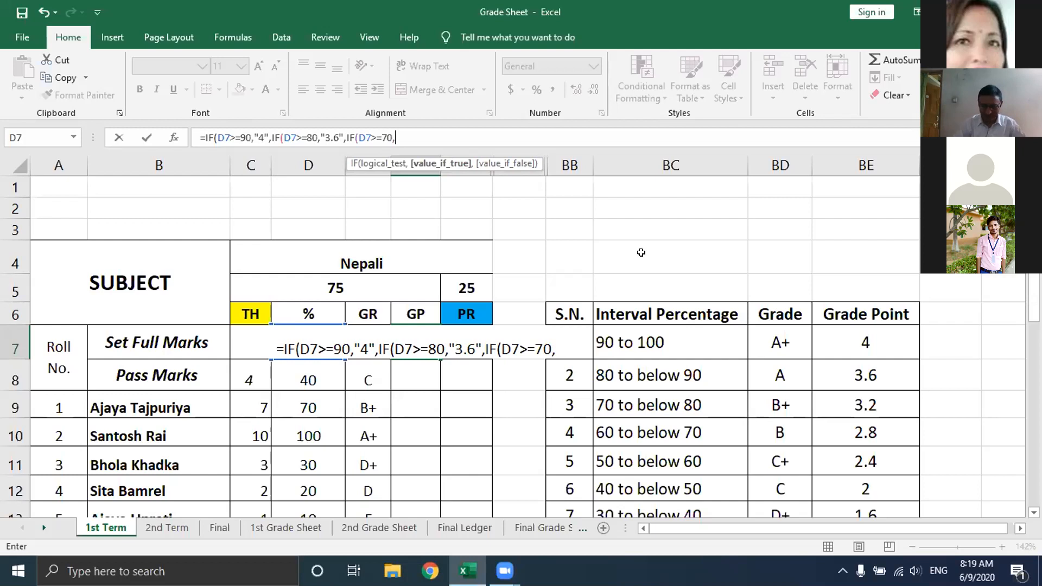
{"action": "type", "text": "\"3.2"}
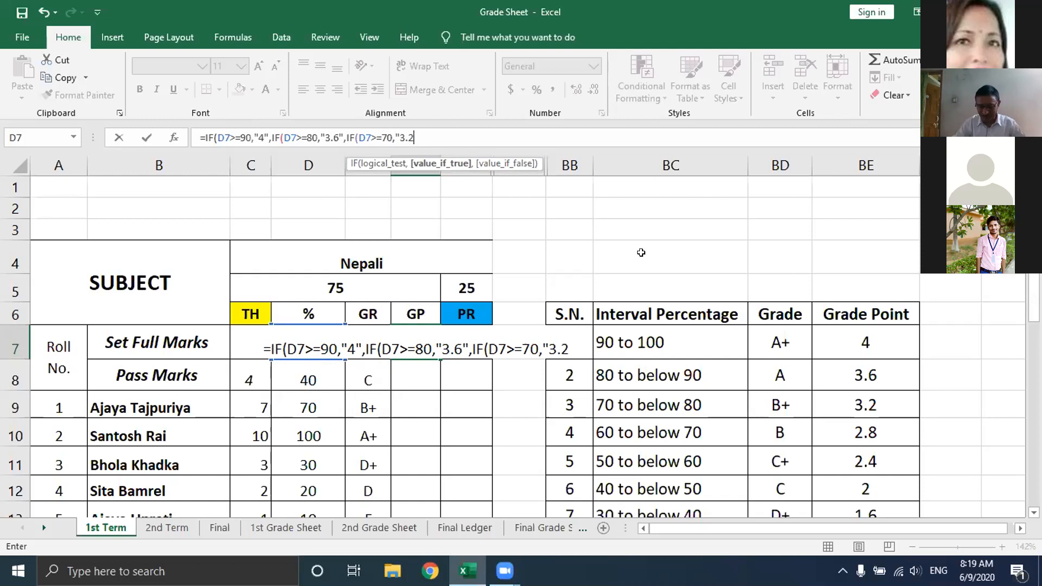
{"action": "type", "text": "\""}
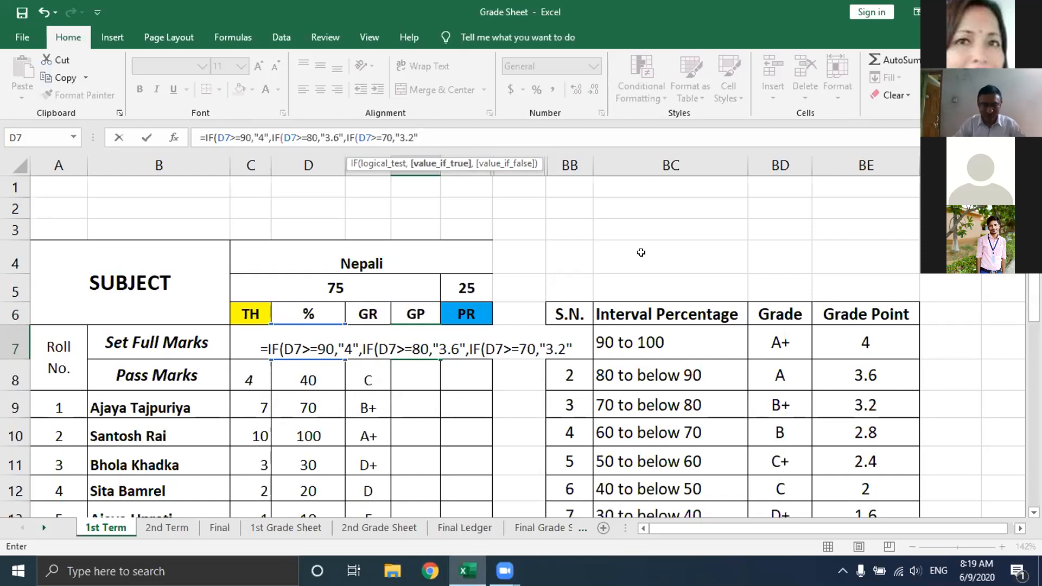
{"action": "type", "text": ","}
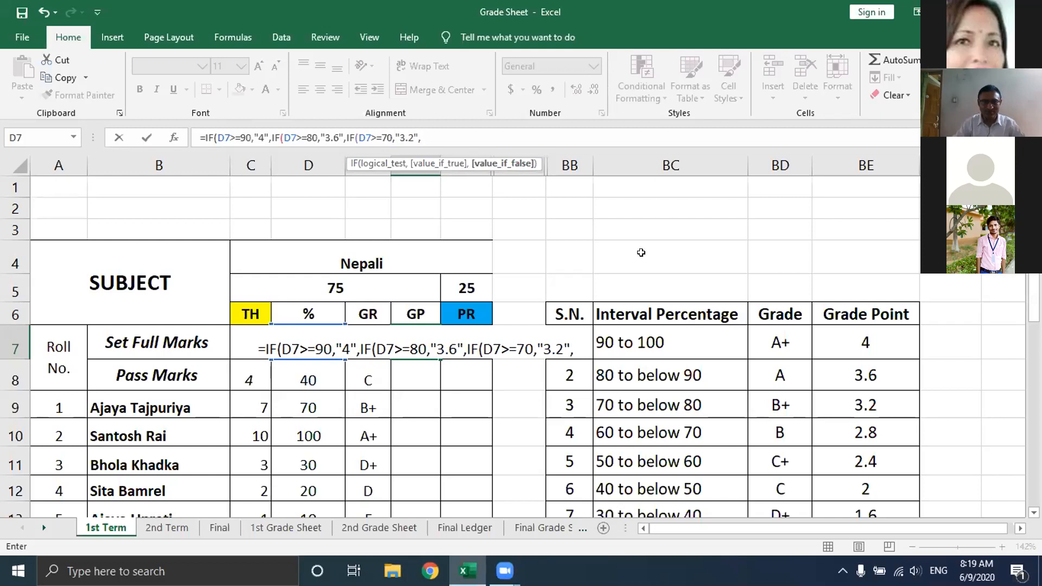
- Nest a fourth IF in the F7 formula that returns "2.8" for the condition D7>=60
{"action": "type", "text": "IF("}
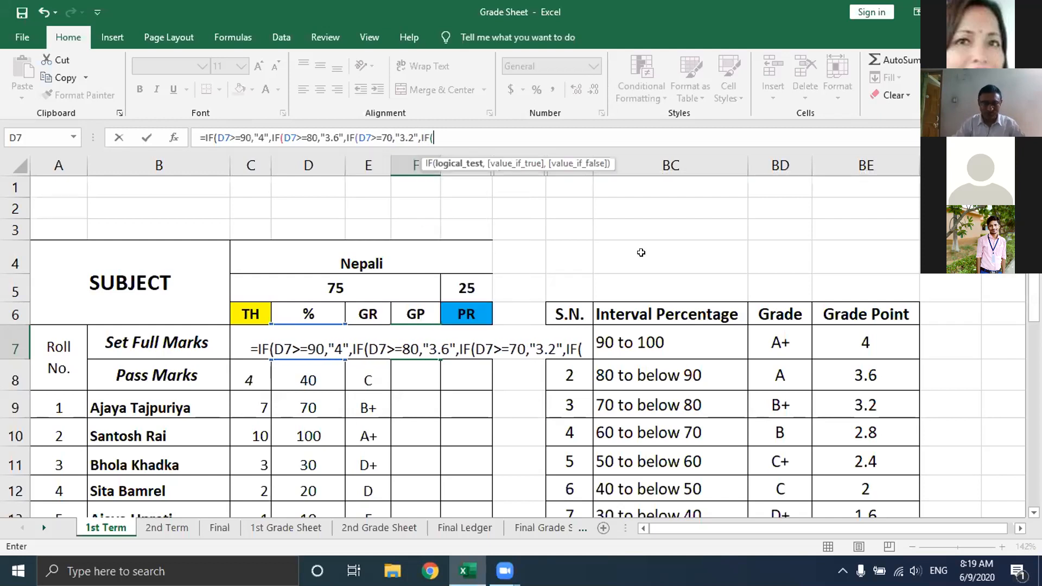
{"action": "type", "text": "D"}
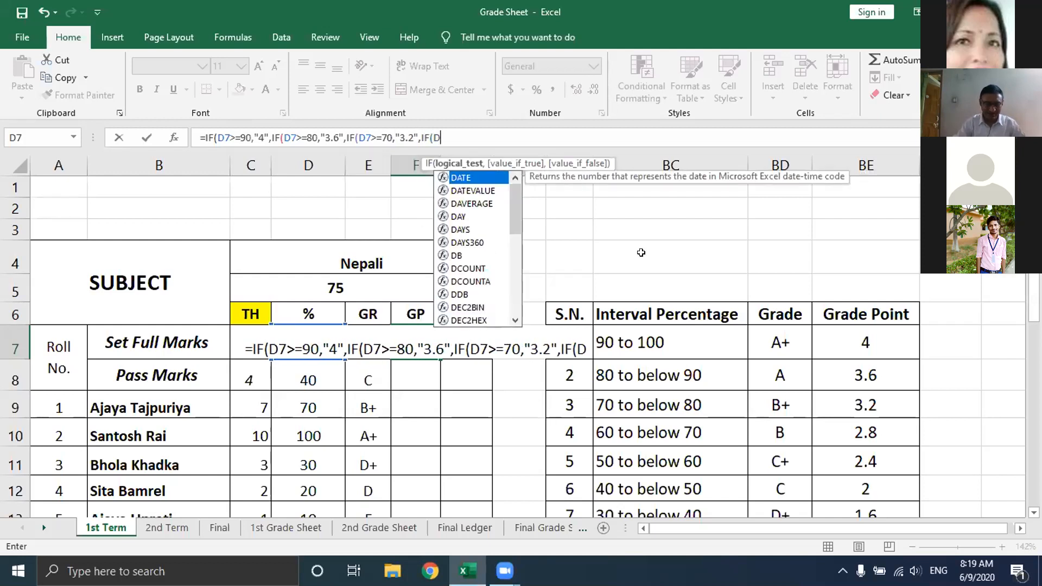
{"action": "type", "text": "7"}
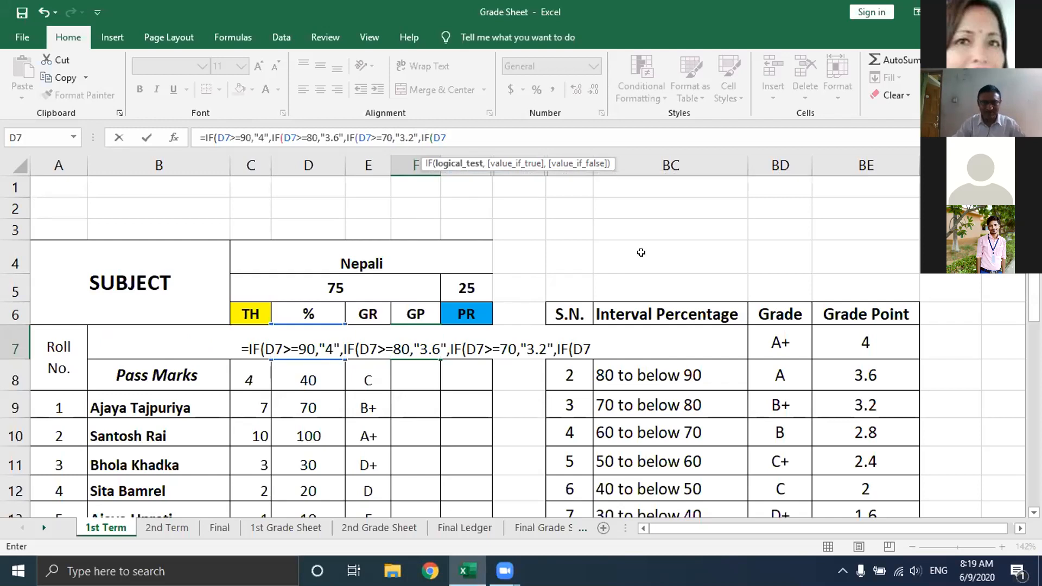
{"action": "type", "text": ">="}
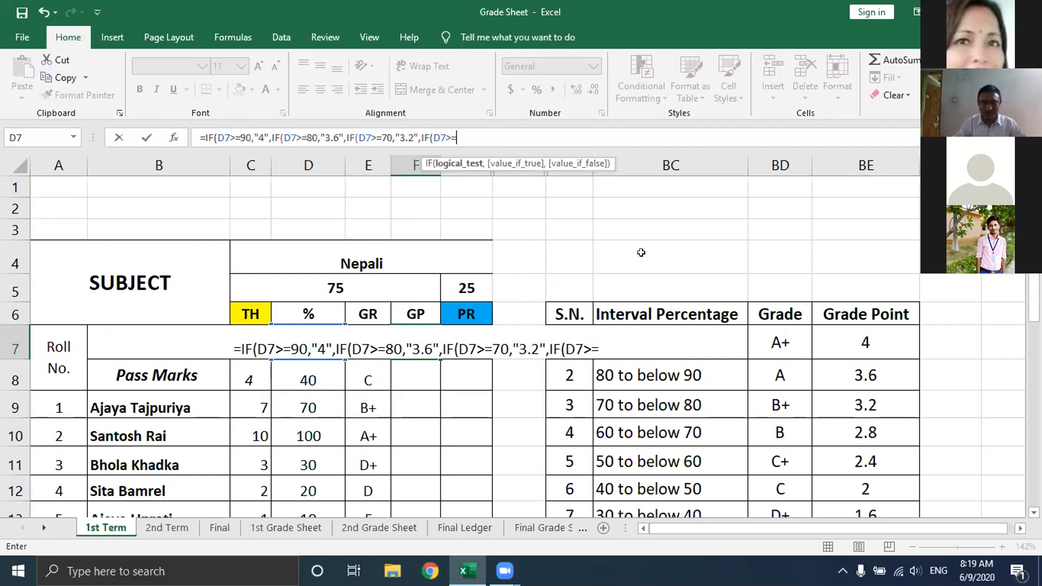
{"action": "type", "text": "6"}
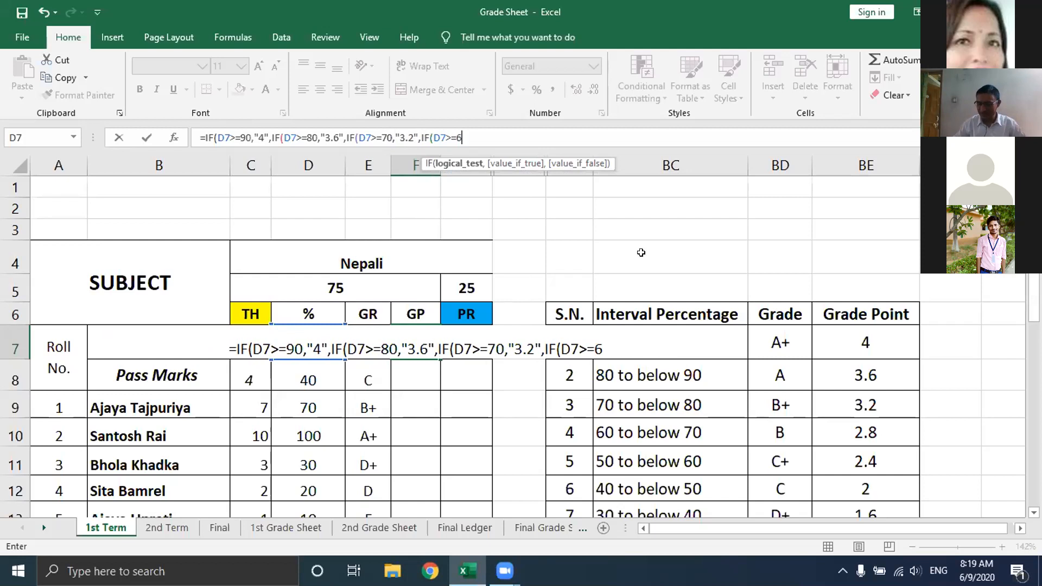
{"action": "type", "text": "0,"}
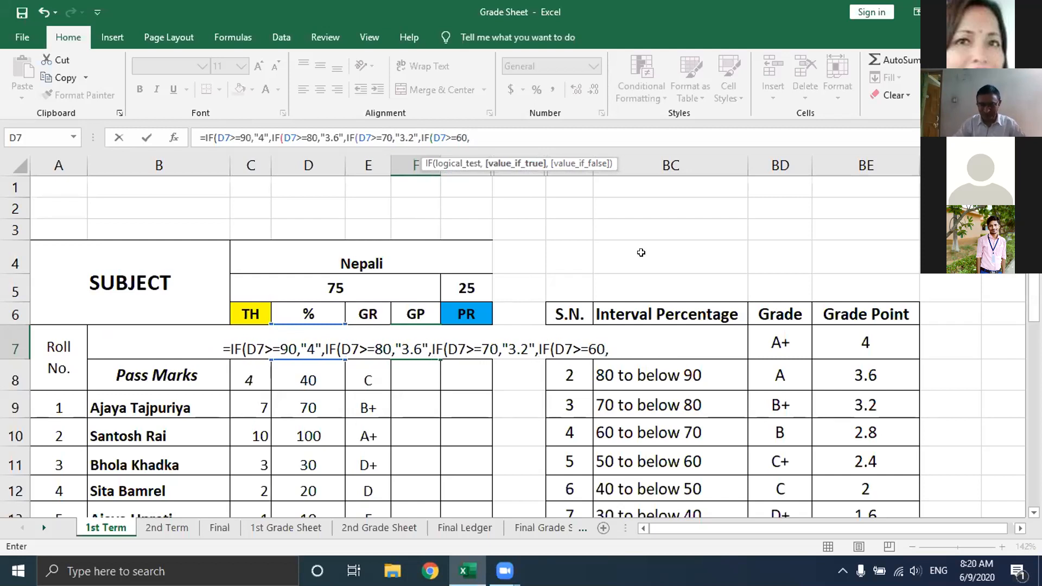
{"action": "type", "text": "\""}
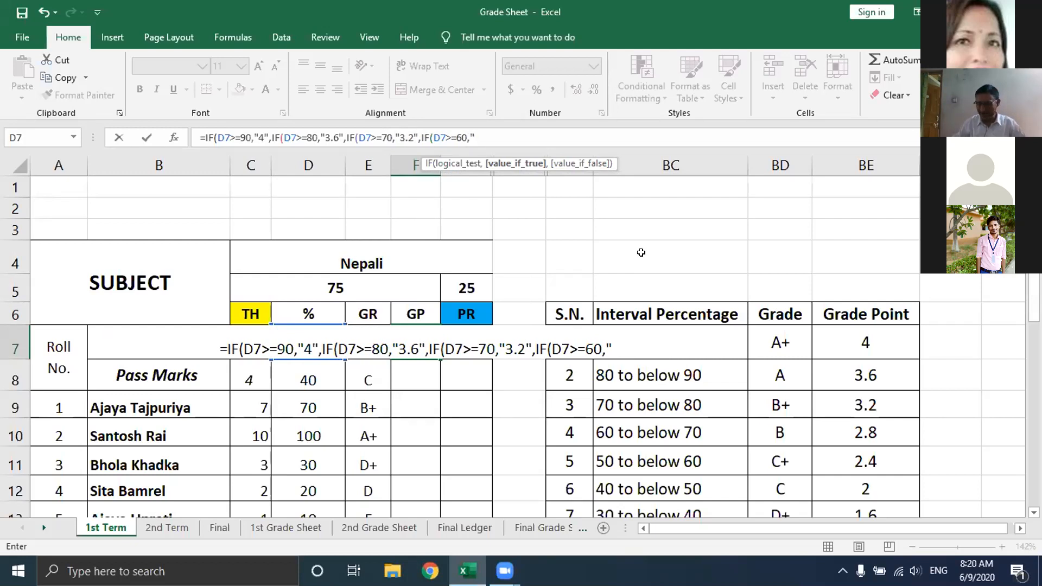
{"action": "type", "text": "2.8"}
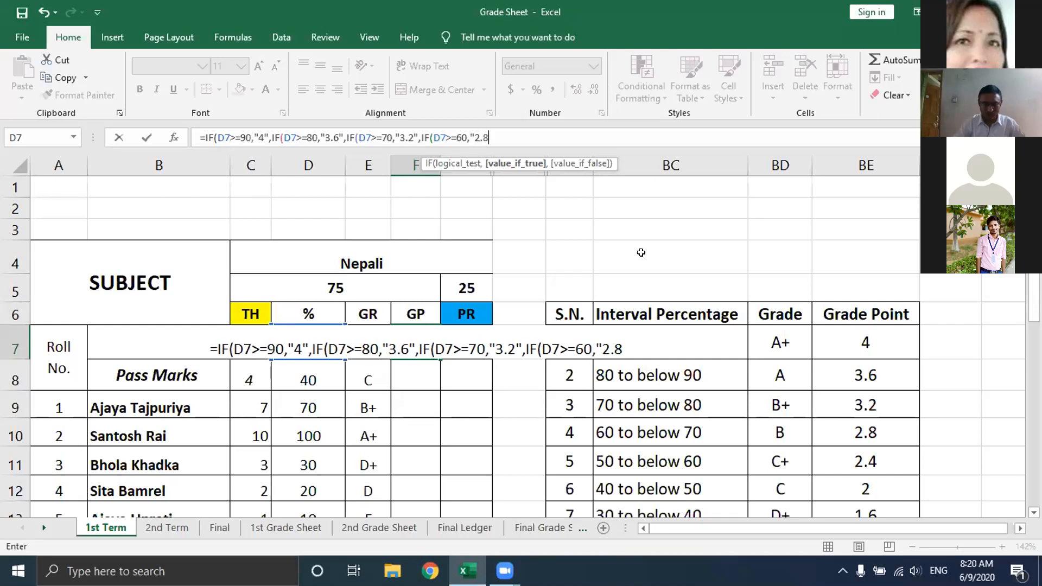
{"action": "type", "text": "\""}
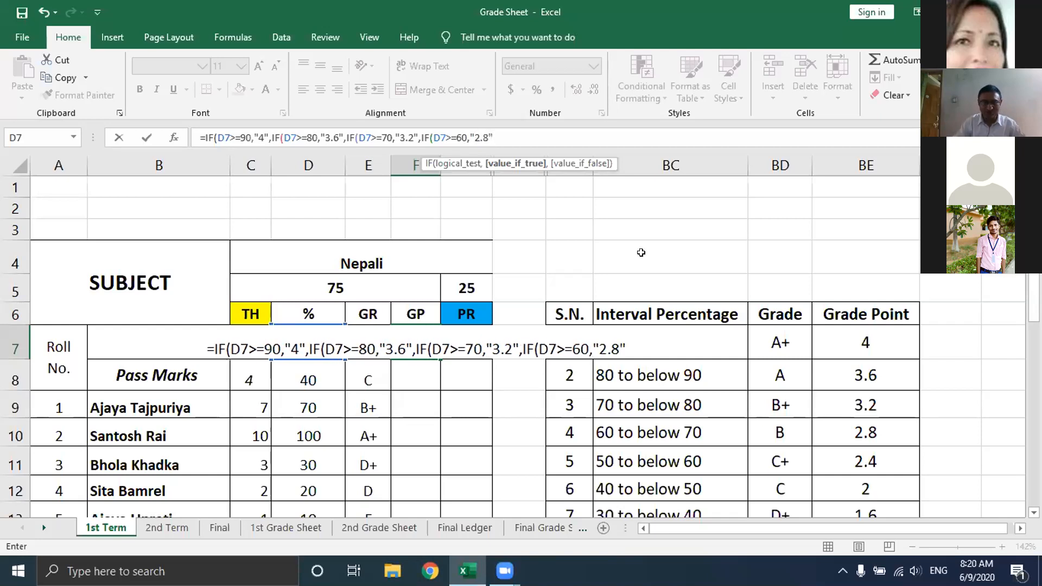
{"action": "type", "text": ","}
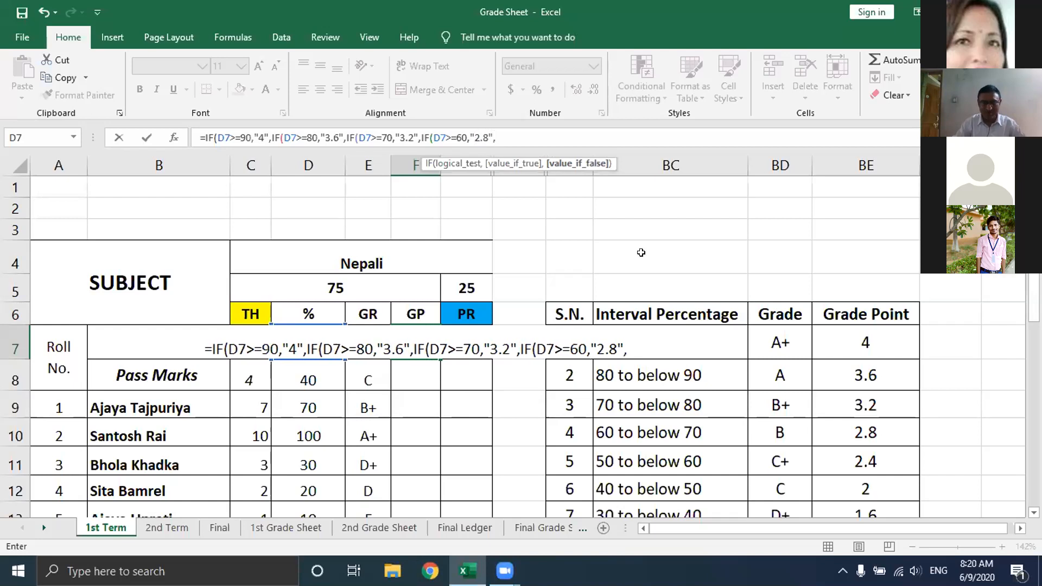
- Nest a fifth IF in the F7 formula that returns "2.4" for the condition D7>=50
{"action": "type", "text": "IF("}
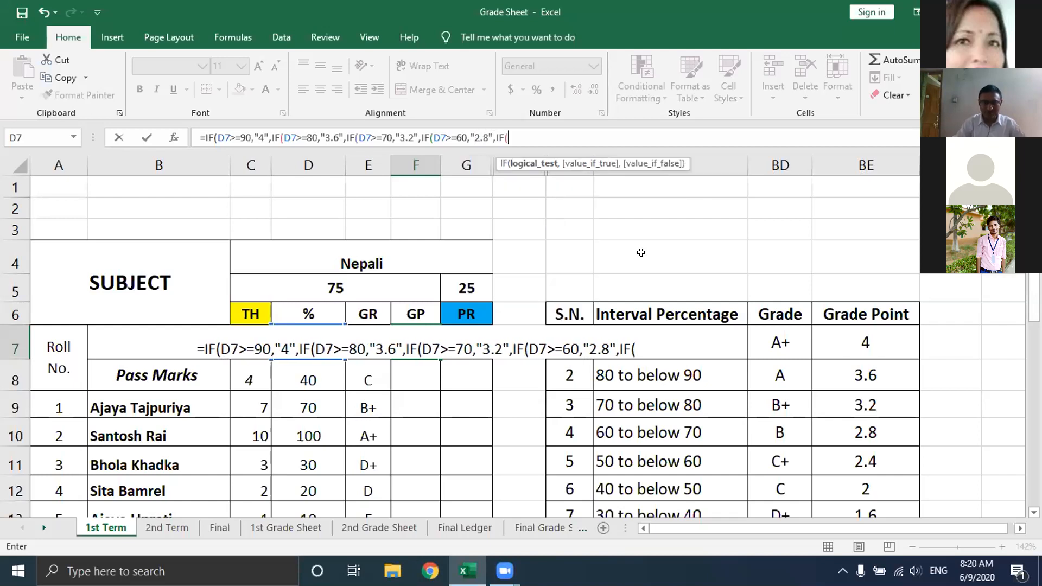
{"action": "type", "text": "D7"}
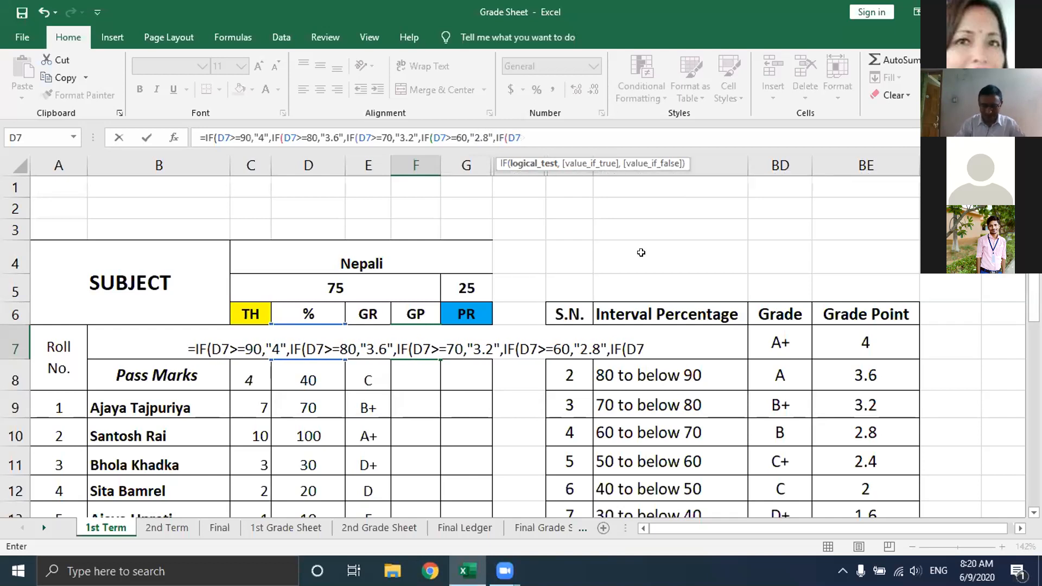
{"action": "type", "text": ">"}
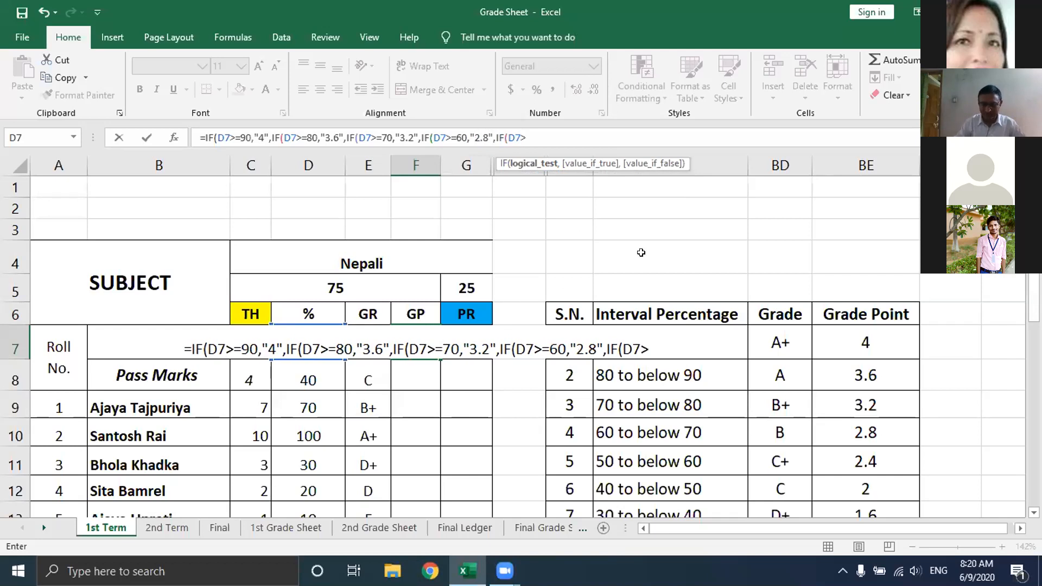
{"action": "type", "text": "="}
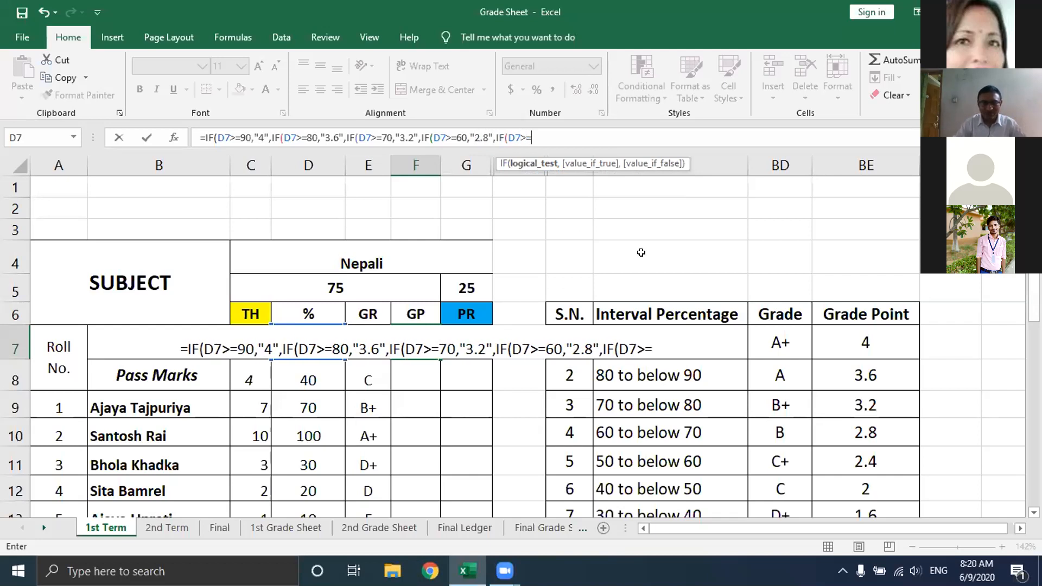
{"action": "type", "text": "50"}
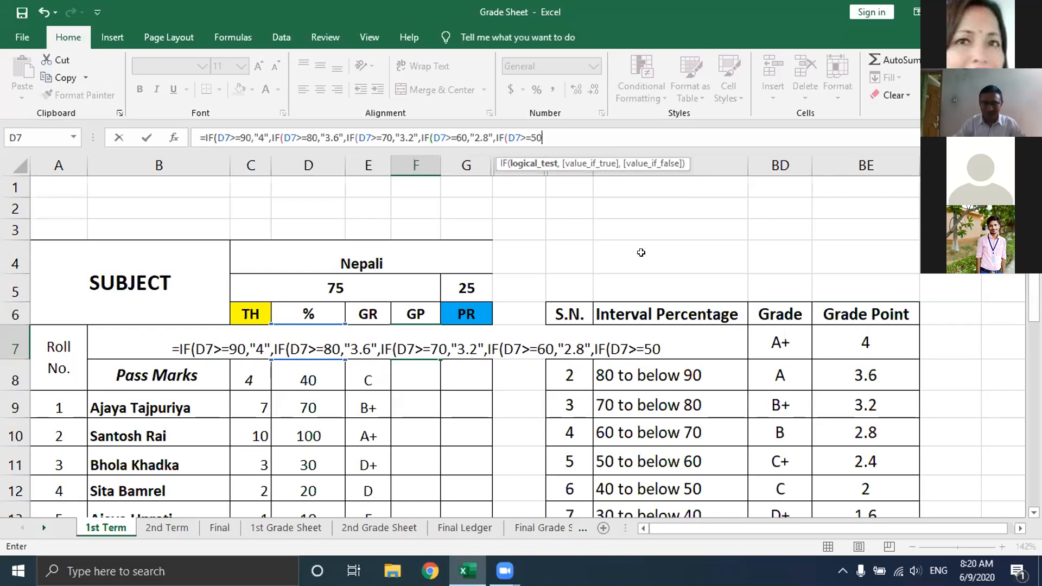
{"action": "type", "text": ","}
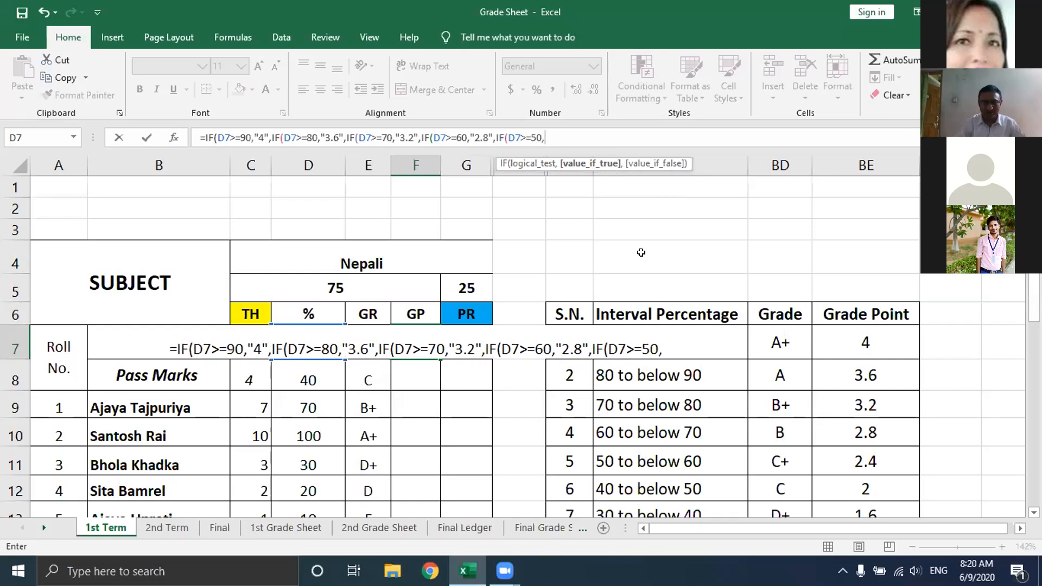
{"action": "type", "text": "\""}
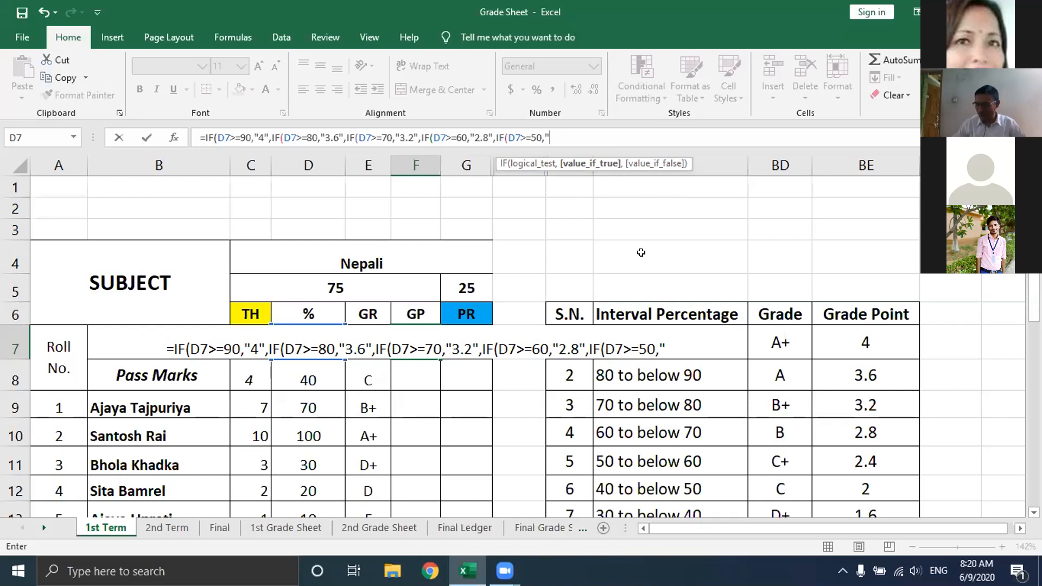
{"action": "type", "text": "2.4"}
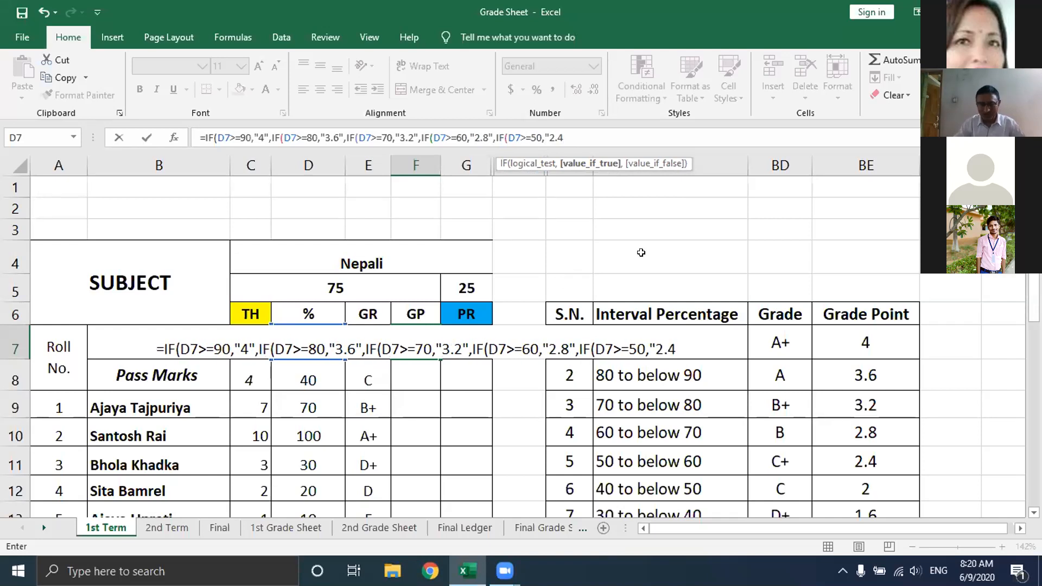
{"action": "type", "text": "\""}
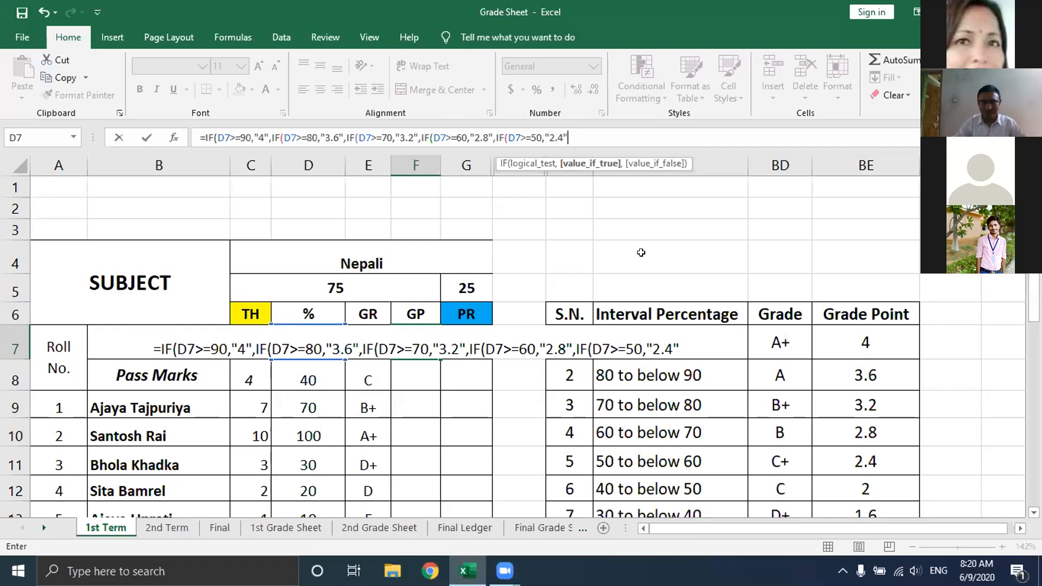
- Nest a sixth IF in the F7 formula that returns "2" for the condition D7>=40
{"action": "type", "text": ",IF("}
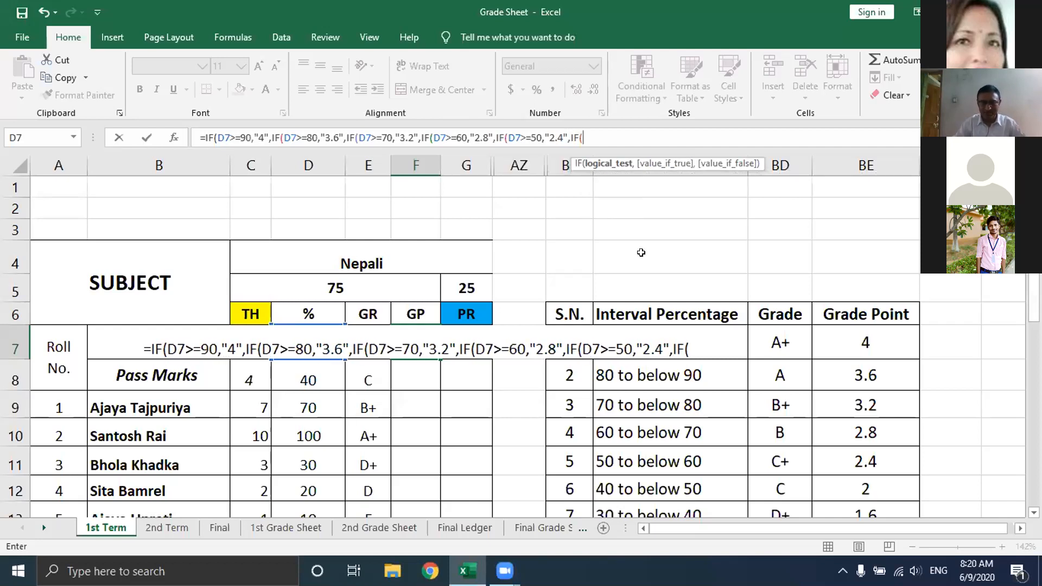
{"action": "type", "text": "D"}
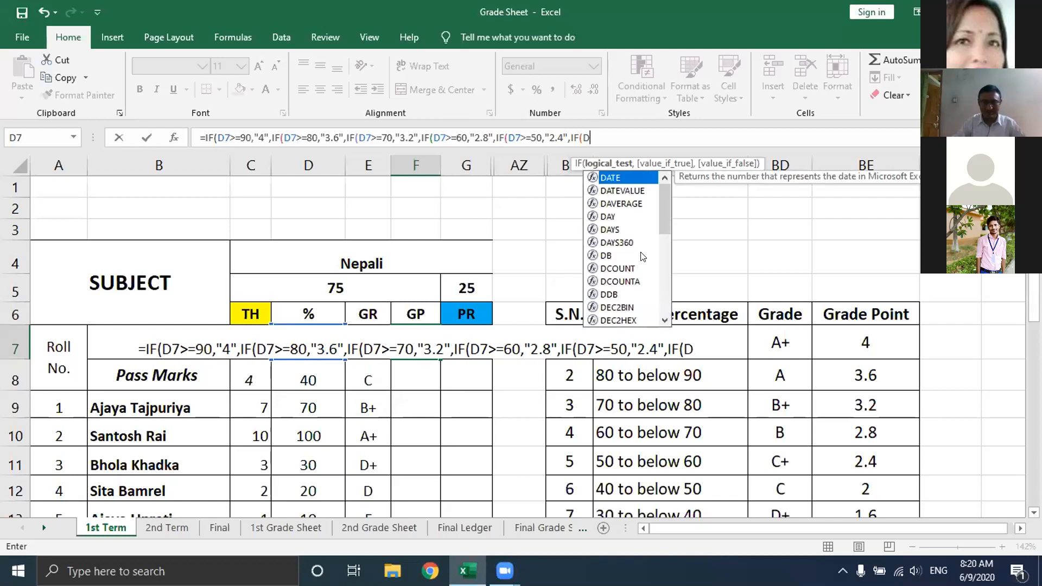
{"action": "type", "text": "7>"}
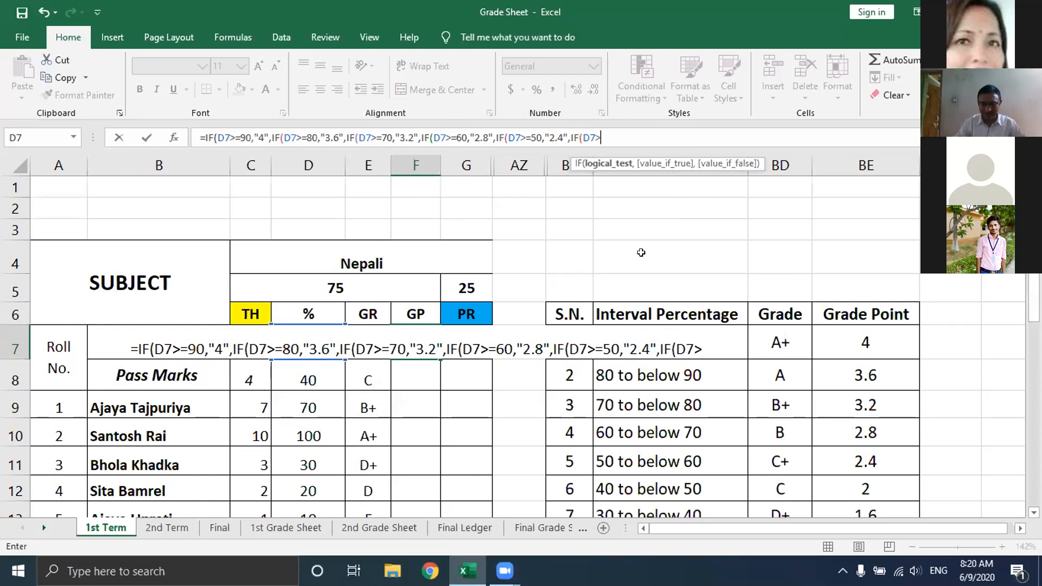
{"action": "type", "text": "="}
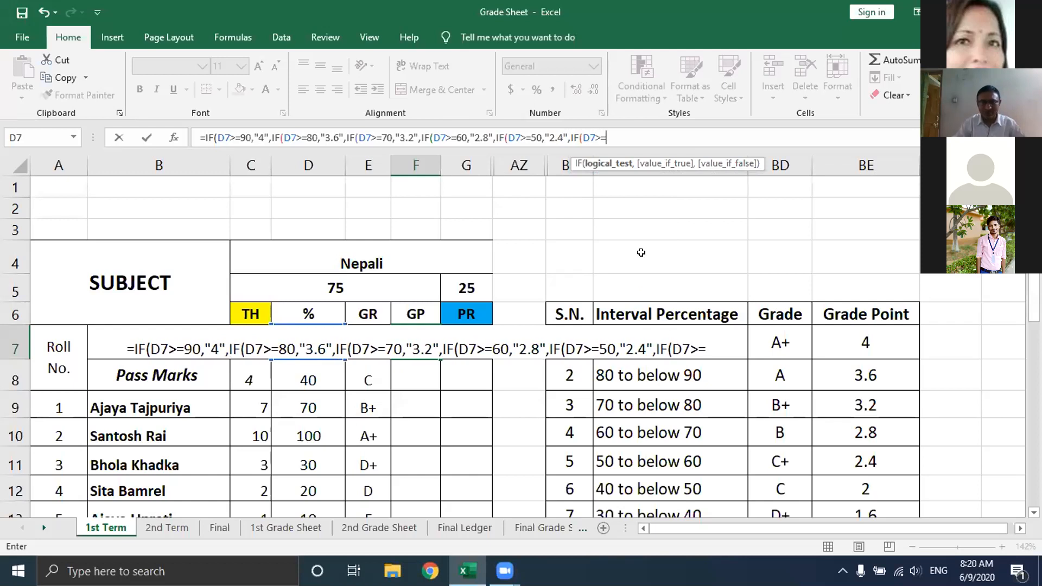
{"action": "type", "text": "40"}
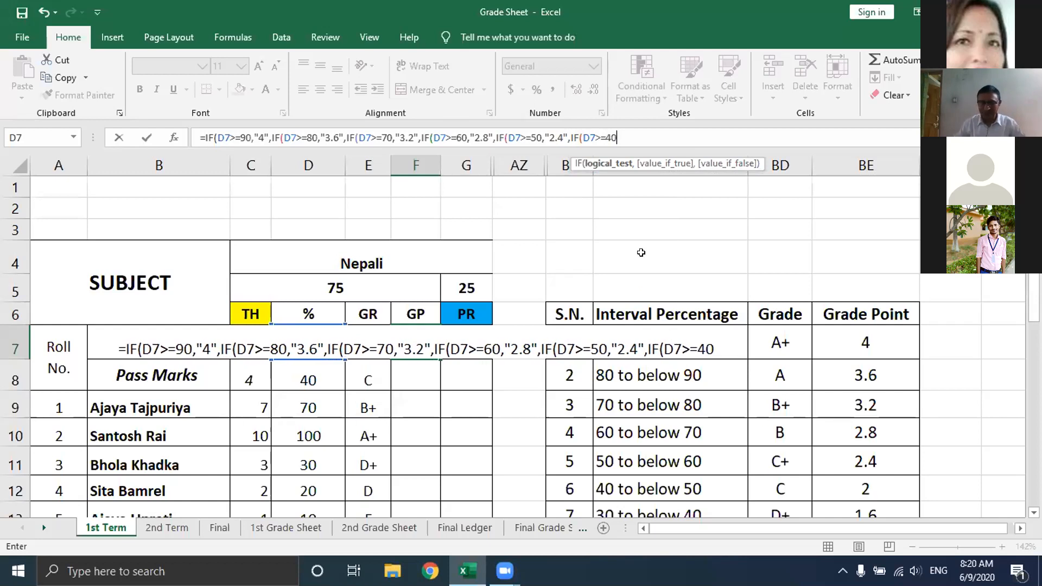
{"action": "type", "text": ","}
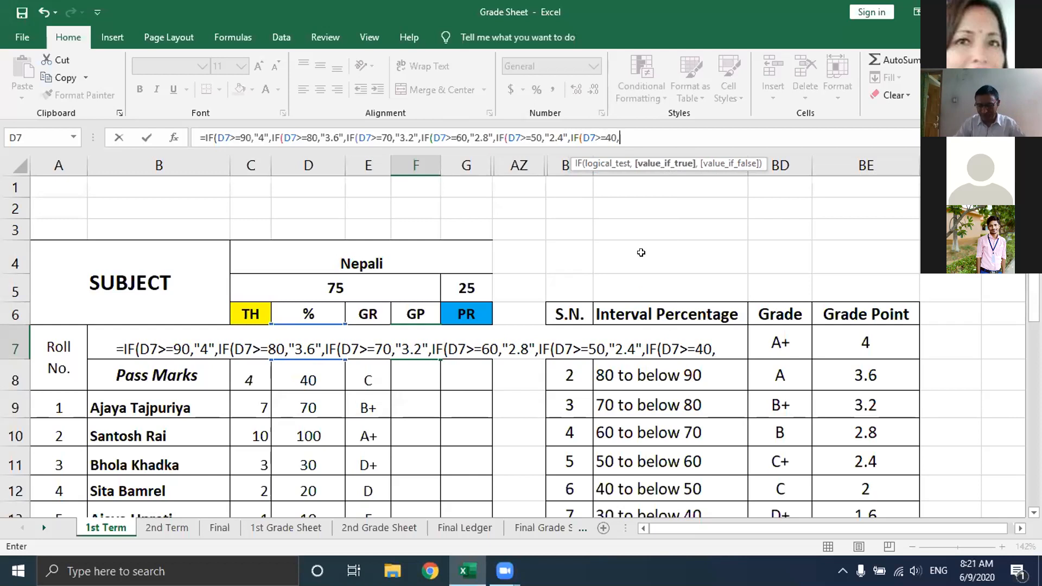
{"action": "type", "text": "\""}
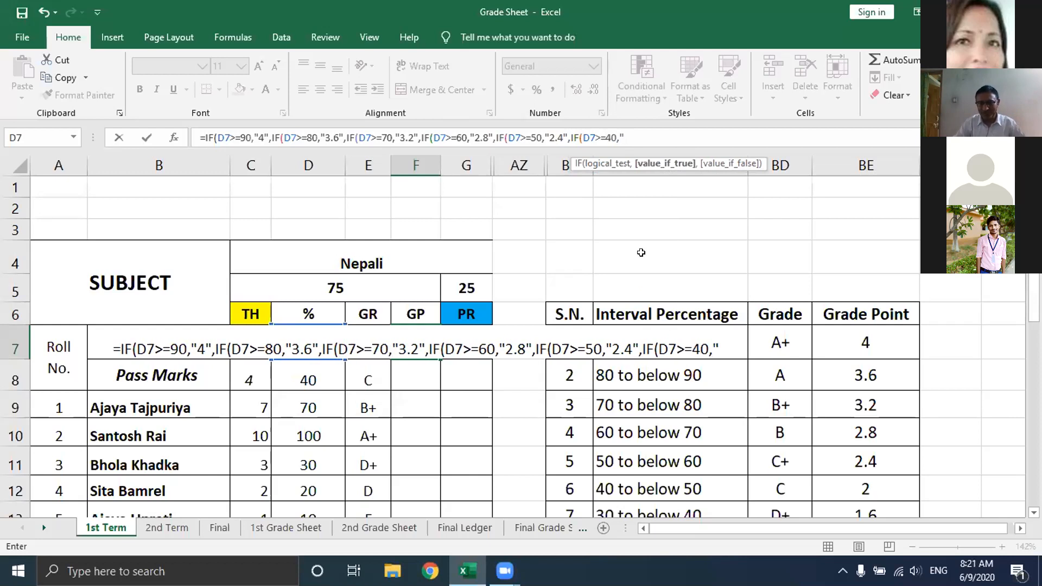
{"action": "type", "text": "2"}
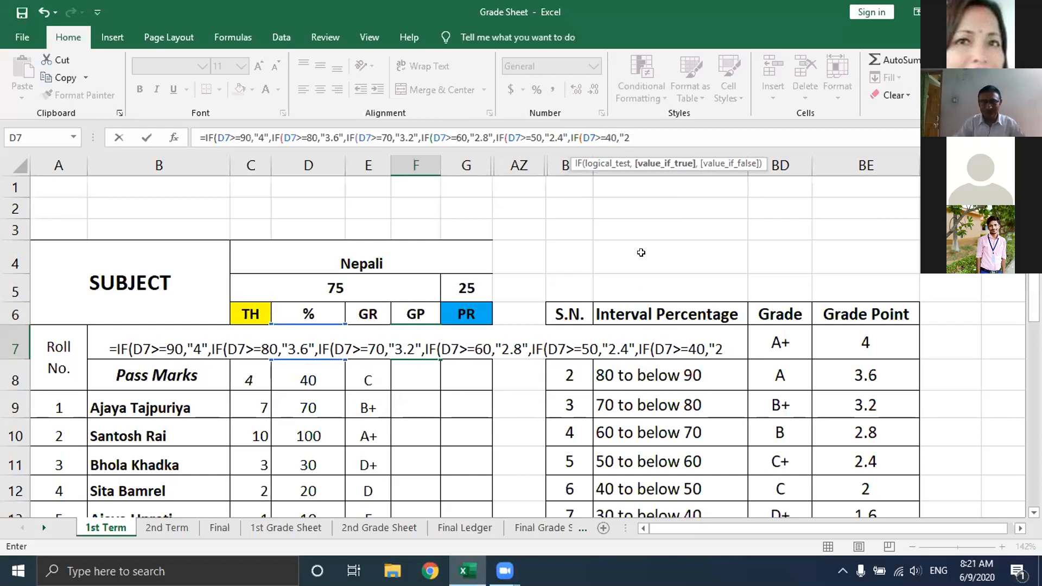
{"action": "type", "text": "\""}
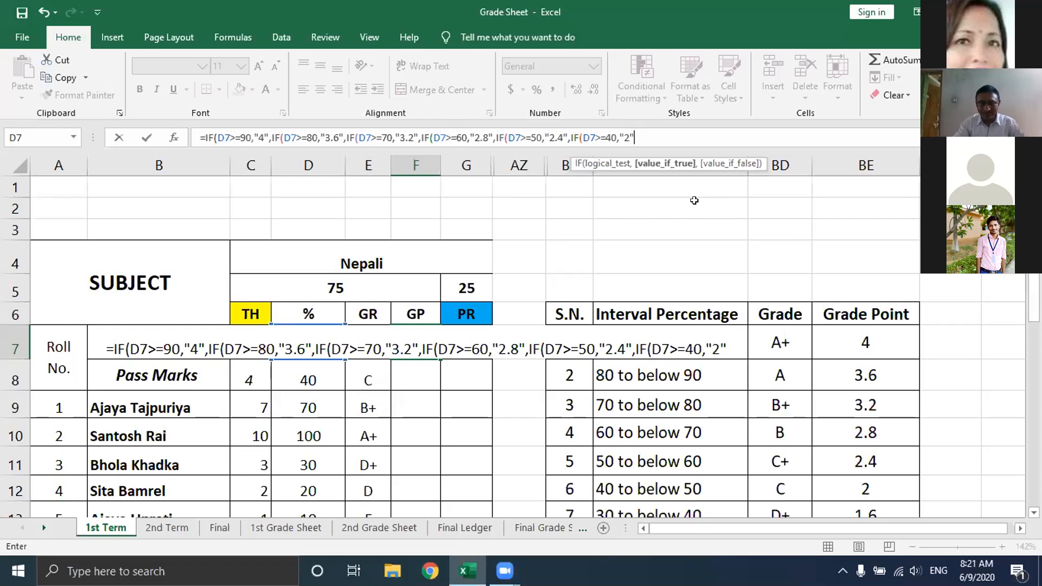
- Nest a seventh IF in the F7 formula that returns "1.6" for the condition D7>=30
{"action": "type", "text": ",IF"}
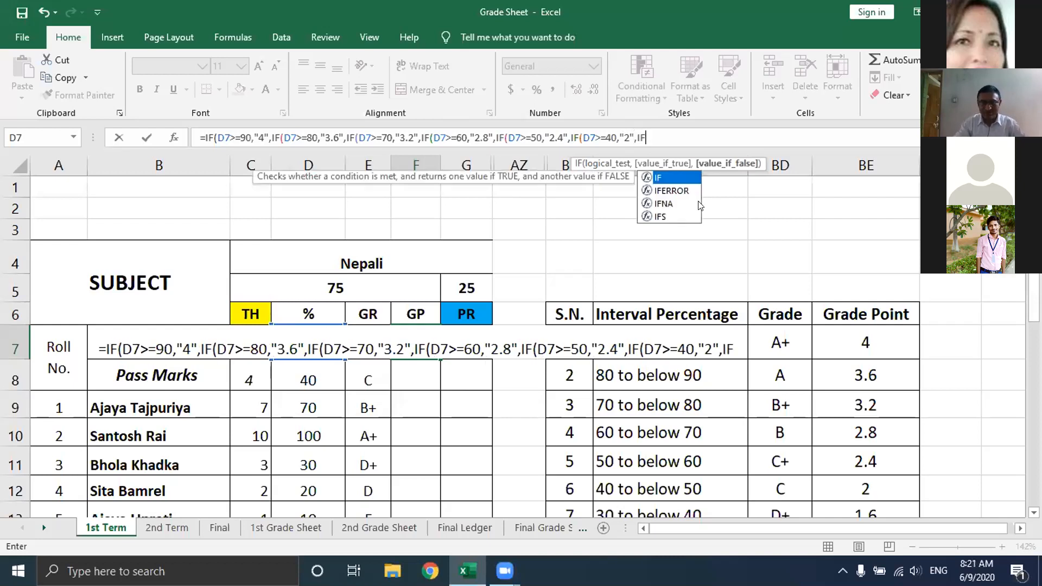
{"action": "type", "text": "(D"}
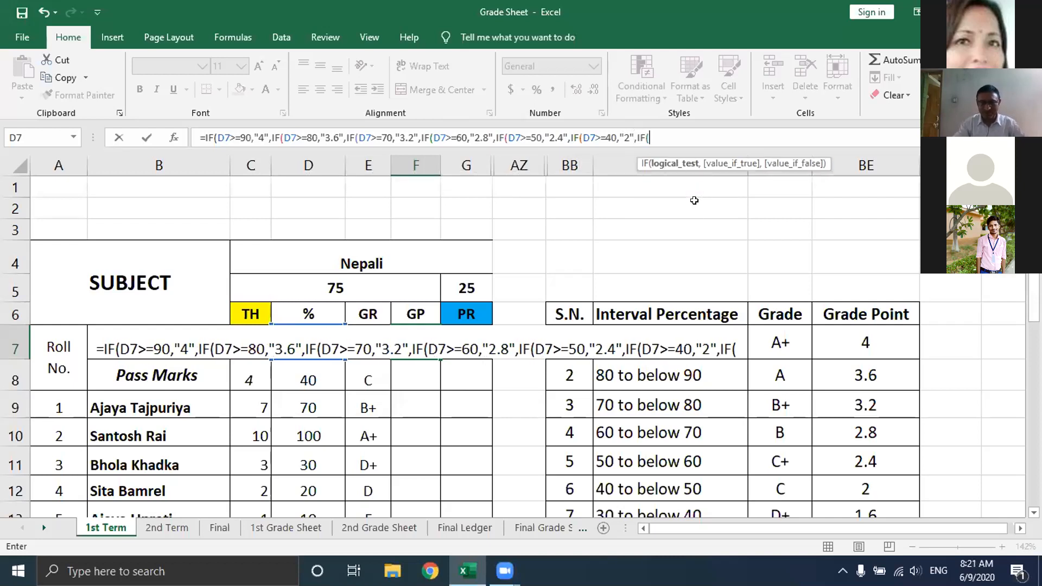
{"action": "type", "text": "7"}
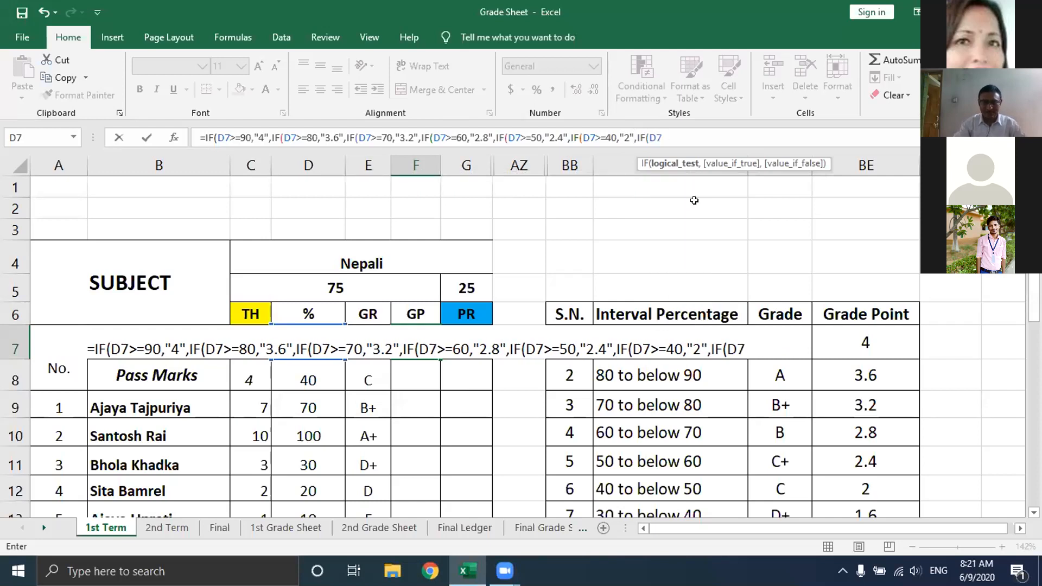
{"action": "type", "text": ">"}
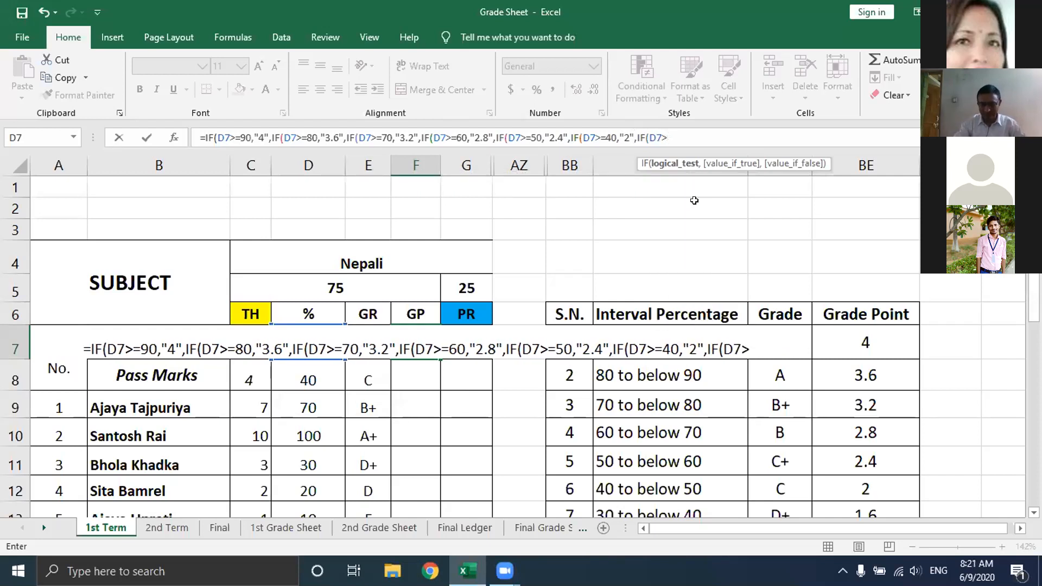
{"action": "type", "text": "="}
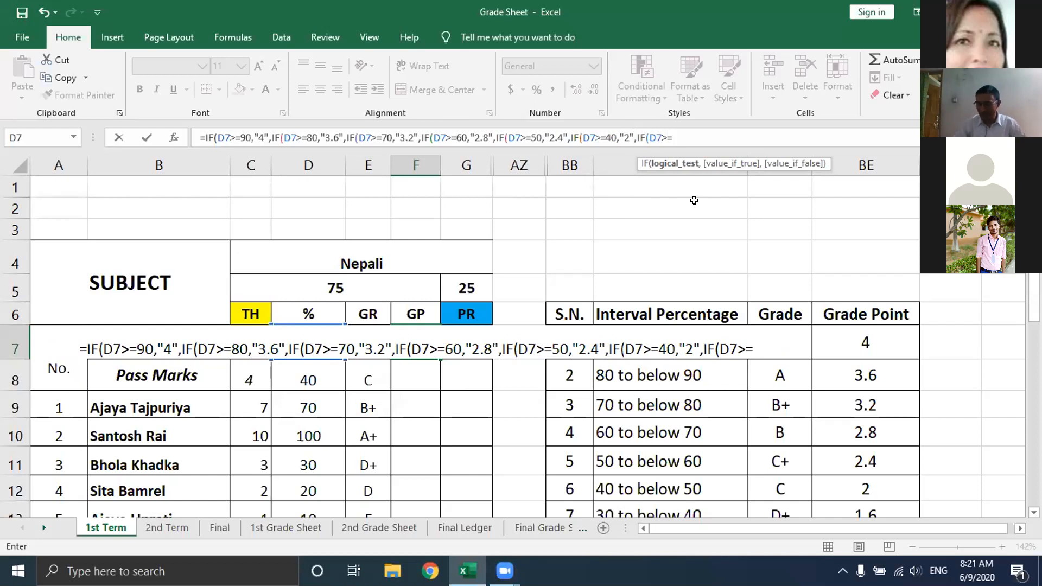
{"action": "type", "text": "30"}
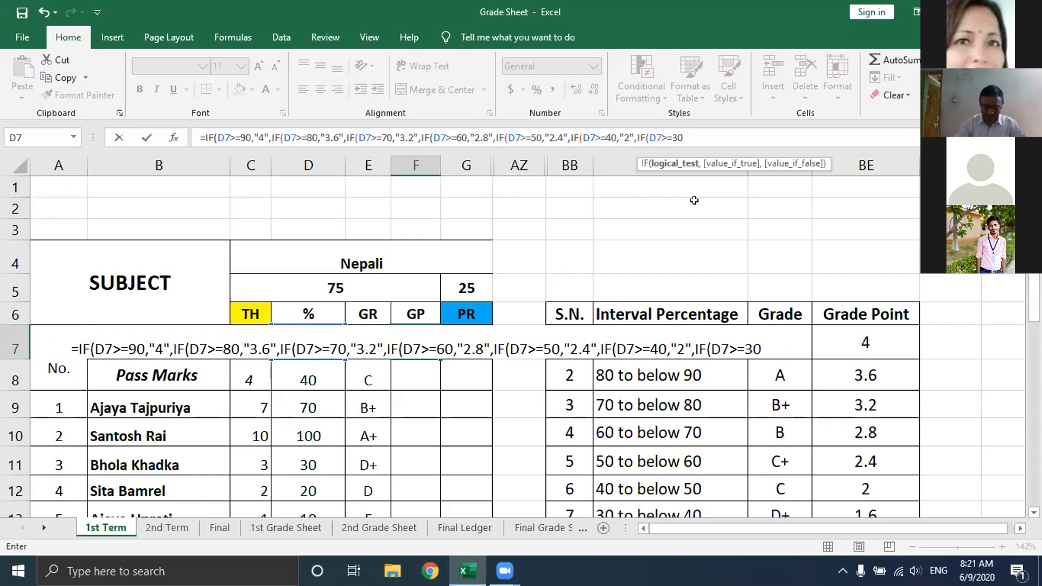
{"action": "type", "text": ",\""}
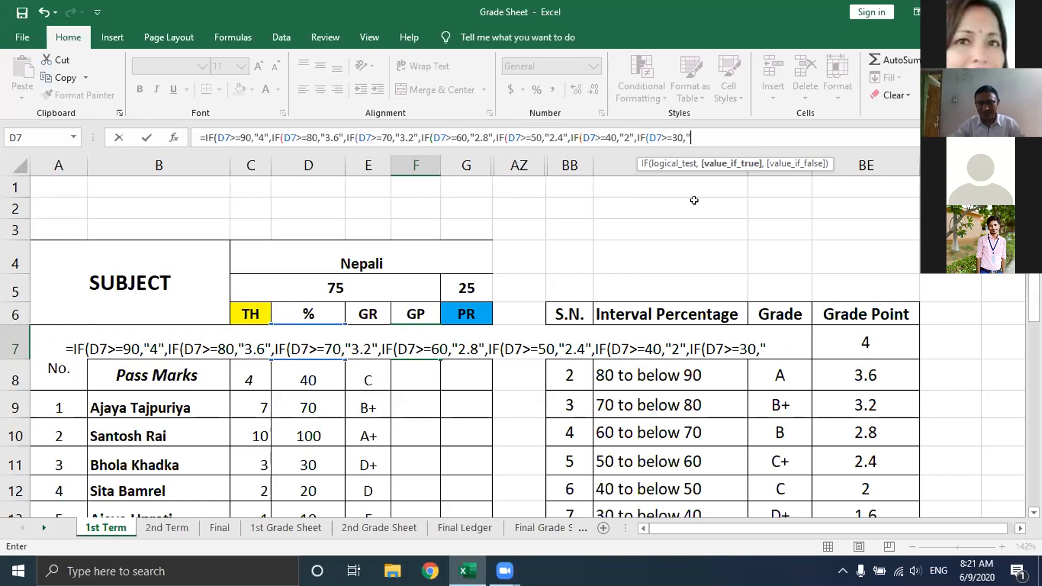
{"action": "scroll", "coordinate": [803, 353], "scroll_direction": "down", "scroll_amount": 2}
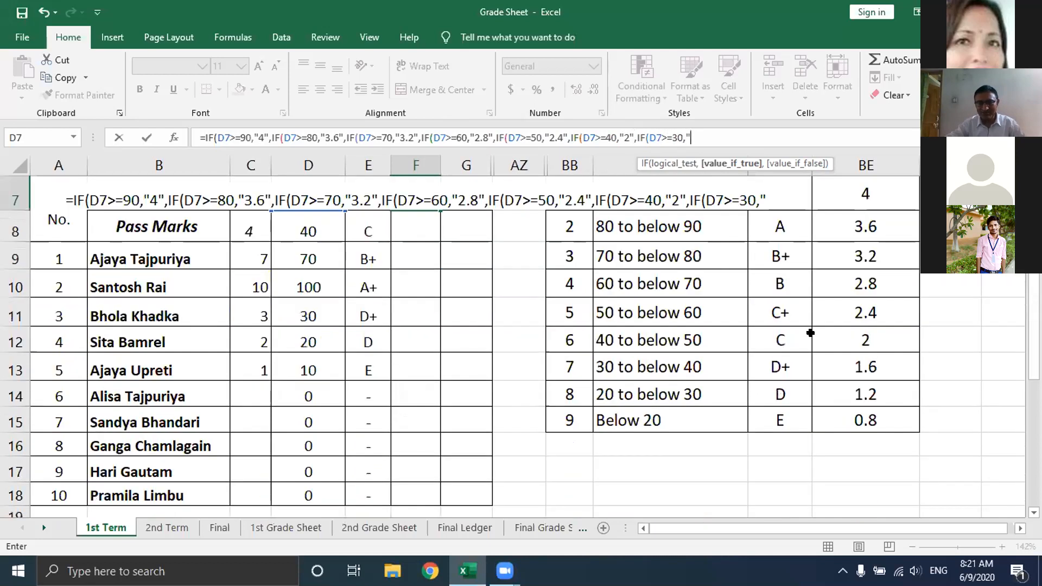
{"action": "type", "text": "1.6"}
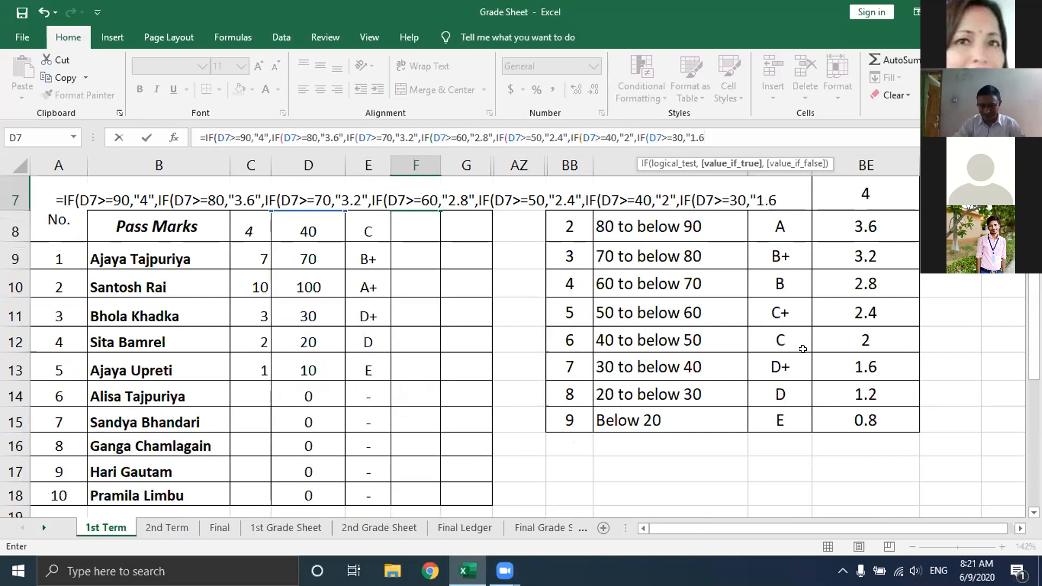
{"action": "type", "text": "\""}
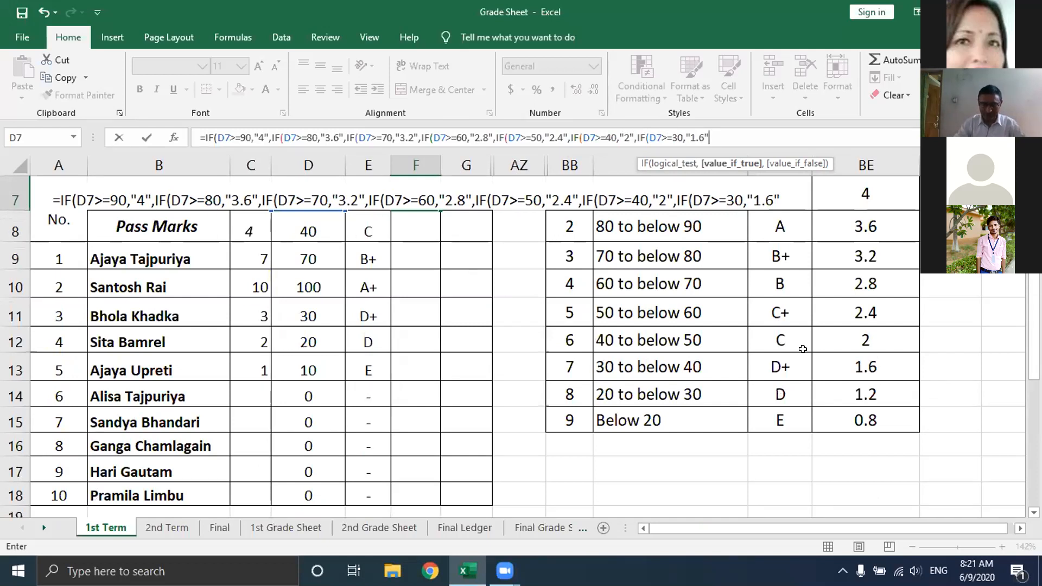
- Nest an eighth IF in the F7 formula that returns "1.2" for the condition D7>=20
{"action": "type", "text": ",IF"}
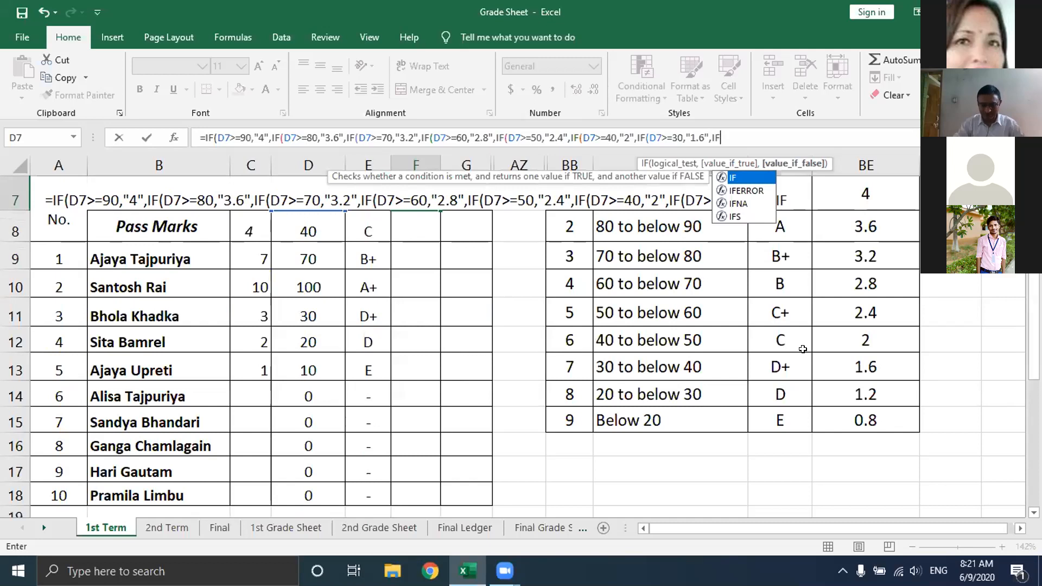
{"action": "type", "text": "(D"}
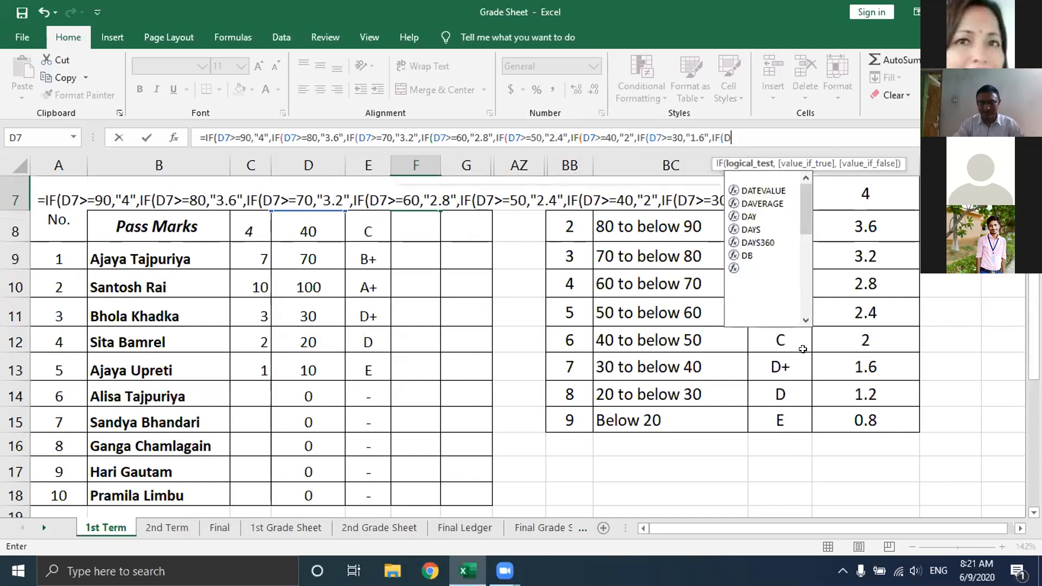
{"action": "type", "text": "7"}
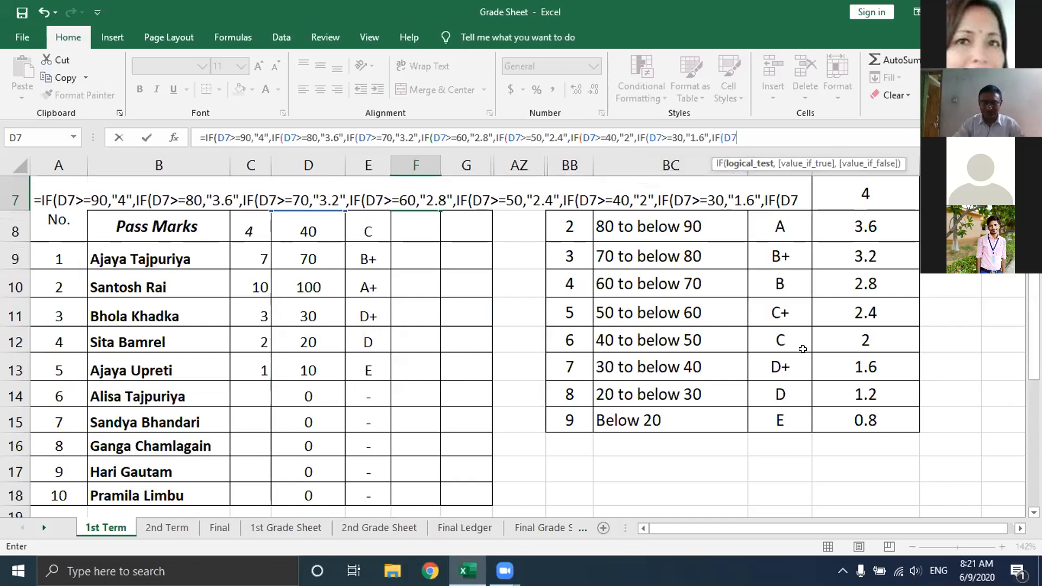
{"action": "type", "text": ">"}
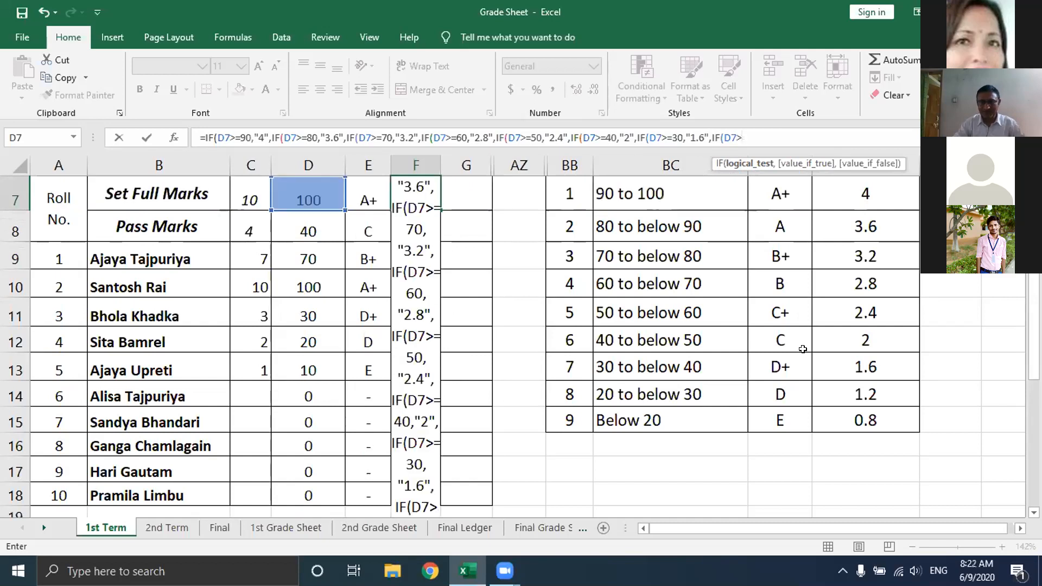
{"action": "type", "text": "="}
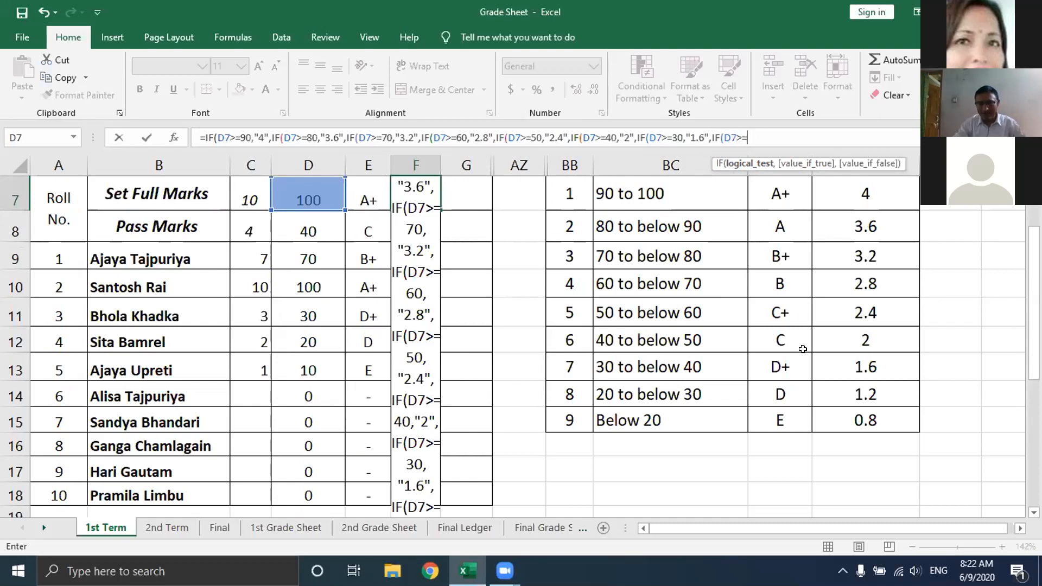
{"action": "type", "text": "20"}
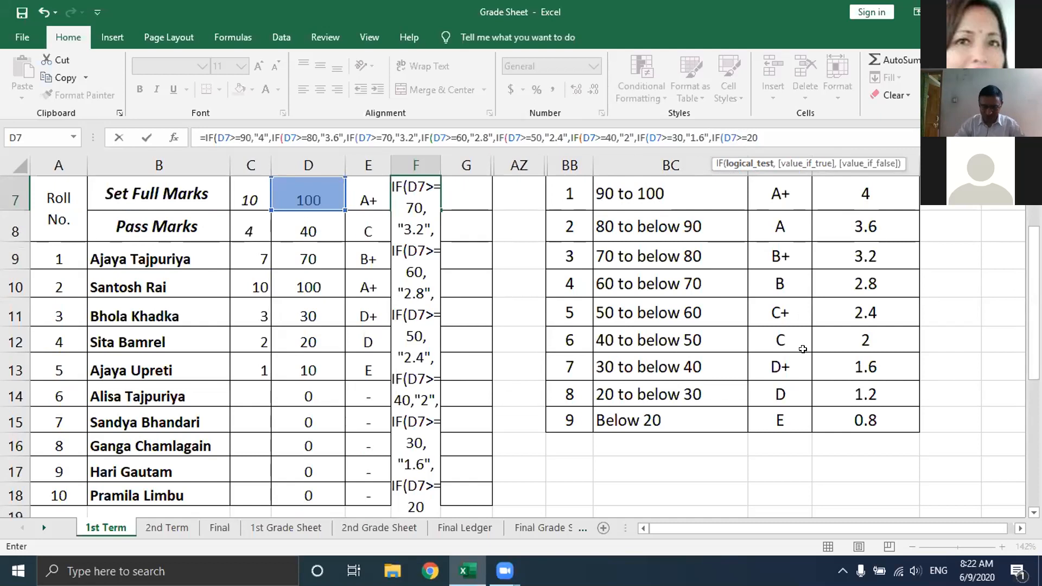
{"action": "type", "text": ","}
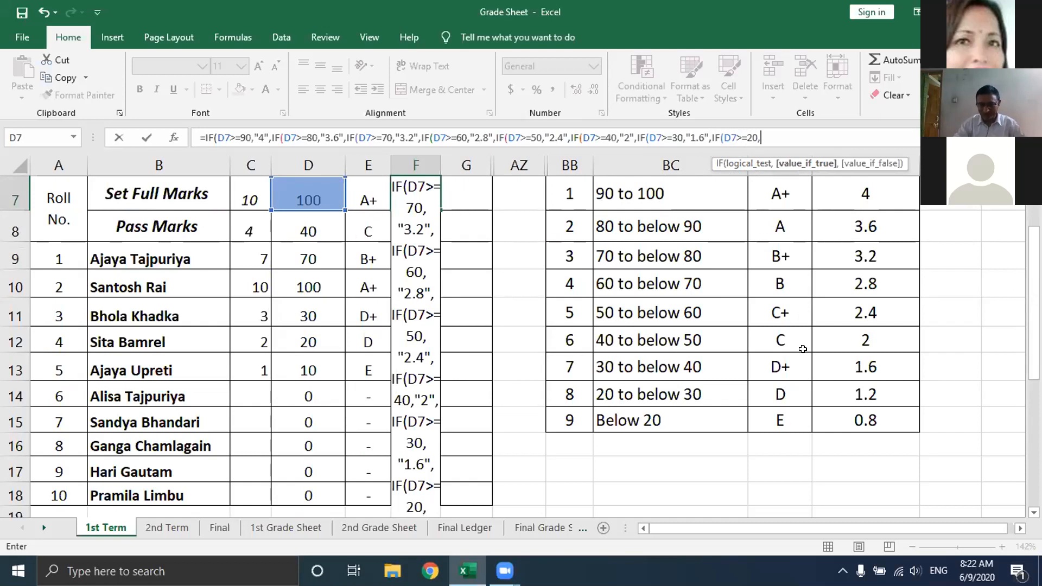
{"action": "type", "text": "\""}
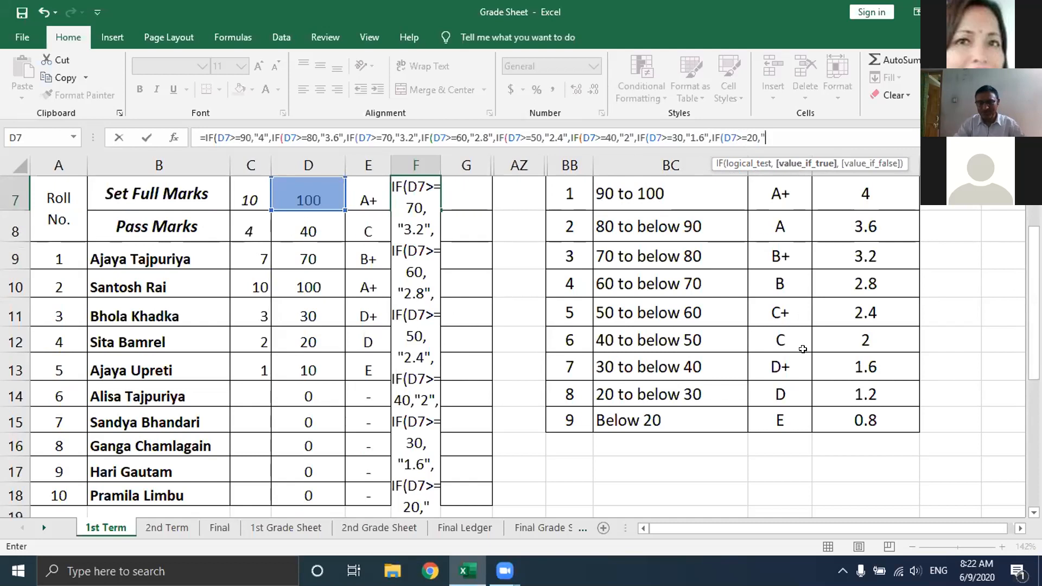
{"action": "type", "text": "1.2\""}
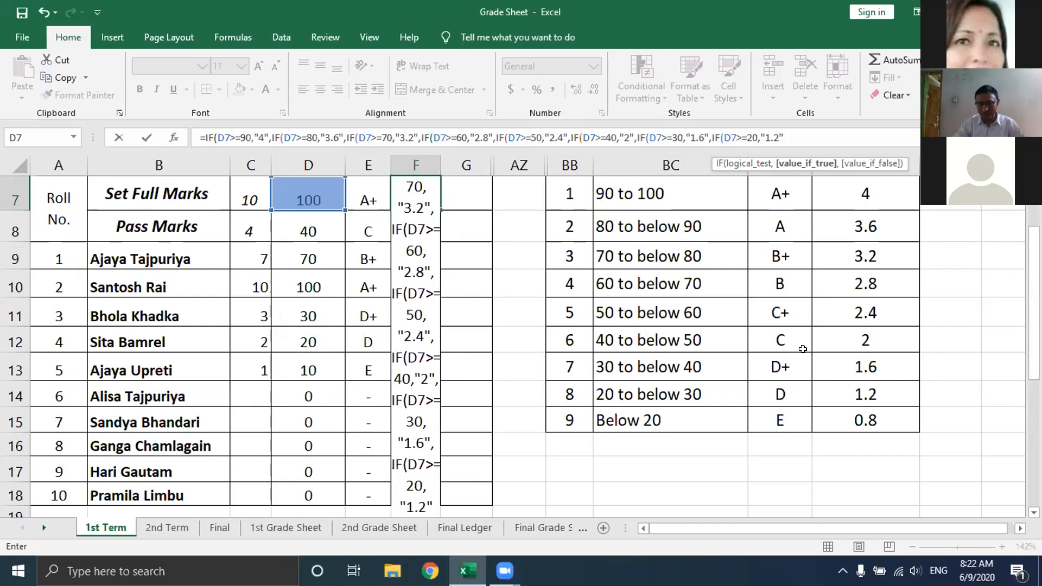
- Nest a ninth IF in the F7 formula that returns "0.8" for the condition D7>0
{"action": "type", "text": ","}
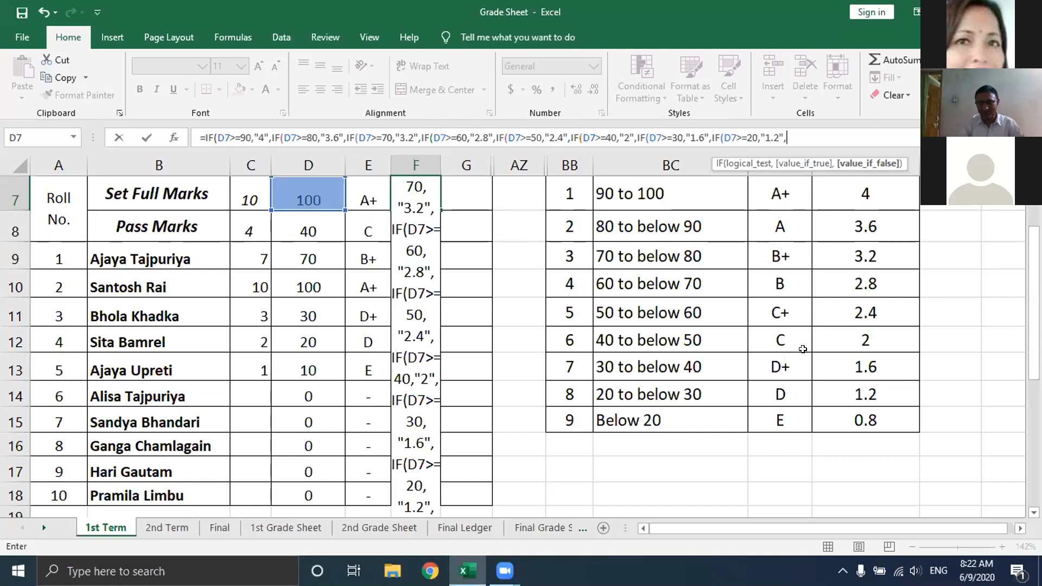
{"action": "type", "text": "IF"}
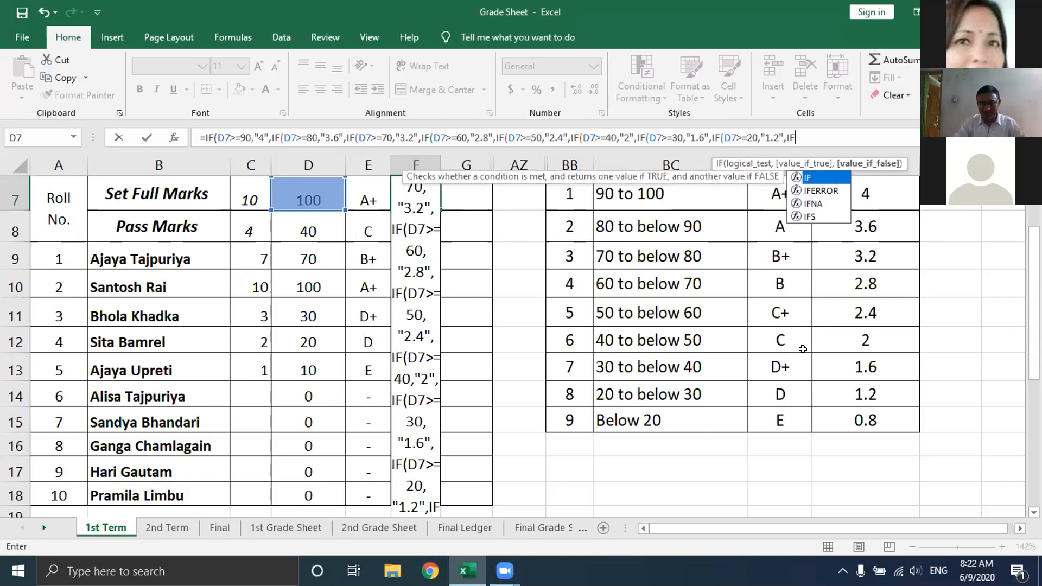
{"action": "type", "text": "("}
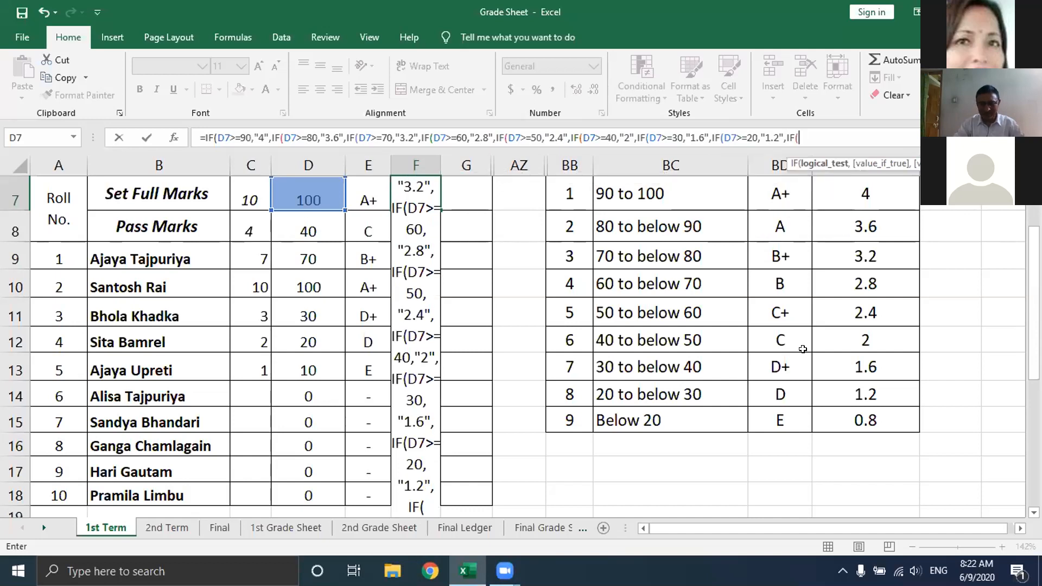
{"action": "type", "text": "D"}
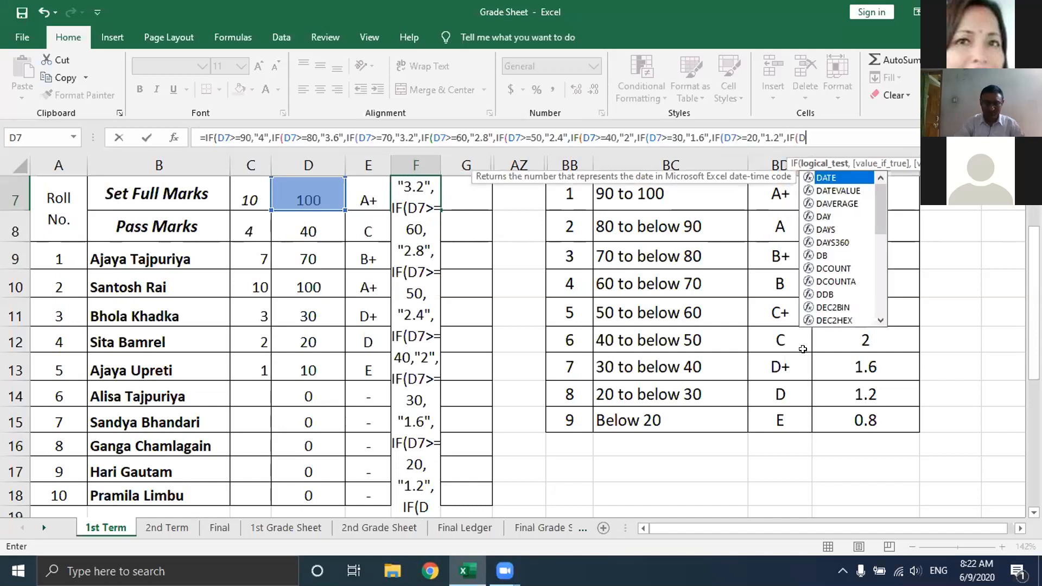
{"action": "type", "text": "7"}
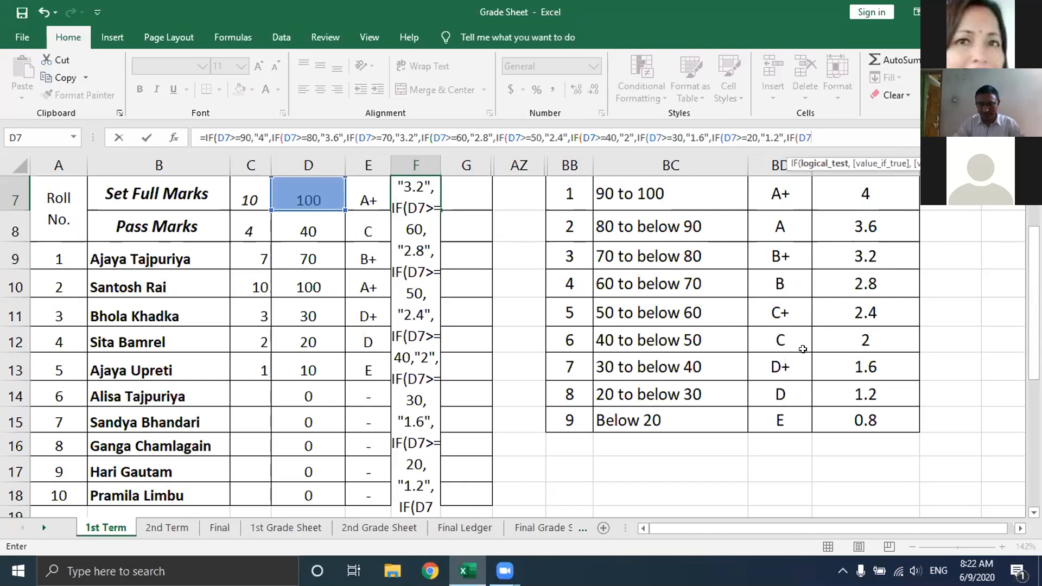
{"action": "type", "text": ">"}
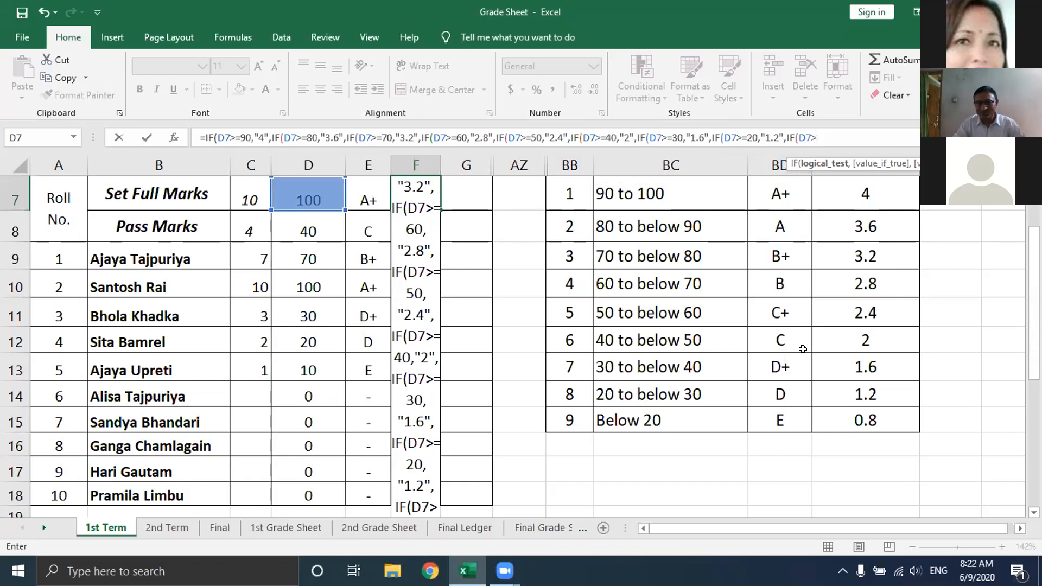
{"action": "type", "text": "."}
{"action": "key", "text": "BackSpace"}
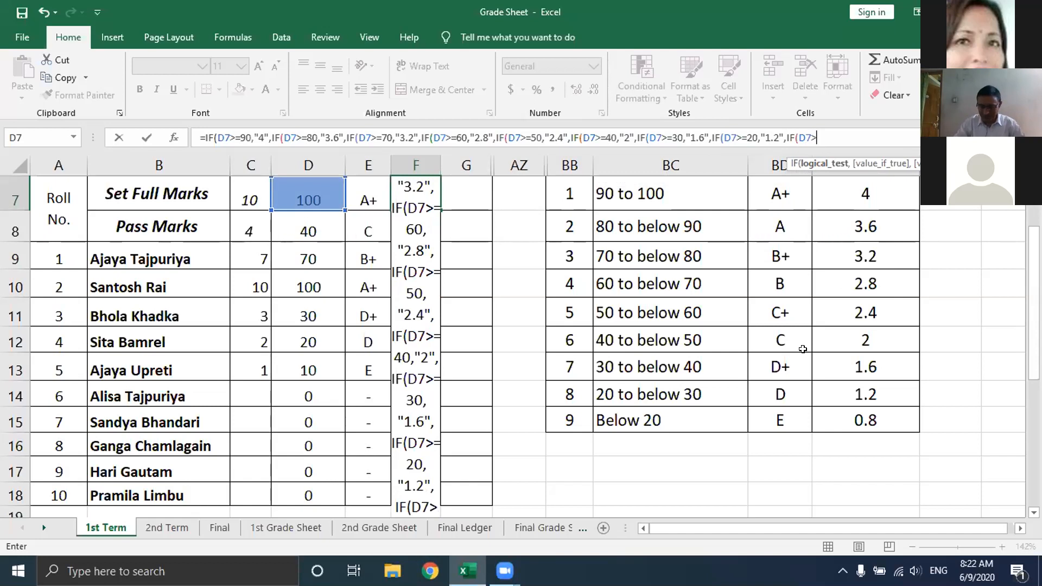
{"action": "type", "text": "0"}
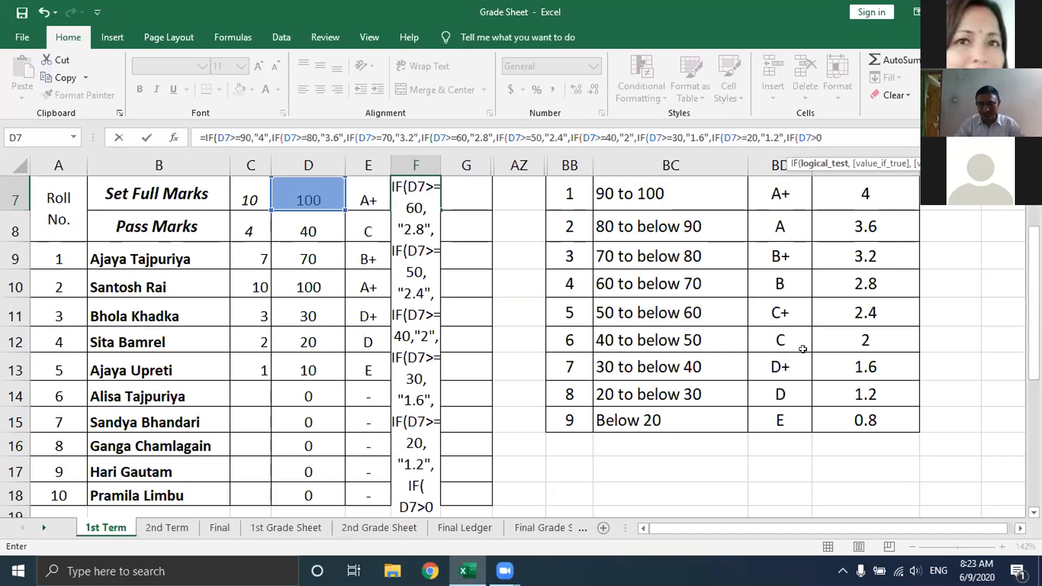
{"action": "type", "text": ","}
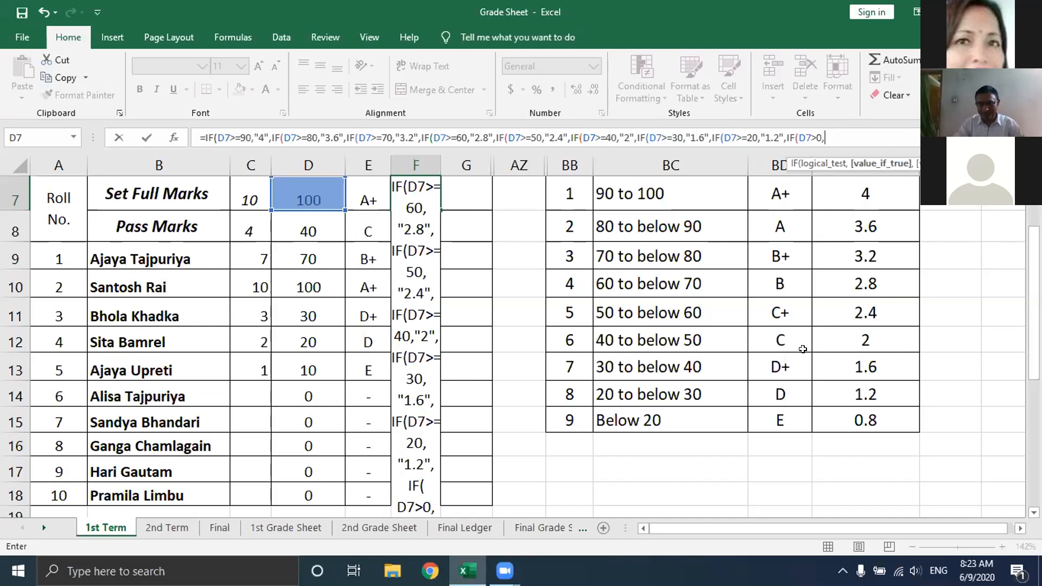
{"action": "type", "text": "\""}
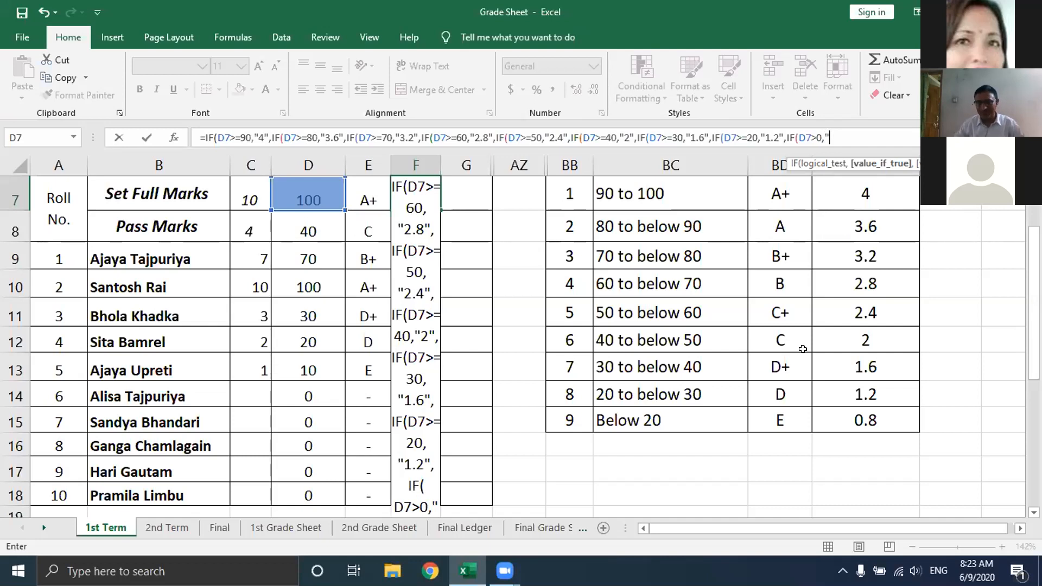
{"action": "type", "text": "0"}
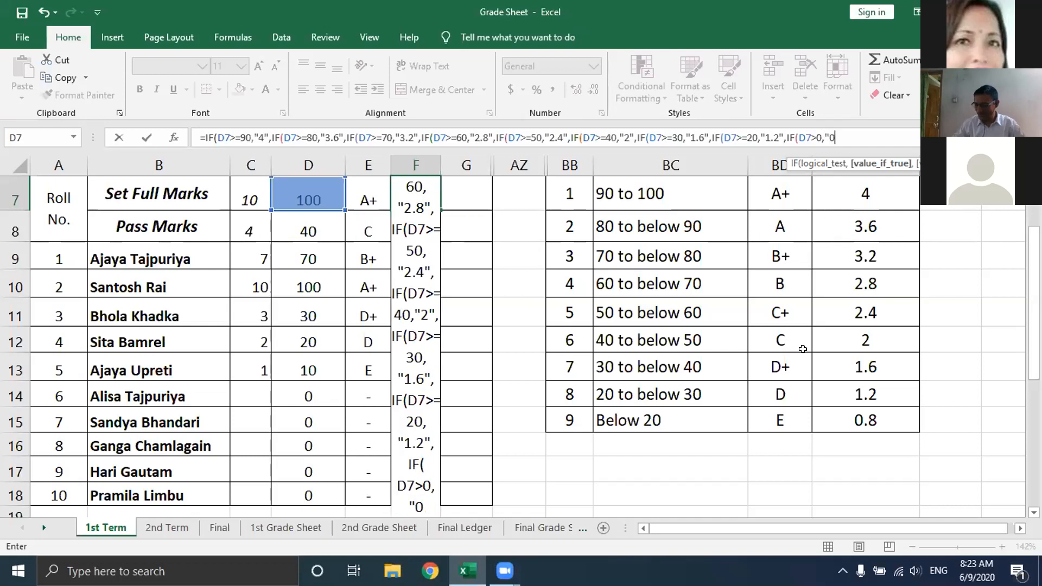
{"action": "type", "text": ".8"}
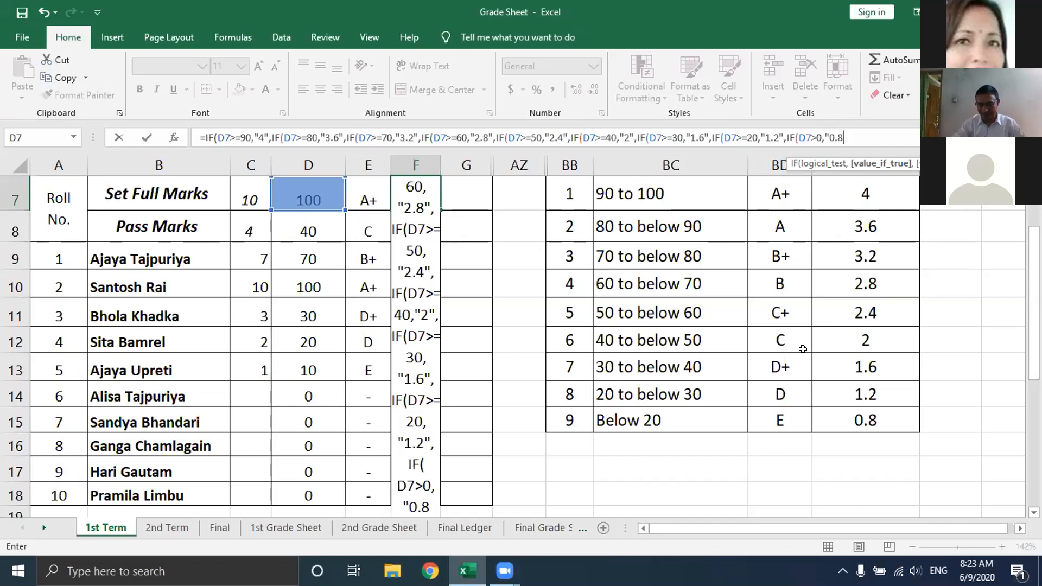
{"action": "type", "text": "\""}
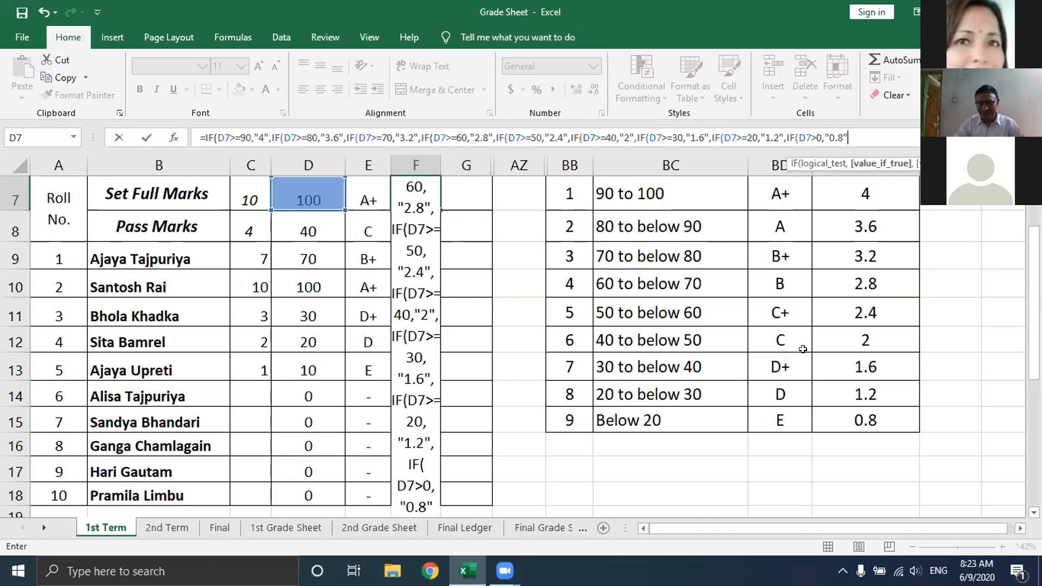
- Complete the F7 formula with "-" as the final fallback value, closing all nine IFs, and fill it down through F18
{"action": "type", "text": ","}
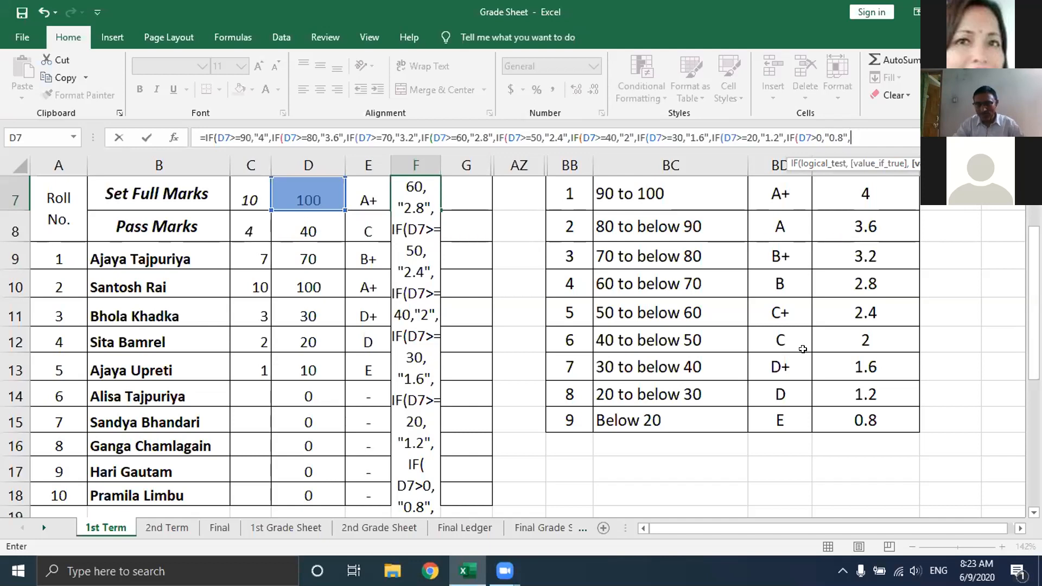
{"action": "type", "text": "\""}
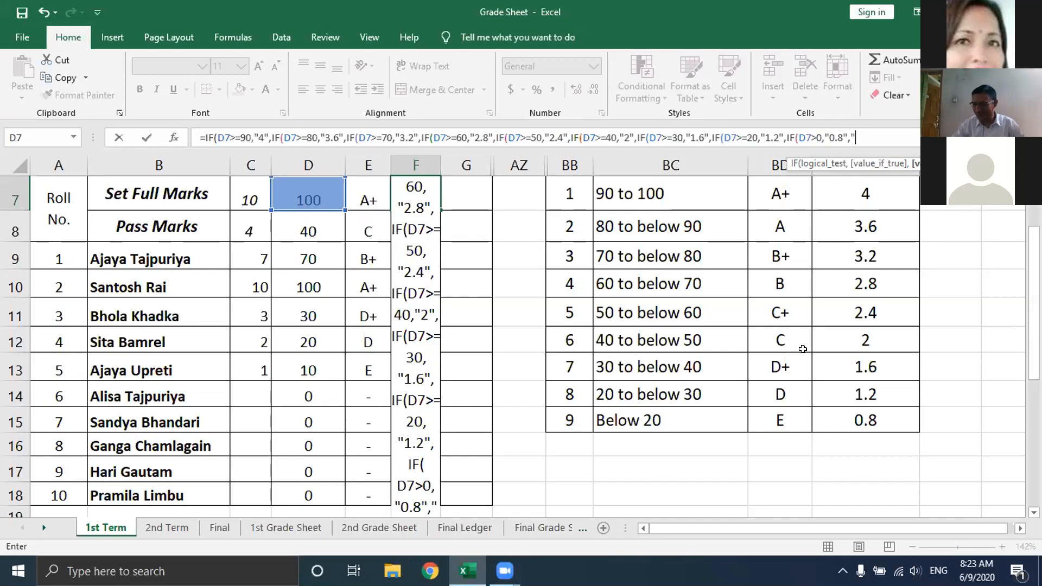
{"action": "type", "text": "-"}
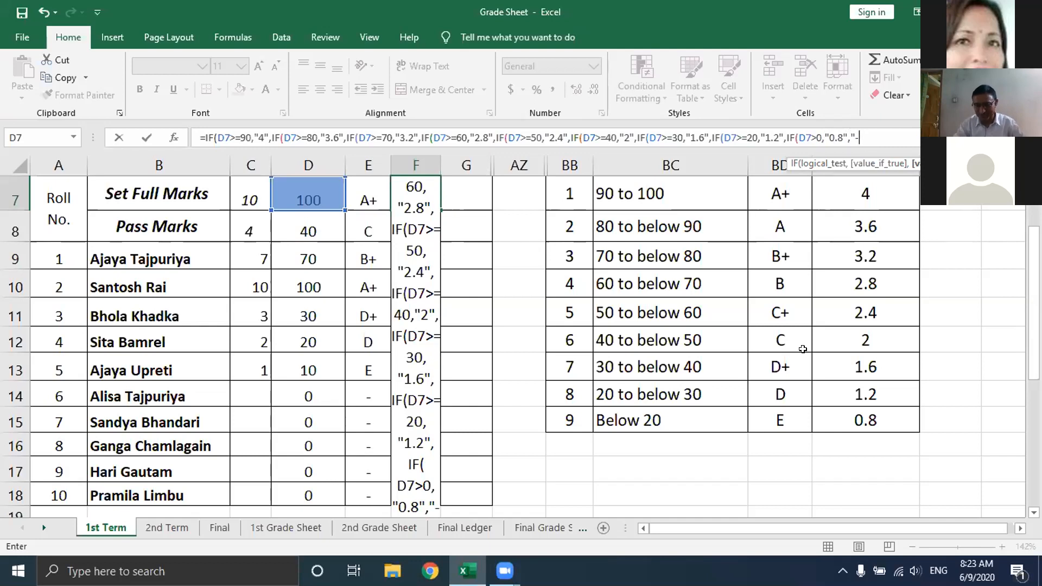
{"action": "type", "text": "\""}
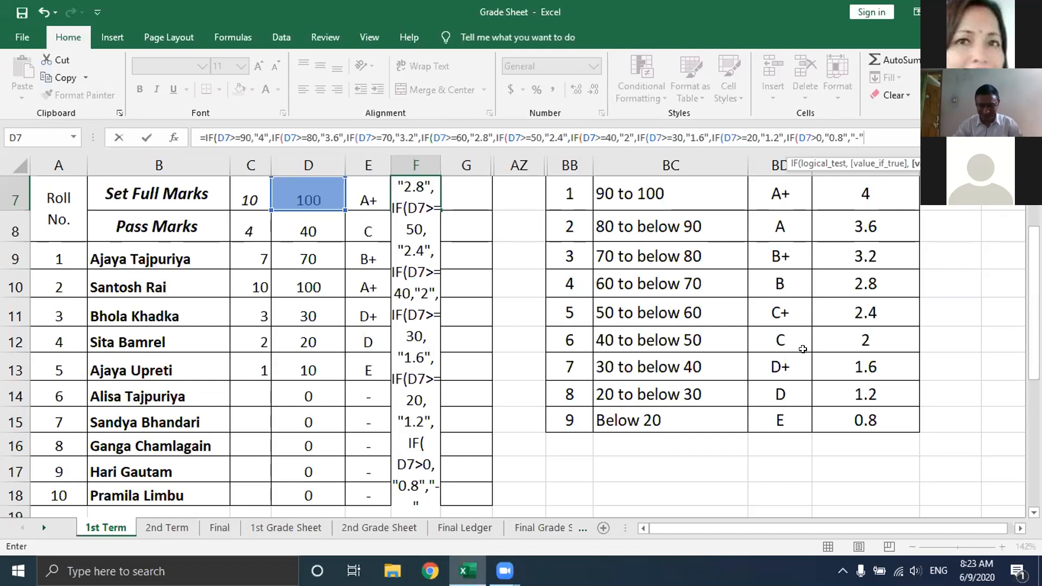
{"action": "type", "text": ")"}
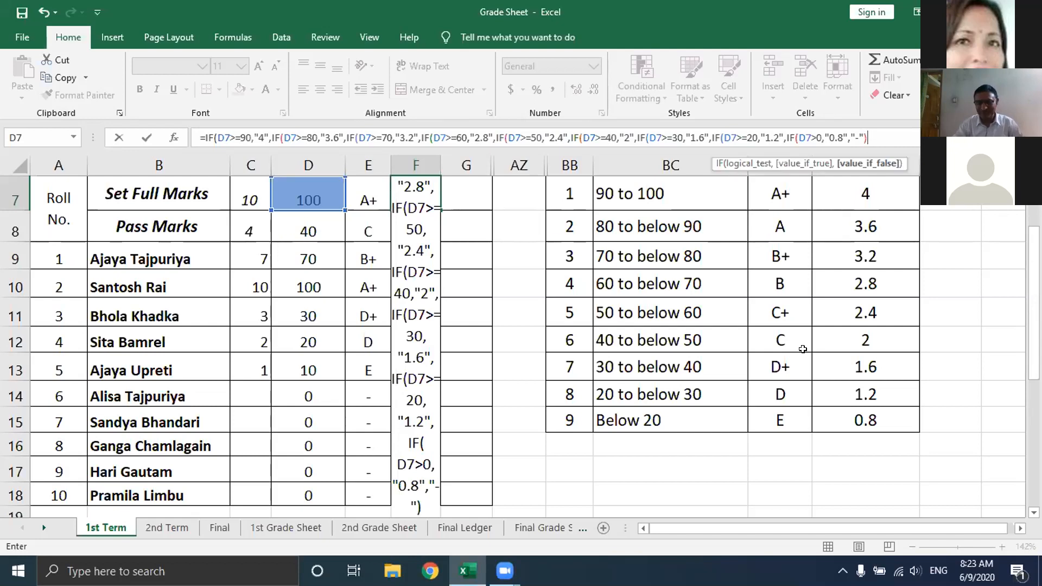
{"action": "type", "text": "))))))))"}
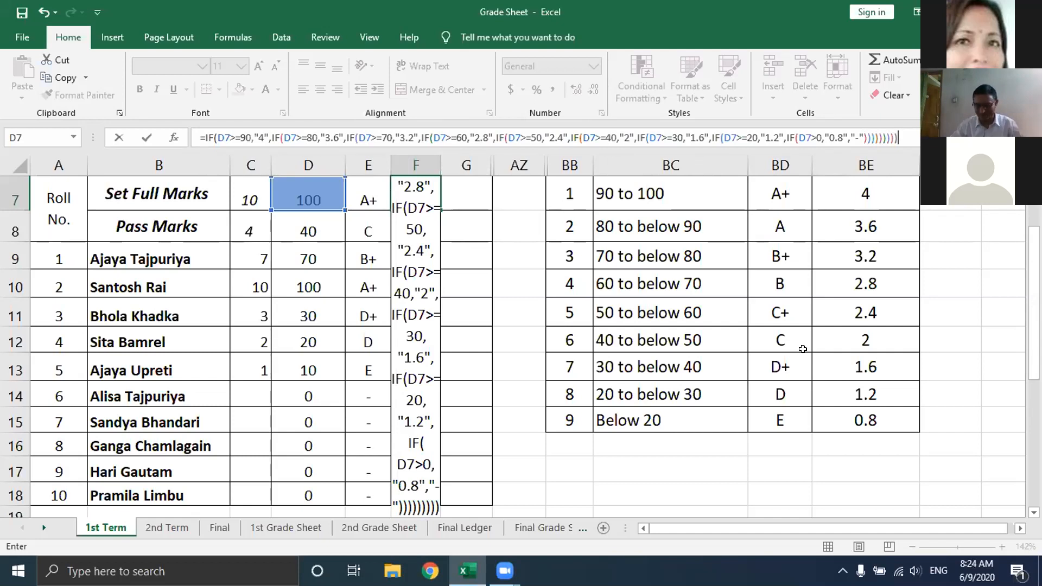
{"action": "key", "text": "Return"}
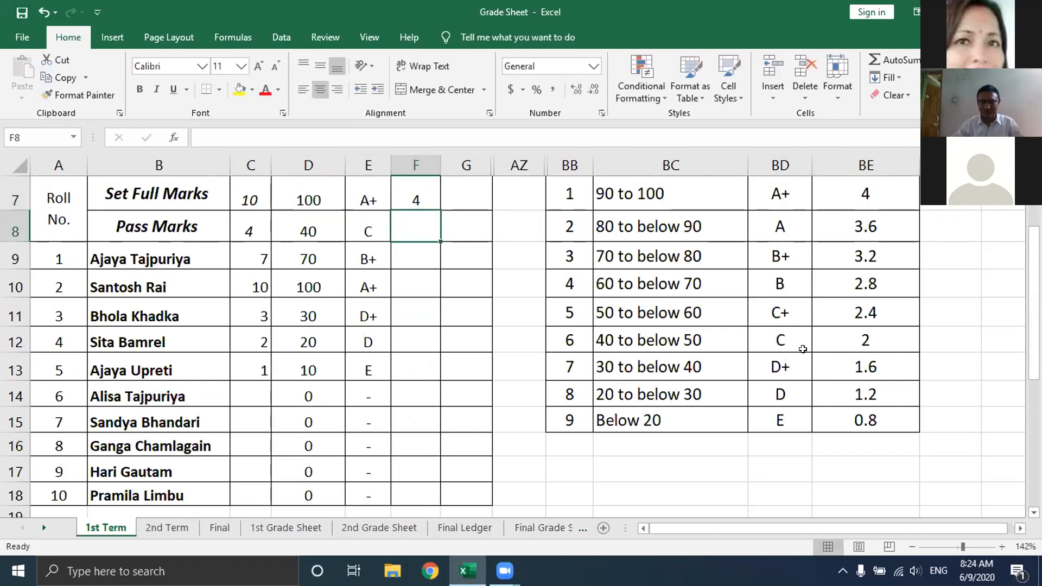
{"action": "left_click", "coordinate": [415, 201]}
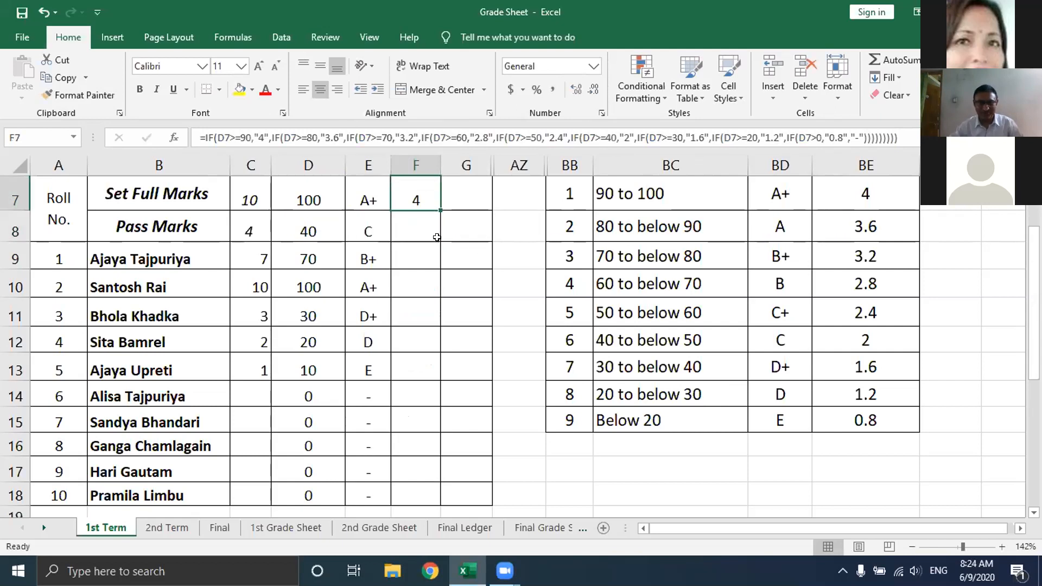
{"action": "double_click", "coordinate": [438, 207]}
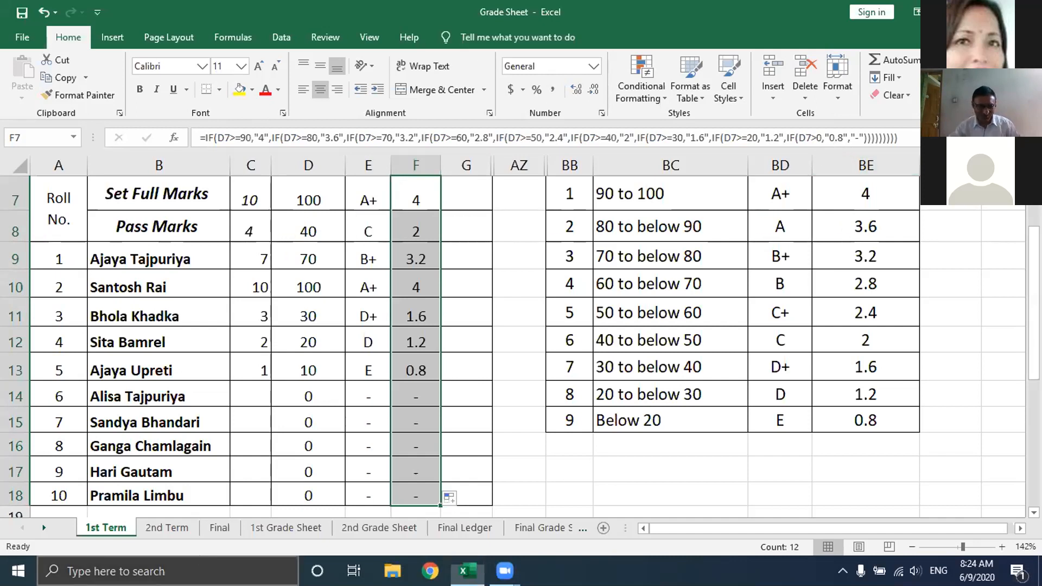
- Find and open the Windows Magnifier to enlarge the view of the finished formula
{"action": "left_click", "coordinate": [289, 559]}
{"action": "type", "text": "x"}
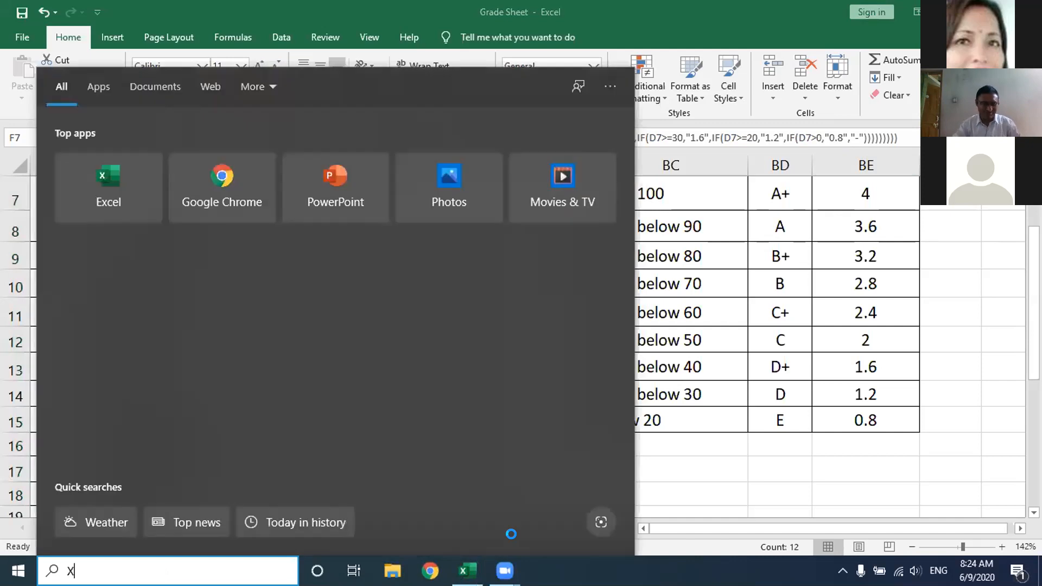
{"action": "key", "text": "BackSpace"}
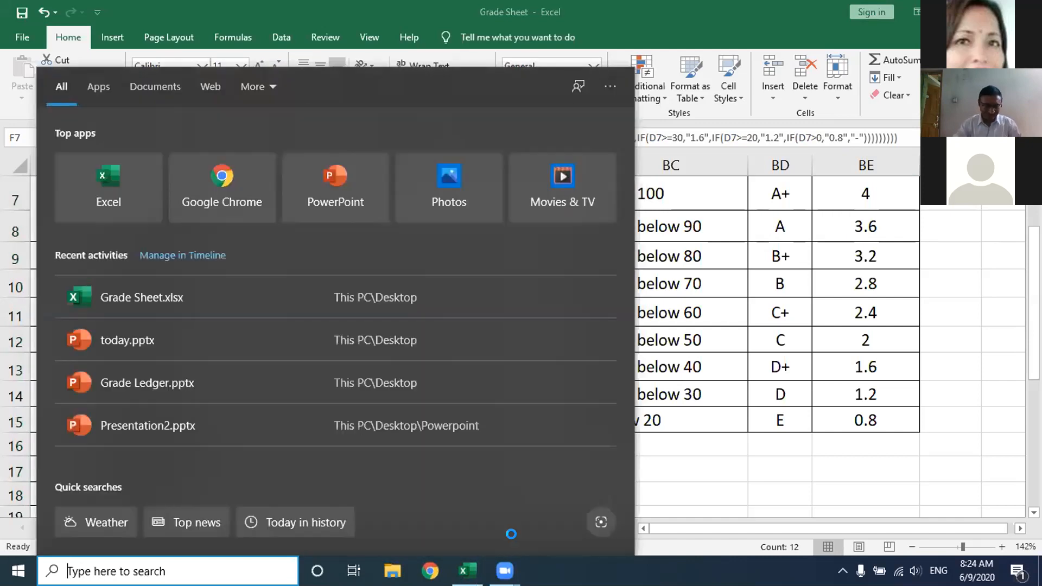
{"action": "type", "text": "MA"}
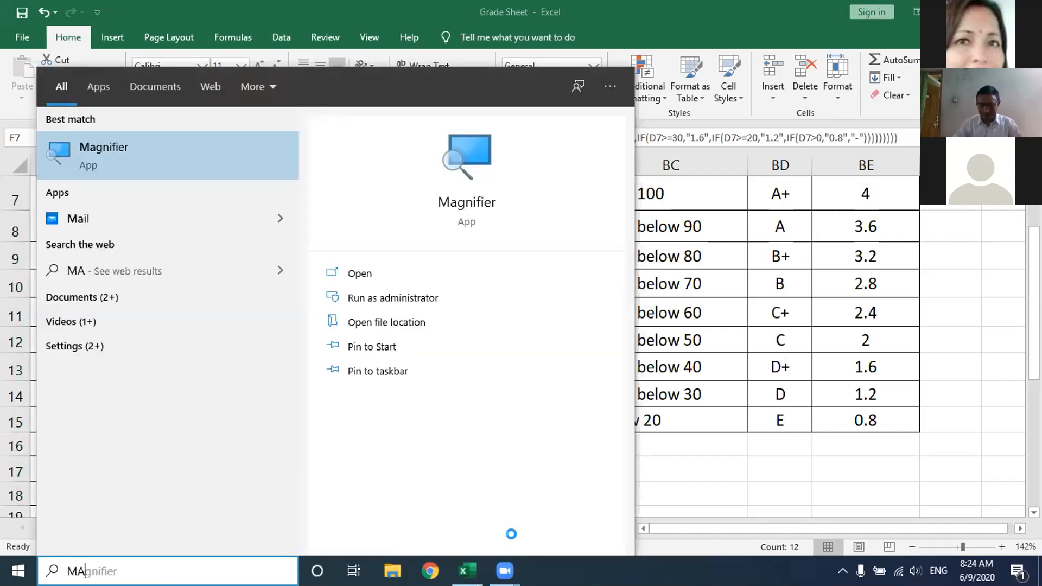
{"action": "key", "text": "Return"}
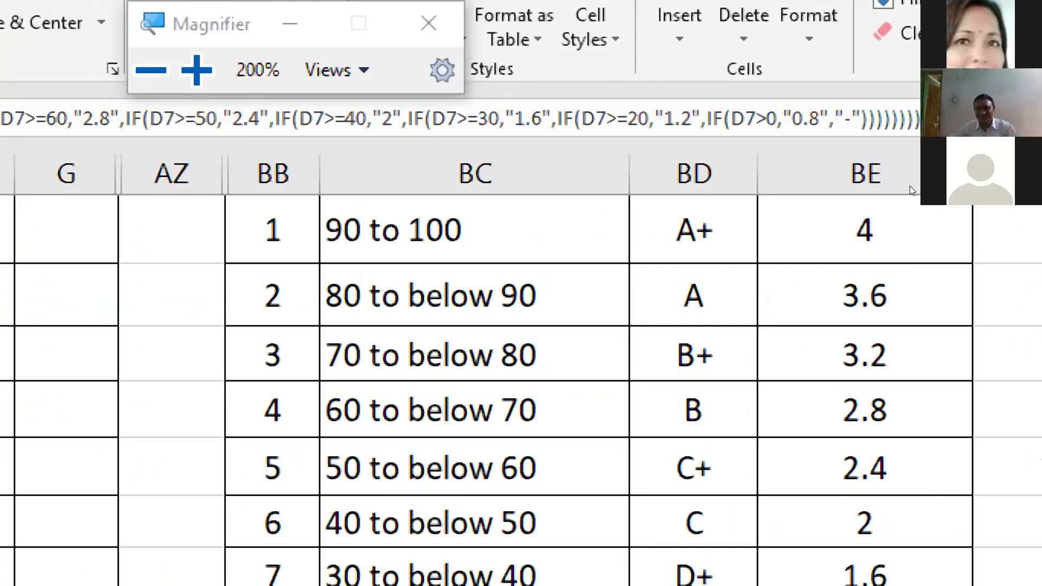
- Close the Windows Magnifier and return to the worksheet at normal size, leaving the grade point table cell out of edit mode
{"action": "double_click", "coordinate": [889, 189]}
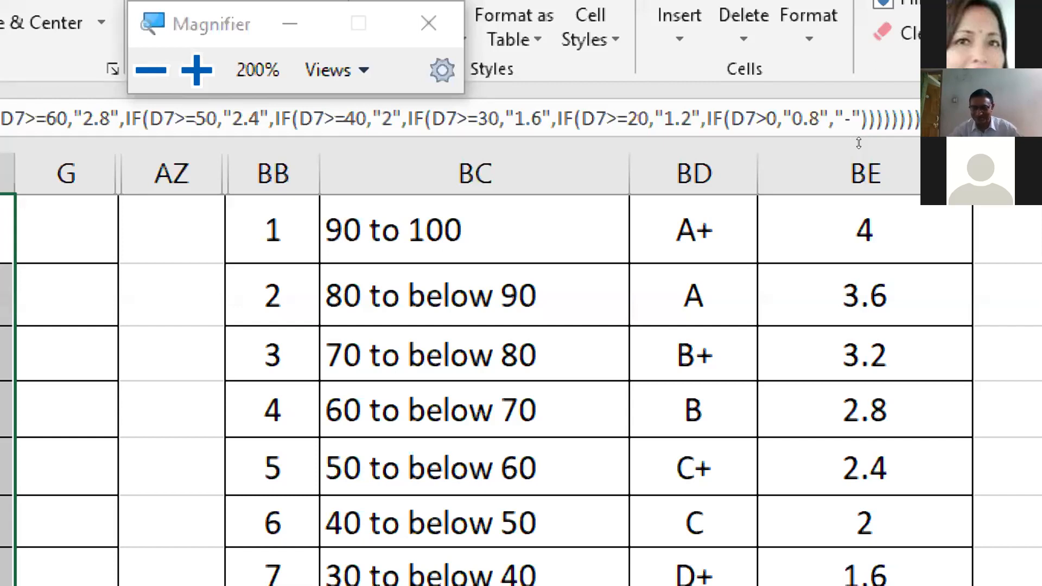
{"action": "left_click", "coordinate": [850, 145]}
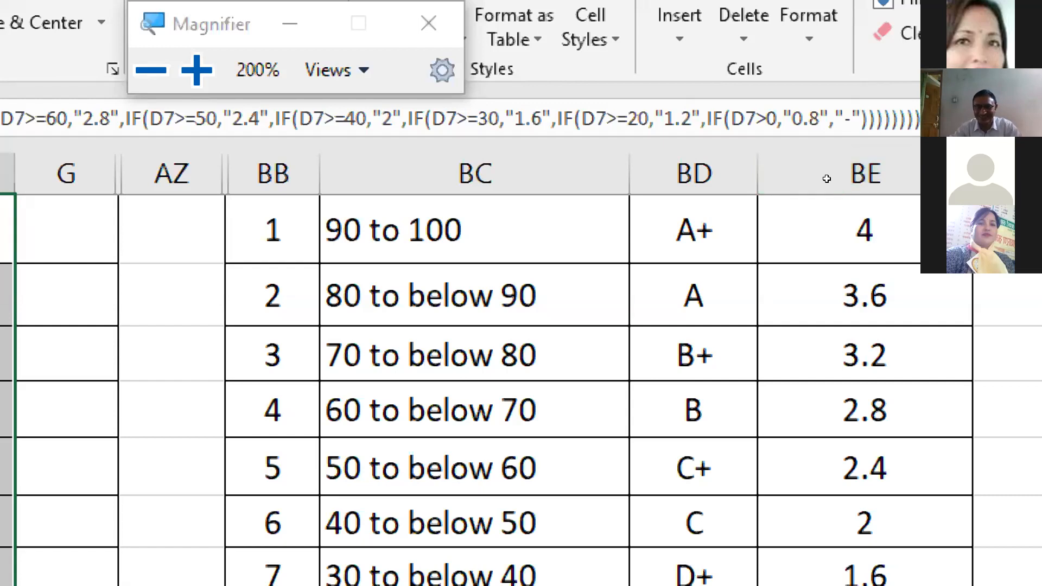
{"action": "double_click", "coordinate": [857, 230]}
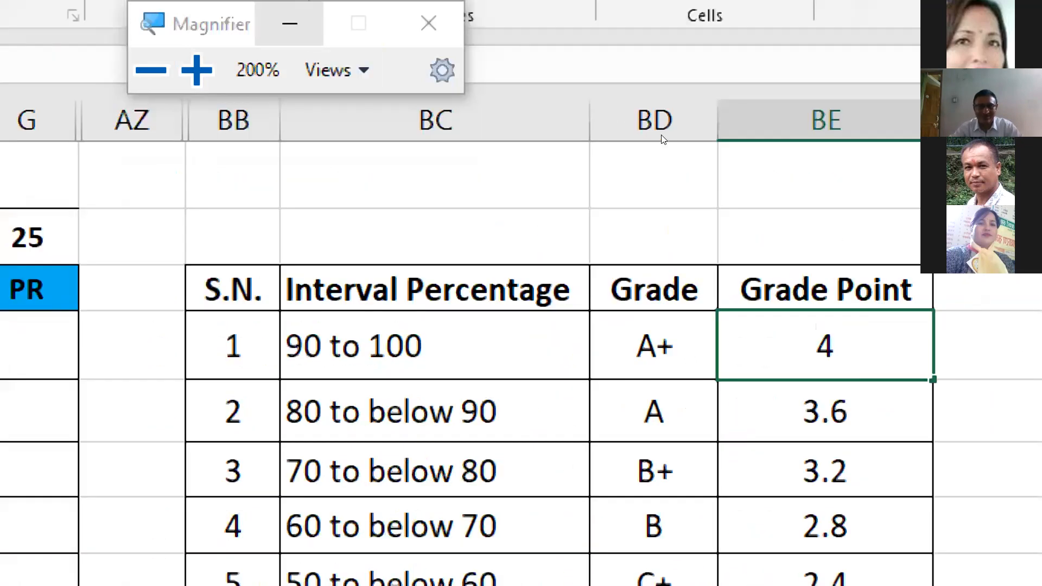
{"action": "left_click", "coordinate": [429, 23]}
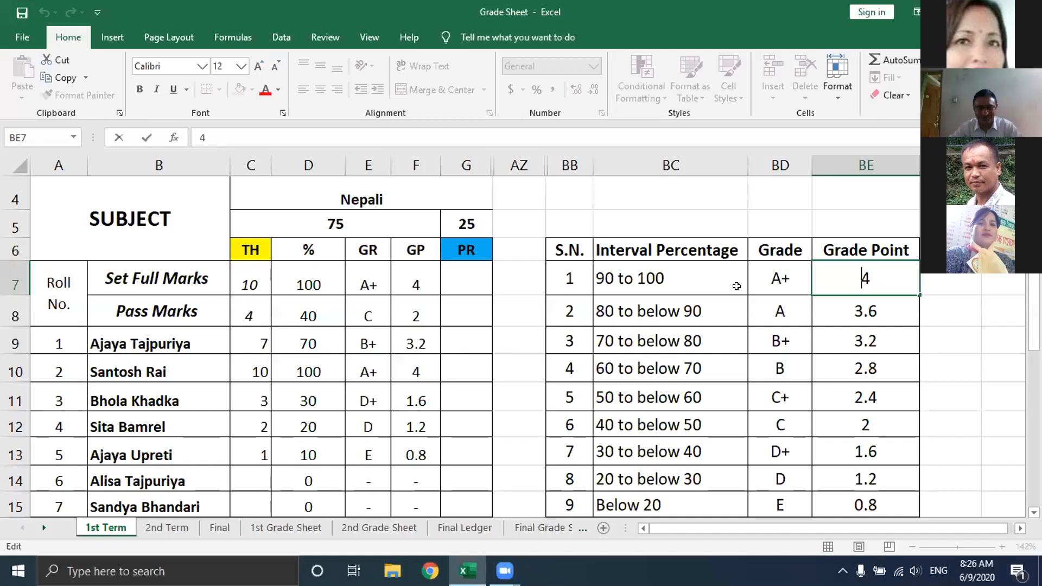
{"action": "left_click", "coordinate": [521, 312]}
{"action": "left_click", "coordinate": [519, 342]}
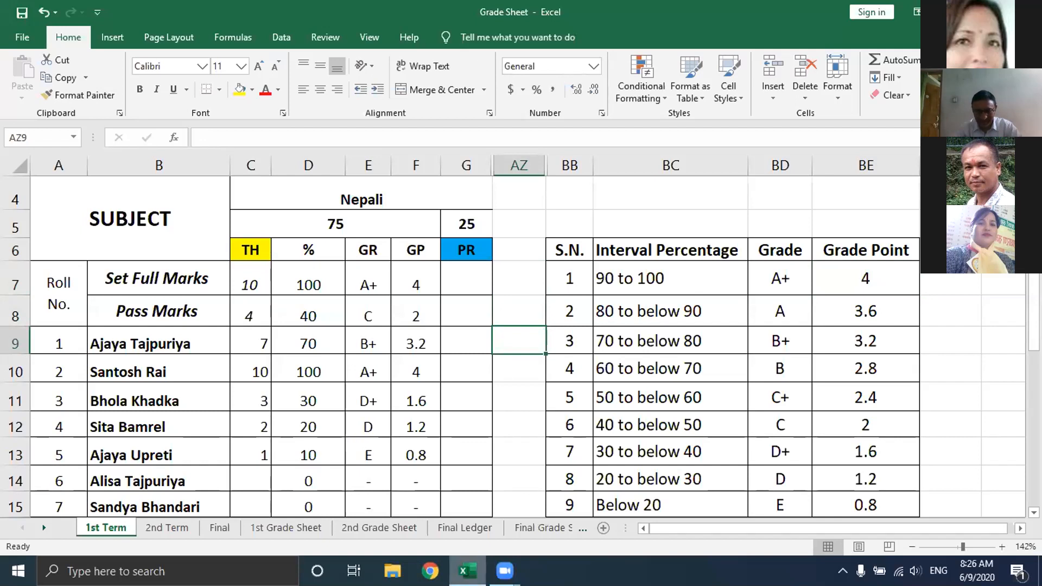
{"action": "mouse_move", "coordinate": [505, 570]}
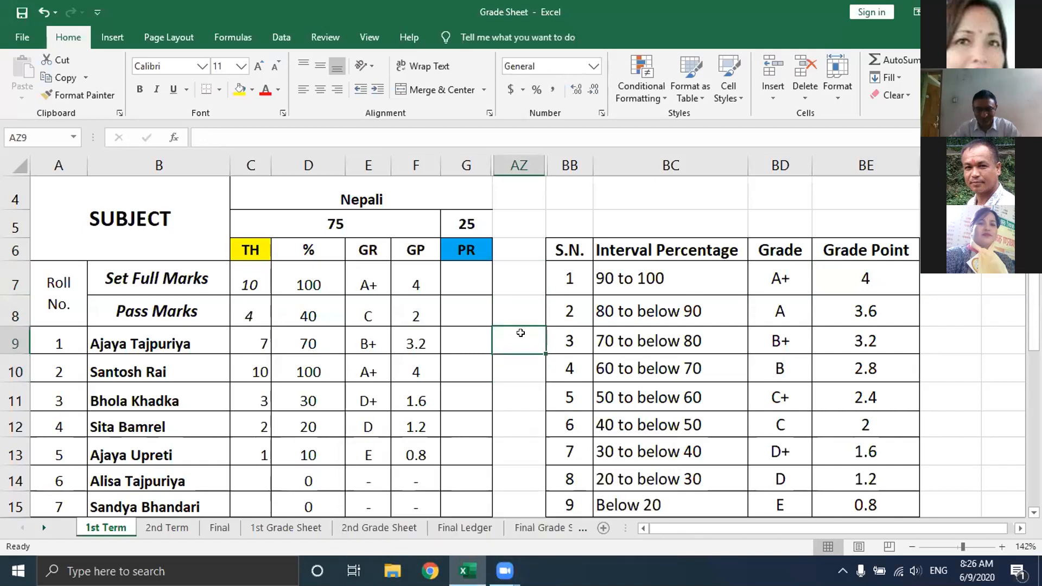
{"action": "left_click", "coordinate": [519, 304]}
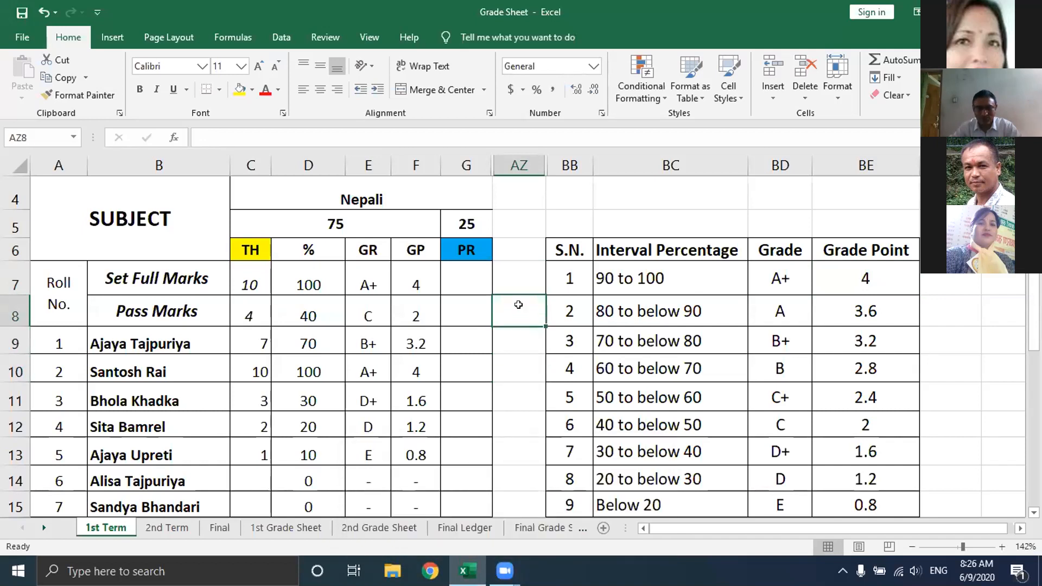
- Unhide the columns between G and AZ in the 1st Term sheet
{"action": "left_click", "coordinate": [418, 268]}
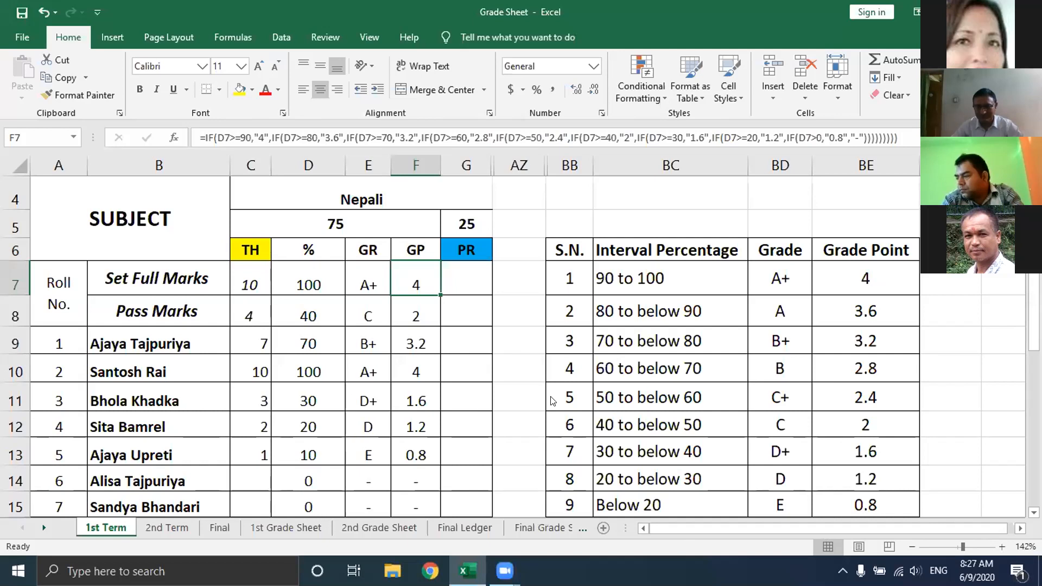
{"action": "left_click", "coordinate": [957, 545]}
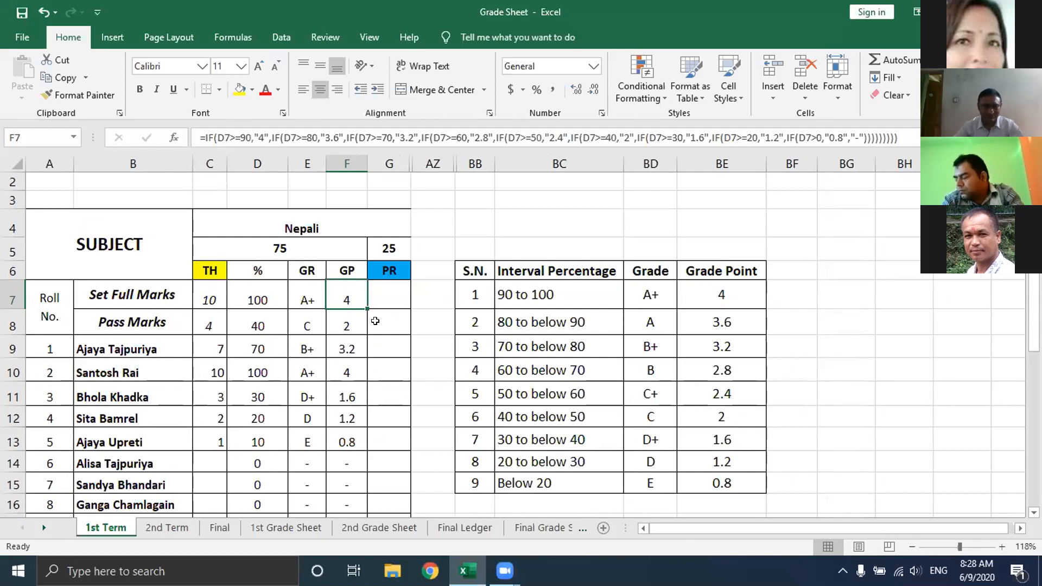
{"action": "left_click", "coordinate": [382, 303]}
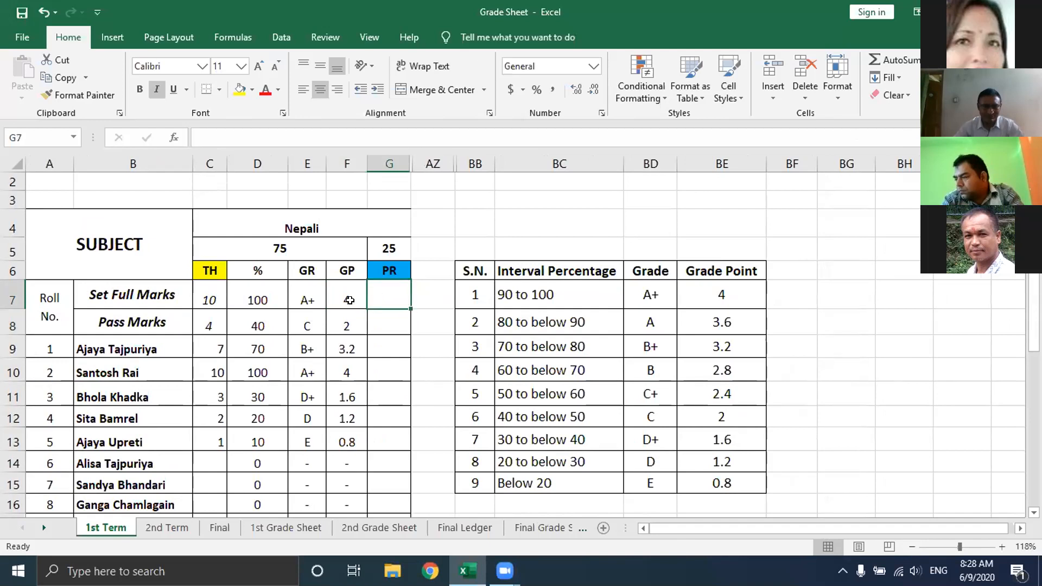
{"action": "left_click", "coordinate": [349, 301]}
{"action": "scroll", "coordinate": [349, 300], "scroll_direction": "up", "scroll_amount": 1}
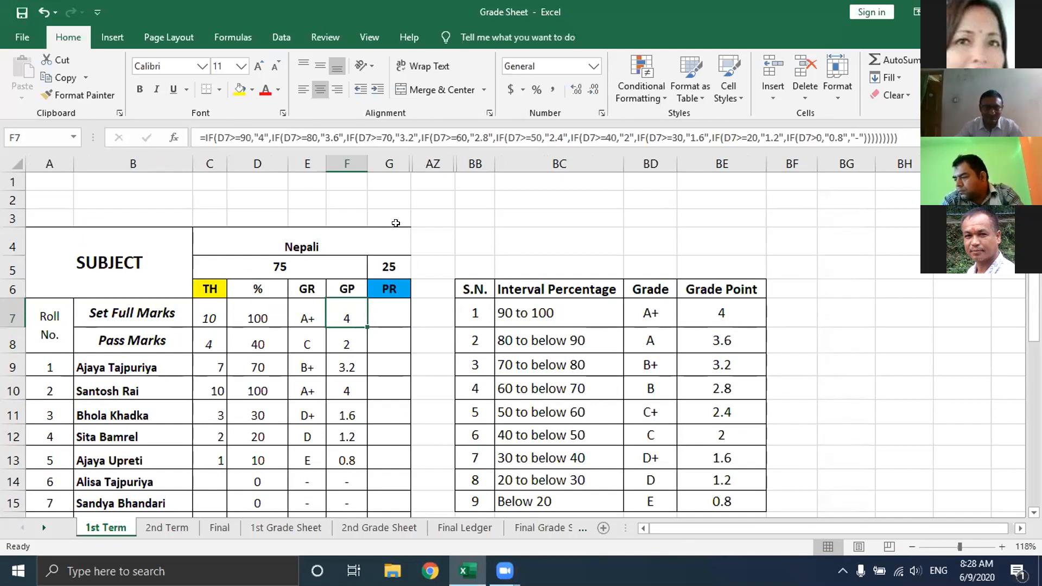
{"action": "left_click_drag", "start_coordinate": [388, 155], "coordinate": [432, 158]}
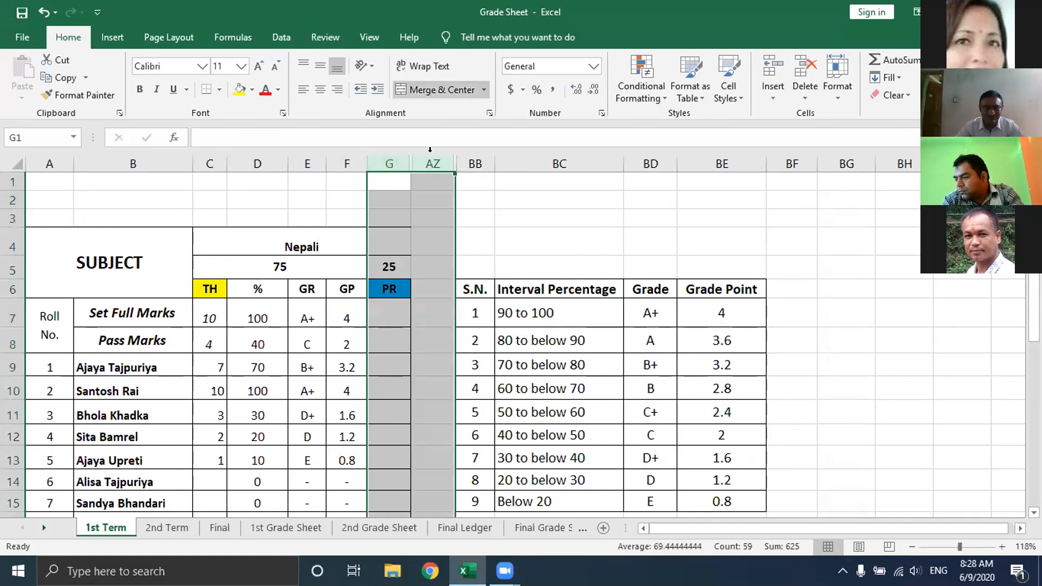
{"action": "right_click", "coordinate": [388, 157]}
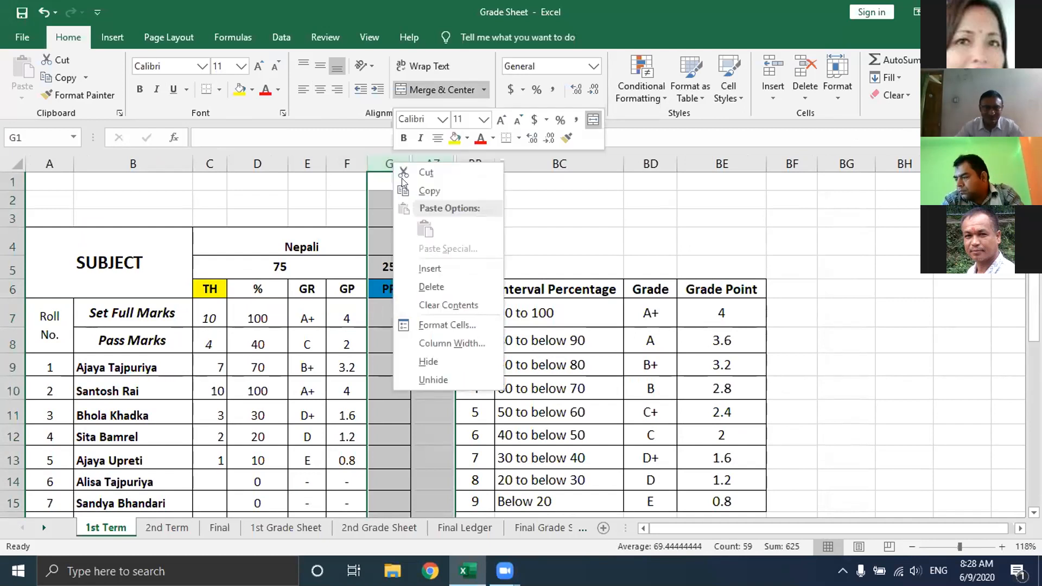
{"action": "left_click", "coordinate": [437, 378]}
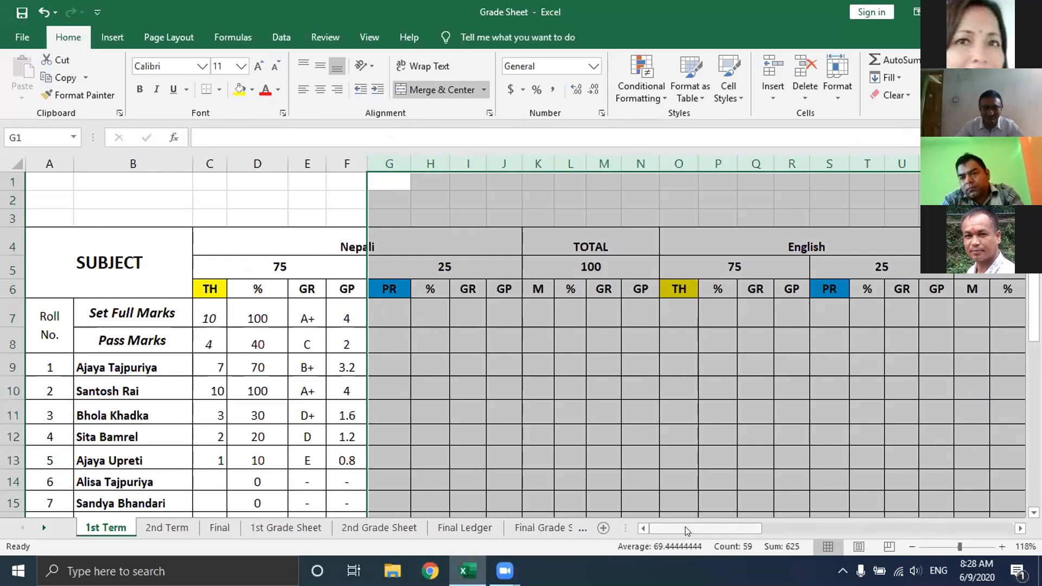
{"action": "left_click", "coordinate": [442, 308]}
{"action": "left_click", "coordinate": [516, 316]}
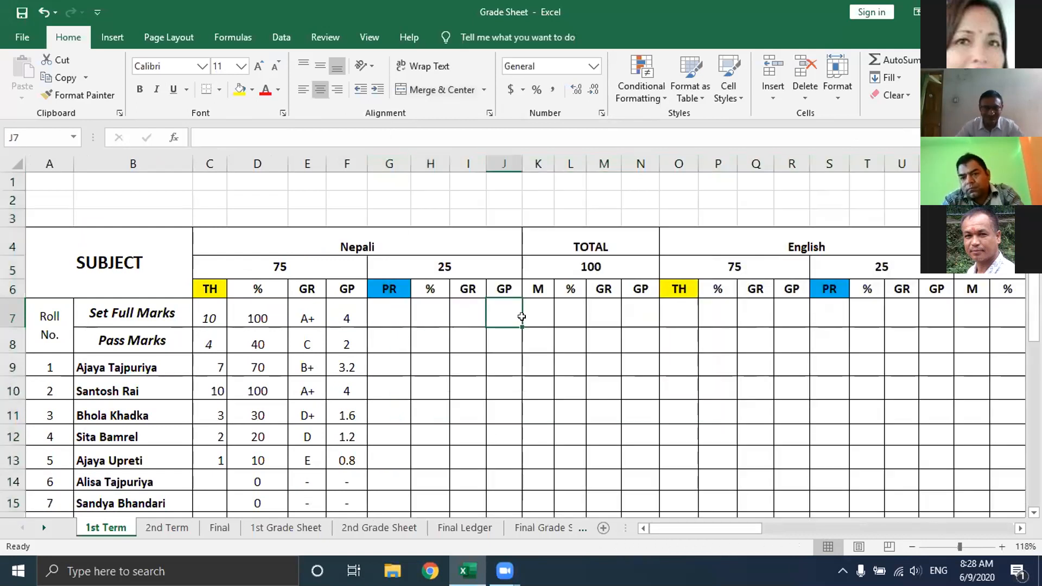
{"action": "left_click", "coordinate": [604, 340]}
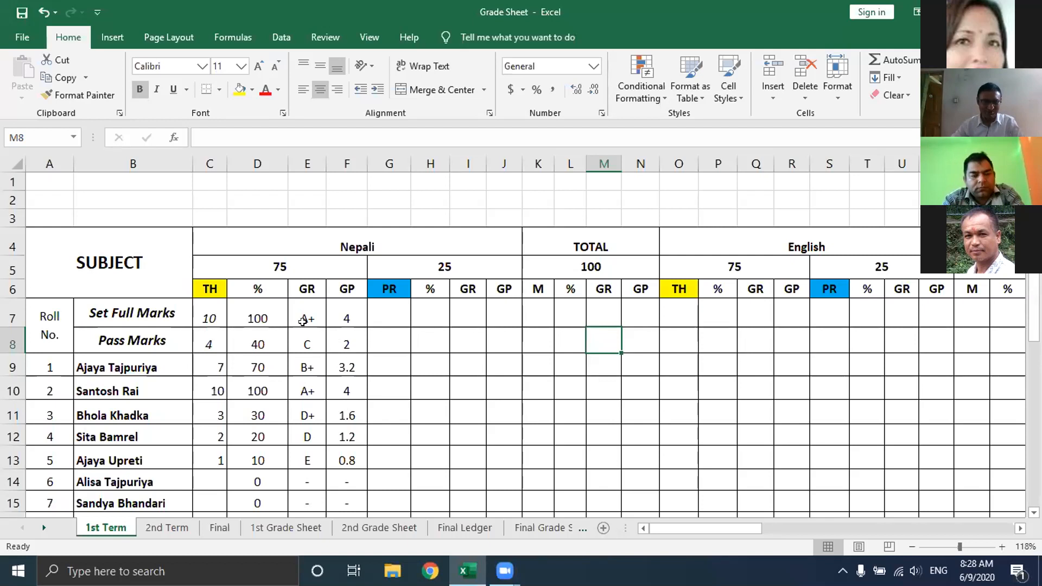
- Set the Nepali theory full marks in cell C7 to 75
{"action": "left_click", "coordinate": [212, 313]}
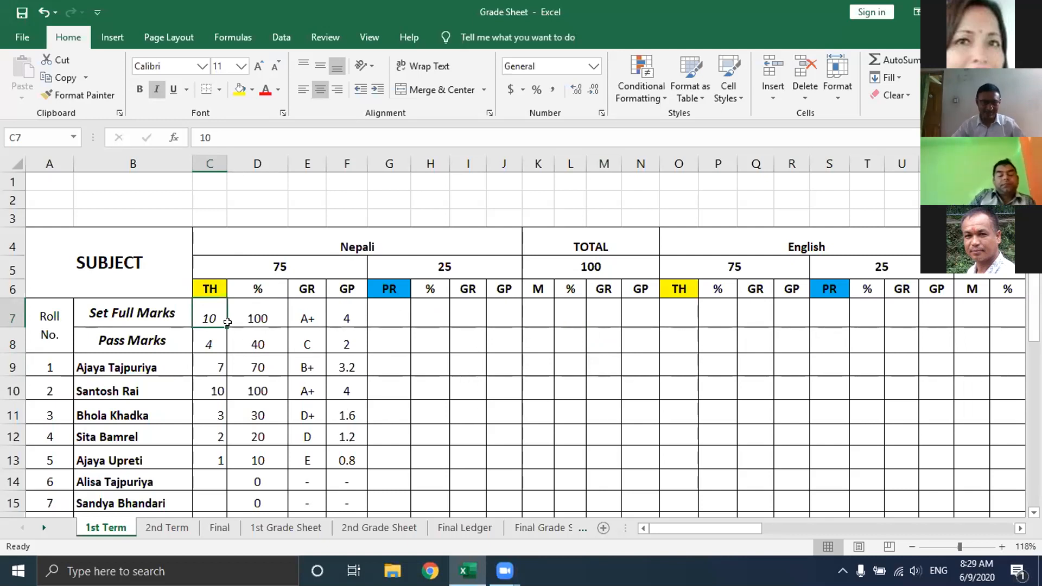
{"action": "type", "text": "7"}
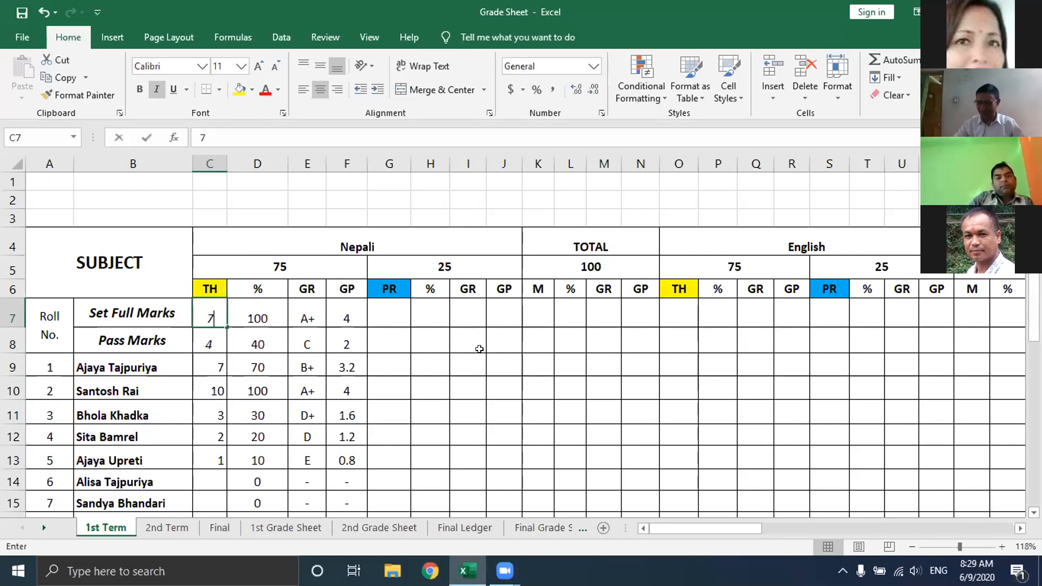
{"action": "type", "text": "5"}
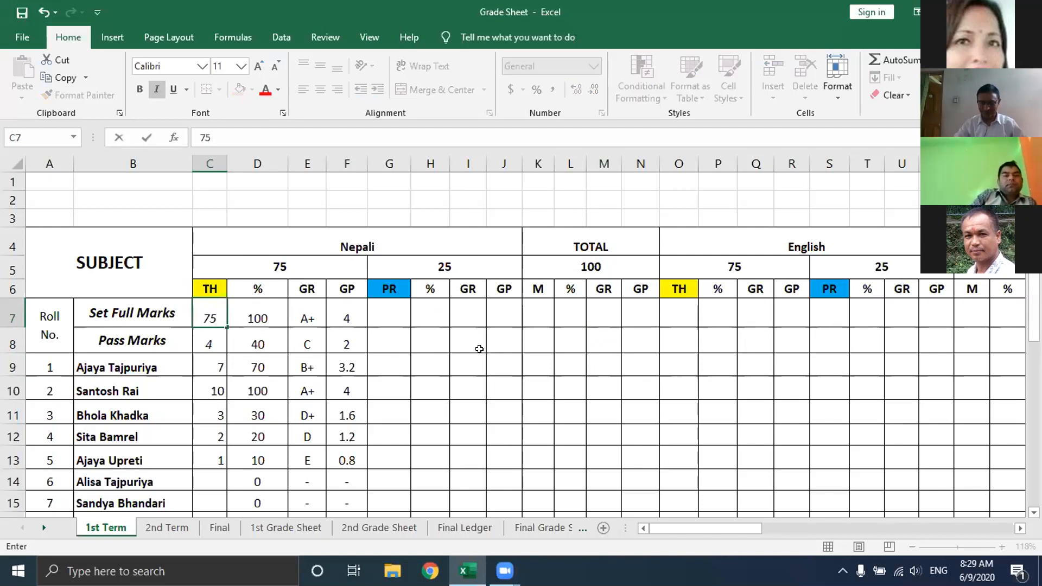
{"action": "key", "text": "Return"}
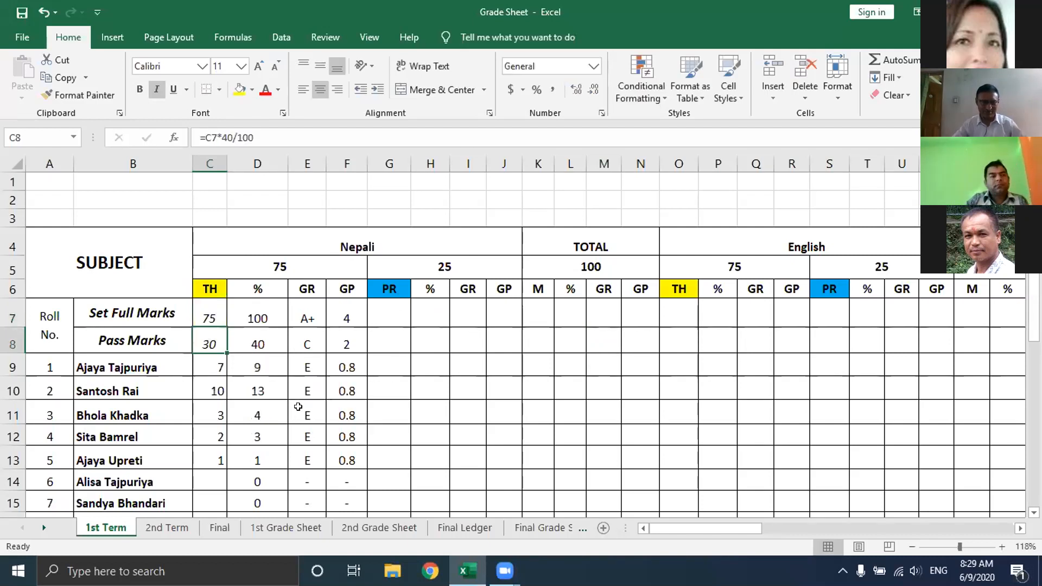
- Enter the Nepali theory marks 65, 60, 45, 55, 20 and 25 for roll numbers 1 to 6 in C9:C14
{"action": "left_click", "coordinate": [204, 362]}
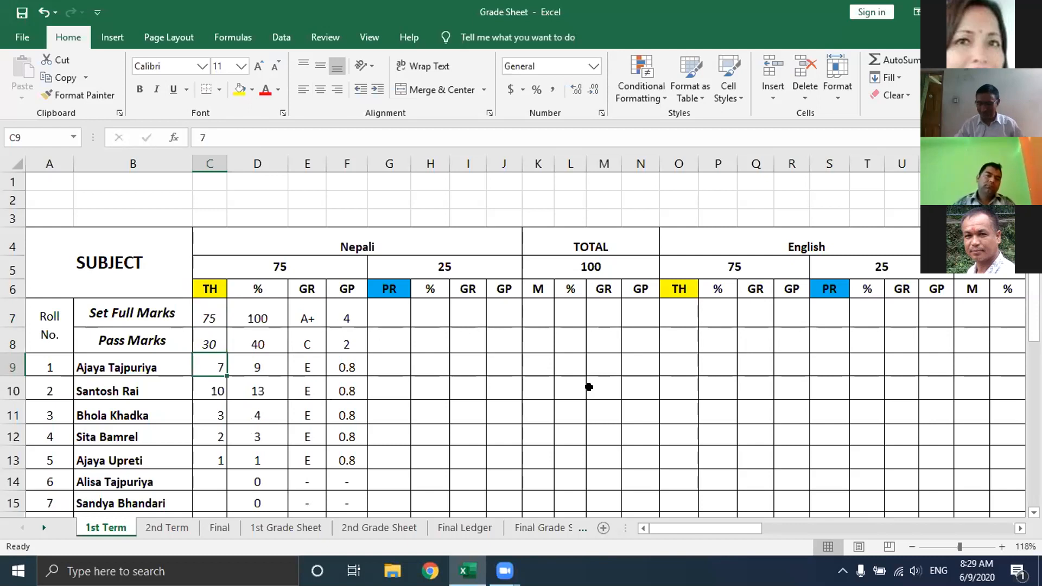
{"action": "type", "text": "65"}
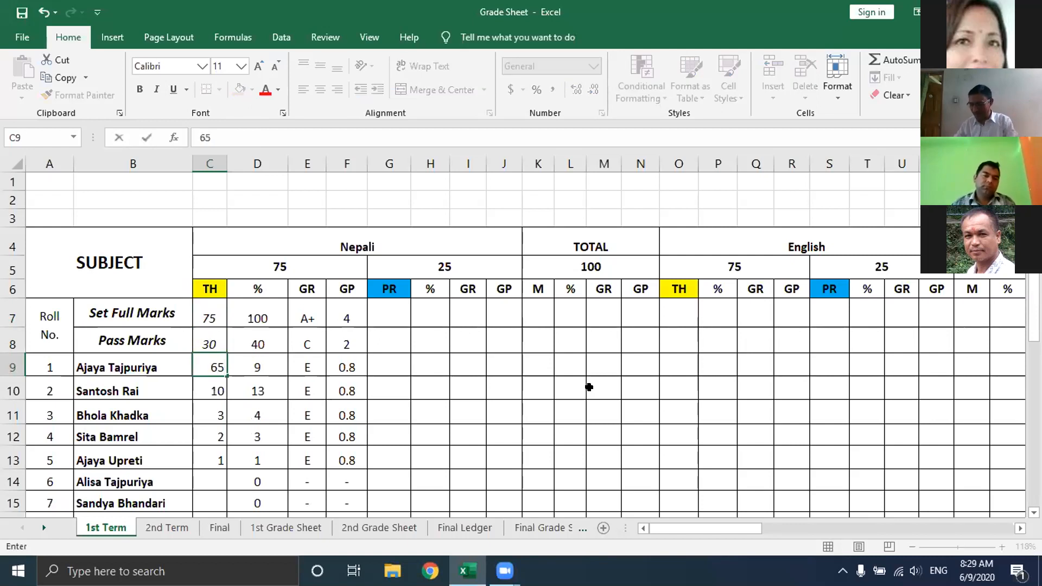
{"action": "key", "text": "Return"}
{"action": "type", "text": "60"}
{"action": "key", "text": "Return"}
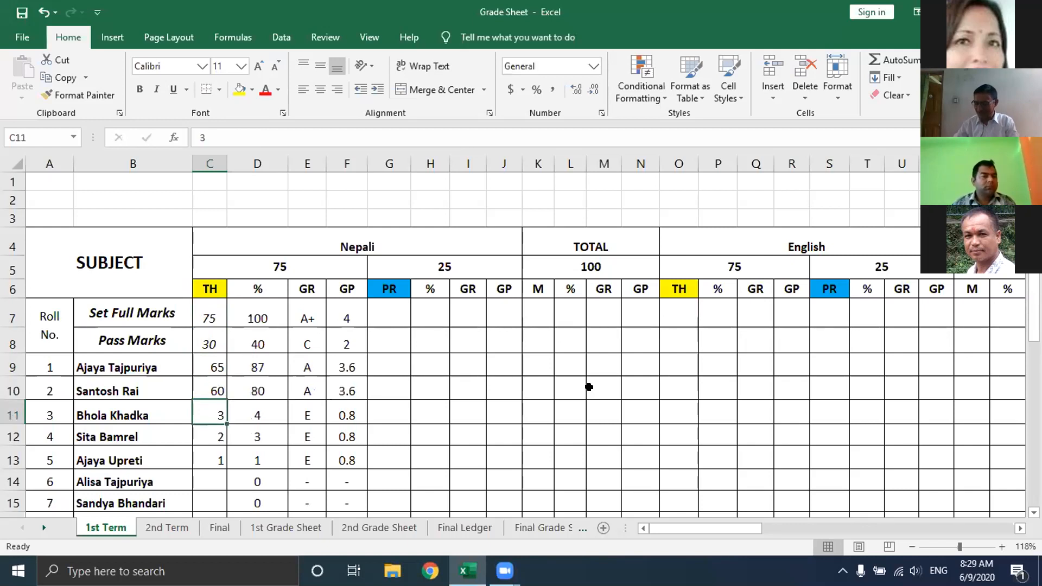
{"action": "type", "text": "45"}
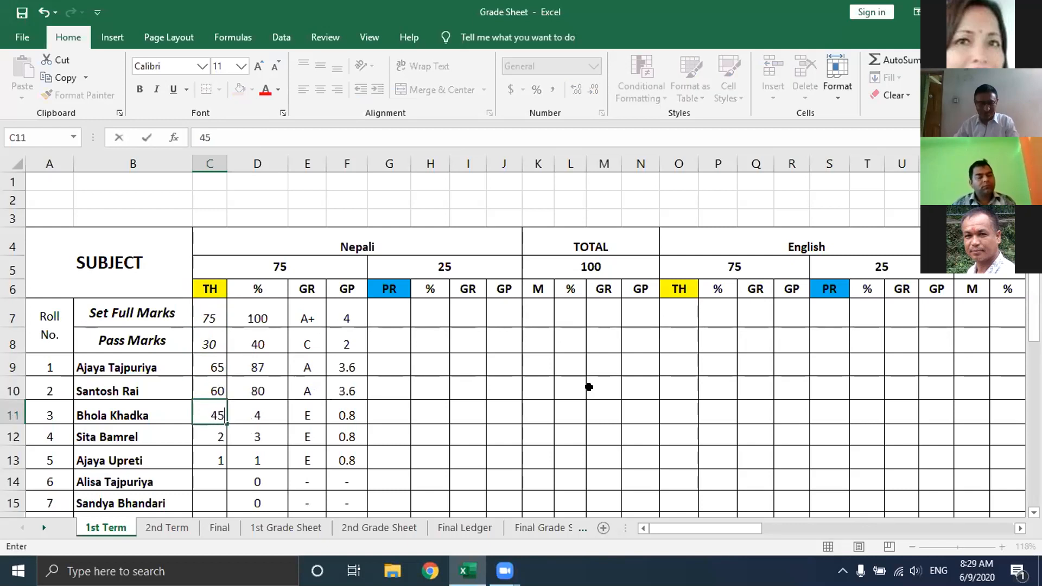
{"action": "key", "text": "Return"}
{"action": "type", "text": "55"}
{"action": "key", "text": "Return"}
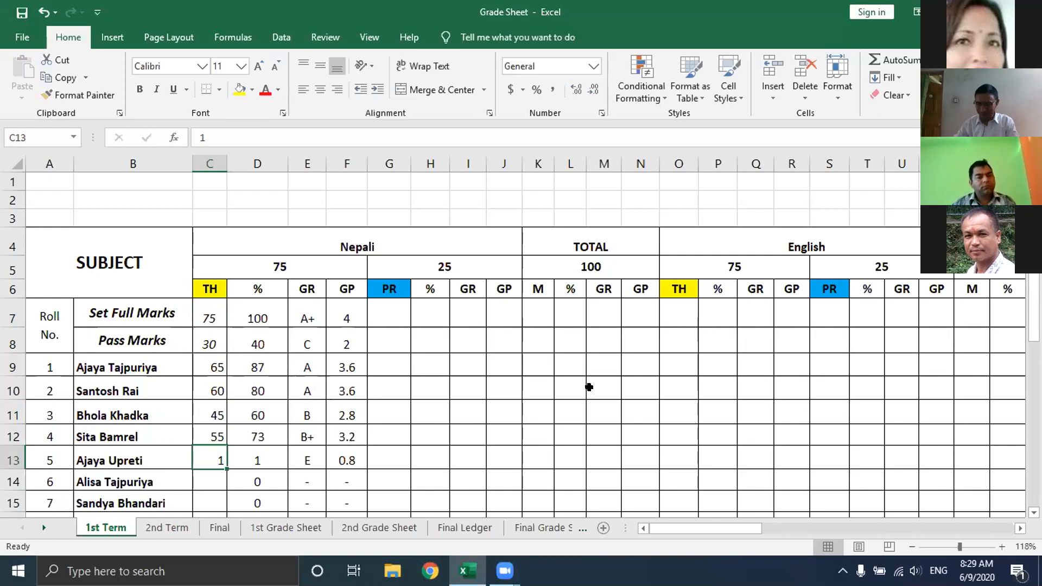
{"action": "type", "text": "20"}
{"action": "key", "text": "Return"}
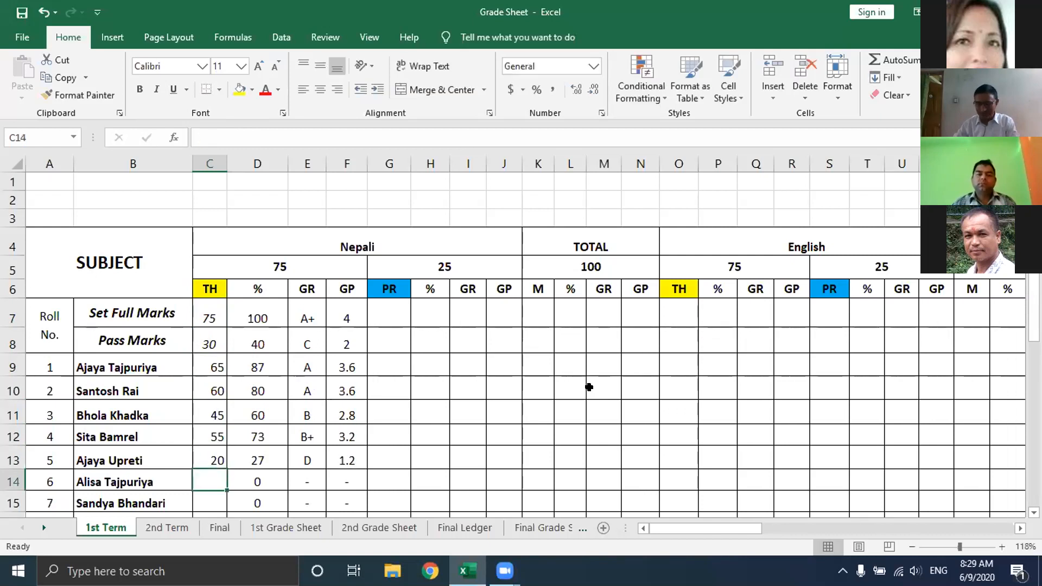
{"action": "type", "text": "25"}
{"action": "key", "text": "Return"}
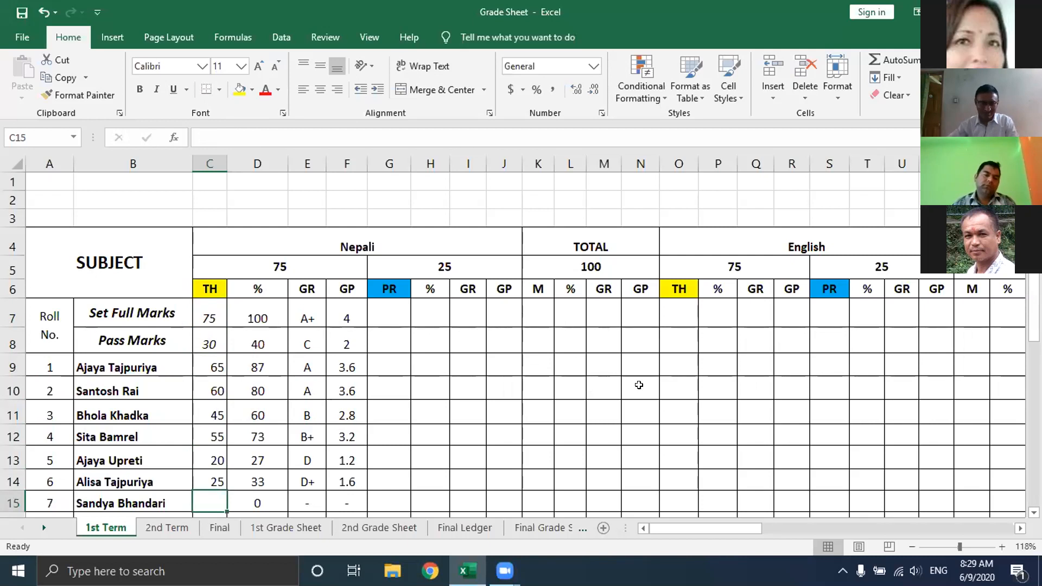
- Enter the Nepali theory marks 75, 10, 50 and 43 for the last four students in C15:C18
{"action": "scroll", "coordinate": [528, 436], "scroll_direction": "down", "scroll_amount": 3}
{"action": "type", "text": "75"}
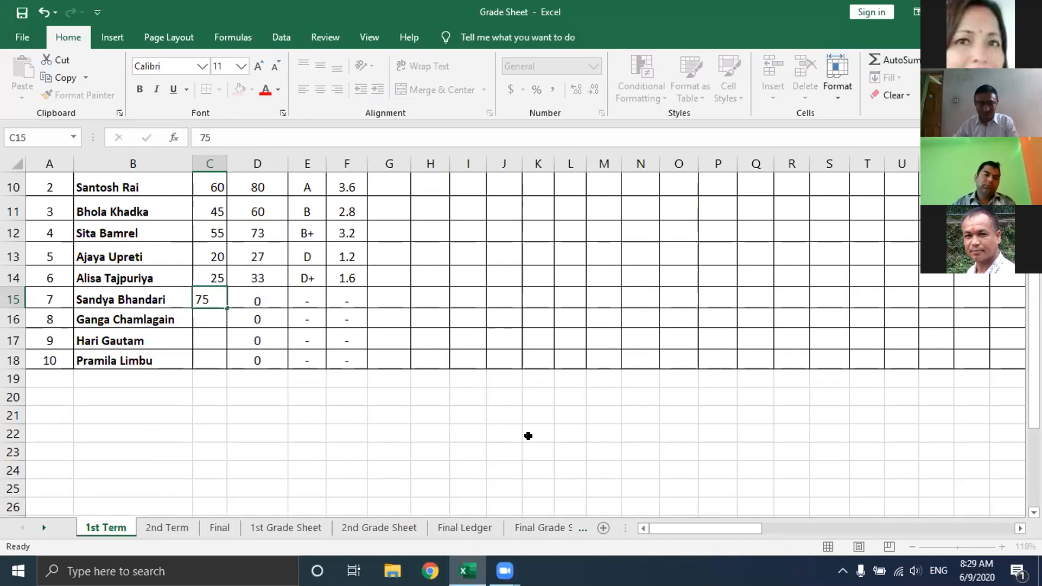
{"action": "key", "text": "Return"}
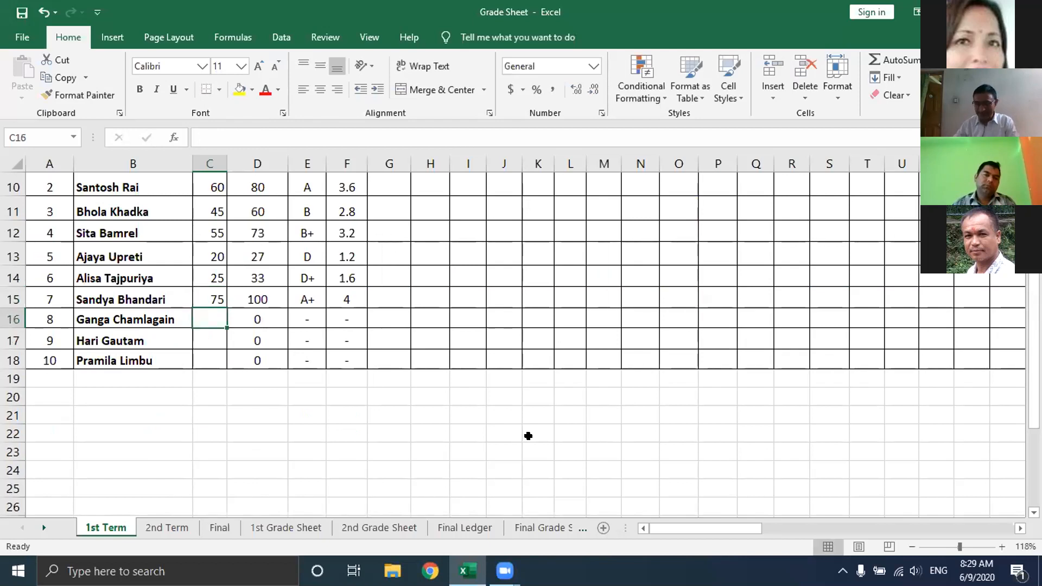
{"action": "type", "text": "10"}
{"action": "key", "text": "Return"}
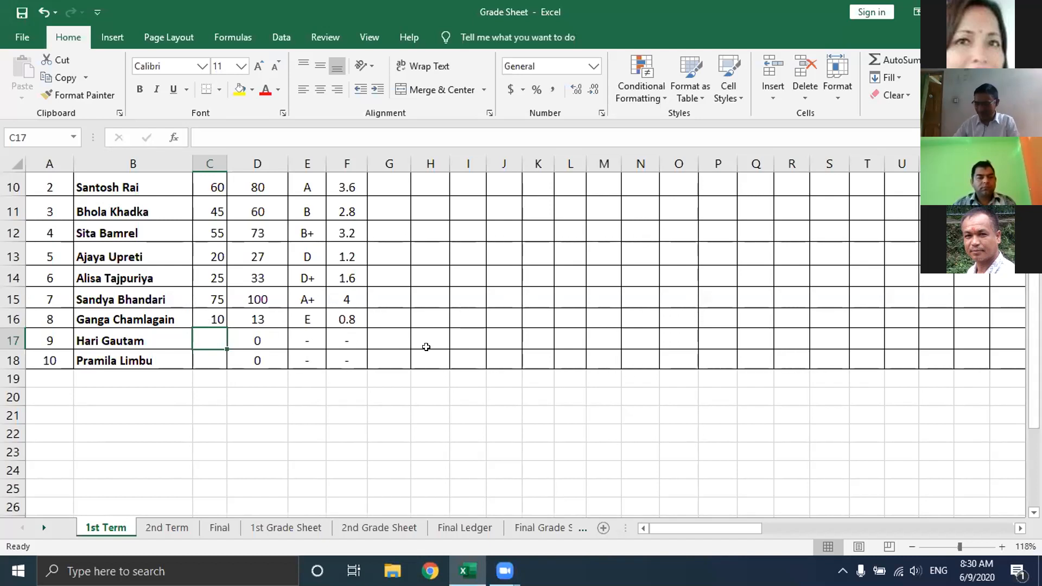
{"action": "type", "text": "50"}
{"action": "key", "text": "Return"}
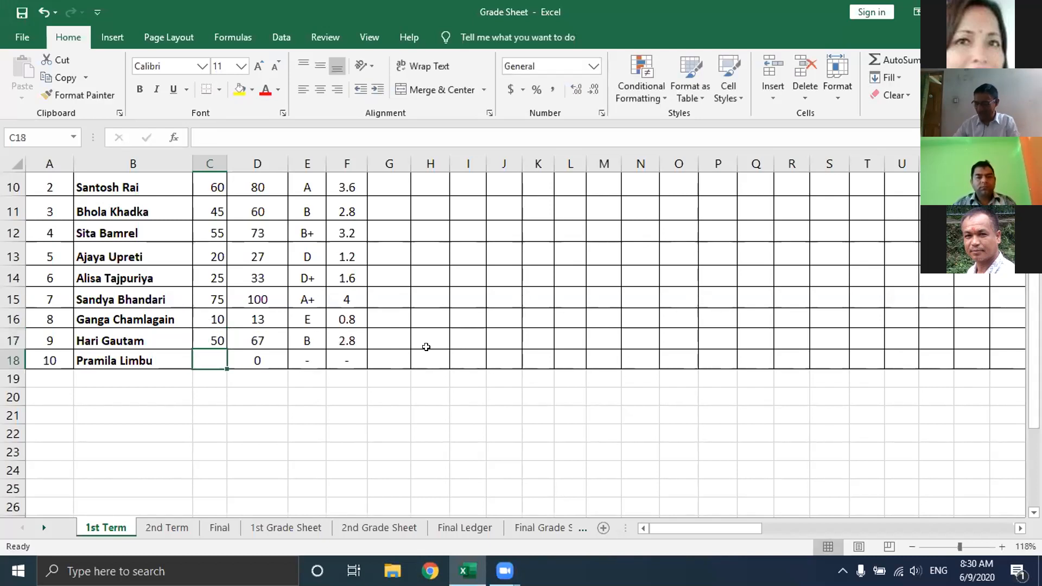
{"action": "type", "text": "43"}
{"action": "key", "text": "Return"}
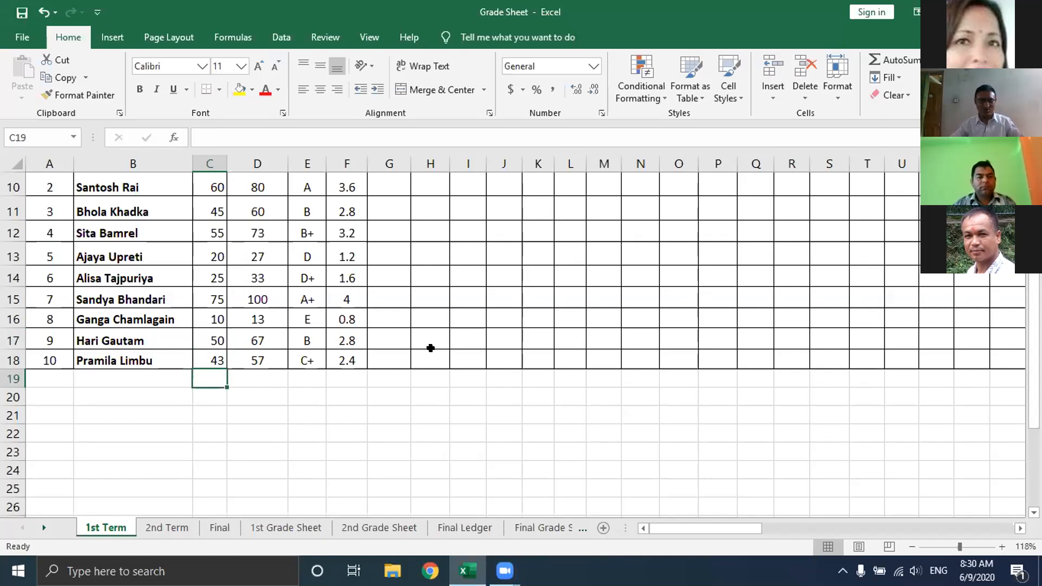
- Set the Nepali theory full marks in C7 to 50 and review the recalculated student results
{"action": "scroll", "coordinate": [394, 377], "scroll_direction": "up", "scroll_amount": 3}
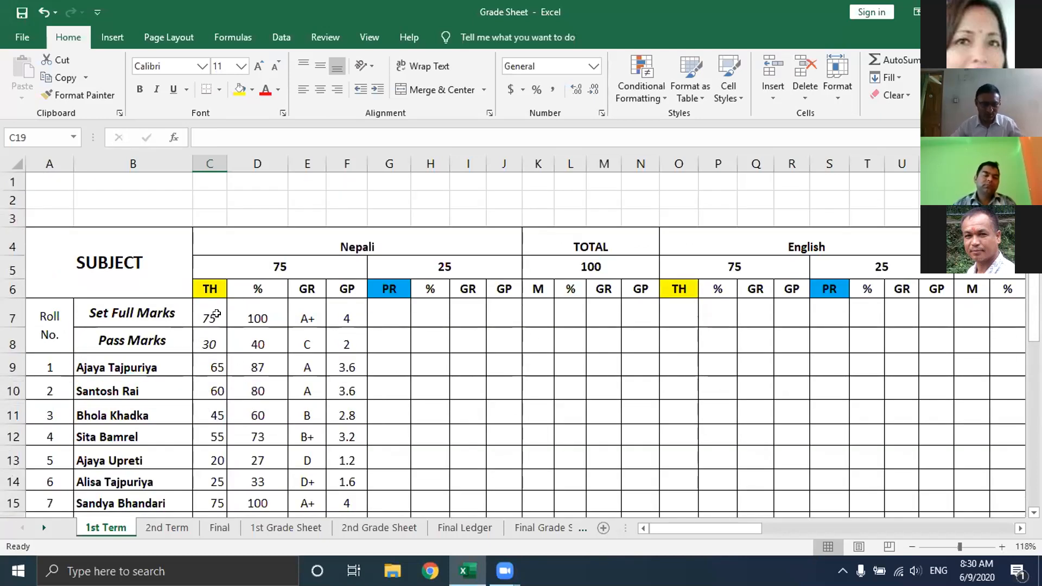
{"action": "left_click", "coordinate": [217, 314]}
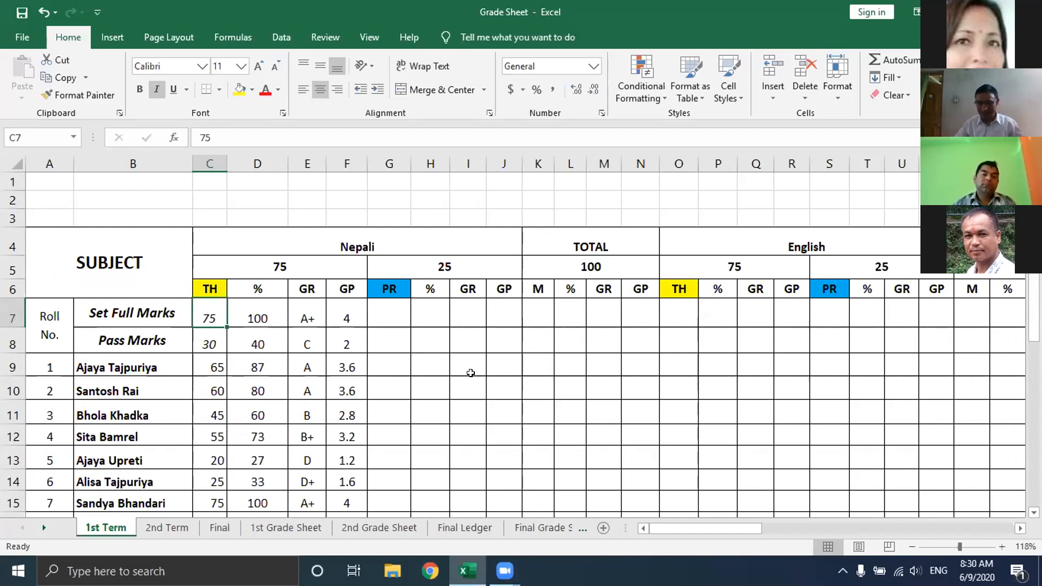
{"action": "type", "text": "5"}
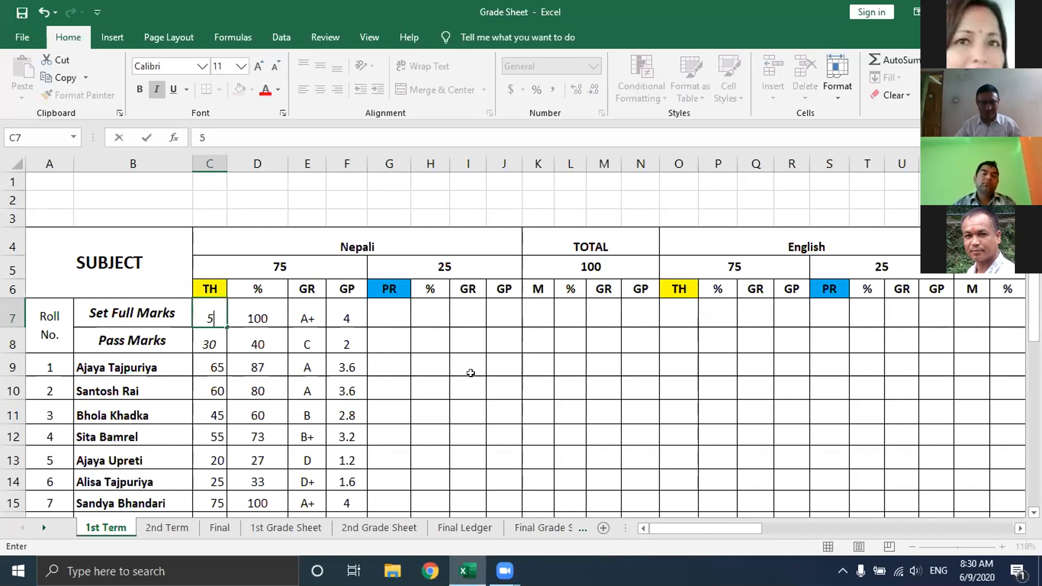
{"action": "type", "text": "0"}
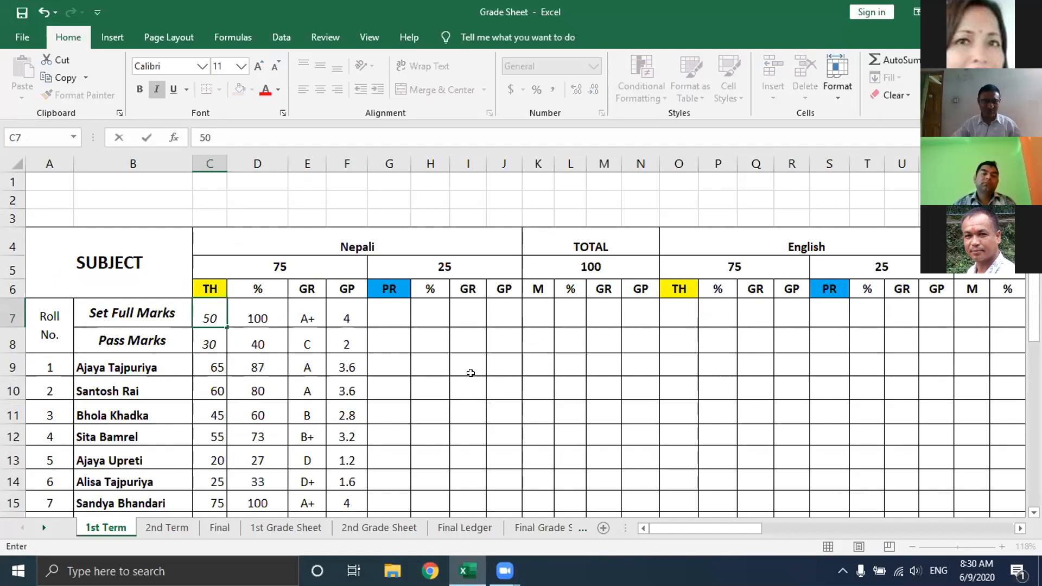
{"action": "left_click", "coordinate": [394, 382]}
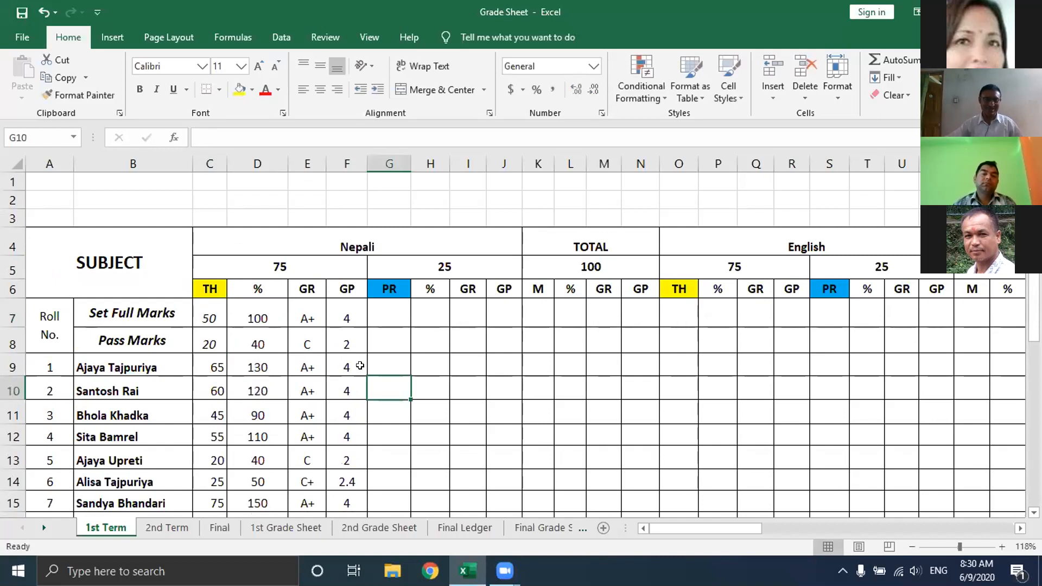
{"action": "scroll", "coordinate": [360, 337], "scroll_direction": "down", "scroll_amount": 1}
{"action": "scroll", "coordinate": [359, 366], "scroll_direction": "down", "scroll_amount": 1}
{"action": "scroll", "coordinate": [361, 363], "scroll_direction": "up", "scroll_amount": 3}
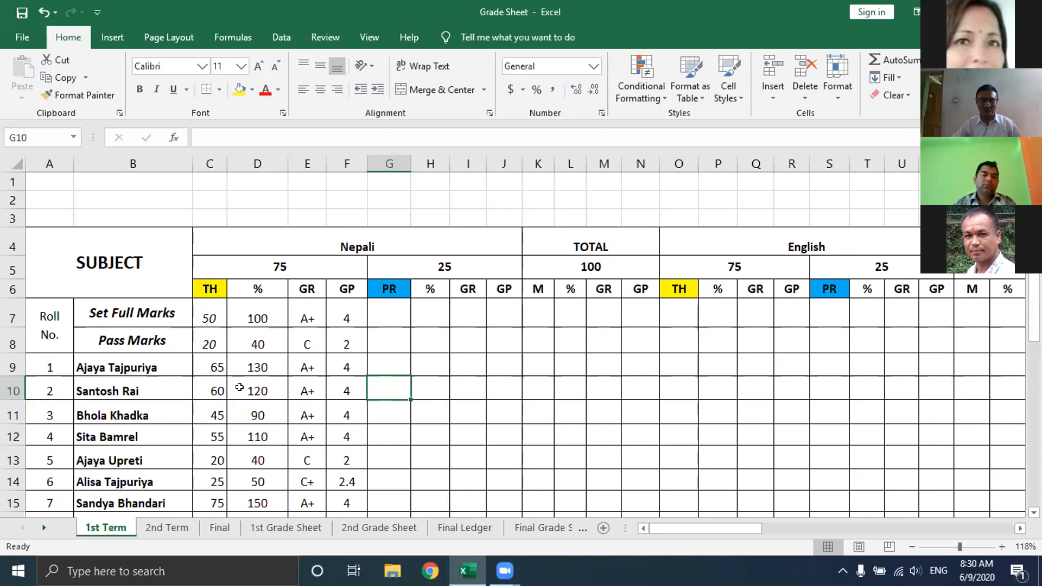
- Set the Nepali theory full marks in C7 back to 75
{"action": "left_click", "coordinate": [200, 317]}
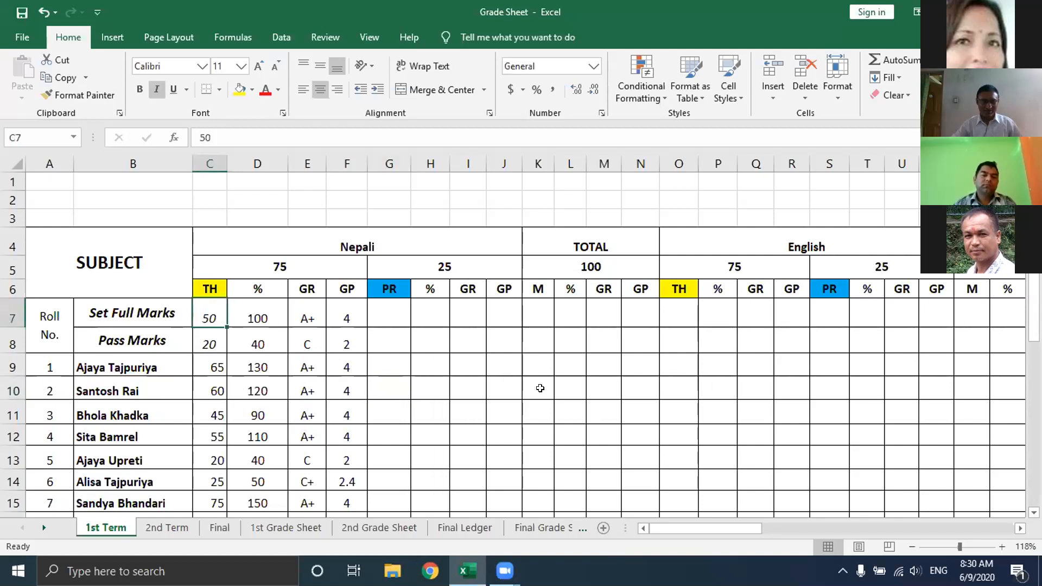
{"action": "type", "text": "75"}
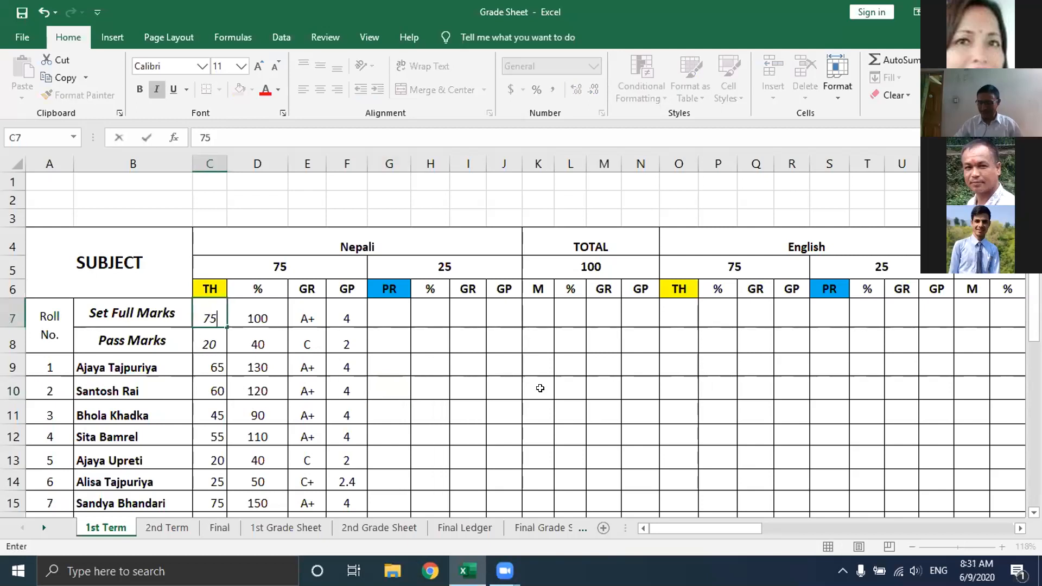
{"action": "key", "text": "Return"}
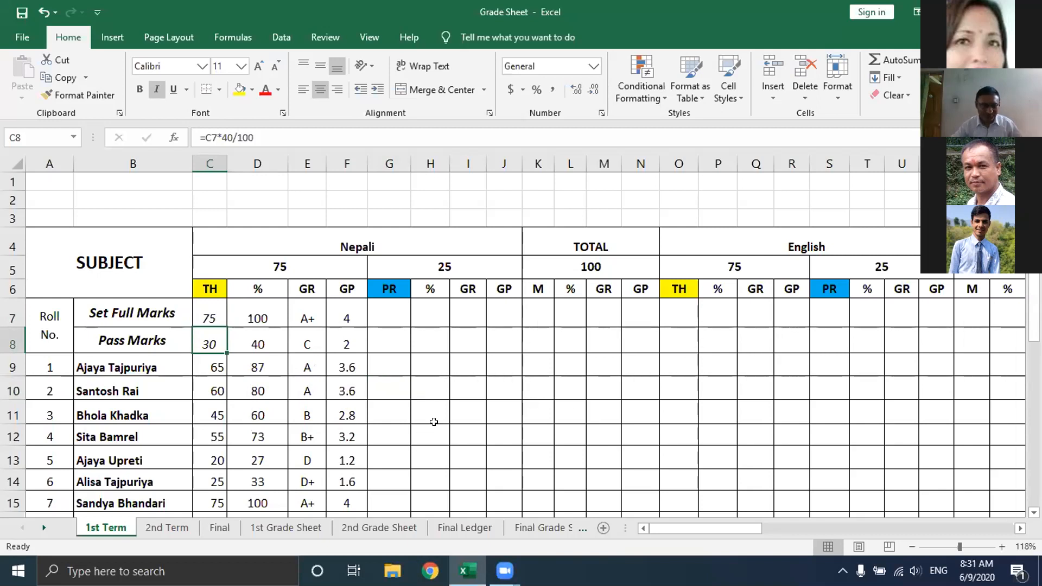
- Examine the students' Nepali theory results and the theory marks and grade point formula in the full-marks row
{"action": "scroll", "coordinate": [440, 424], "scroll_direction": "down", "scroll_amount": 2}
{"action": "scroll", "coordinate": [443, 427], "scroll_direction": "up", "scroll_amount": 1}
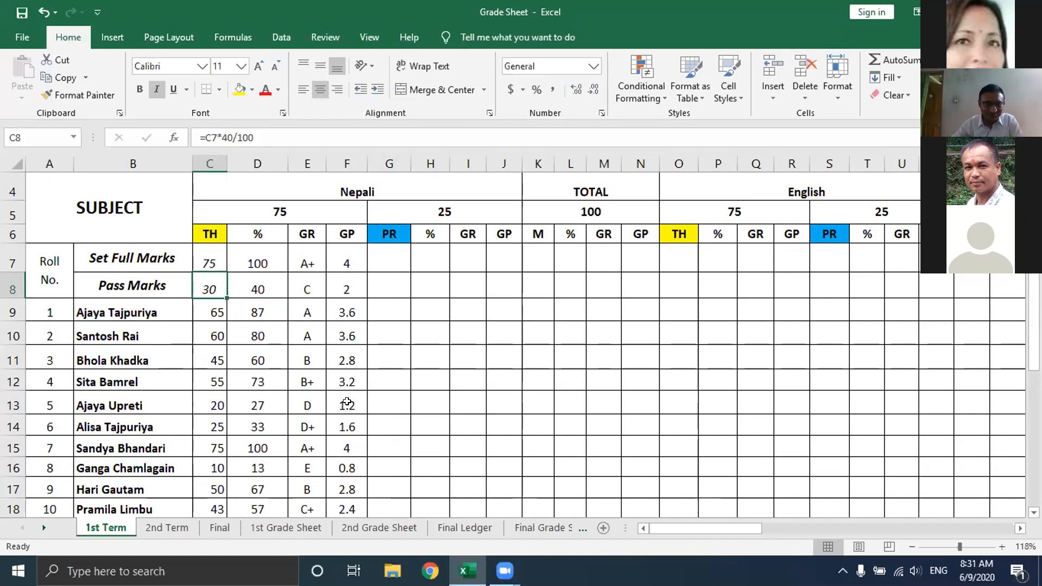
{"action": "left_click", "coordinate": [338, 263]}
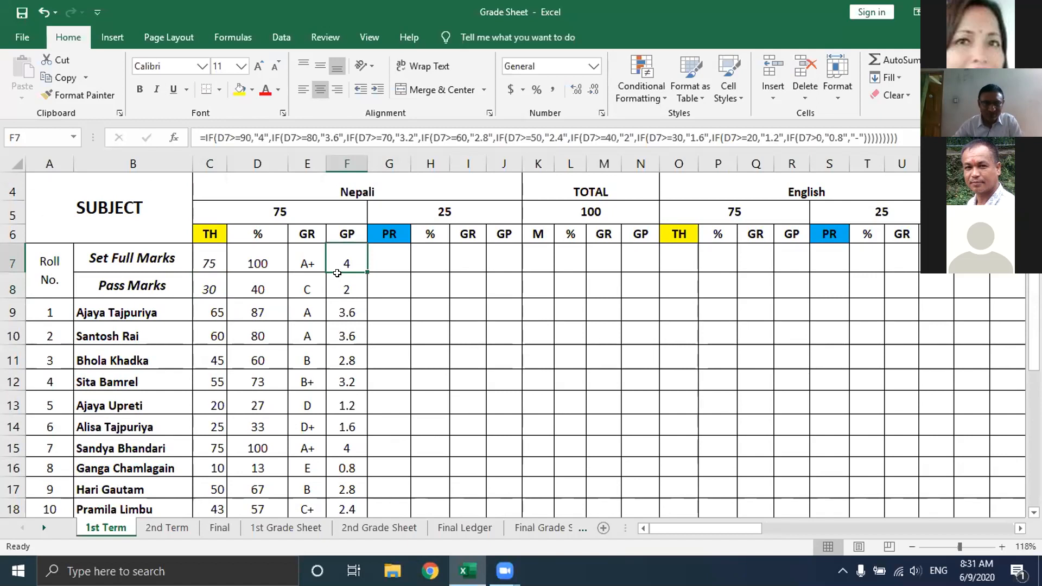
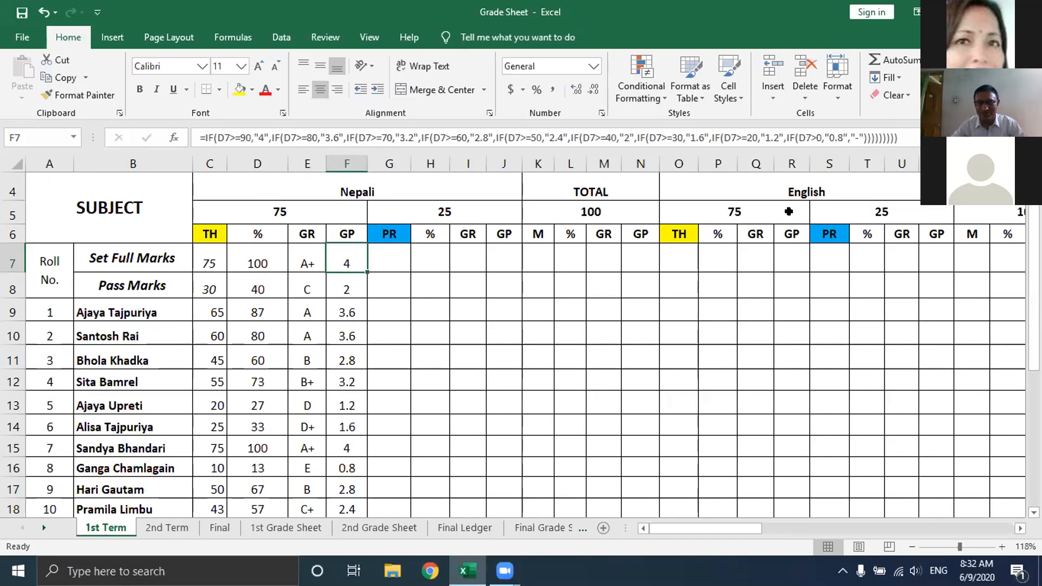
{"action": "left_click_drag", "start_coordinate": [700, 528], "coordinate": [646, 529]}
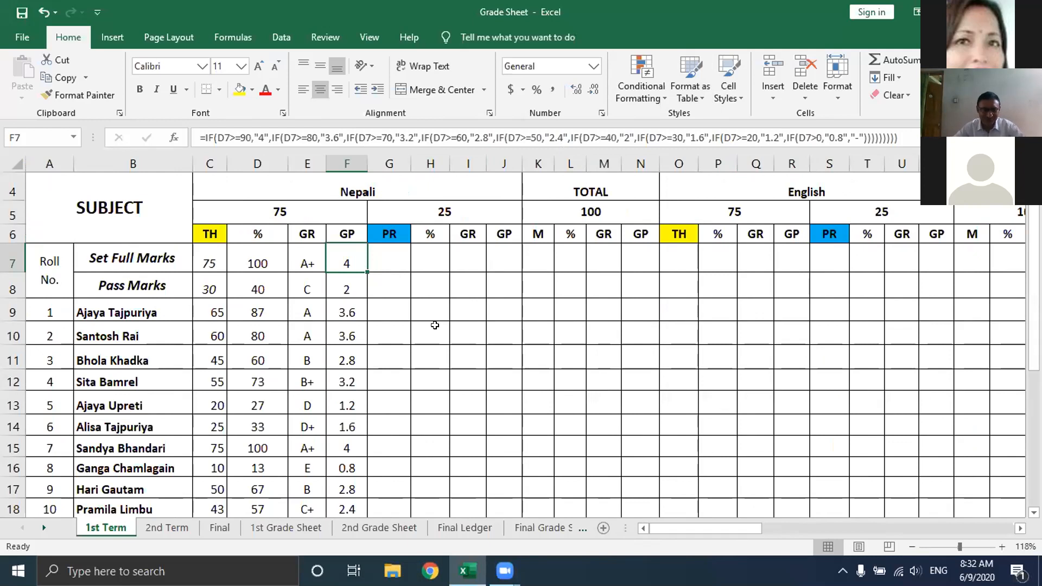
{"action": "scroll", "coordinate": [408, 409], "scroll_direction": "down", "scroll_amount": 1}
{"action": "scroll", "coordinate": [408, 409], "scroll_direction": "down", "scroll_amount": 2}
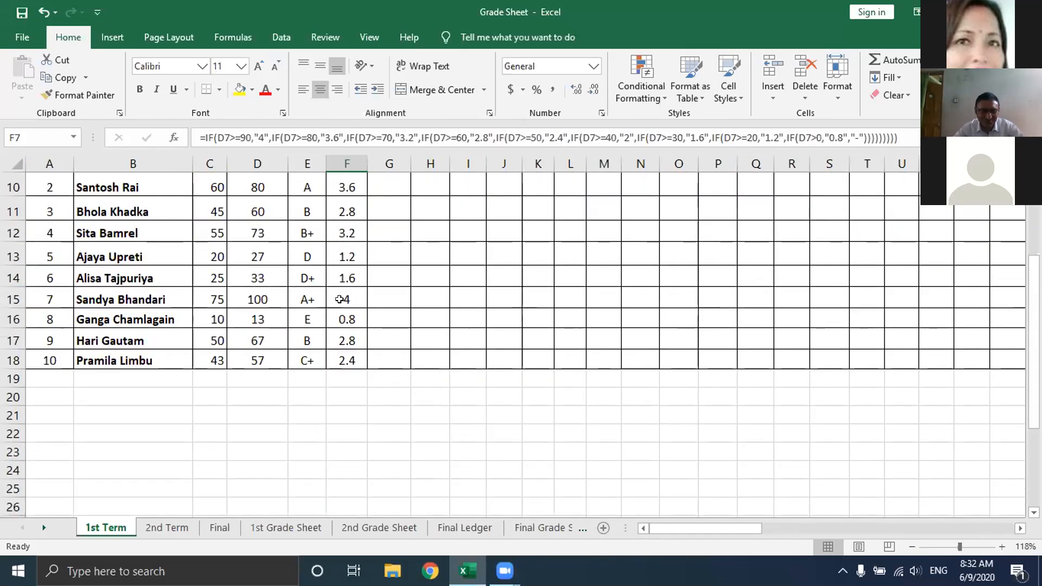
{"action": "scroll", "coordinate": [302, 263], "scroll_direction": "up", "scroll_amount": 3}
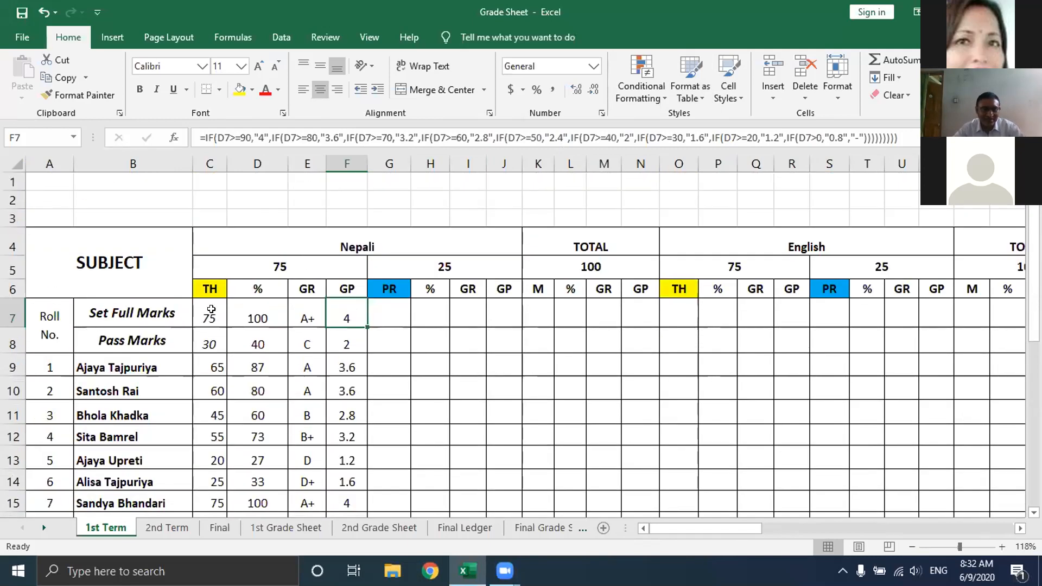
{"action": "left_click", "coordinate": [202, 313]}
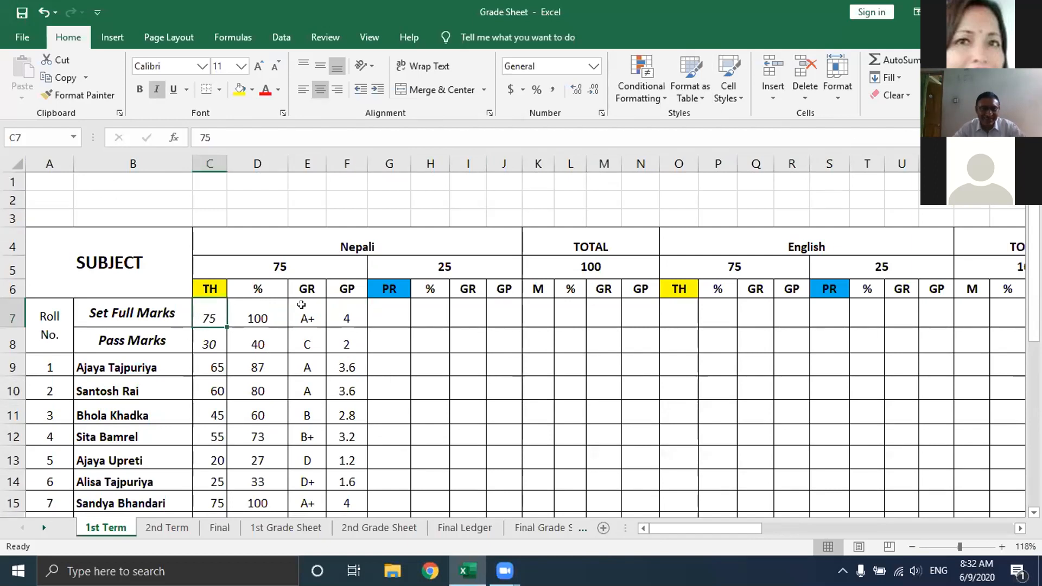
{"action": "left_click", "coordinate": [293, 312]}
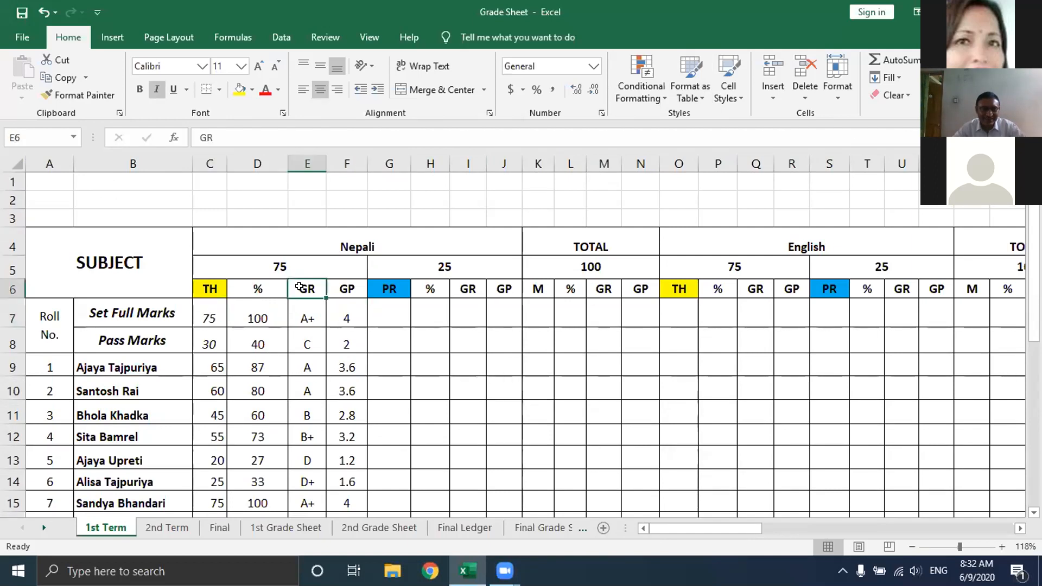
{"action": "left_click", "coordinate": [340, 311]}
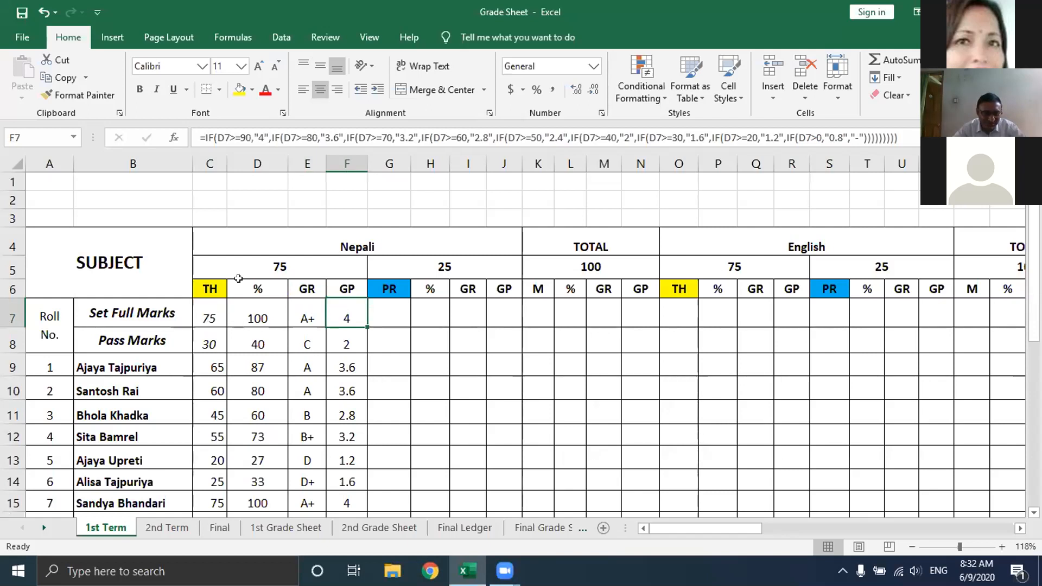
{"action": "left_click", "coordinate": [200, 303]}
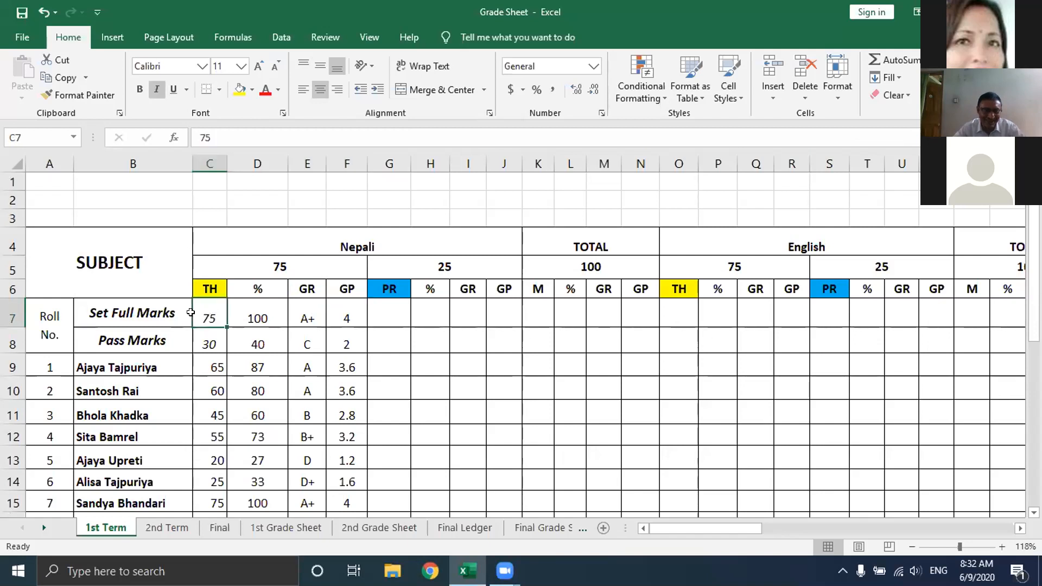
- Clear the 75 and 25 marks headings under Nepali in row 5
{"action": "left_click", "coordinate": [289, 267]}
{"action": "key", "text": "BackSpace"}
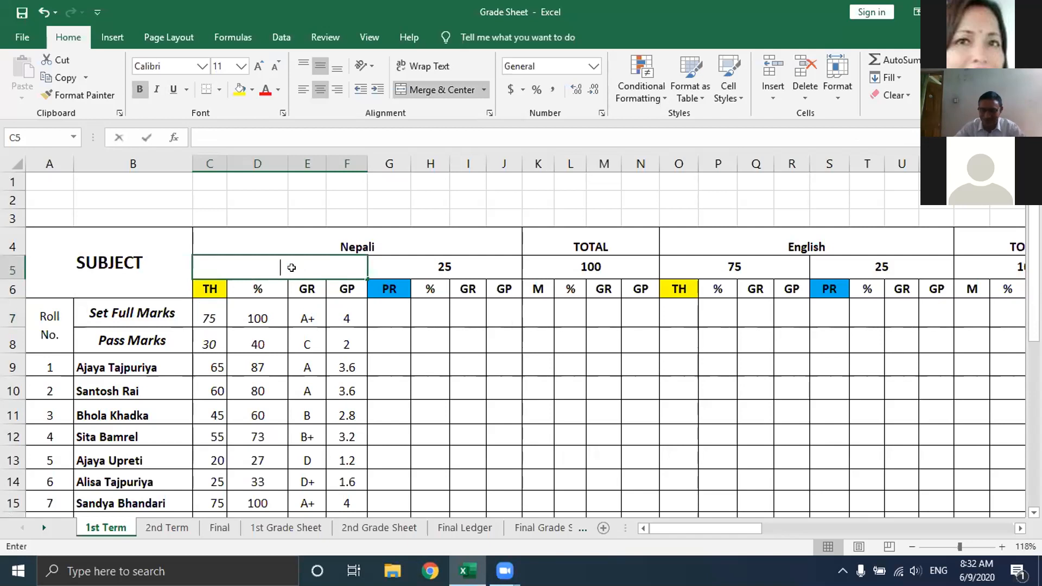
{"action": "left_click", "coordinate": [454, 265]}
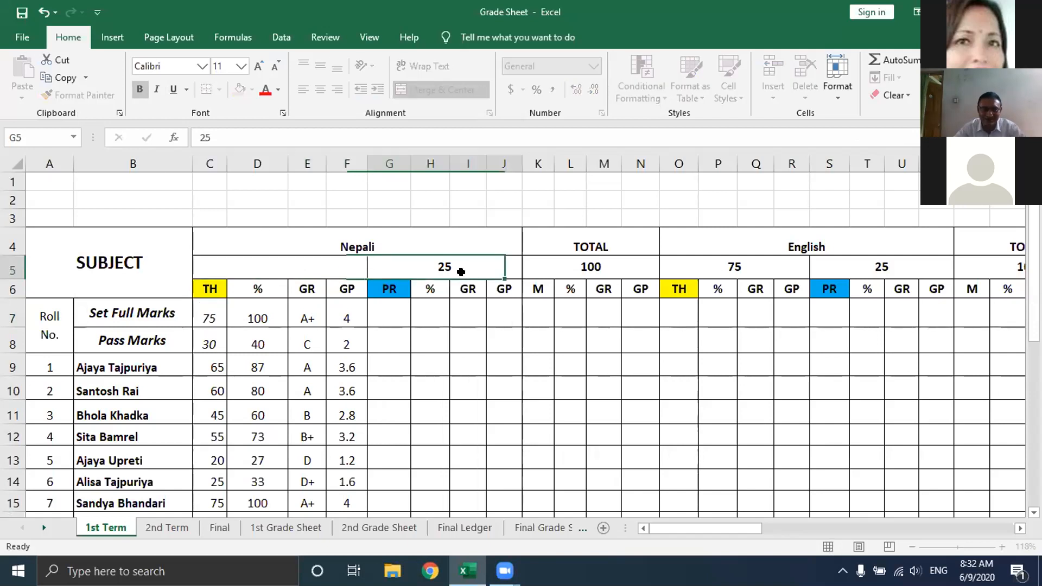
{"action": "key", "text": "BackSpace"}
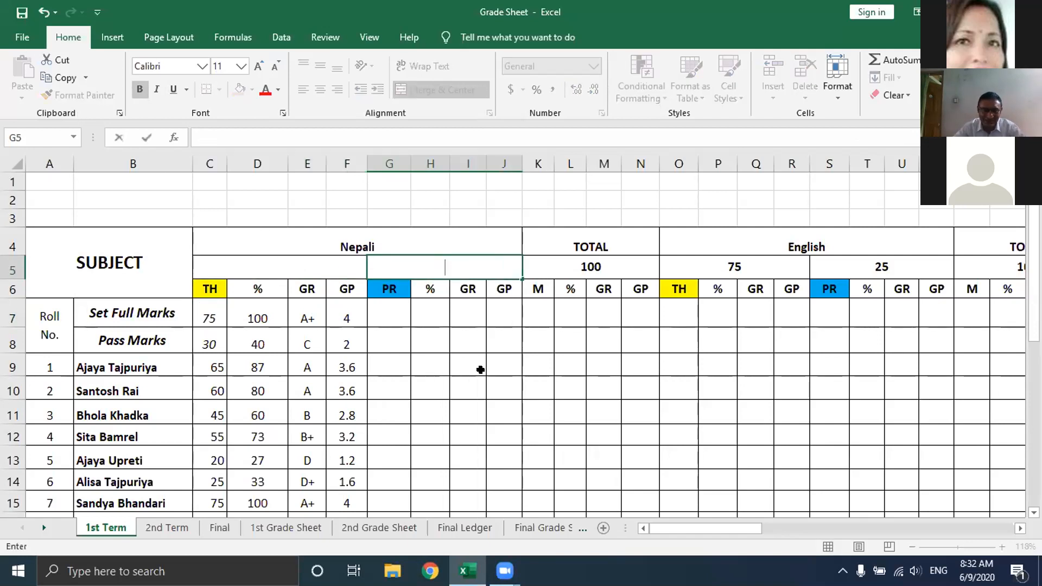
{"action": "left_click", "coordinate": [418, 360]}
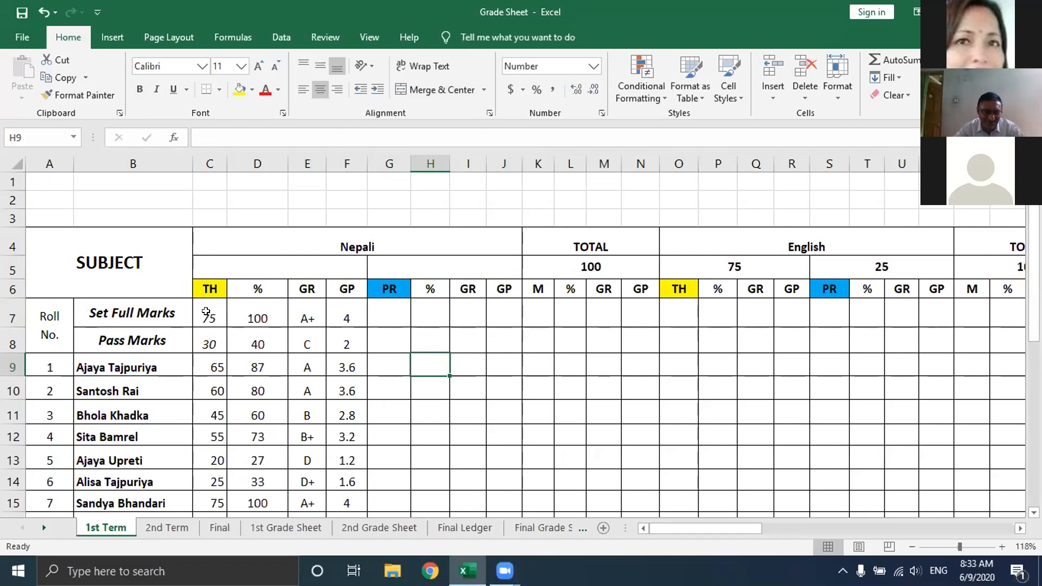
- Set the Nepali theory full marks in C7 to 10, and check the percentage, grade and grade point cells of the full-marks and pass-marks rows
{"action": "left_click", "coordinate": [206, 312]}
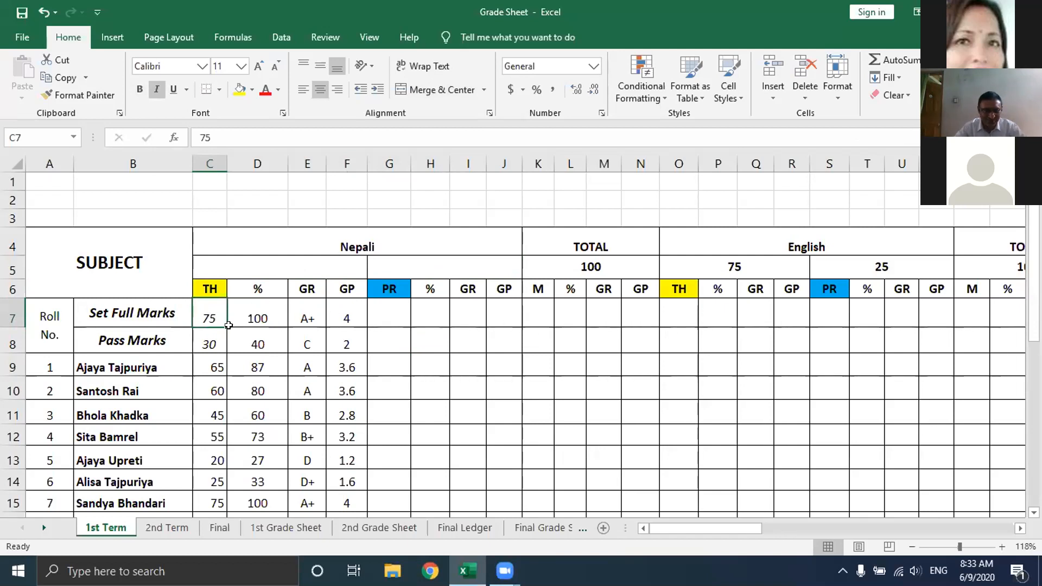
{"action": "left_click", "coordinate": [309, 341]}
{"action": "left_click", "coordinate": [350, 340]}
{"action": "left_click", "coordinate": [297, 338]}
{"action": "left_click", "coordinate": [342, 340]}
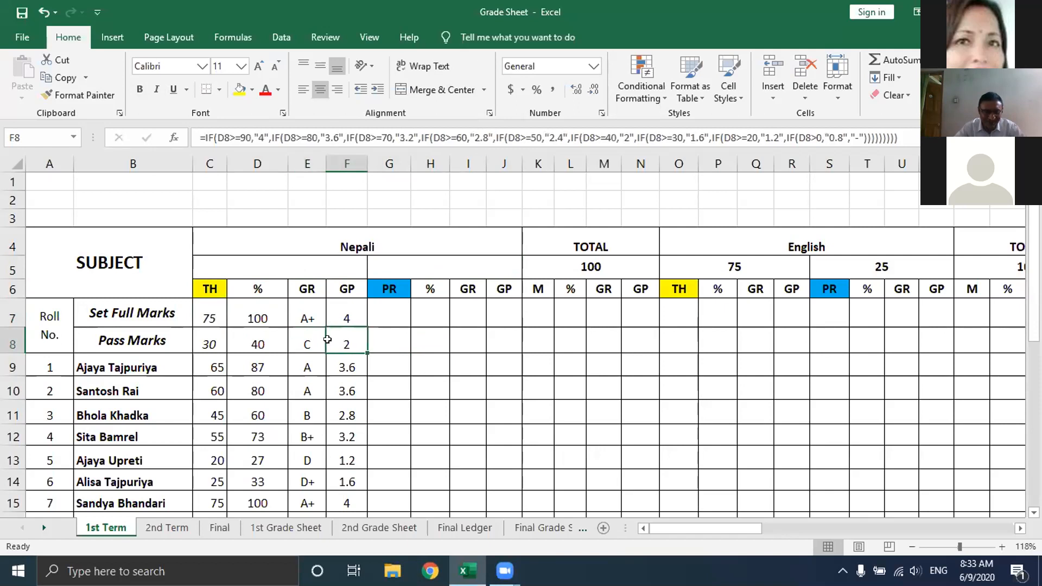
{"action": "left_click", "coordinate": [216, 320]}
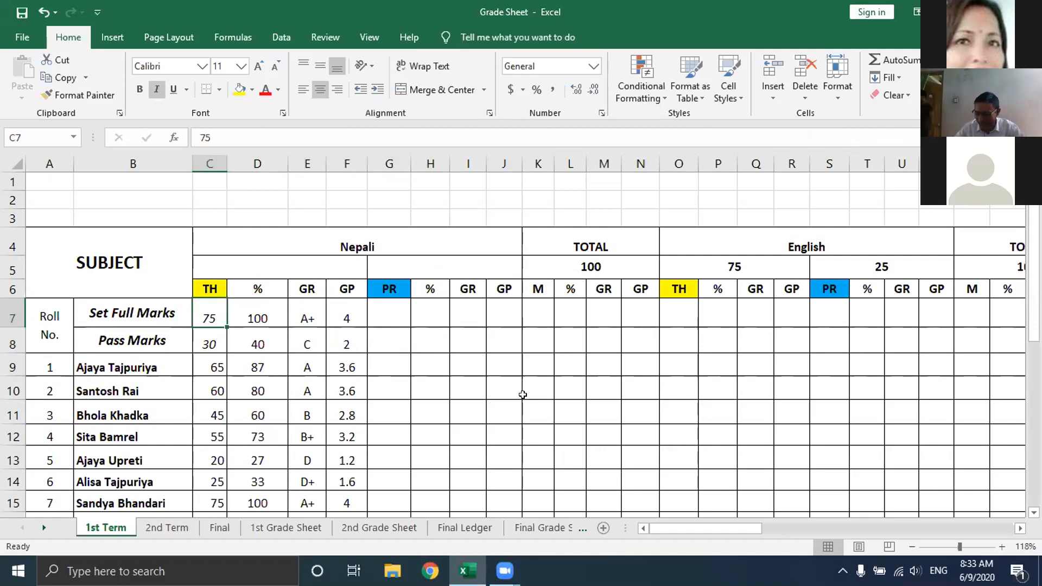
{"action": "type", "text": "10"}
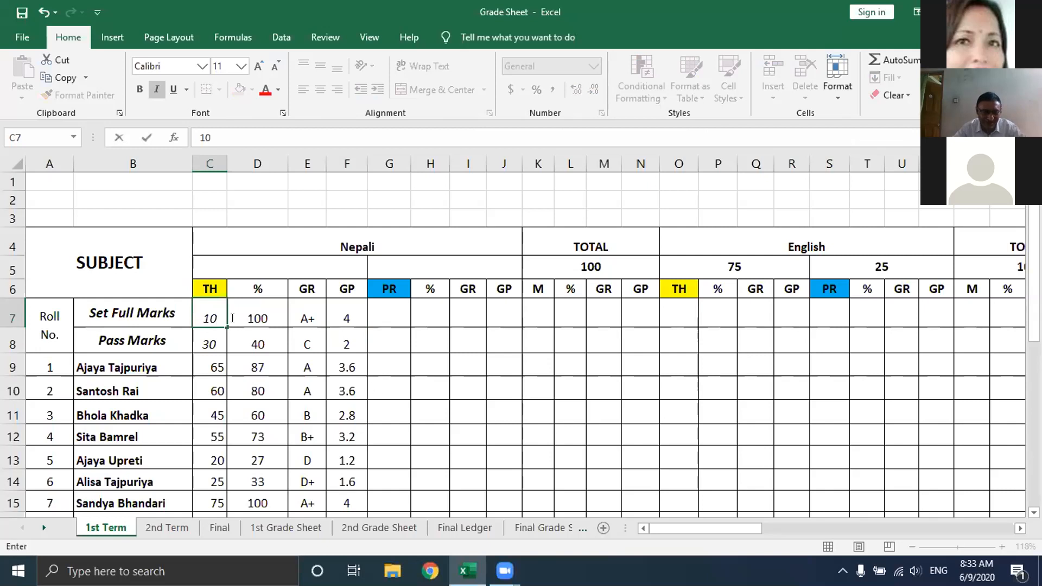
{"action": "left_click", "coordinate": [460, 389]}
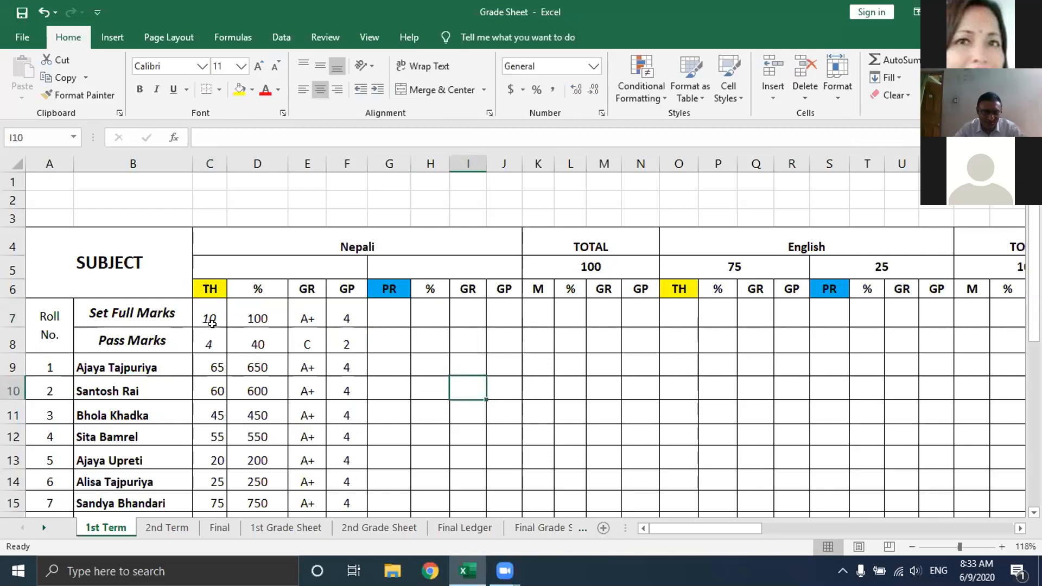
{"action": "left_click", "coordinate": [277, 316]}
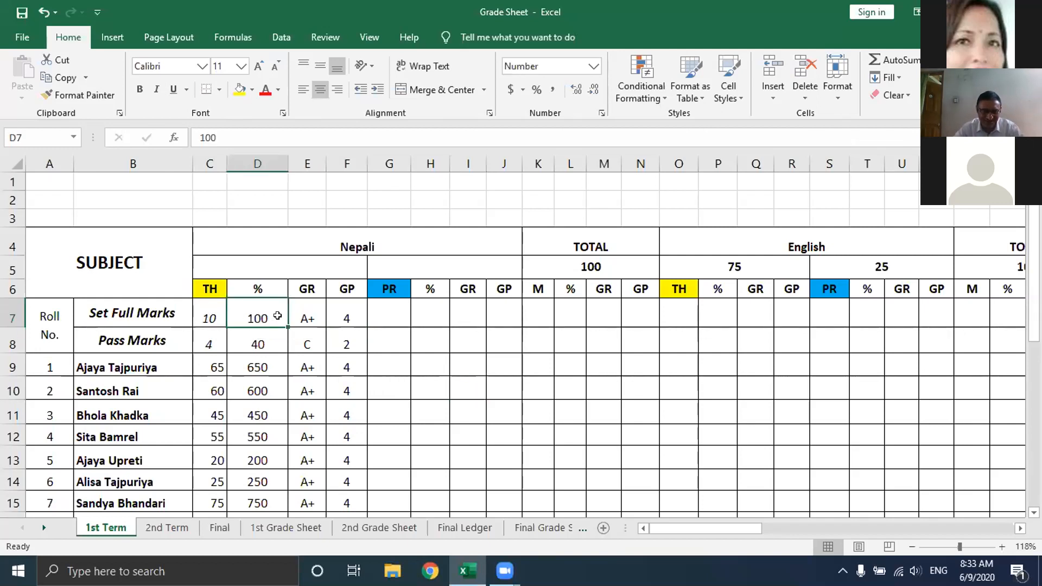
{"action": "left_click", "coordinate": [310, 321]}
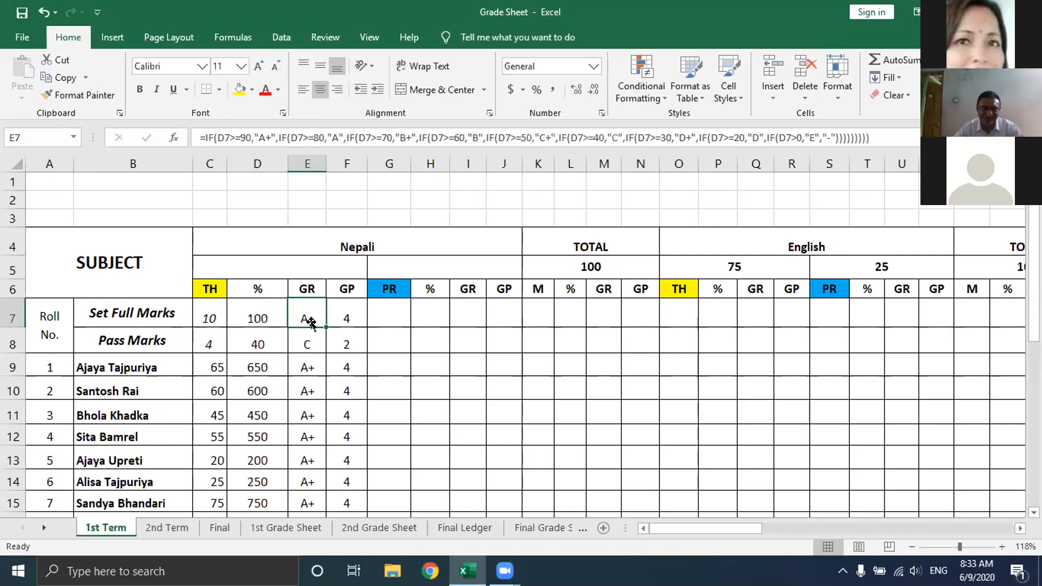
- Set the Nepali theory full marks in C7 to 100, and check the grade and grade point cells of the full-marks row
{"action": "left_click", "coordinate": [347, 318]}
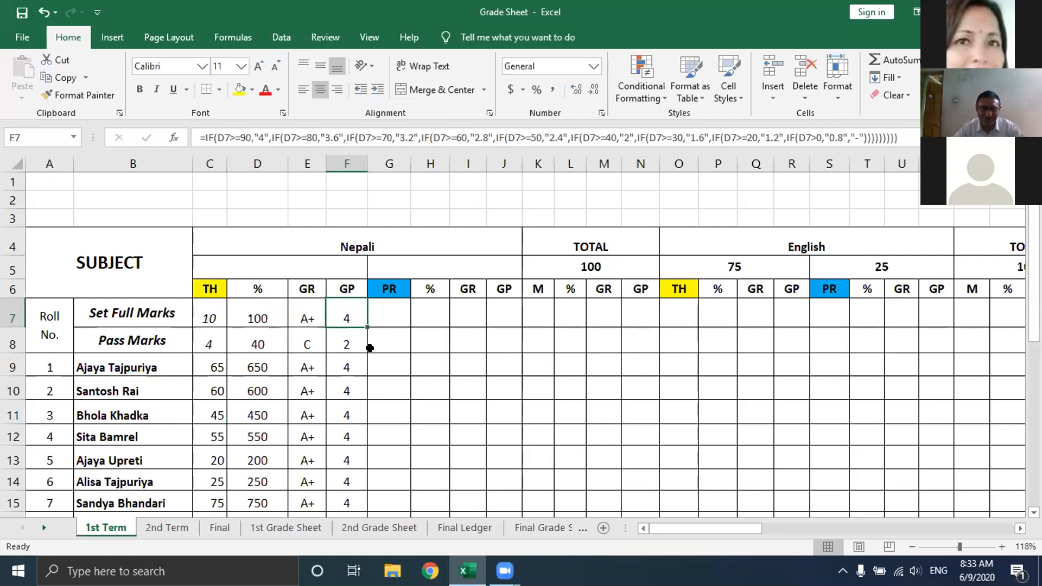
{"action": "left_click", "coordinate": [214, 314]}
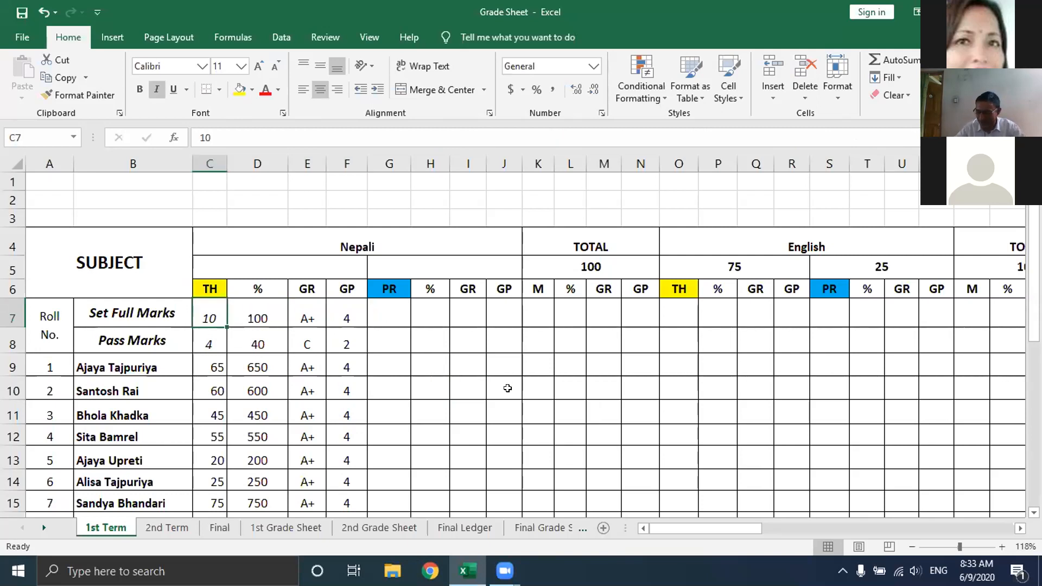
{"action": "type", "text": "100"}
{"action": "left_click", "coordinate": [460, 388]}
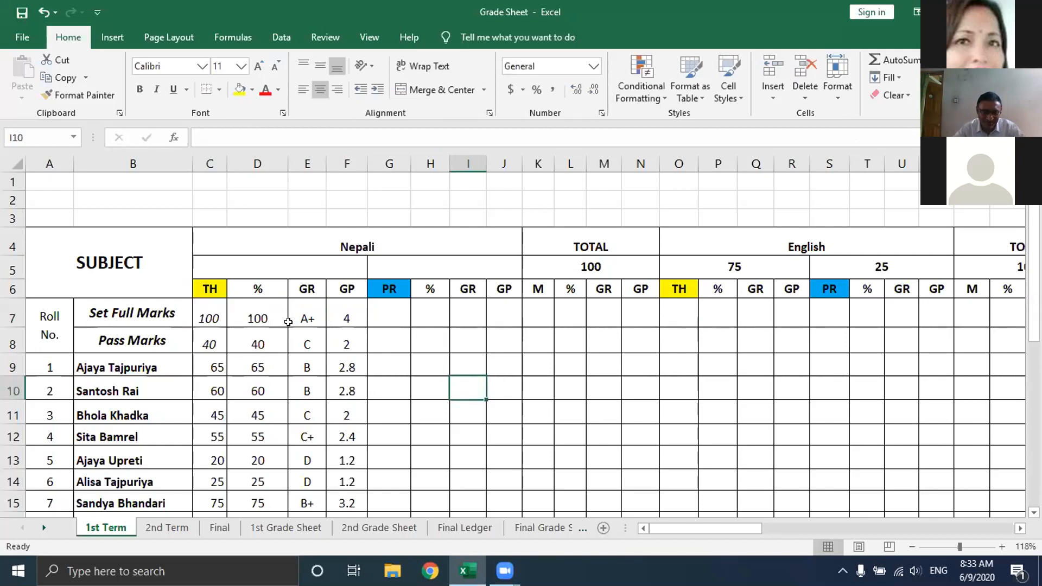
{"action": "left_click", "coordinate": [312, 318]}
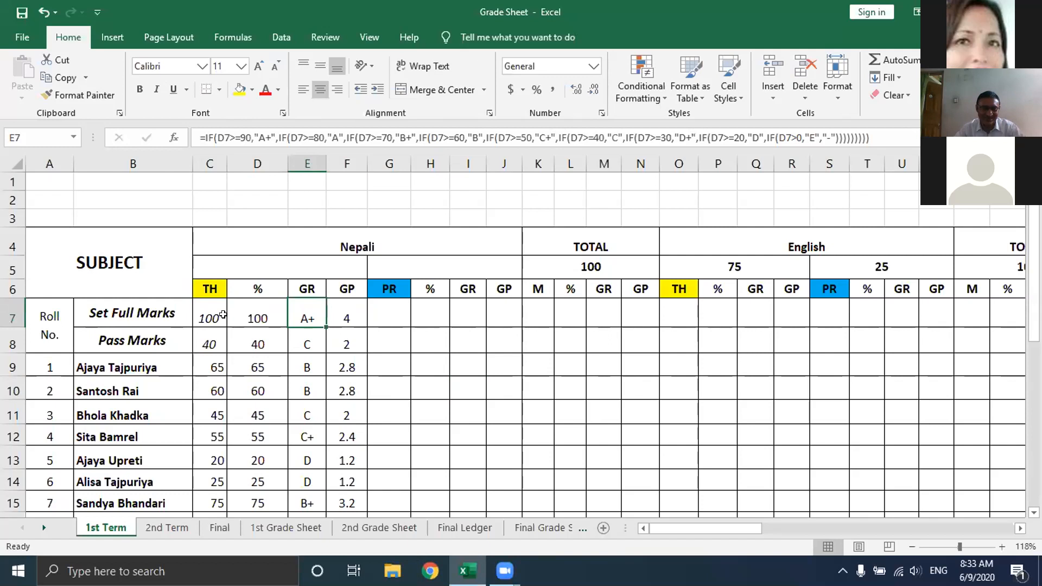
- Set the Nepali theory full marks in C7 to 75
{"action": "left_click", "coordinate": [199, 320]}
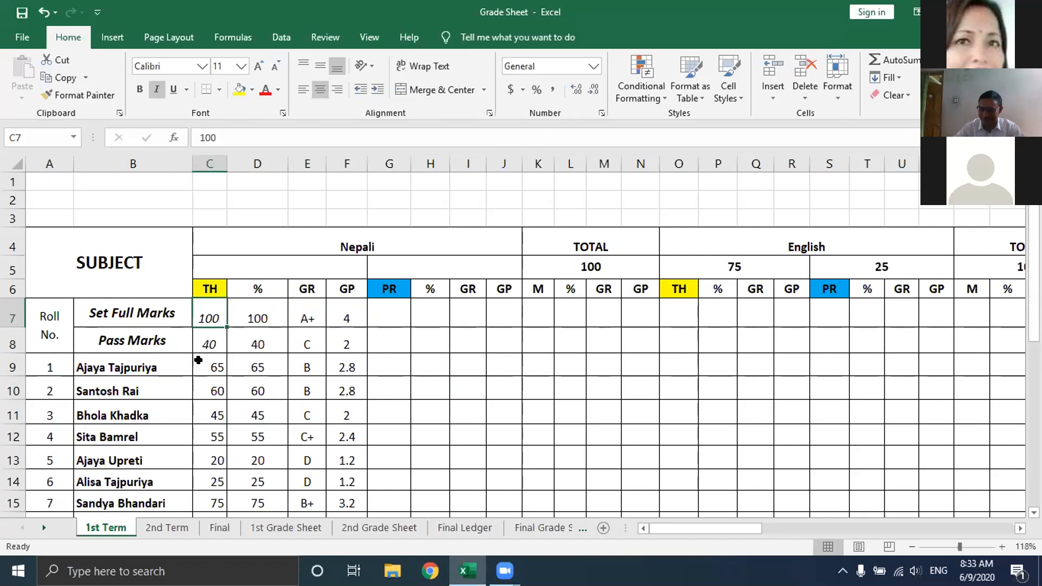
{"action": "type", "text": "75"}
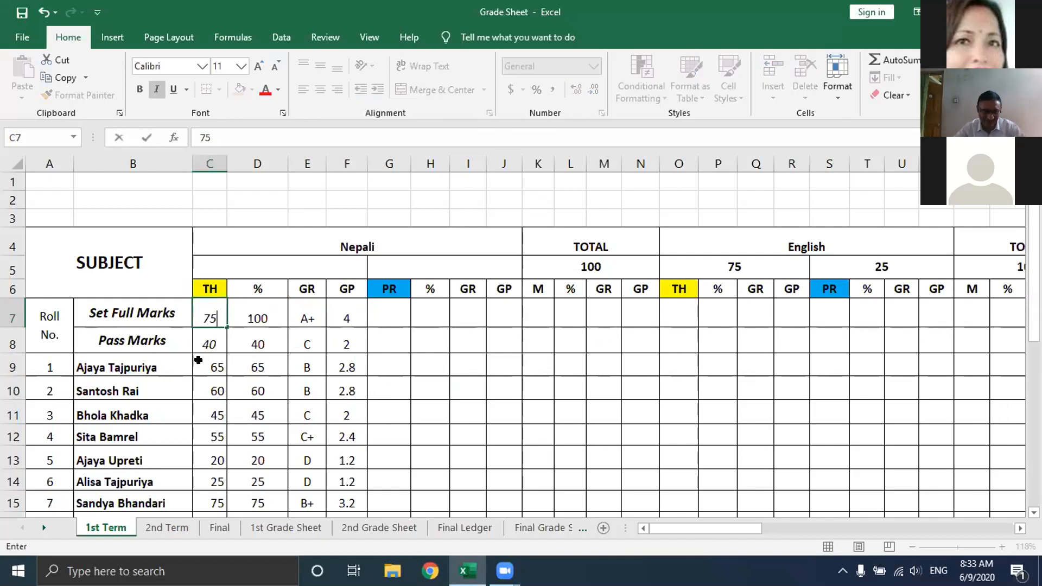
{"action": "left_click", "coordinate": [373, 361]}
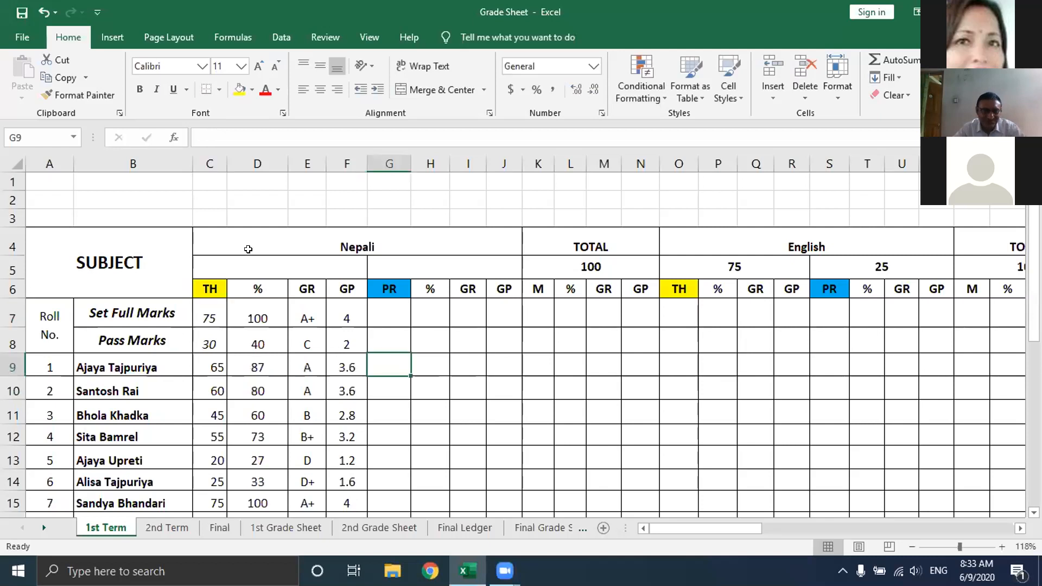
- Enter the marks headings under Nepali in row 5: 75 for theory and 25 for practical
{"action": "left_click", "coordinate": [278, 274]}
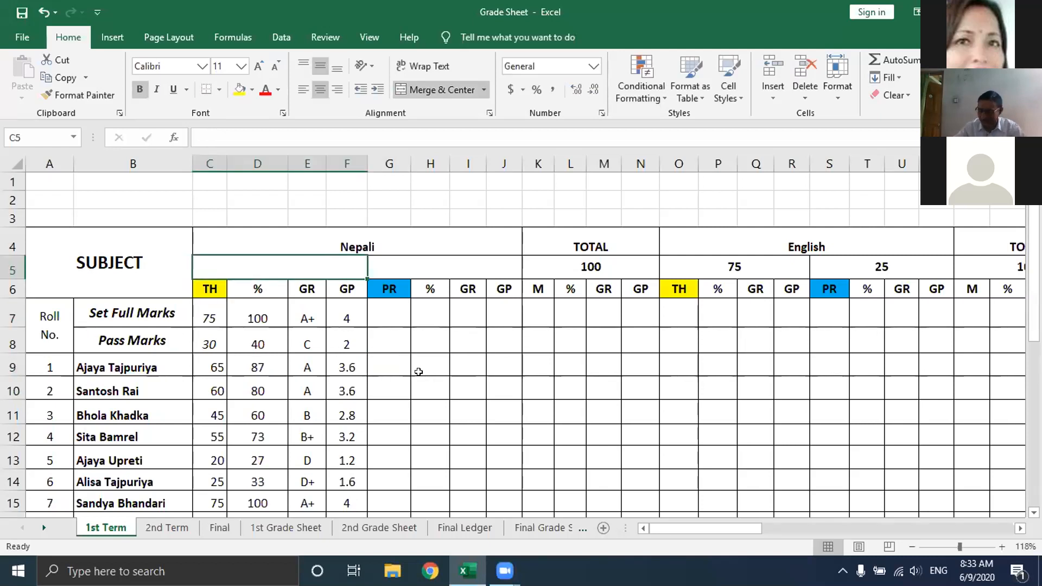
{"action": "type", "text": "75"}
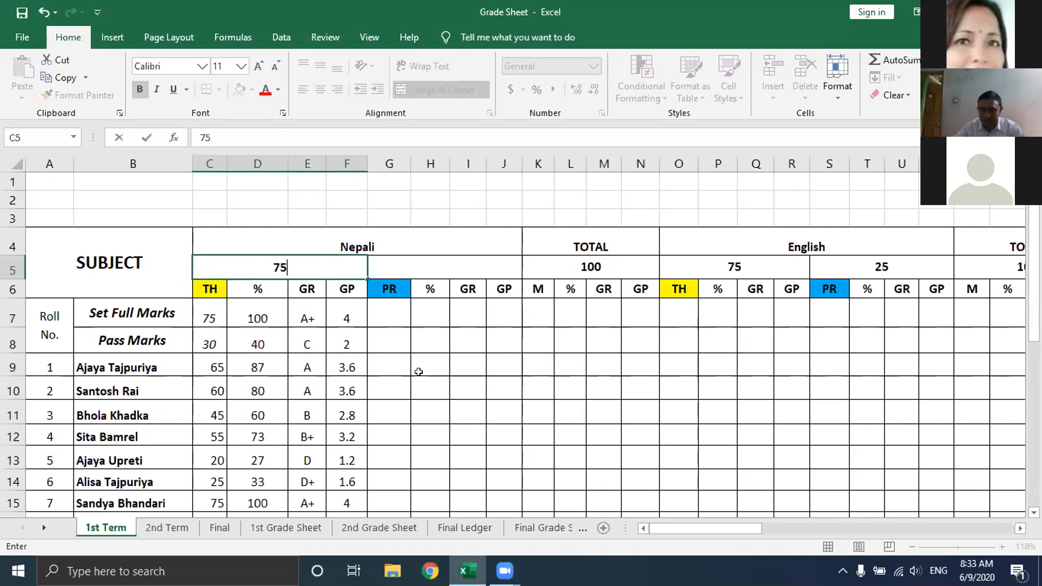
{"action": "left_click", "coordinate": [457, 267]}
{"action": "type", "text": "25"}
{"action": "left_click", "coordinate": [504, 363]}
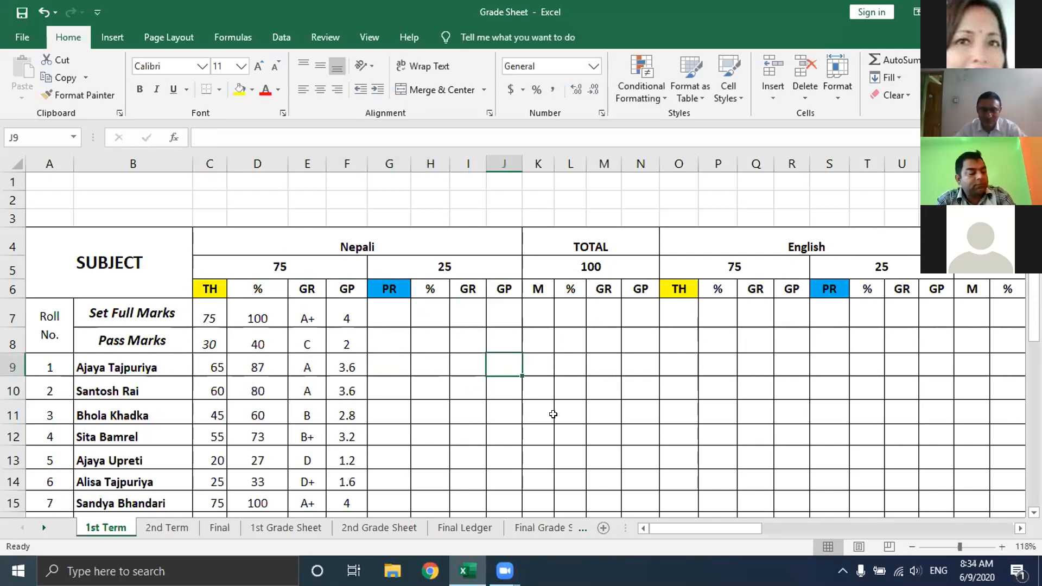
- Examine the Grade Point column of the interval percentage table beside the All Total section
{"action": "left_click_drag", "start_coordinate": [665, 527], "coordinate": [974, 530]}
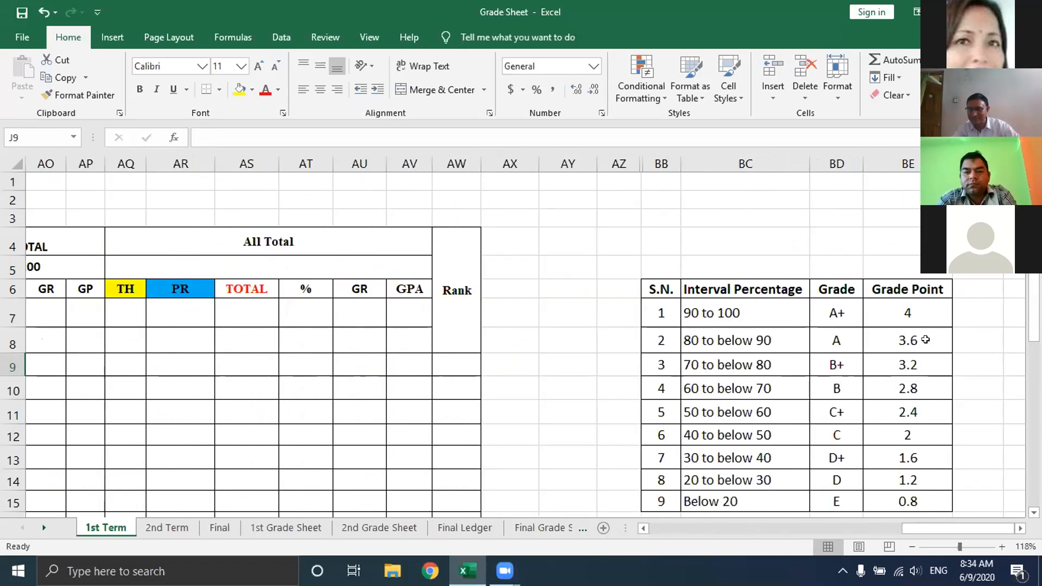
{"action": "left_click", "coordinate": [923, 363]}
{"action": "left_click", "coordinate": [930, 389]}
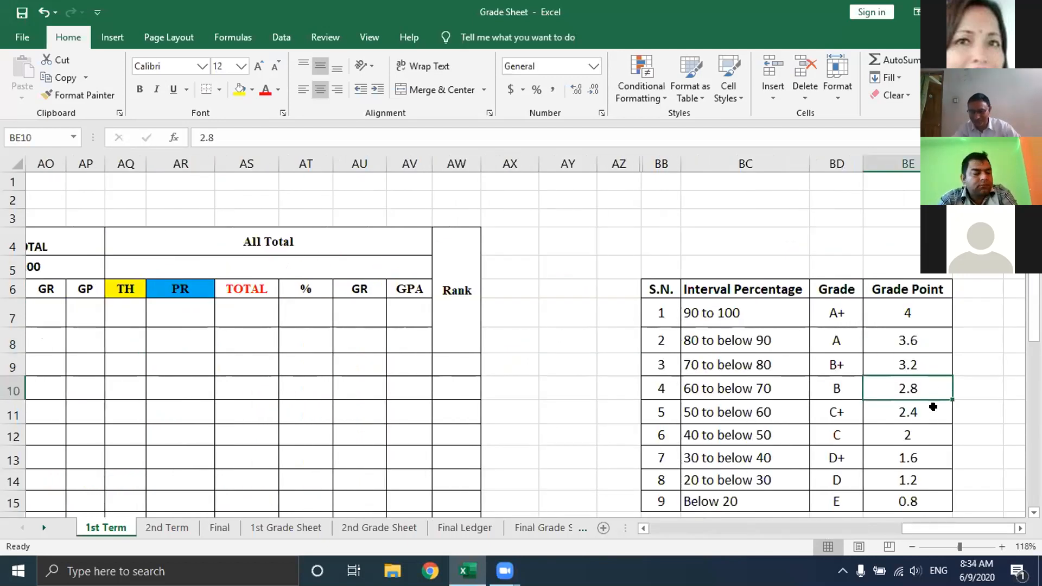
{"action": "left_click", "coordinate": [933, 406]}
{"action": "left_click", "coordinate": [922, 326]}
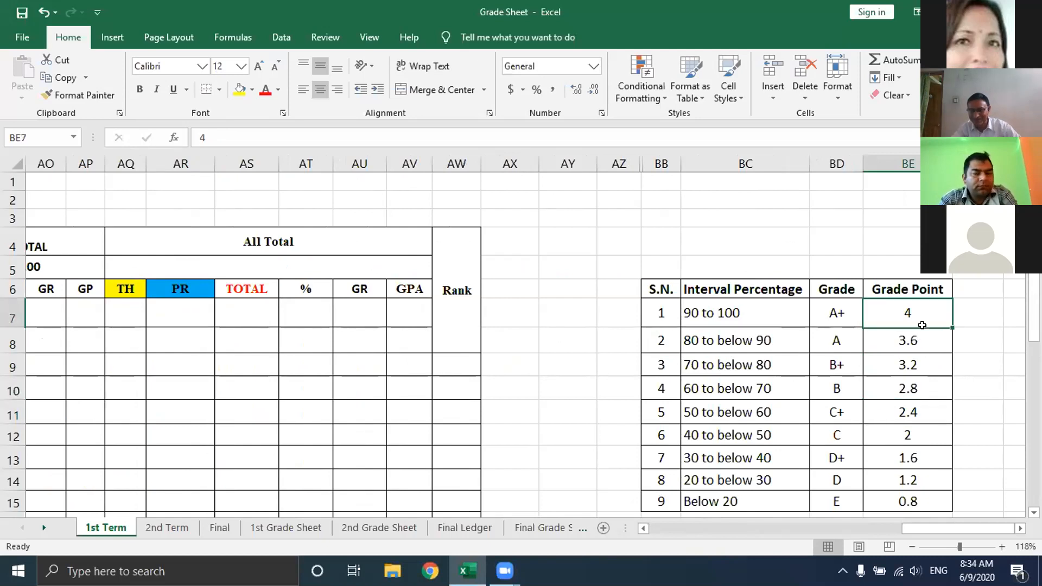
{"action": "left_click", "coordinate": [924, 392]}
{"action": "left_click", "coordinate": [924, 413]}
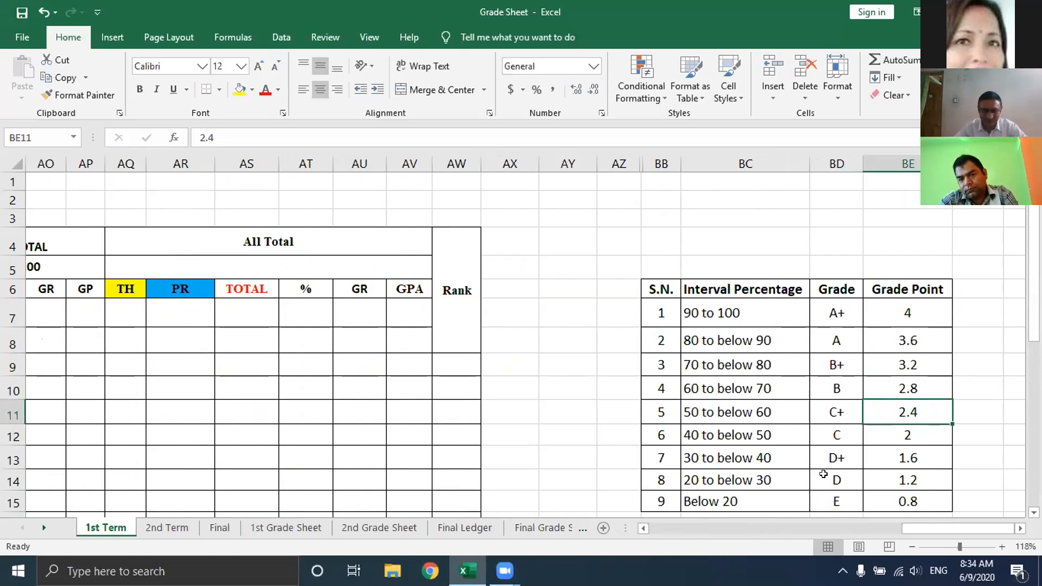
- Check the percentage formula of the Nepali pass-marks row, and set the theory full marks in C7 to 50
{"action": "left_click_drag", "start_coordinate": [957, 528], "coordinate": [436, 517]}
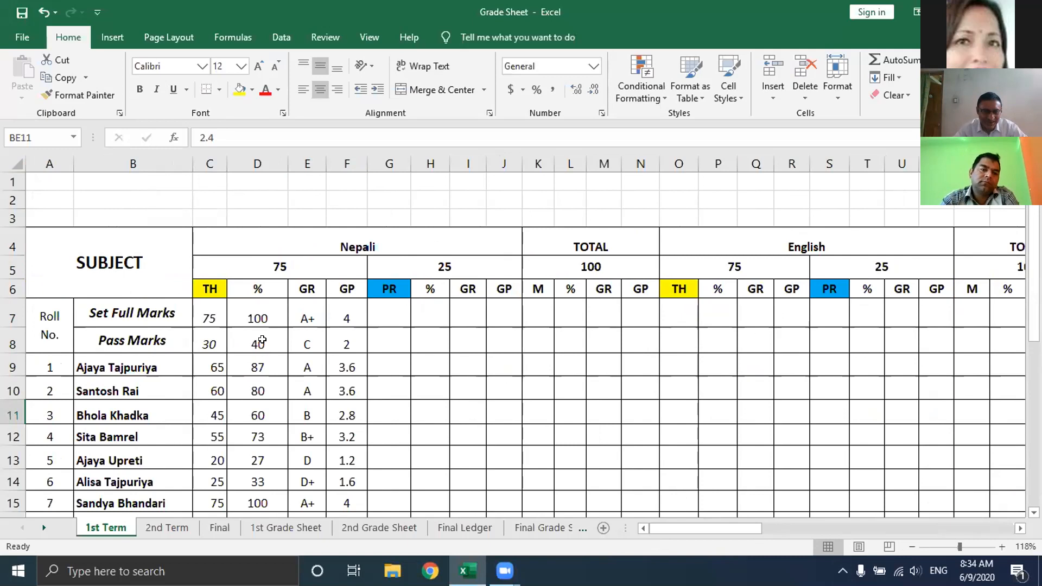
{"action": "left_click", "coordinate": [263, 340]}
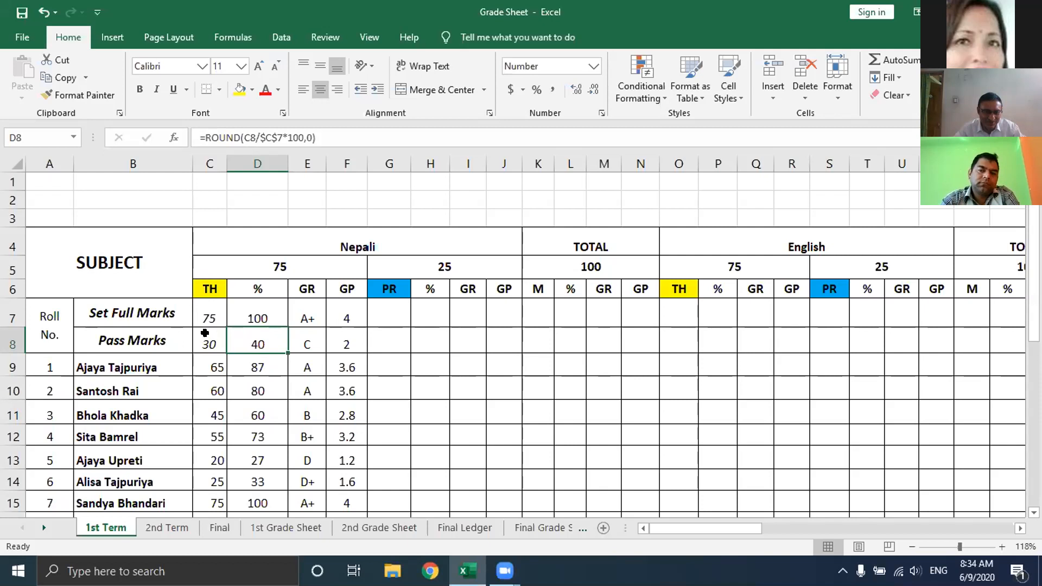
{"action": "left_click", "coordinate": [204, 317]}
{"action": "type", "text": "50"}
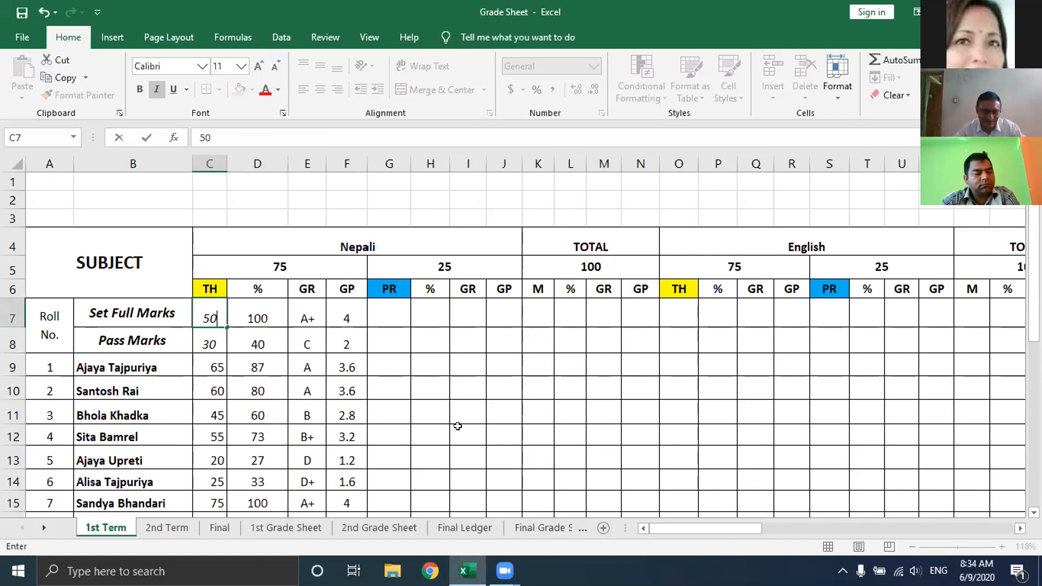
{"action": "left_click", "coordinate": [457, 425]}
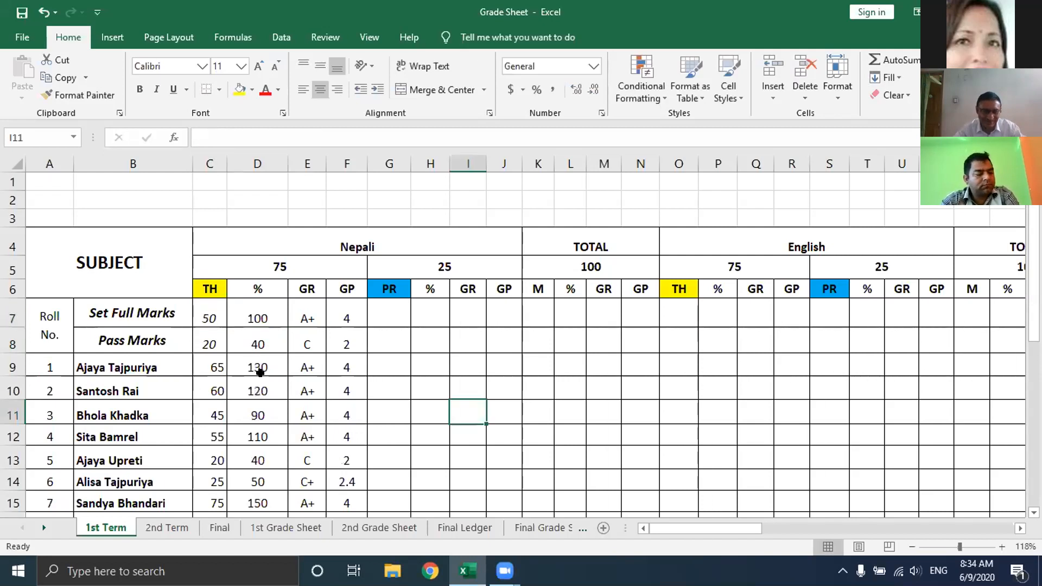
- Re-enter the full-marks cell as the absolute reference $C$7 in the D8 percentage formula, giving =ROUND(C8/$C$7*100,0)
{"action": "left_click", "coordinate": [259, 341]}
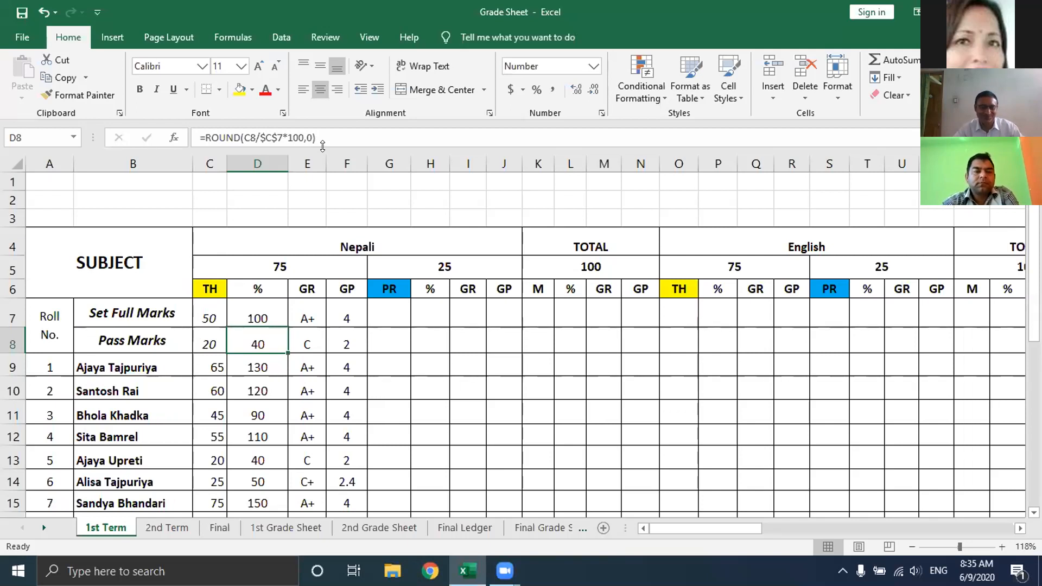
{"action": "left_click", "coordinate": [278, 133]}
{"action": "key", "text": "BackSpace"}
{"action": "key", "text": "BackSpace"}
{"action": "key", "text": "BackSpace"}
{"action": "key", "text": "BackSpace"}
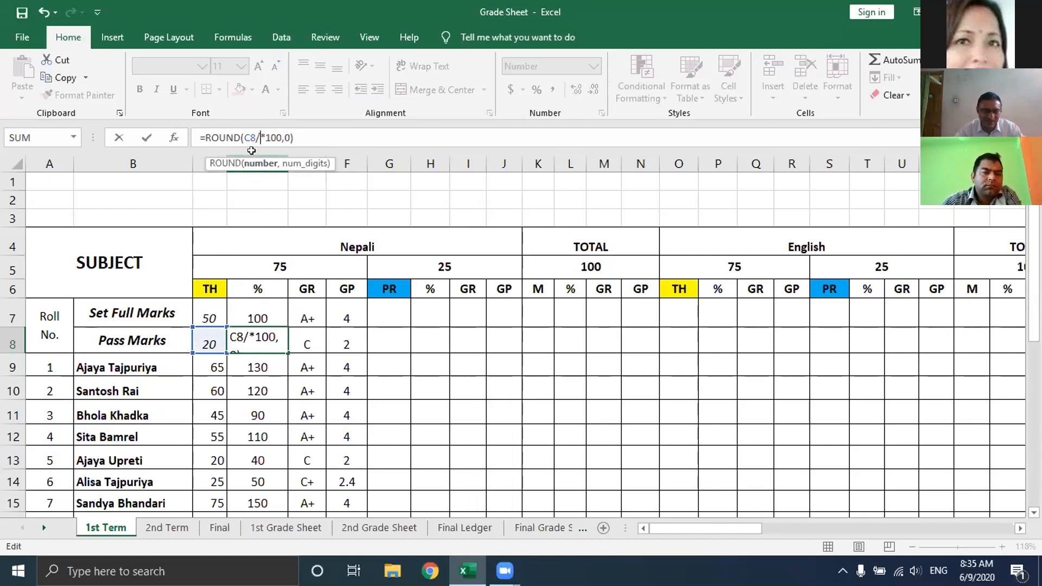
{"action": "left_click", "coordinate": [204, 311]}
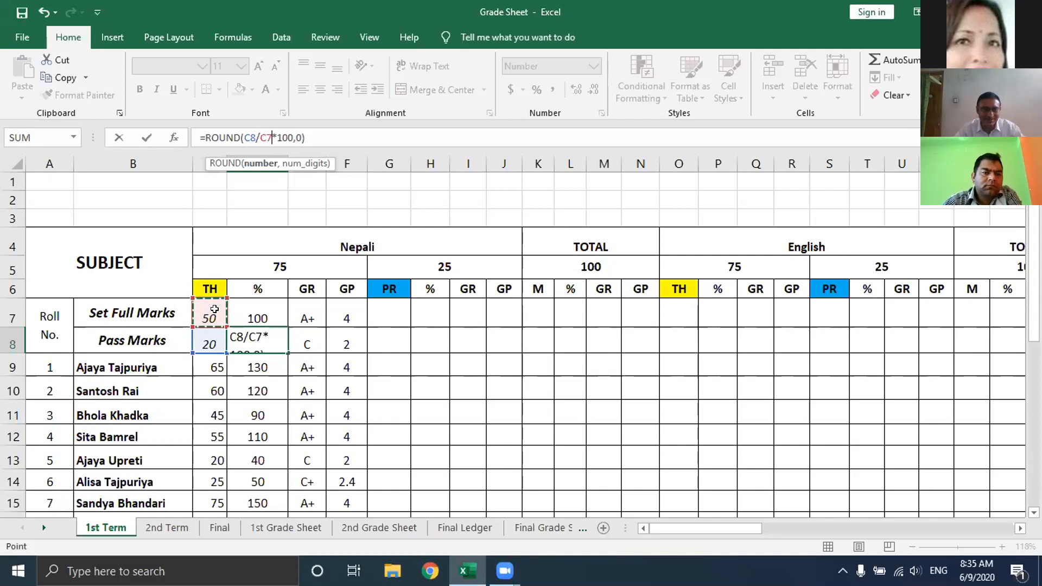
{"action": "key", "text": "F4"}
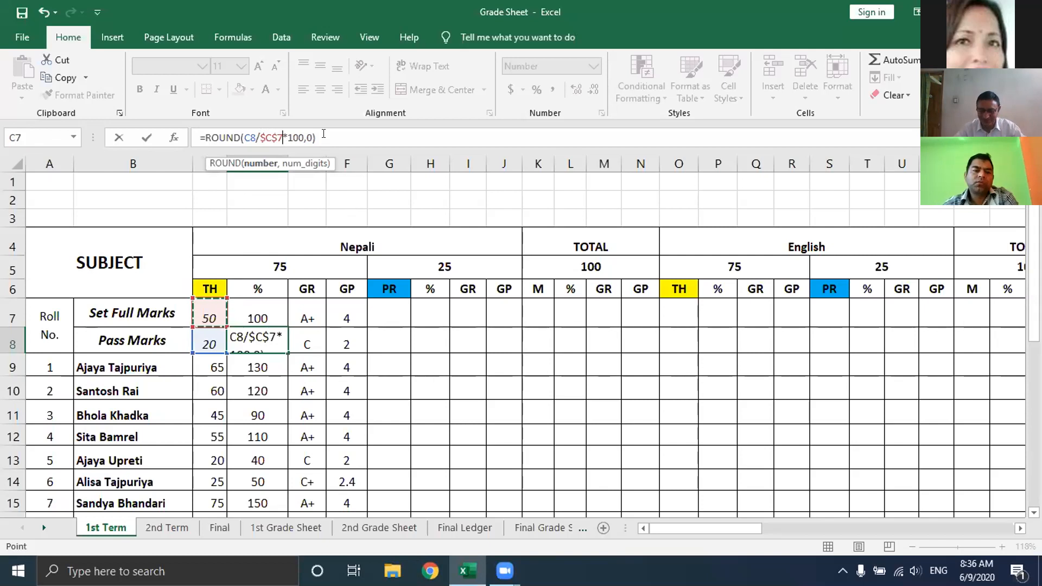
{"action": "key", "text": "Return"}
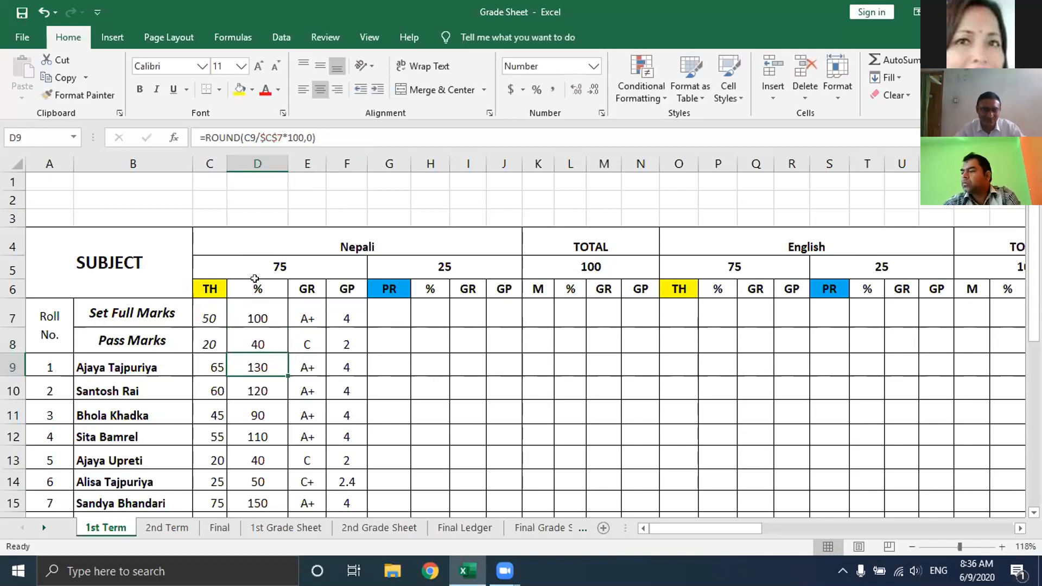
- Restore the Nepali theory full marks in C7 to 75
{"action": "left_click", "coordinate": [209, 319]}
{"action": "type", "text": "75"}
{"action": "key", "text": "Return"}
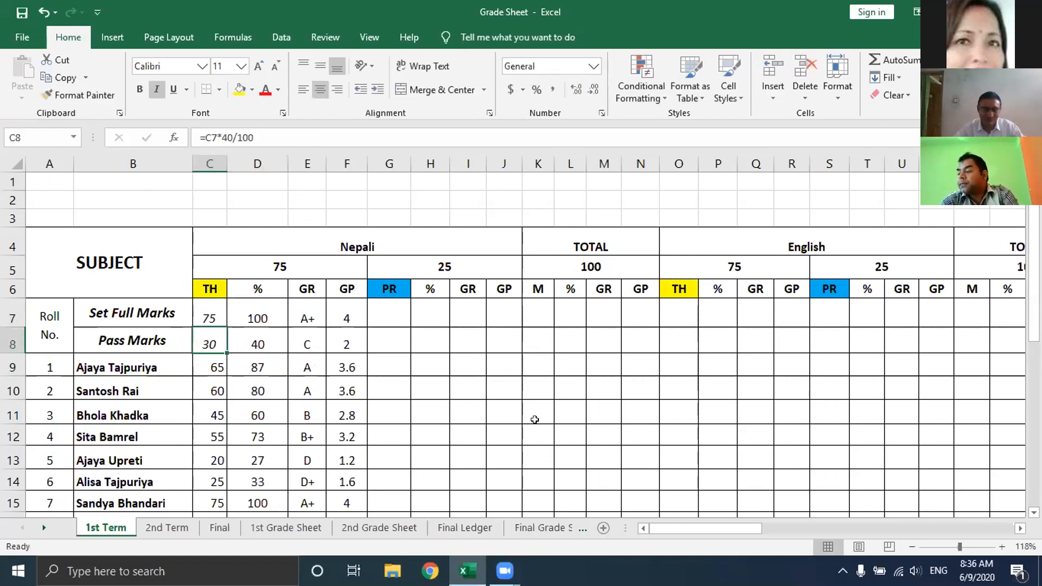
- Examine the full-marks percentage and the percentage, grade and grade point formulas in the Nepali pass-marks row
{"action": "left_click", "coordinate": [387, 313]}
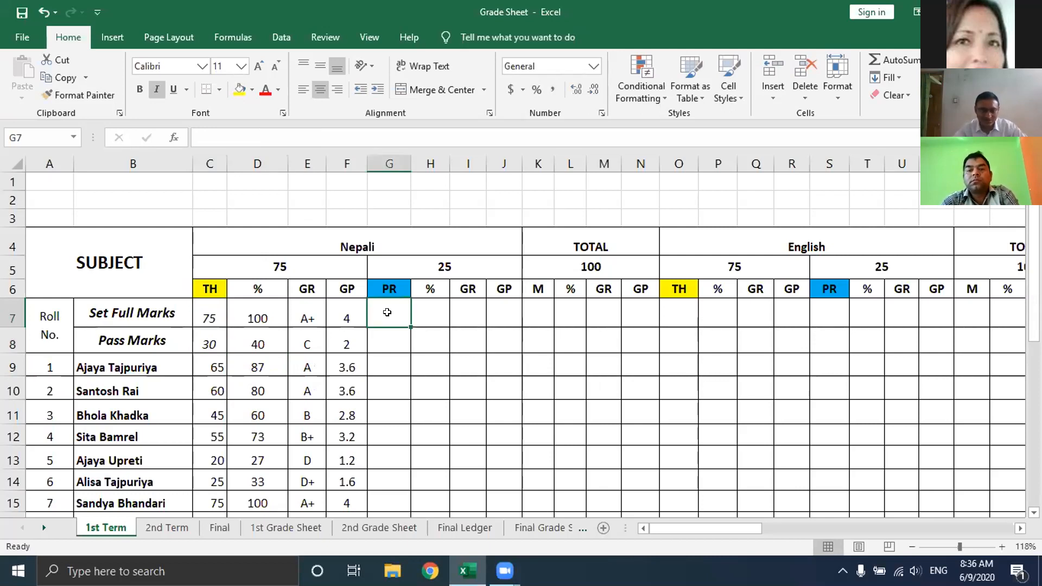
{"action": "left_click", "coordinate": [267, 313]}
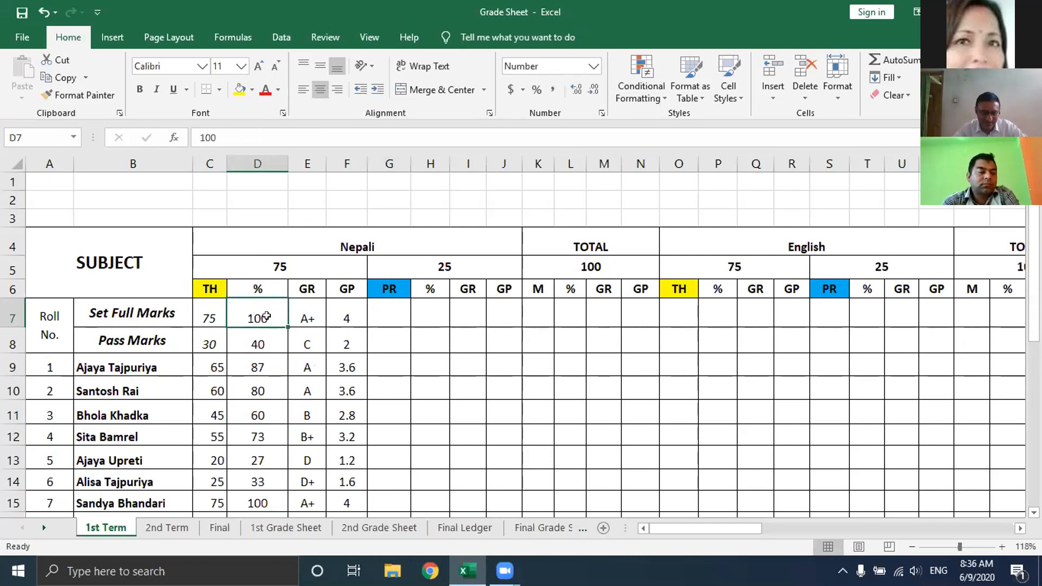
{"action": "left_click", "coordinate": [267, 341]}
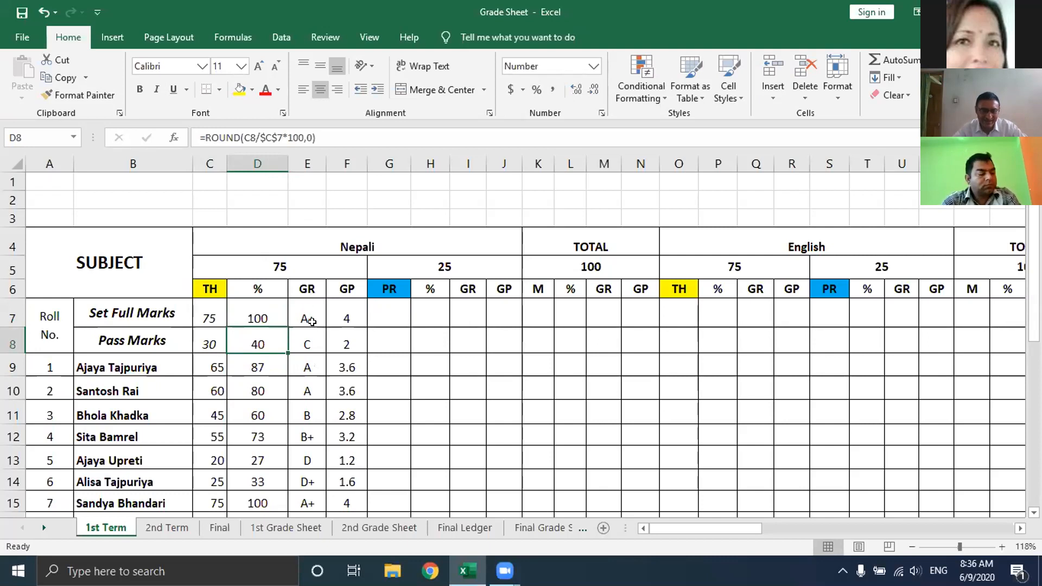
{"action": "left_click", "coordinate": [312, 339]}
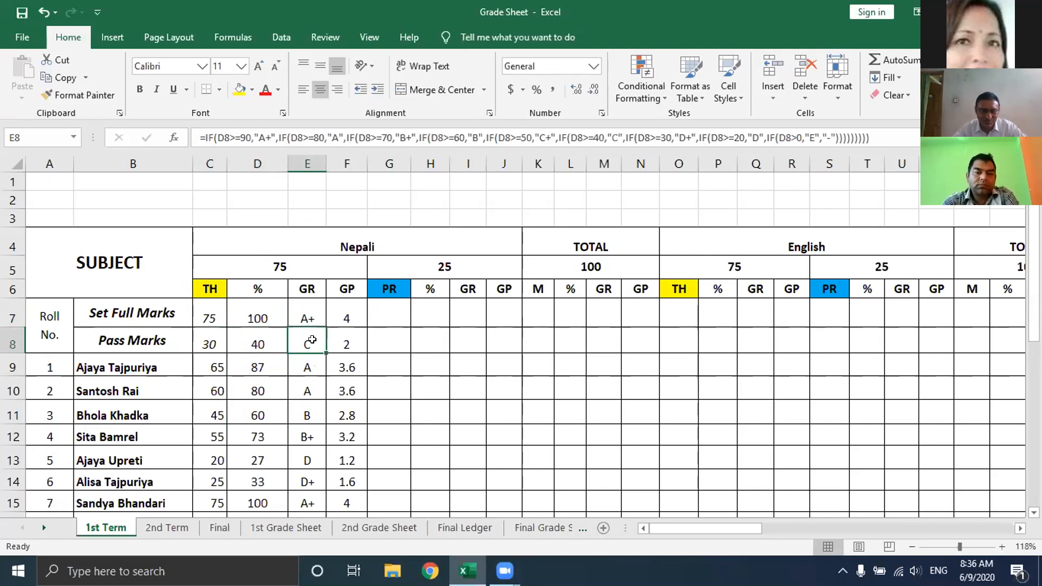
{"action": "left_click", "coordinate": [345, 341]}
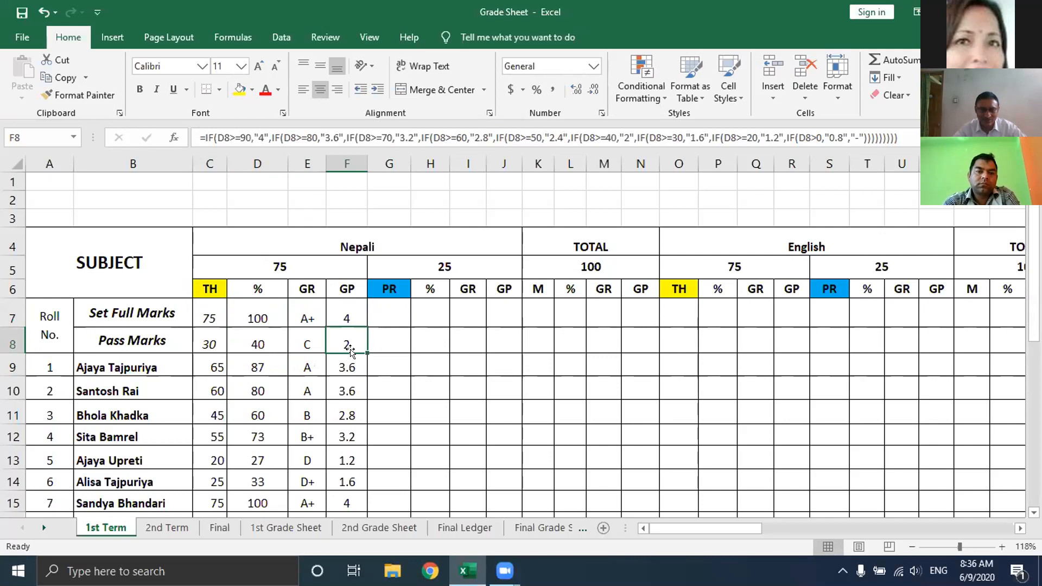
{"action": "left_click", "coordinate": [309, 346]}
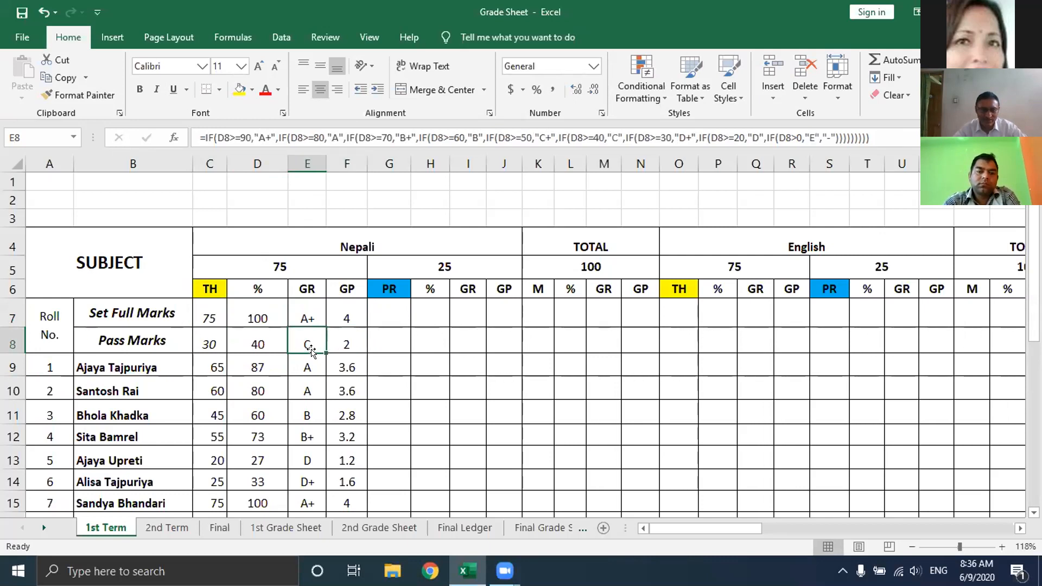
{"action": "left_click", "coordinate": [348, 340]}
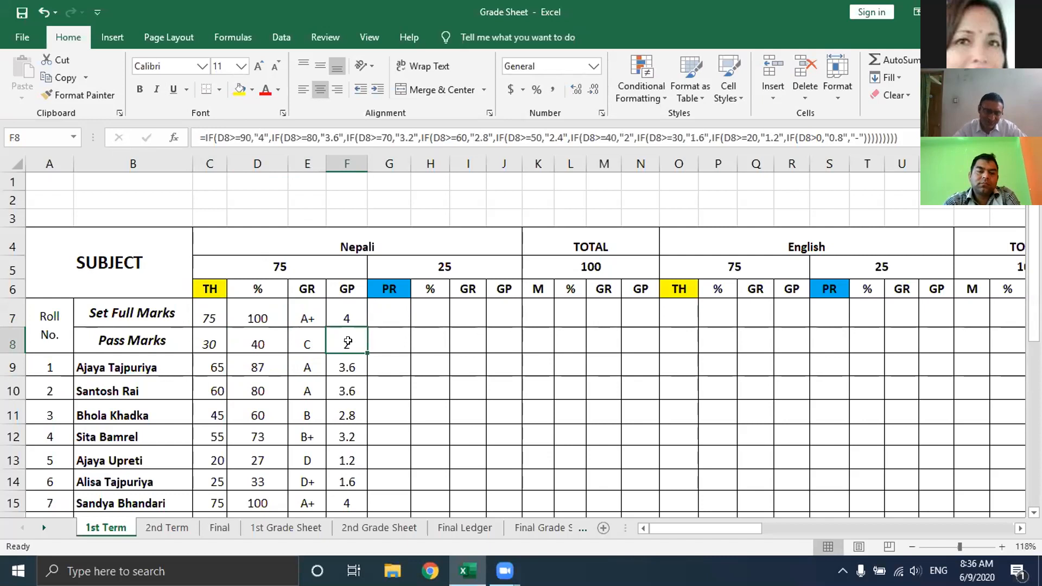
{"action": "left_click", "coordinate": [310, 336]}
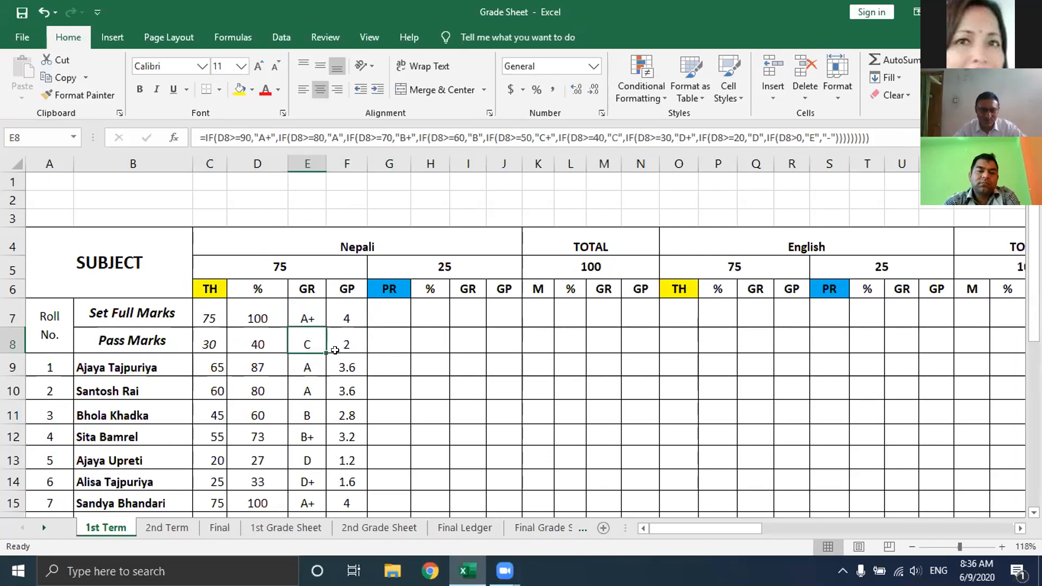
- Review the grading scale table of interval percentages, grades and grade points beside the All Total section
{"action": "left_click_drag", "start_coordinate": [664, 528], "coordinate": [966, 527]}
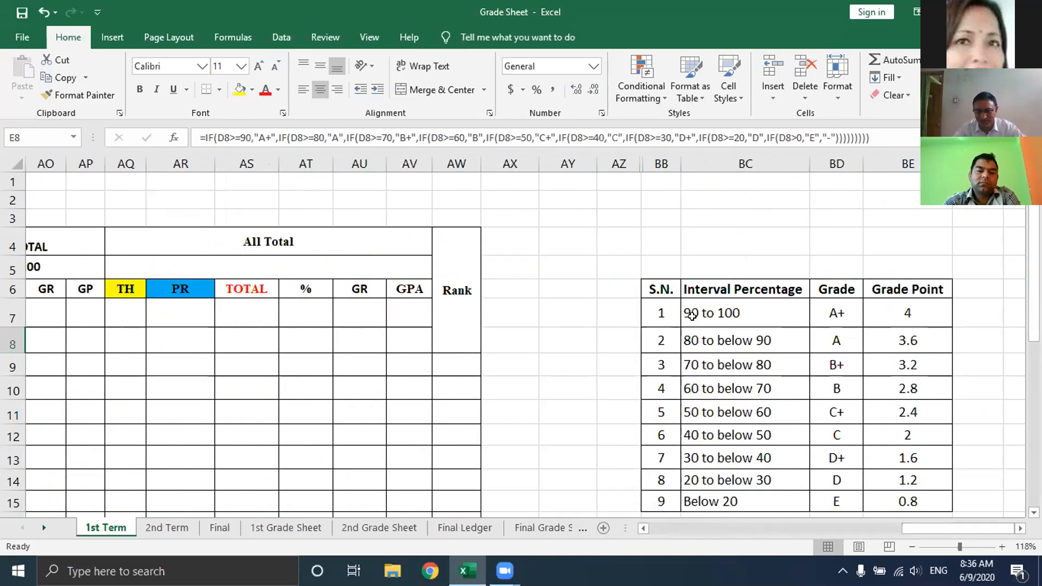
{"action": "left_click", "coordinate": [845, 315]}
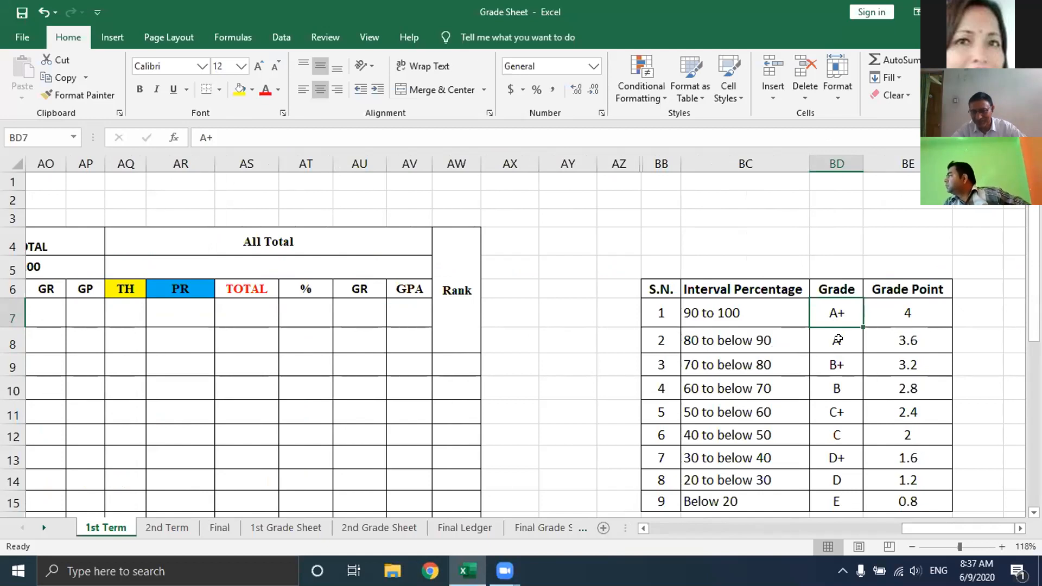
{"action": "left_click", "coordinate": [823, 346]}
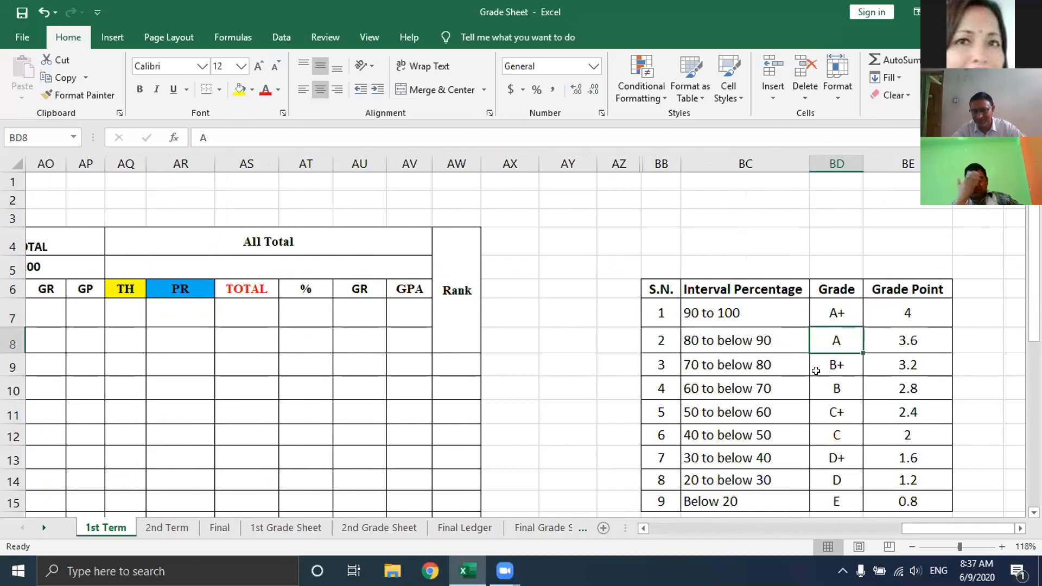
{"action": "left_click", "coordinate": [844, 364]}
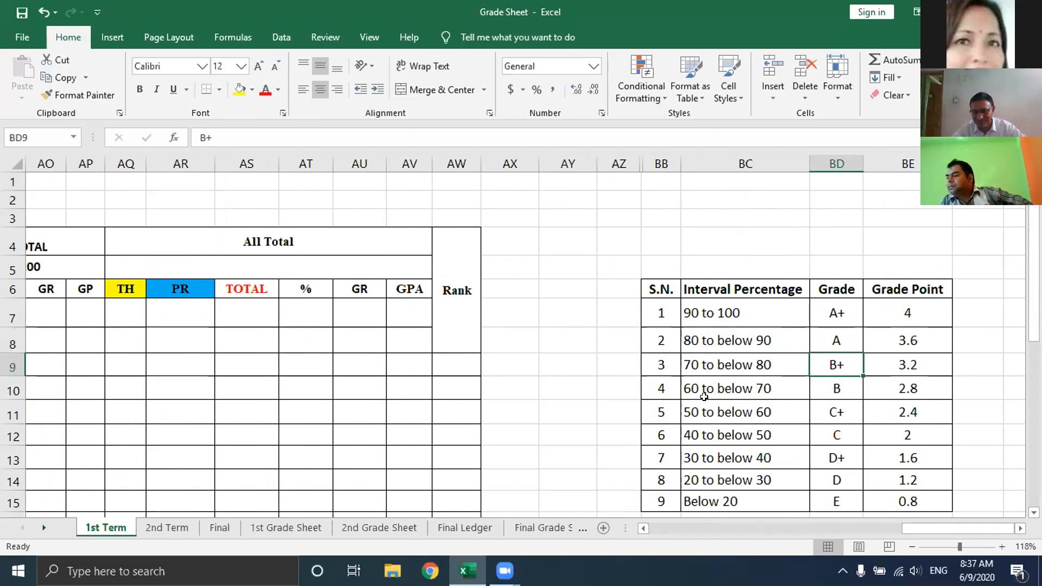
{"action": "left_click", "coordinate": [839, 386]}
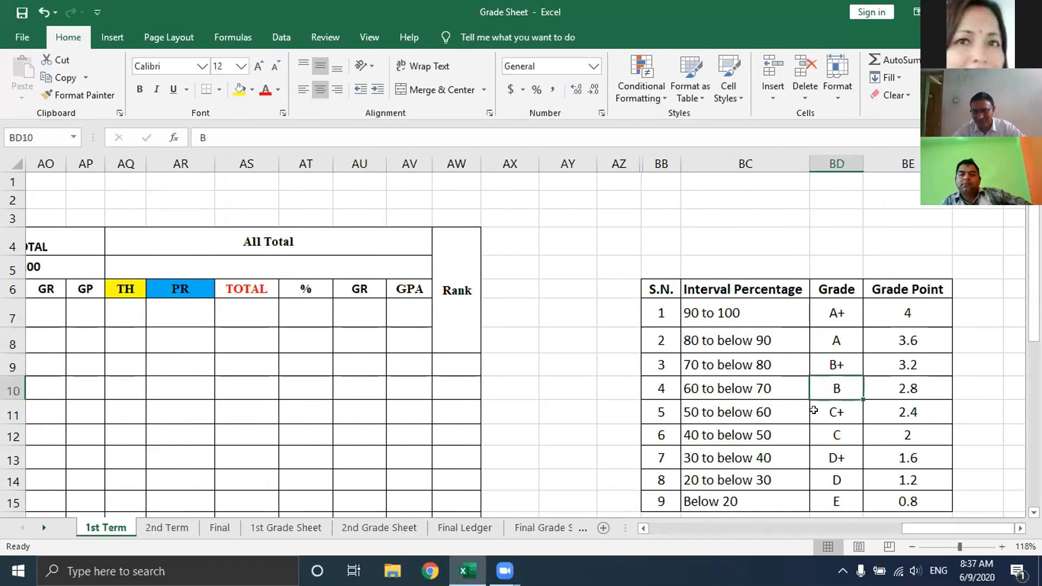
{"action": "left_click_drag", "start_coordinate": [923, 527], "coordinate": [617, 498]}
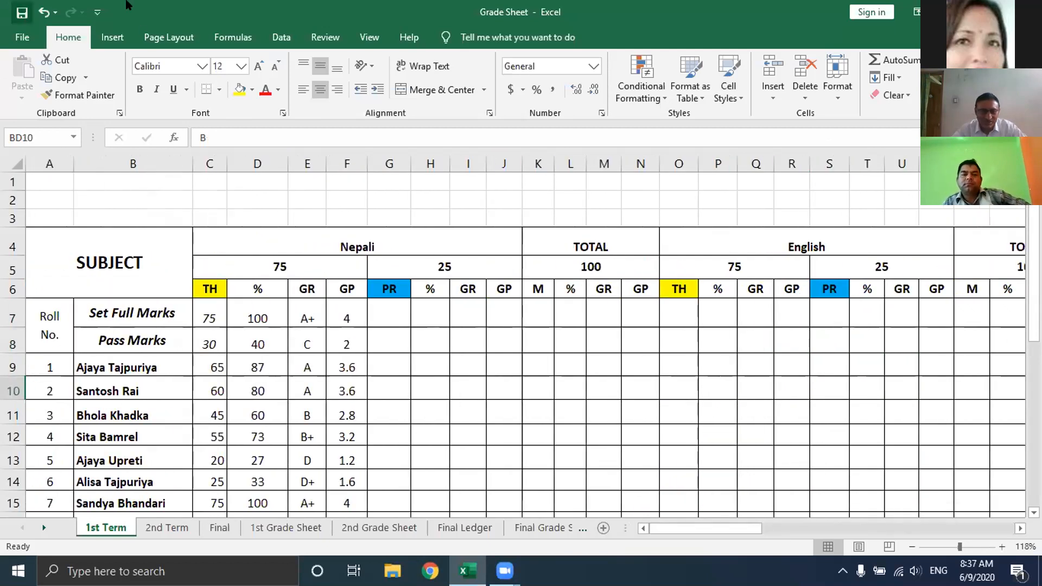
- Examine the grade formula of the Nepali theory pass-marks row and the percentage, grade and grade point cells of the full-marks row
{"action": "left_click", "coordinate": [265, 339]}
{"action": "key", "text": "Right"}
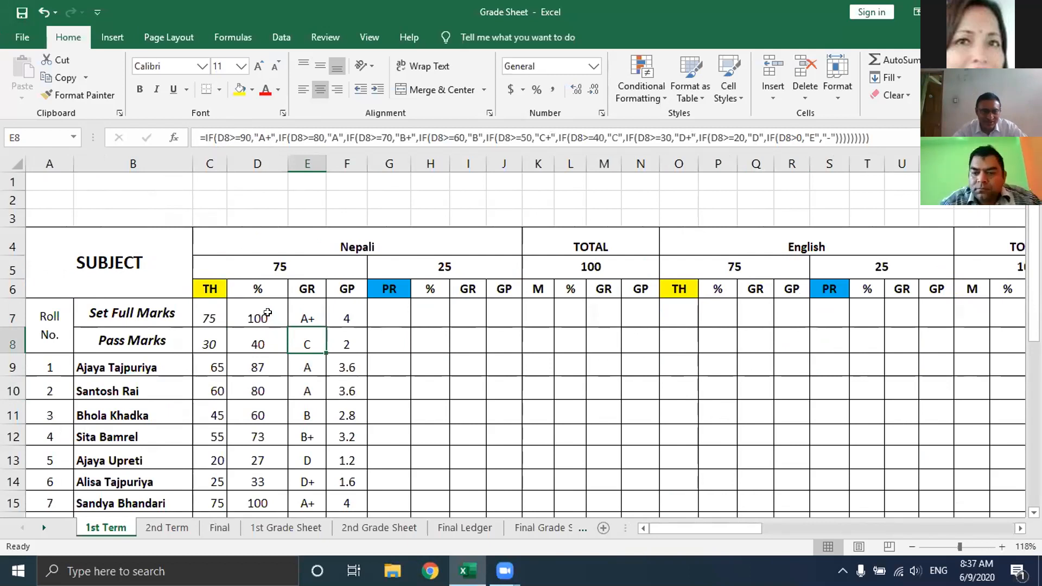
{"action": "left_click", "coordinate": [309, 312]}
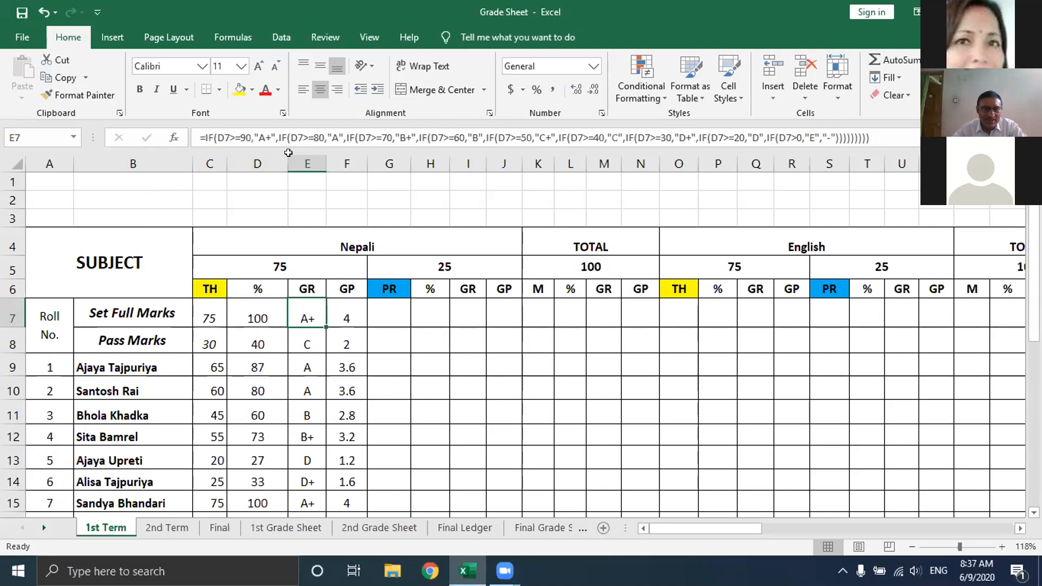
{"action": "left_click", "coordinate": [274, 314]}
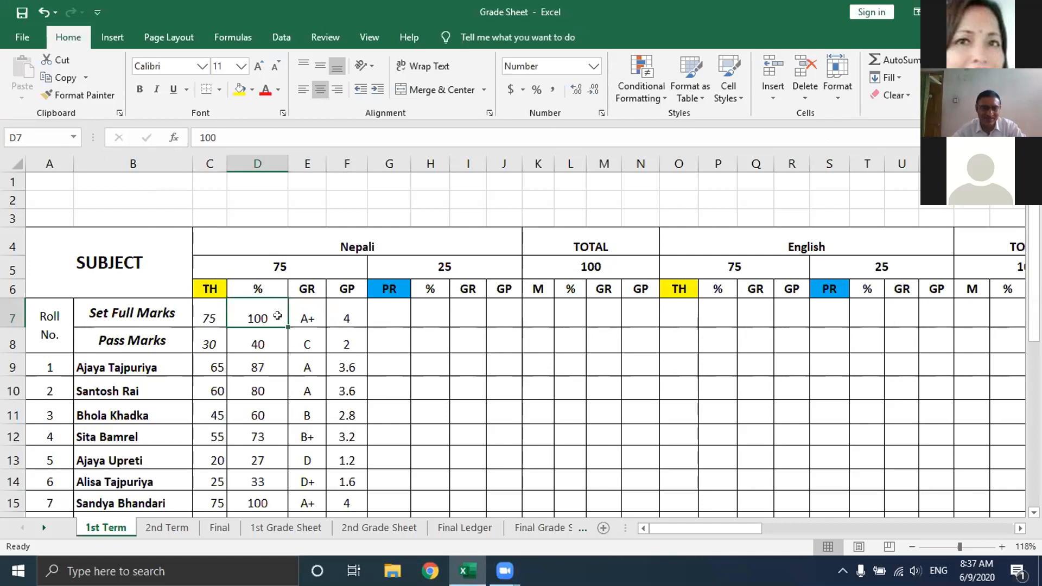
{"action": "left_click", "coordinate": [309, 316]}
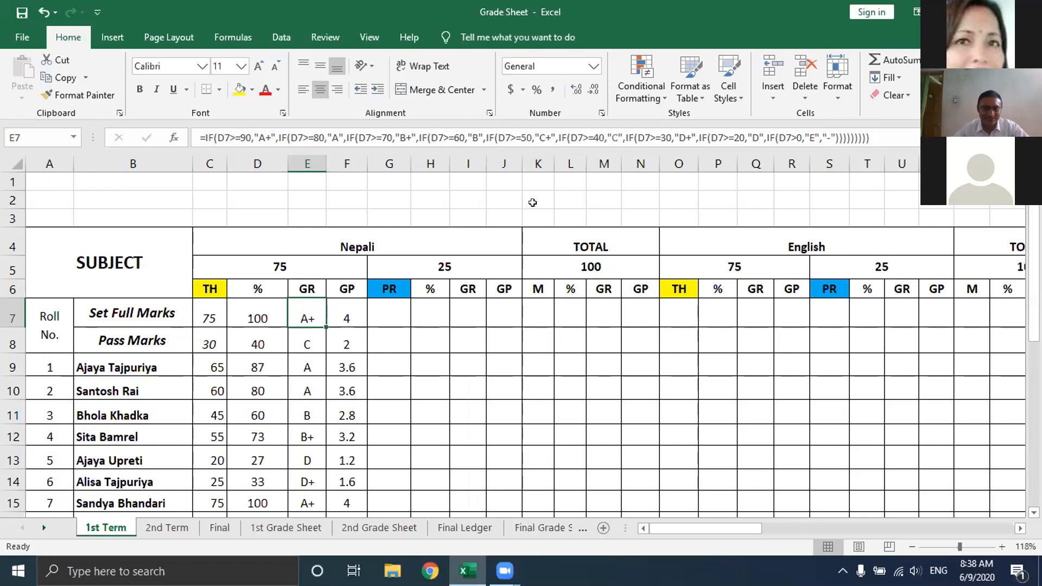
{"action": "left_click", "coordinate": [351, 308]}
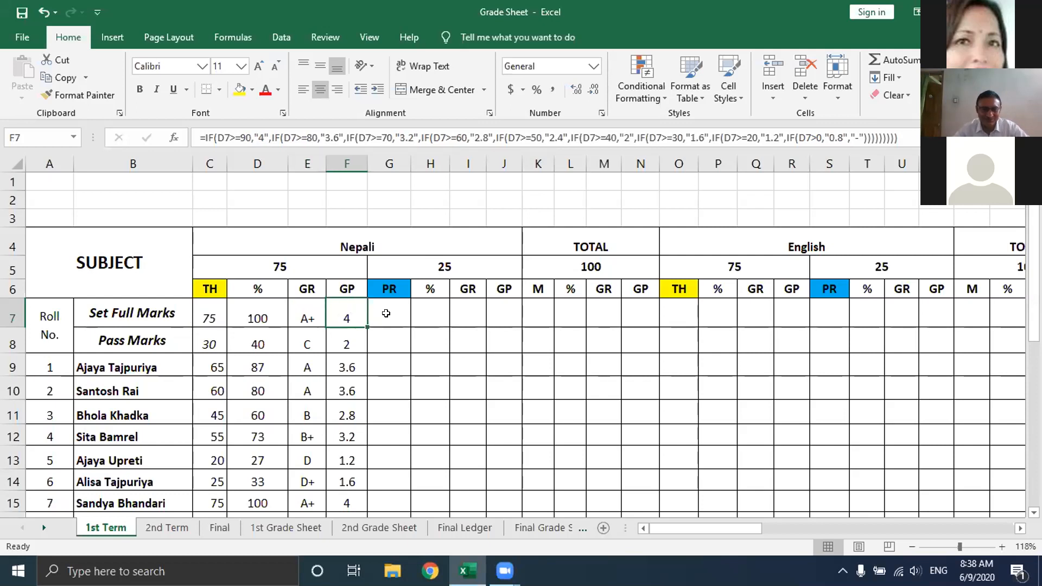
{"action": "key", "text": "Left"}
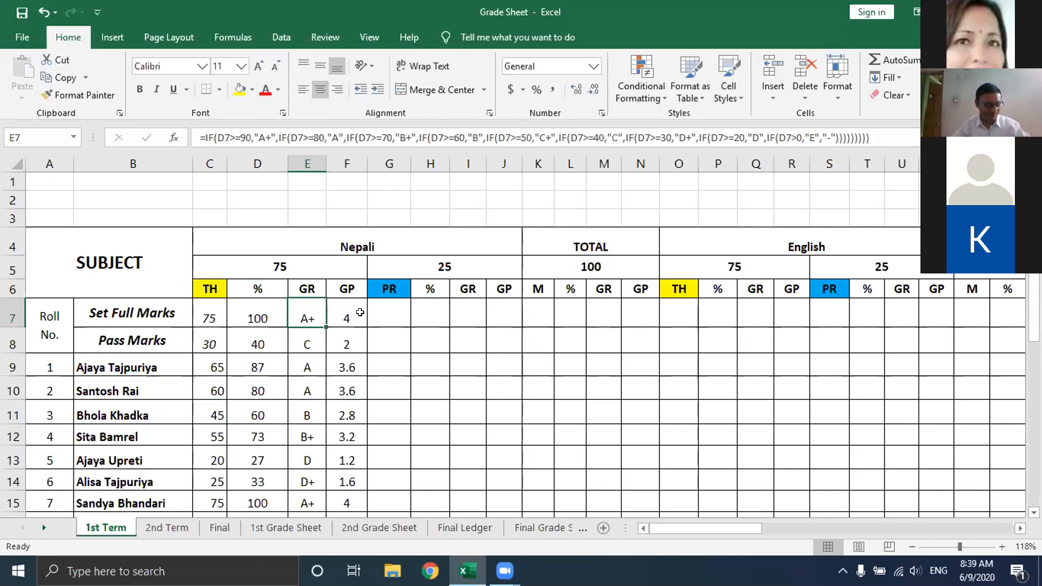
{"action": "left_click", "coordinate": [360, 312]}
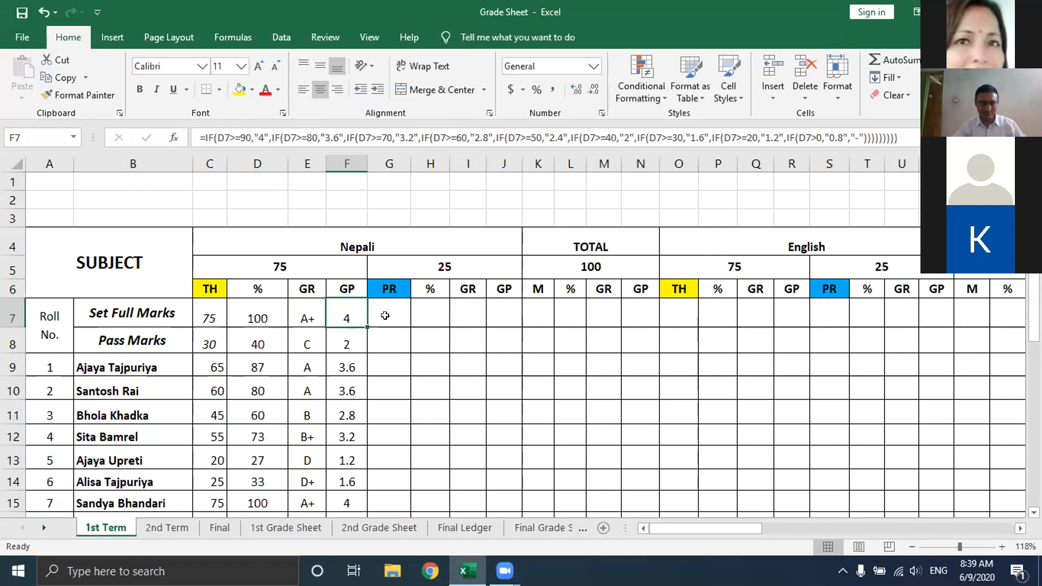
{"action": "left_click", "coordinate": [385, 316]}
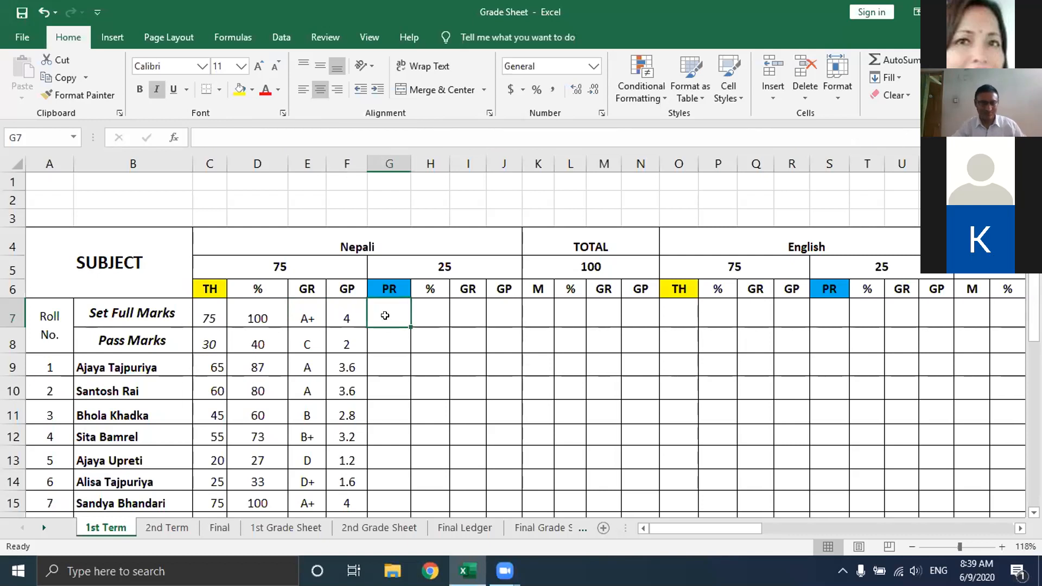
{"action": "left_click", "coordinate": [300, 316]}
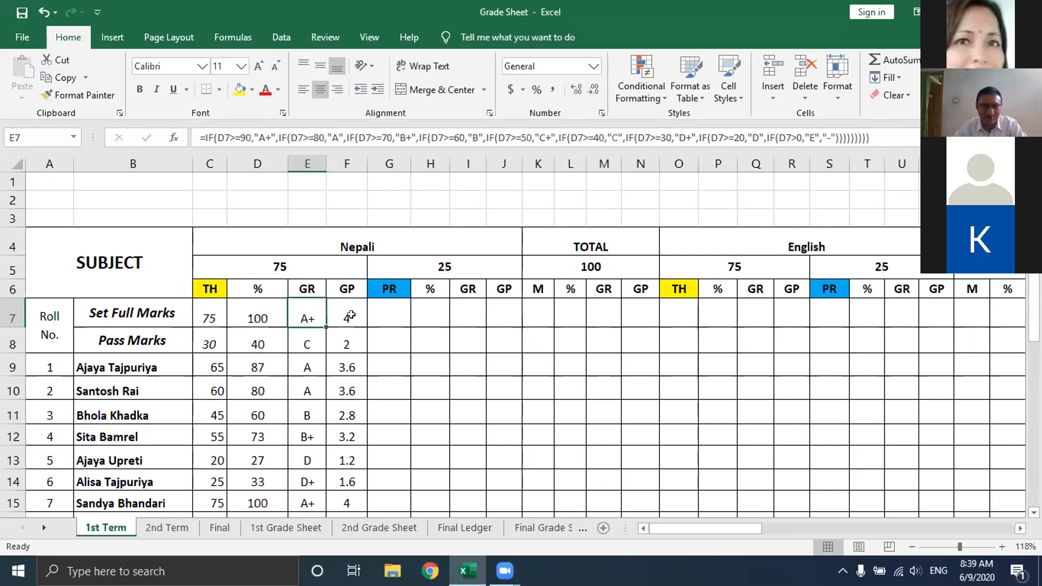
{"action": "left_click", "coordinate": [268, 318]}
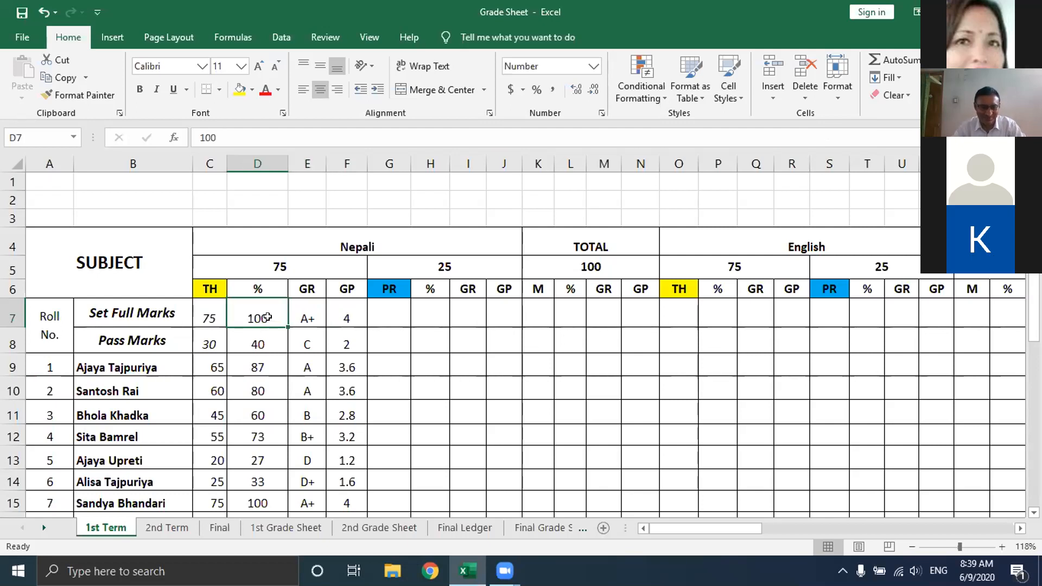
{"action": "left_click", "coordinate": [309, 316]}
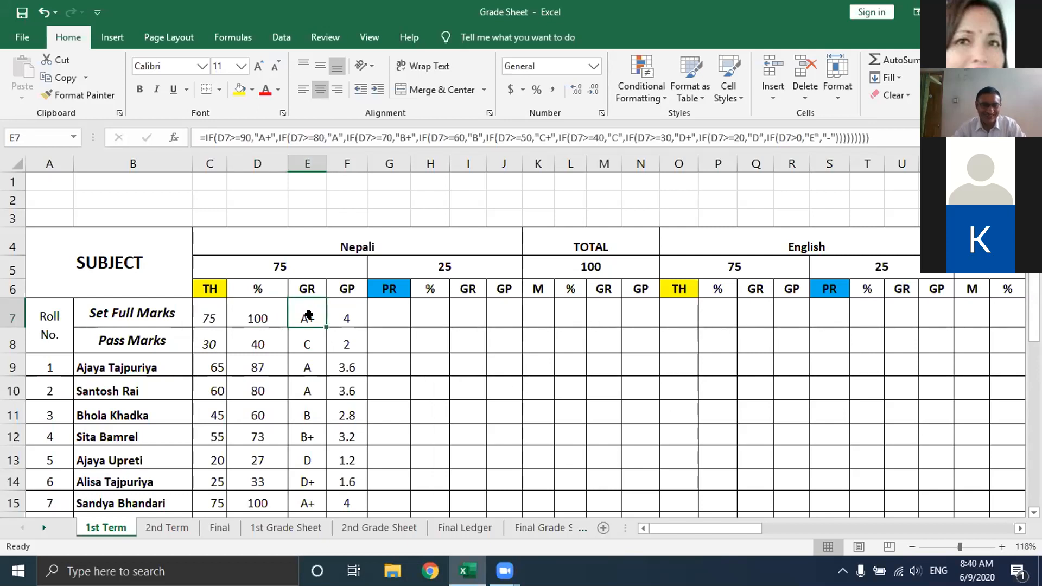
{"action": "left_click", "coordinate": [360, 315]}
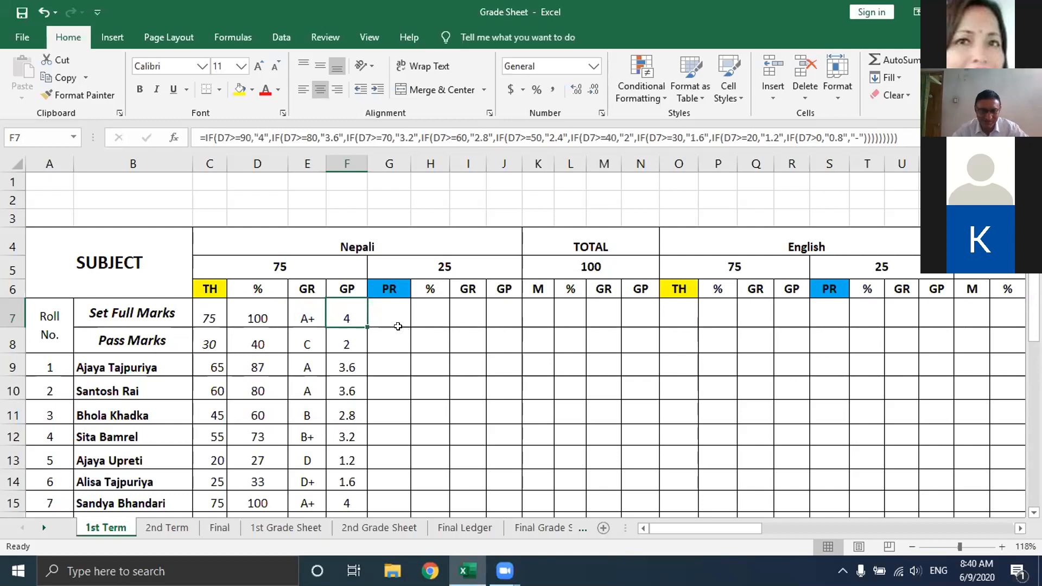
- Copy the Nepali theory full-marks and pass-marks block C7:F8 into the practical columns starting at G7
{"action": "left_click_drag", "start_coordinate": [217, 311], "coordinate": [338, 326]}
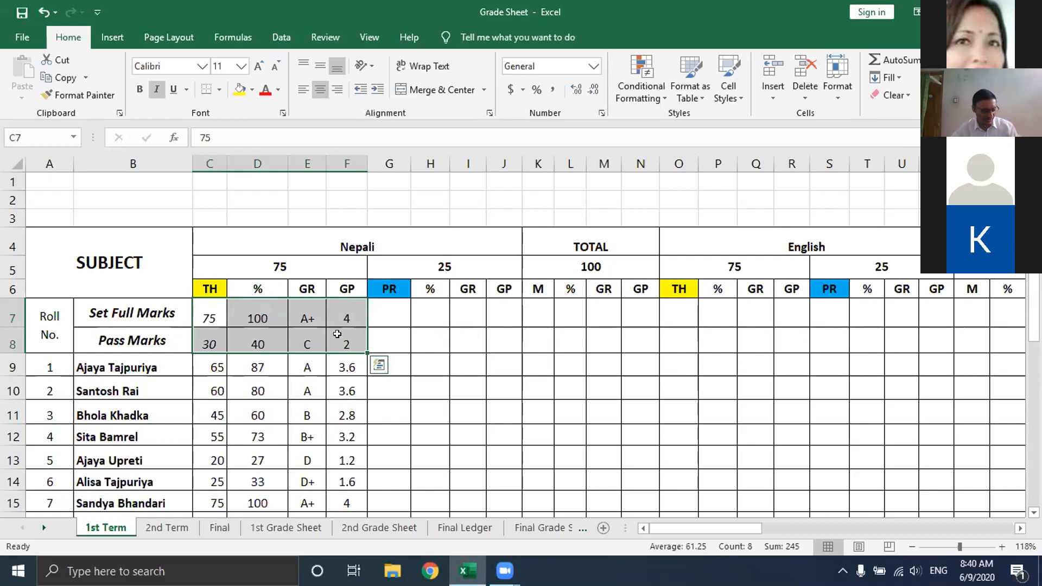
{"action": "key", "text": "ctrl+c"}
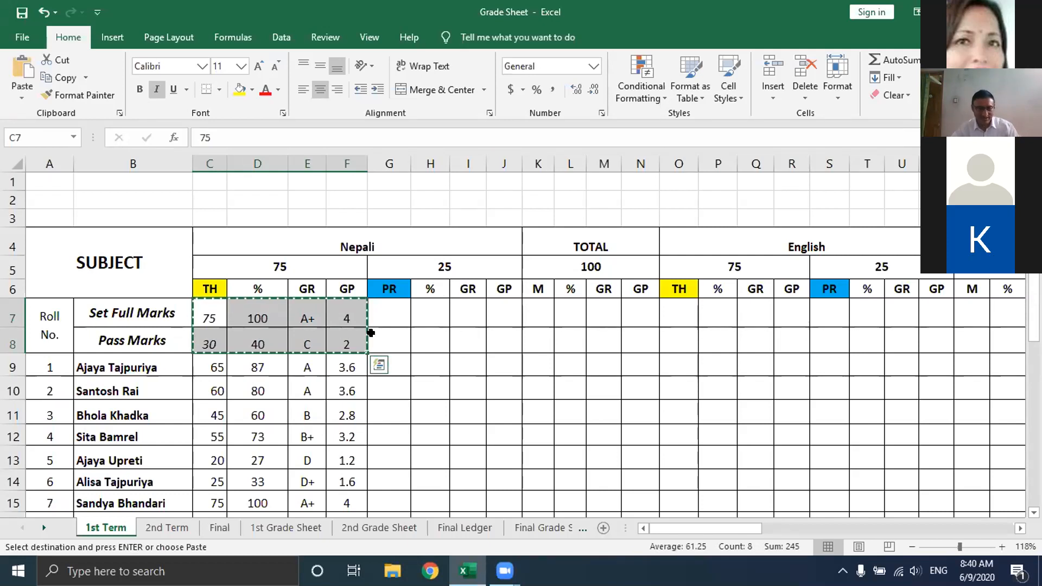
{"action": "left_click", "coordinate": [386, 309]}
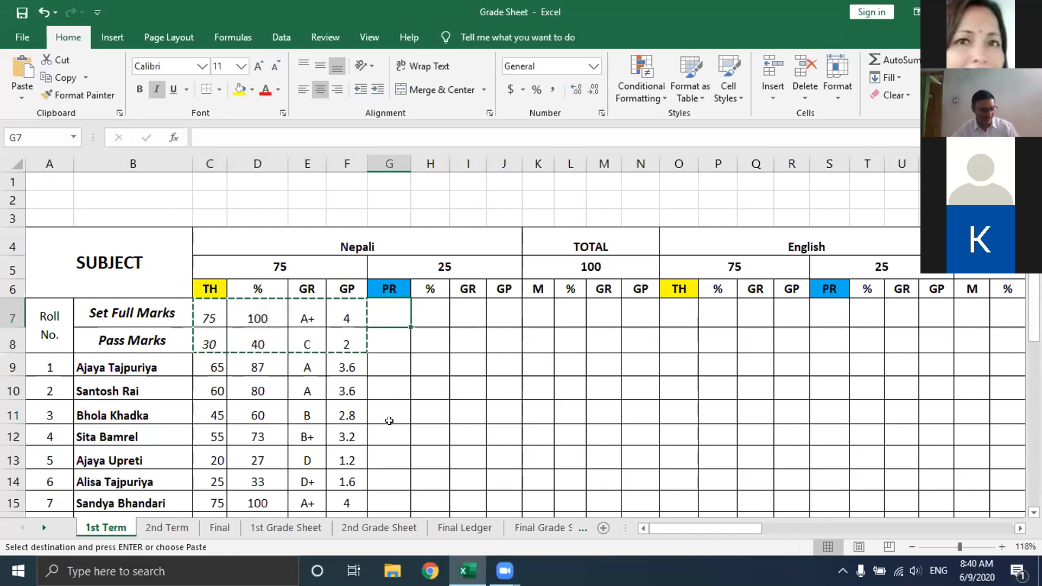
{"action": "key", "text": "ctrl+v"}
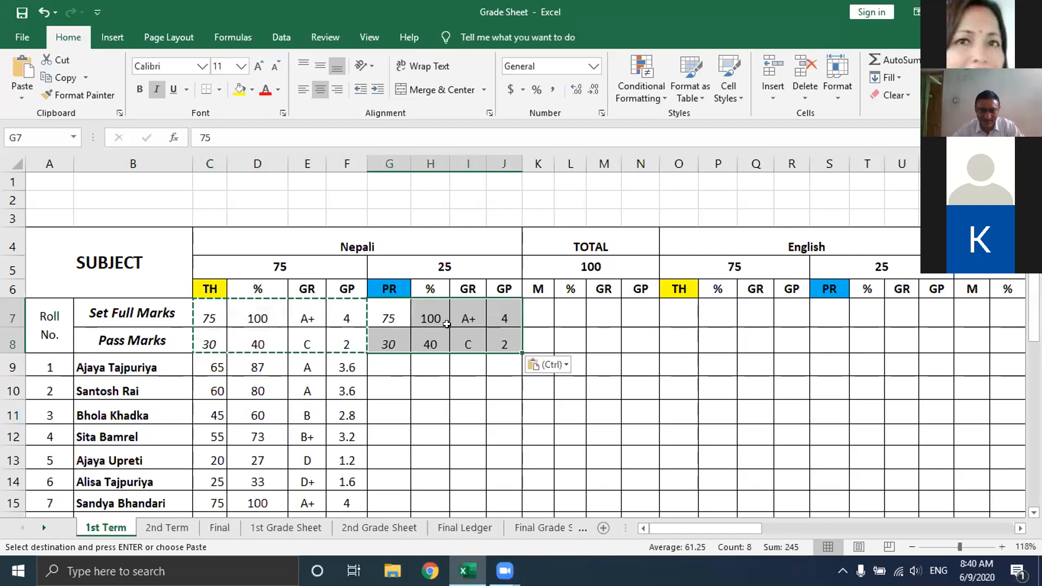
- Set the Nepali practical full marks in G7 to 25
{"action": "left_click", "coordinate": [393, 309]}
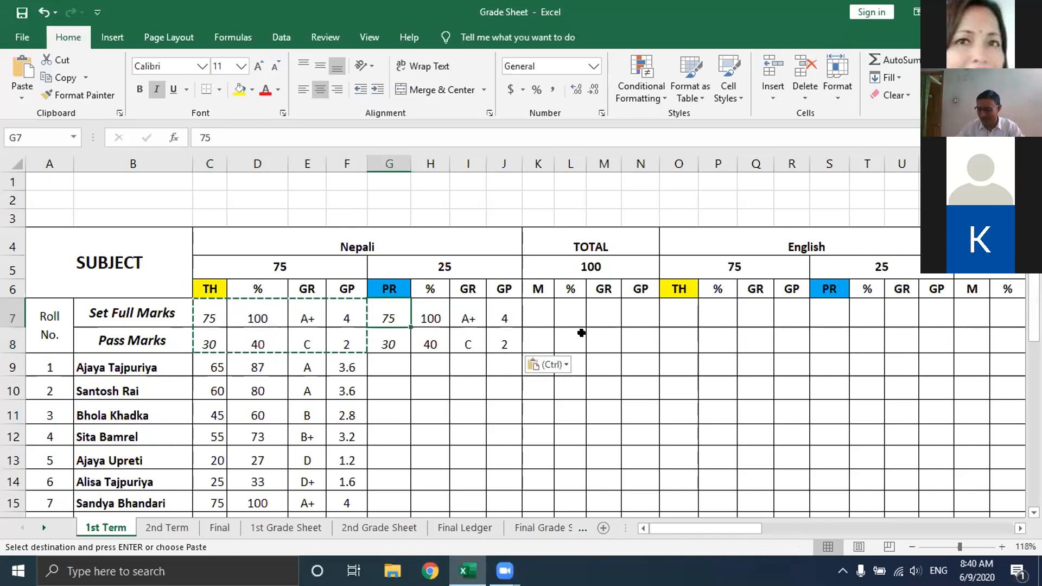
{"action": "type", "text": "25"}
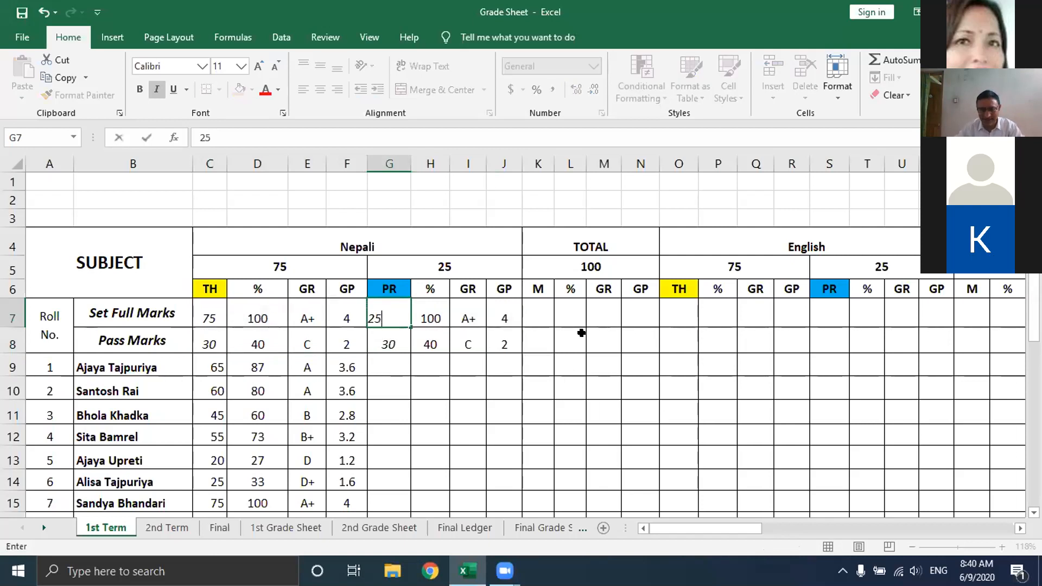
{"action": "key", "text": "Return"}
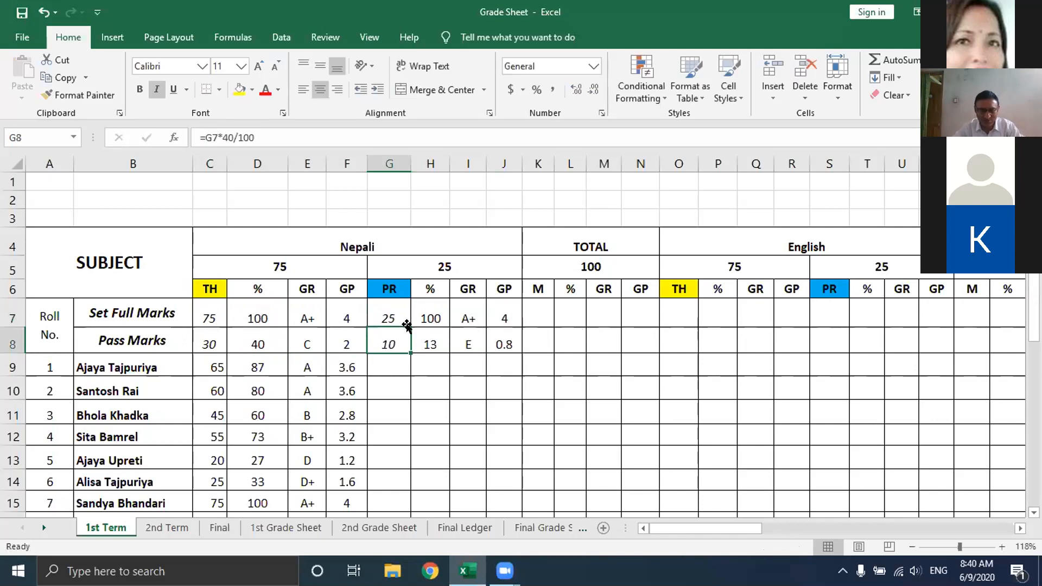
- Compare the practical pass-marks percentage formula in H8 with the theory one in D8, checking which full-marks cell each refers to
{"action": "left_click", "coordinate": [435, 335]}
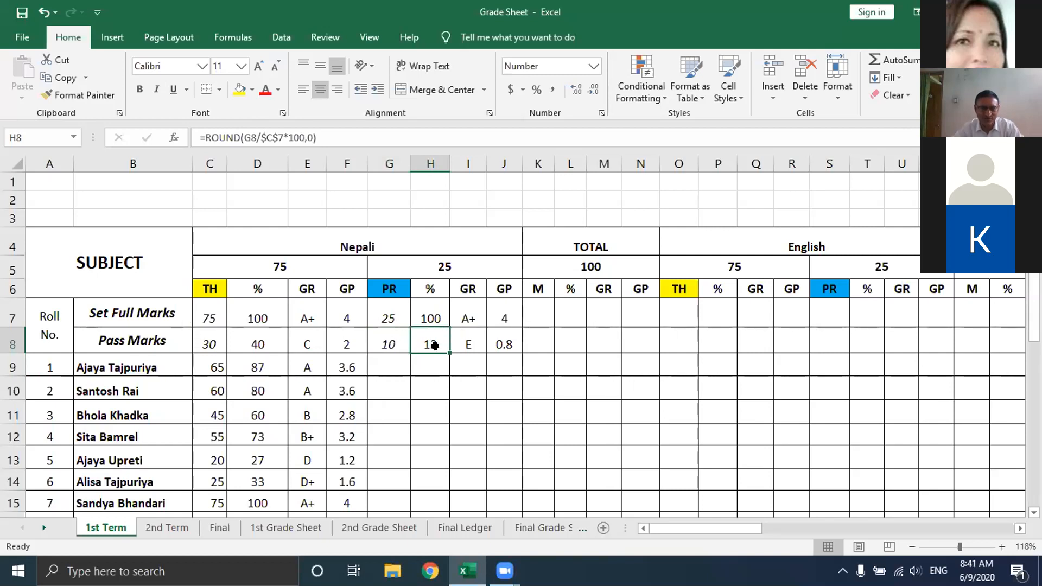
{"action": "left_click", "coordinate": [382, 337]}
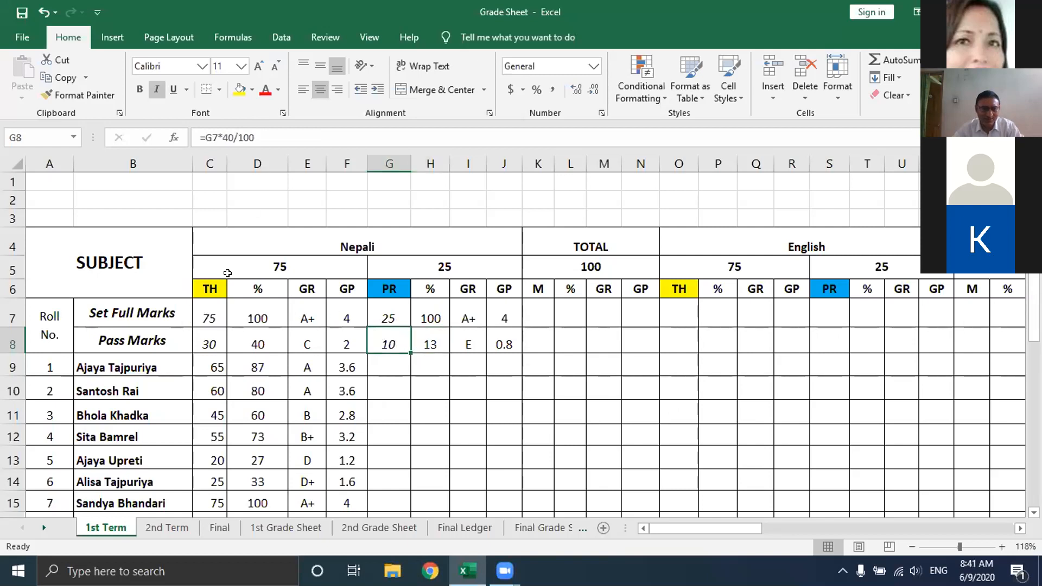
{"action": "left_click", "coordinate": [254, 336]}
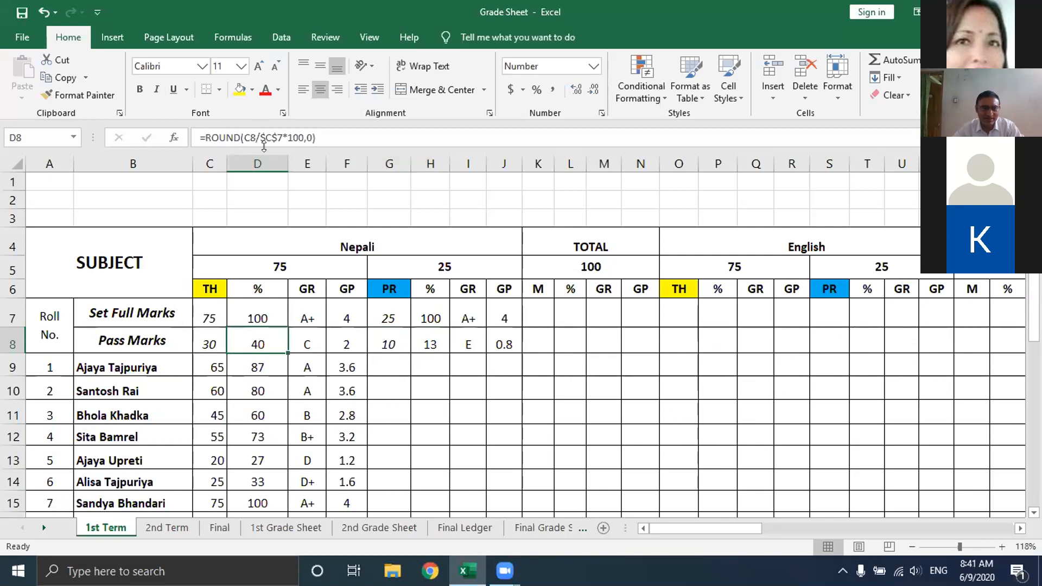
{"action": "left_click", "coordinate": [211, 315]}
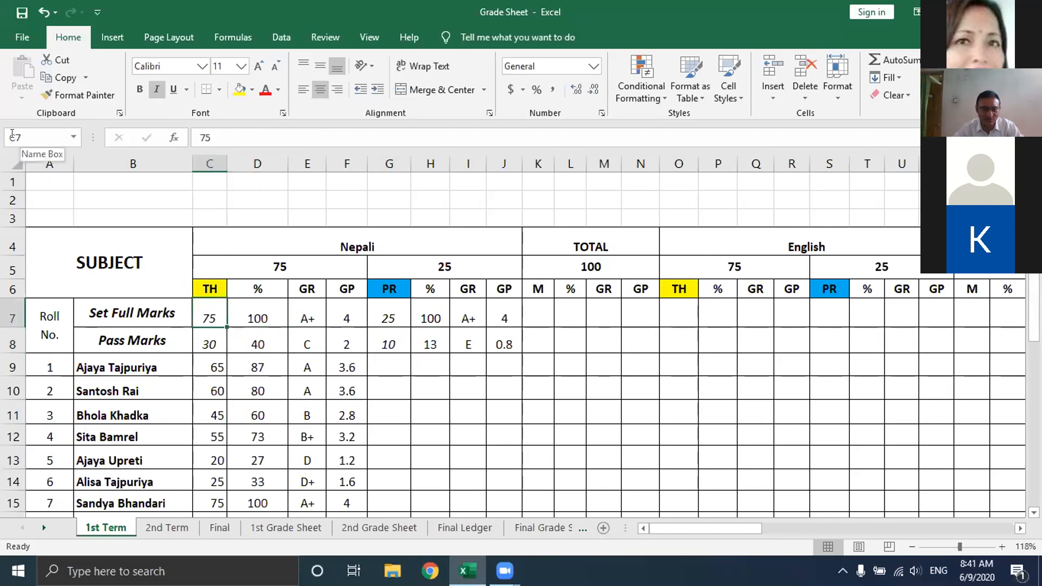
{"action": "left_click", "coordinate": [432, 341]}
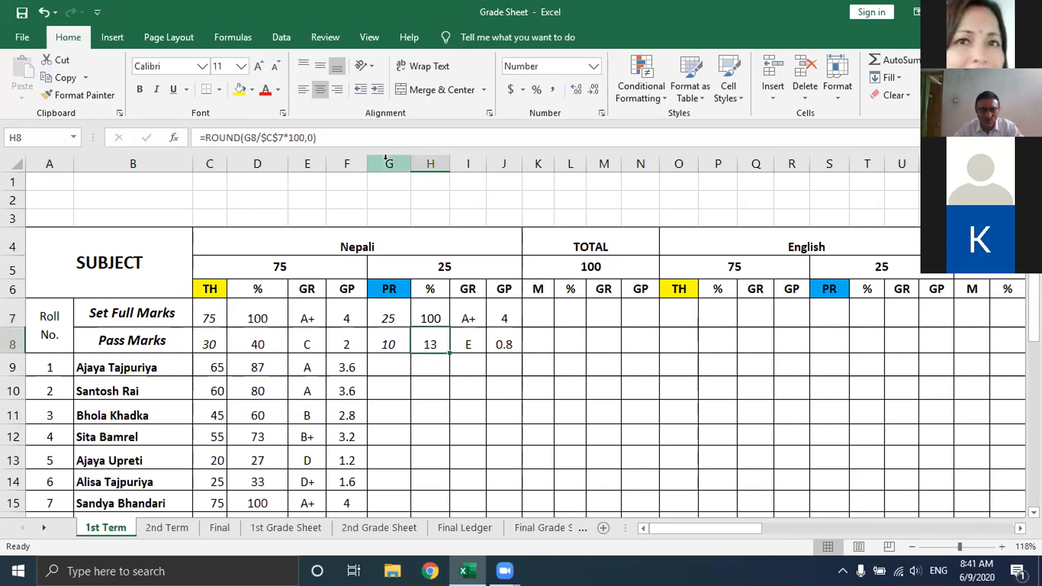
{"action": "left_click", "coordinate": [398, 312]}
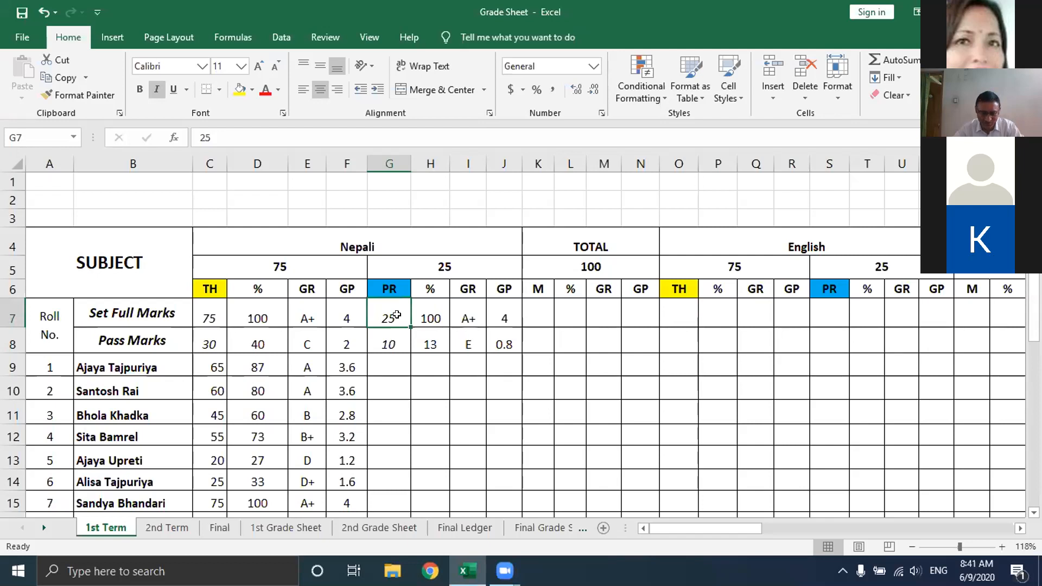
- Correct the practical pass-marks percentage formula in H8 to divide by the practical full marks: =ROUND(G8/$G$7*100,0)
{"action": "left_click", "coordinate": [419, 334]}
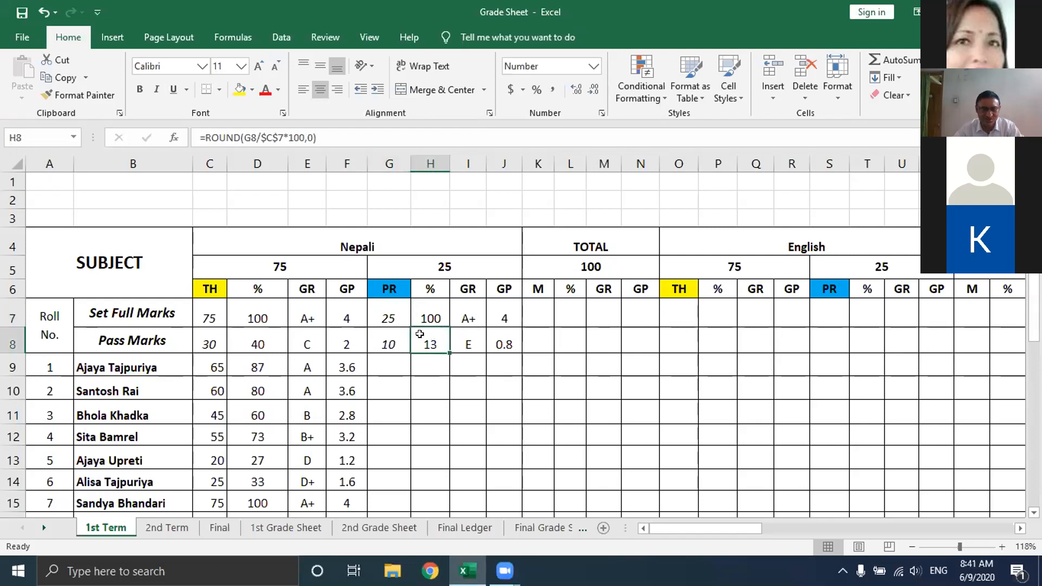
{"action": "left_click", "coordinate": [278, 133]}
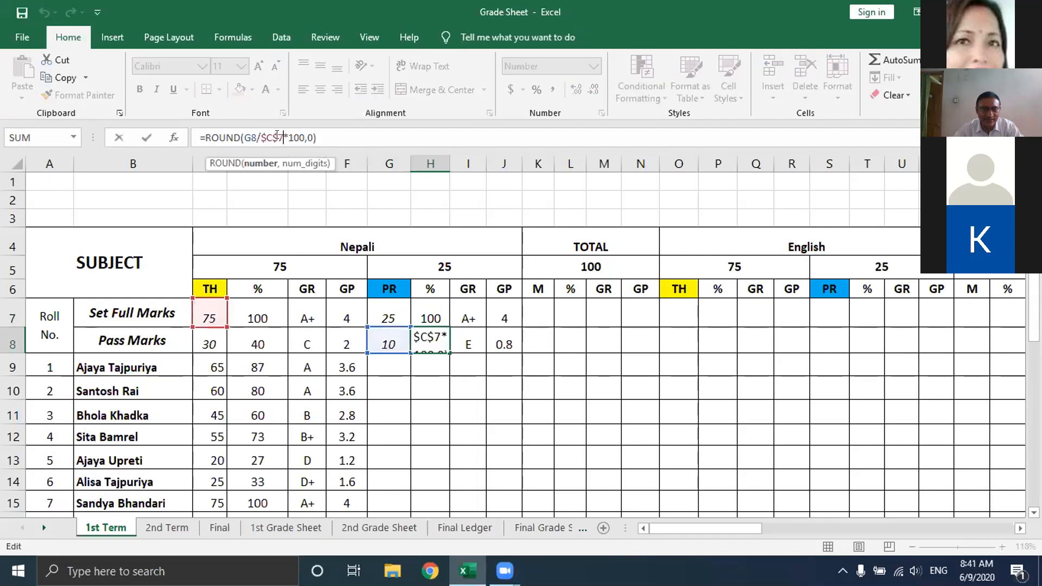
{"action": "key", "text": "BackSpace"}
{"action": "key", "text": "BackSpace"}
{"action": "key", "text": "BackSpace"}
{"action": "key", "text": "BackSpace"}
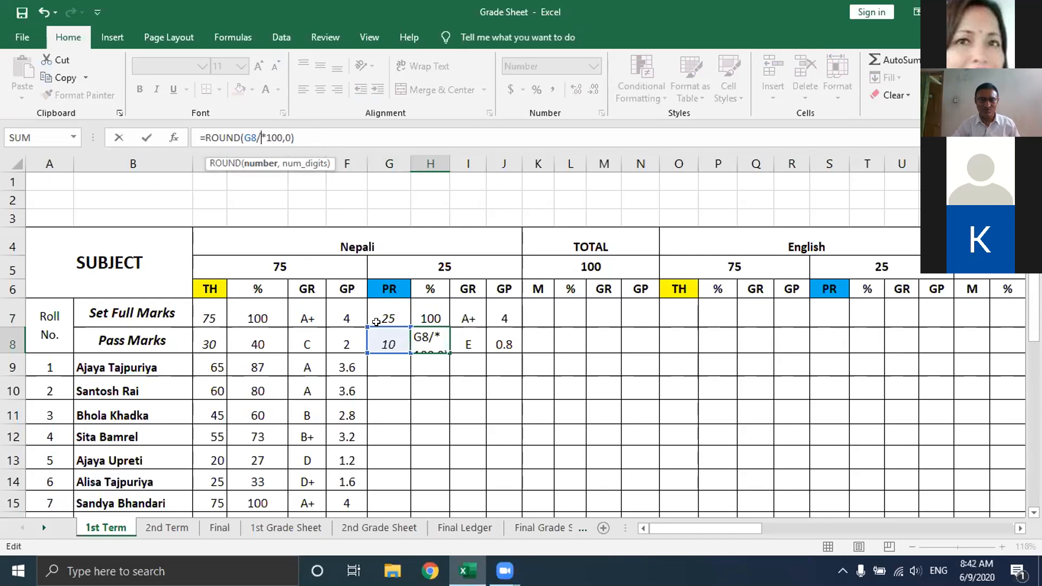
{"action": "left_click", "coordinate": [397, 311]}
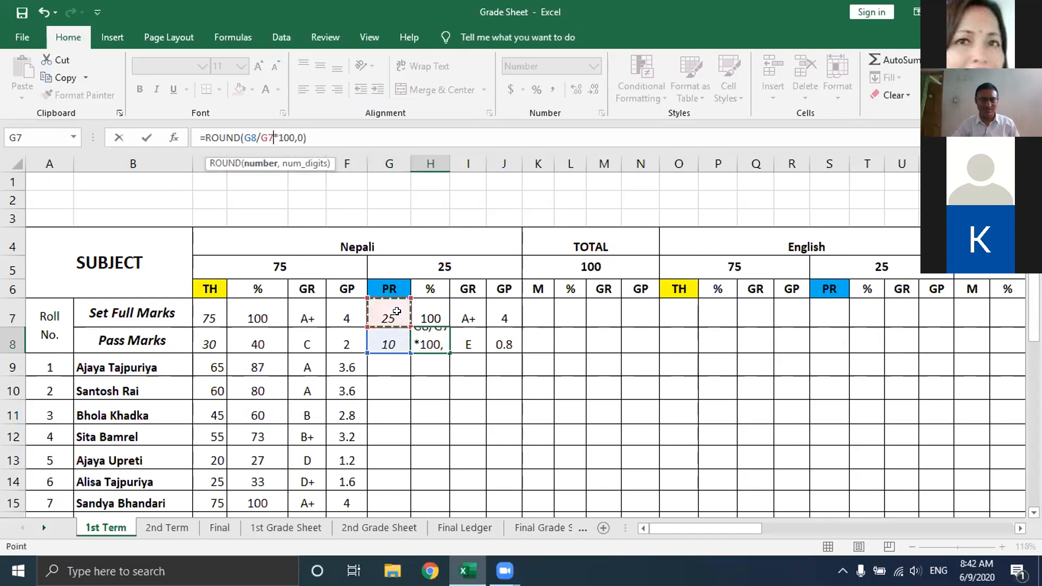
{"action": "key", "text": "F4"}
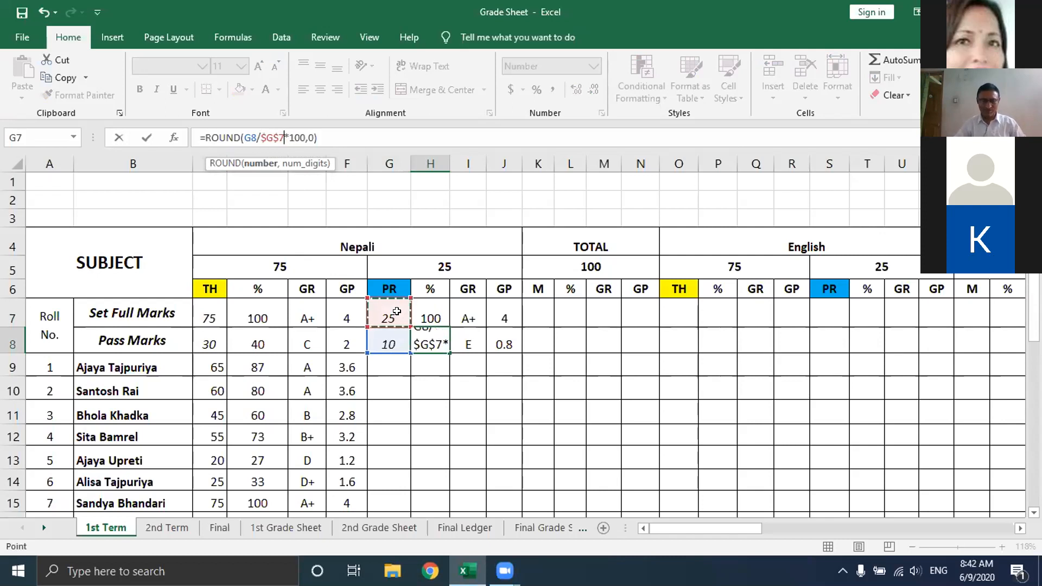
{"action": "key", "text": "Return"}
{"action": "left_click", "coordinate": [436, 343]}
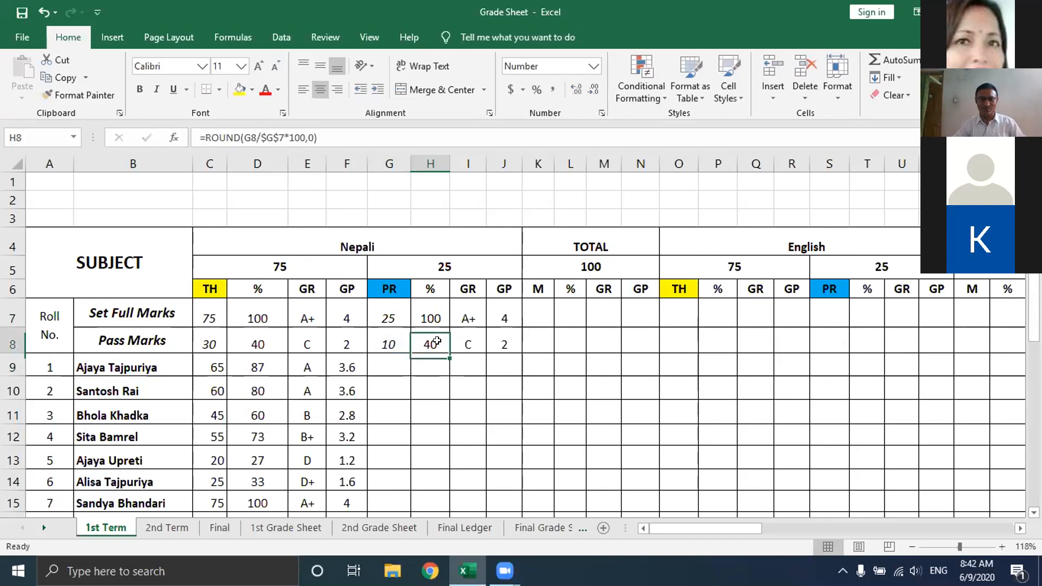
{"action": "left_click", "coordinate": [459, 345]}
{"action": "left_click", "coordinate": [508, 340]}
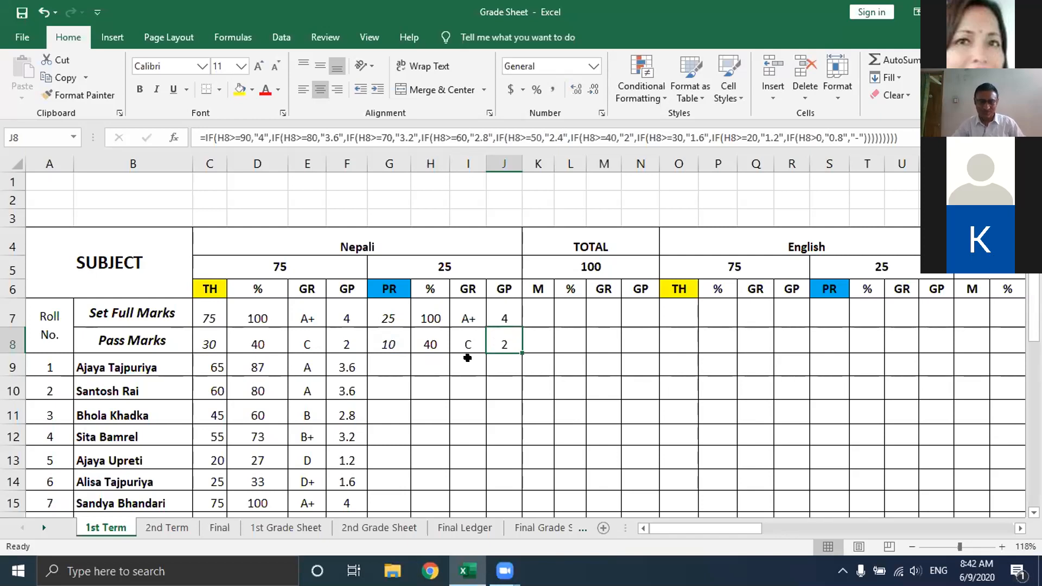
- Fill the practical percentage, grade and grade point formulas from H8:J8 down through all student rows to row 18
{"action": "left_click_drag", "start_coordinate": [434, 337], "coordinate": [504, 342]}
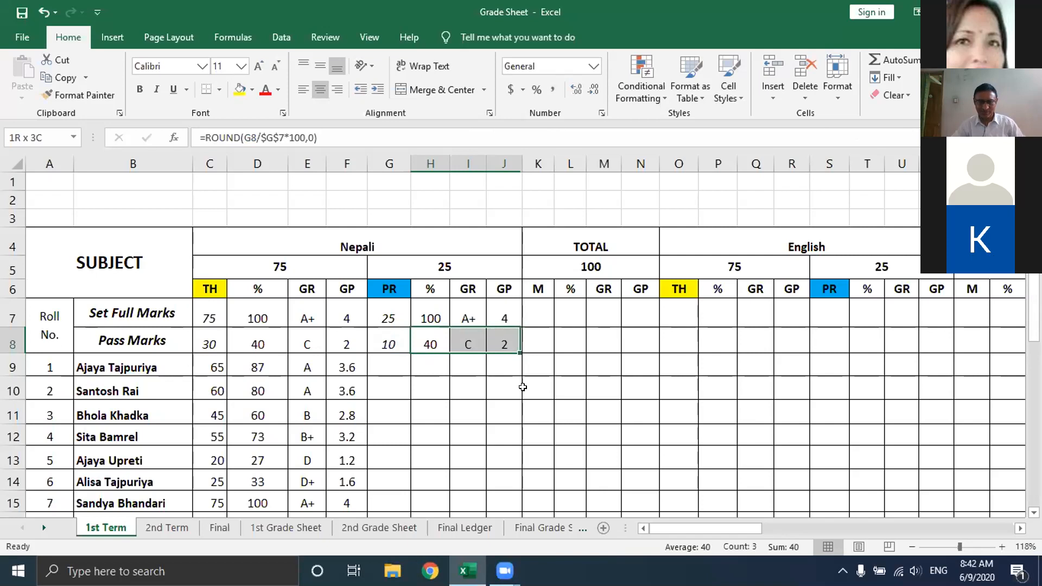
{"action": "double_click", "coordinate": [520, 351]}
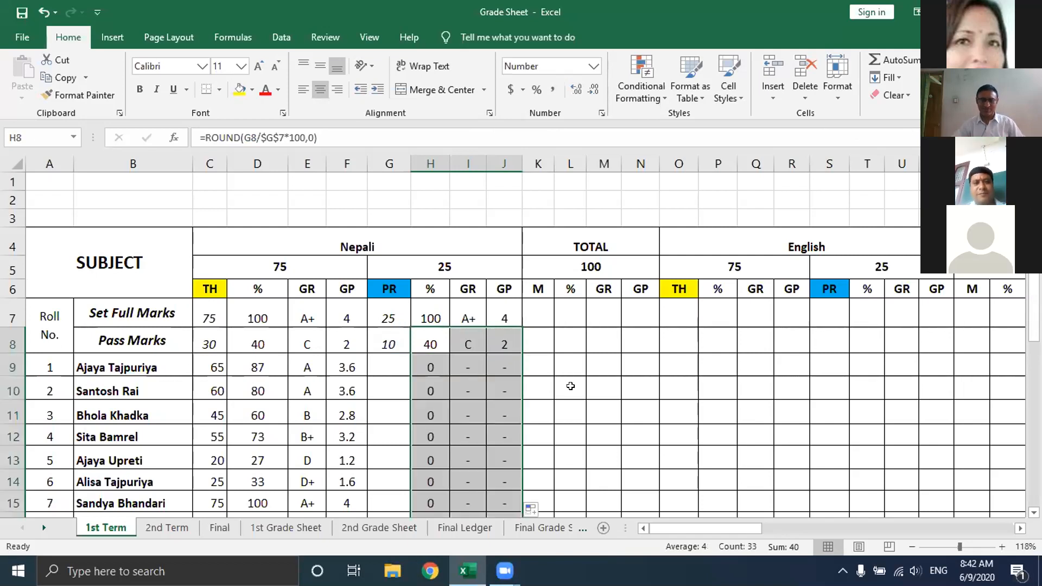
{"action": "scroll", "coordinate": [572, 387], "scroll_direction": "down", "scroll_amount": 4}
{"action": "scroll", "coordinate": [571, 387], "scroll_direction": "up", "scroll_amount": 4}
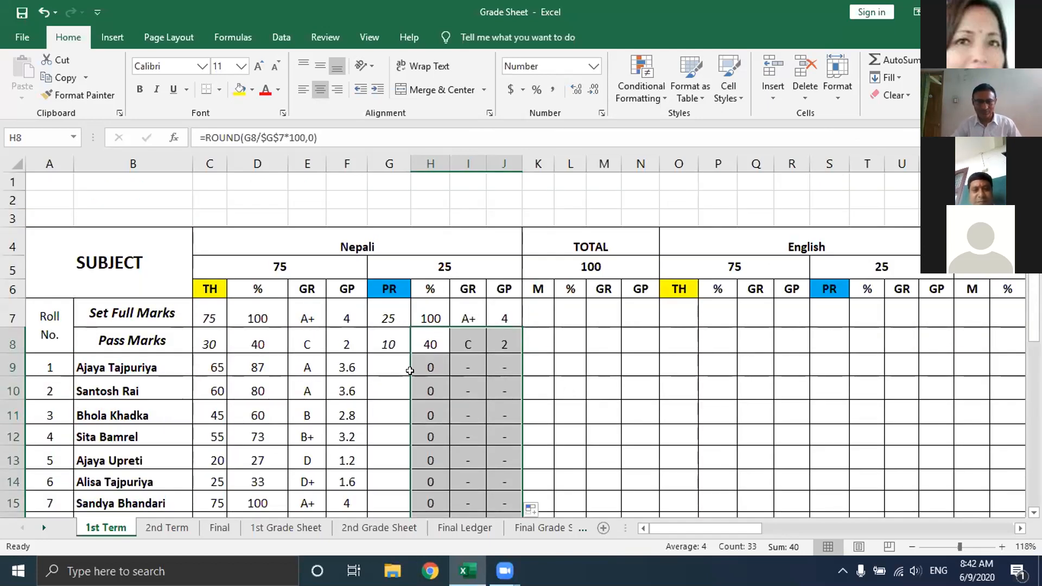
{"action": "left_click", "coordinate": [534, 347]}
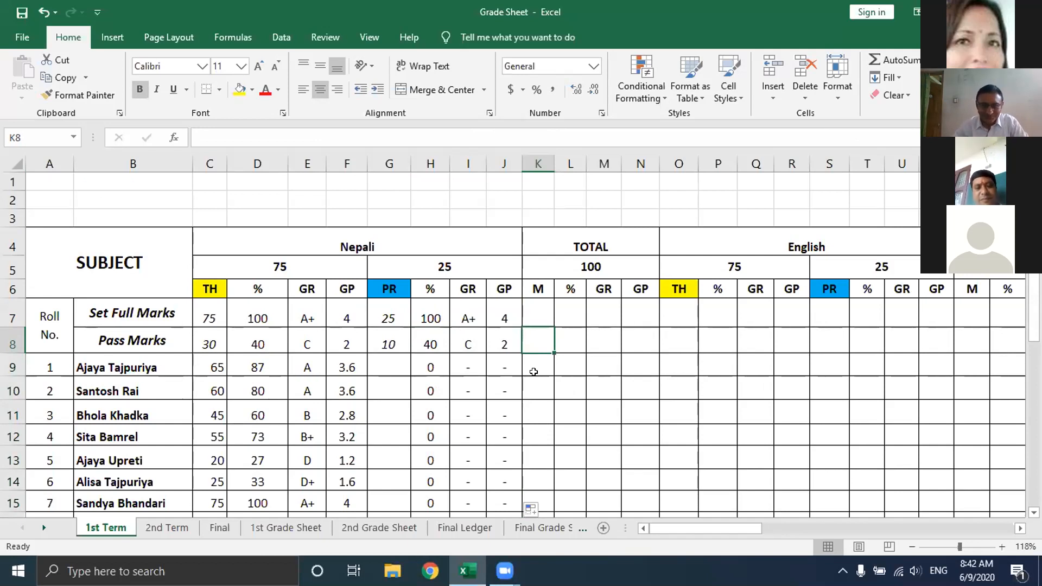
- Enter the Nepali practical marks 20, 15, 22, 7 and 3 for roll numbers 1 to 5 in G9:G13
{"action": "left_click", "coordinate": [389, 361]}
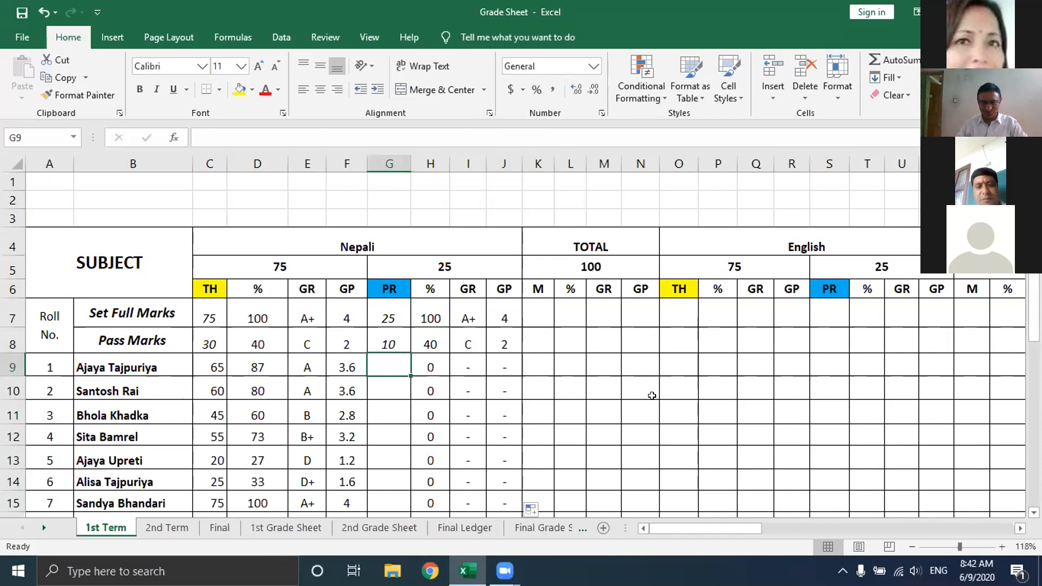
{"action": "type", "text": "20"}
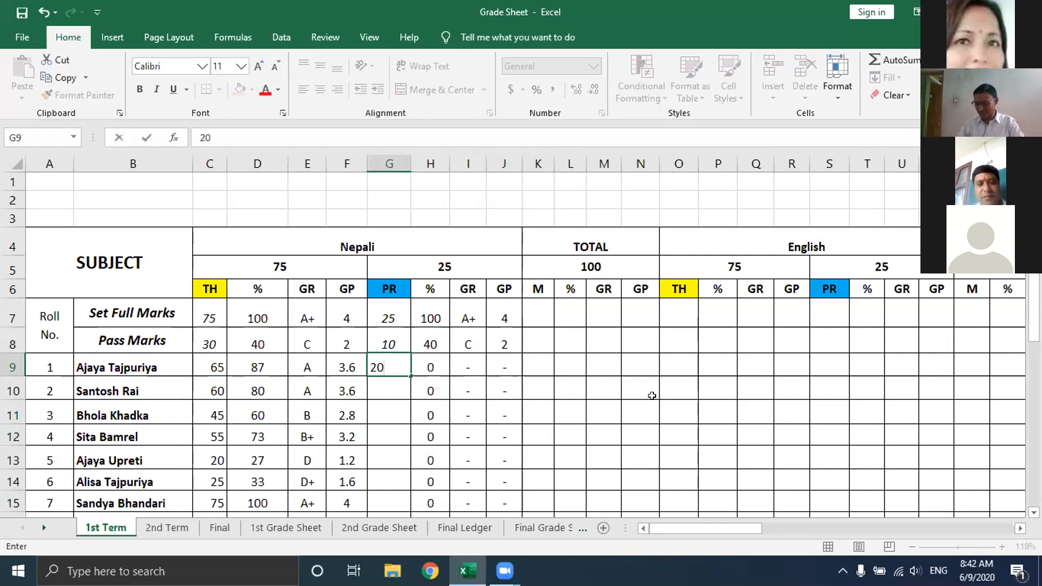
{"action": "key", "text": "Return"}
{"action": "type", "text": "15"}
{"action": "key", "text": "Return"}
{"action": "type", "text": "2"}
{"action": "type", "text": "2"}
{"action": "key", "text": "Return"}
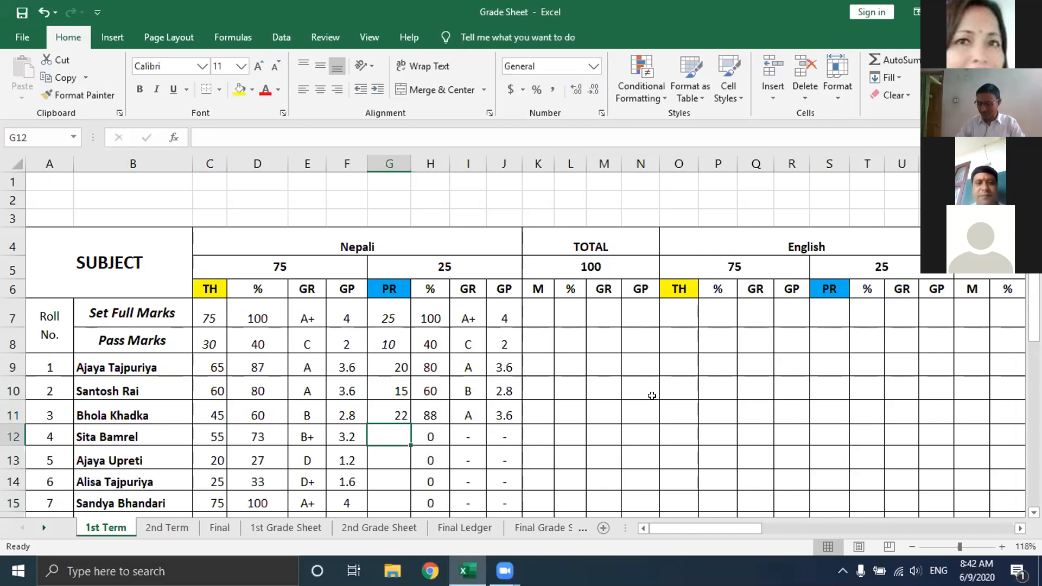
{"action": "type", "text": "7"}
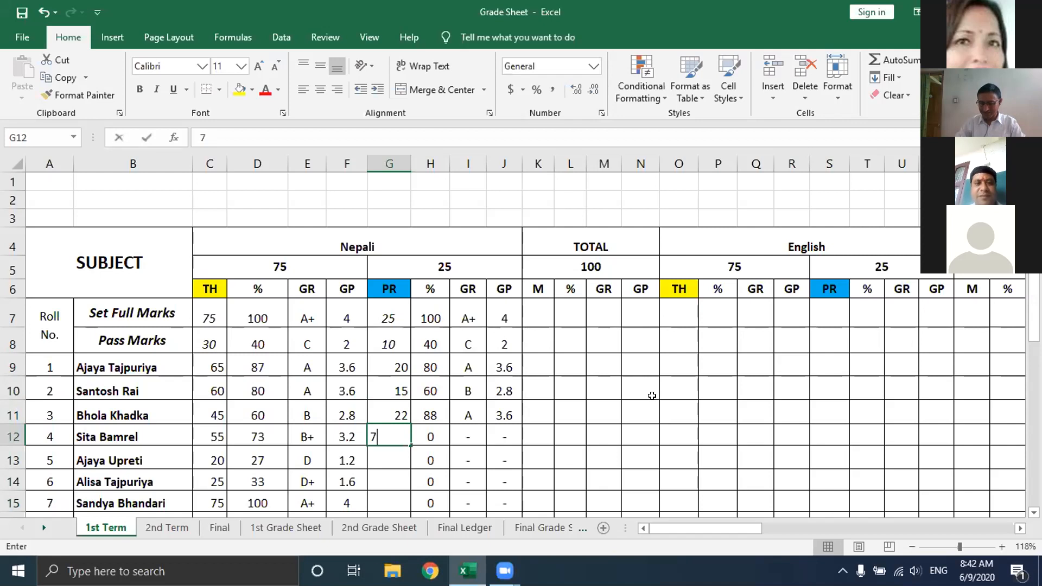
{"action": "key", "text": "Return"}
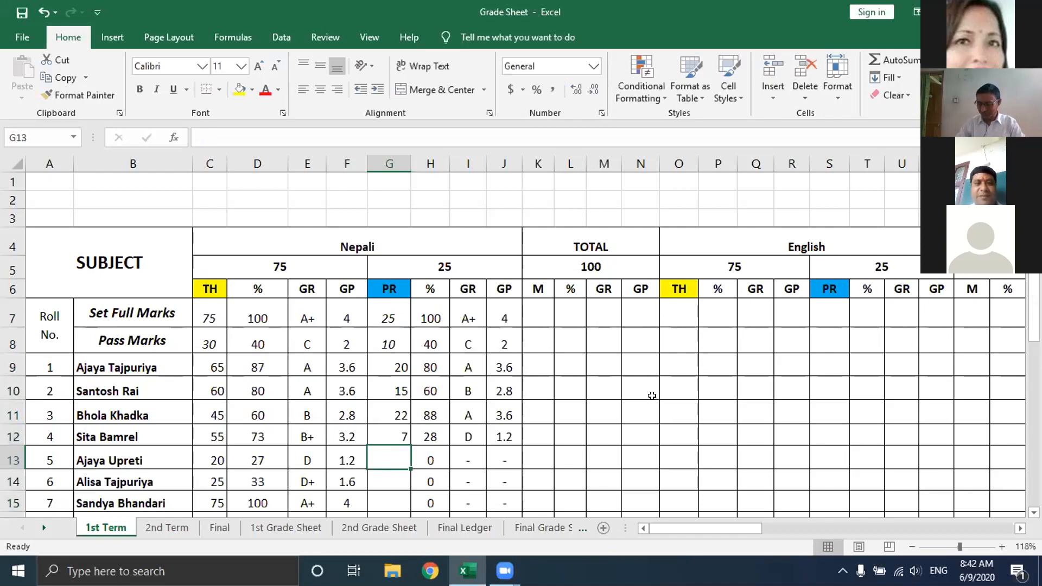
{"action": "type", "text": "3"}
{"action": "key", "text": "Return"}
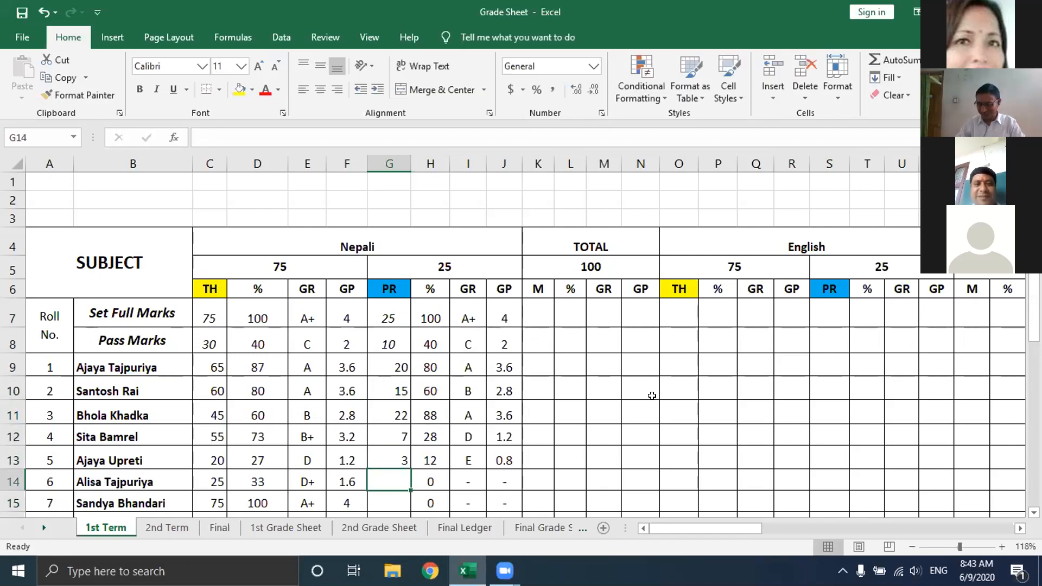
- Enter the Nepali practical marks 20, 25, 10, 12 and 15 for roll numbers 6 to 10 in G14:G18
{"action": "type", "text": "20"}
{"action": "key", "text": "Return"}
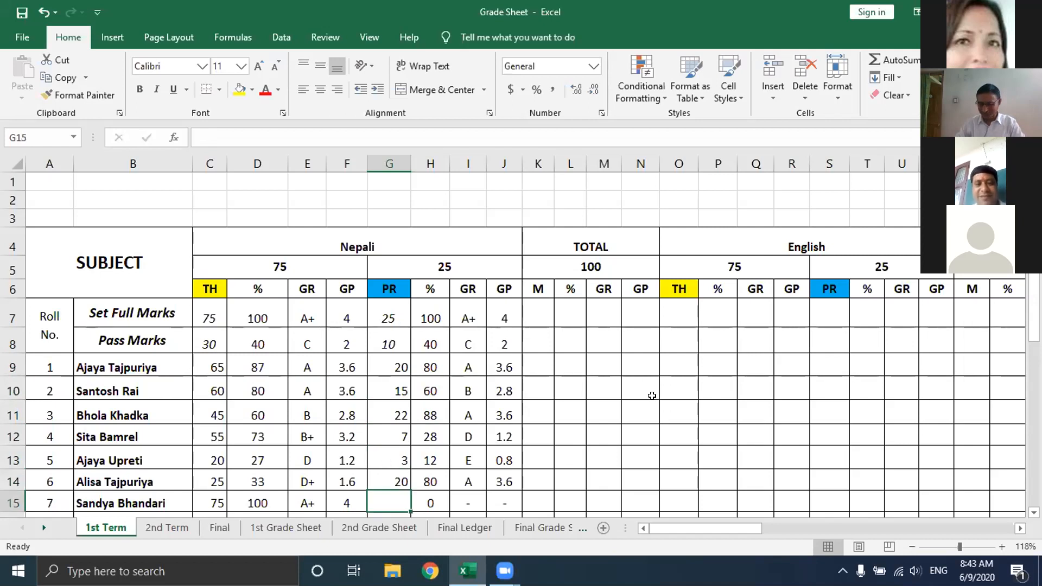
{"action": "type", "text": "25"}
{"action": "key", "text": "Return"}
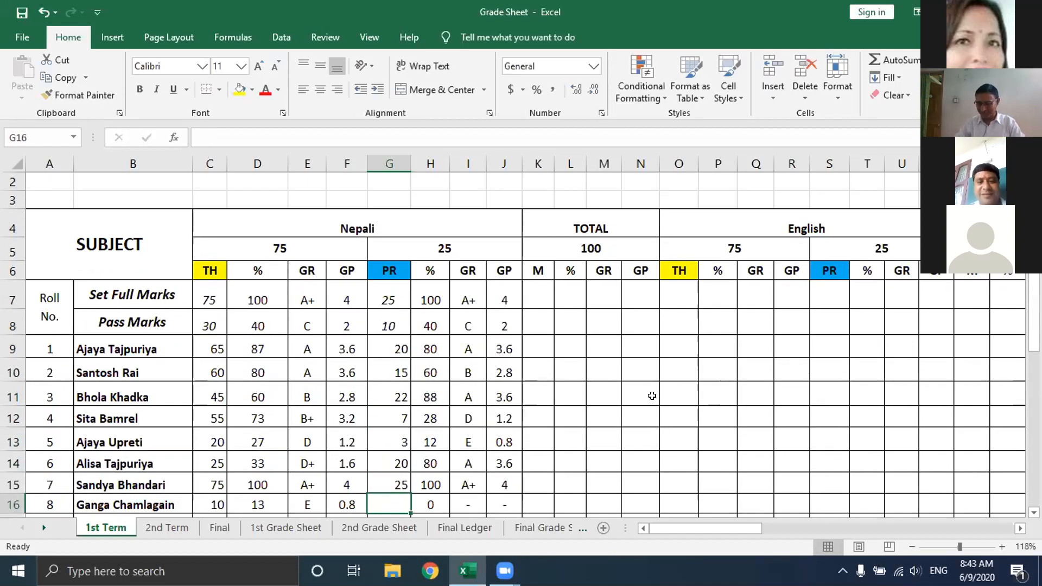
{"action": "type", "text": "10"}
{"action": "key", "text": "Return"}
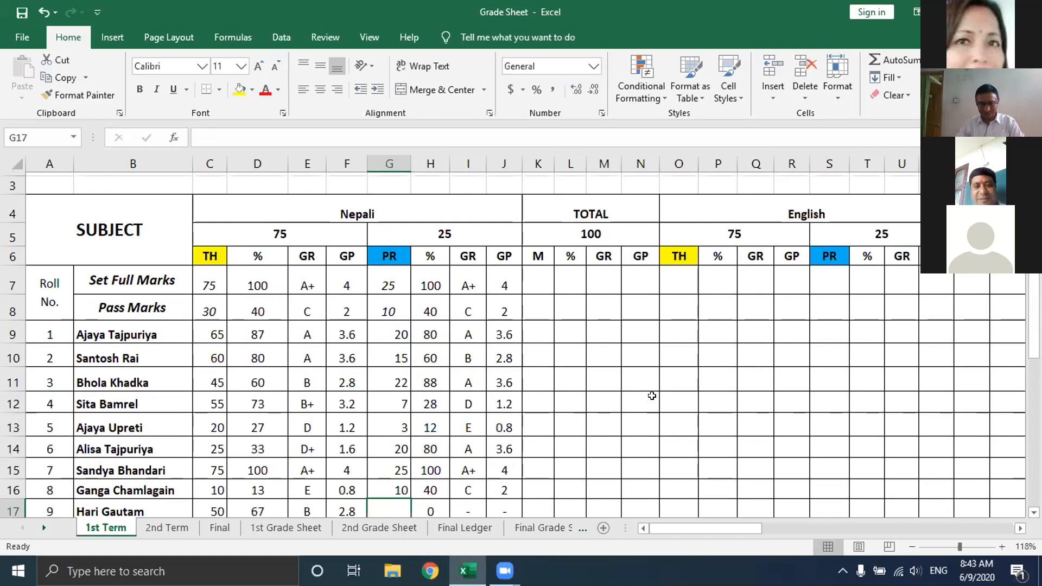
{"action": "type", "text": "12"}
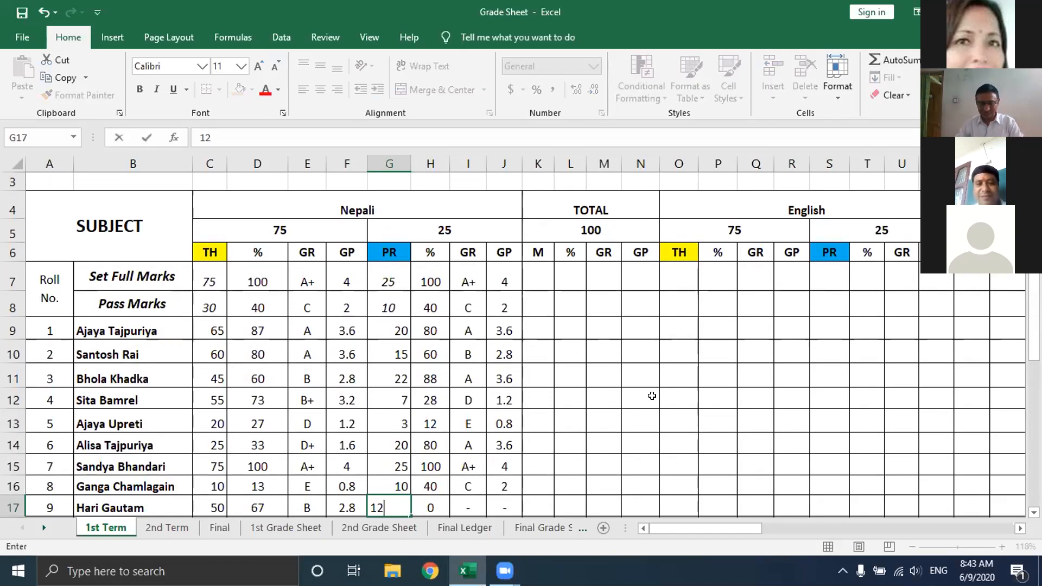
{"action": "key", "text": "Return"}
{"action": "type", "text": "15"}
{"action": "key", "text": "Return"}
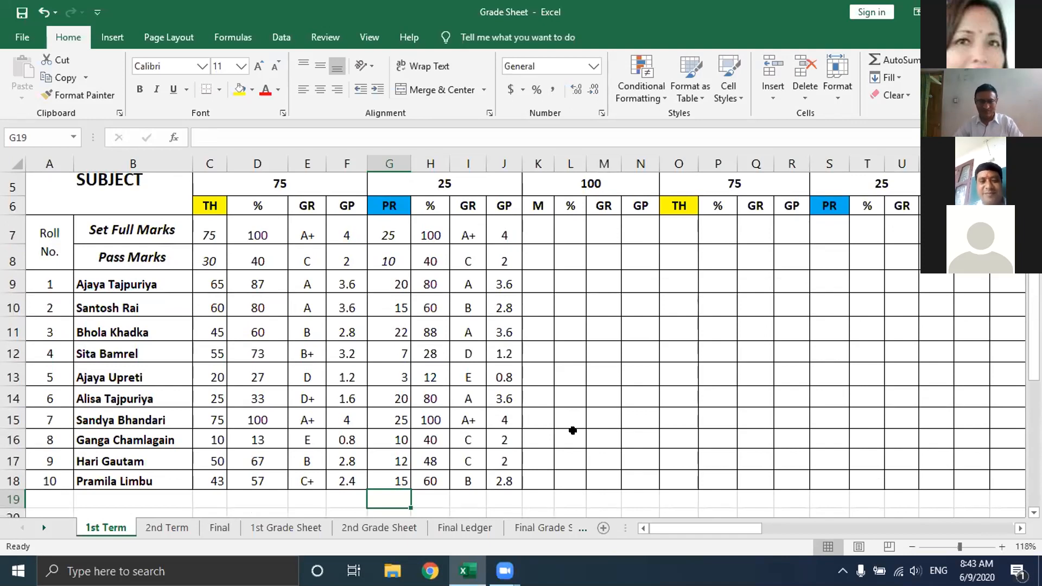
- Calculate the total full marks in K7 by adding the theory and practical full marks with =C7+G7
{"action": "scroll", "coordinate": [534, 396], "scroll_direction": "up", "scroll_amount": 1}
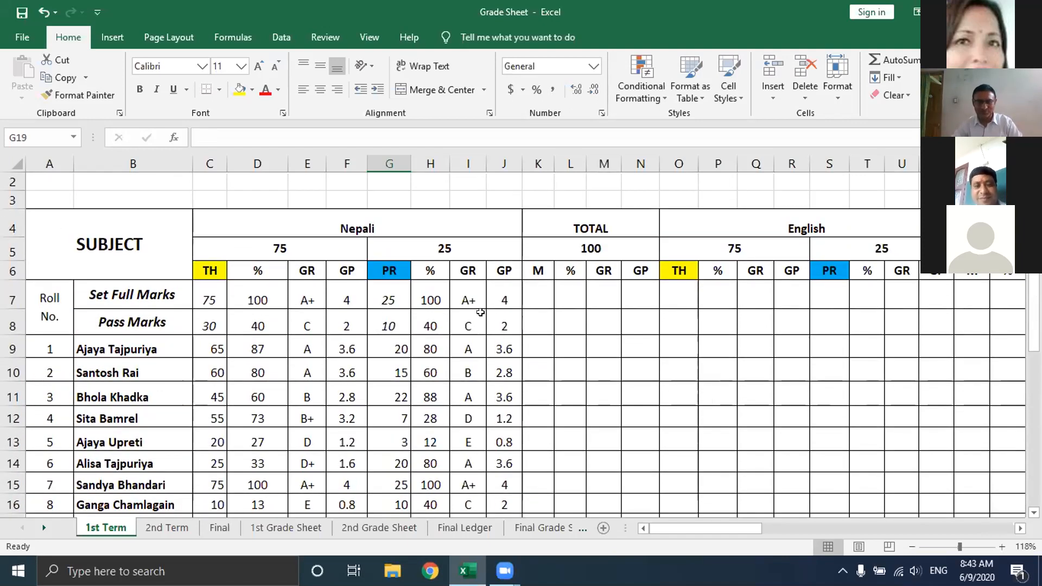
{"action": "left_click", "coordinate": [533, 291]}
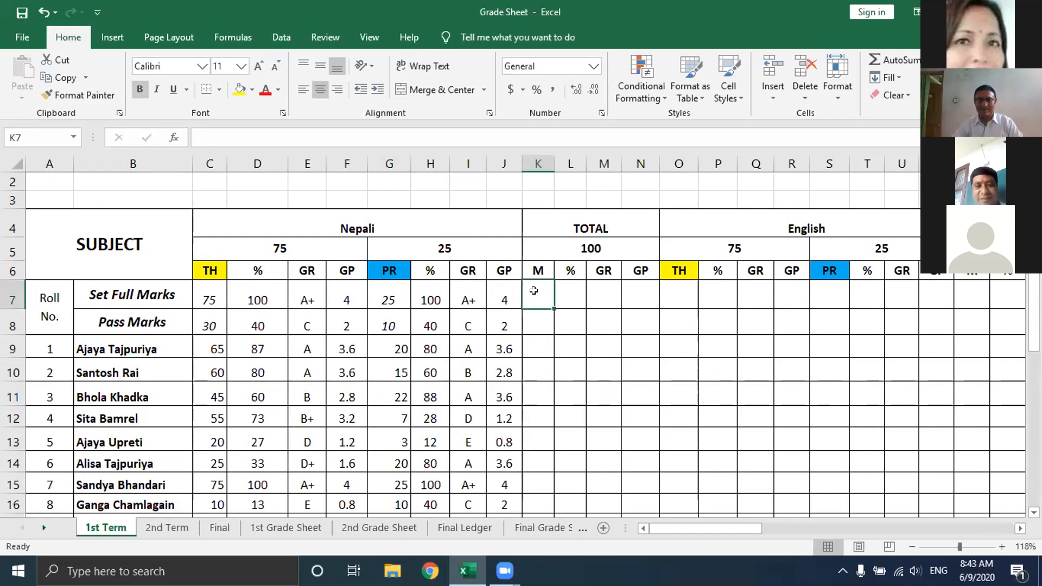
{"action": "left_click", "coordinate": [267, 249]}
{"action": "left_click", "coordinate": [443, 251]}
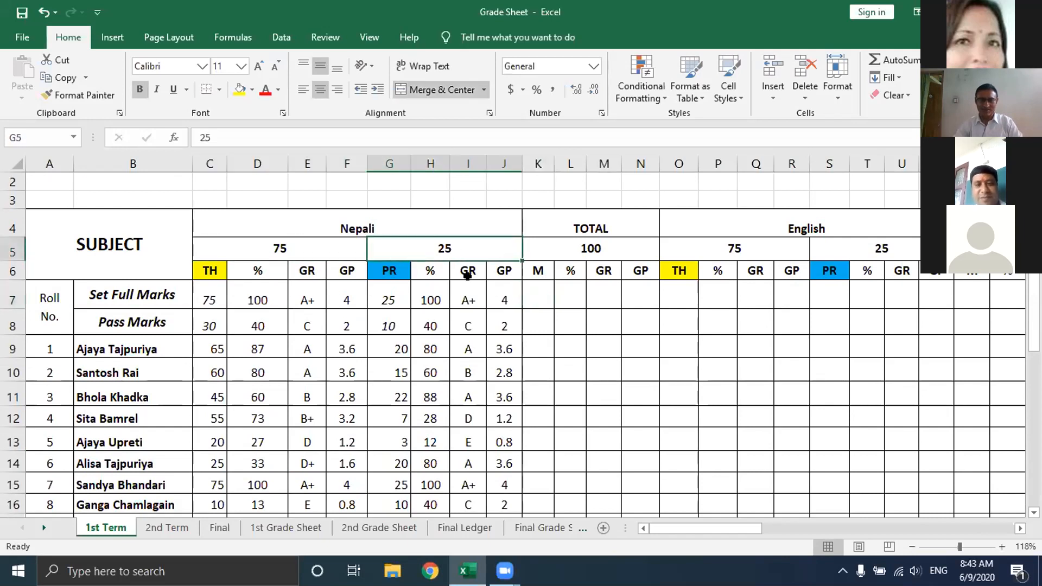
{"action": "left_click", "coordinate": [534, 296]}
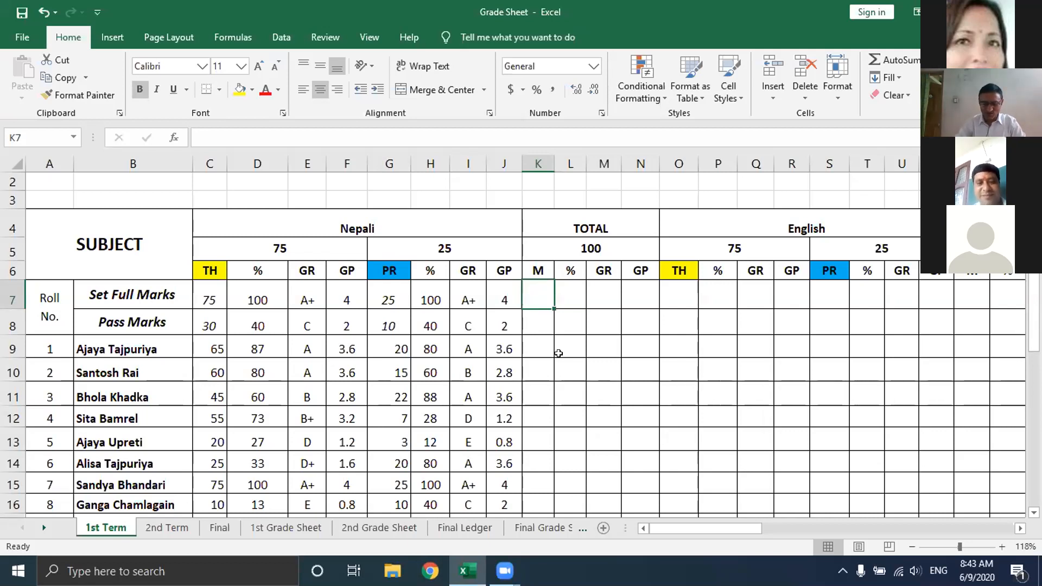
{"action": "type", "text": "="}
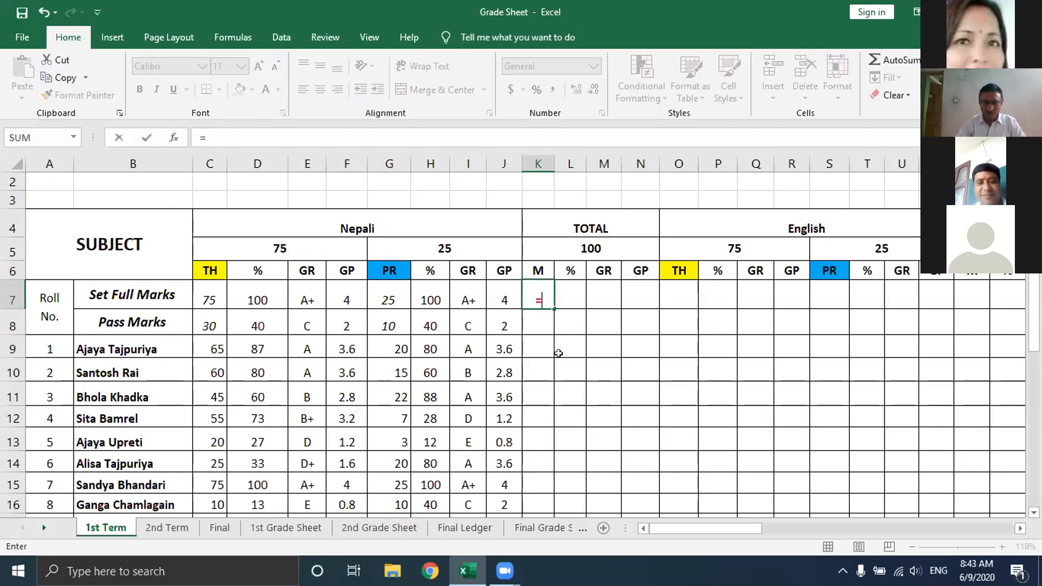
{"action": "left_click", "coordinate": [212, 290]}
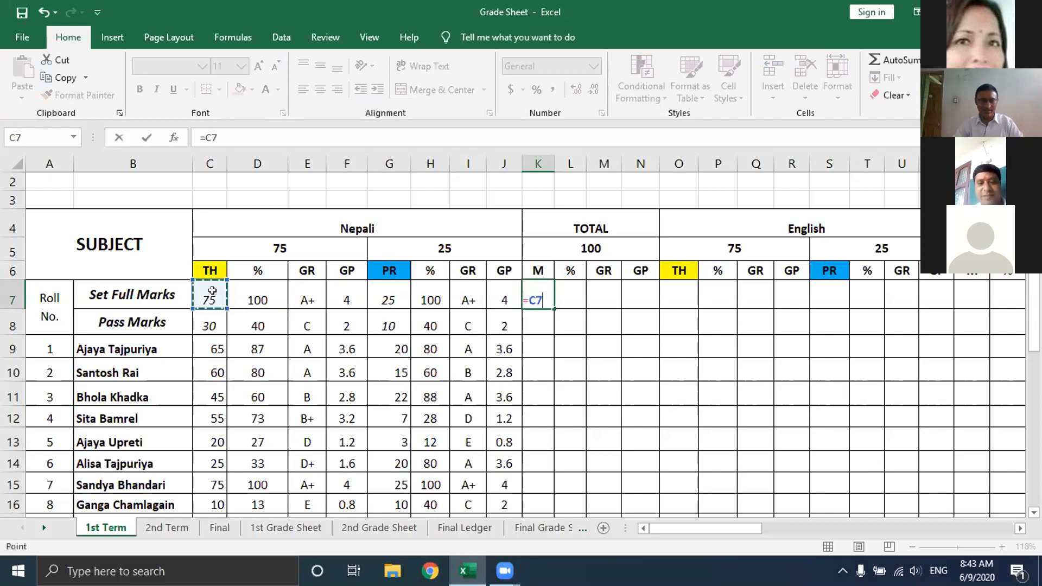
{"action": "type", "text": "+"}
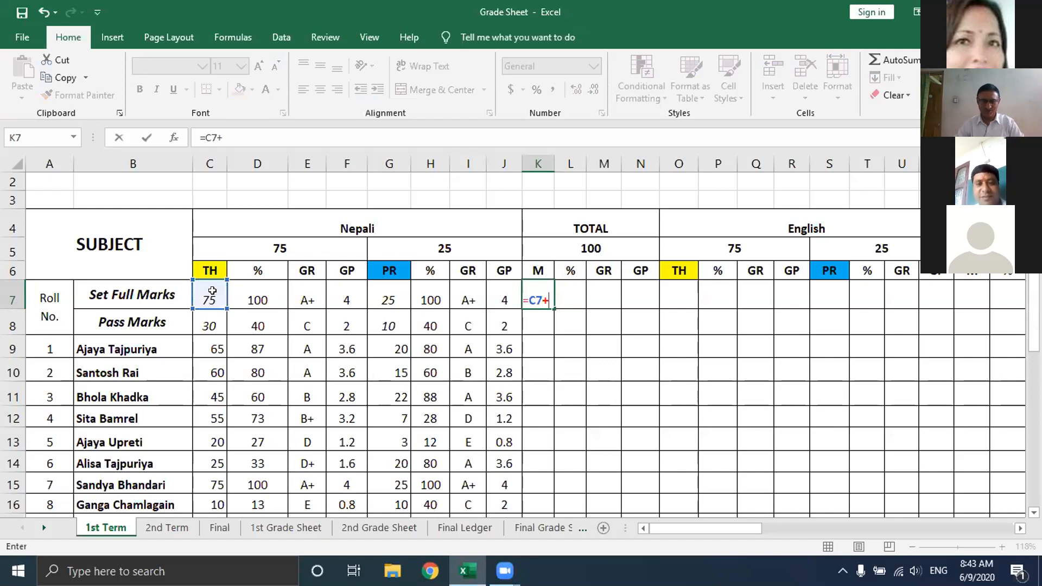
{"action": "left_click", "coordinate": [389, 291]}
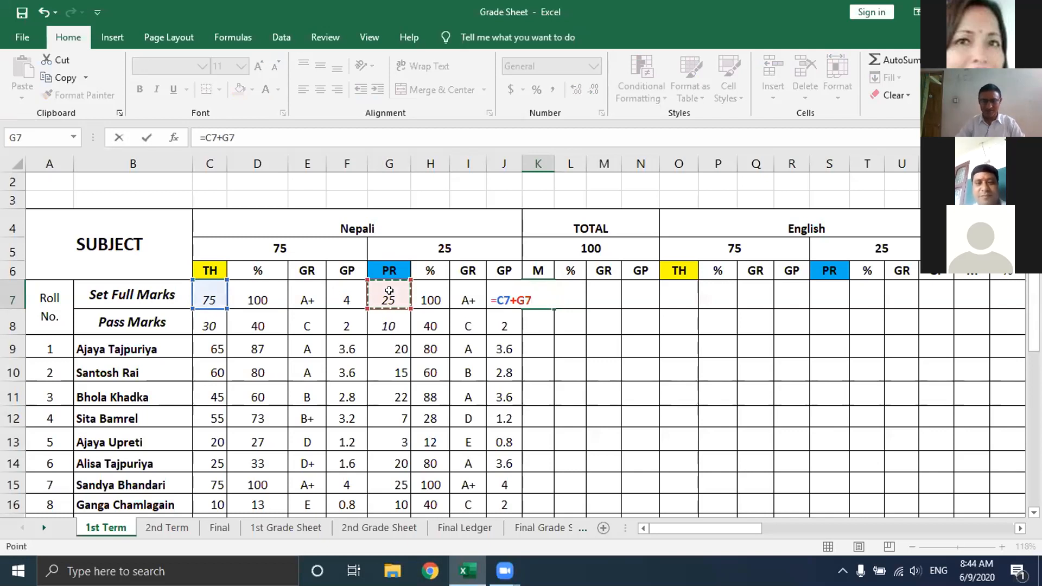
{"action": "key", "text": "Return"}
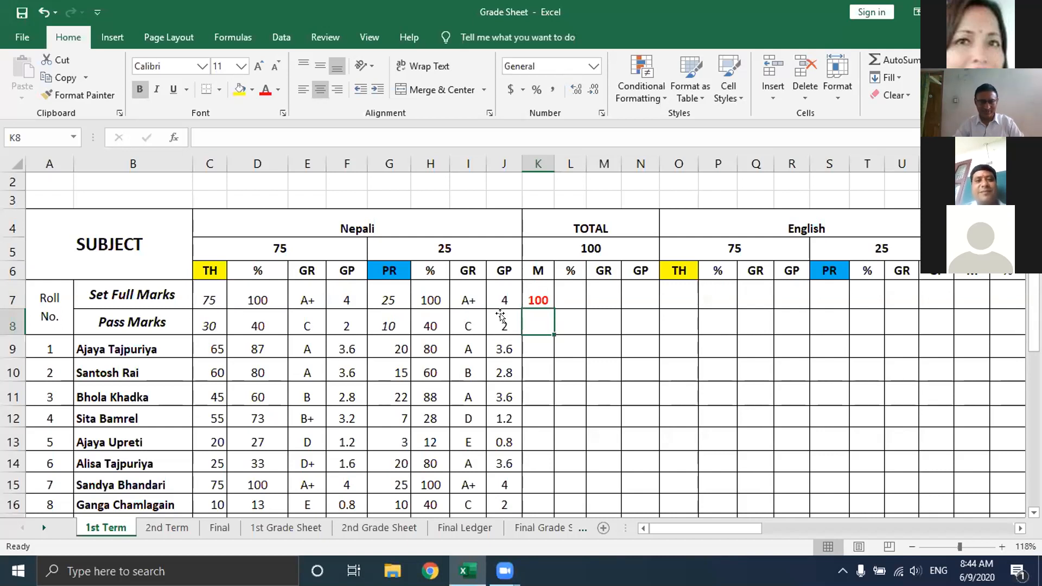
- Copy the theory pass-marks and percentage formulas from C8:D8 into the total columns at K8:L8
{"action": "left_click_drag", "start_coordinate": [214, 323], "coordinate": [261, 326]}
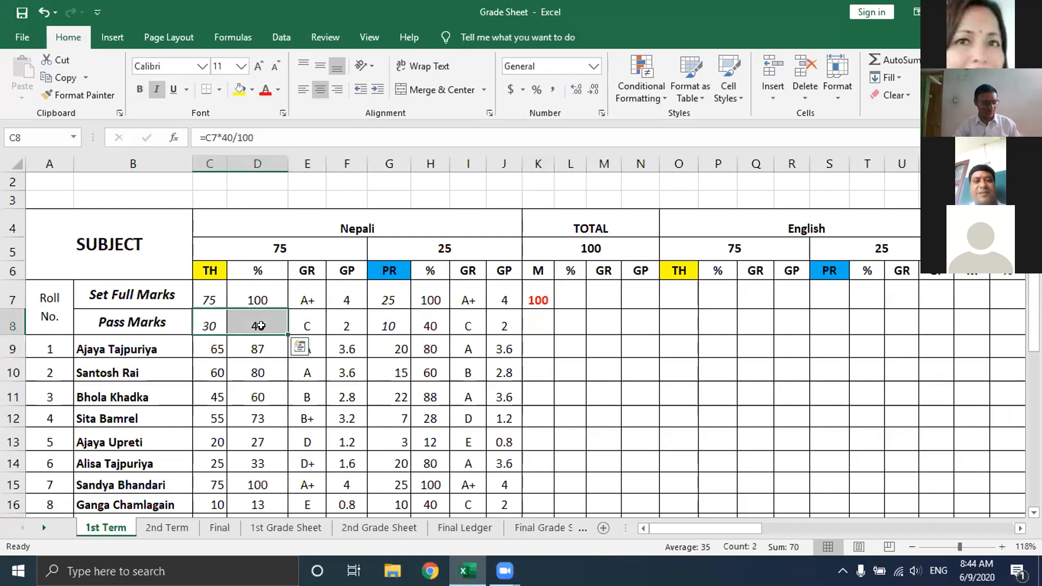
{"action": "key", "text": "ctrl+c"}
{"action": "left_click", "coordinate": [533, 323]}
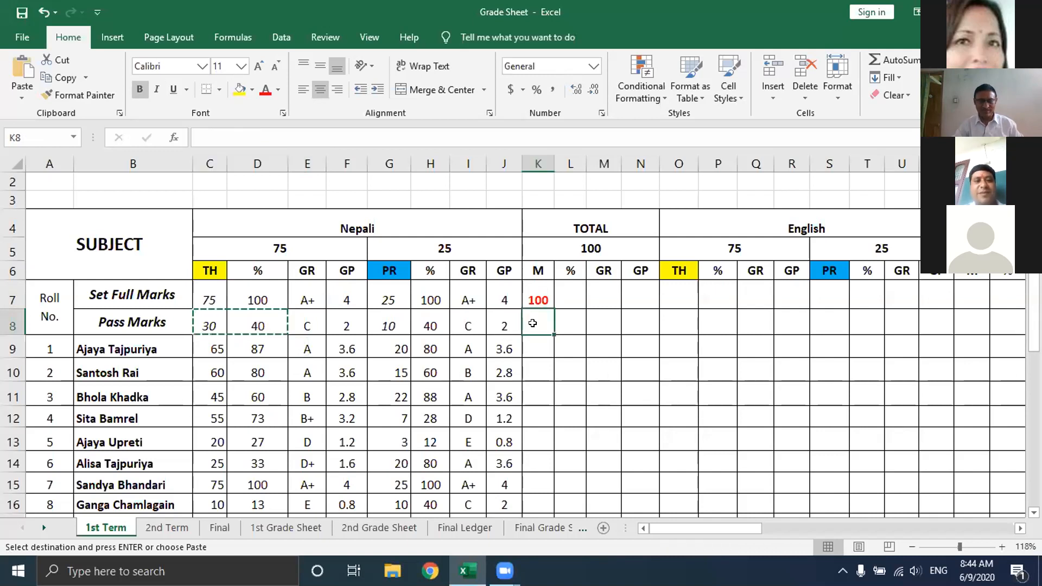
{"action": "key", "text": "ctrl+v"}
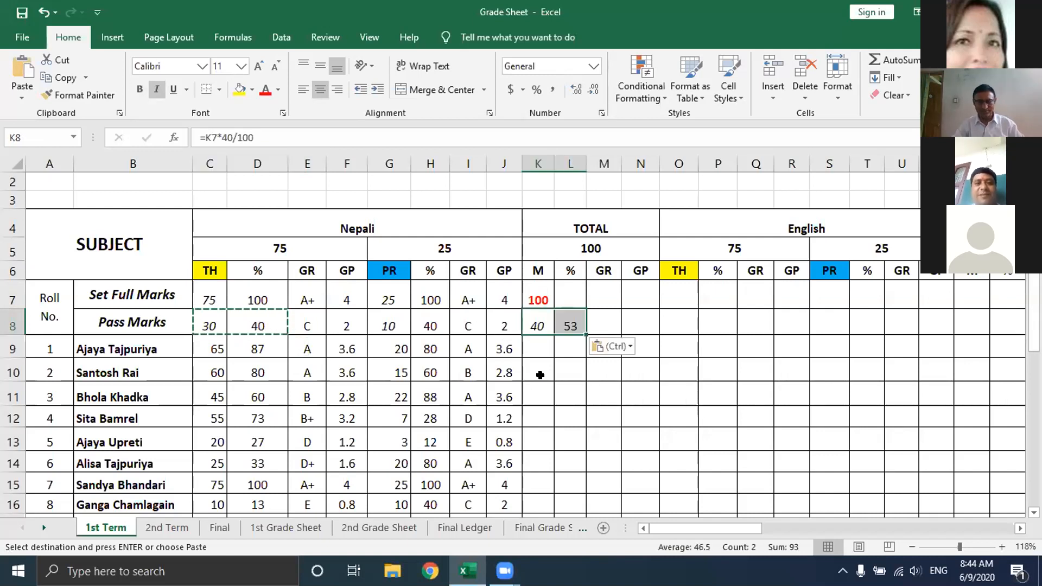
{"action": "left_click", "coordinate": [568, 347]}
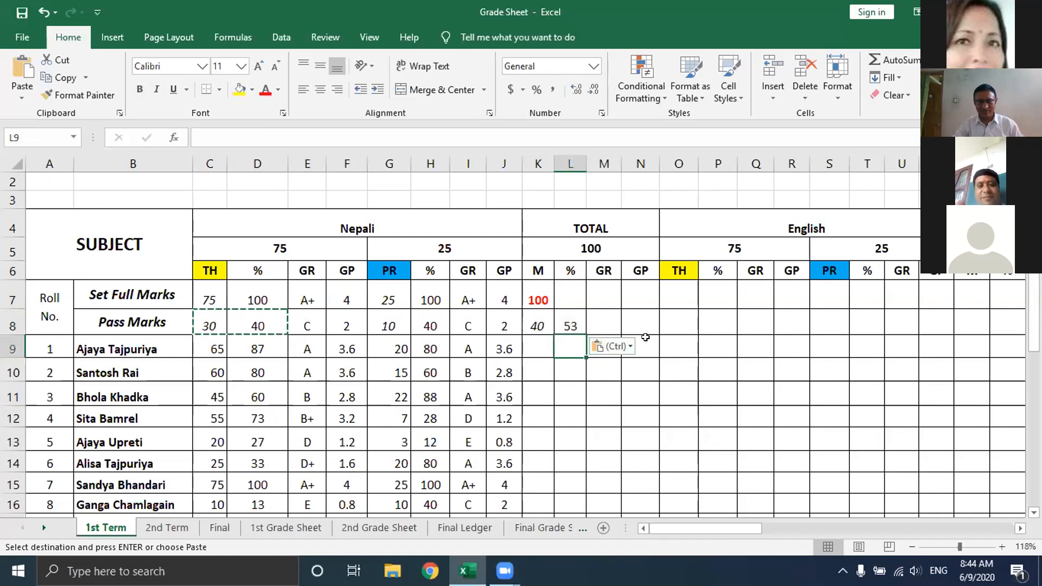
- Enter 100 as the total full-marks percentage in L7 and check the formulas in K7 and L8
{"action": "left_click", "coordinate": [644, 339]}
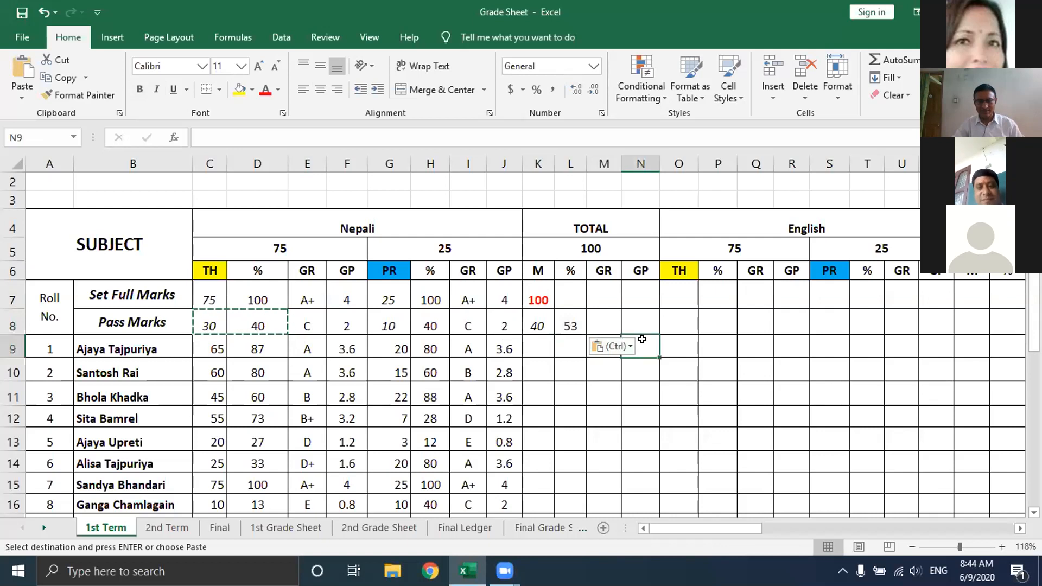
{"action": "left_click", "coordinate": [568, 292]}
{"action": "type", "text": "100"}
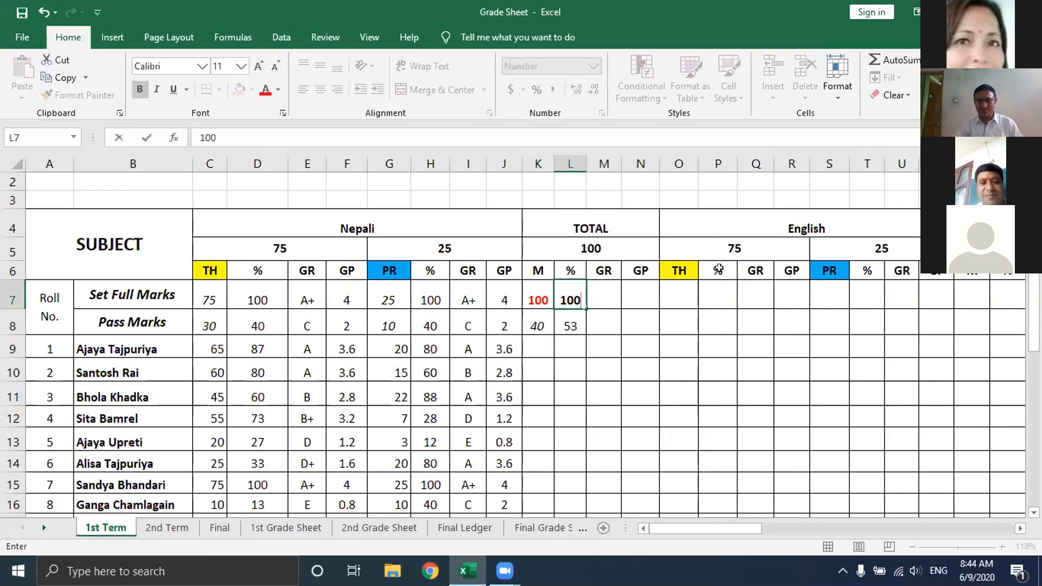
{"action": "left_click", "coordinate": [570, 324]}
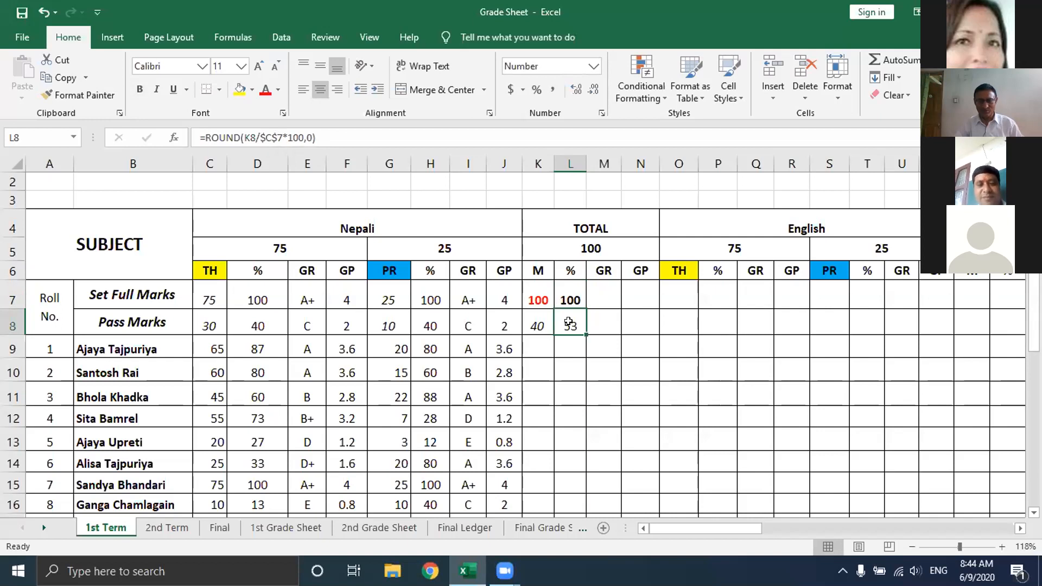
{"action": "left_click", "coordinate": [536, 298]}
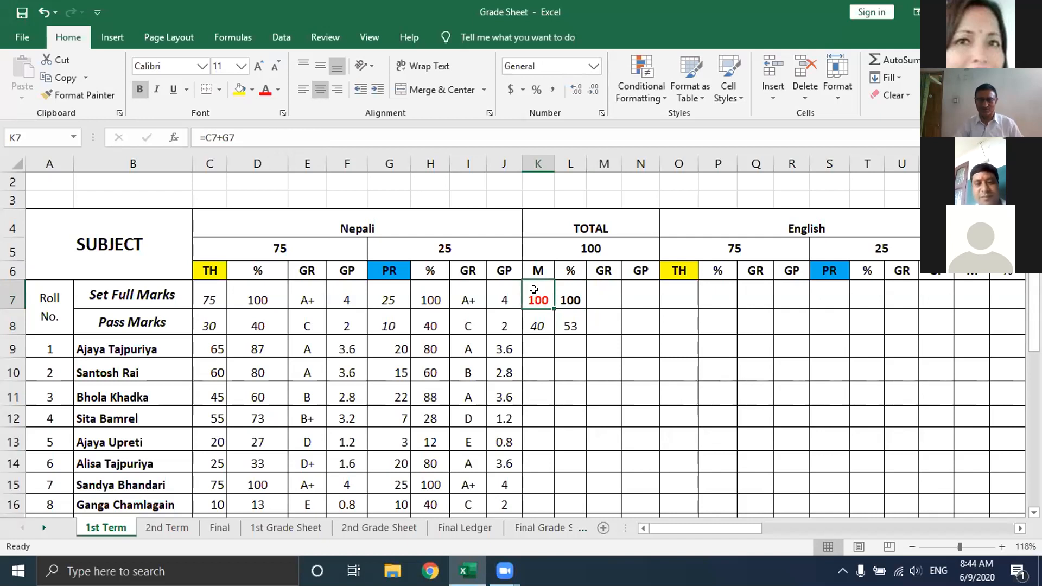
{"action": "left_click", "coordinate": [568, 324]}
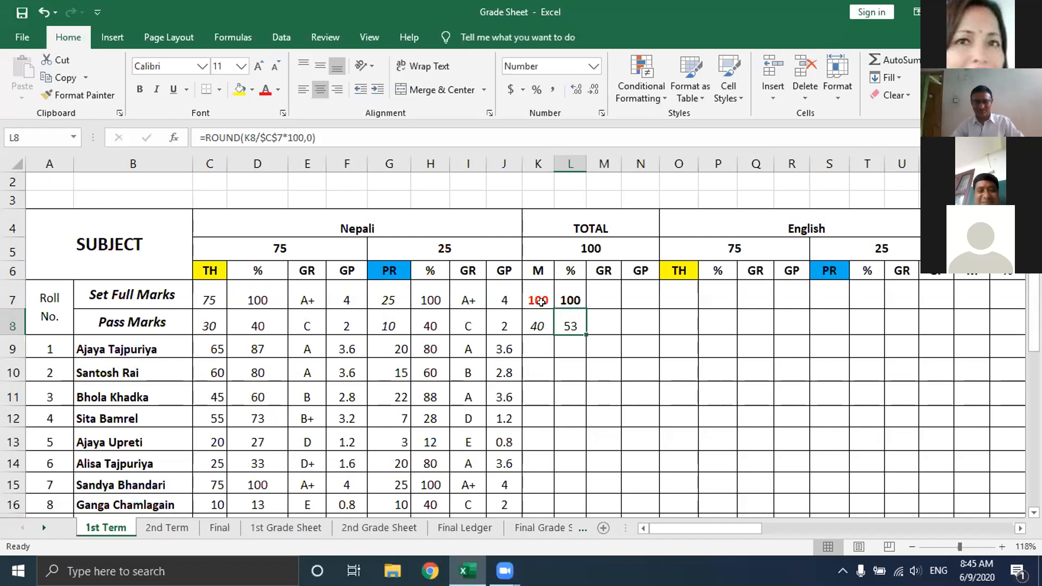
- Clear the contents of the total marks and percentage cells K7:L8
{"action": "left_click_drag", "start_coordinate": [535, 297], "coordinate": [568, 315]}
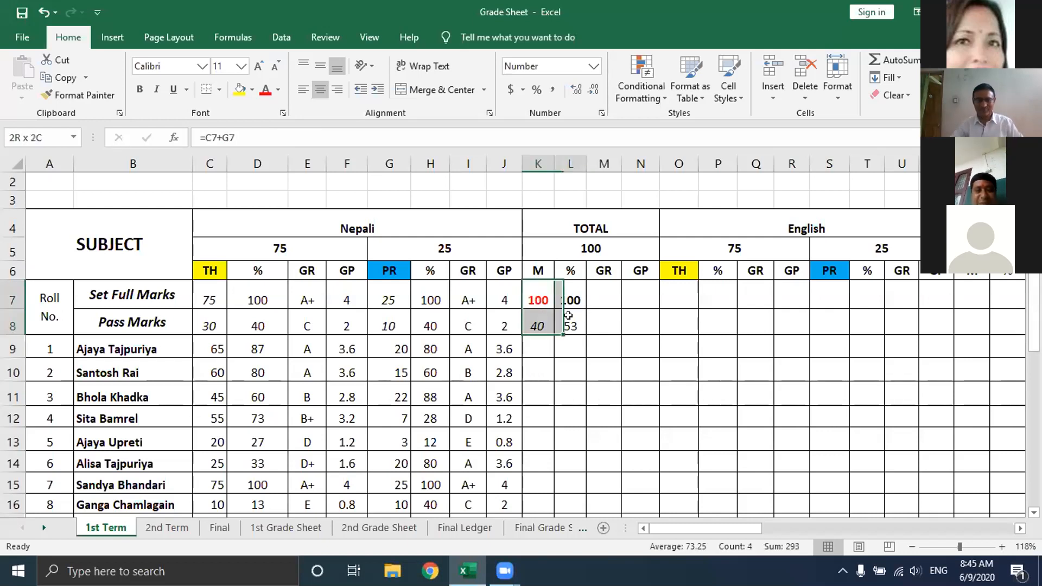
{"action": "right_click", "coordinate": [576, 321]}
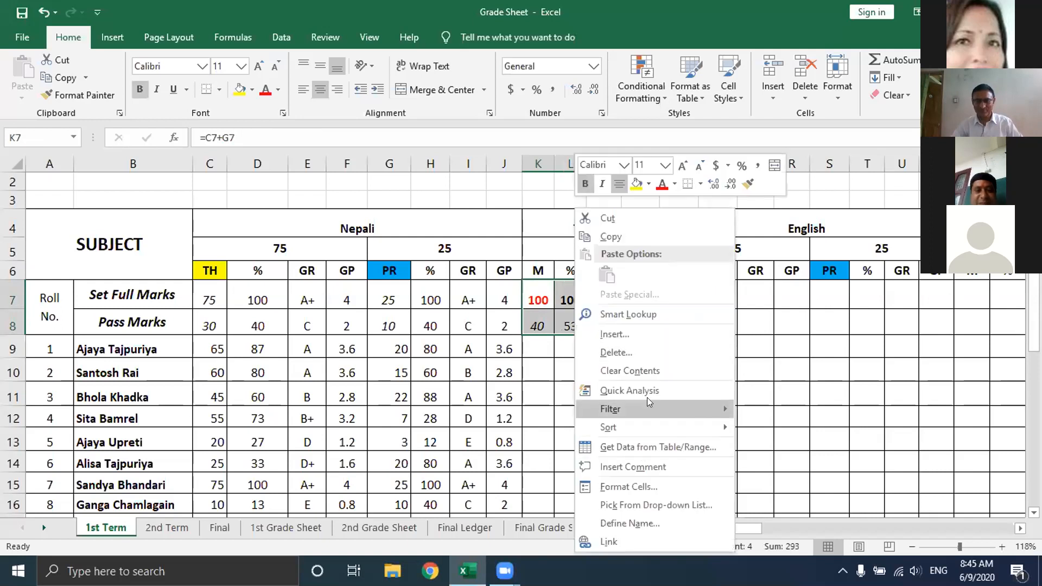
{"action": "left_click", "coordinate": [660, 369]}
- Recalculate the total full marks in K7 by adding the theory and practical full marks with =C7+G7
{"action": "left_click", "coordinate": [540, 292]}
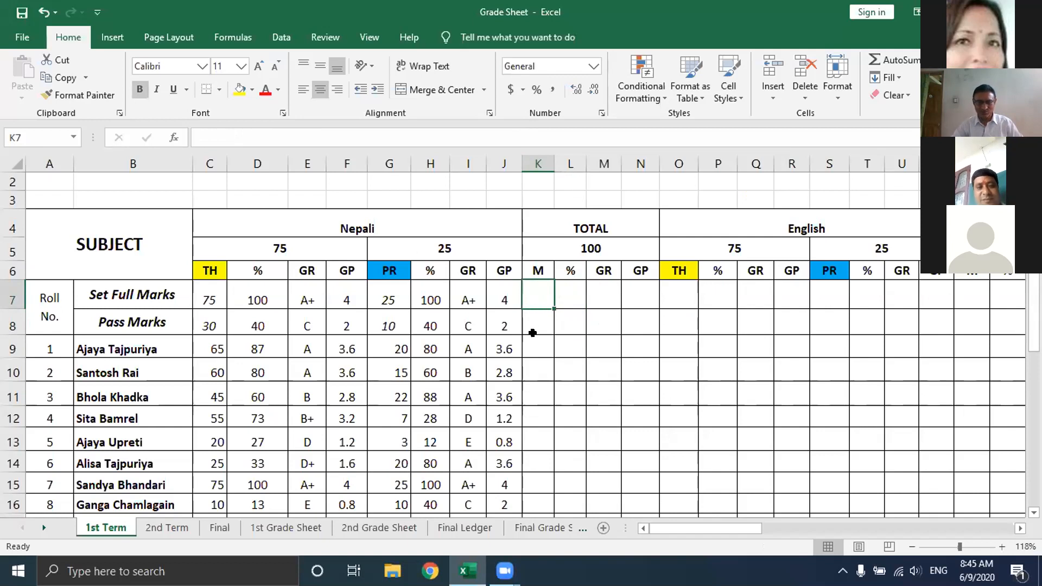
{"action": "type", "text": "="}
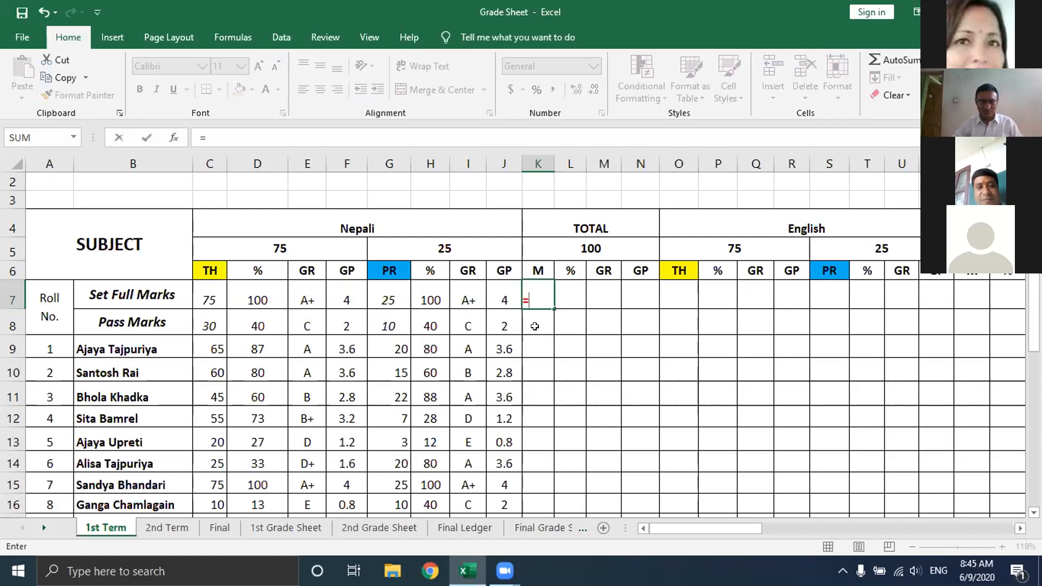
{"action": "left_click", "coordinate": [214, 292]}
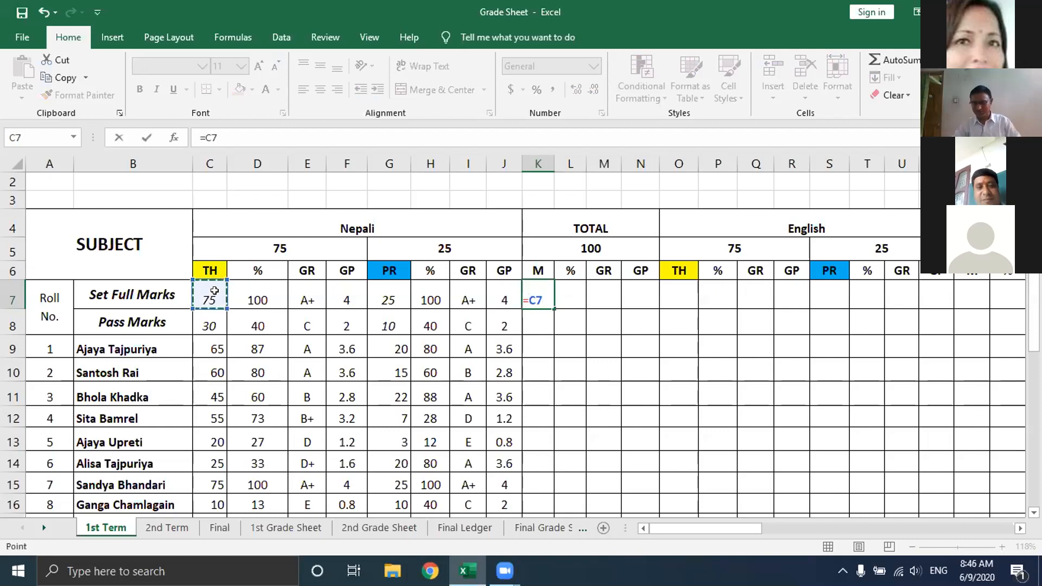
{"action": "type", "text": "+"}
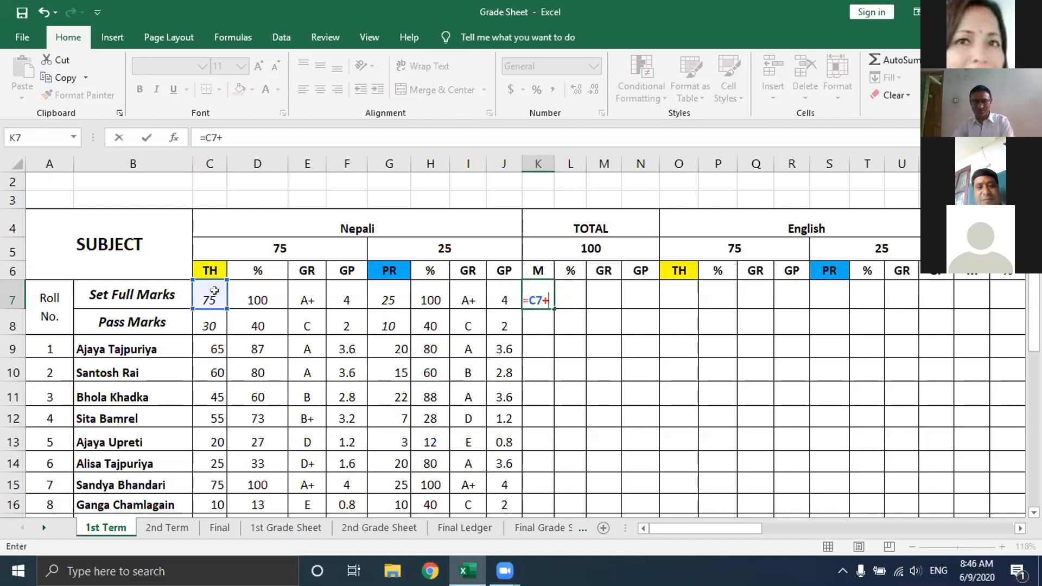
{"action": "left_click", "coordinate": [398, 300]}
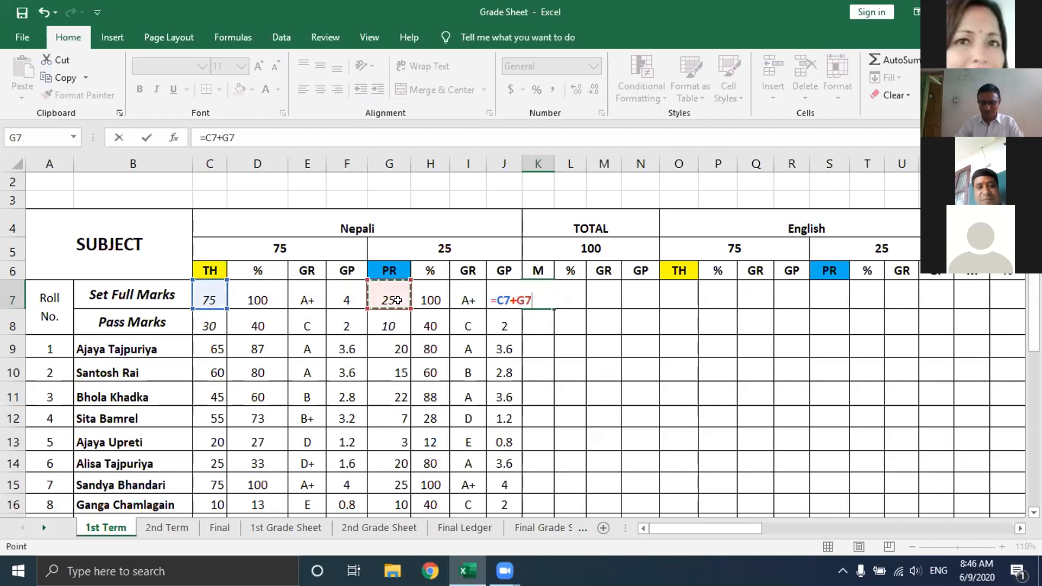
{"action": "key", "text": "Return"}
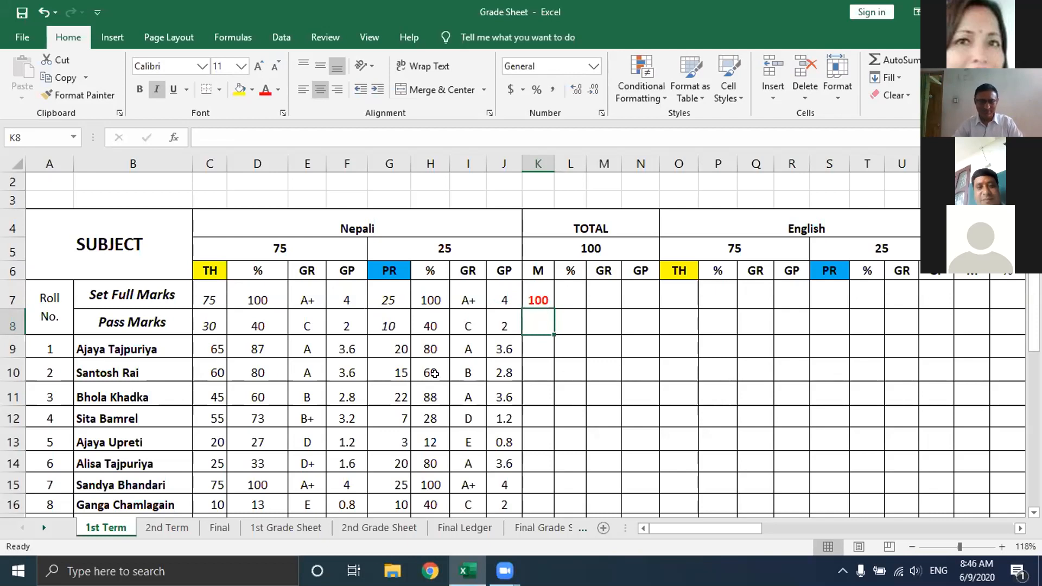
- Copy the theory percentage, grade and grade point cells D7:F8 into the total columns at L7:N8
{"action": "left_click_drag", "start_coordinate": [238, 292], "coordinate": [338, 324]}
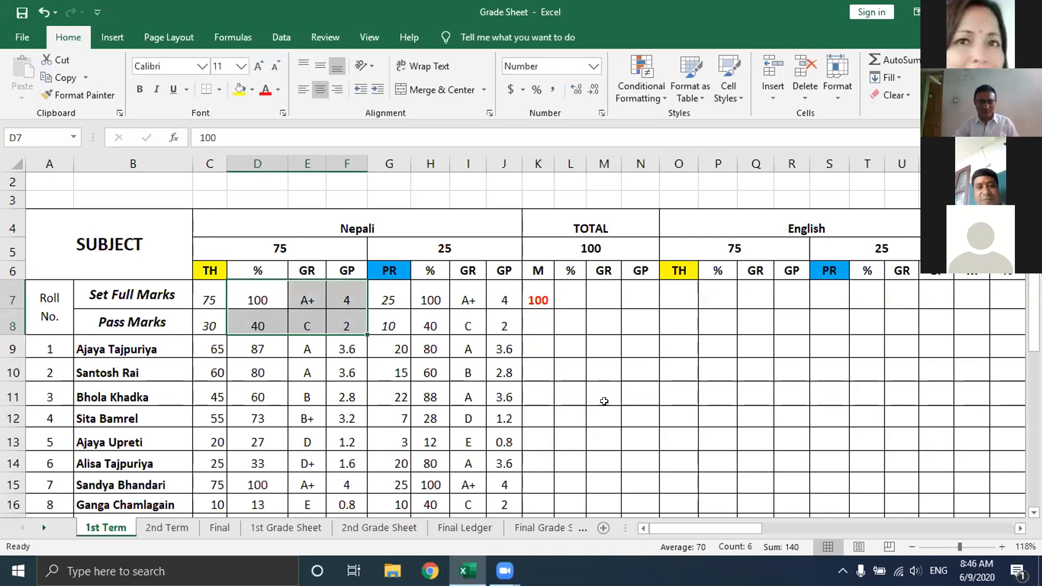
{"action": "key", "text": "ctrl+c"}
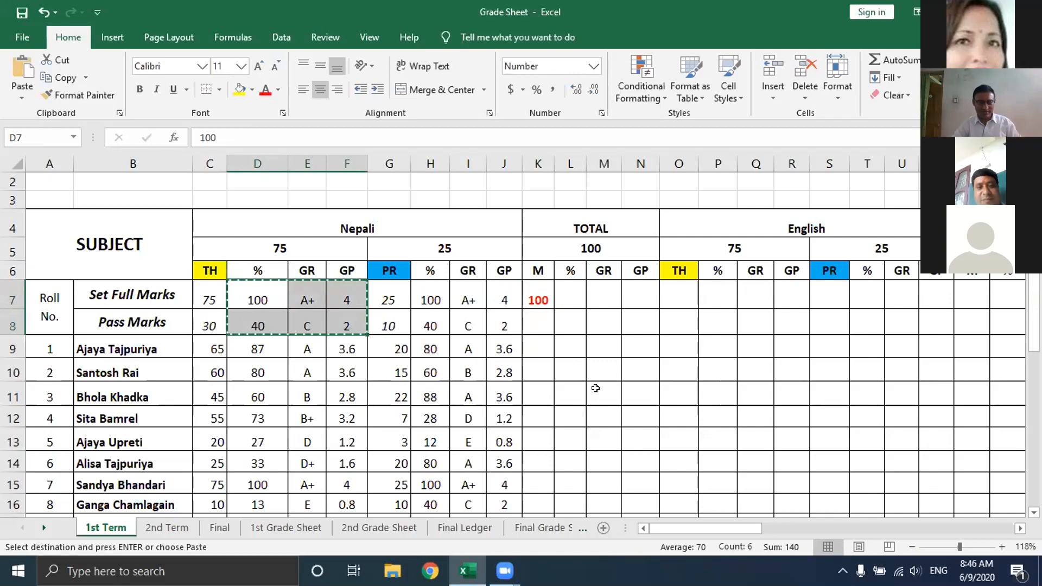
{"action": "key", "text": "Right"}
{"action": "key", "text": "Right"}
{"action": "key", "text": "Right"}
{"action": "key", "text": "Right"}
{"action": "key", "text": "Right"}
{"action": "key", "text": "Right"}
{"action": "key", "text": "Right"}
{"action": "key", "text": "Right"}
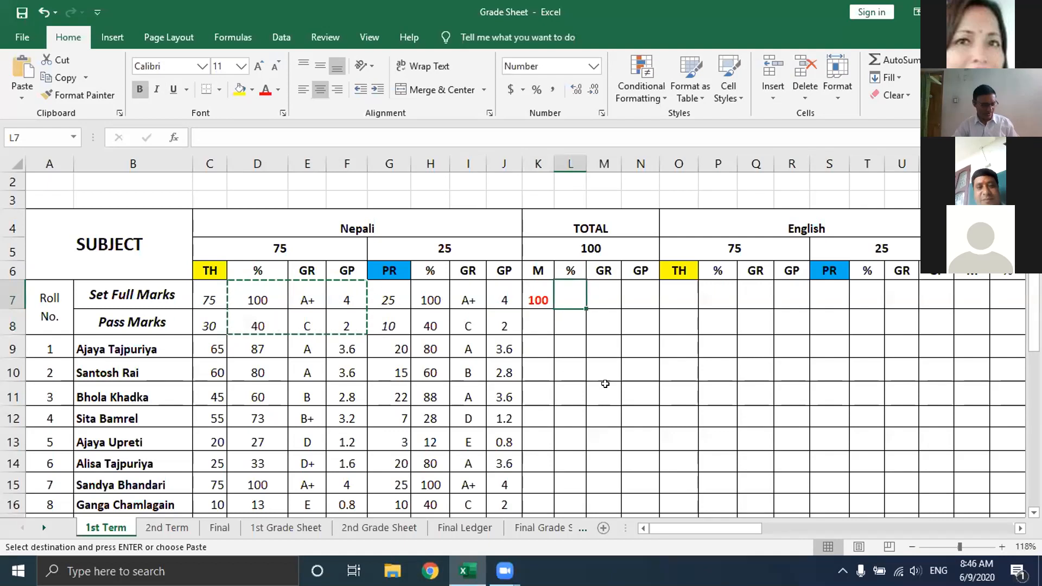
{"action": "key", "text": "ctrl+v"}
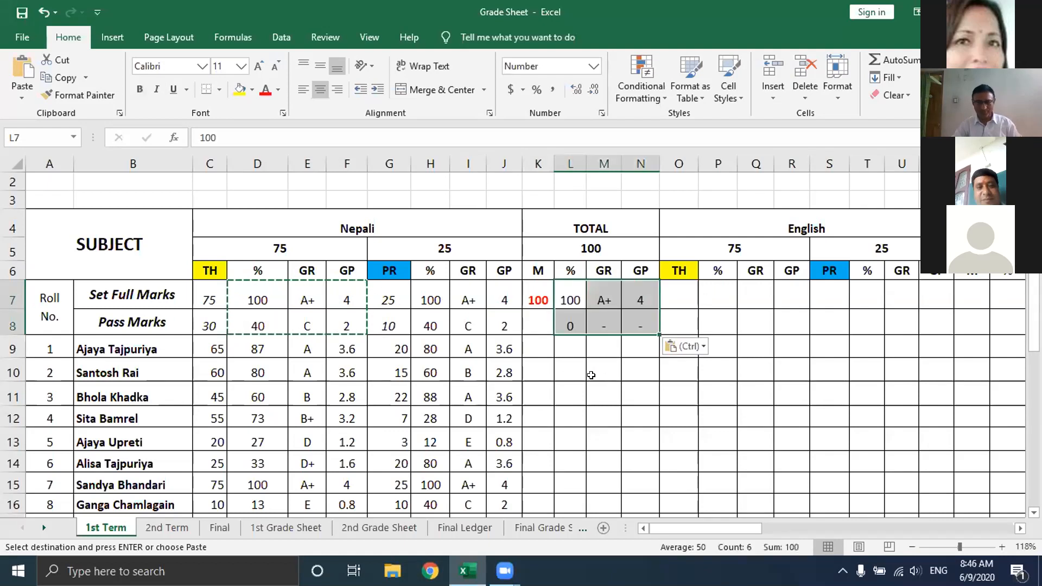
- Copy the theory pass-marks formula from C8 into the total pass-marks cell K8
{"action": "left_click", "coordinate": [537, 324]}
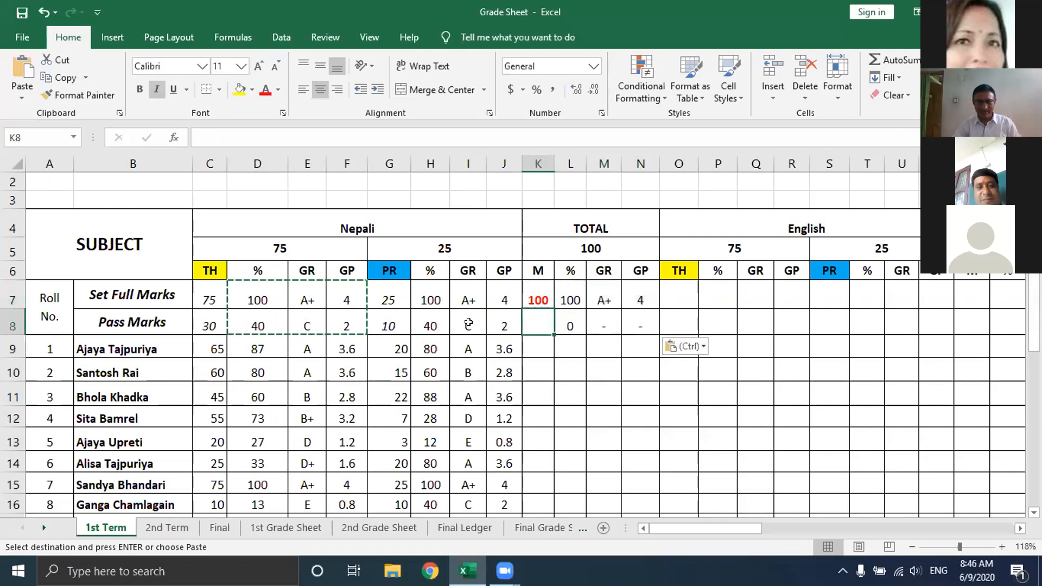
{"action": "left_click", "coordinate": [212, 322]}
{"action": "key", "text": "ctrl+c"}
{"action": "left_click", "coordinate": [534, 321]}
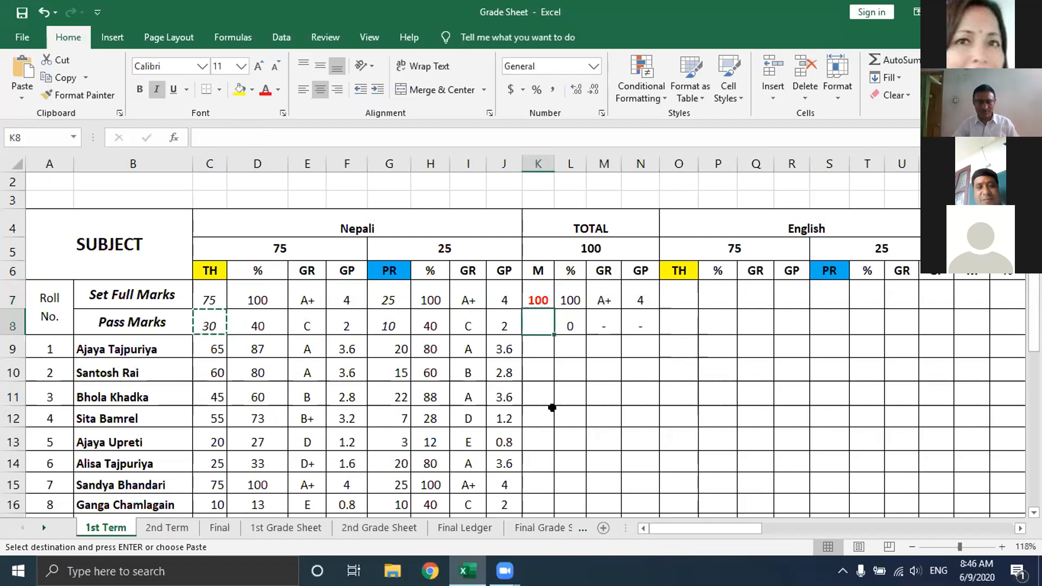
{"action": "key", "text": "ctrl+v"}
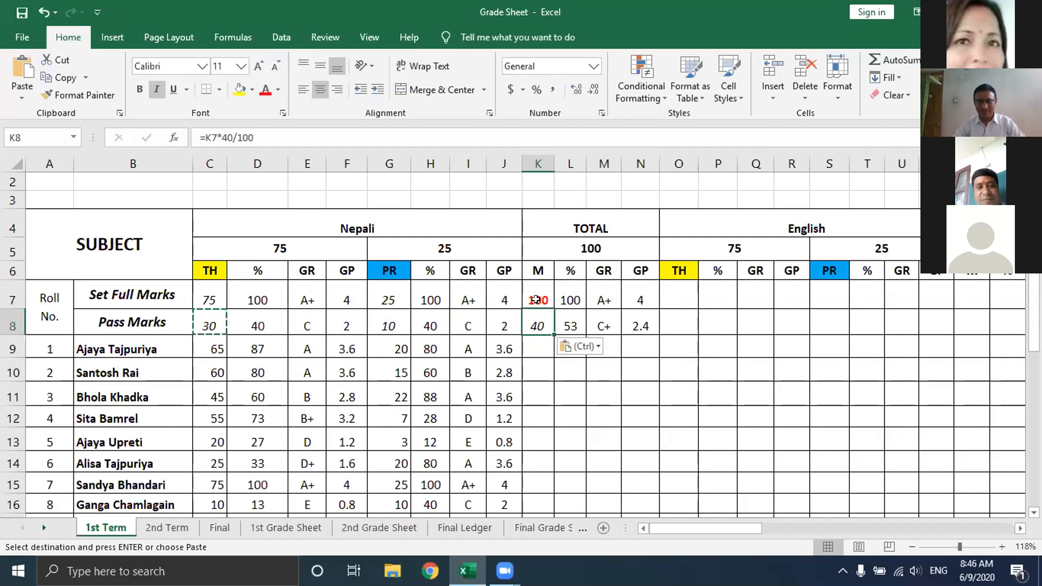
- Examine which full-marks cell the total percentage formula in L8 refers to, comparing it with K7
{"action": "left_click", "coordinate": [536, 300]}
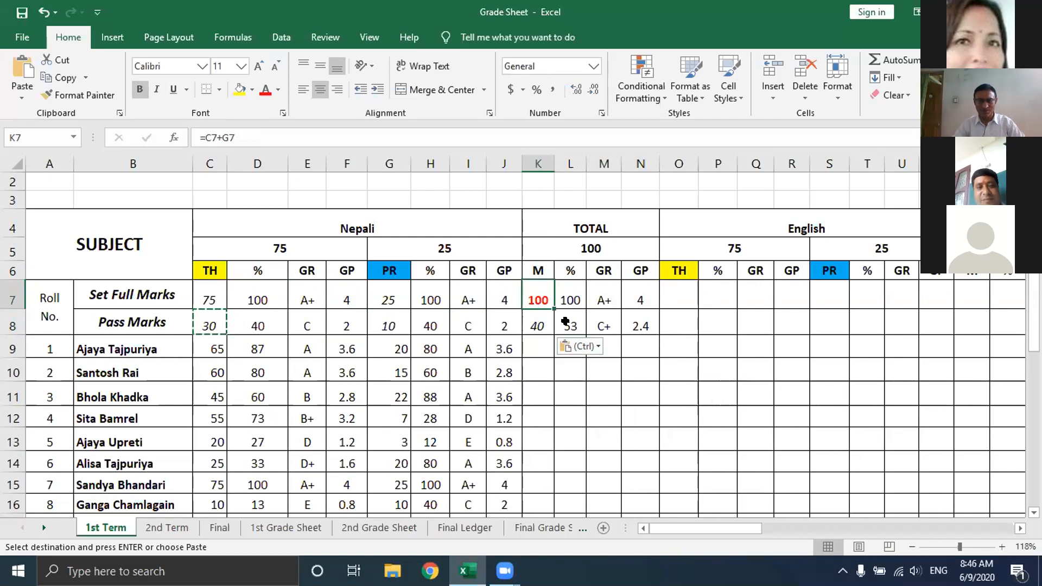
{"action": "left_click", "coordinate": [571, 323]}
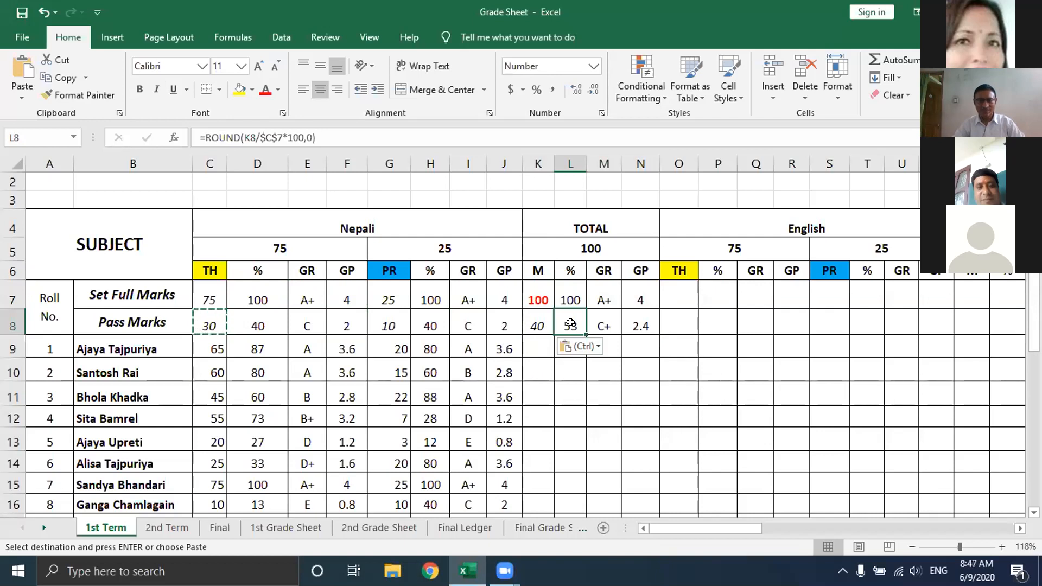
{"action": "left_click", "coordinate": [532, 300]}
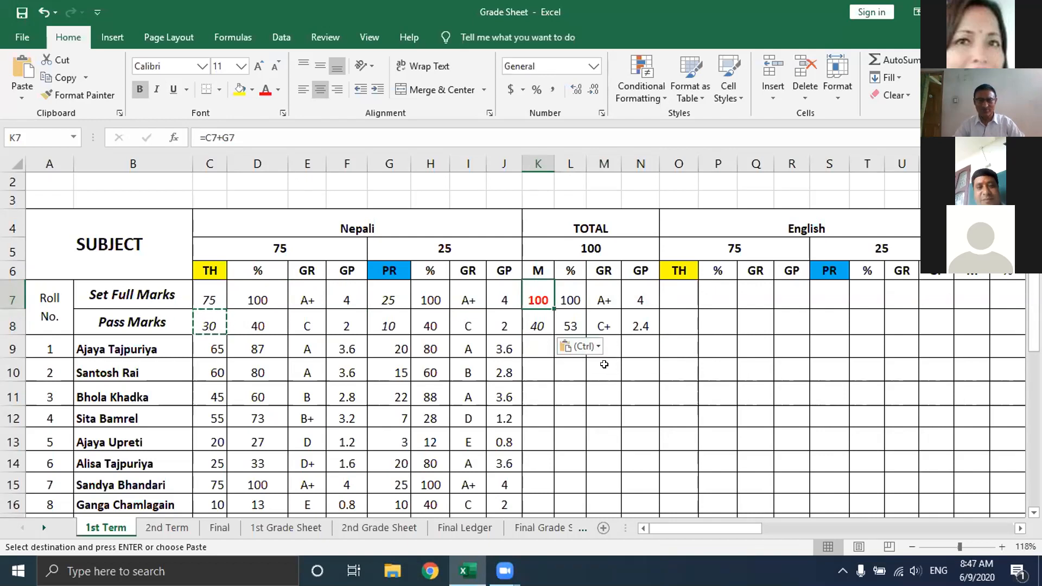
{"action": "key", "text": "Escape"}
{"action": "left_click", "coordinate": [645, 408]}
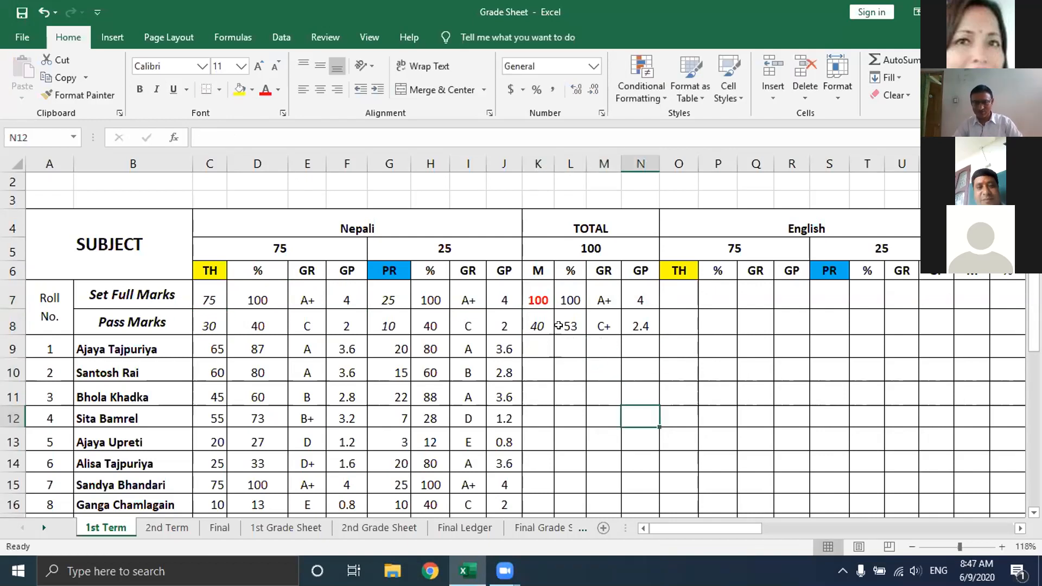
{"action": "left_click", "coordinate": [559, 325]}
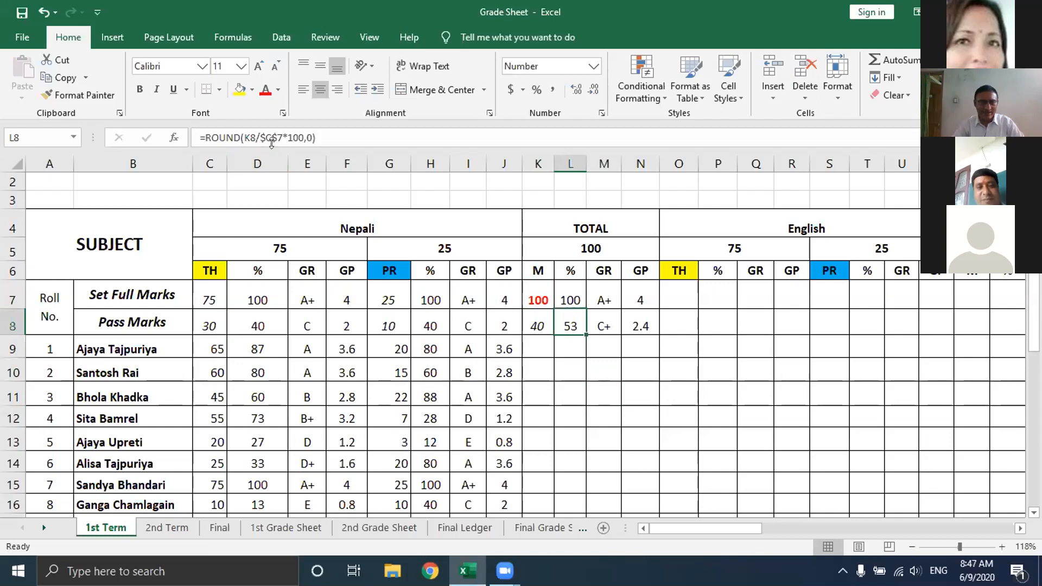
{"action": "left_click", "coordinate": [541, 299]}
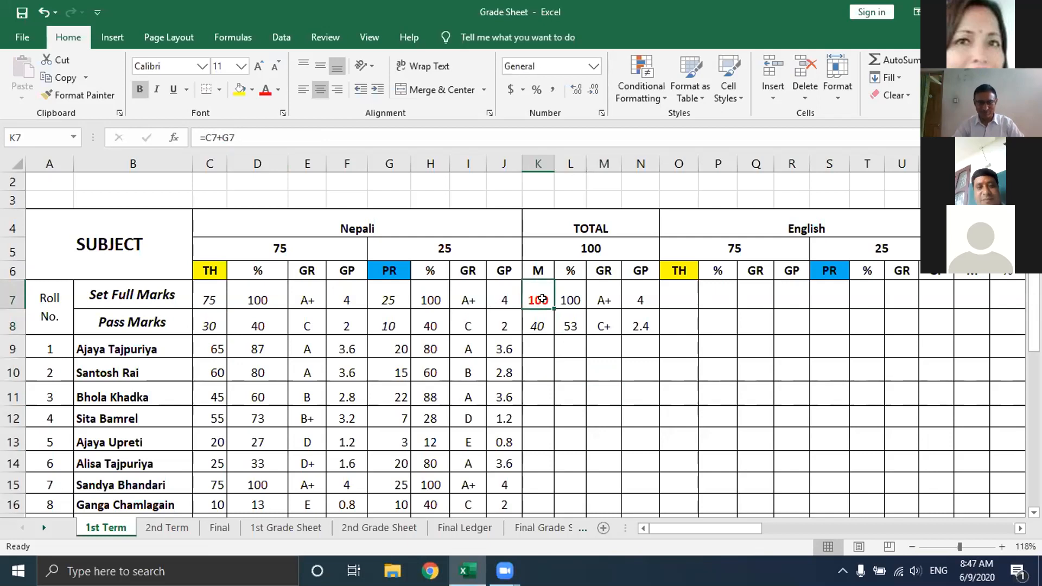
- Correct the percentage formula in L8 to divide by the absolute total full marks, making it =ROUND(K8/$K$7*100,0)
{"action": "left_click", "coordinate": [569, 321]}
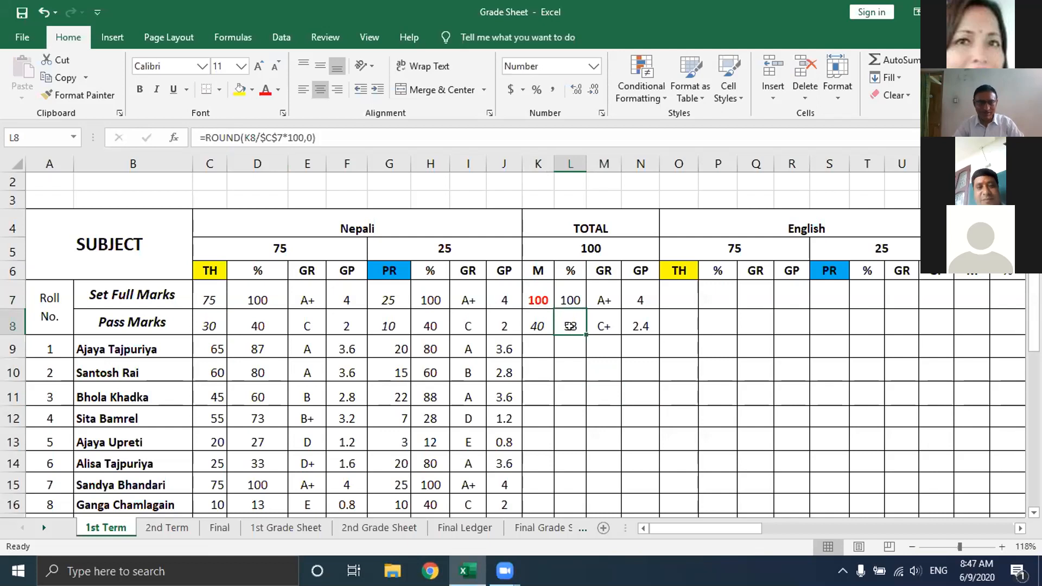
{"action": "left_click", "coordinate": [274, 136]}
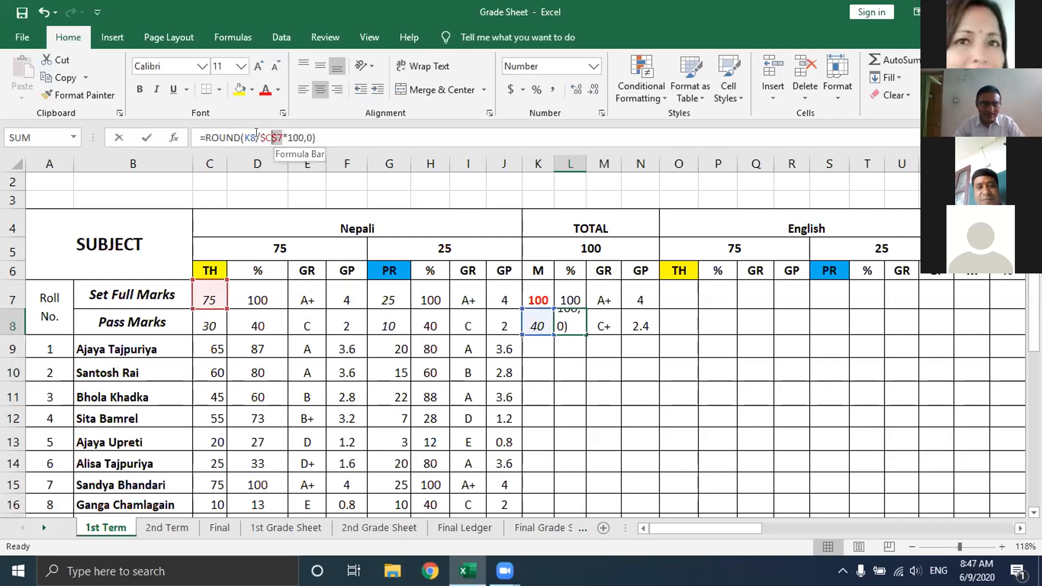
{"action": "double_click", "coordinate": [260, 133]}
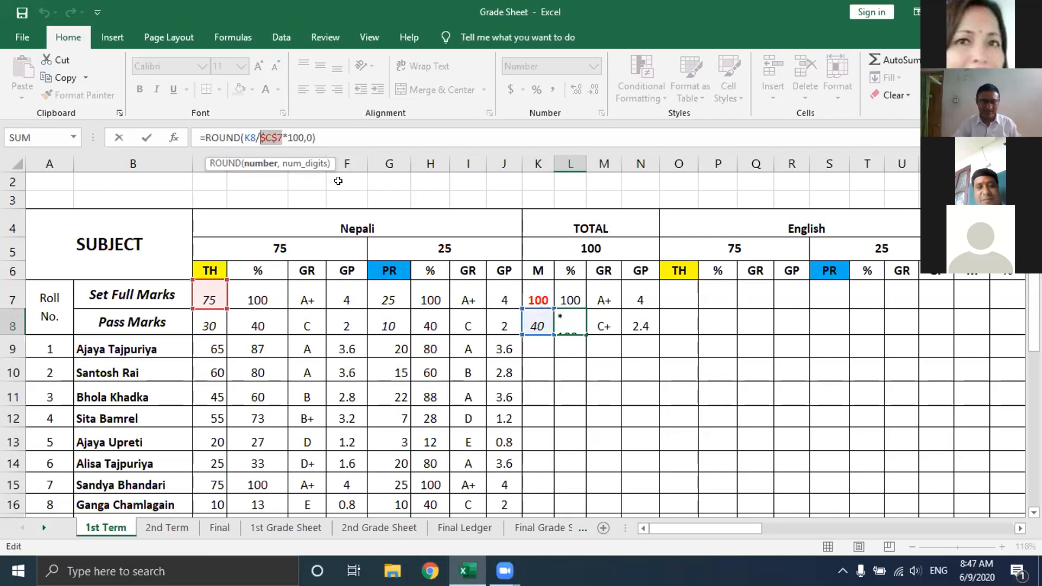
{"action": "key", "text": "BackSpace"}
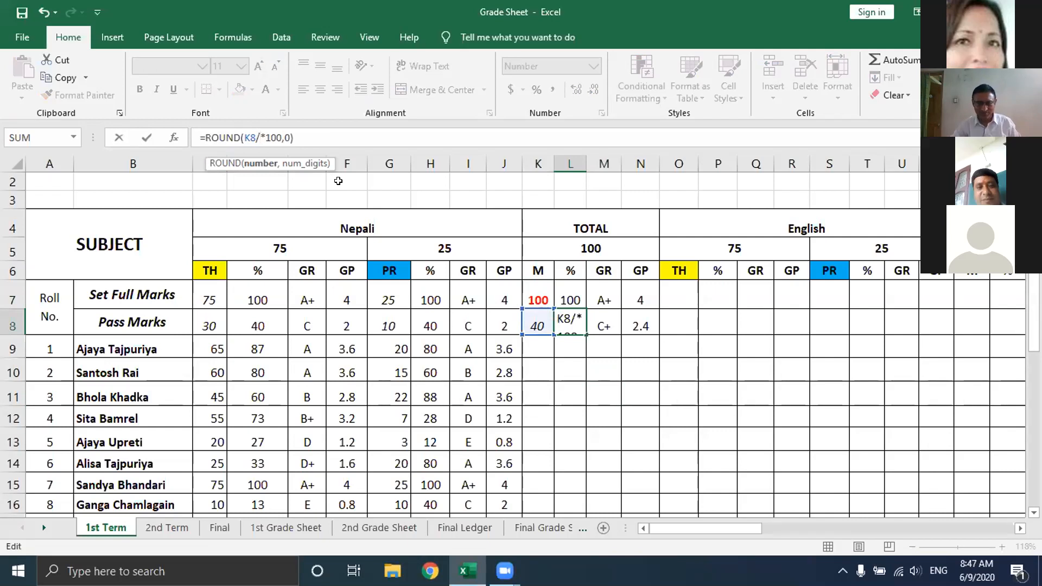
{"action": "left_click", "coordinate": [533, 291]}
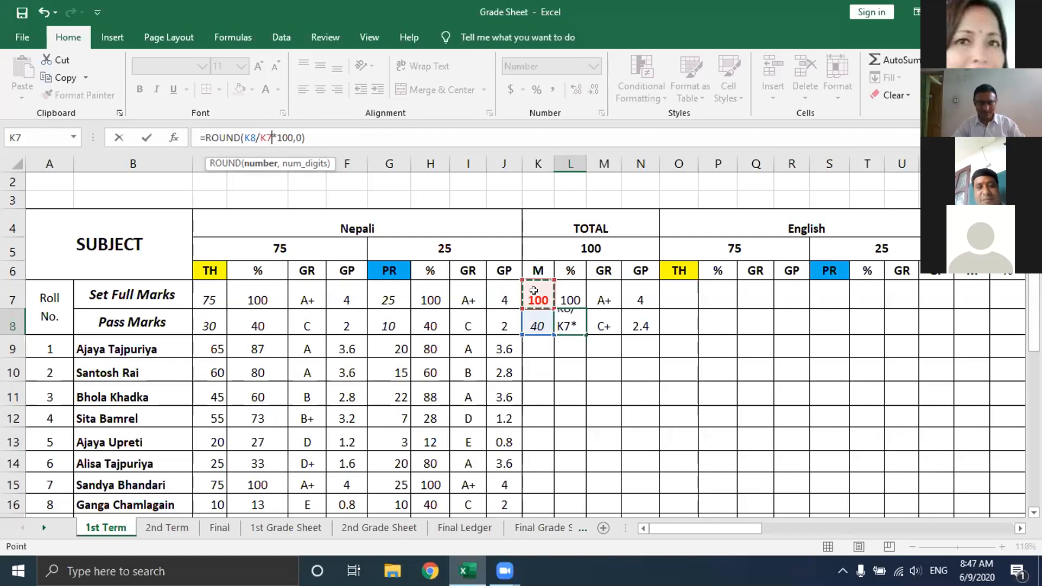
{"action": "key", "text": "F4"}
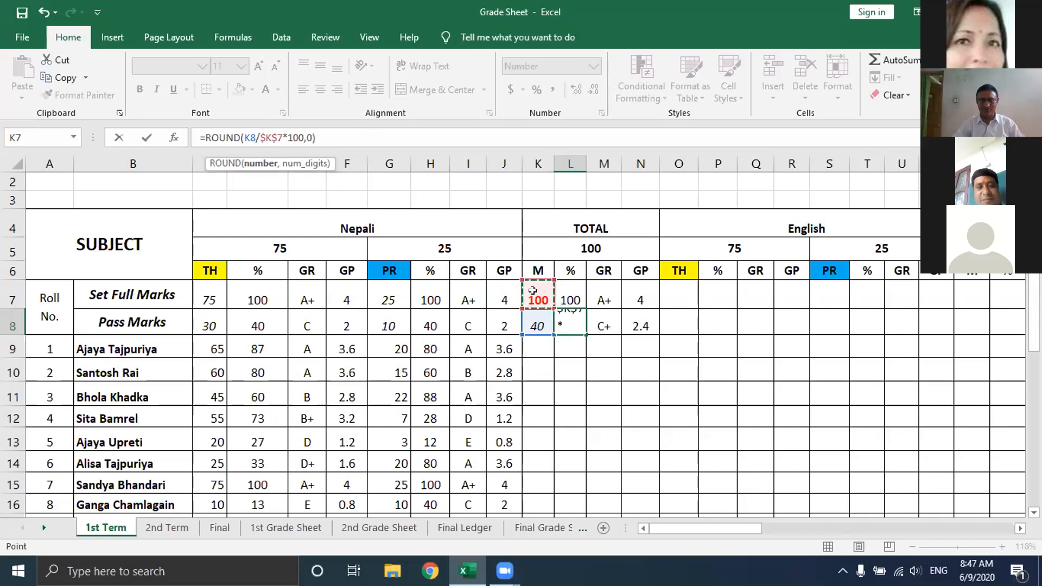
{"action": "key", "text": "Return"}
- Fill the total pass-marks row formulas in K8:N8 down through the student rows
{"action": "left_click", "coordinate": [569, 315]}
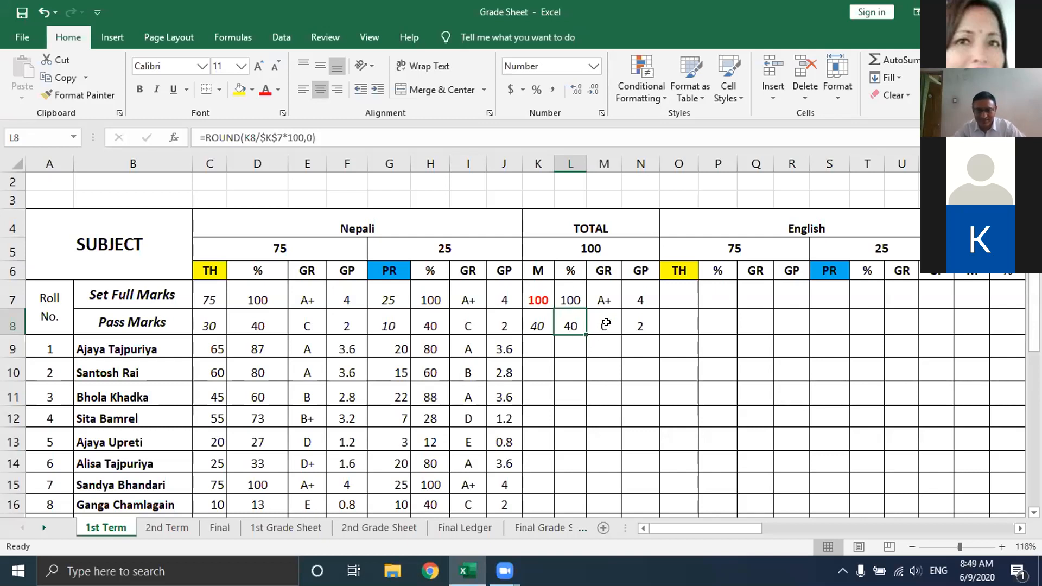
{"action": "left_click_drag", "start_coordinate": [536, 324], "coordinate": [630, 326]}
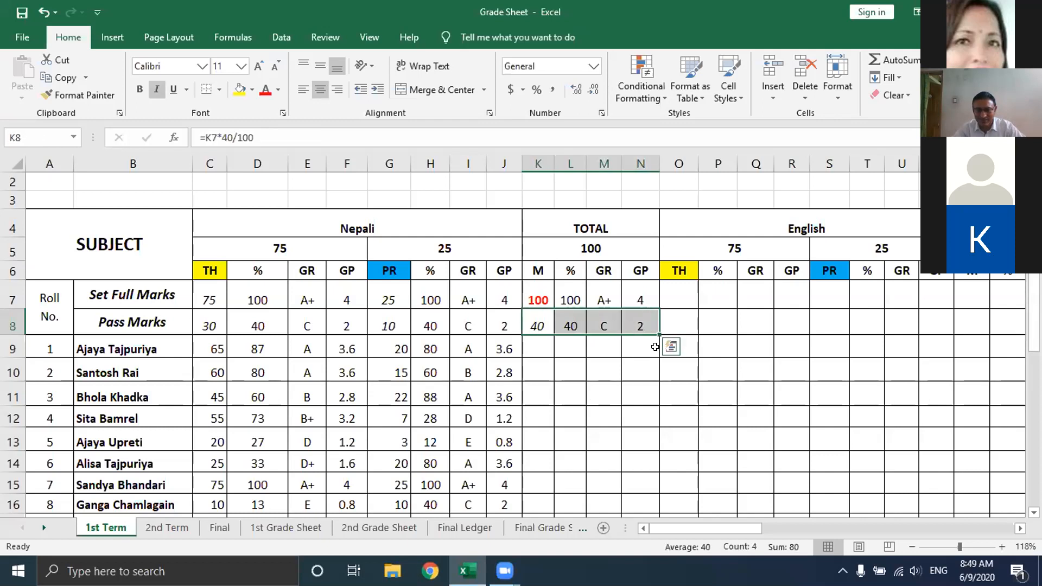
{"action": "double_click", "coordinate": [655, 333]}
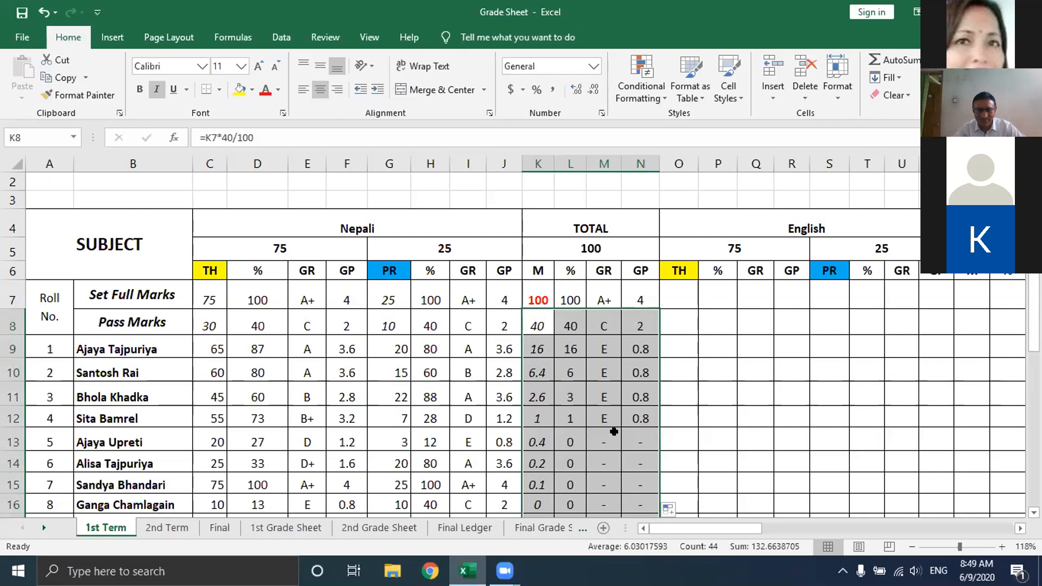
- Fill the total pass-marks formula from K8 down the total marks column through the last student row
{"action": "scroll", "coordinate": [609, 412], "scroll_direction": "down", "scroll_amount": 1}
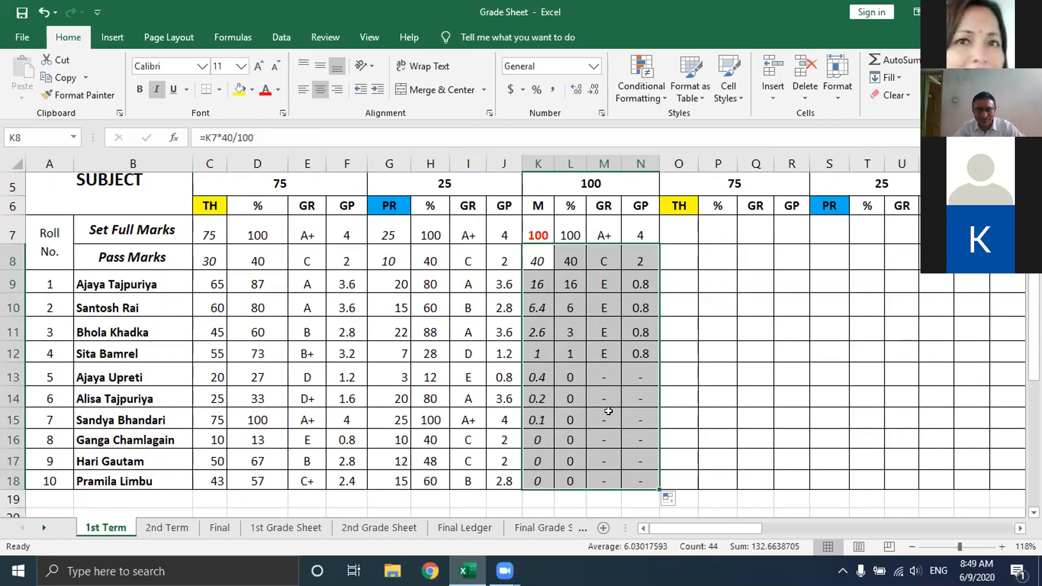
{"action": "left_click", "coordinate": [529, 252]}
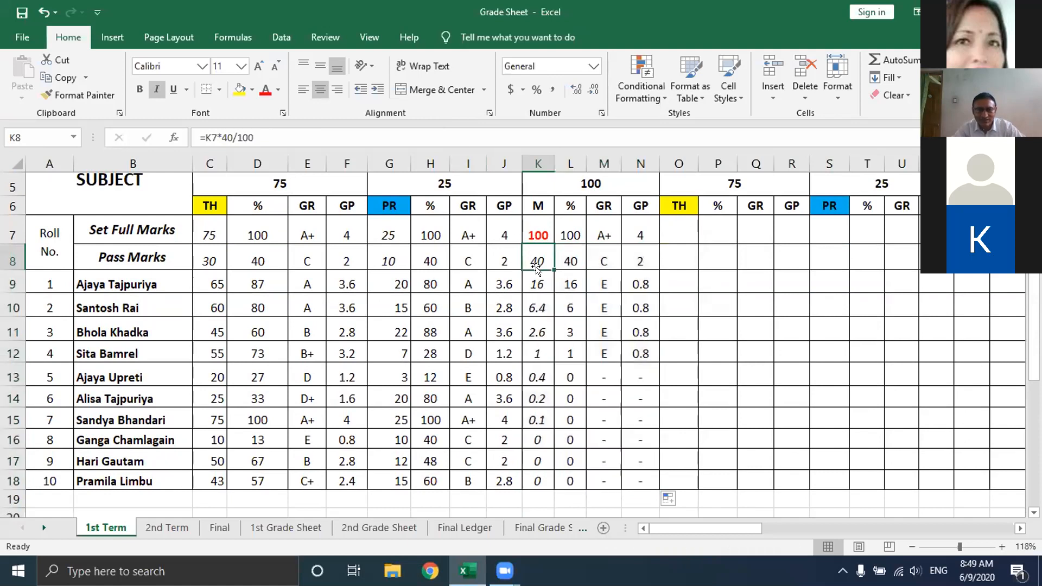
{"action": "left_click_drag", "start_coordinate": [549, 267], "coordinate": [548, 483]}
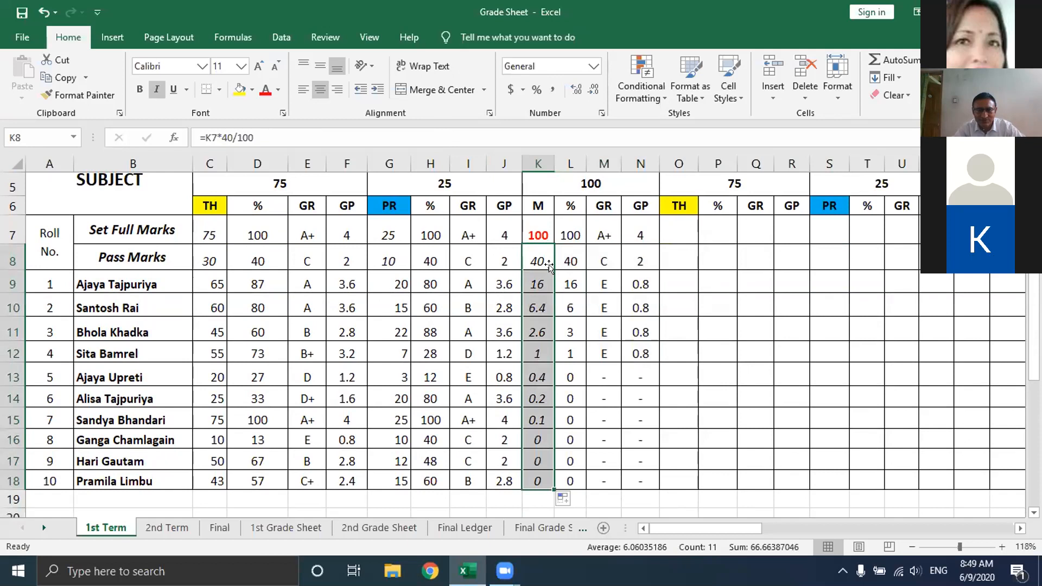
{"action": "left_click", "coordinate": [744, 388]}
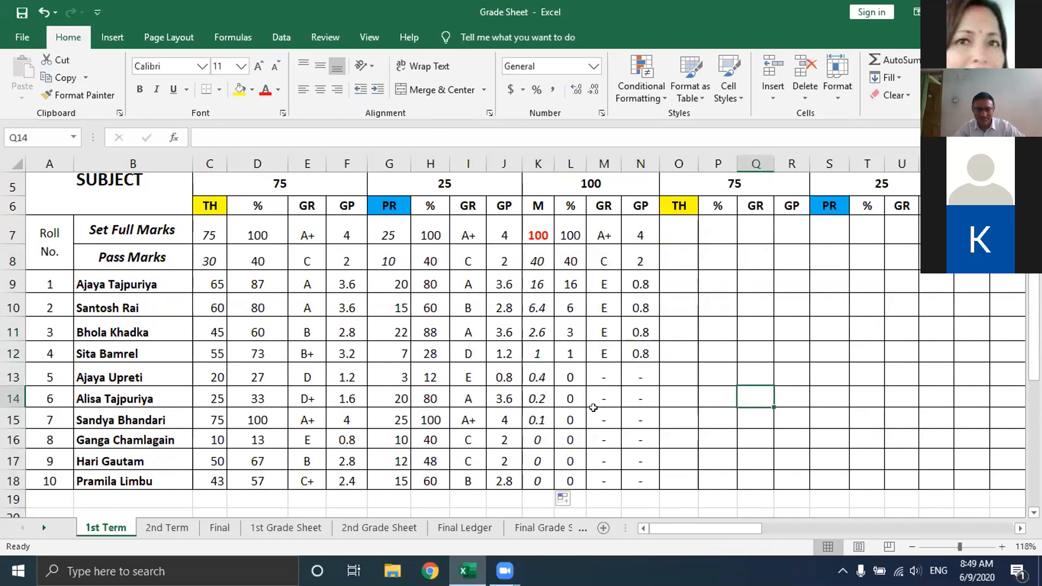
- Examine the total grade point and grade formulas in N12, M12 and M7, and the full-marks percentage in L7
{"action": "left_click", "coordinate": [632, 354]}
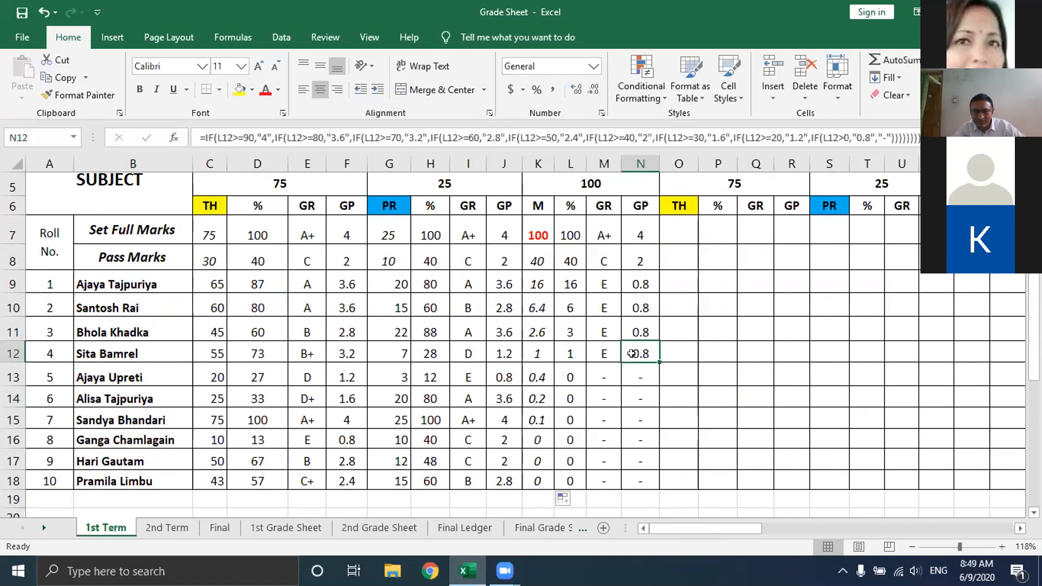
{"action": "left_click", "coordinate": [601, 352]}
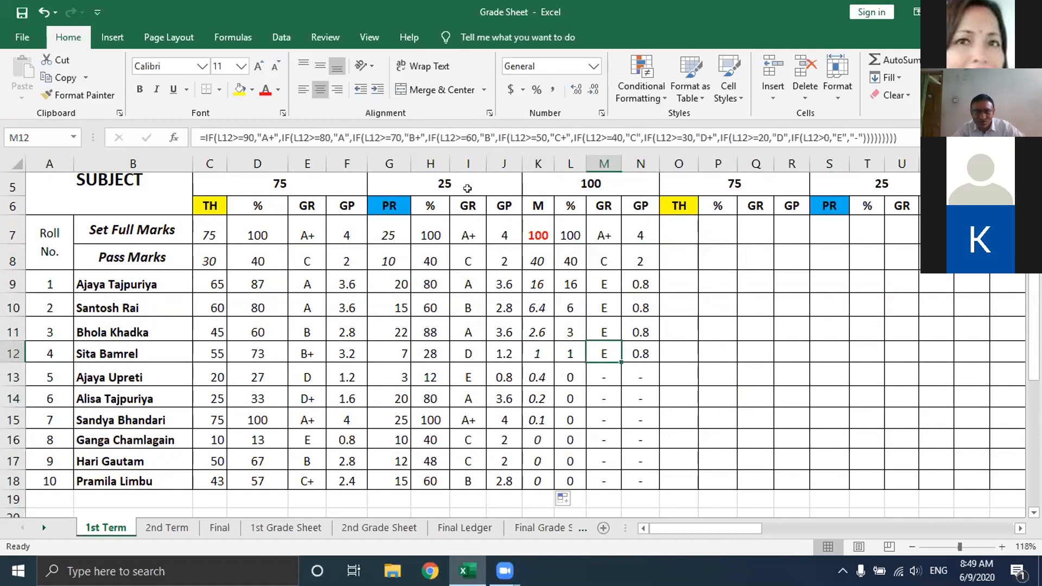
{"action": "left_click", "coordinate": [602, 235]}
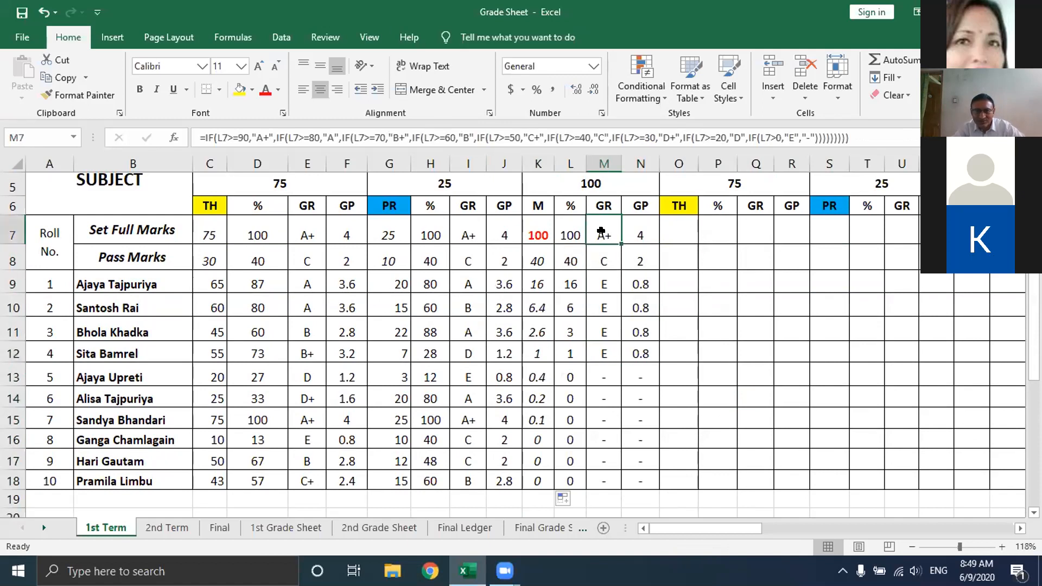
{"action": "key", "text": "Left"}
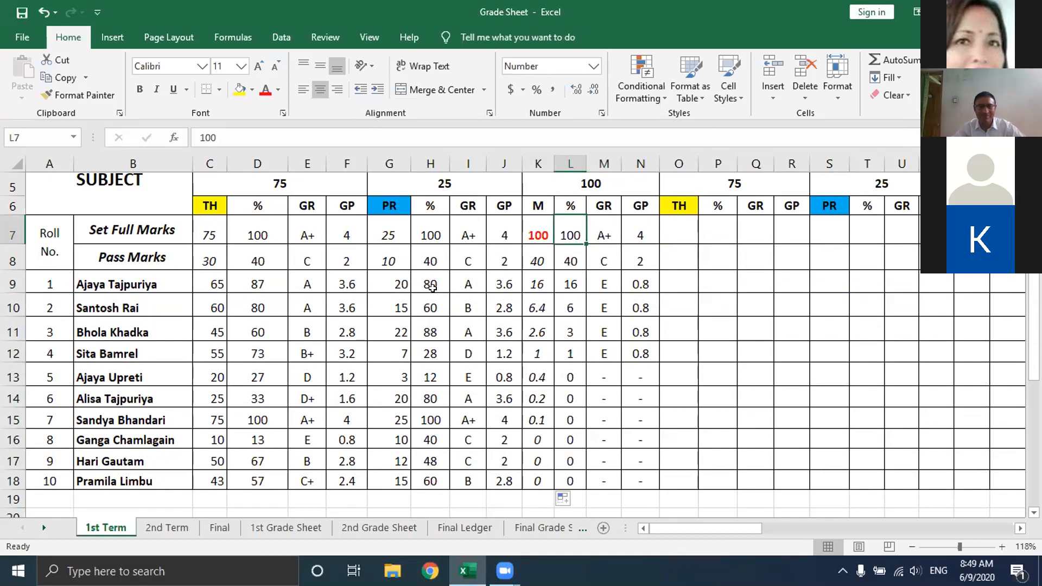
- Fill the practical percentage formula from H8 down through the student rows and check the copies in H11 and H13
{"action": "left_click", "coordinate": [436, 256]}
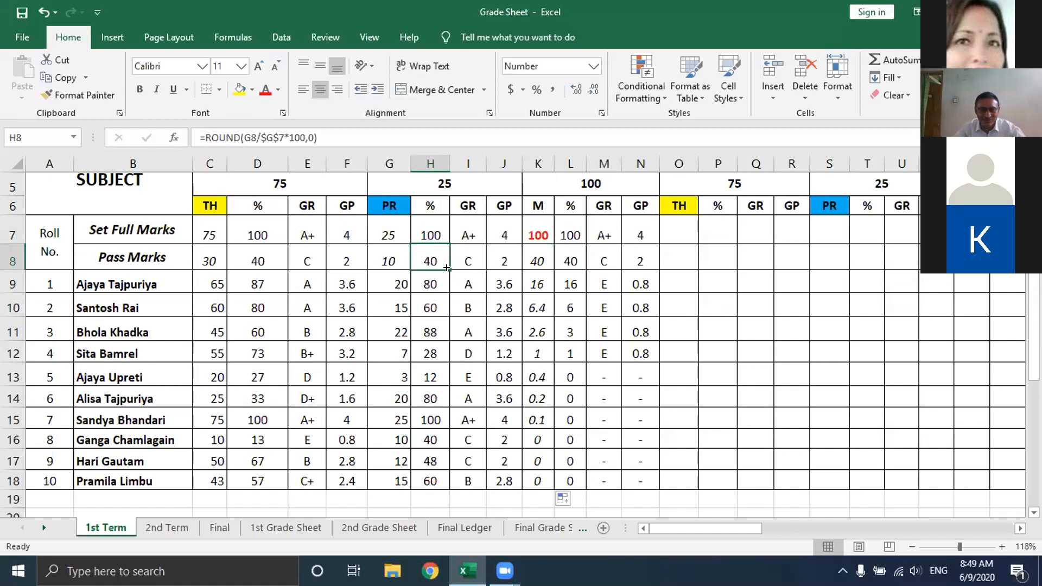
{"action": "double_click", "coordinate": [446, 267]}
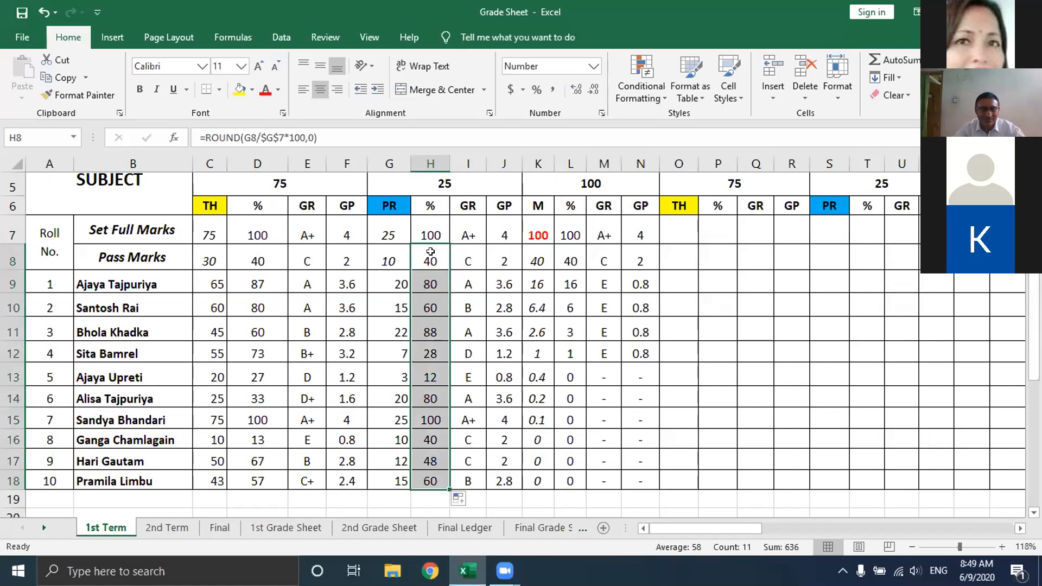
{"action": "left_click", "coordinate": [430, 251]}
{"action": "left_click", "coordinate": [428, 329]}
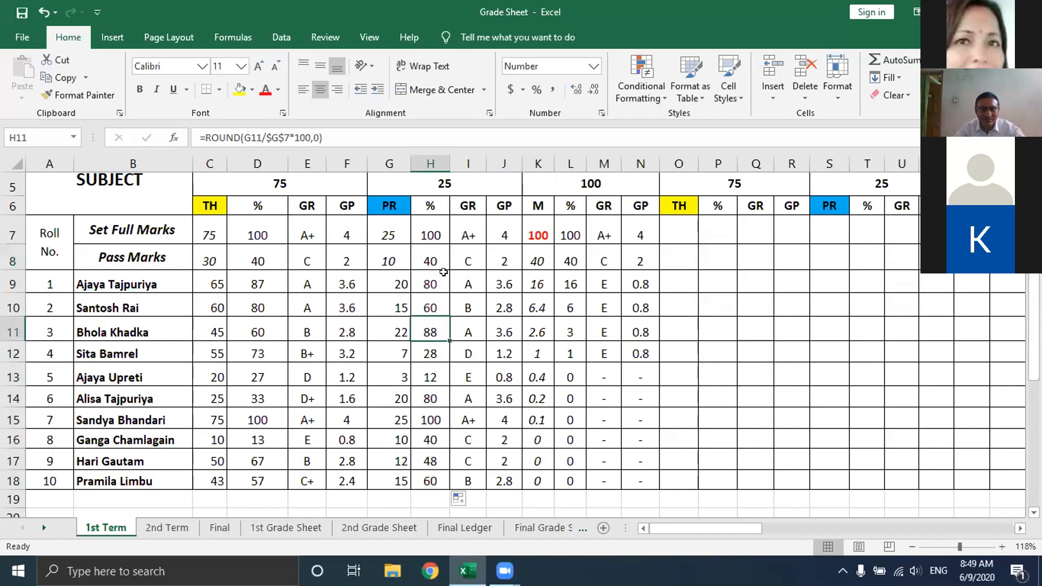
{"action": "left_click", "coordinate": [432, 375]}
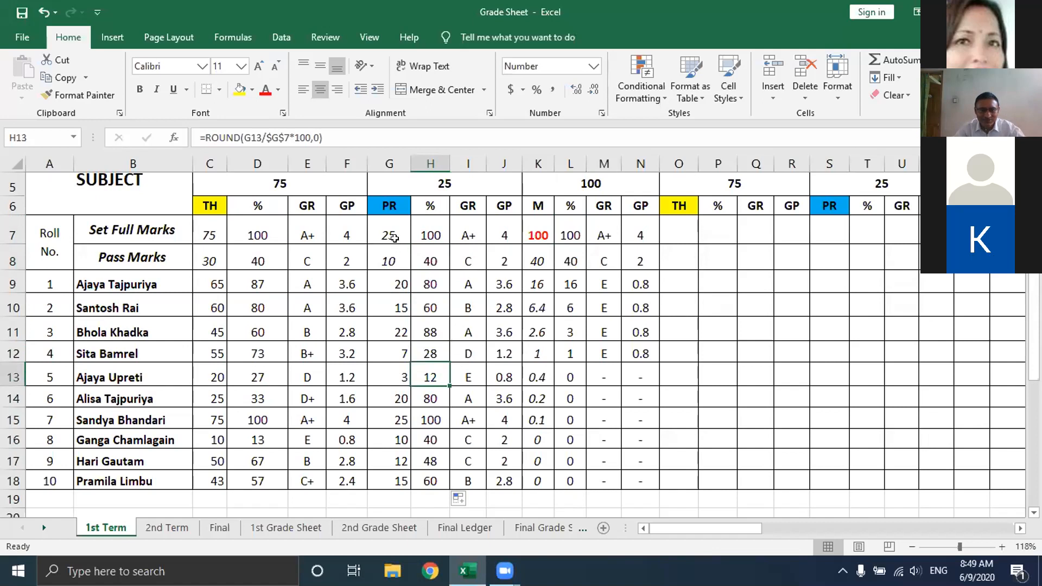
- Fill the total marks formula =C7+G7 from K7 down through the pass-marks and student rows
{"action": "left_click", "coordinate": [406, 252]}
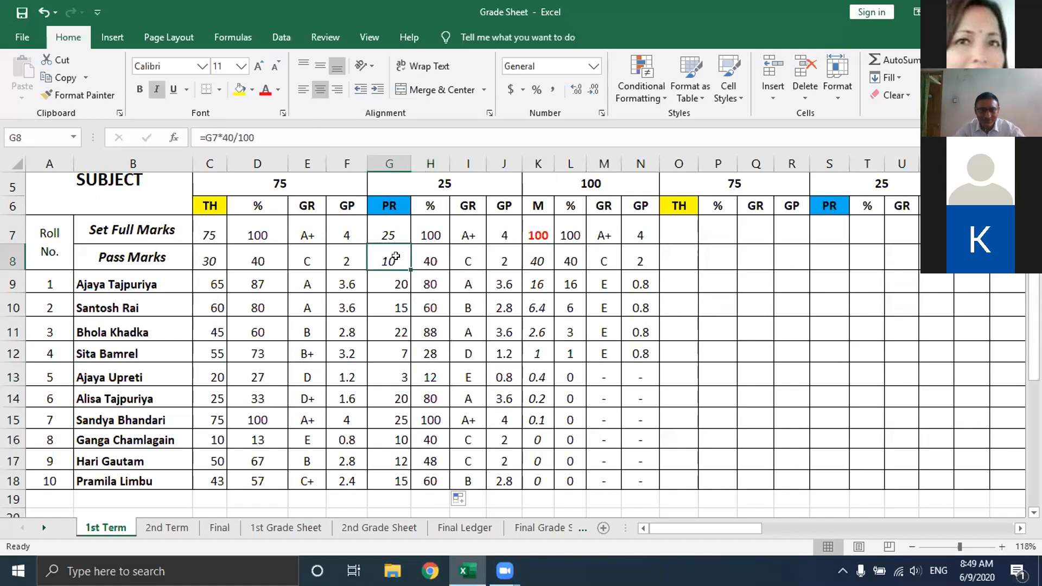
{"action": "left_click", "coordinate": [213, 372]}
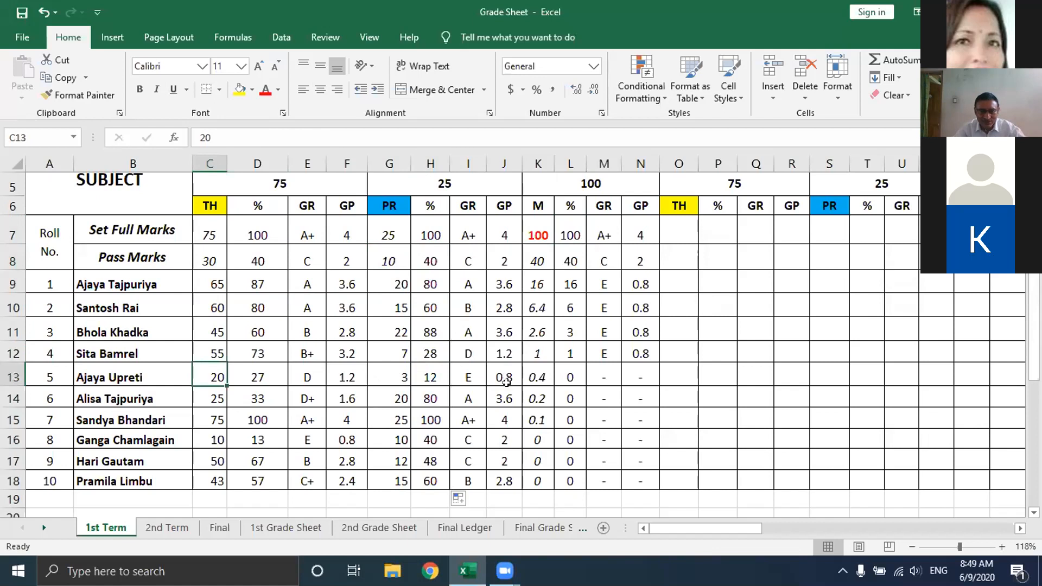
{"action": "left_click", "coordinate": [534, 379]}
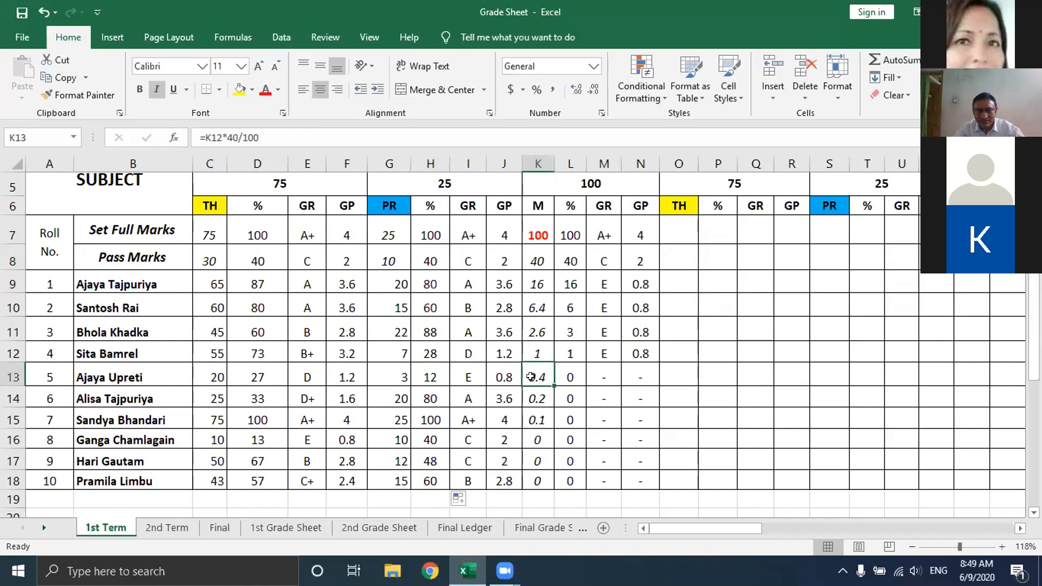
{"action": "left_click", "coordinate": [533, 249]}
{"action": "left_click", "coordinate": [544, 235]}
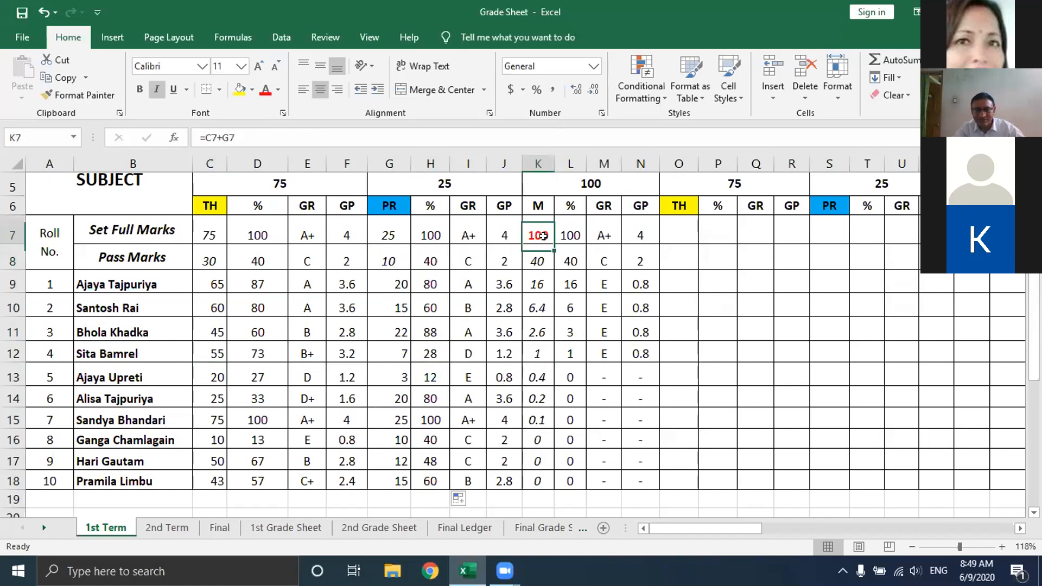
{"action": "double_click", "coordinate": [553, 242]}
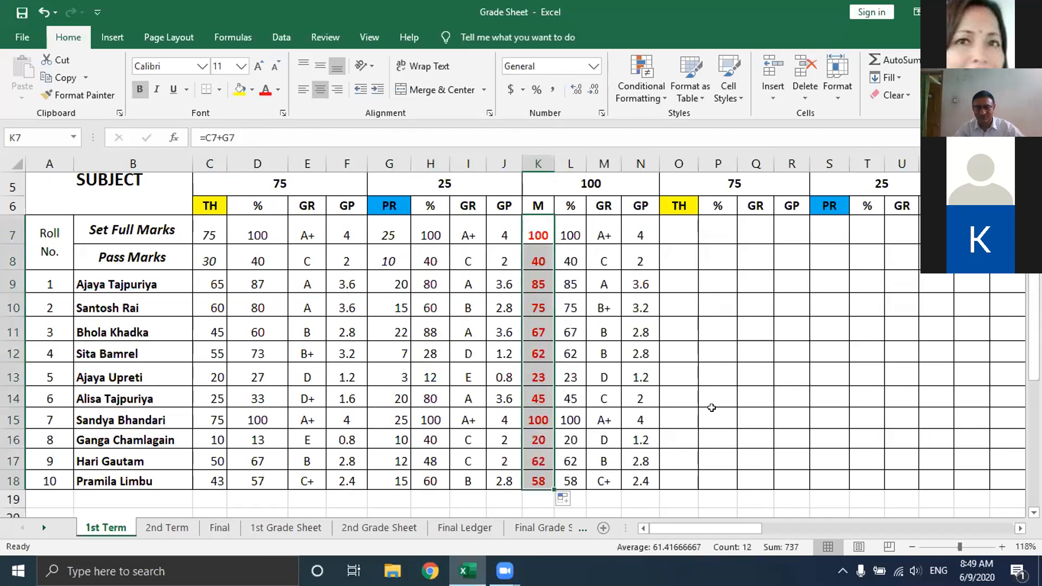
{"action": "left_click", "coordinate": [741, 396]}
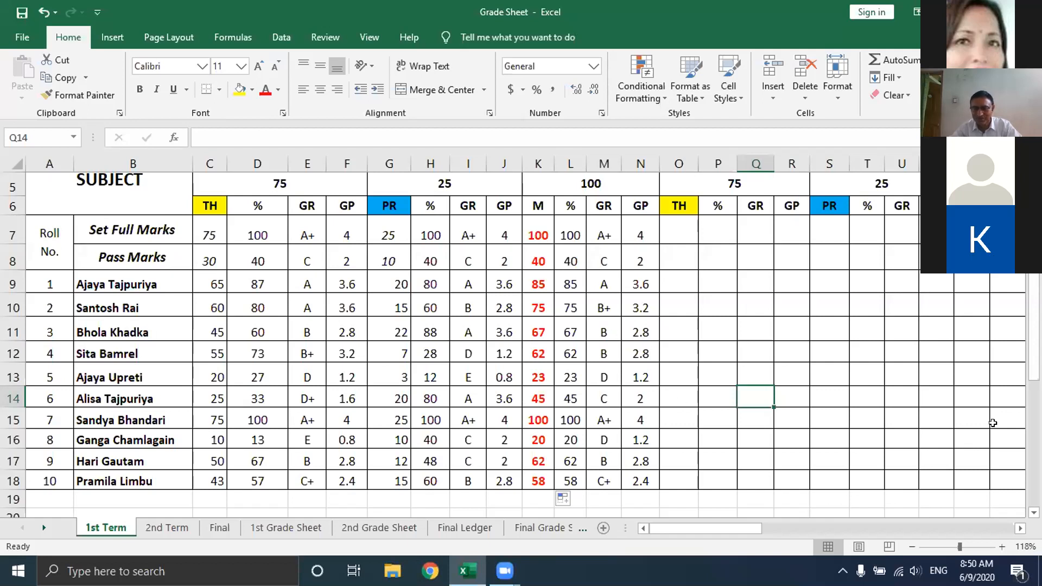
- Copy the Nepali and total full-marks and pass-marks rows C7:N8 into the English section starting at O7
{"action": "left_click_drag", "start_coordinate": [1034, 359], "coordinate": [1034, 346]}
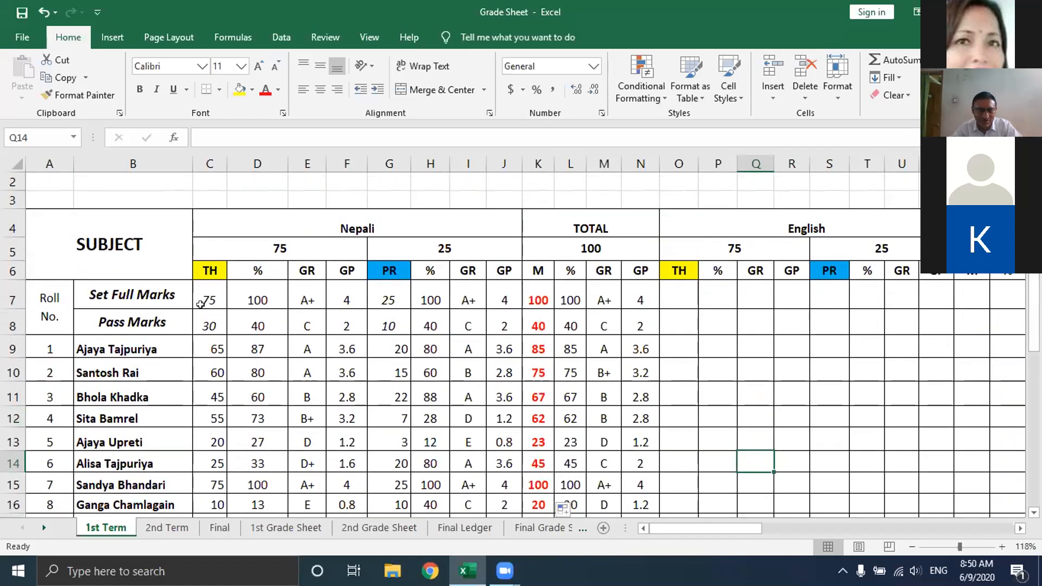
{"action": "left_click_drag", "start_coordinate": [202, 292], "coordinate": [629, 323]}
{"action": "left_click", "coordinate": [703, 343]}
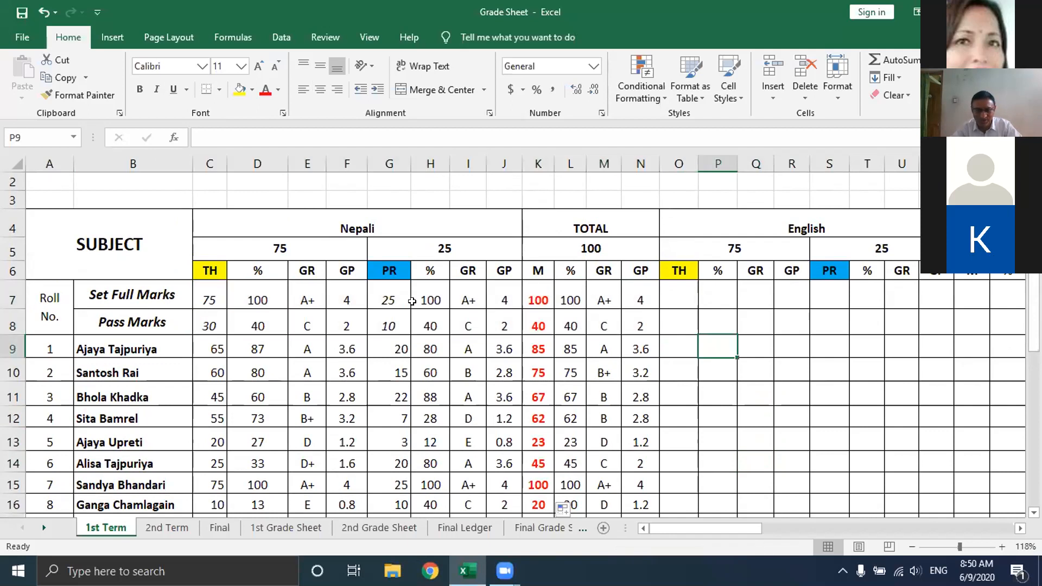
{"action": "mouse_move", "coordinate": [200, 296]}
{"action": "left_mouse_down"}
{"action": "mouse_move", "coordinate": [207, 326]}
{"action": "mouse_move", "coordinate": [635, 326]}
{"action": "mouse_move", "coordinate": [617, 326]}
{"action": "left_mouse_up"}
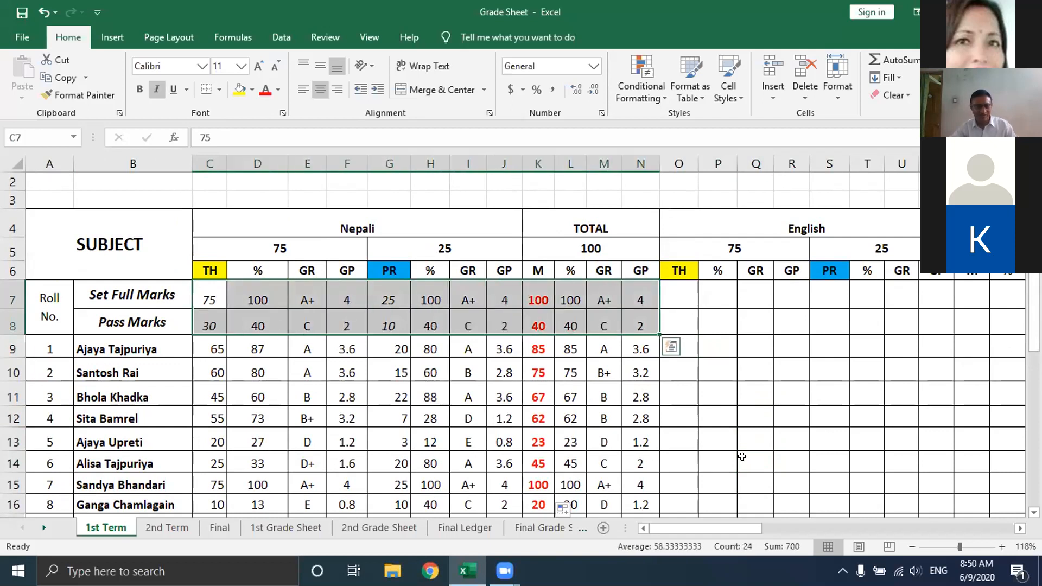
{"action": "key", "text": "ctrl+c"}
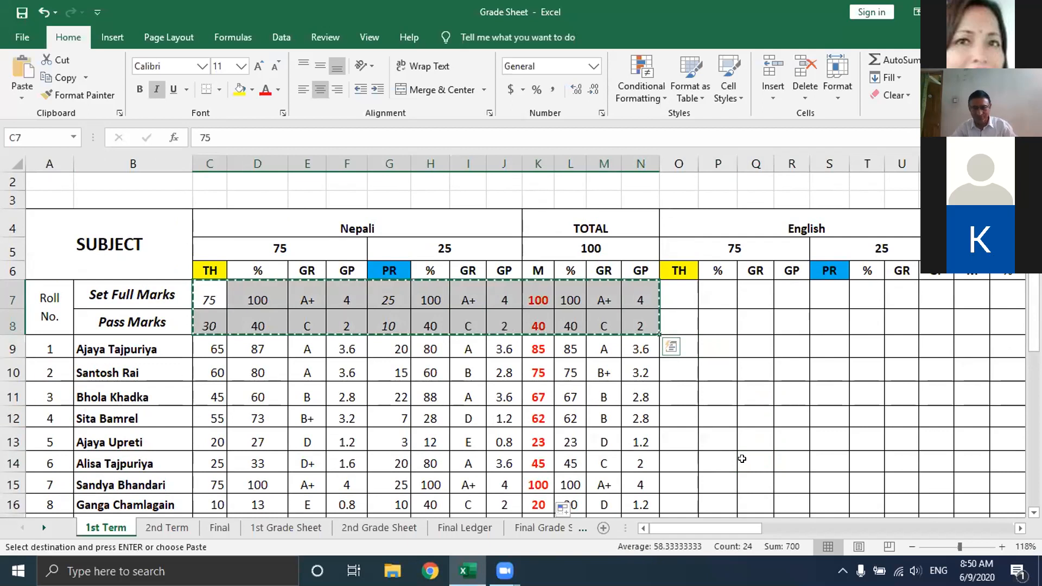
{"action": "left_click", "coordinate": [669, 288]}
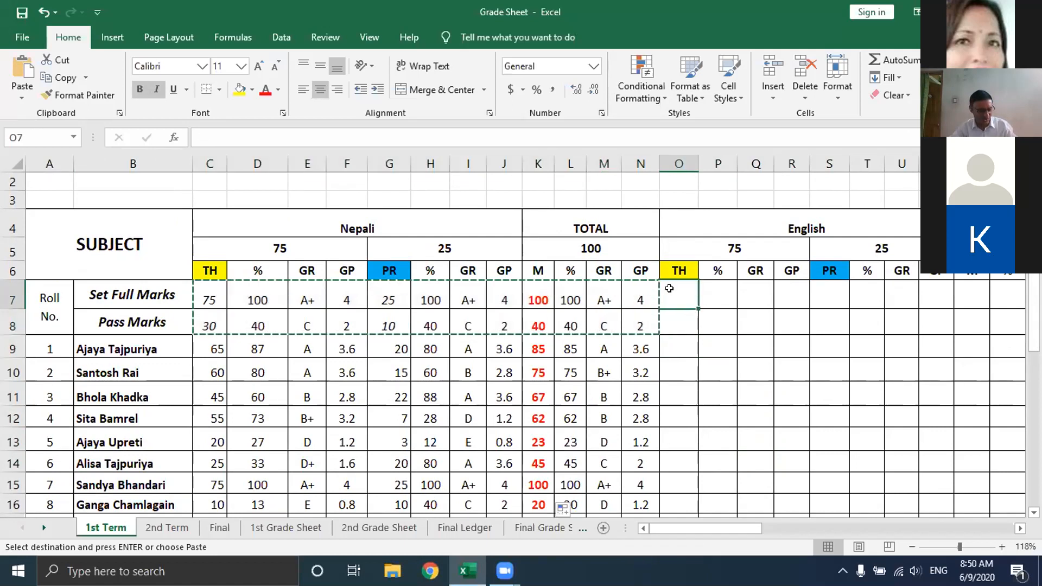
{"action": "key", "text": "ctrl+v"}
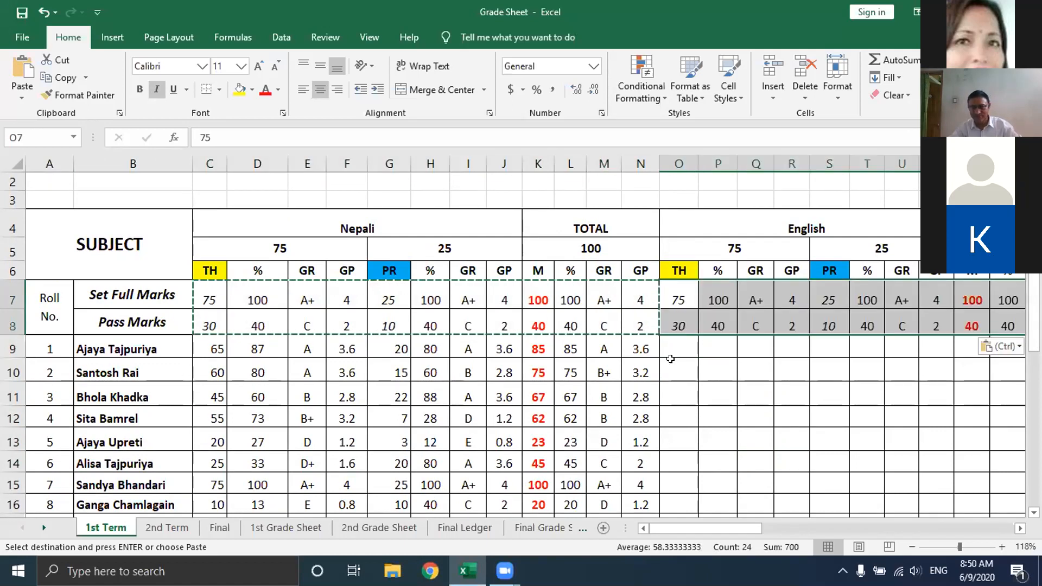
{"action": "left_click_drag", "start_coordinate": [697, 526], "coordinate": [734, 531]}
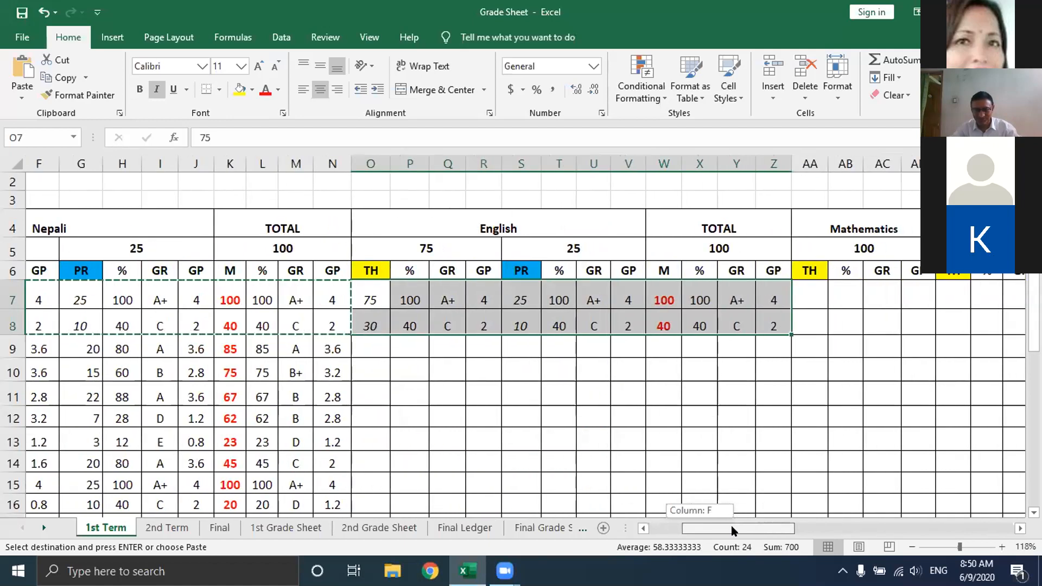
{"action": "left_click_drag", "start_coordinate": [734, 530], "coordinate": [732, 530]}
{"action": "left_click", "coordinate": [527, 371]}
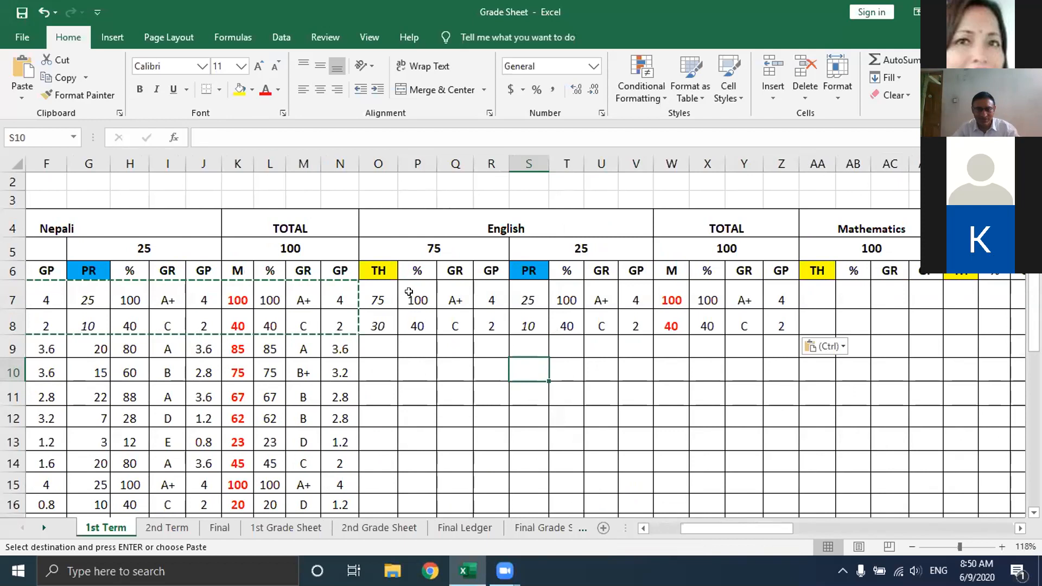
- Correct the English theory percentage formula in P8 to divide by its own absolute full marks, making it =ROUND(O8/$O$7*100,0)
{"action": "left_click", "coordinate": [419, 324]}
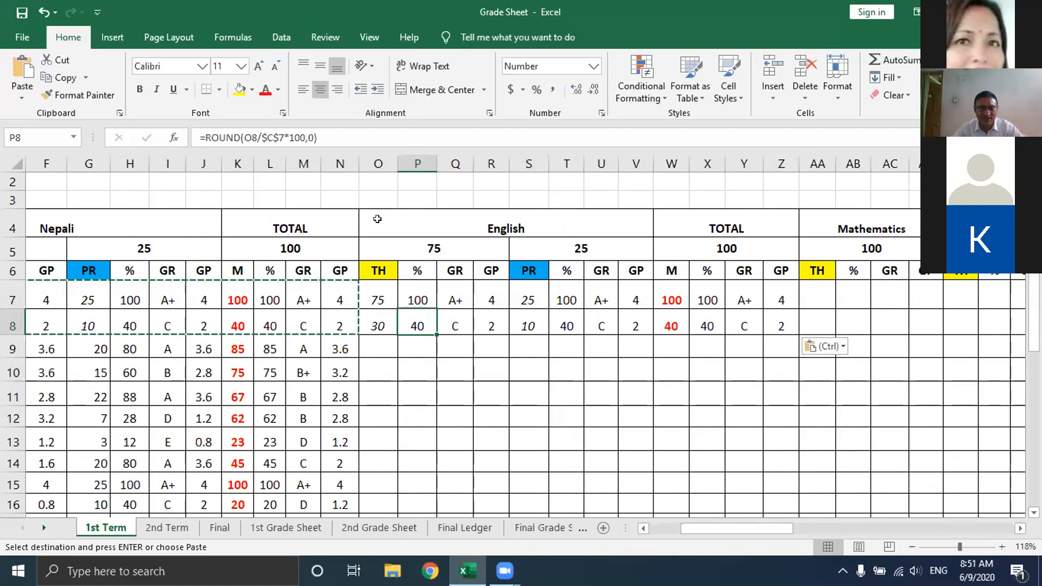
{"action": "left_click", "coordinate": [377, 291]}
{"action": "left_click", "coordinate": [416, 324]}
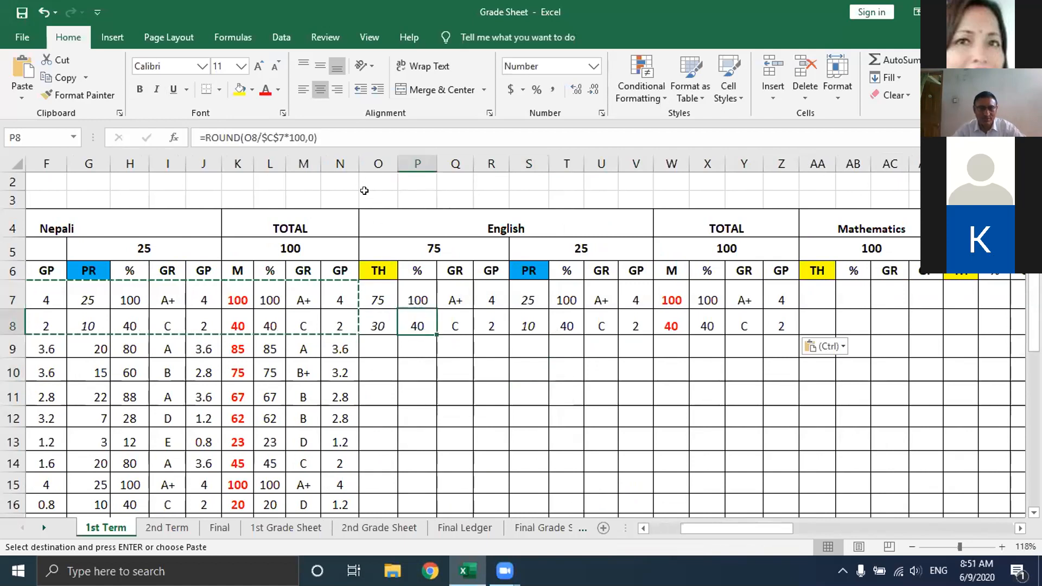
{"action": "left_click", "coordinate": [279, 135]}
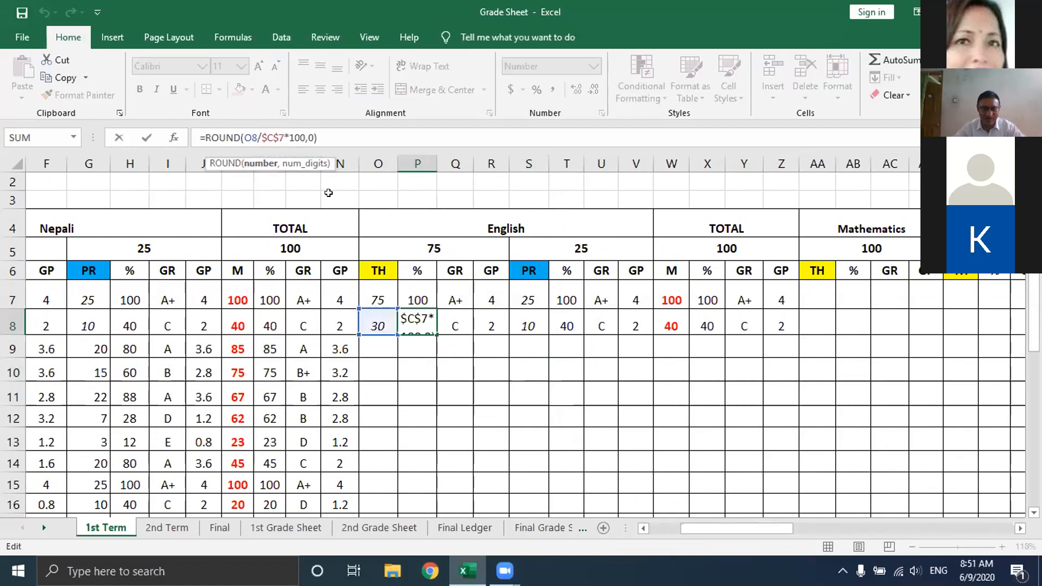
{"action": "key", "text": "BackSpace"}
{"action": "key", "text": "BackSpace"}
{"action": "key", "text": "BackSpace"}
{"action": "key", "text": "BackSpace"}
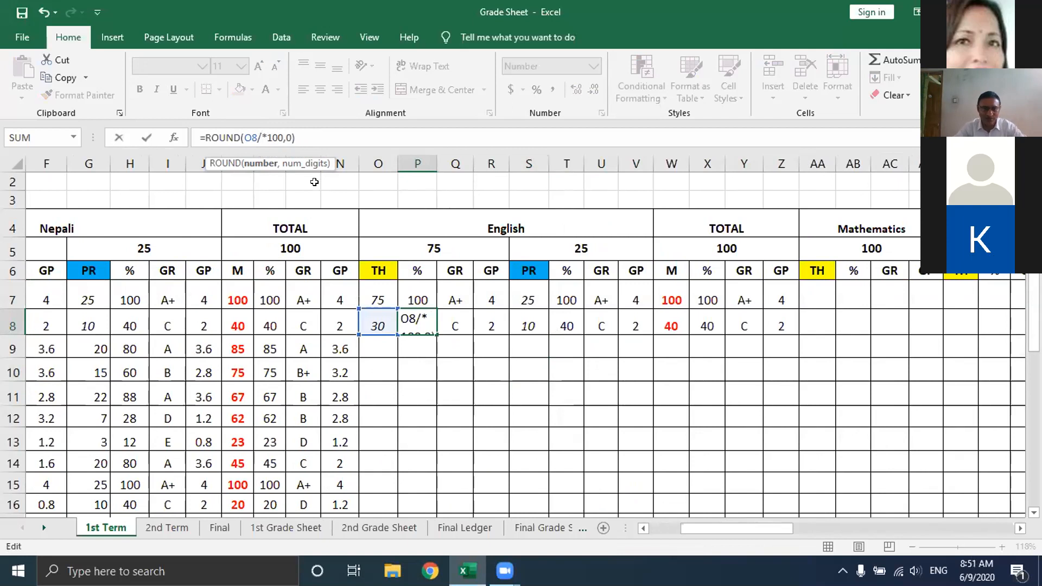
{"action": "left_click", "coordinate": [384, 292]}
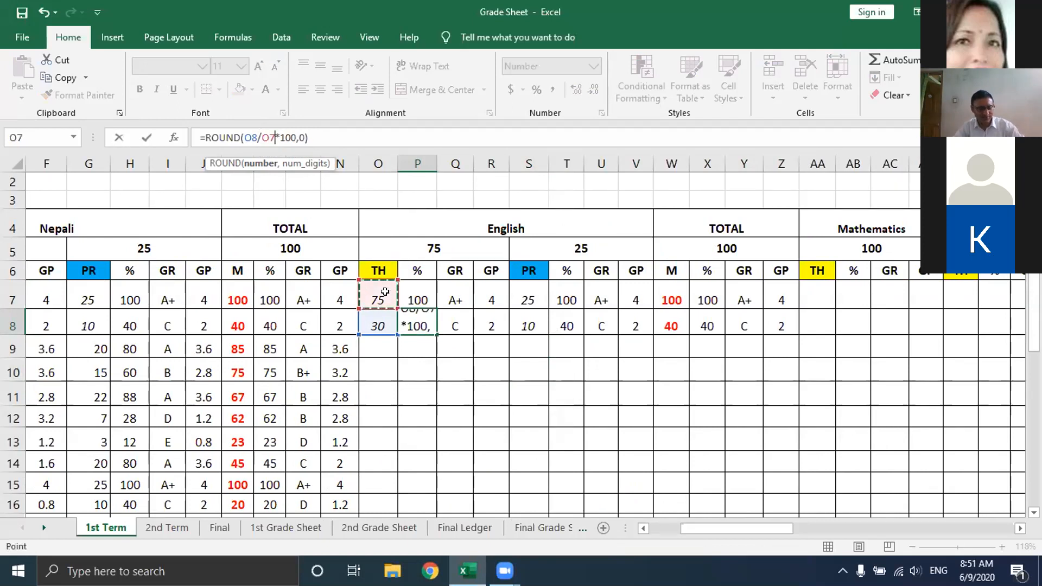
{"action": "key", "text": "F4"}
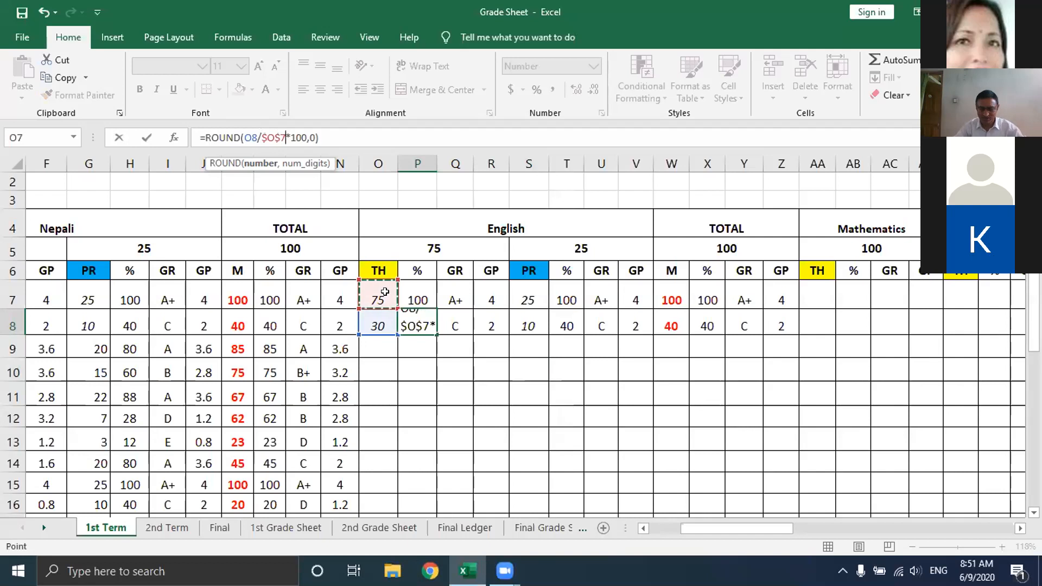
{"action": "key", "text": "Return"}
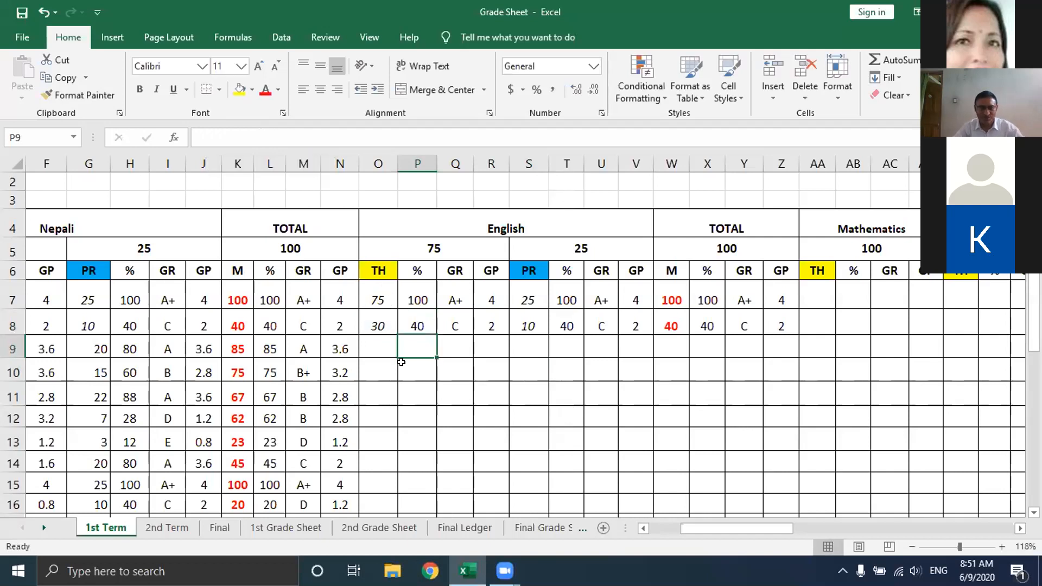
- Fill the English theory pass-marks row formulas in O8:R8 down through the student rows
{"action": "left_click", "coordinate": [370, 316]}
{"action": "left_click_drag", "start_coordinate": [369, 315], "coordinate": [488, 326]}
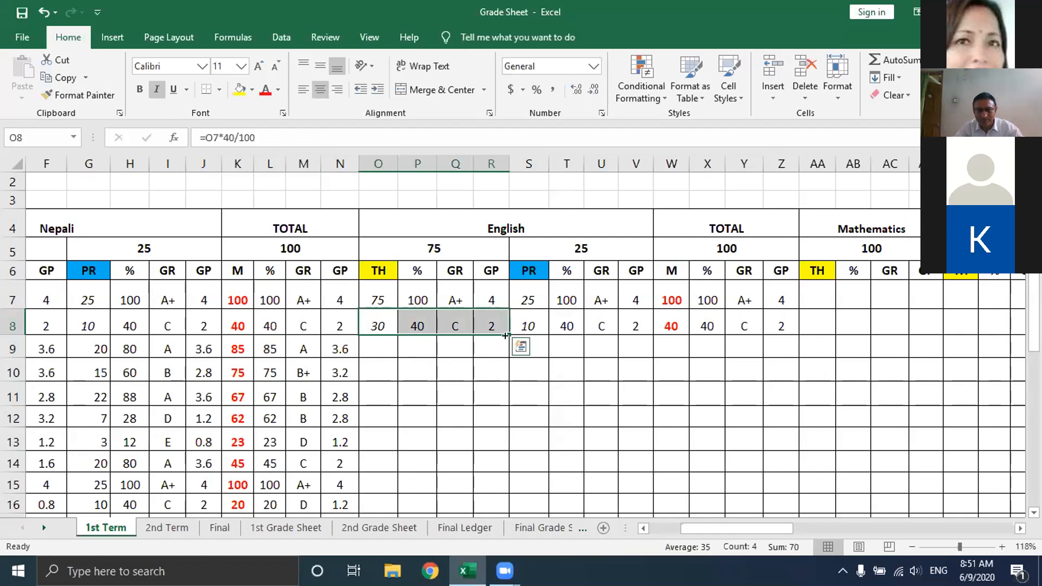
{"action": "double_click", "coordinate": [504, 336]}
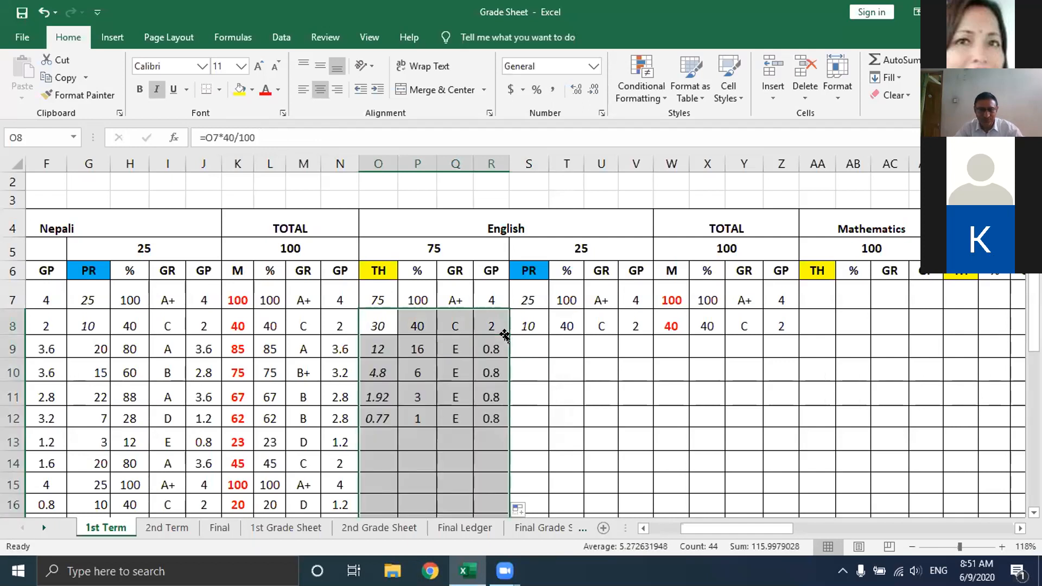
- Clear the wrongly filled marks in the English theory cells O9:O18, keeping the full-marks and pass-marks rows
{"action": "left_click", "coordinate": [381, 317]}
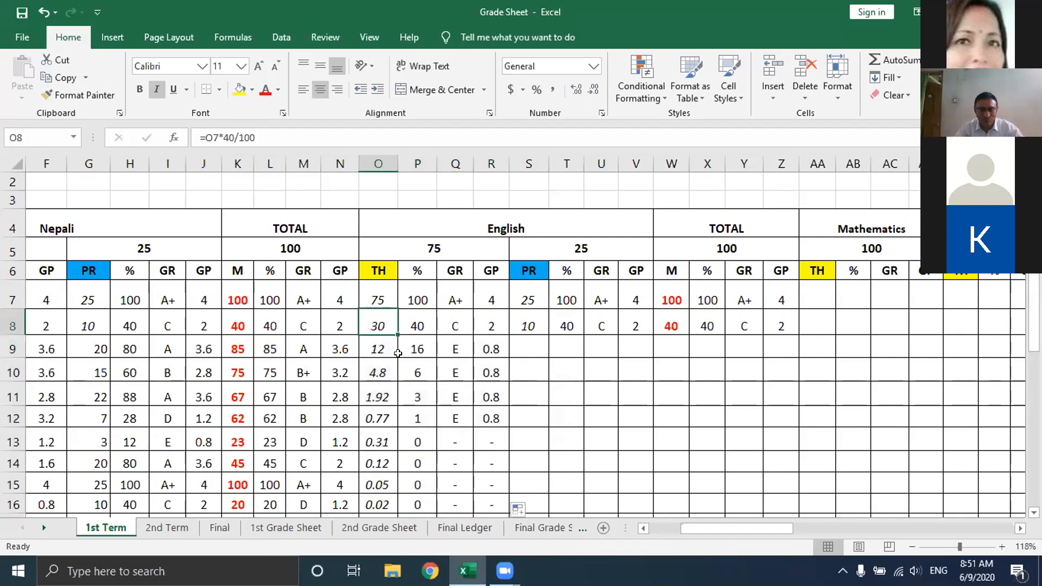
{"action": "key", "text": "ctrl+shift+Down"}
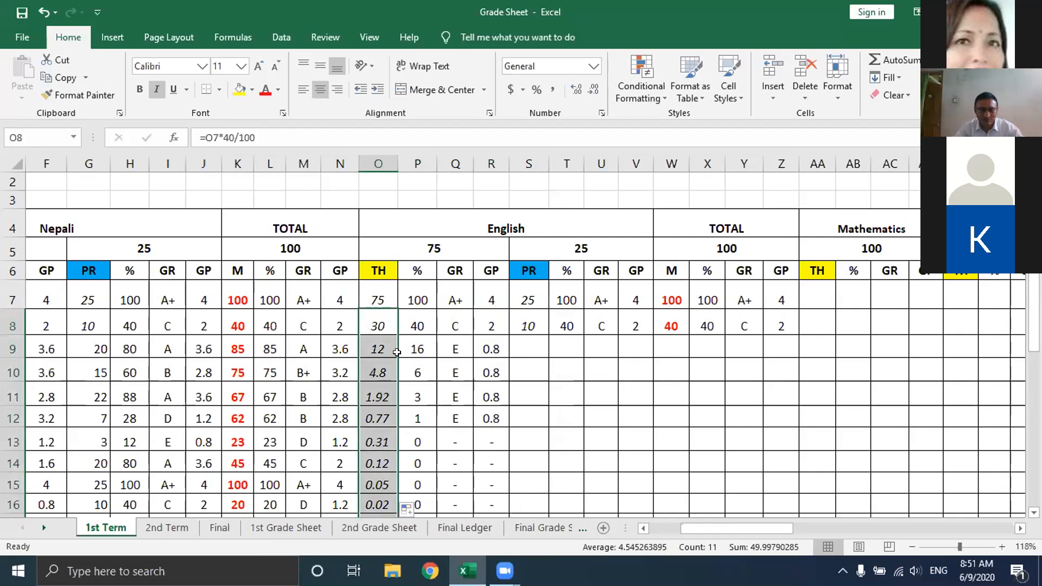
{"action": "scroll", "coordinate": [421, 446], "scroll_direction": "down", "scroll_amount": 1}
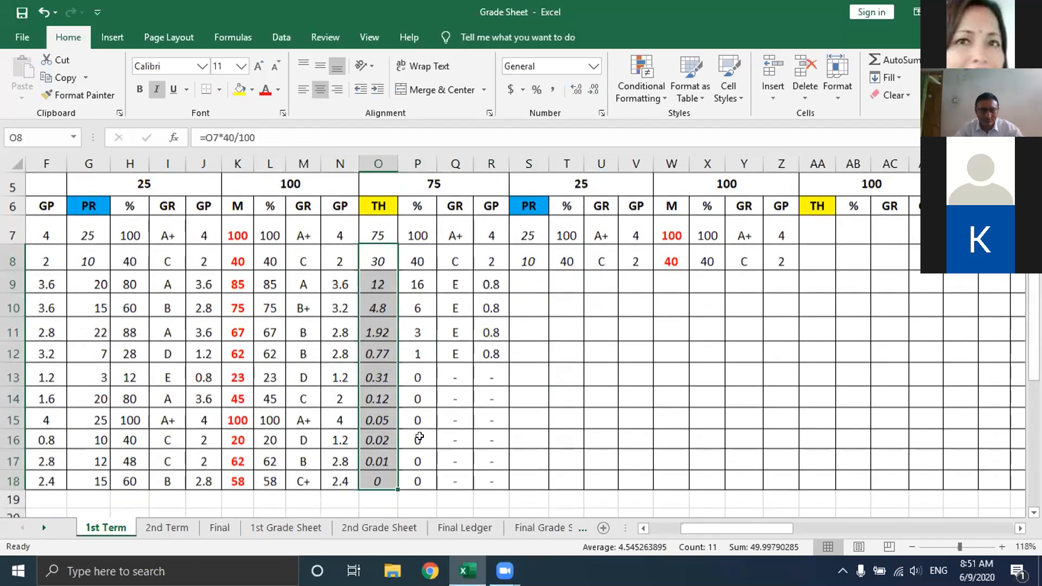
{"action": "left_click", "coordinate": [377, 252]}
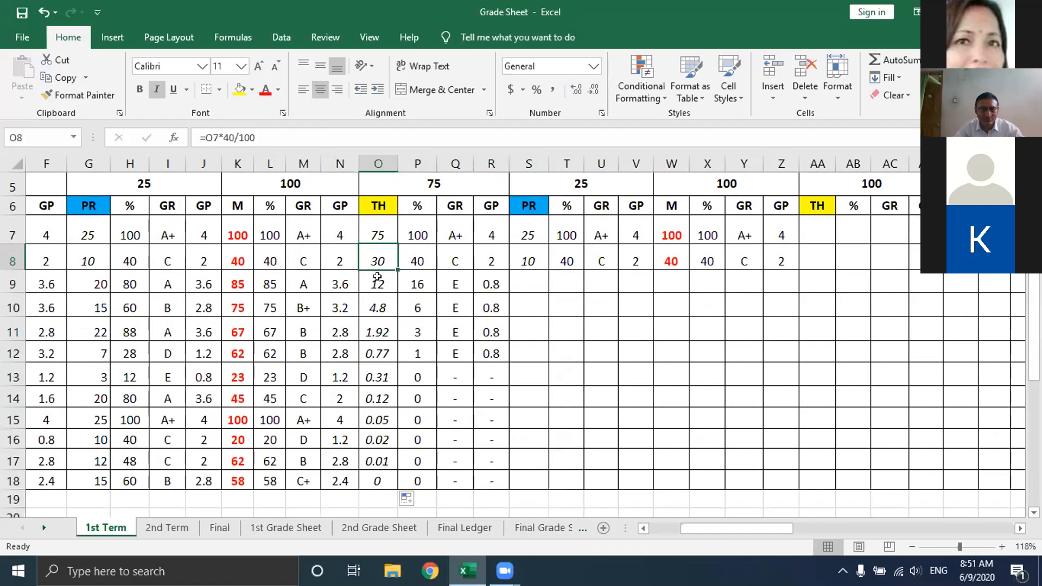
{"action": "scroll", "coordinate": [378, 276], "scroll_direction": "up", "scroll_amount": 1}
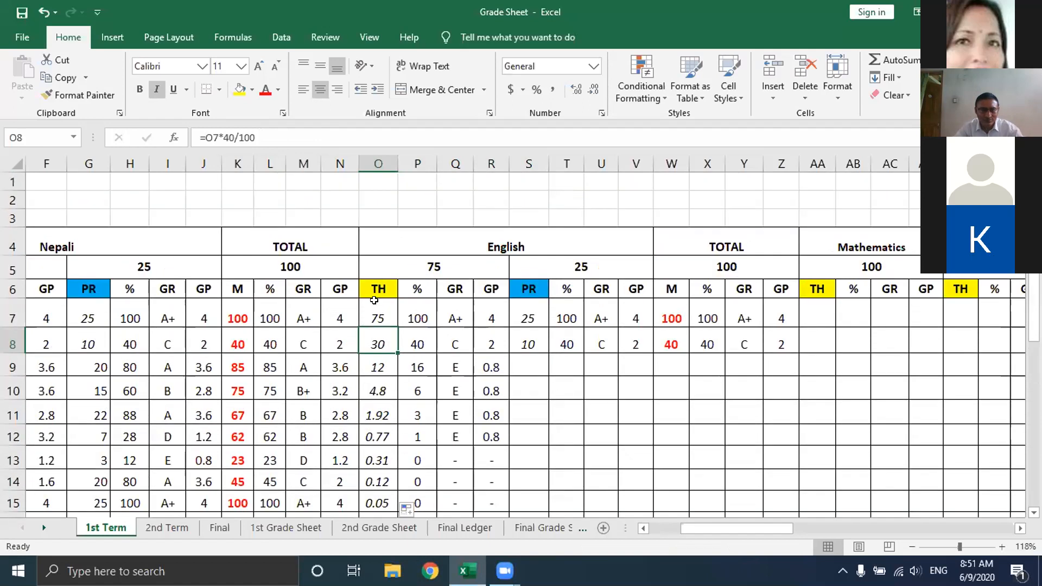
{"action": "key", "text": "Up"}
{"action": "left_click", "coordinate": [383, 346]}
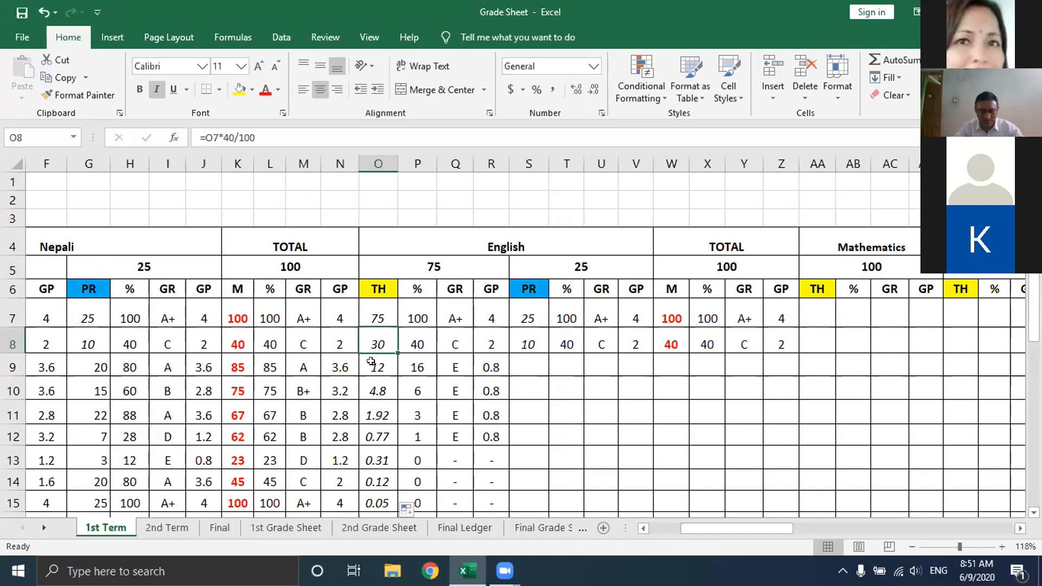
{"action": "left_click_drag", "start_coordinate": [371, 361], "coordinate": [381, 488]}
{"action": "right_click", "coordinate": [382, 399]}
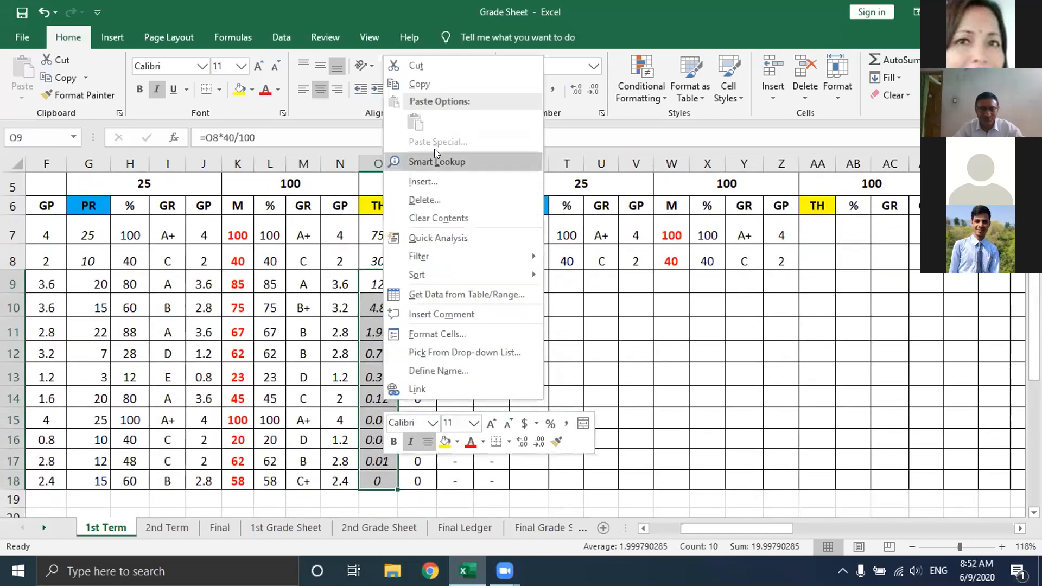
{"action": "left_click", "coordinate": [432, 218]}
{"action": "left_click", "coordinate": [632, 351]}
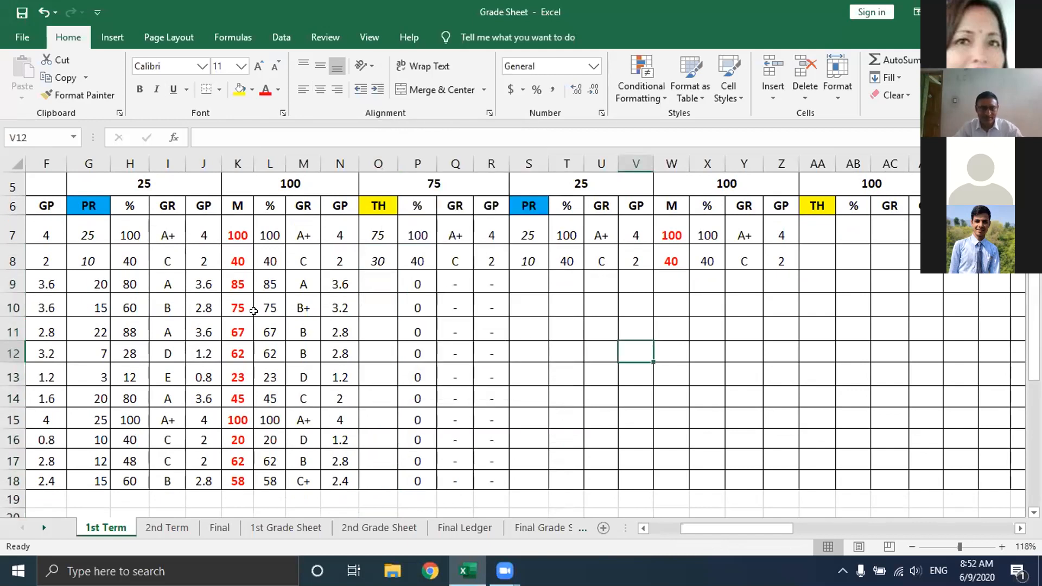
- Examine the English theory full marks, pass marks, and the percentage, grade and grade point formulas in O7:R8
{"action": "scroll", "coordinate": [325, 369], "scroll_direction": "up", "scroll_amount": 1}
{"action": "left_click", "coordinate": [376, 346]}
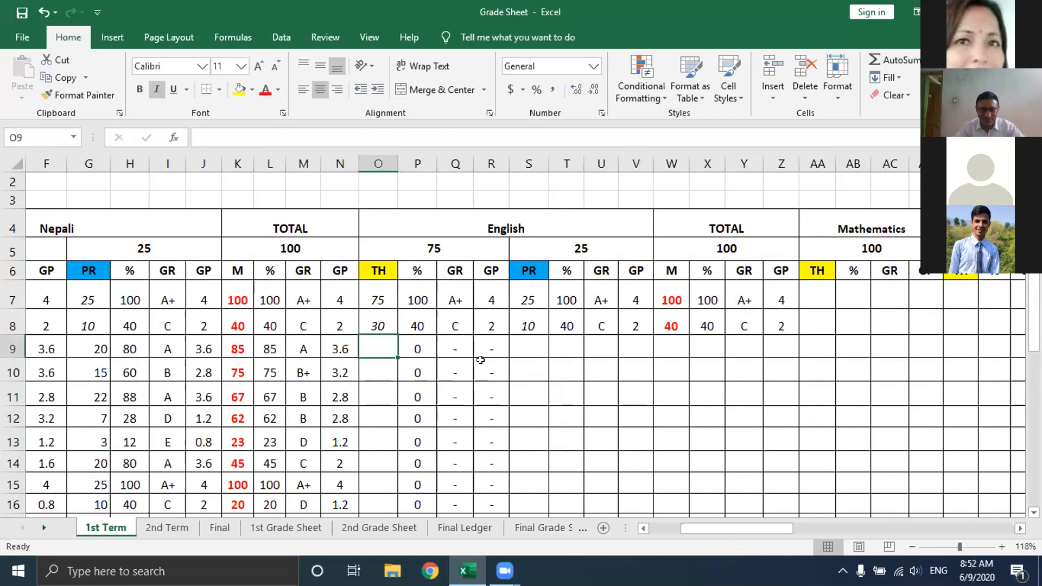
{"action": "left_click", "coordinate": [381, 300]}
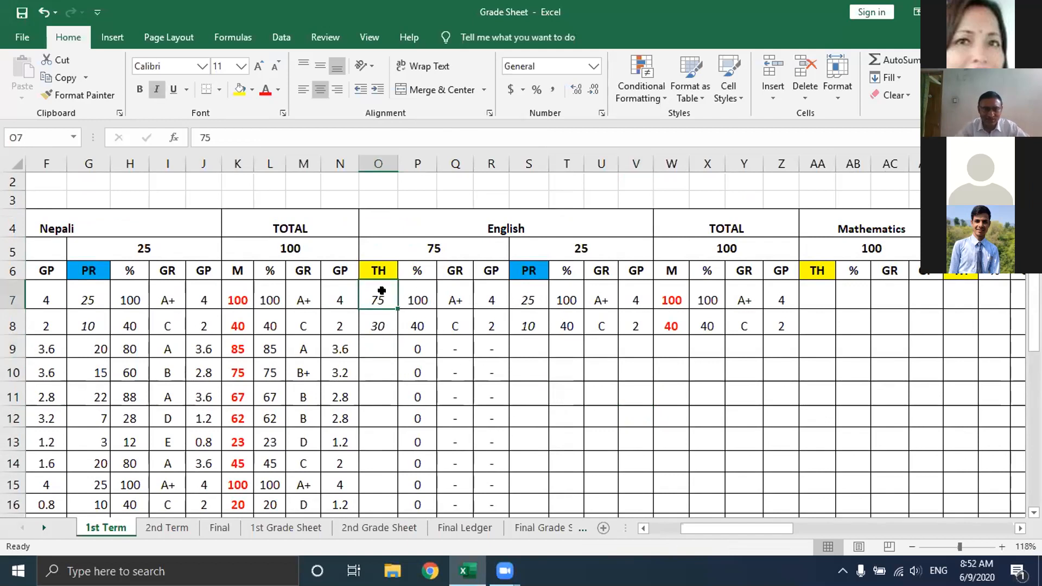
{"action": "left_click", "coordinate": [370, 313]}
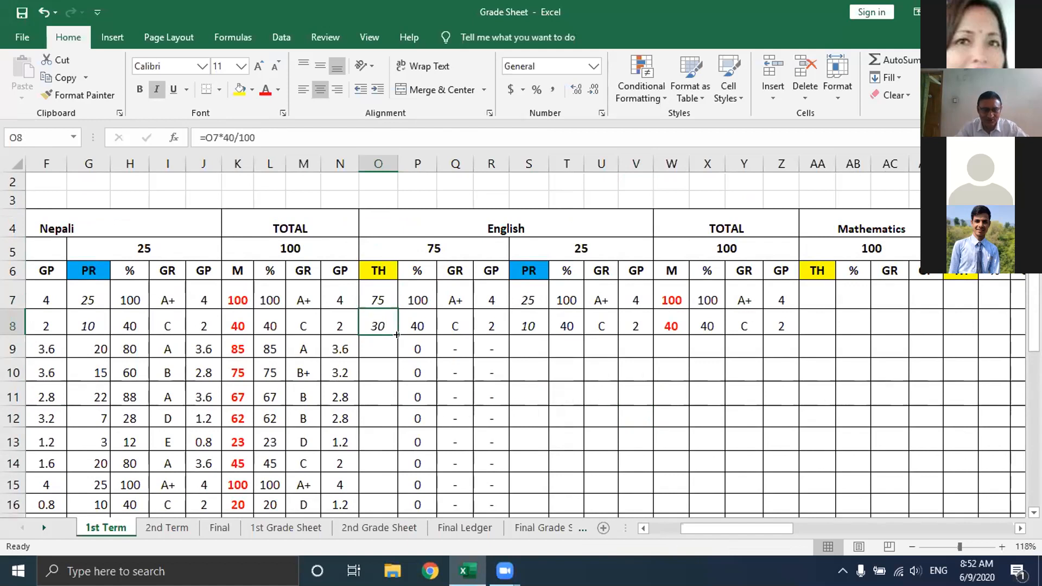
{"action": "left_click", "coordinate": [385, 342]}
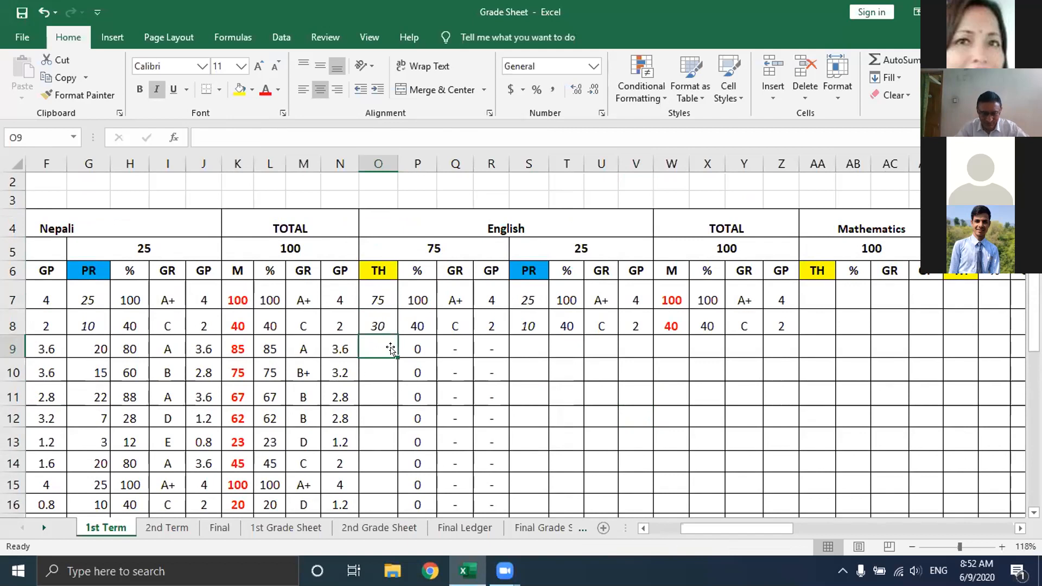
{"action": "left_click", "coordinate": [421, 319]}
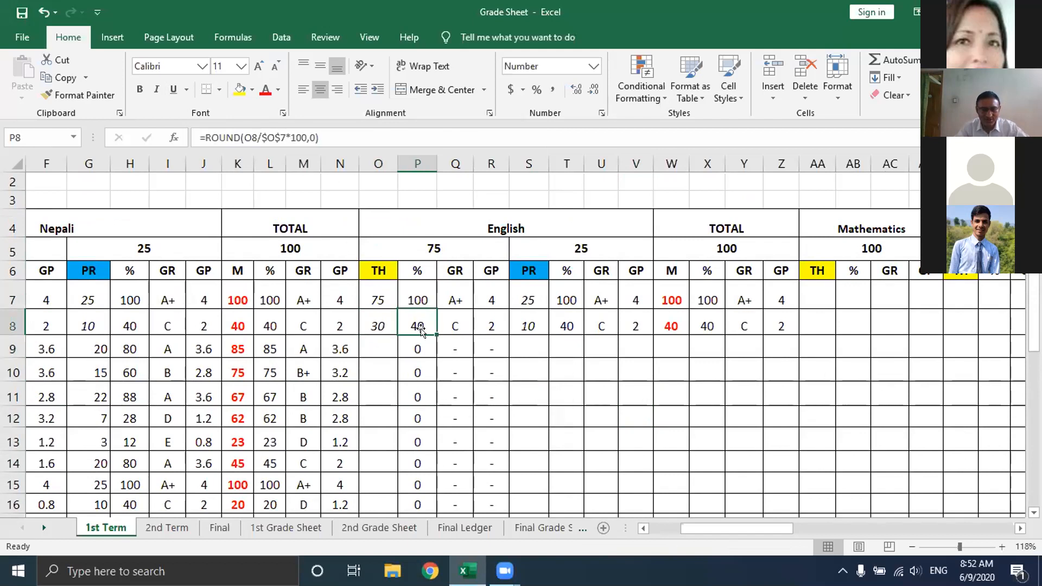
{"action": "left_click", "coordinate": [374, 298]}
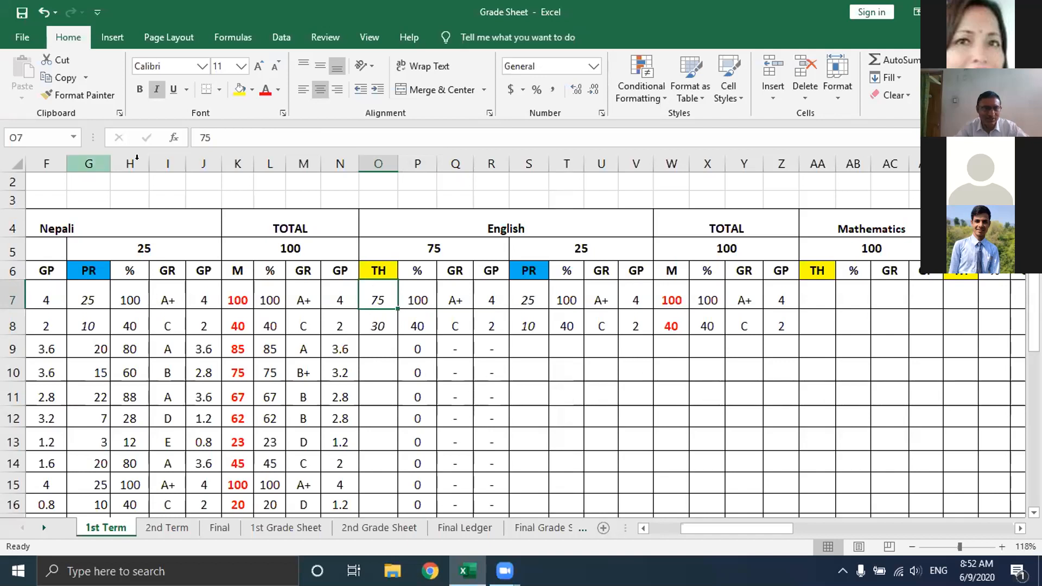
{"action": "left_click", "coordinate": [421, 326]}
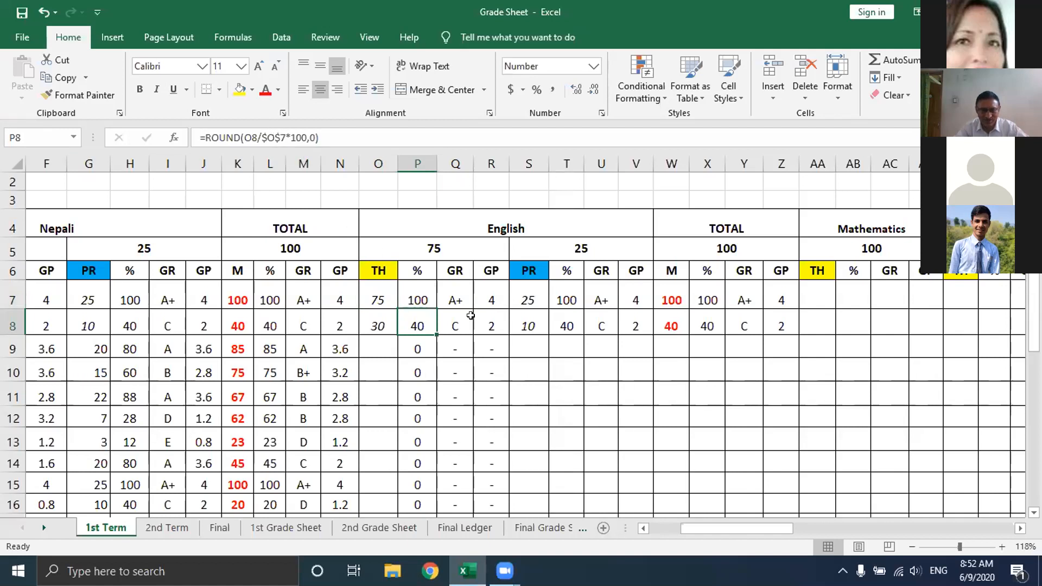
{"action": "left_click", "coordinate": [456, 326]}
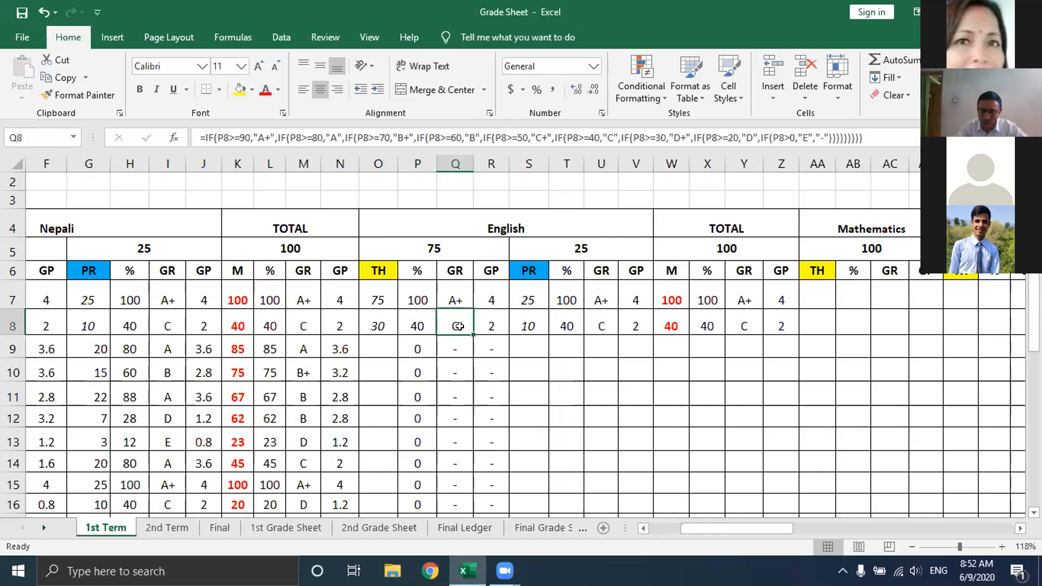
{"action": "left_click", "coordinate": [492, 323]}
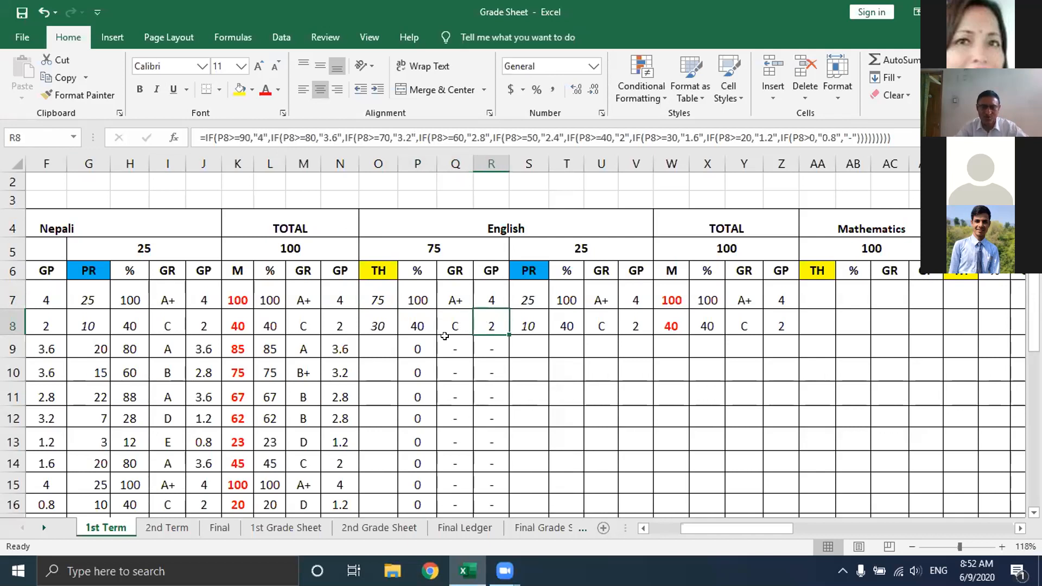
- Enter the English theory marks 50, 55, 45, 42, 46, 30, 25 and 33 for the students in O9:O16
{"action": "left_click", "coordinate": [377, 340]}
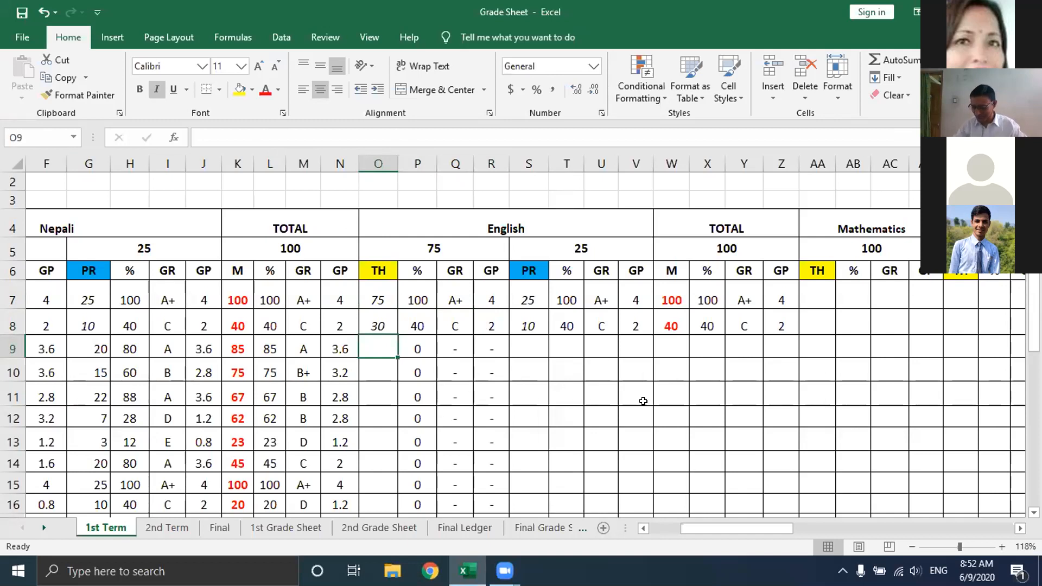
{"action": "type", "text": "50"}
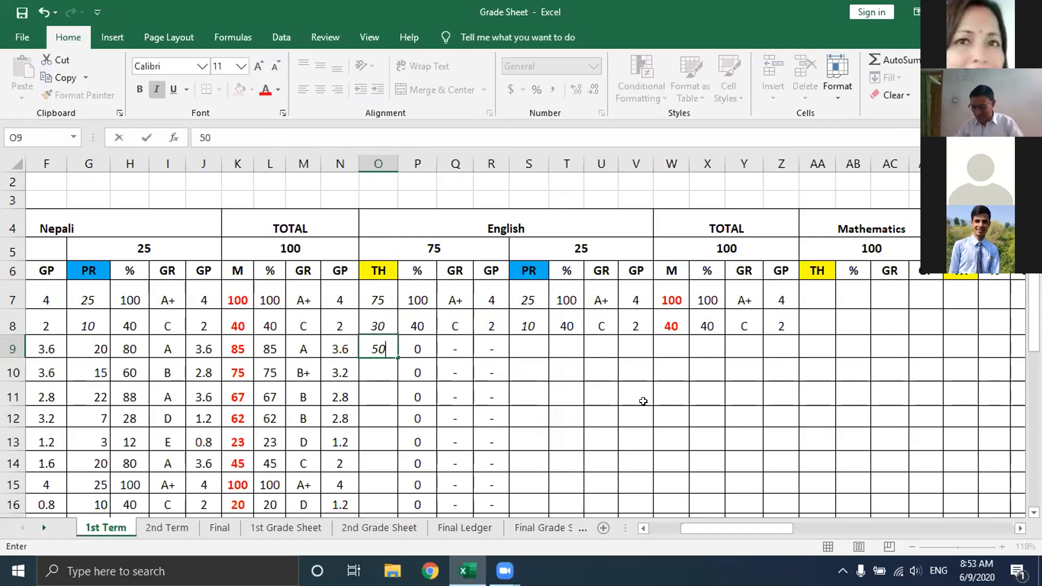
{"action": "key", "text": "Return"}
{"action": "type", "text": "55"}
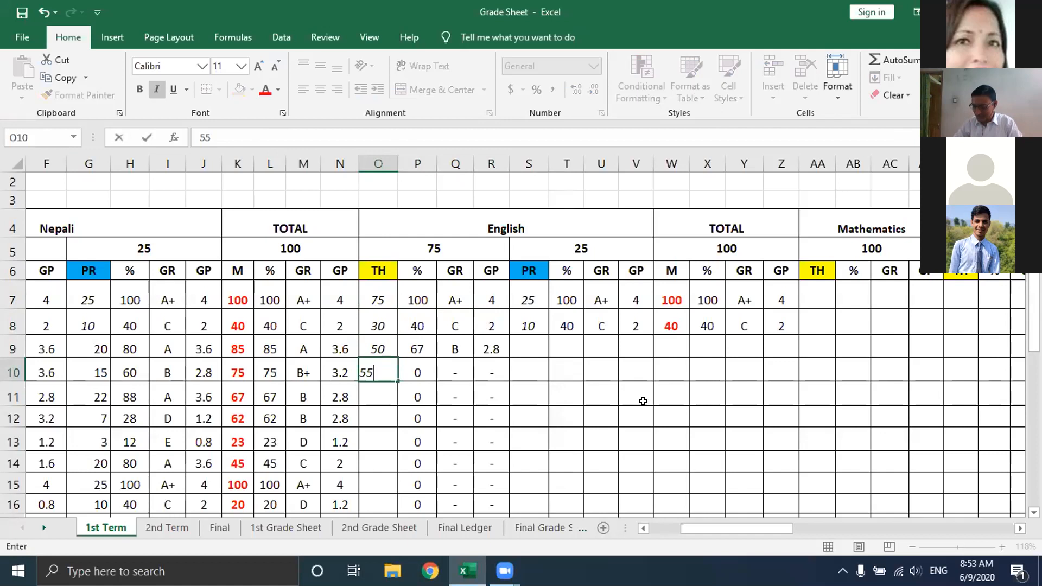
{"action": "key", "text": "Return"}
{"action": "type", "text": "45"}
{"action": "key", "text": "Return"}
{"action": "type", "text": "42"}
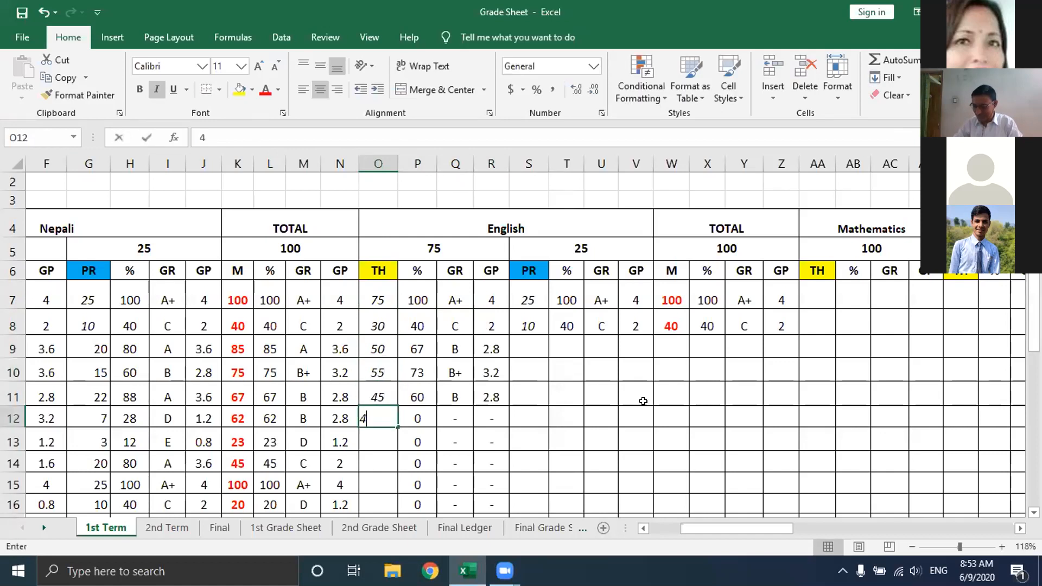
{"action": "key", "text": "Return"}
{"action": "type", "text": "46"}
{"action": "key", "text": "Return"}
{"action": "type", "text": "30"}
{"action": "key", "text": "Return"}
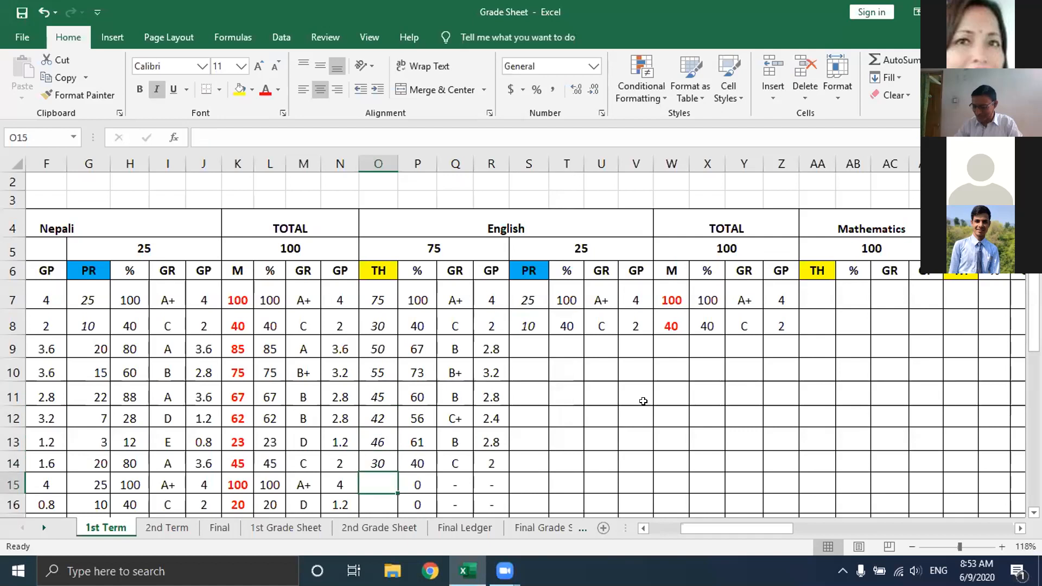
{"action": "type", "text": "25"}
{"action": "key", "text": "Return"}
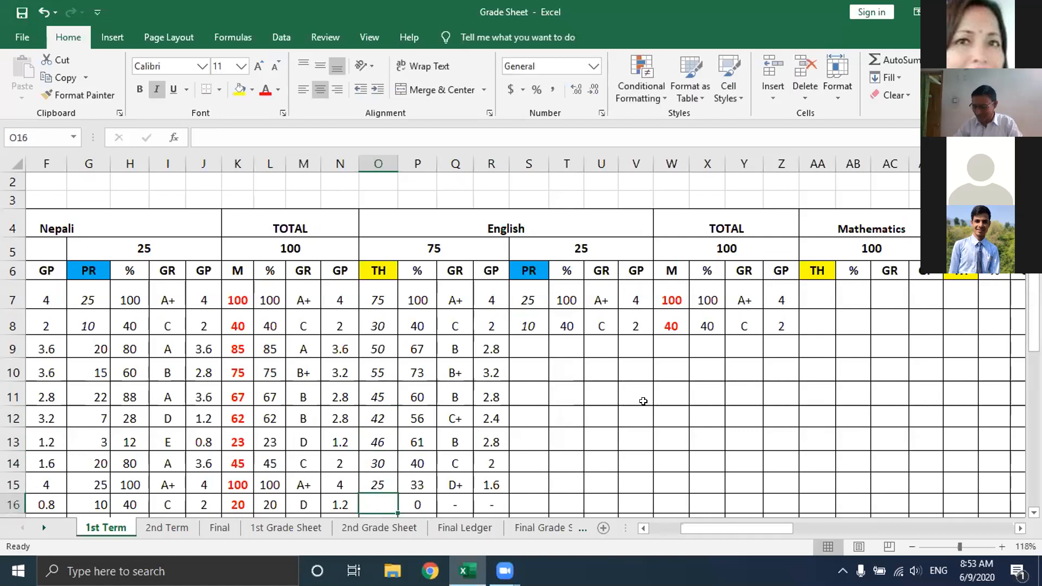
{"action": "type", "text": "33"}
{"action": "key", "text": "Return"}
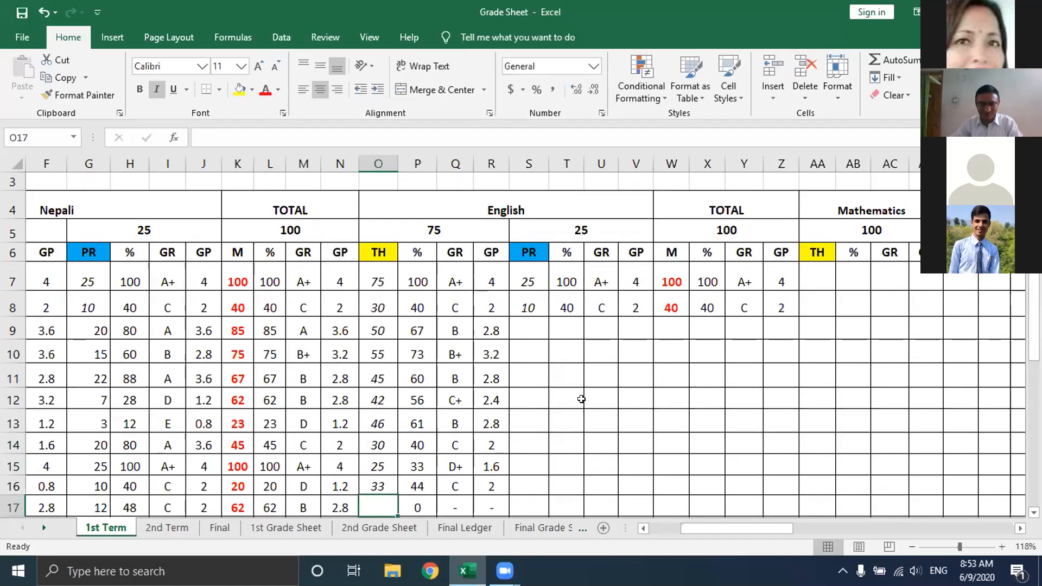
- Correct the English practical percentage formula in T8 to =ROUND(S8/$S$7*100,0) and fill T8:V8 down through the student rows
{"action": "scroll", "coordinate": [582, 399], "scroll_direction": "down", "scroll_amount": 1}
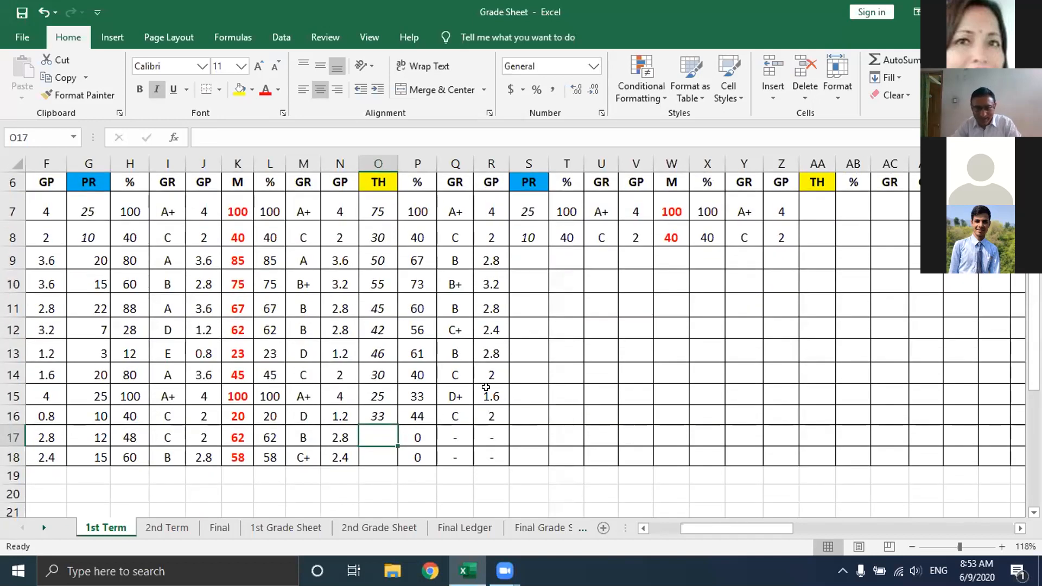
{"action": "scroll", "coordinate": [486, 387], "scroll_direction": "up", "scroll_amount": 2}
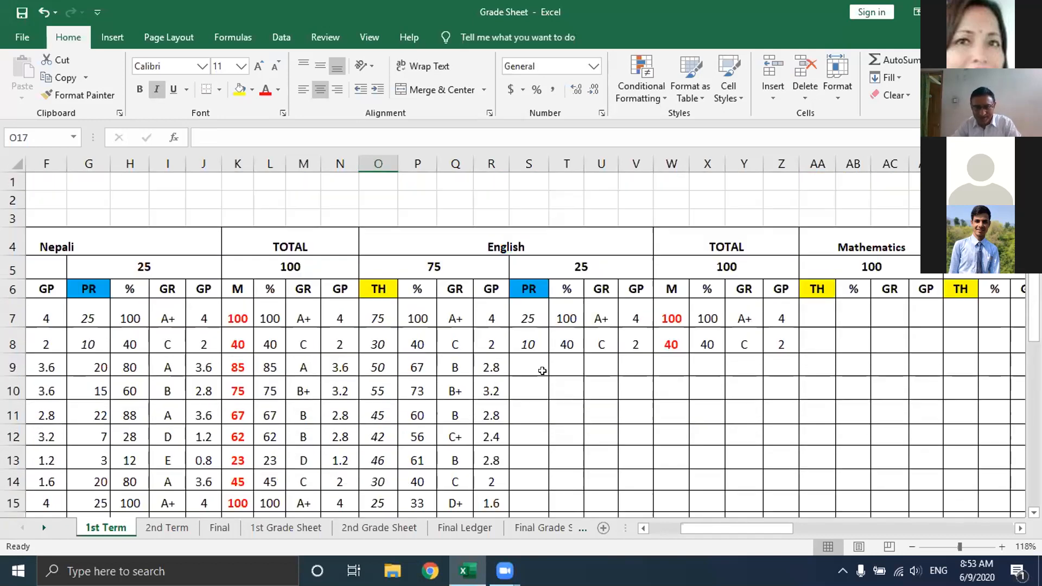
{"action": "left_click", "coordinate": [567, 341]}
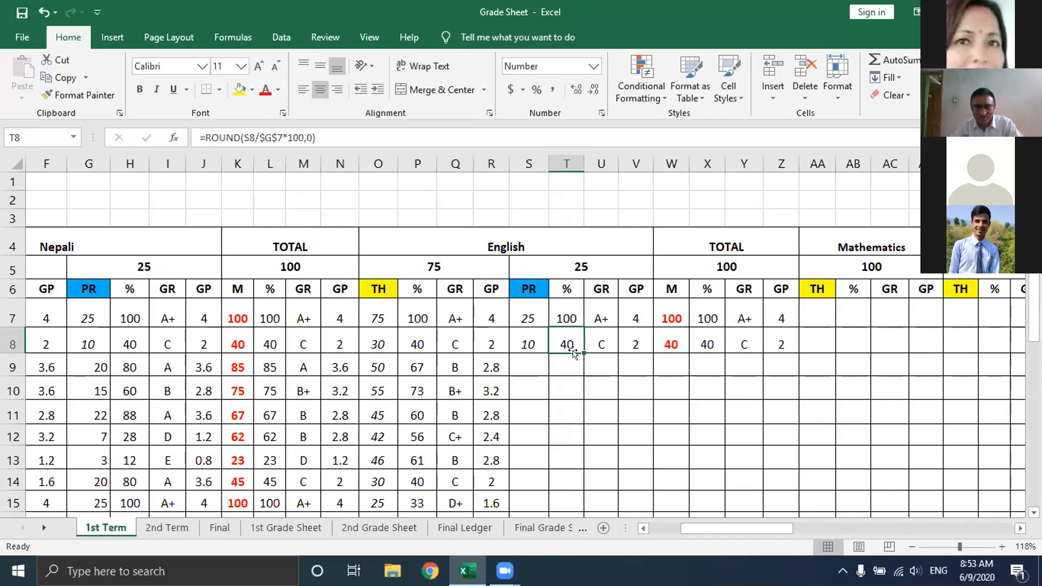
{"action": "left_click", "coordinate": [528, 317]}
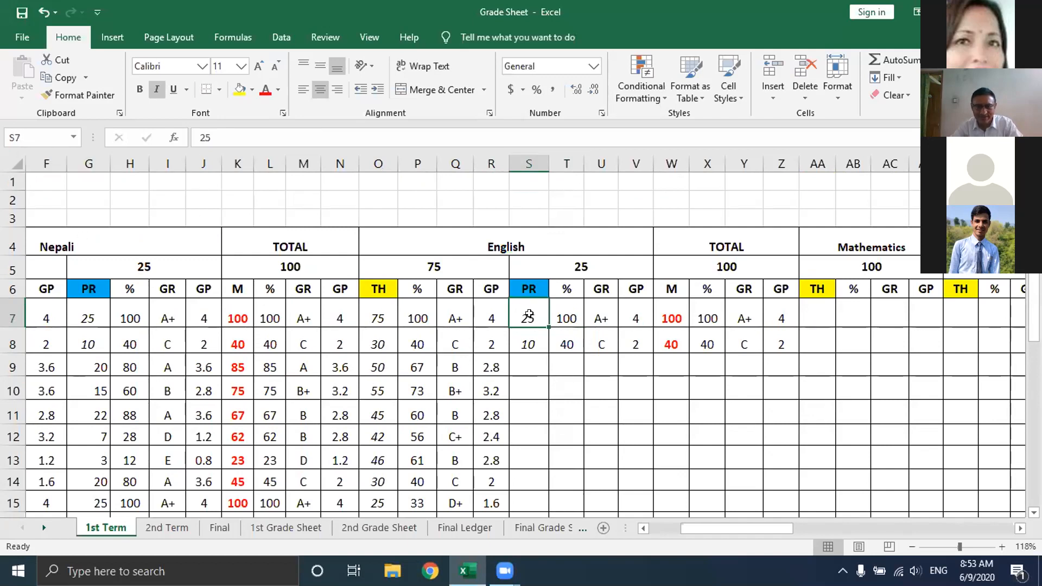
{"action": "left_click", "coordinate": [567, 340]}
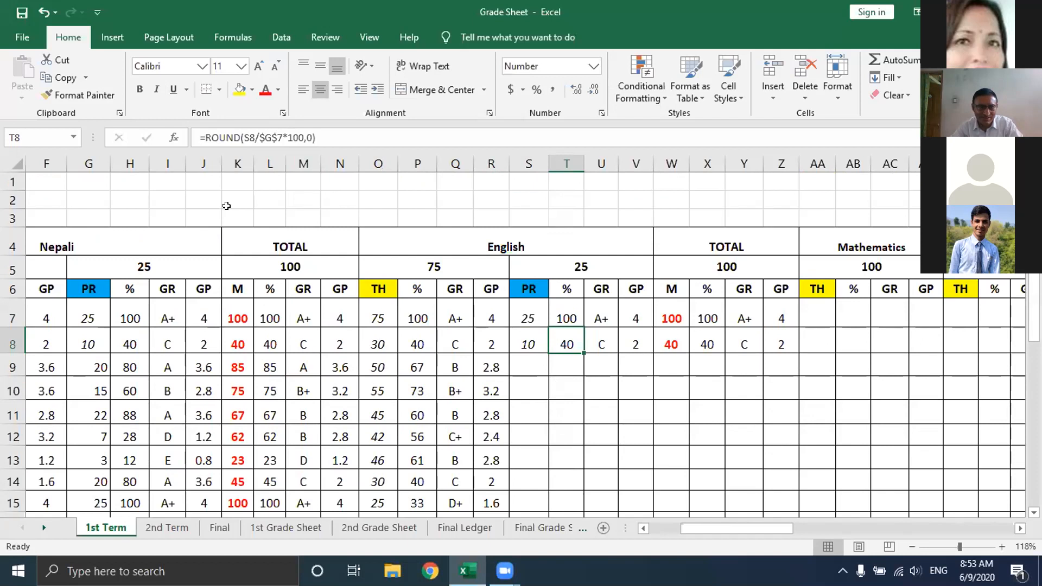
{"action": "left_click", "coordinate": [283, 138]}
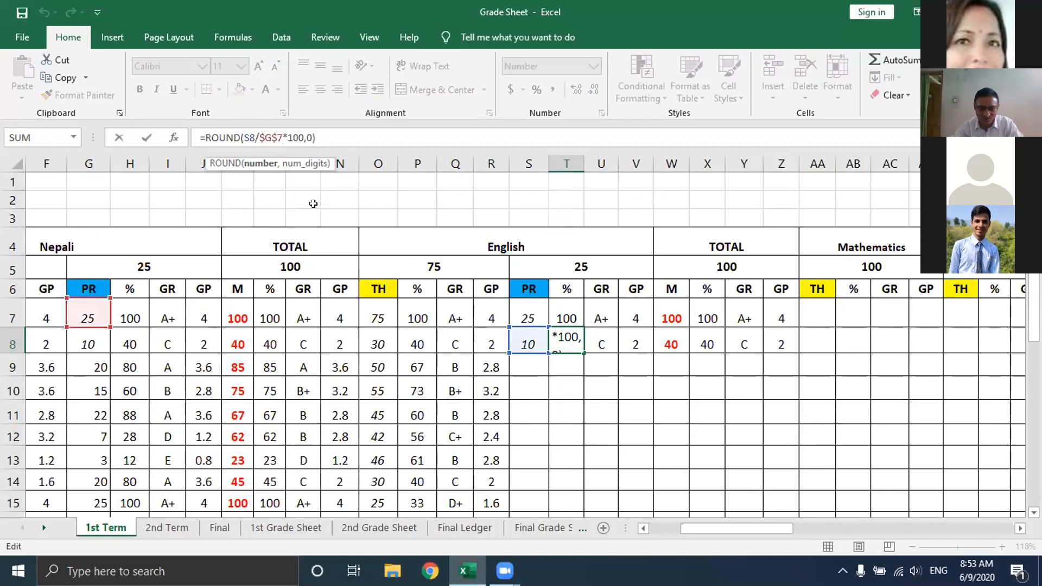
{"action": "key", "text": "BackSpace"}
{"action": "key", "text": "BackSpace"}
{"action": "key", "text": "BackSpace"}
{"action": "key", "text": "BackSpace"}
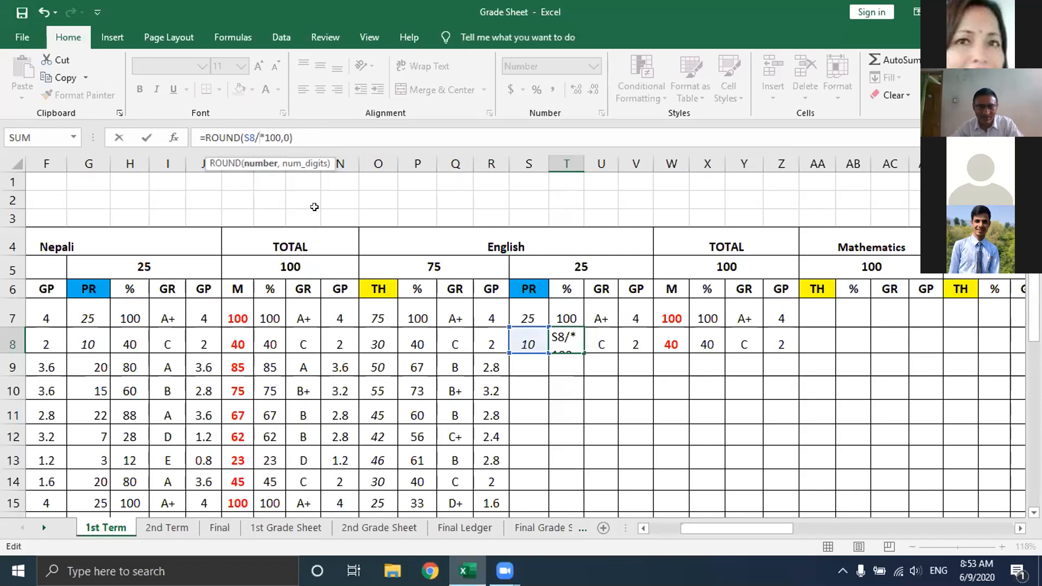
{"action": "left_click", "coordinate": [535, 310]}
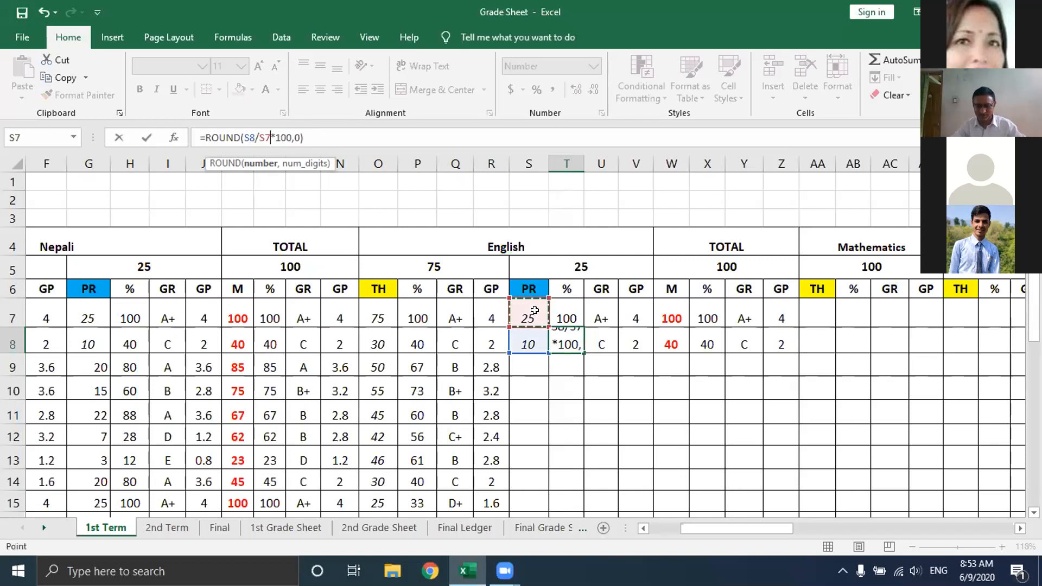
{"action": "key", "text": "Return"}
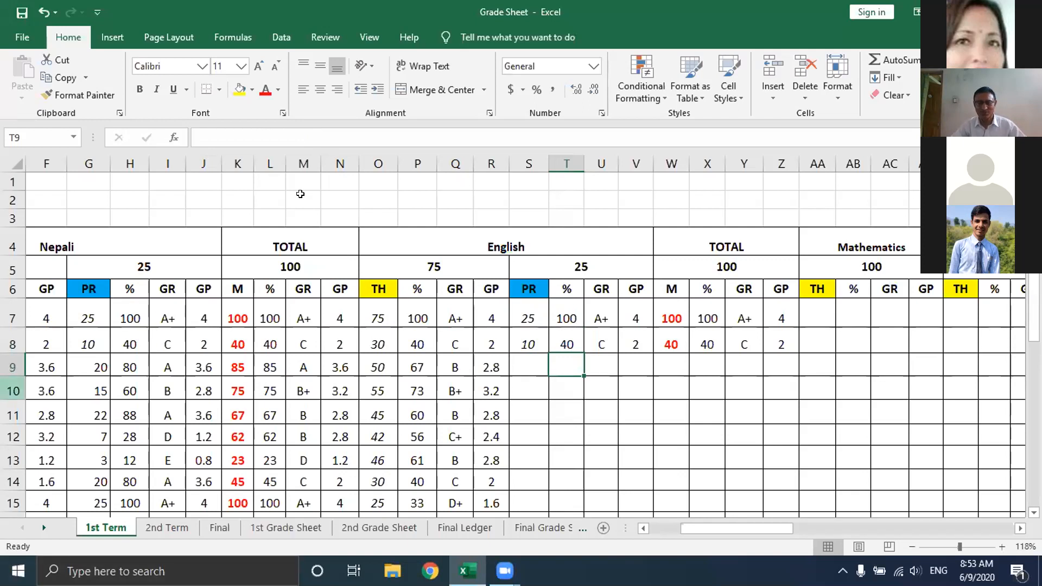
{"action": "left_click_drag", "start_coordinate": [566, 344], "coordinate": [635, 346]}
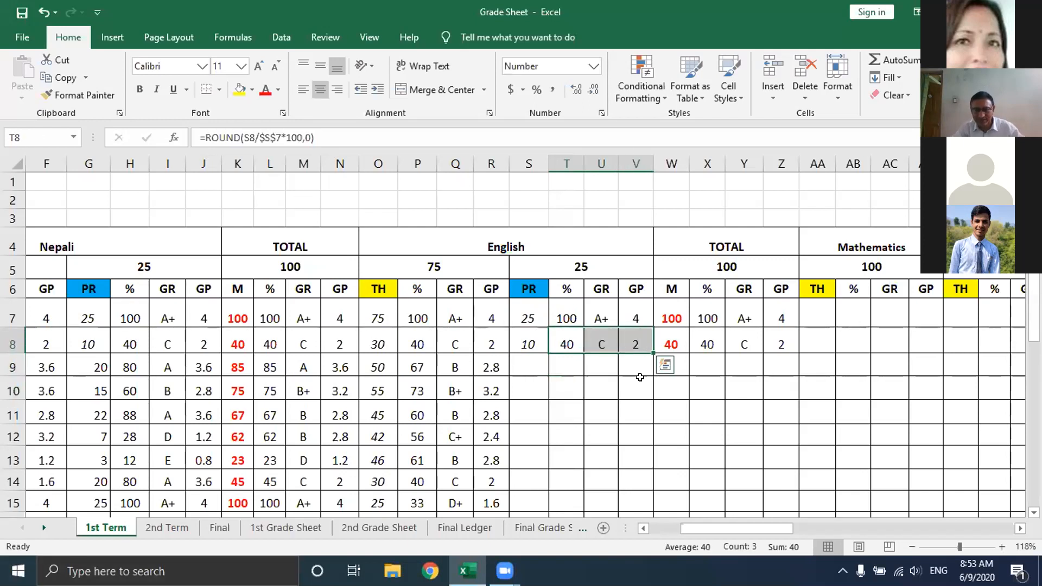
{"action": "double_click", "coordinate": [652, 353]}
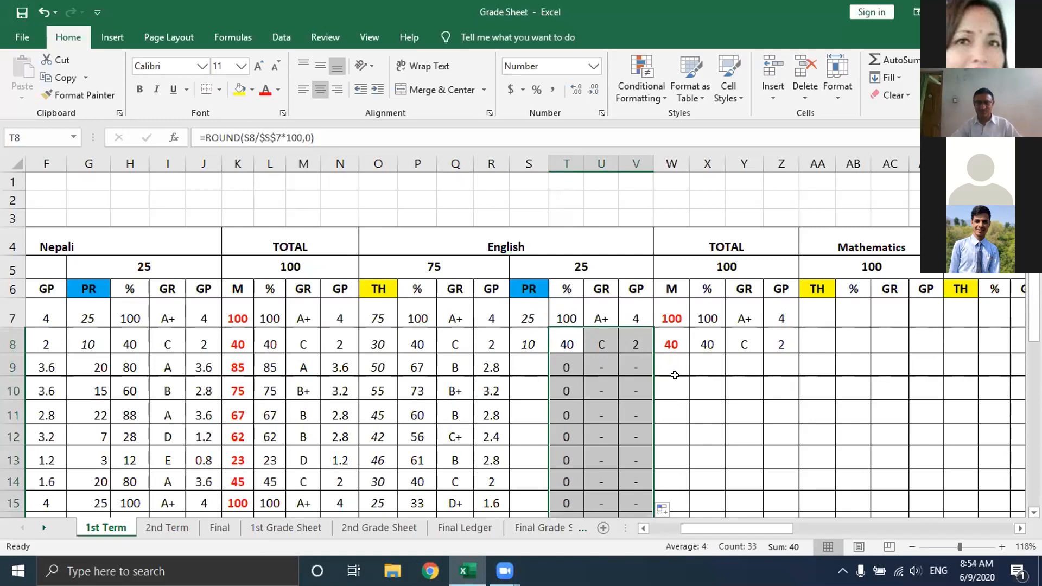
- Clear the existing English total marks formulas in W8 and W7
{"action": "scroll", "coordinate": [673, 374], "scroll_direction": "down", "scroll_amount": 3}
{"action": "scroll", "coordinate": [673, 374], "scroll_direction": "down", "scroll_amount": 1}
{"action": "scroll", "coordinate": [673, 373], "scroll_direction": "up", "scroll_amount": 3}
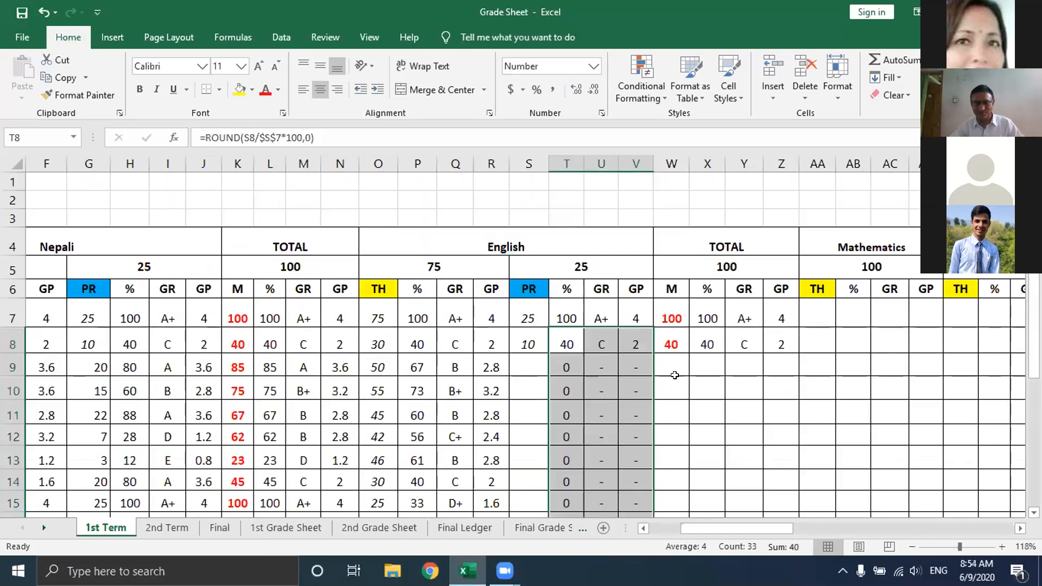
{"action": "left_click", "coordinate": [670, 345]}
{"action": "left_click_drag", "start_coordinate": [697, 528], "coordinate": [757, 527]}
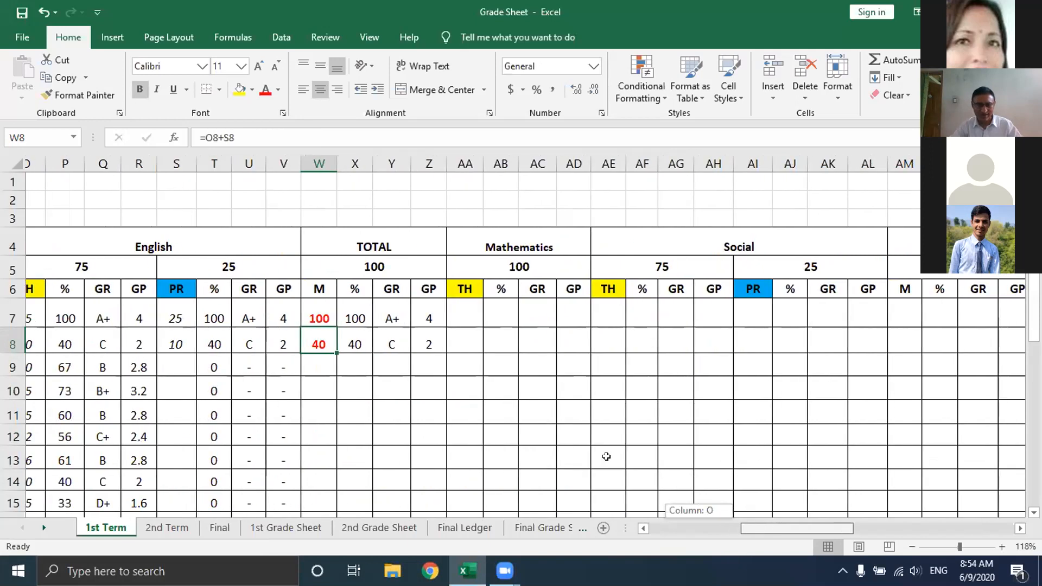
{"action": "key", "text": "BackSpace"}
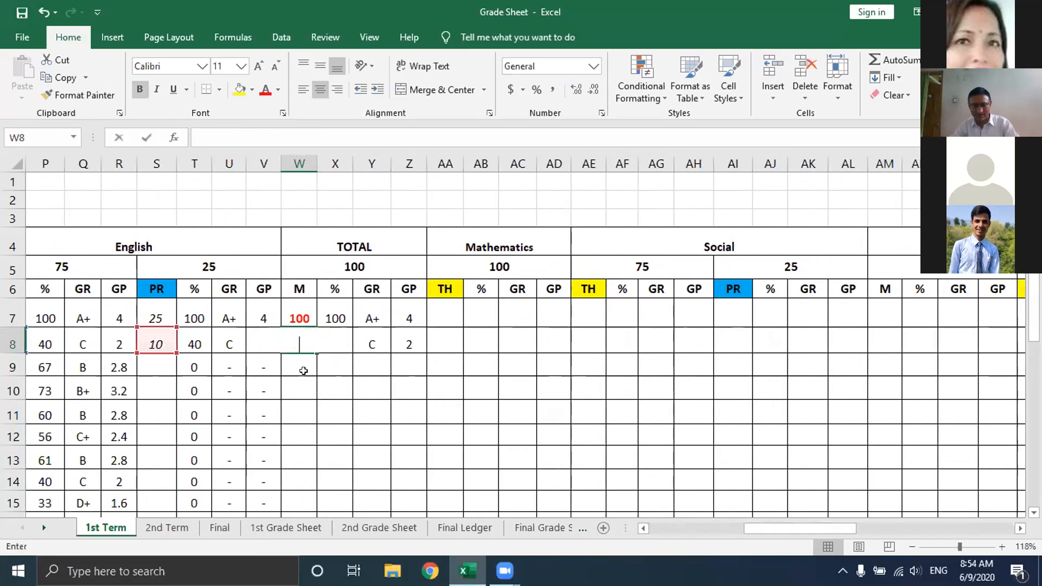
{"action": "left_click", "coordinate": [472, 414]}
{"action": "left_click", "coordinate": [297, 333]}
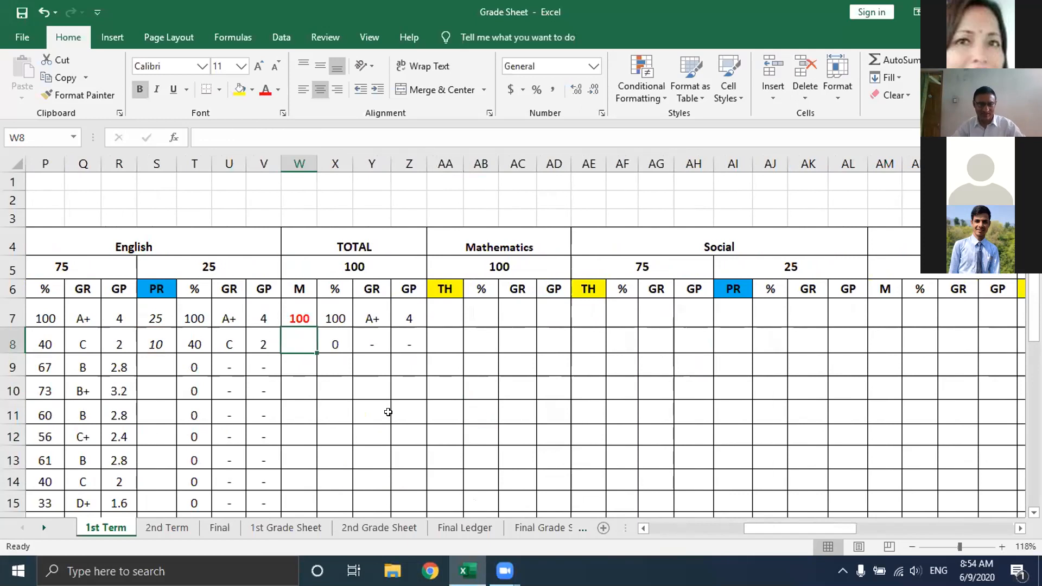
{"action": "left_click_drag", "start_coordinate": [762, 531], "coordinate": [712, 530]}
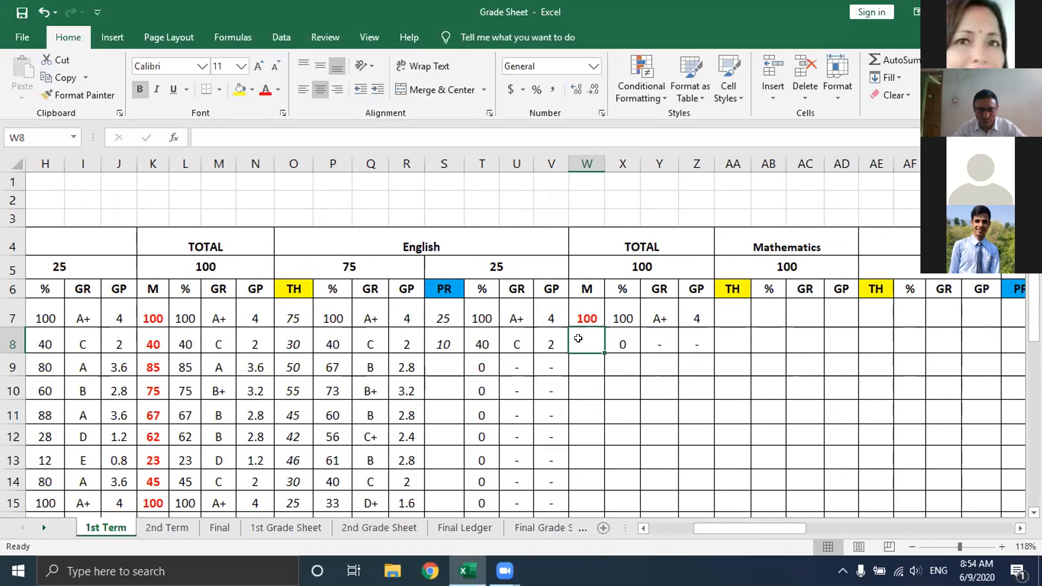
{"action": "type", "text": "="}
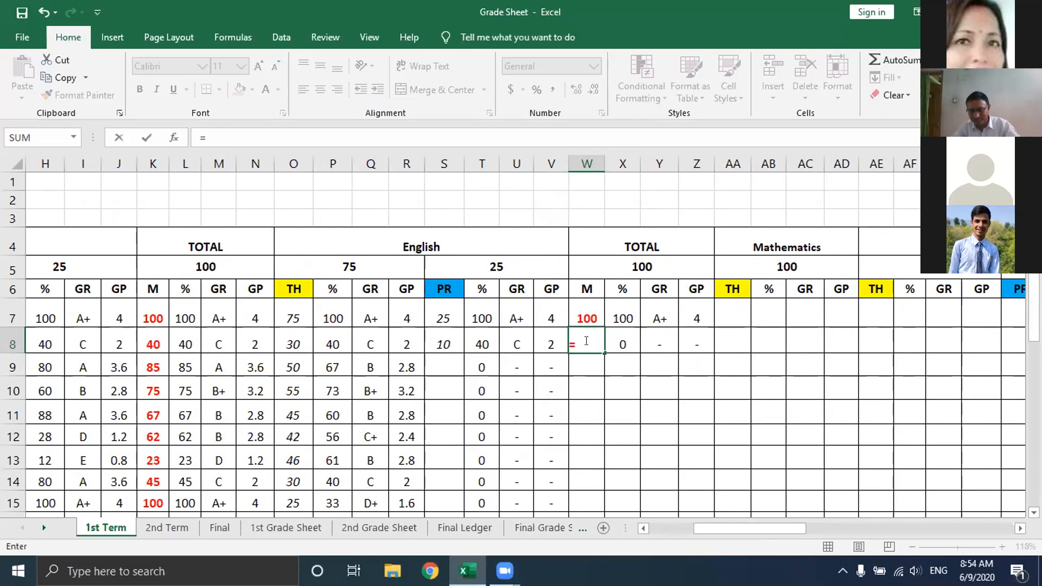
{"action": "key", "text": "Escape"}
{"action": "left_click", "coordinate": [584, 314]}
{"action": "key", "text": "BackSpace"}
{"action": "left_click", "coordinate": [692, 411]}
{"action": "left_click", "coordinate": [584, 309]}
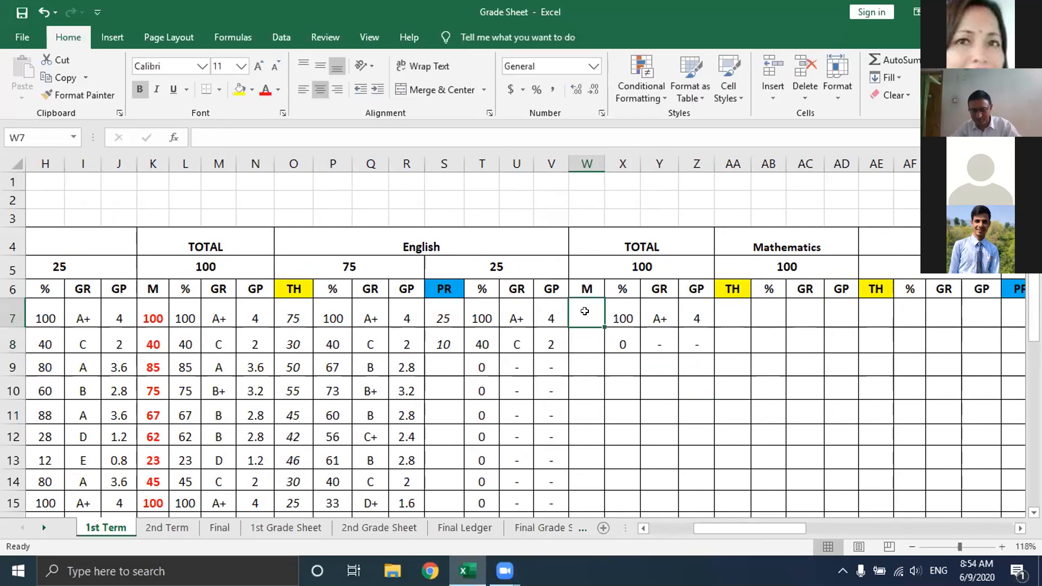
- Enter the formula =O7+S7 in W7 to total the English theory and practical full marks
{"action": "type", "text": "="}
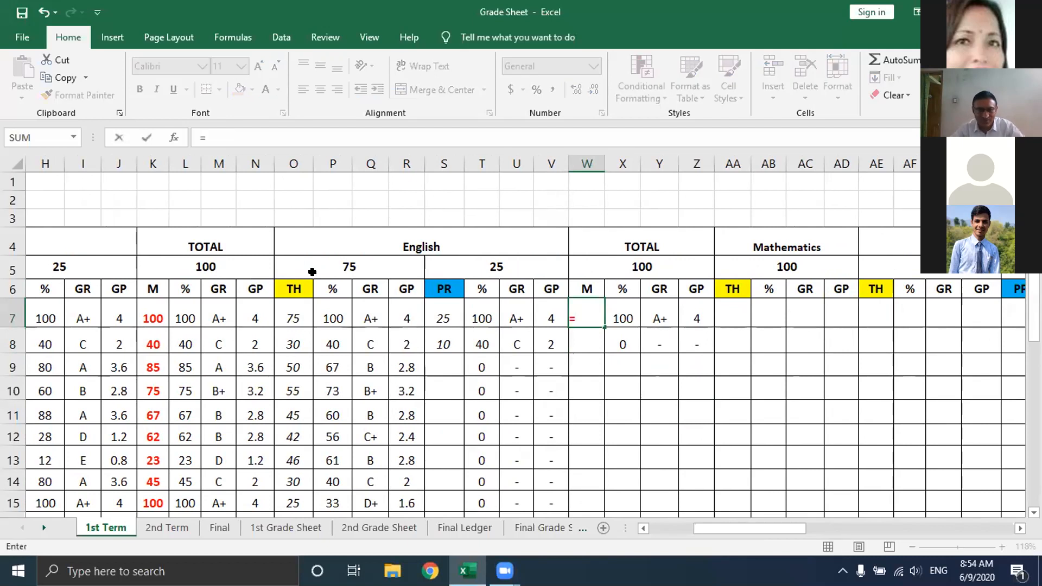
{"action": "left_click", "coordinate": [300, 312]}
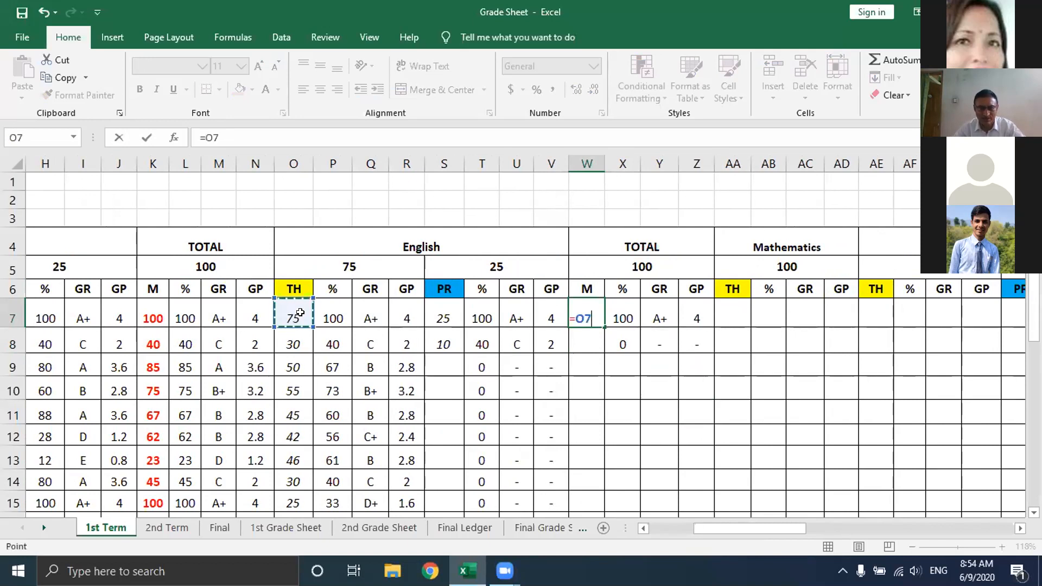
{"action": "type", "text": "+"}
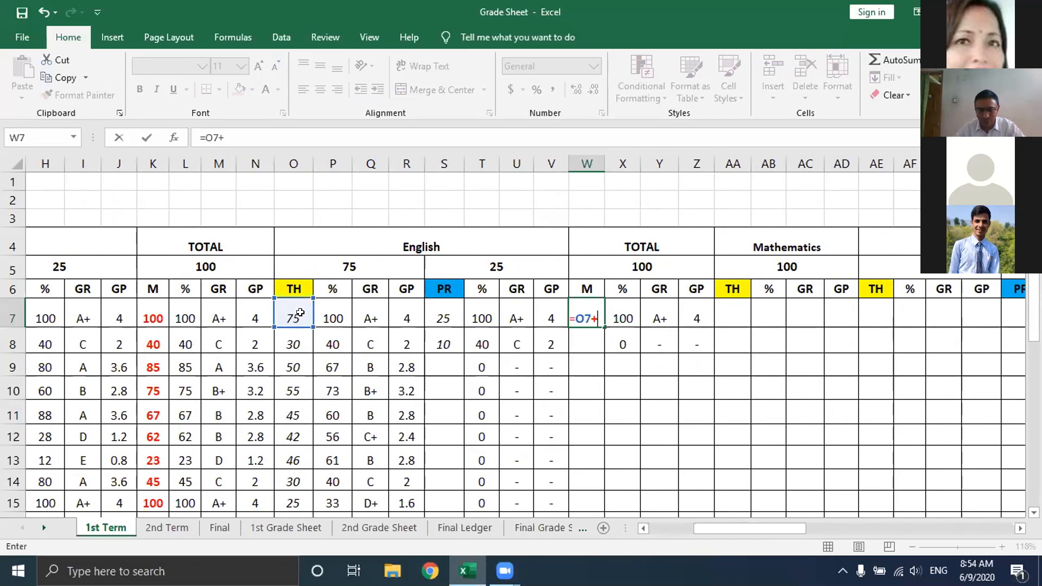
{"action": "left_click", "coordinate": [445, 314]}
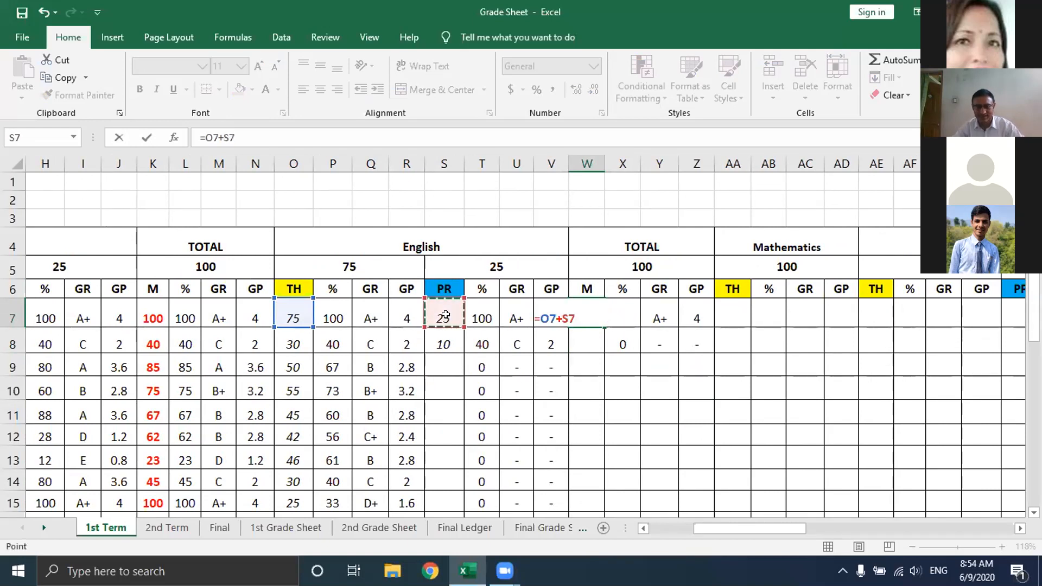
{"action": "key", "text": "Return"}
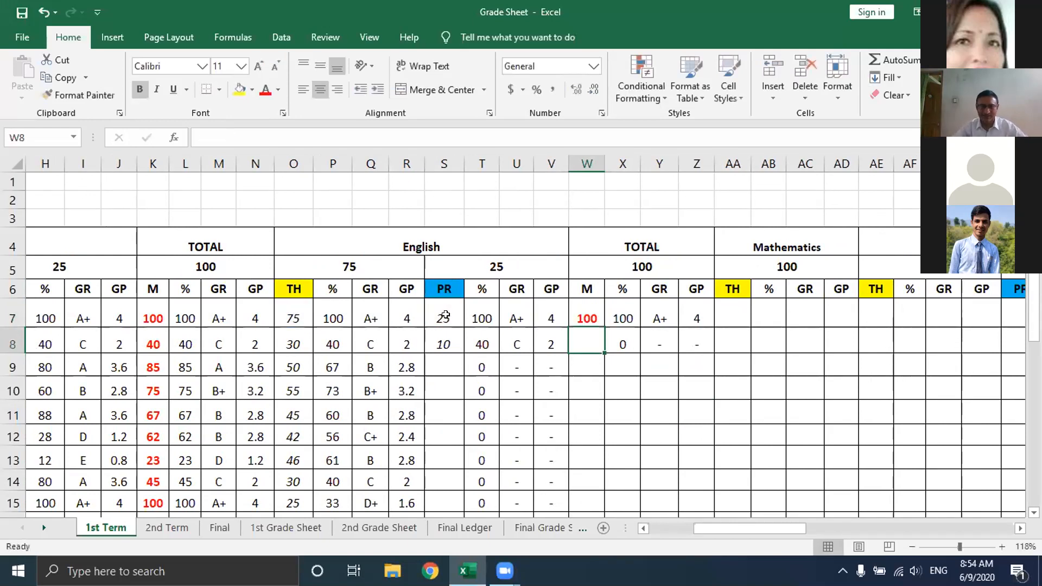
- Fill the English total formula in W7 down to row 18
{"action": "left_click", "coordinate": [592, 318]}
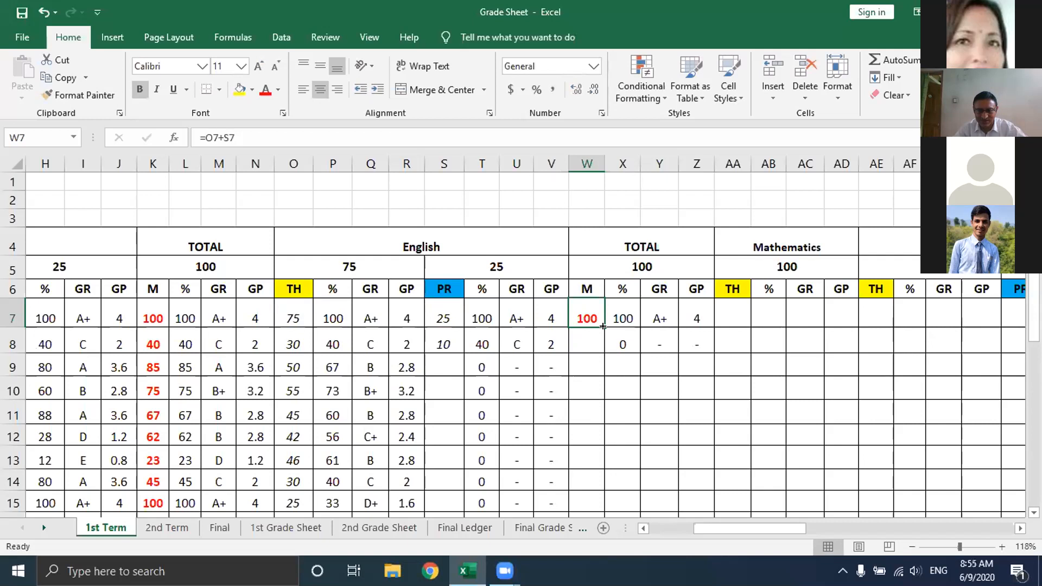
{"action": "double_click", "coordinate": [603, 326]}
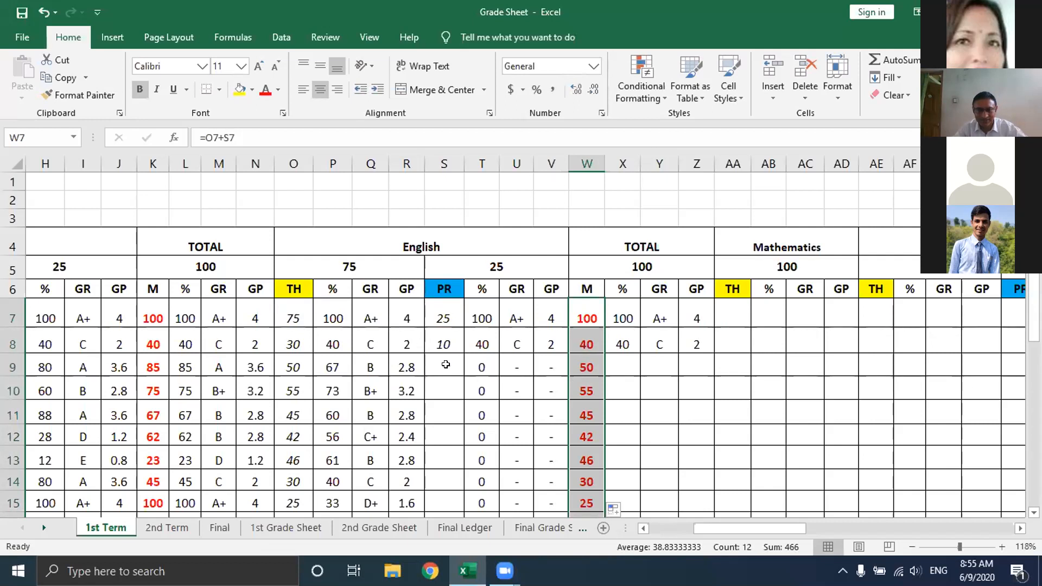
{"action": "scroll", "coordinate": [474, 399], "scroll_direction": "down", "scroll_amount": 1}
{"action": "scroll", "coordinate": [473, 400], "scroll_direction": "down", "scroll_amount": 1}
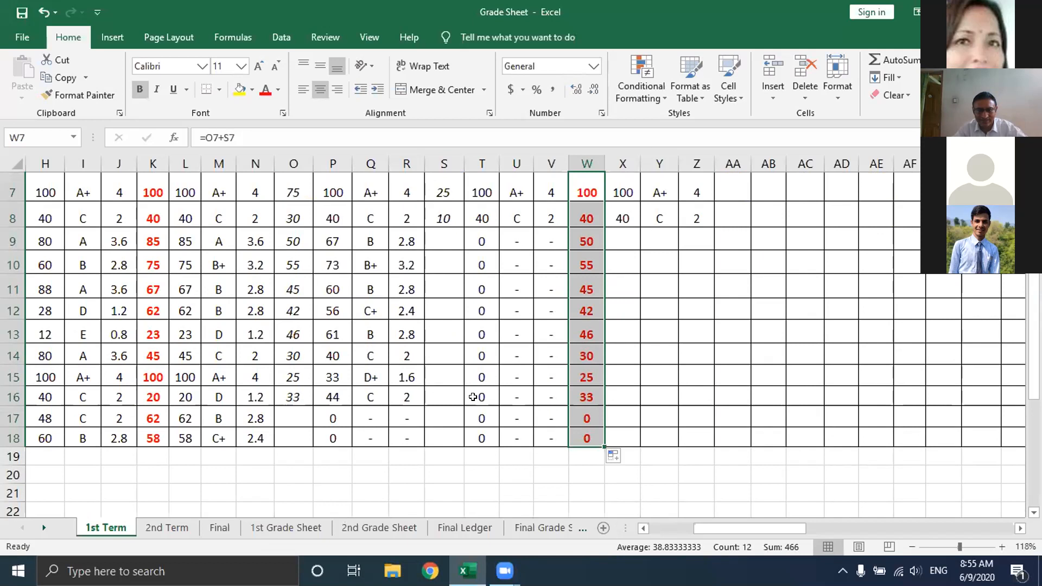
{"action": "scroll", "coordinate": [475, 393], "scroll_direction": "up", "scroll_amount": 2}
- Copy the English total formula from W7 into the pass-marks row, W8, only
{"action": "left_click", "coordinate": [584, 335]}
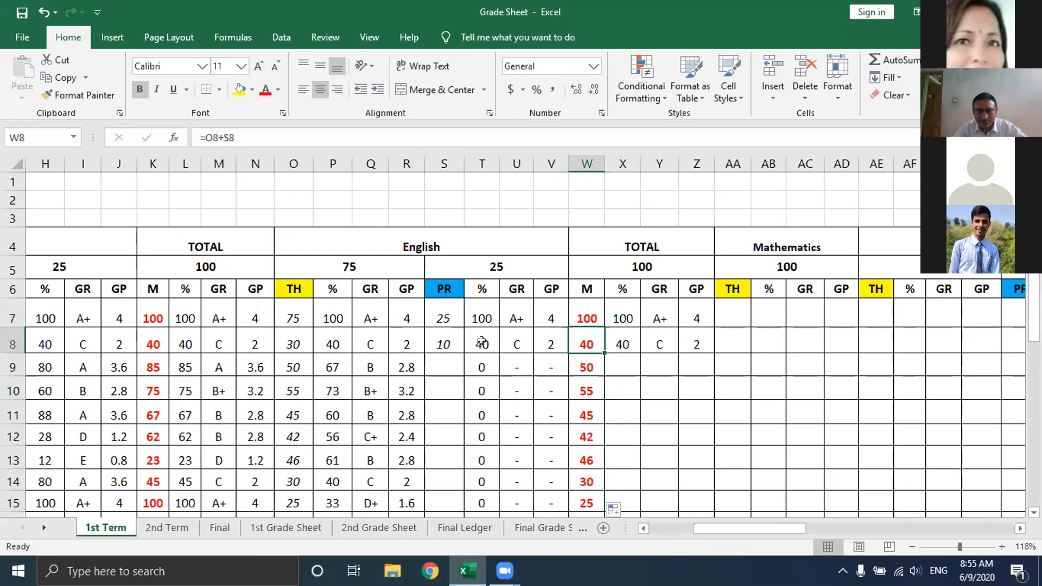
{"action": "left_click", "coordinate": [590, 318]}
{"action": "left_click_drag", "start_coordinate": [602, 326], "coordinate": [601, 341]}
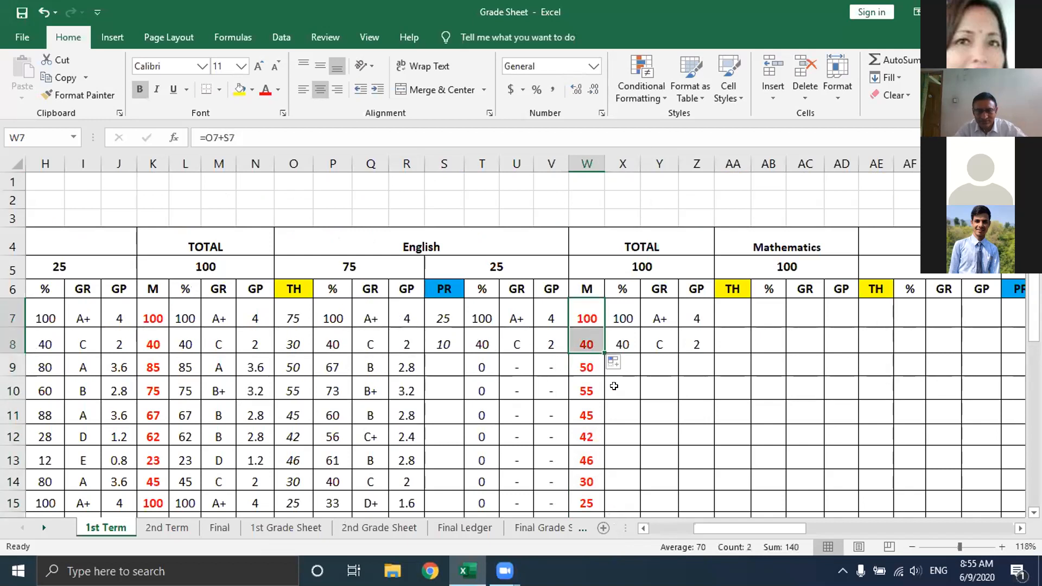
{"action": "left_click", "coordinate": [653, 388]}
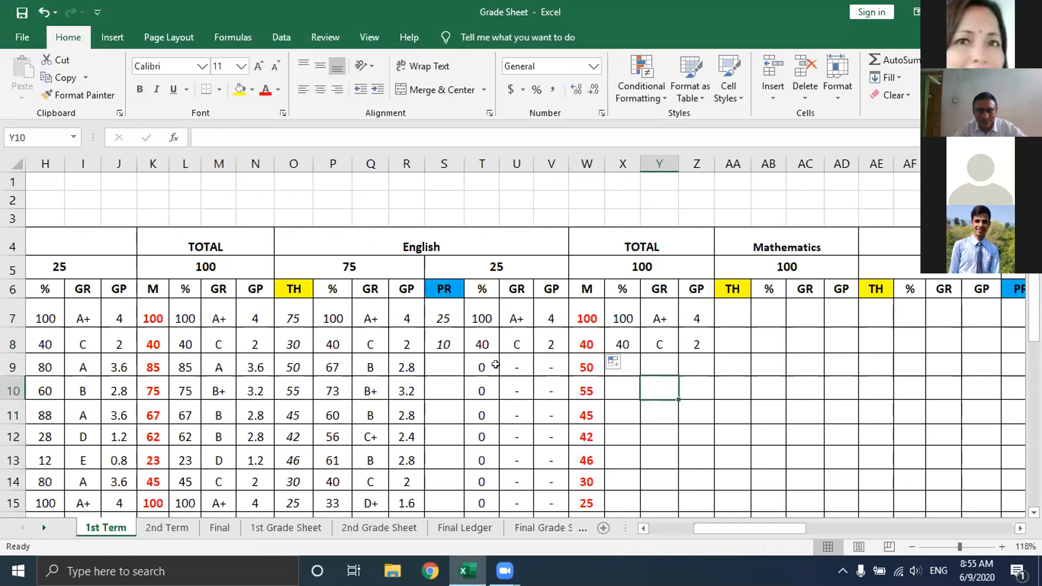
- Clear the contents of the students' English total marks in W9:W18
{"action": "left_click_drag", "start_coordinate": [579, 365], "coordinate": [586, 482]}
{"action": "right_click", "coordinate": [596, 399]}
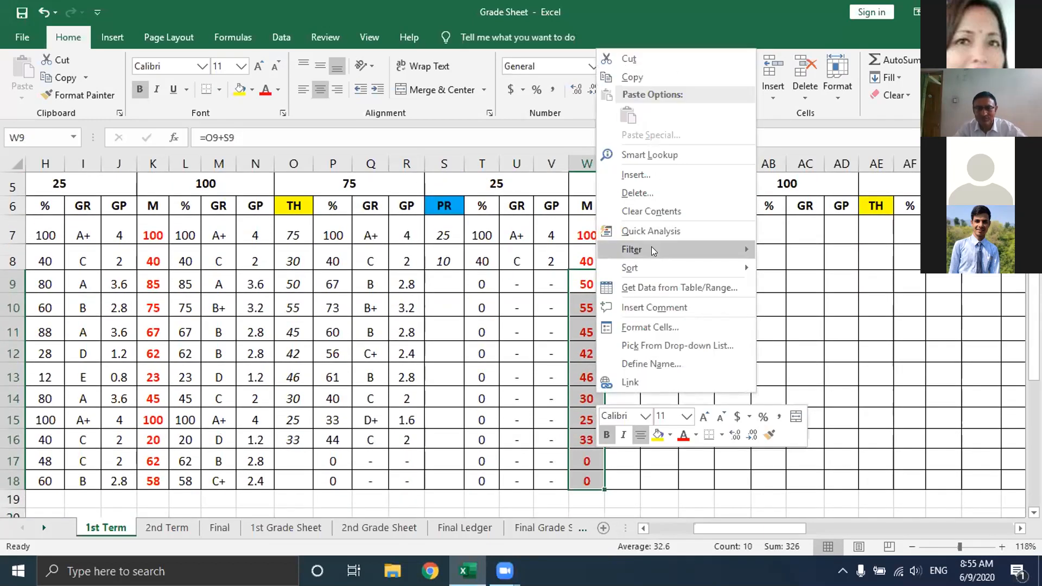
{"action": "left_click", "coordinate": [651, 212]}
{"action": "left_click", "coordinate": [733, 377]}
- Fill the English total formula =O8+S8 from W8 down through the student rows to W18 and check the copied formulas
{"action": "left_click", "coordinate": [584, 283]}
{"action": "left_click", "coordinate": [584, 302]}
{"action": "left_click", "coordinate": [581, 265]}
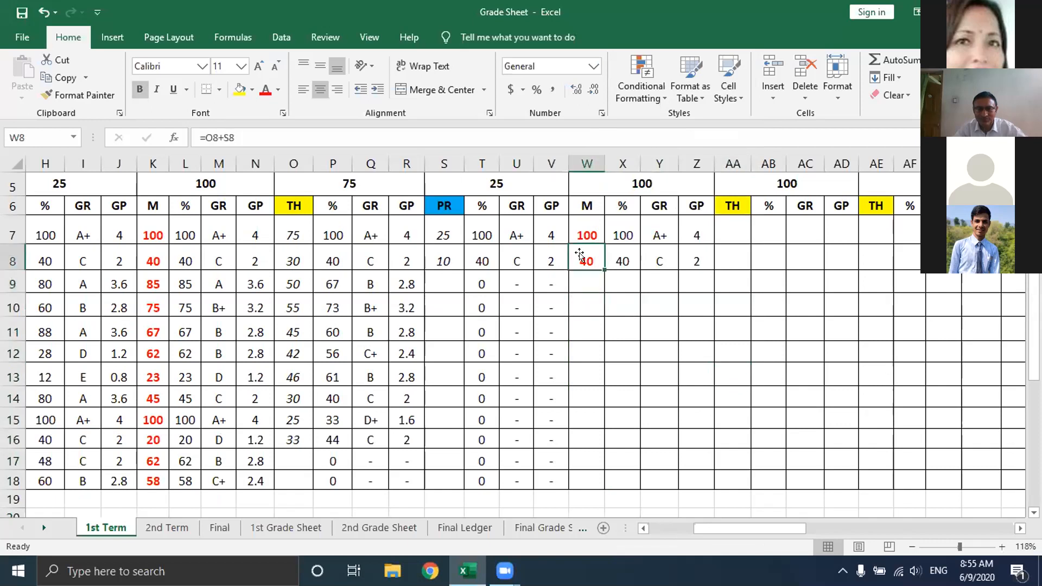
{"action": "double_click", "coordinate": [597, 267]}
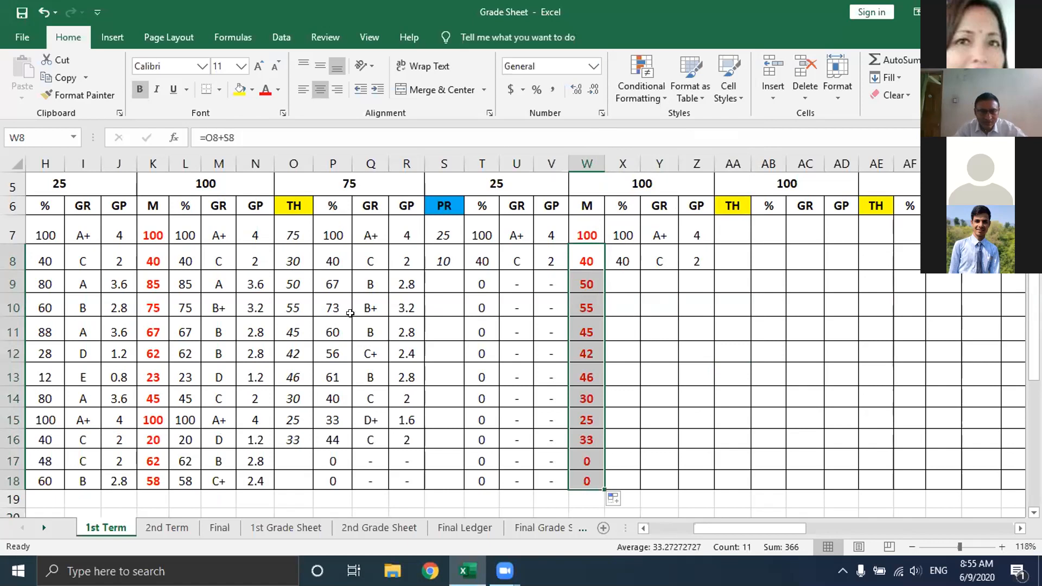
{"action": "scroll", "coordinate": [645, 411], "scroll_direction": "up", "scroll_amount": 1}
{"action": "left_click", "coordinate": [651, 413]}
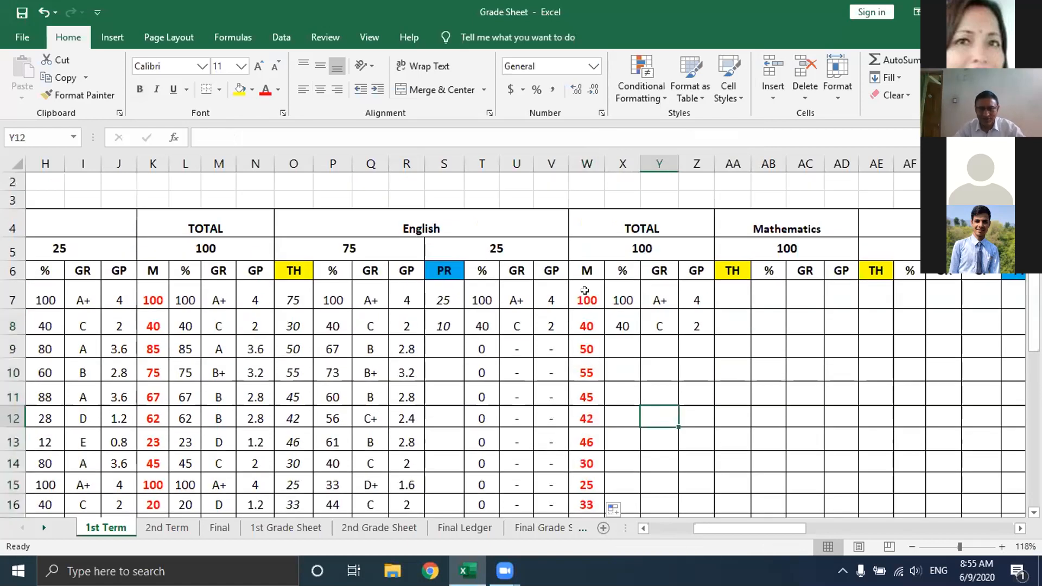
{"action": "left_click", "coordinate": [585, 348]}
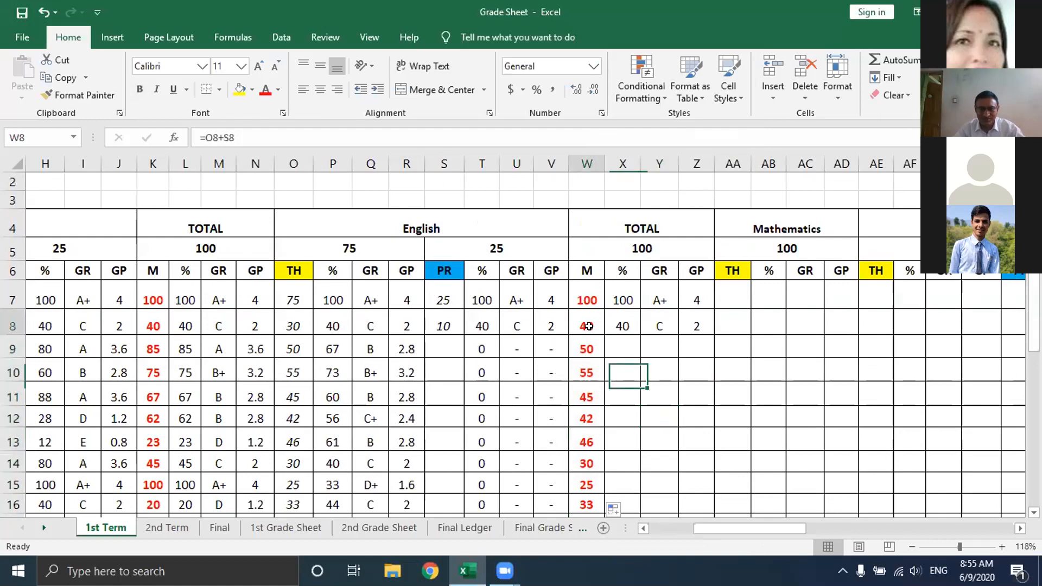
{"action": "left_click", "coordinate": [584, 370]}
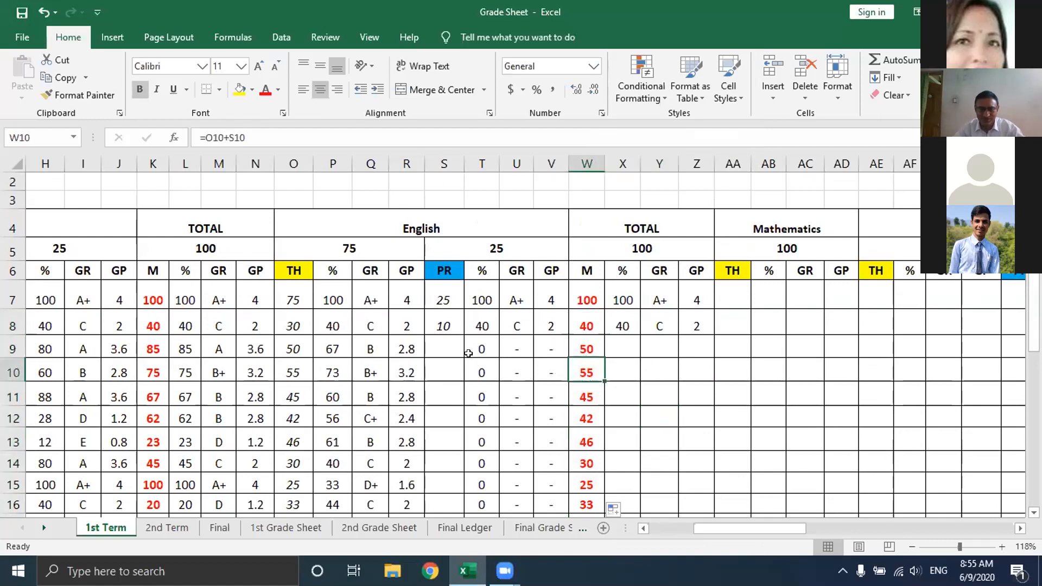
{"action": "left_click", "coordinate": [436, 341]}
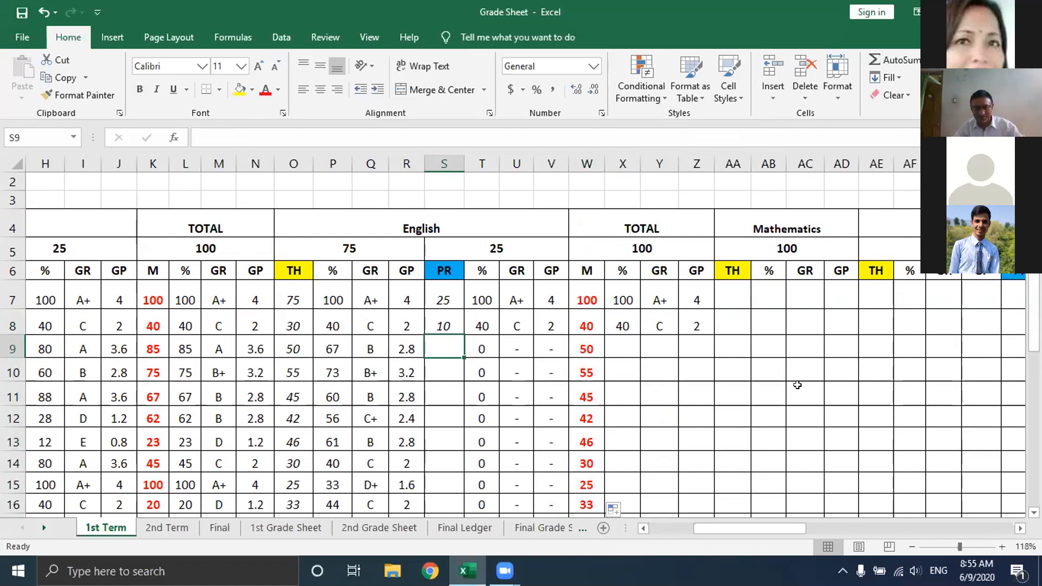
- Correct the English total percentage formula in X8 to =ROUND(W8/$W$7*100,0)
{"action": "left_click", "coordinate": [619, 326]}
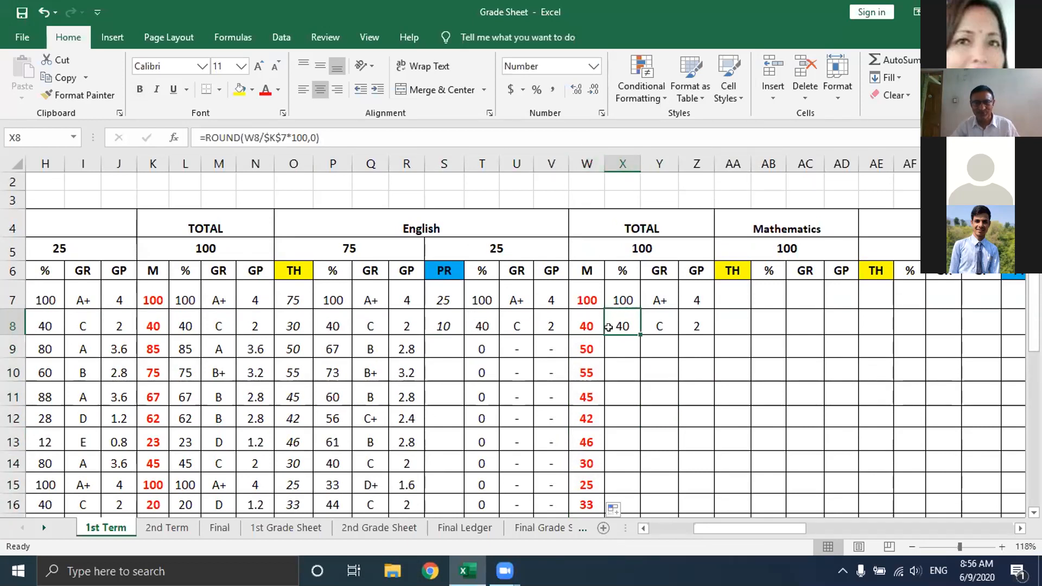
{"action": "left_click", "coordinate": [286, 138]}
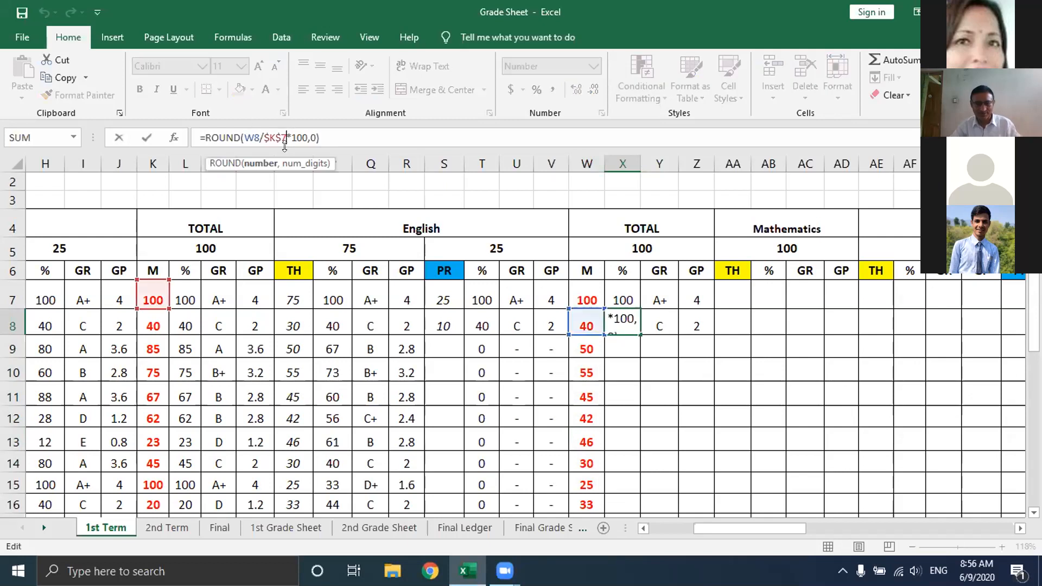
{"action": "key", "text": "BackSpace"}
{"action": "key", "text": "BackSpace"}
{"action": "key", "text": "BackSpace"}
{"action": "key", "text": "BackSpace"}
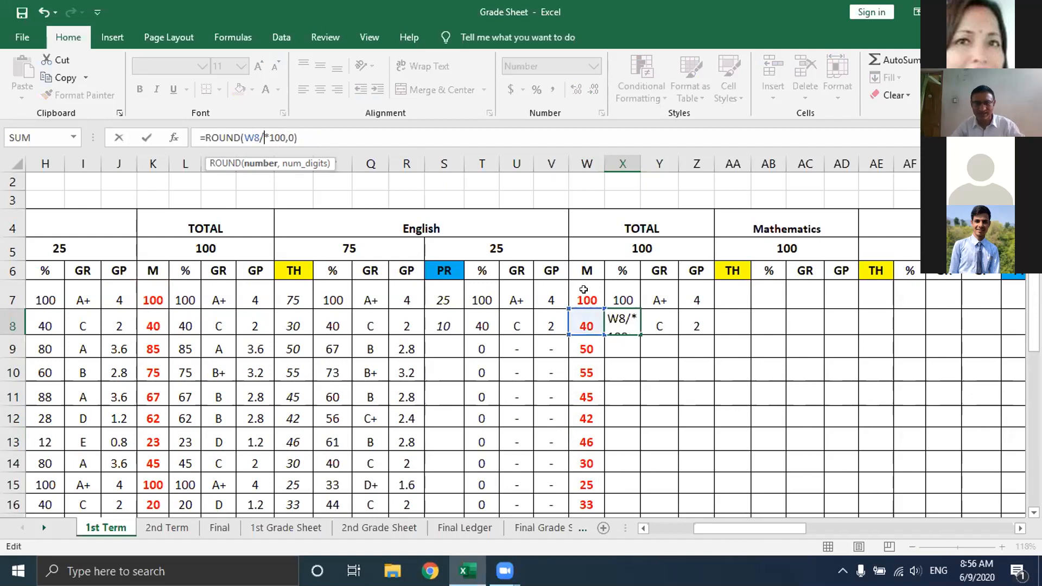
{"action": "left_click", "coordinate": [583, 289]}
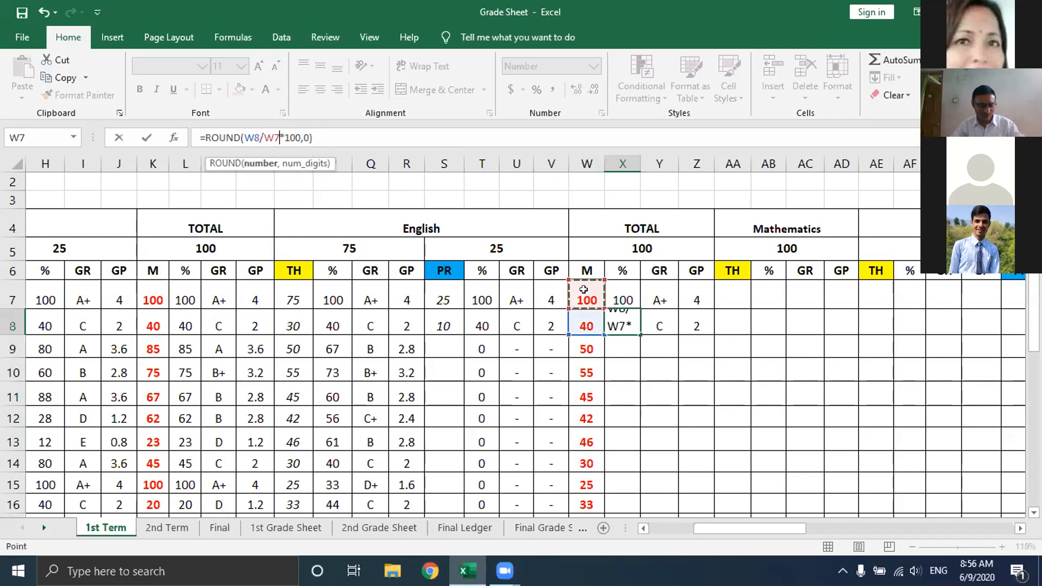
{"action": "key", "text": "Return"}
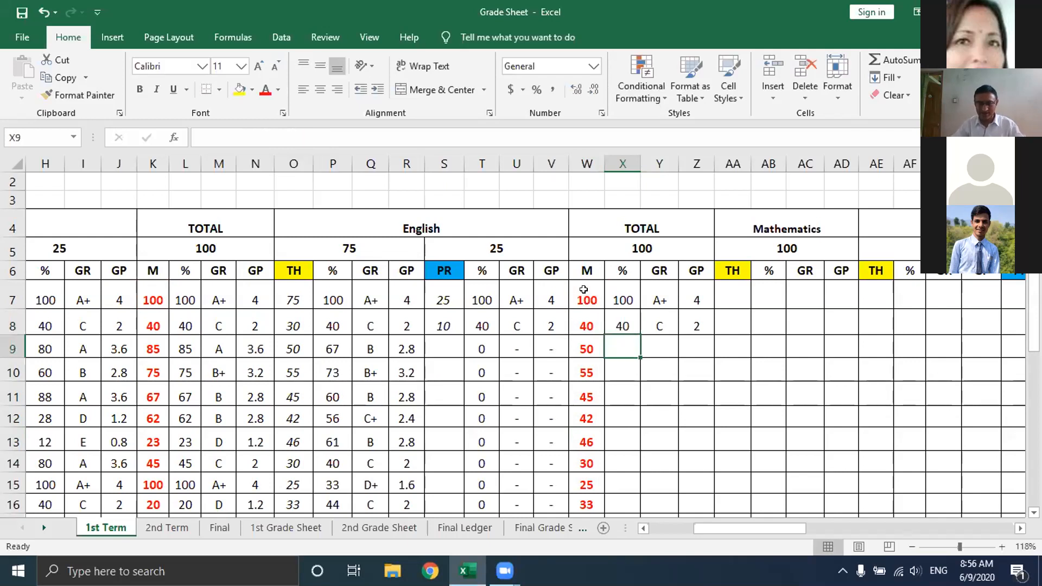
- Fill the English total percentage, grade and grade point formulas in X8:Z8 down through the student rows to row 18
{"action": "left_click", "coordinate": [622, 328]}
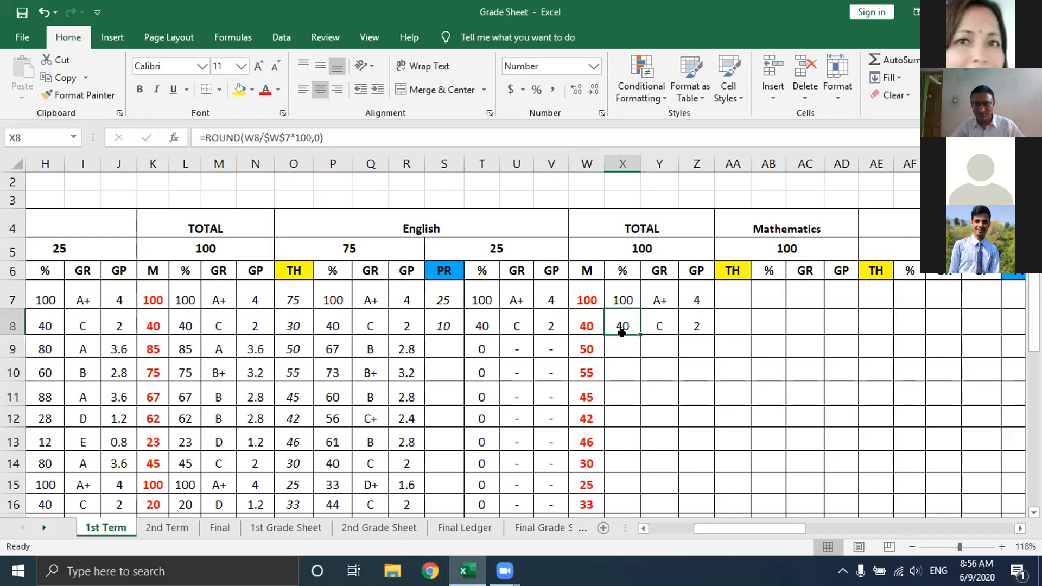
{"action": "left_click_drag", "start_coordinate": [628, 316], "coordinate": [682, 316]}
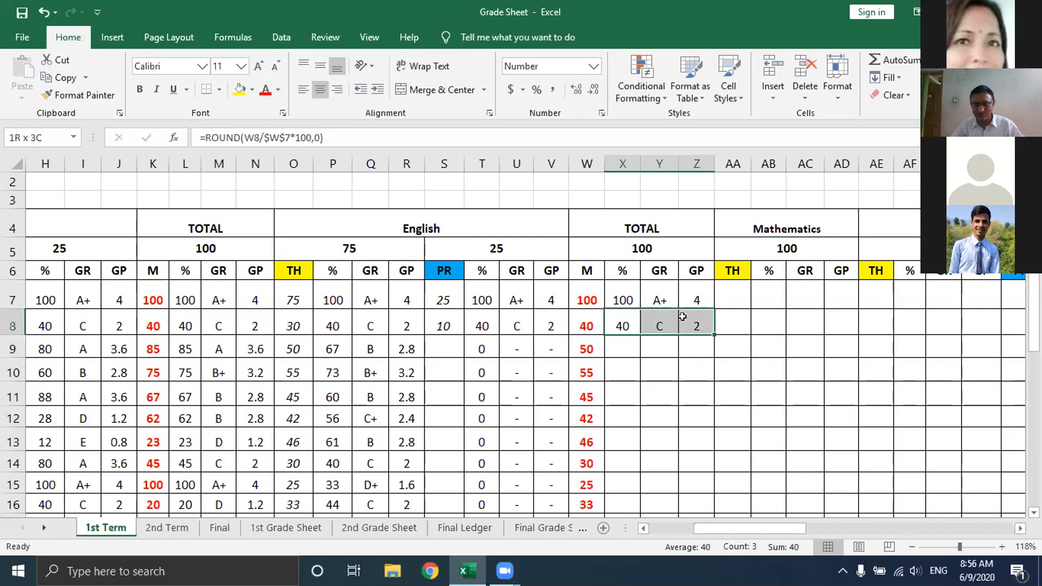
{"action": "double_click", "coordinate": [714, 335]}
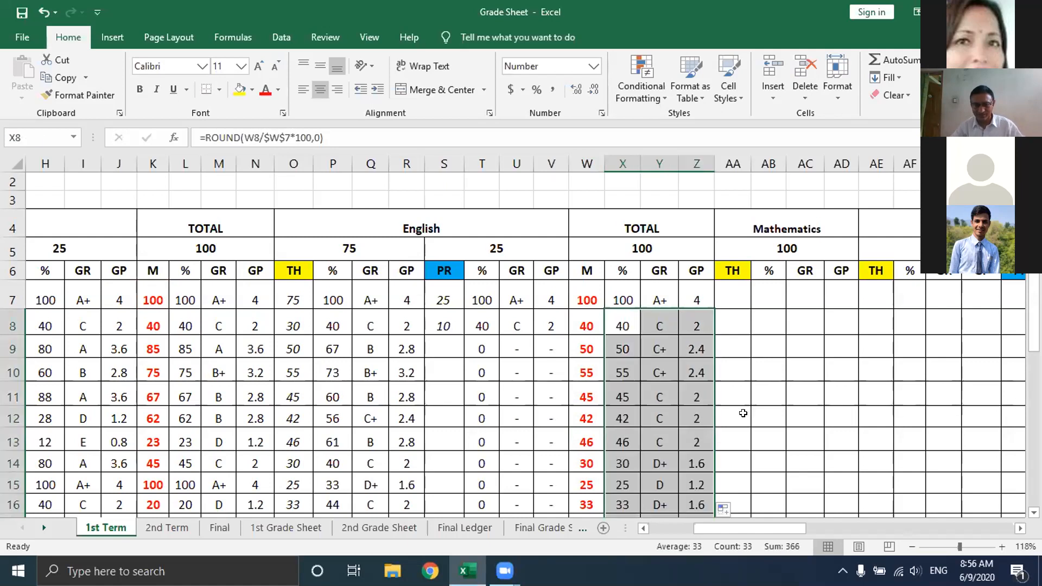
{"action": "scroll", "coordinate": [743, 412], "scroll_direction": "down", "scroll_amount": 1}
{"action": "scroll", "coordinate": [743, 412], "scroll_direction": "down", "scroll_amount": 3}
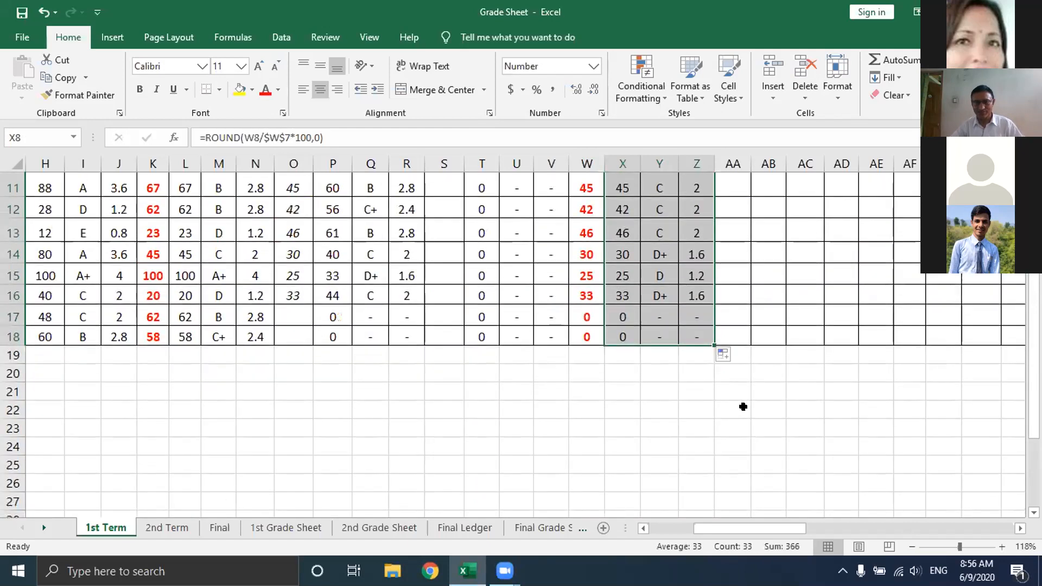
{"action": "scroll", "coordinate": [743, 407], "scroll_direction": "up", "scroll_amount": 3}
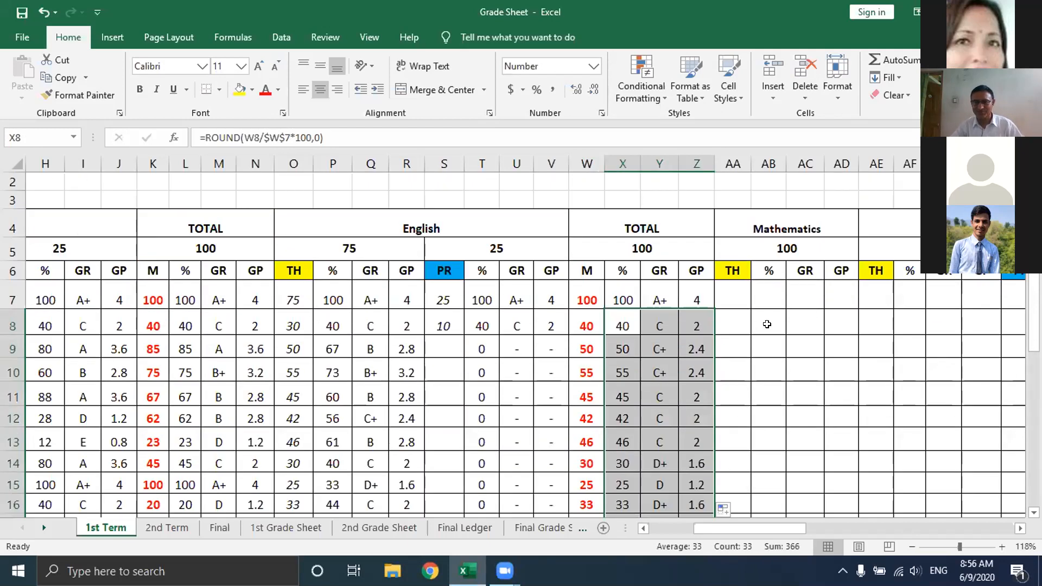
{"action": "left_click", "coordinate": [767, 324]}
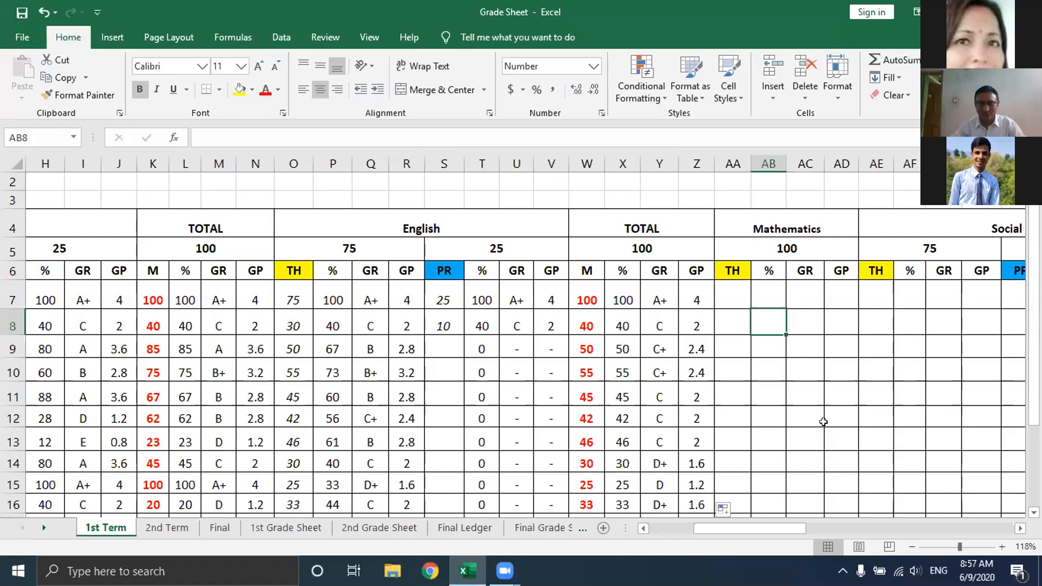
{"action": "left_click", "coordinate": [739, 373]}
{"action": "left_click", "coordinate": [781, 373]}
{"action": "left_click", "coordinate": [802, 371]}
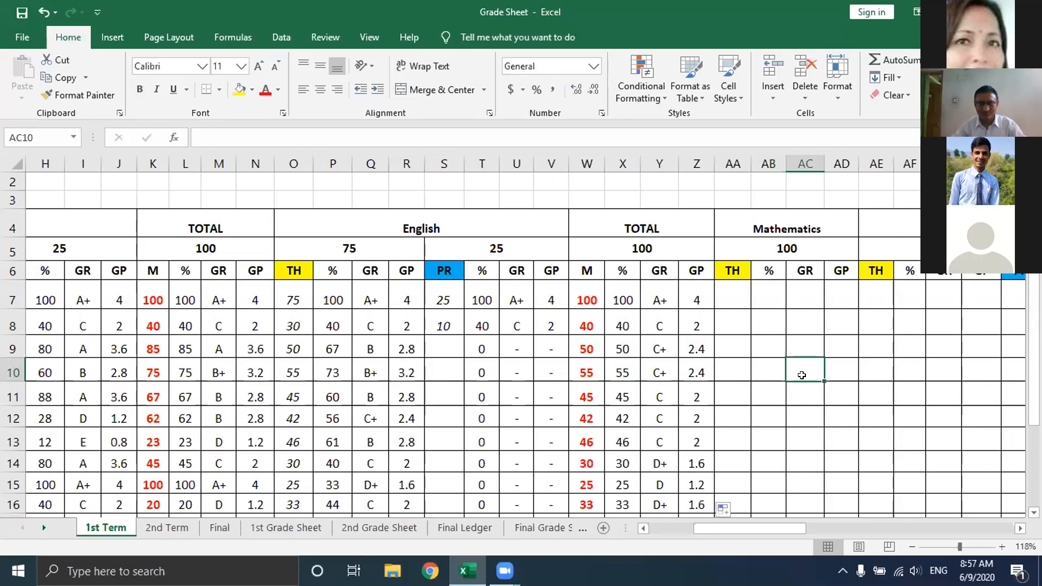